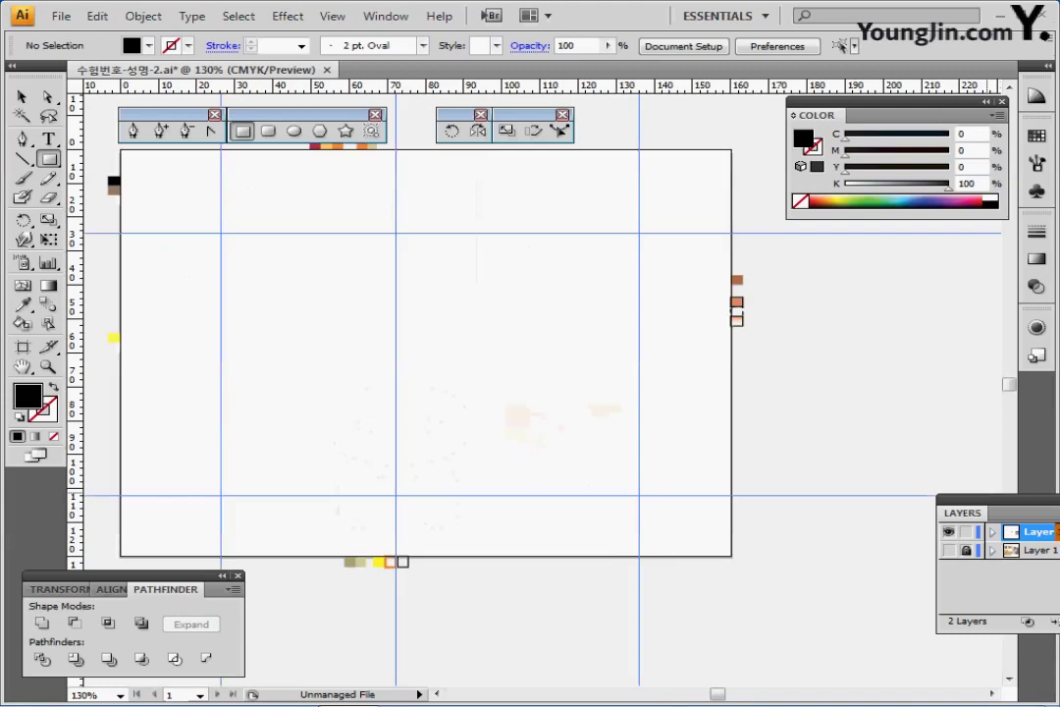
- Create a black rectangle 17 mm wide and 14 mm high in the upper-left area of the artboard
left_click(348, 299, "ctrl")
left_click(300, 318, "ctrl")
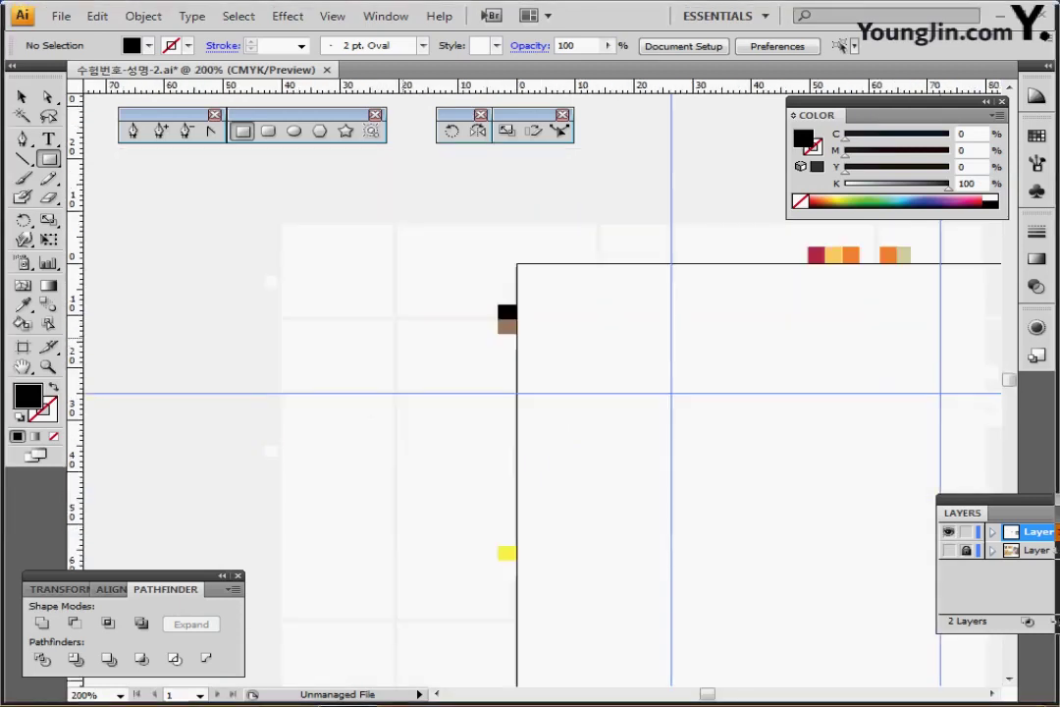
left_click(448, 370, "ctrl")
left_click_drag(471, 357, 174, 237)
left_click_drag(507, 305, 249, 291)
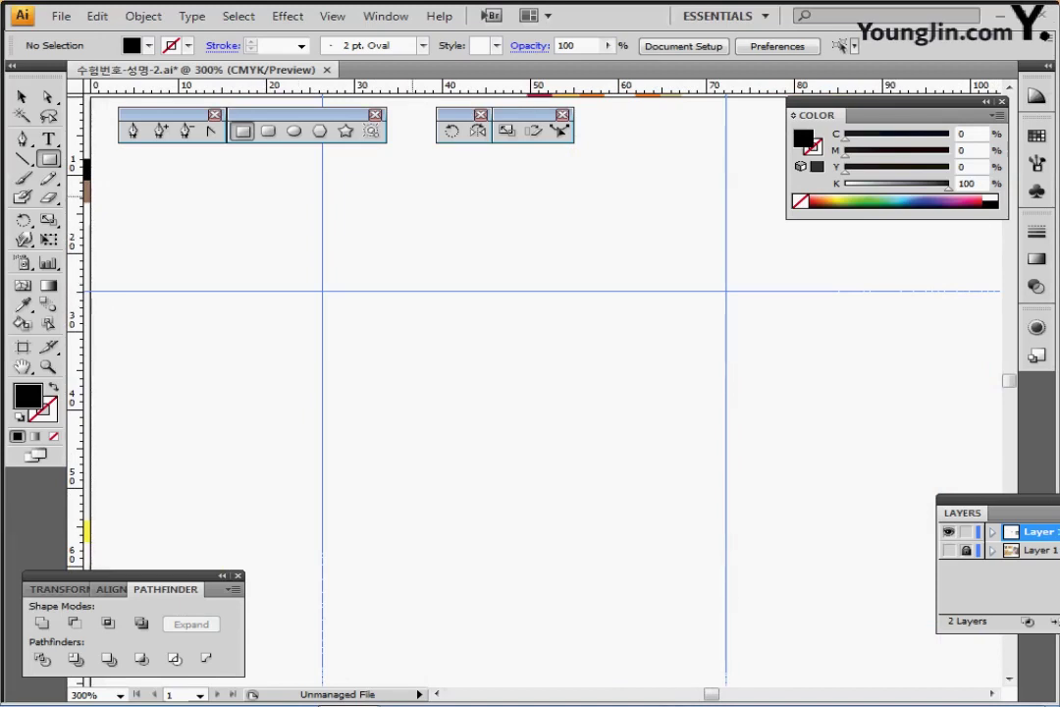
left_click(202, 248)
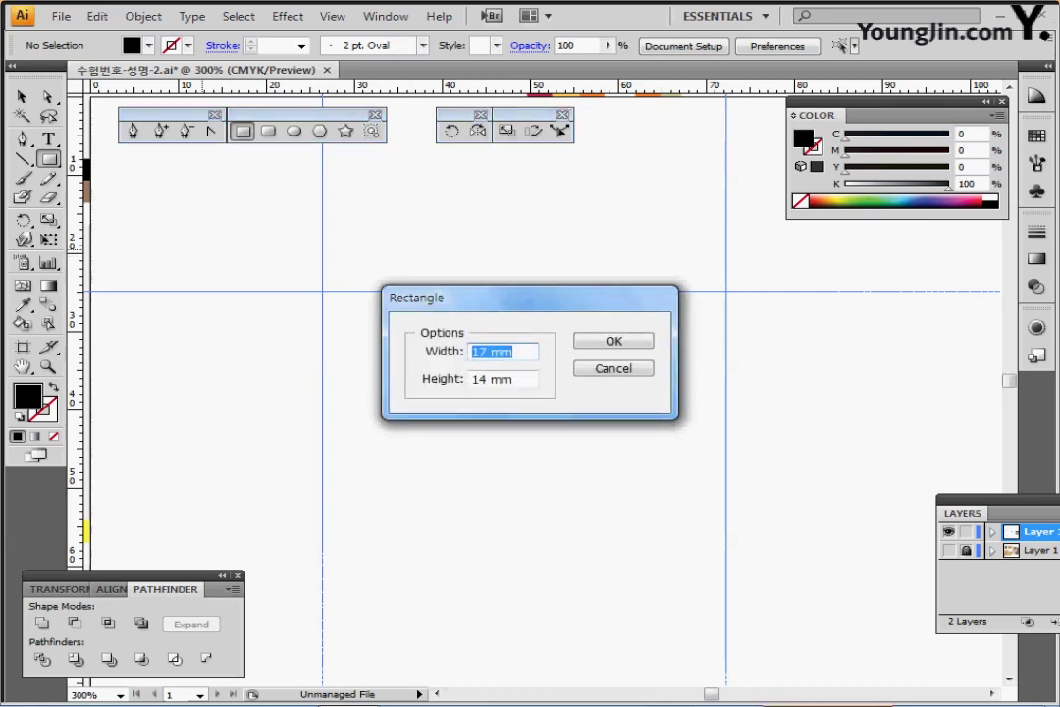
key("Tab")
key("Tab")
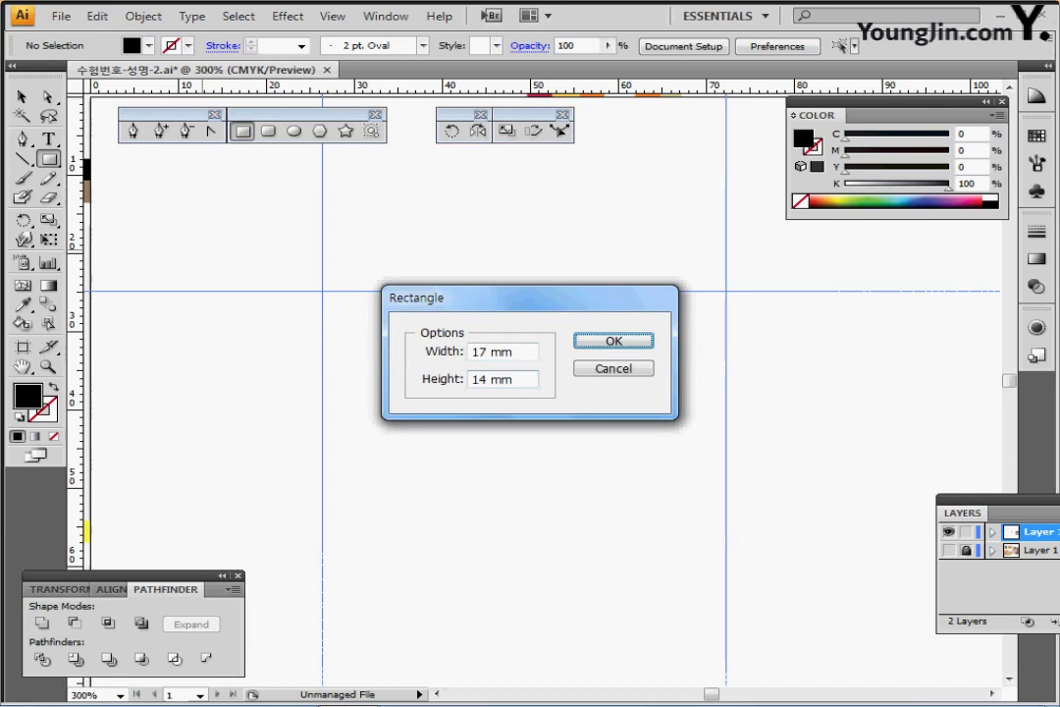
key("Return")
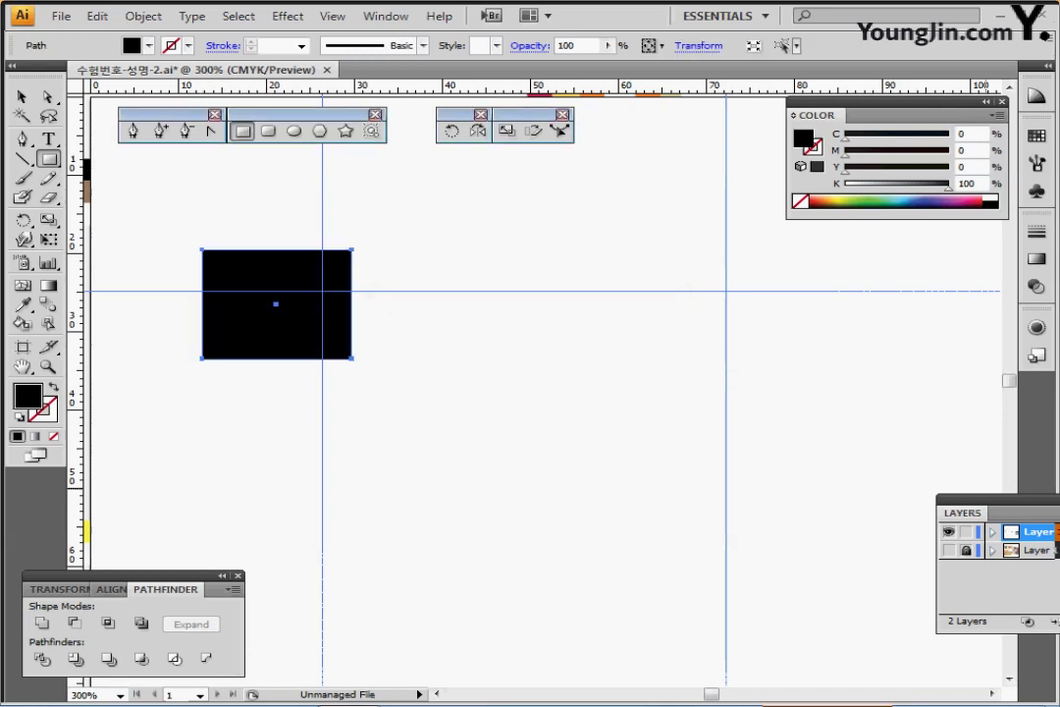
- Show Layer 1 as a template, centre the rectangle over the puppy's head, and hide the template layer again
left_click(949, 550)
left_click_drag(277, 297, 324, 292)
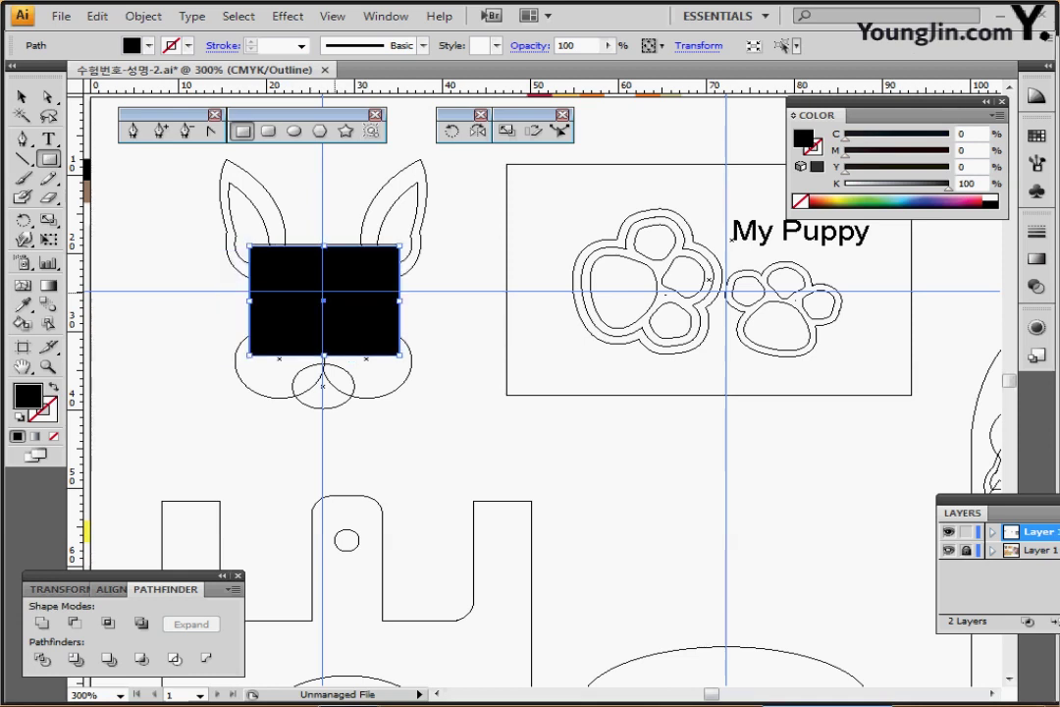
left_click(949, 550)
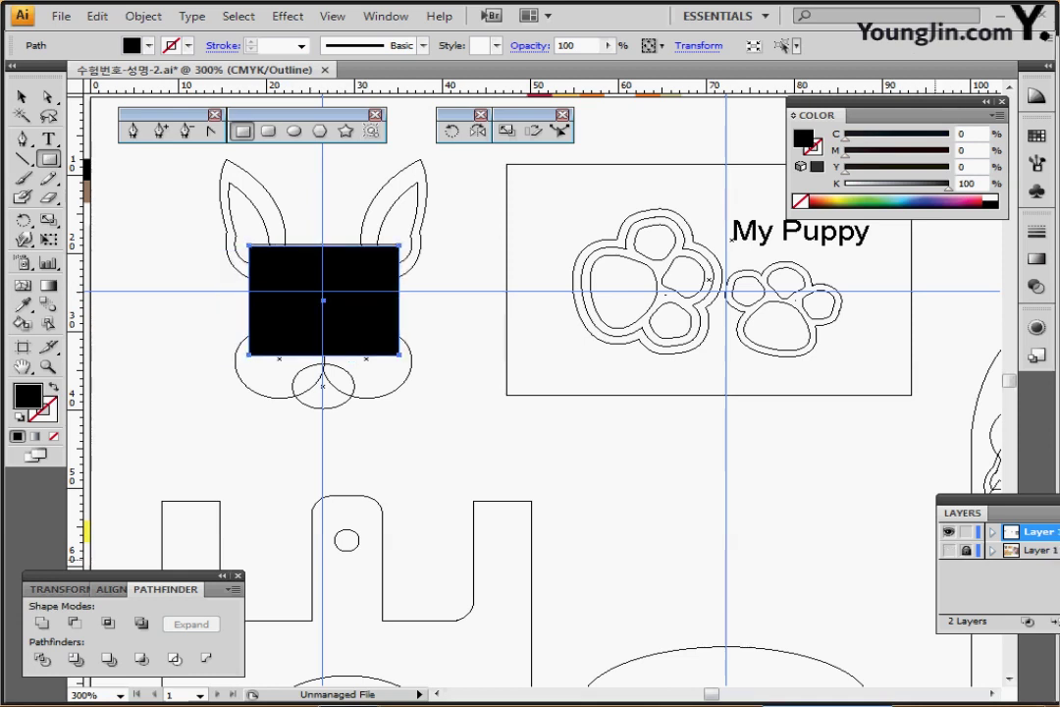
- Draw a black ellipse about 7 mm wide and 5.7 mm high over the template's chin
left_click(409, 319, "ctrl")
left_click(436, 372, "ctrl")
left_click_drag(564, 378, 466, 374)
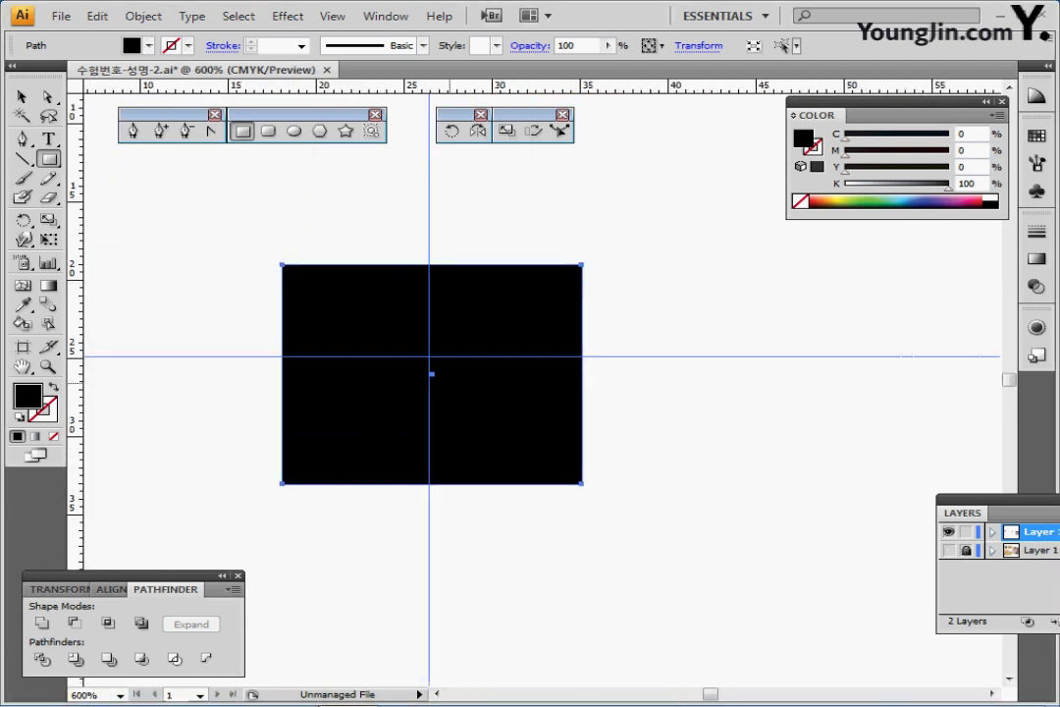
left_click(294, 132)
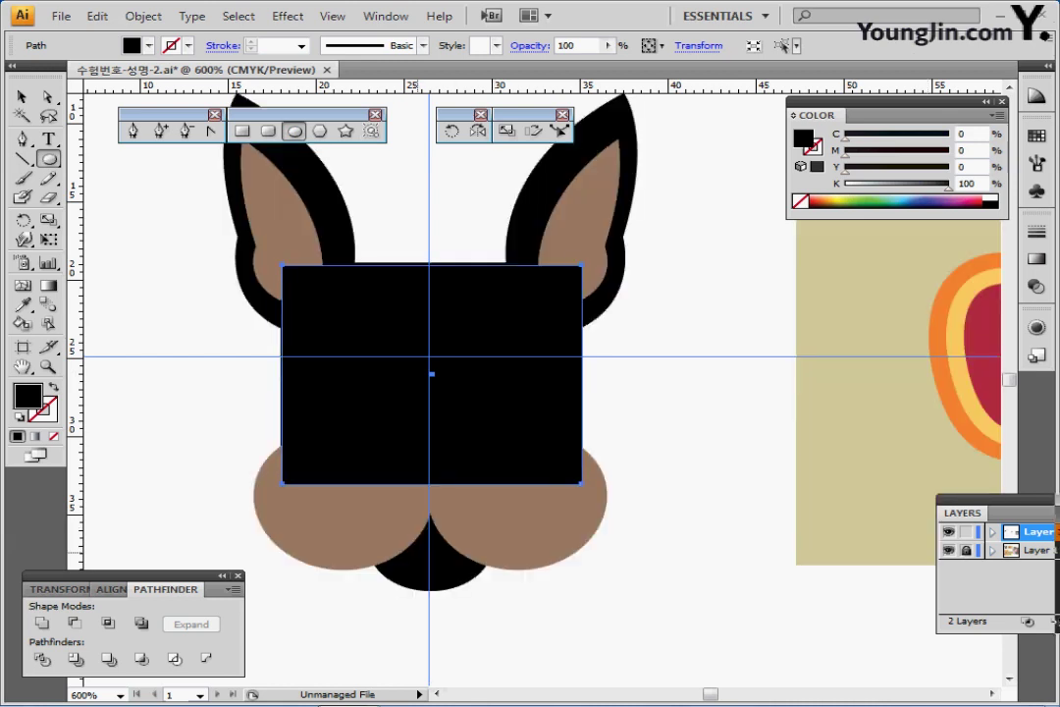
key("ctrl+y")
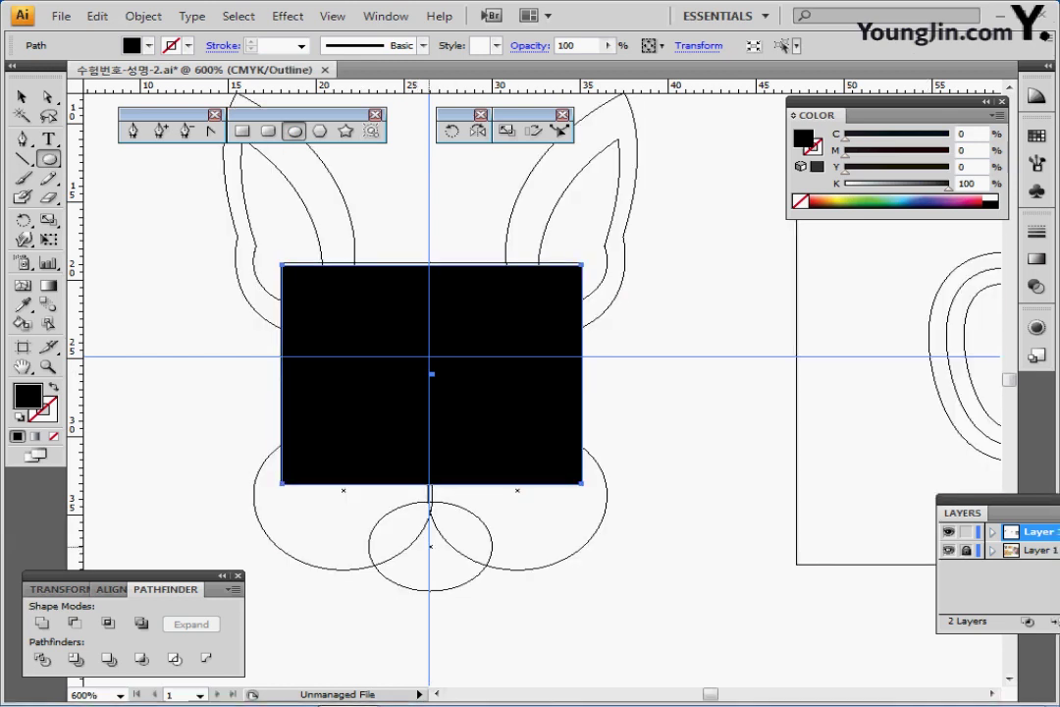
left_click_drag(430, 545, 492, 590)
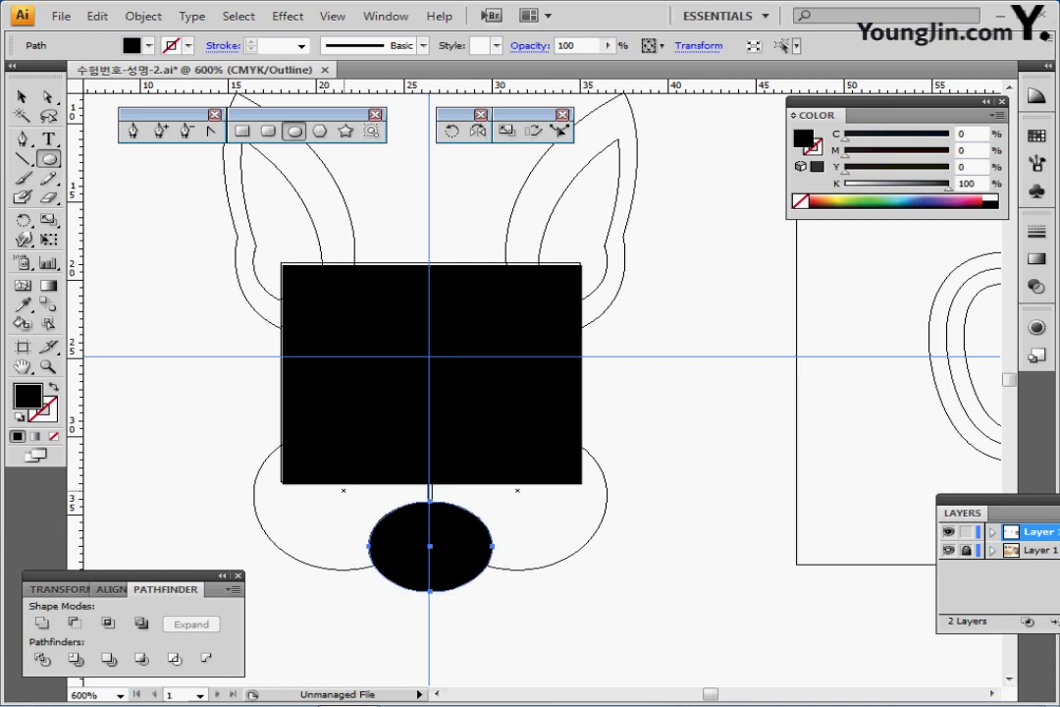
- Draw a circle about 10 mm wide for the left cheek and fill it with the sampled brown swatch, C30 M40 Y60 K20
left_click_drag(340, 487, 429, 573)
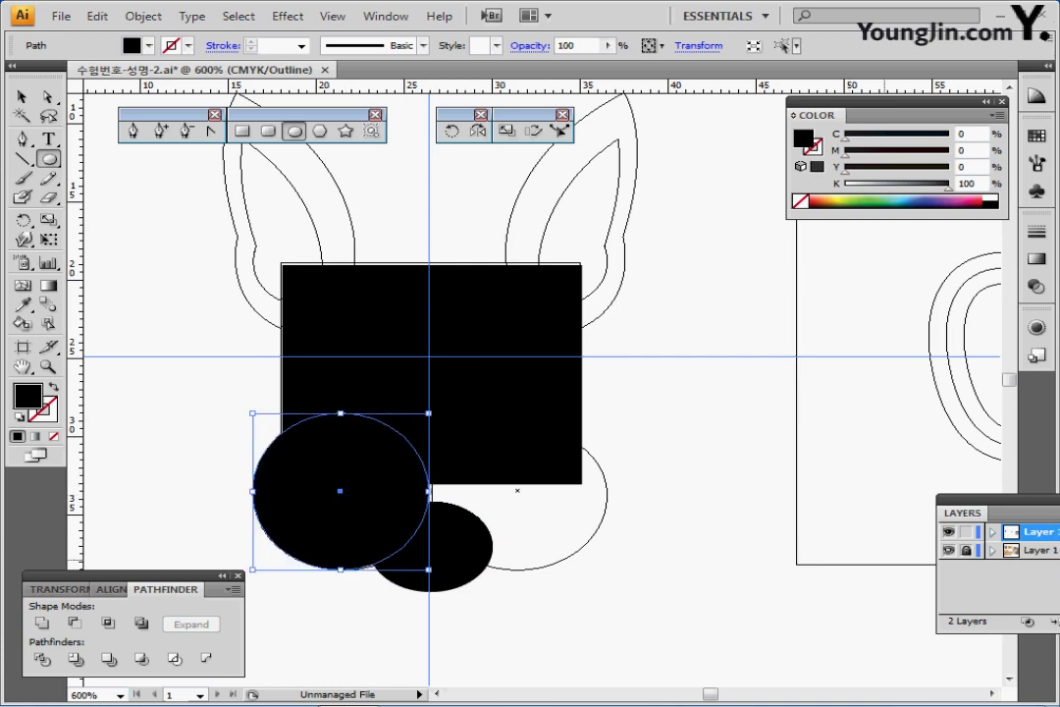
key("ctrl+y")
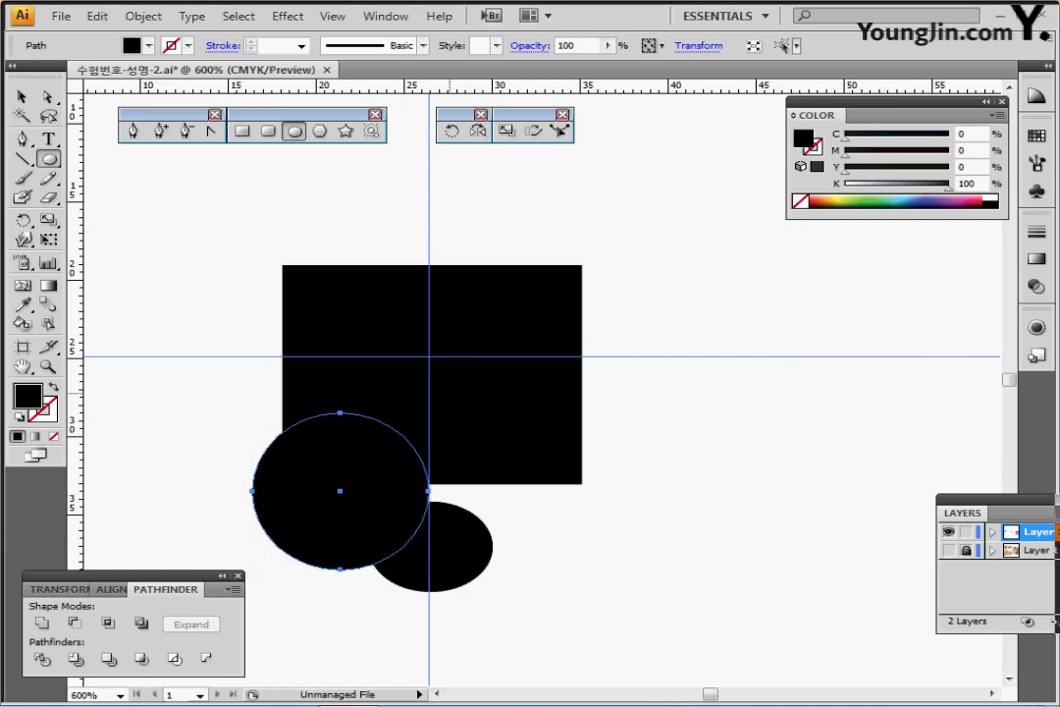
key("ctrl+equal")
key("ctrl+minus")
key("ctrl+minus")
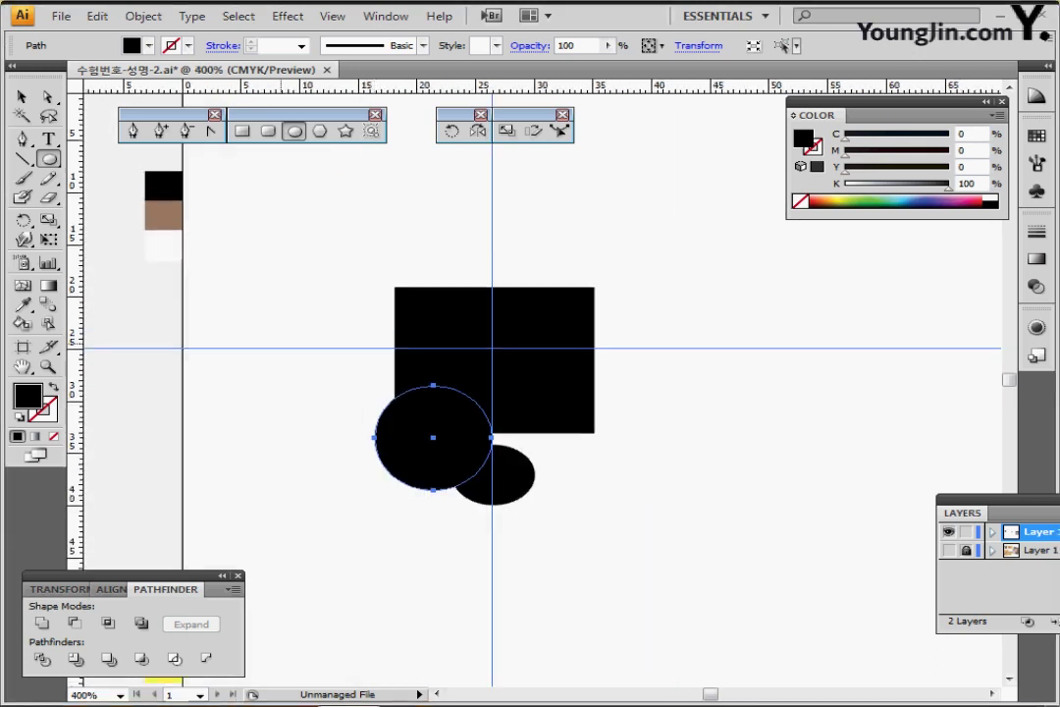
key("i")
left_click(165, 215)
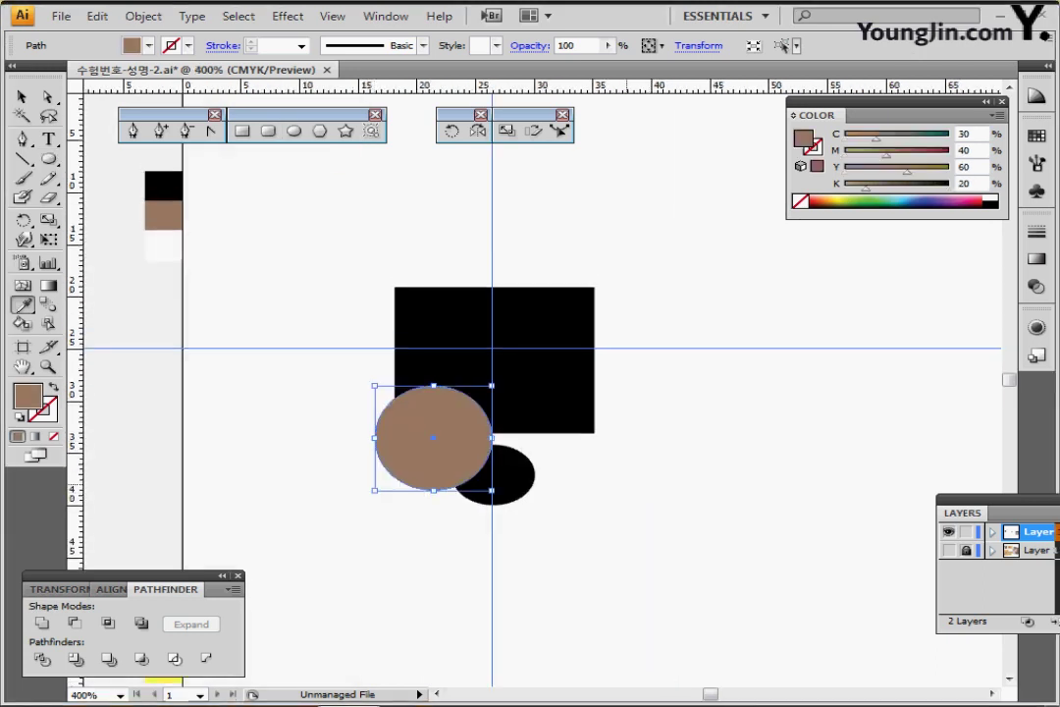
- Reshape the top of the left cheek by tilting its top anchor's direction handle to follow the template's slope
left_click_drag(659, 499, 547, 490)
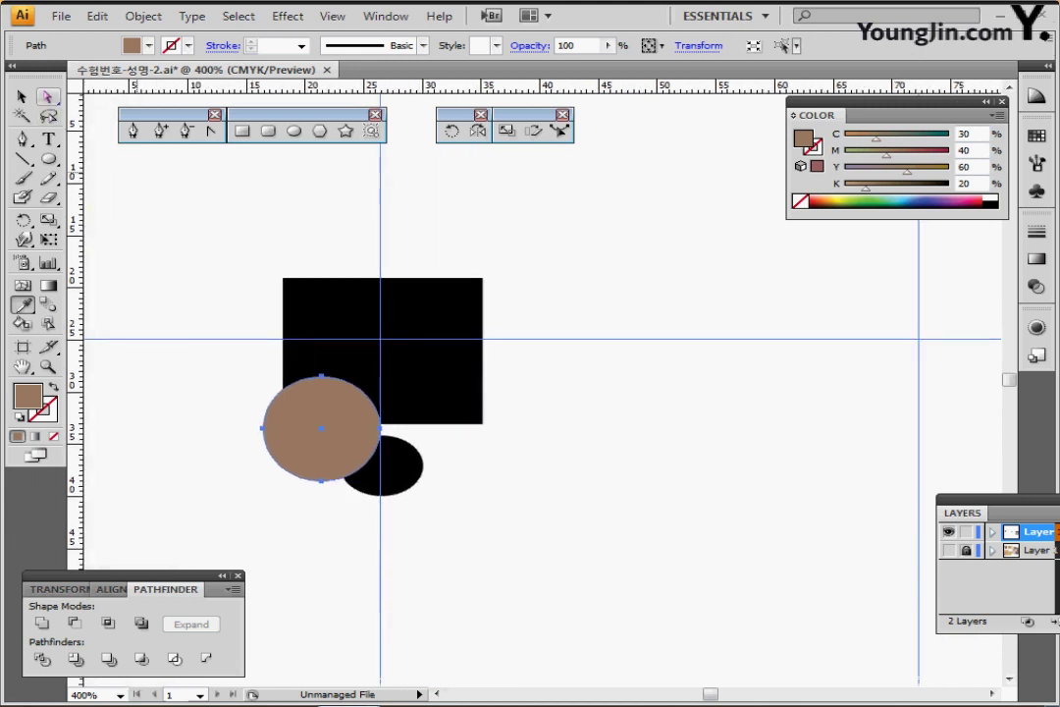
left_click(46, 97)
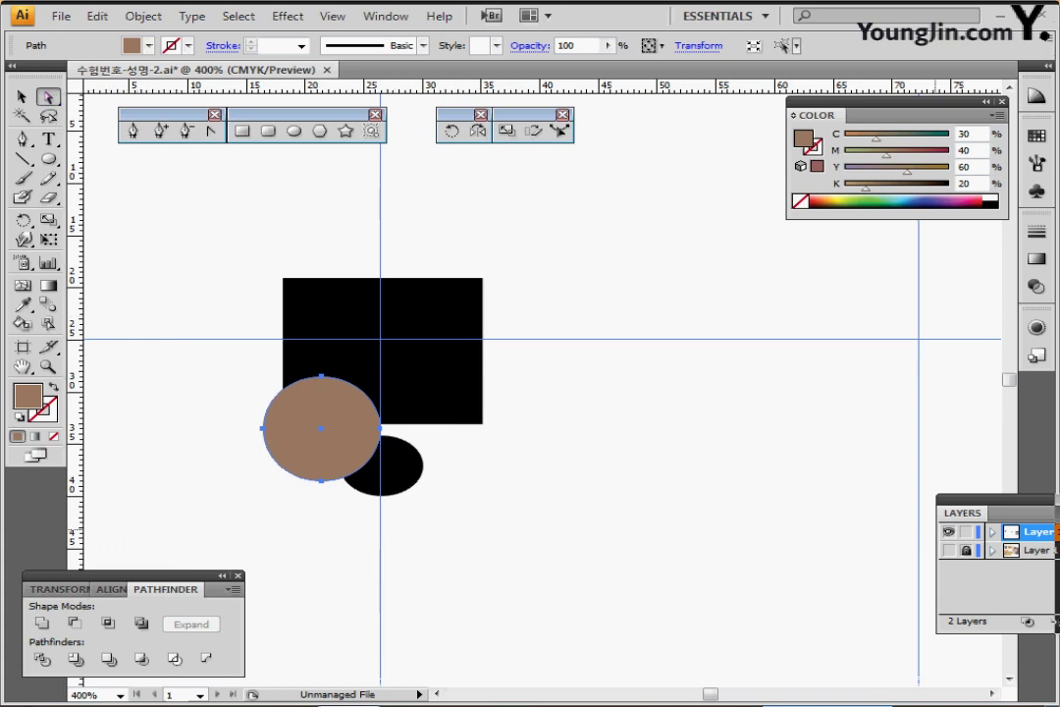
key("ctrl+y")
left_click(948, 550)
key("ctrl+shift+a")
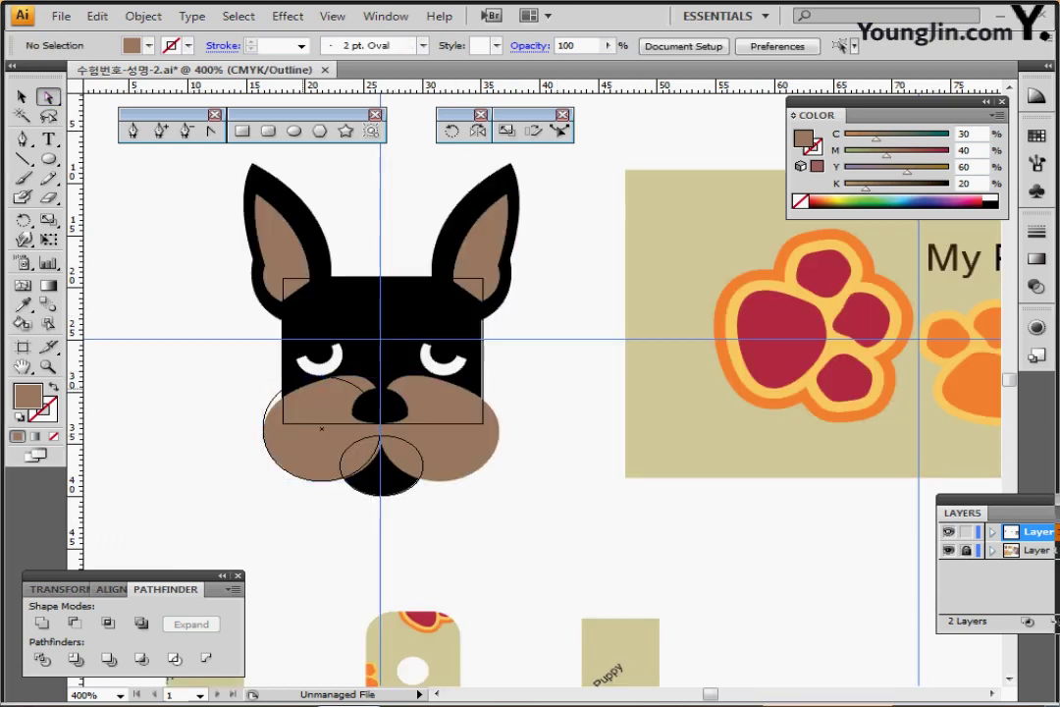
left_click(322, 376)
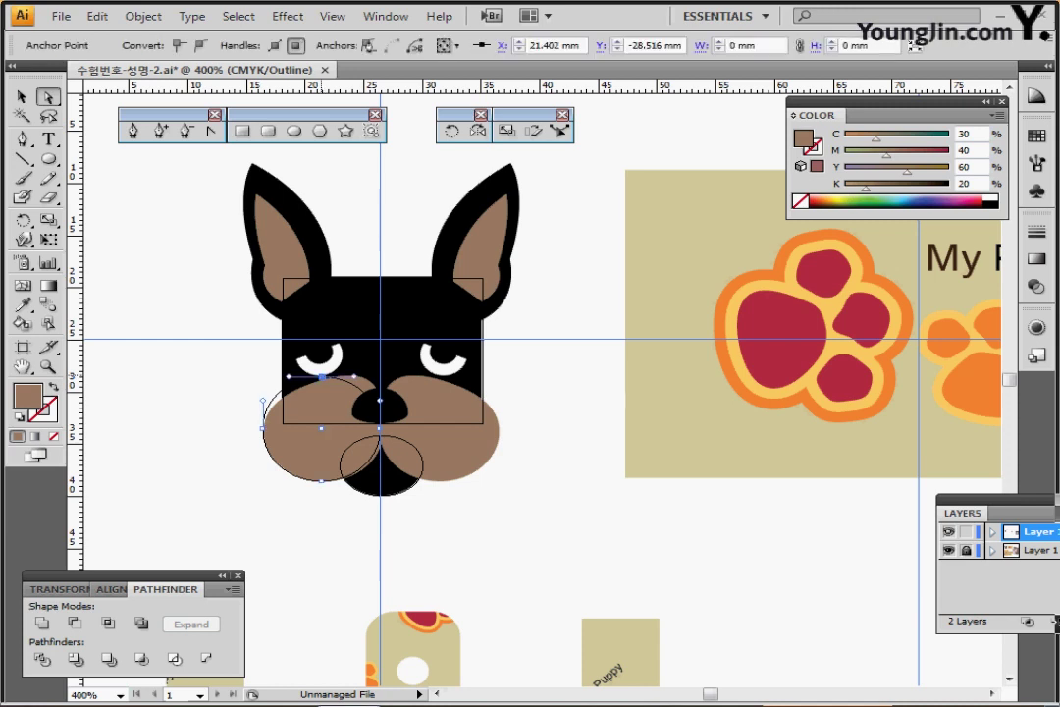
left_click_drag(322, 376, 371, 369)
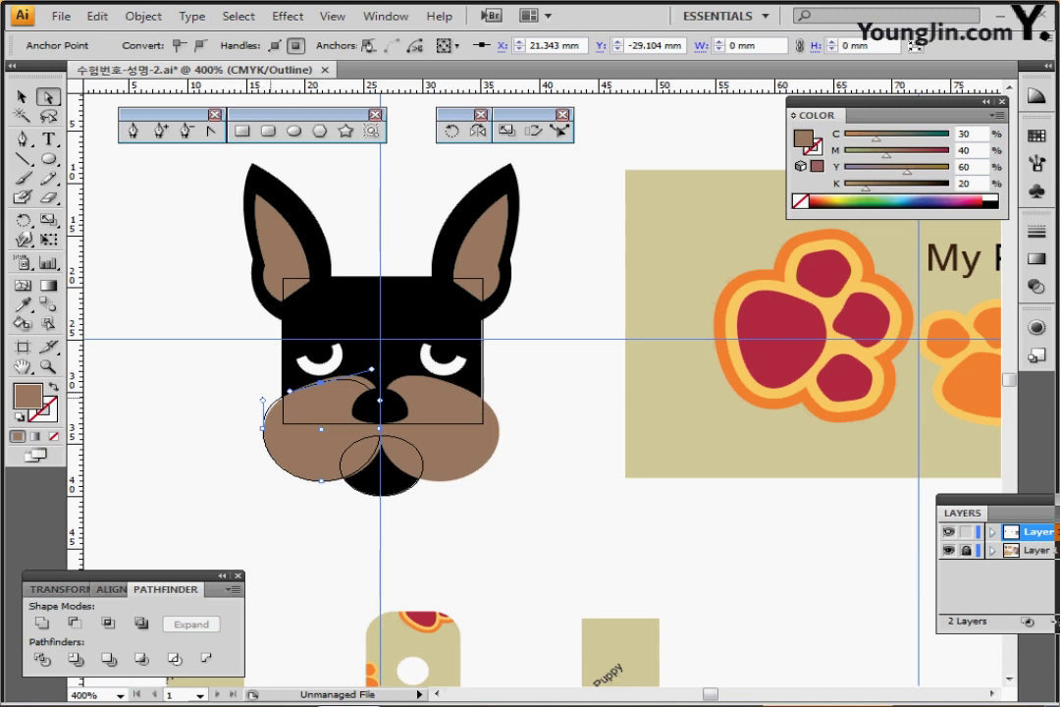
- Refine the left cheek's outer curve and lengthen its top handle to match the template, and preview it without the template
left_click(269, 398)
left_click(263, 424)
left_click_drag(263, 400, 266, 400)
left_click(320, 383)
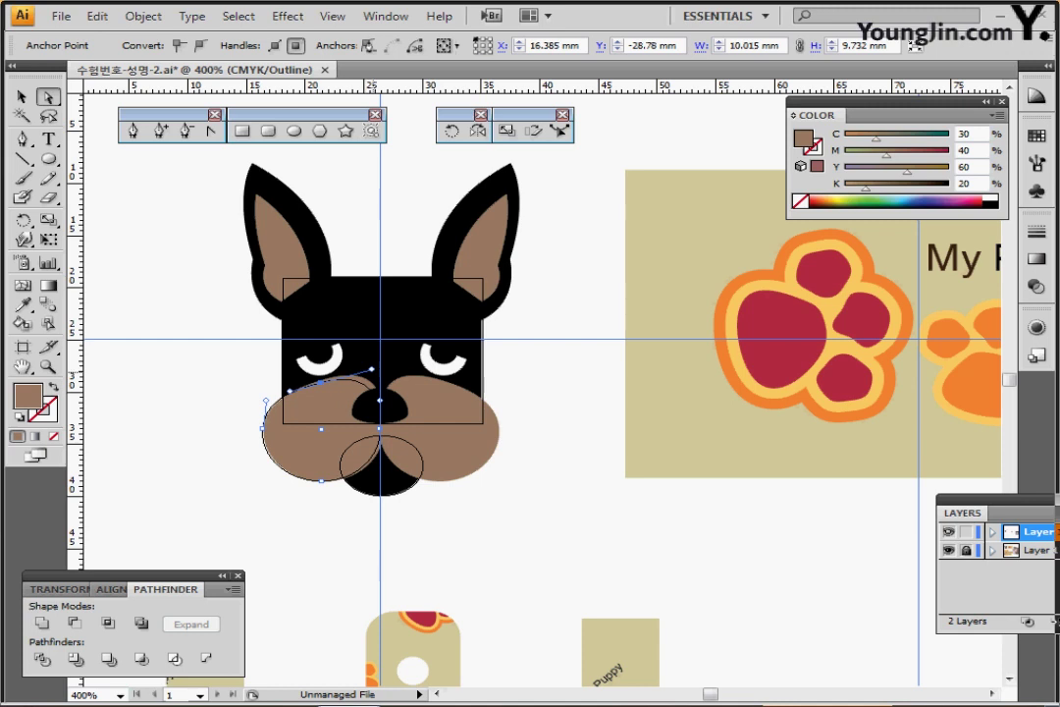
left_click_drag(371, 369, 383, 360)
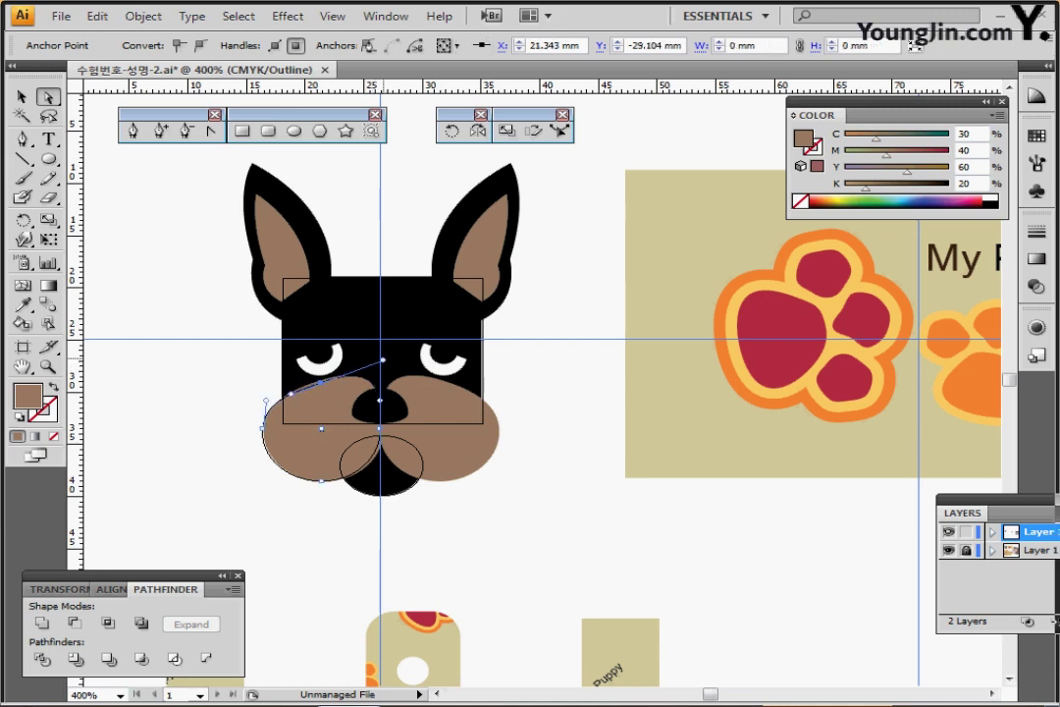
left_click(948, 551)
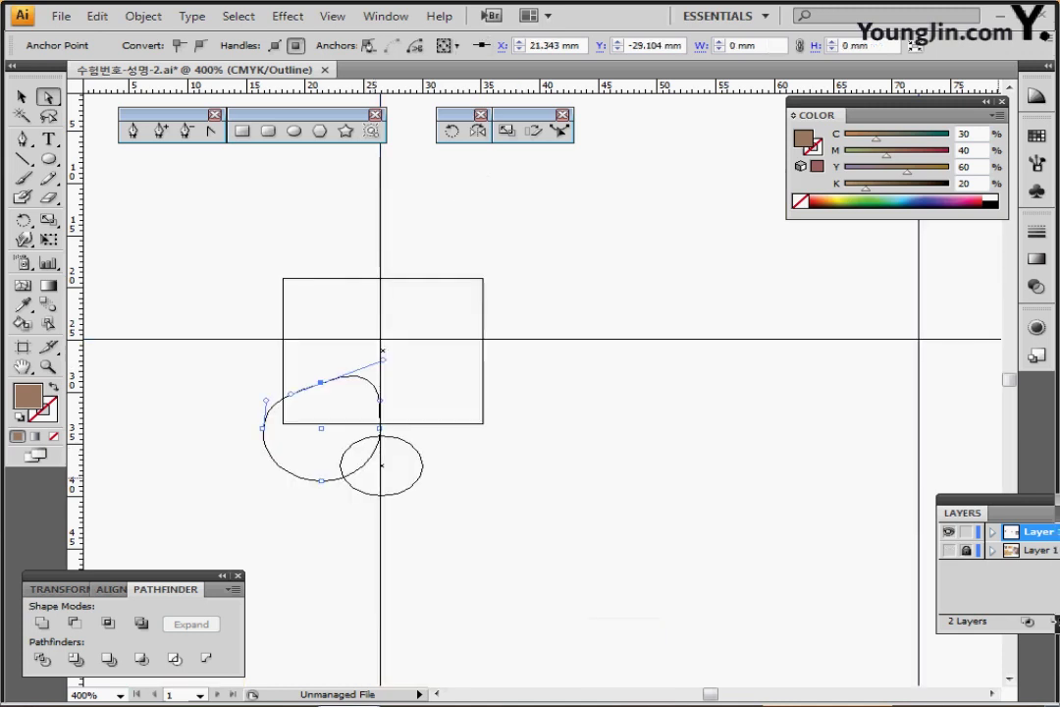
key("ctrl+y")
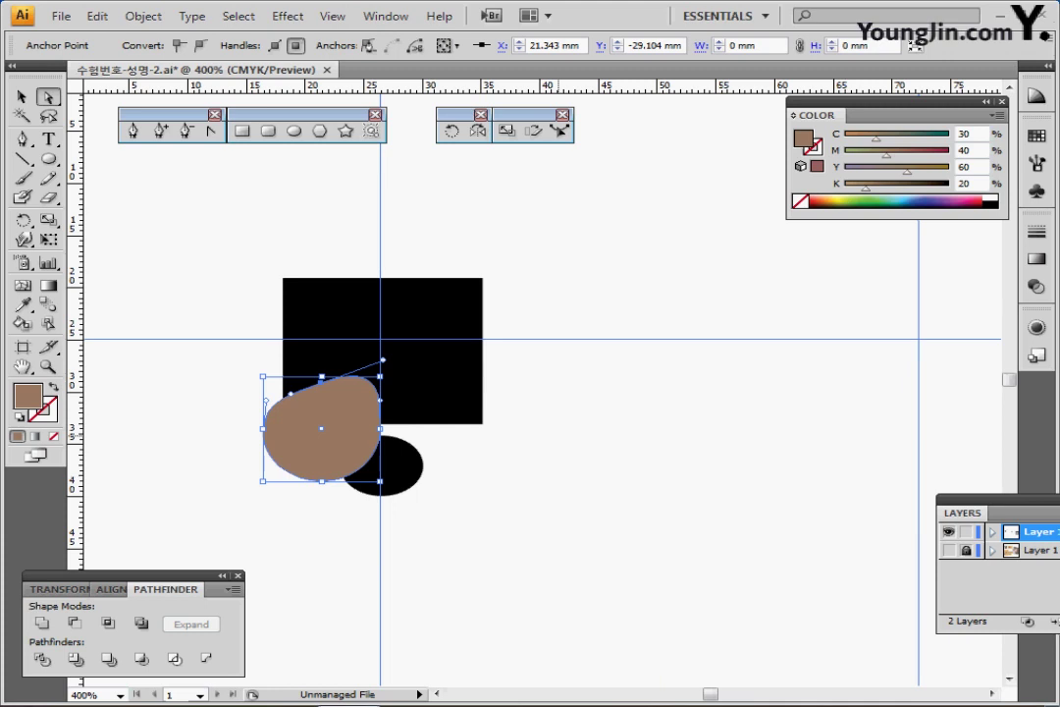
- Draw a circle about 4 mm in diameter over the outer edge of the template's left eye in Outline view
left_click_drag(475, 438, 390, 382)
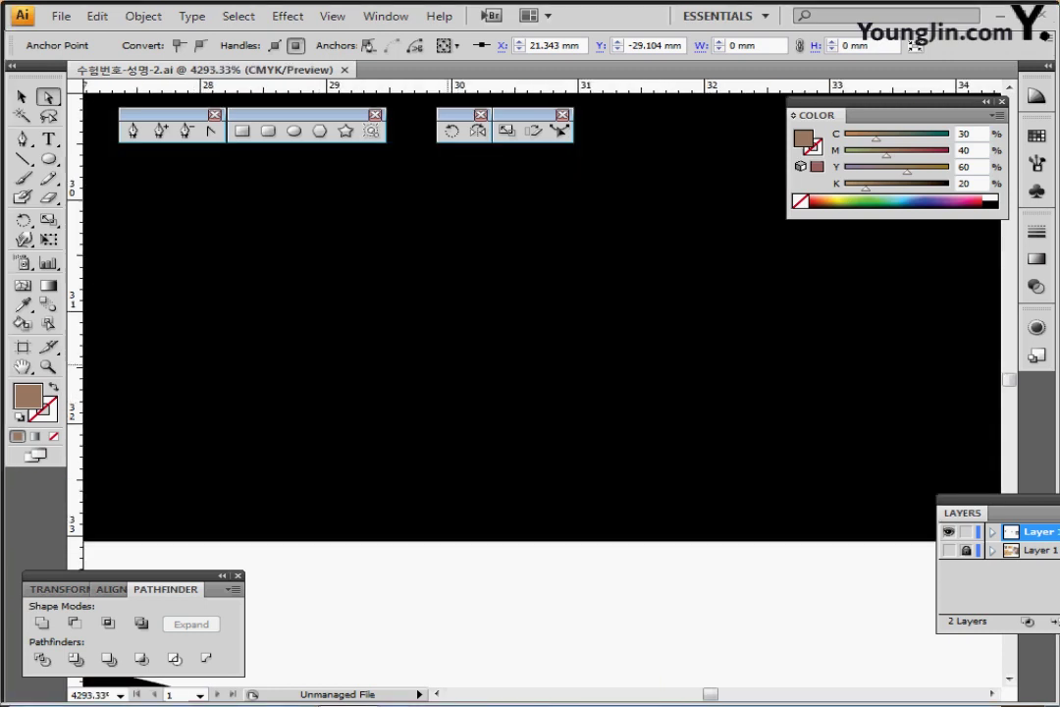
scroll(446, 366, "down", 5)
scroll(512, 368, "right", 4)
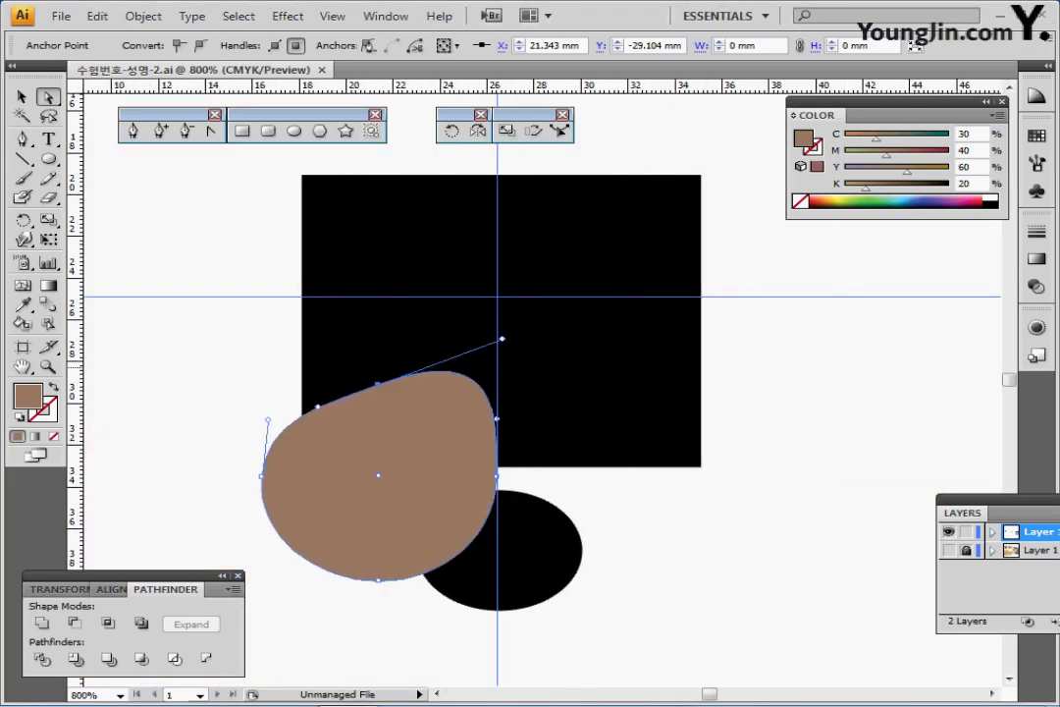
scroll(540, 383, "right", 1)
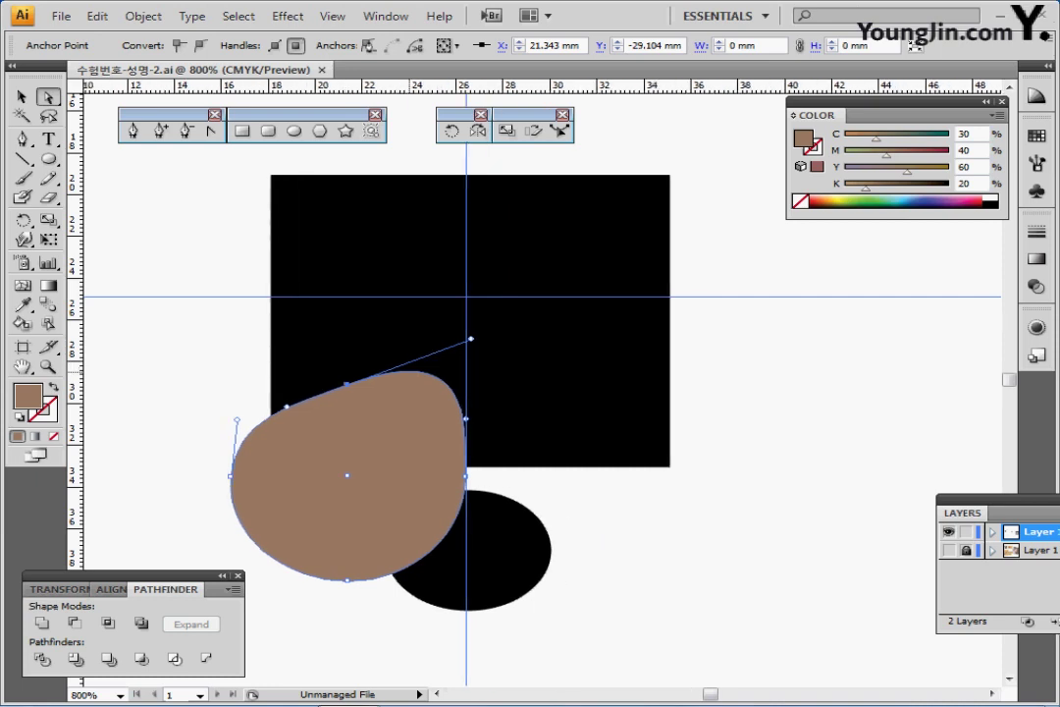
left_click_drag(408, 372, 365, 389)
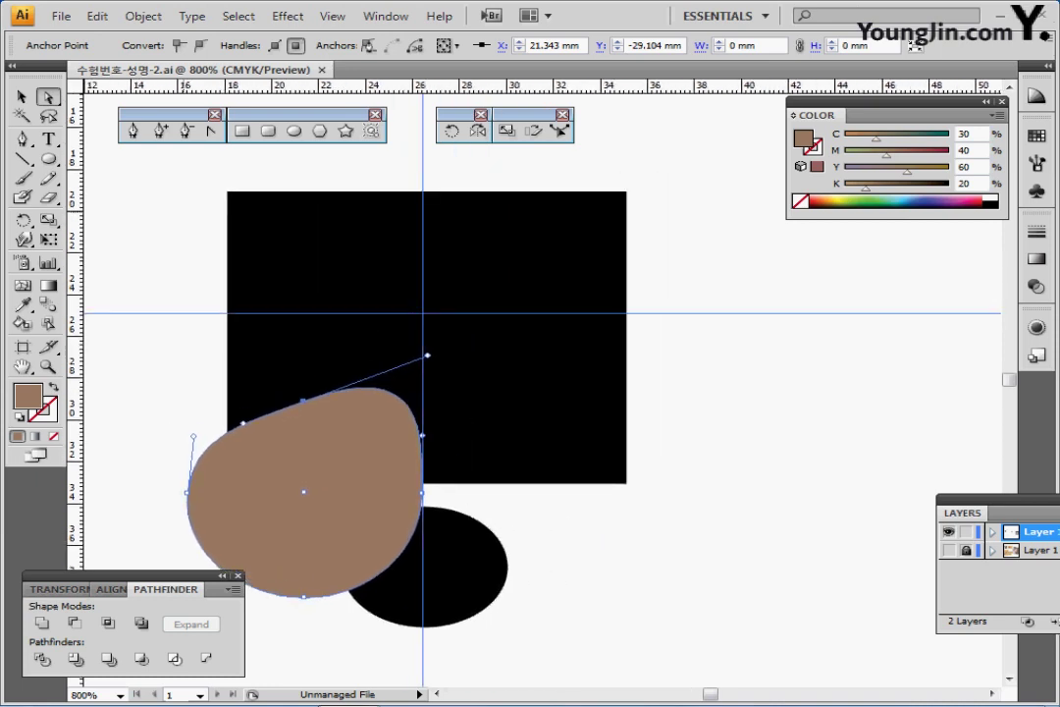
key("ctrl+shift+a")
key("ctrl+y")
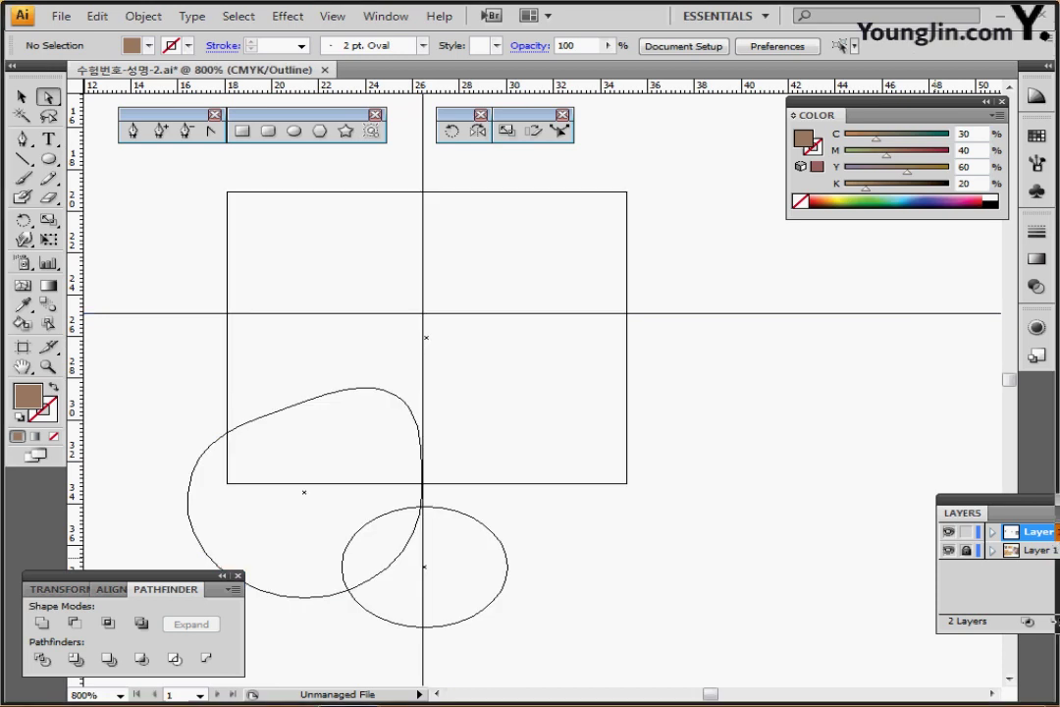
left_click(294, 130)
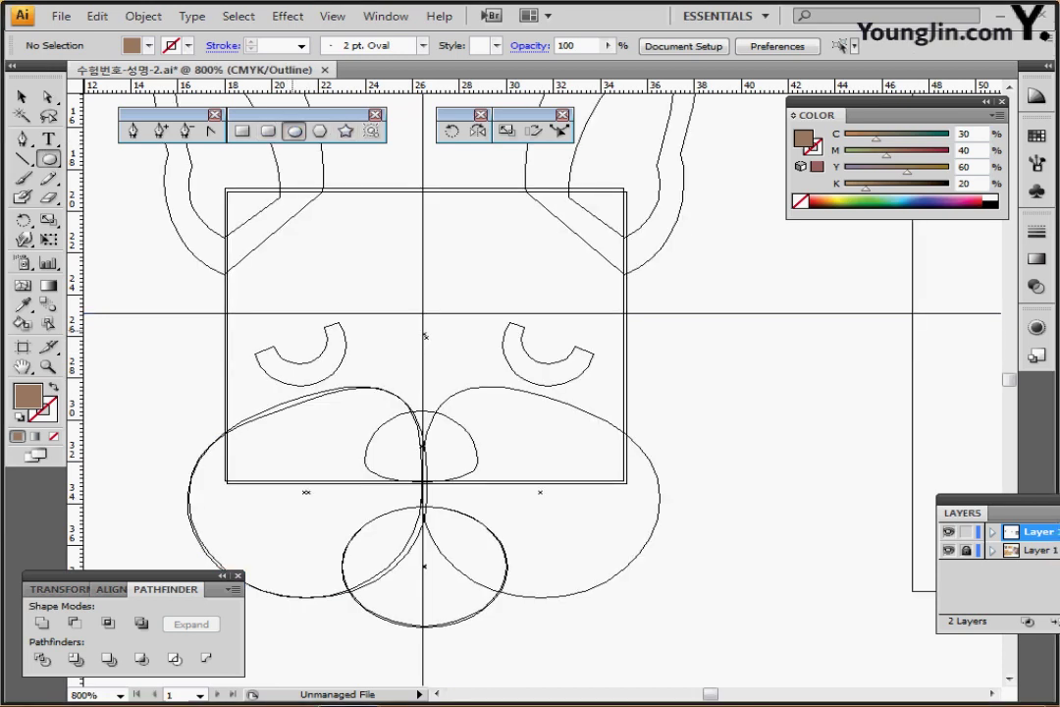
left_click_drag(269, 296, 338, 359)
- Draw a smaller circle about 2.7 mm in diameter along the inner edge of the left eye and deselect it
mouse_move(290, 316)
left_mouse_down()
mouse_move(299, 341)
mouse_move(316, 339)
mouse_move(337, 361)
left_mouse_up()
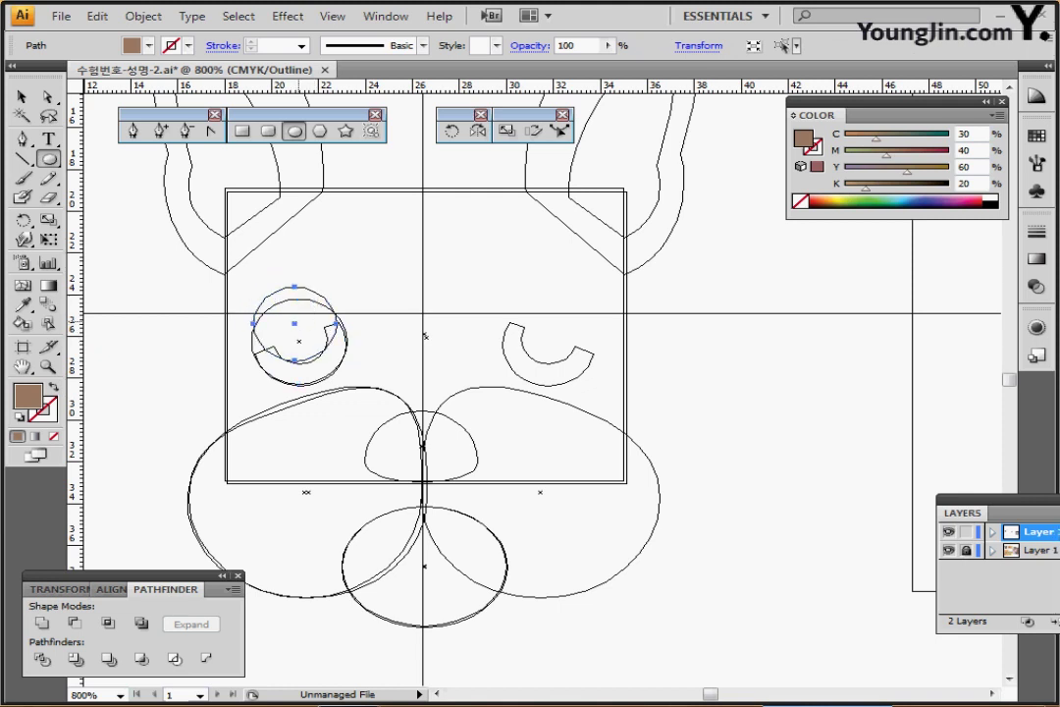
key("Delete")
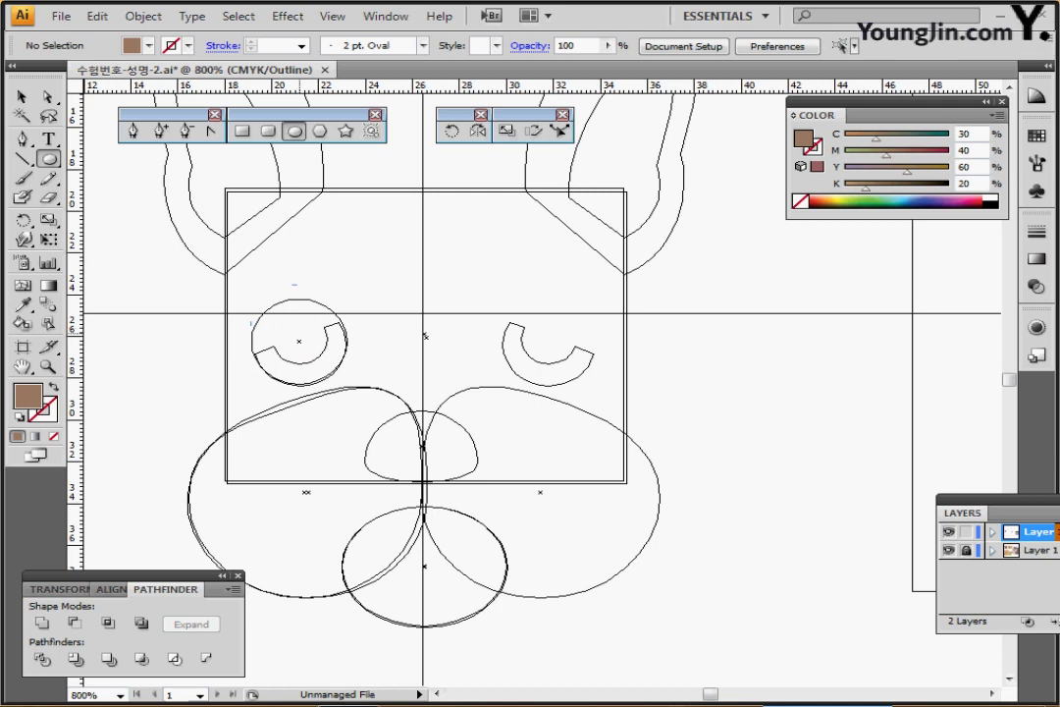
left_click_drag(292, 332, 326, 366)
left_click_drag(326, 365, 298, 335)
key("ctrl+shift+a")
key("ctrl+shift+a")
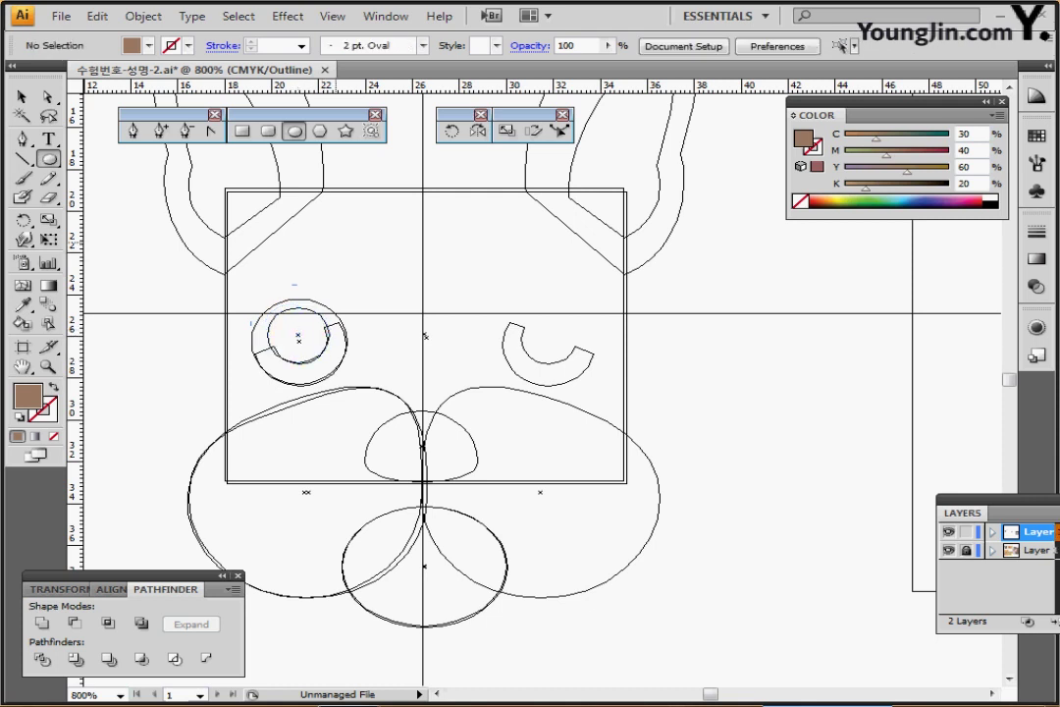
- Draw a rectangle about 9 mm wide and 2.4 mm high across the upper part of the two left-eye circles
key("m")
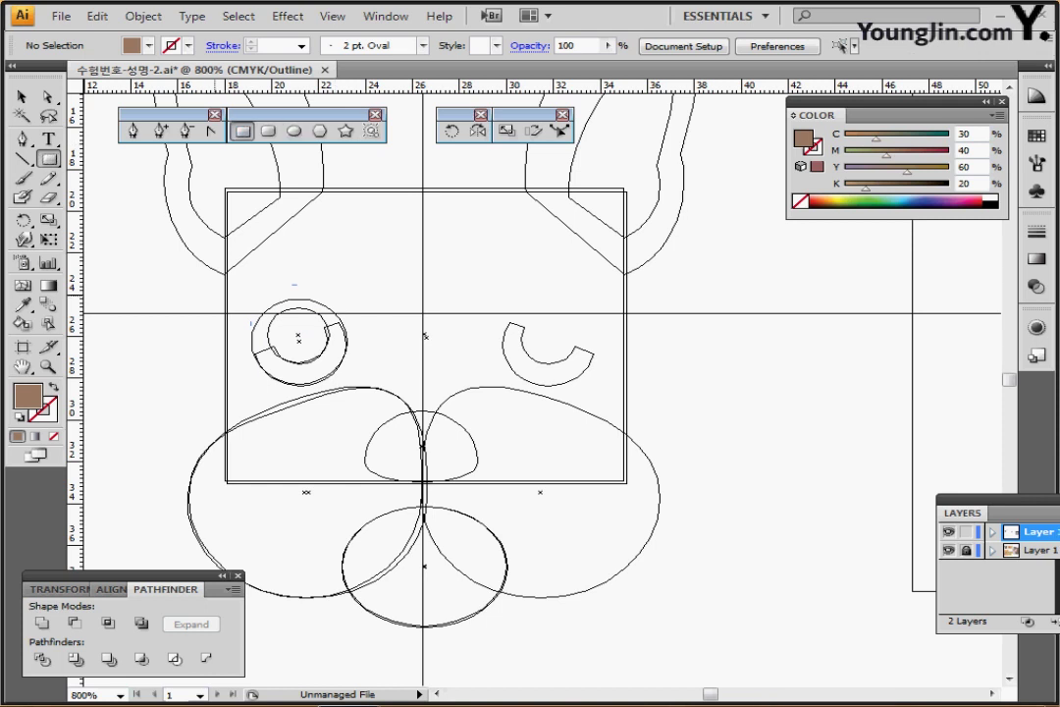
left_click_drag(207, 272, 419, 332)
key("v")
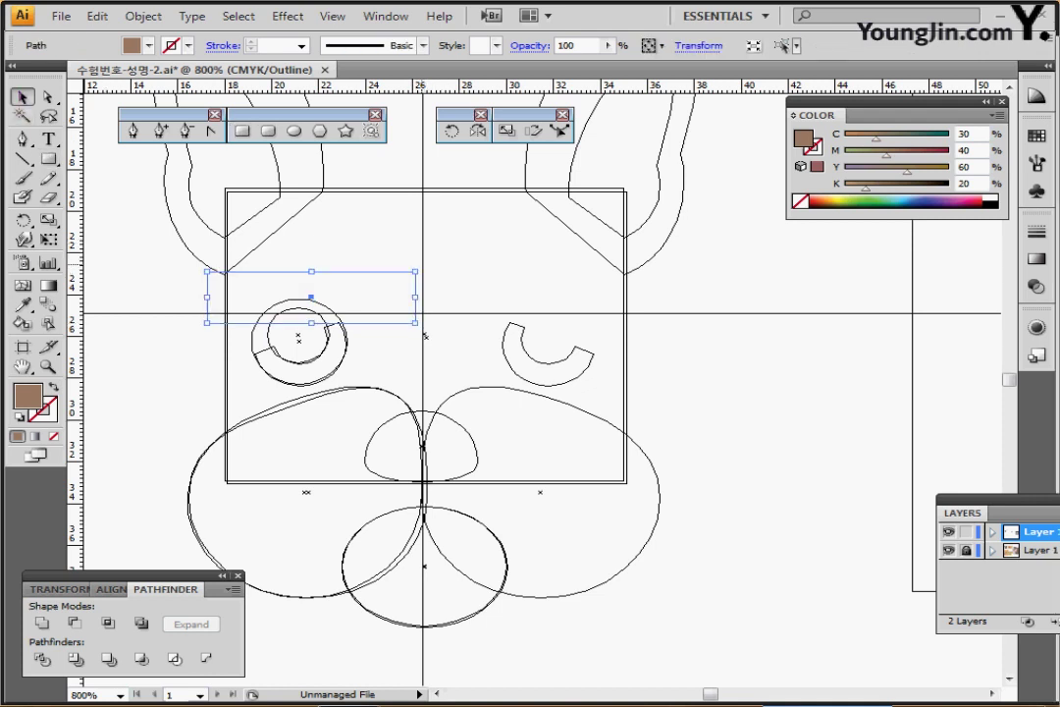
- Rotate and shift the rectangle to match the slanted cut of the template's left eye, and preview it without the template
left_click_drag(420, 265, 407, 237)
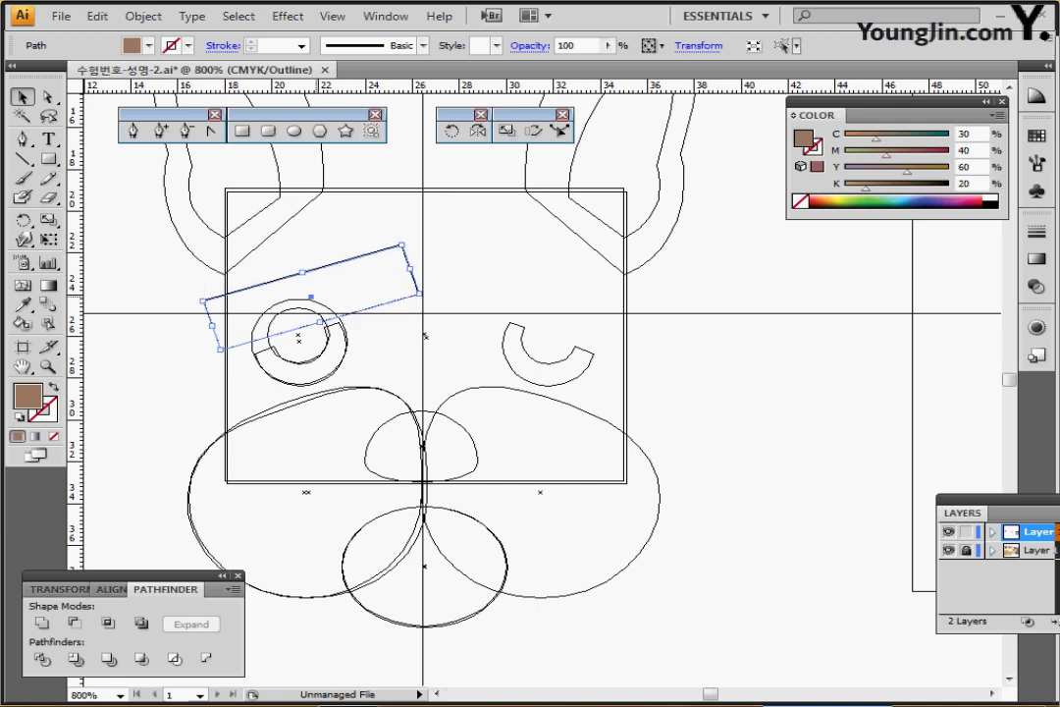
left_click_drag(312, 297, 305, 307)
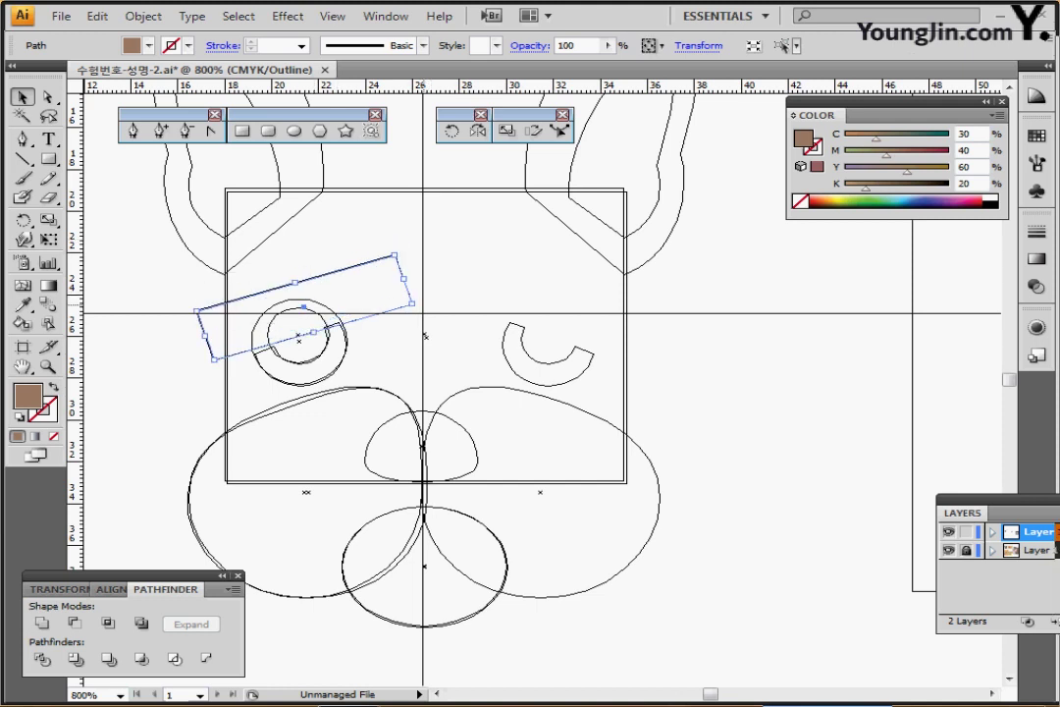
left_click_drag(416, 304, 383, 310)
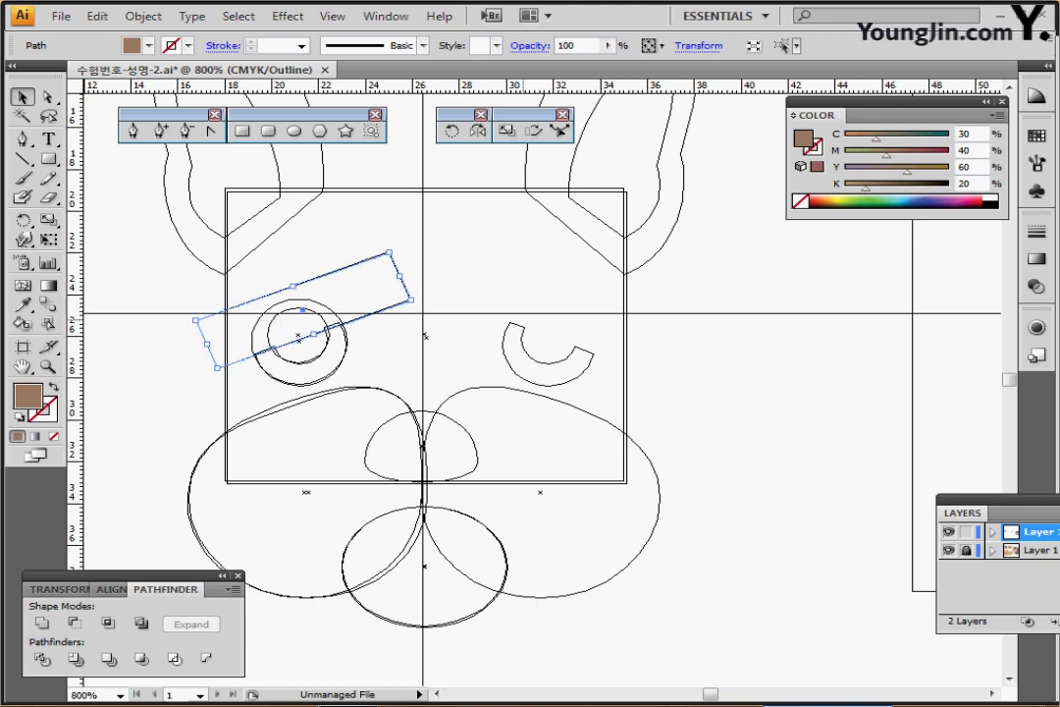
left_click(948, 551)
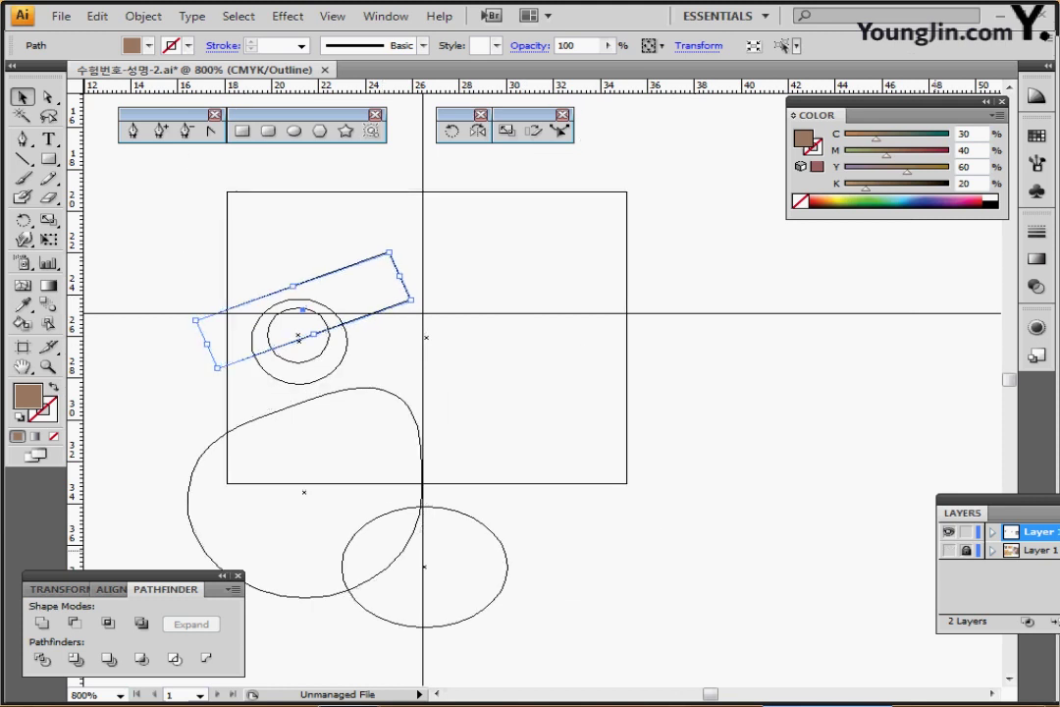
key("ctrl+y")
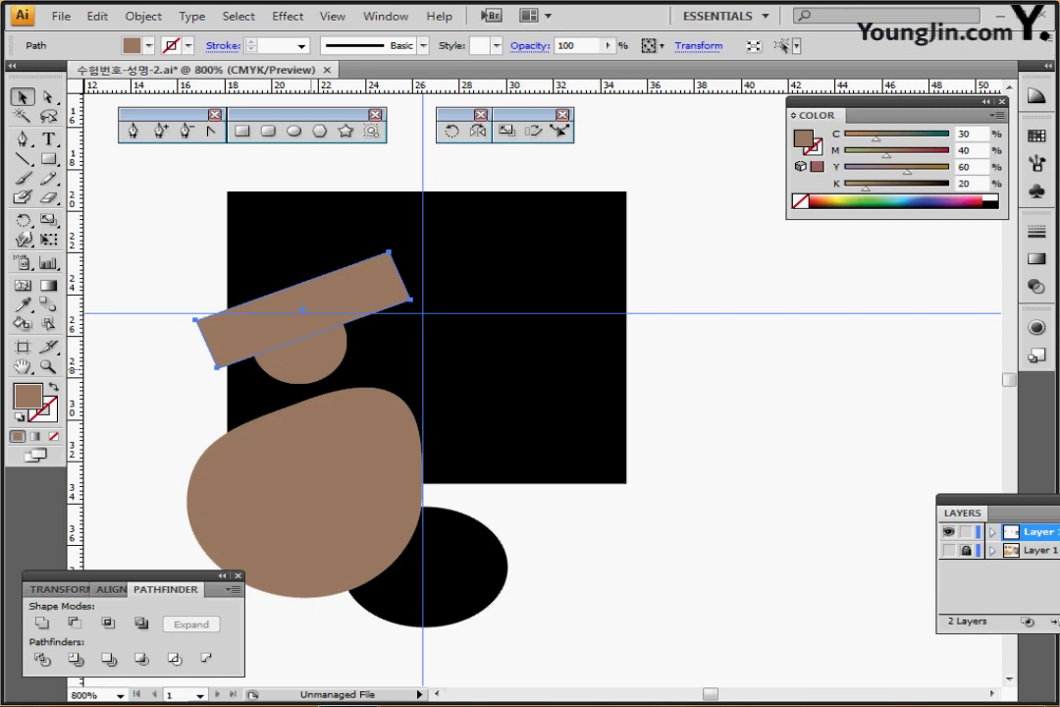
- Fill the larger left-eye circle with white, remove its stroke and deselect it
left_click(297, 363)
key("ctrl+shift+b")
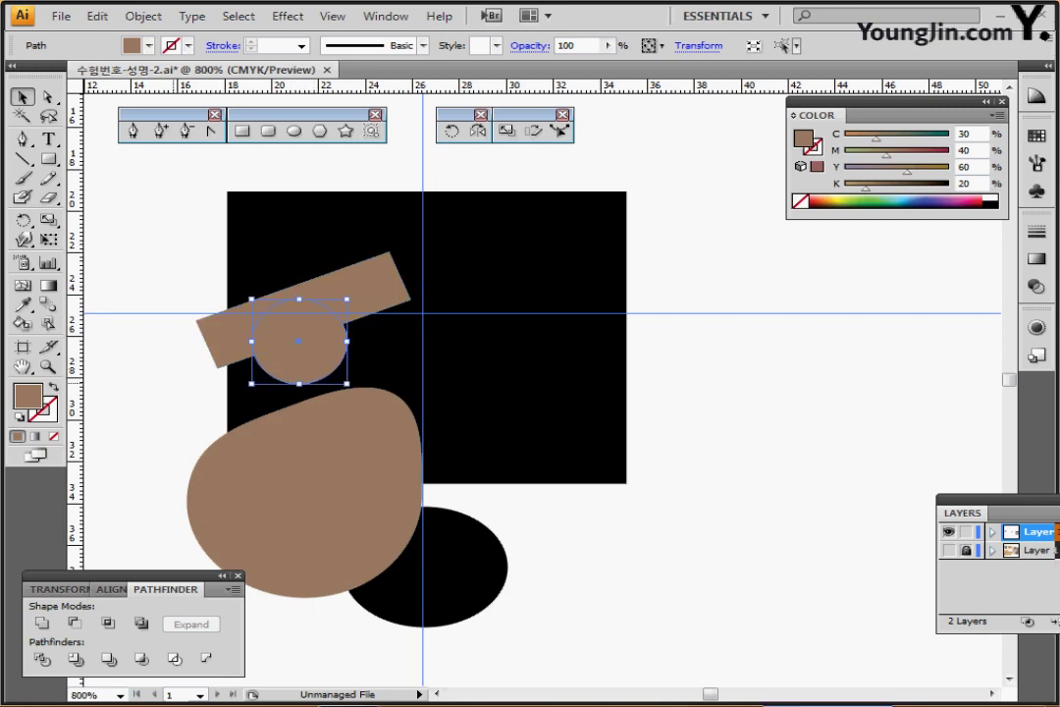
key("d")
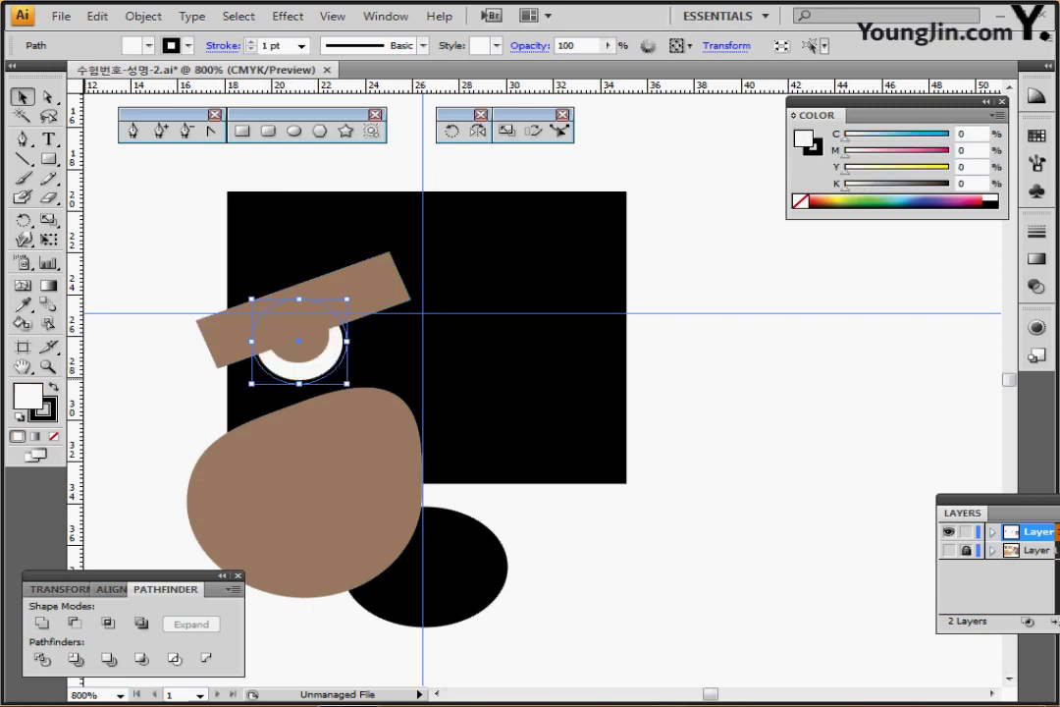
key("slash")
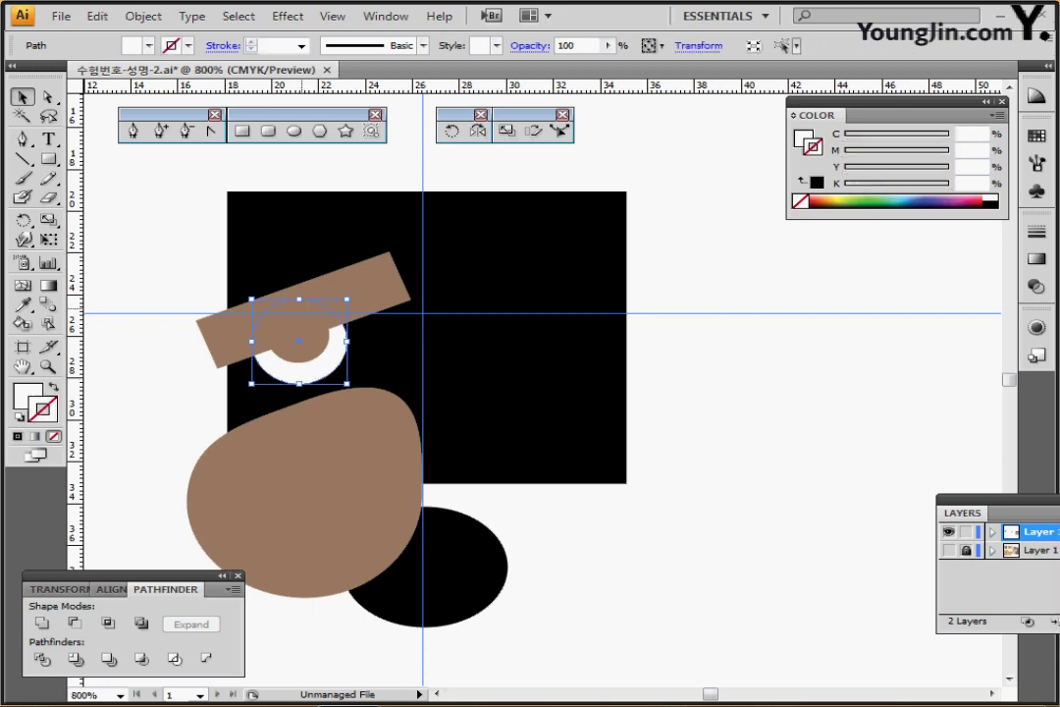
key("ctrl+shift+a")
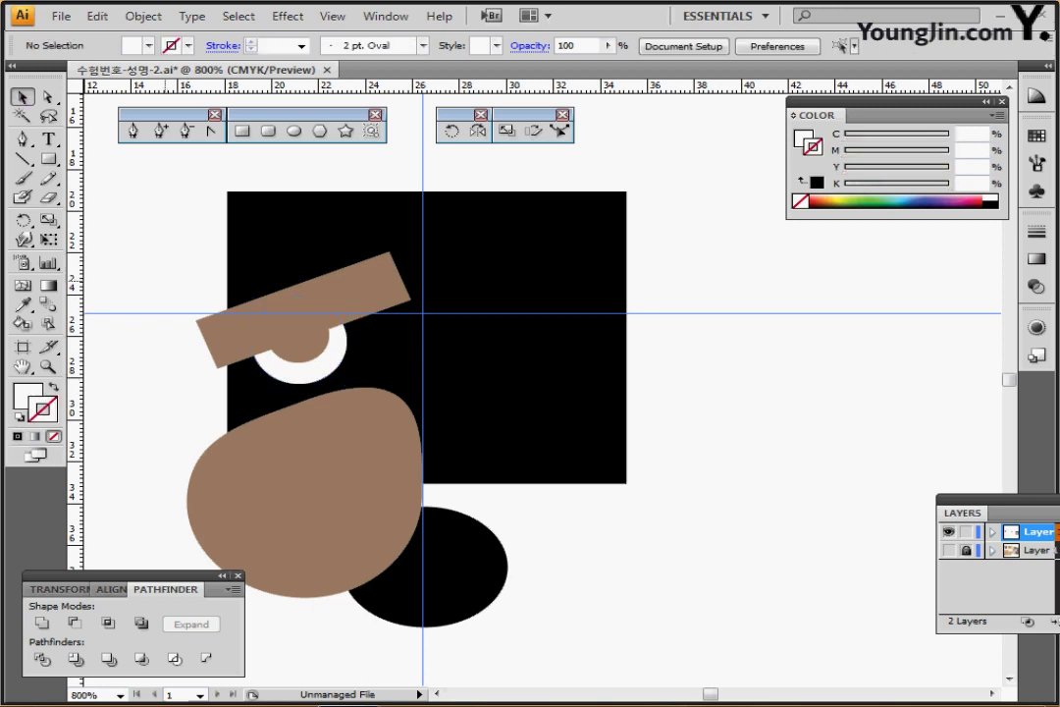
- Subtract the slanted rectangle and smaller circle from the white eye circle with Minus Front and deselect the crescent
left_click_drag(165, 274, 339, 358)
left_click(449, 335, "shift")
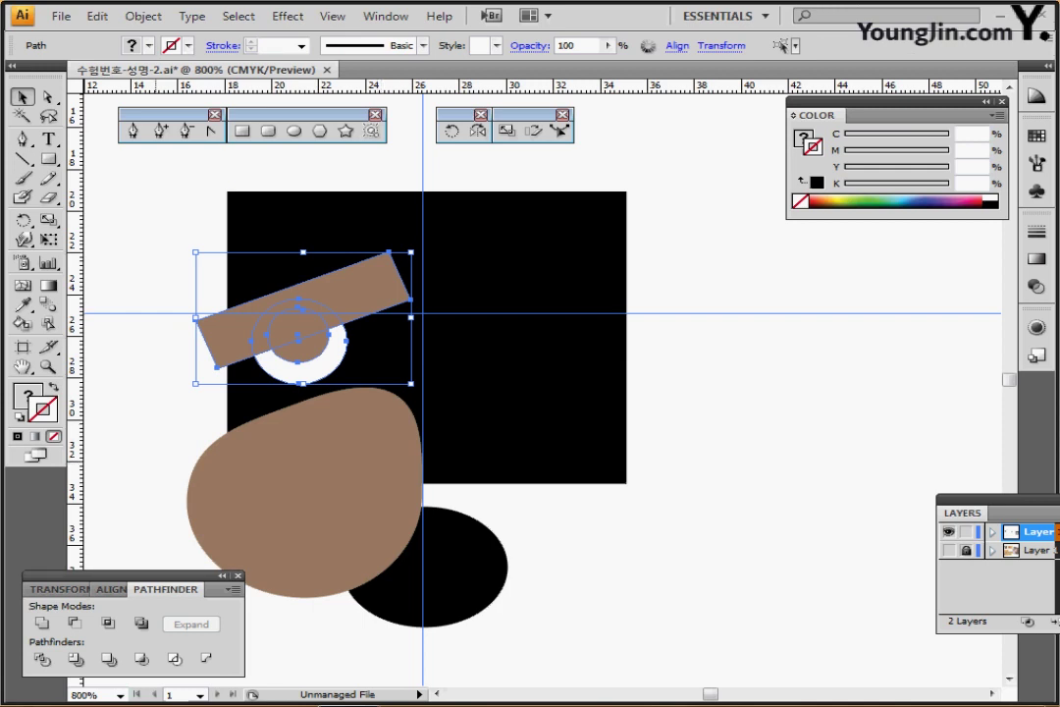
left_click_drag(177, 589, 173, 539)
left_click(70, 623)
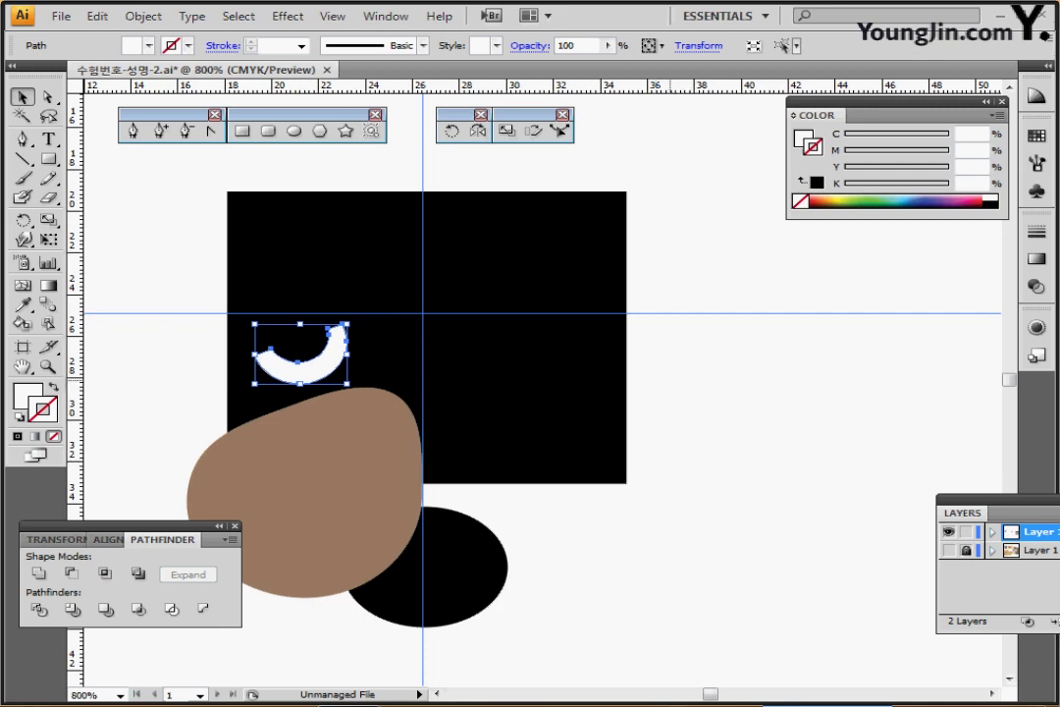
key("ctrl+shift+b")
left_click_drag(649, 444, 654, 400)
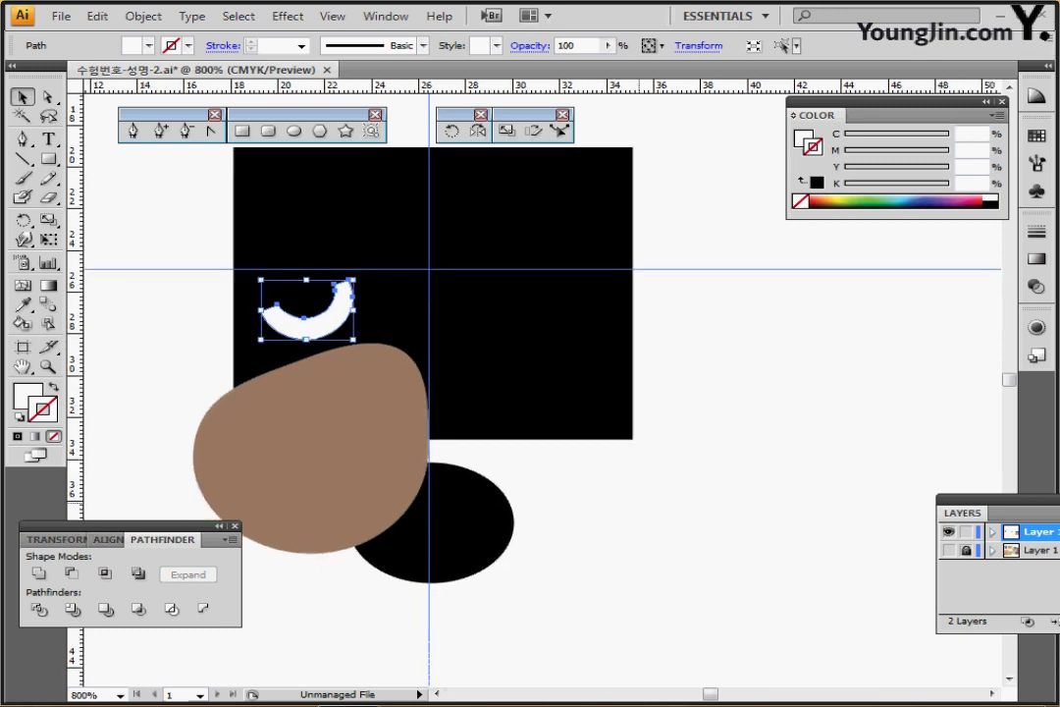
left_click(646, 507)
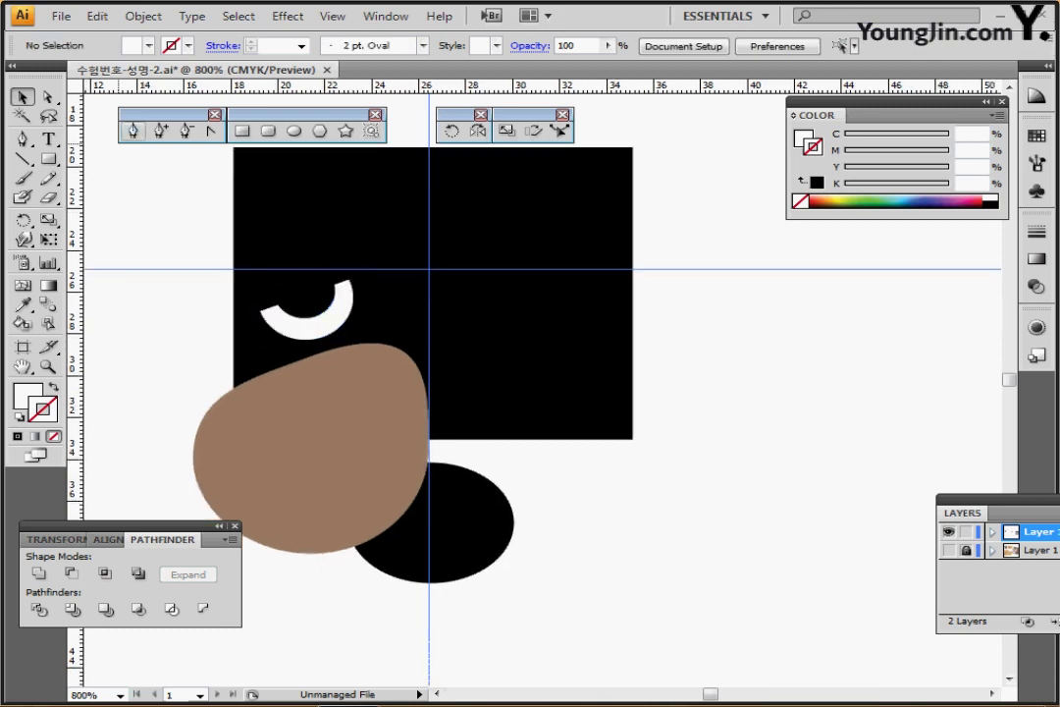
- Show the template layer around the ears and set the Pen tool to no fill with a 1 pt black stroke
key("p")
scroll(540, 383, "up", 6)
scroll(540, 383, "up", 1)
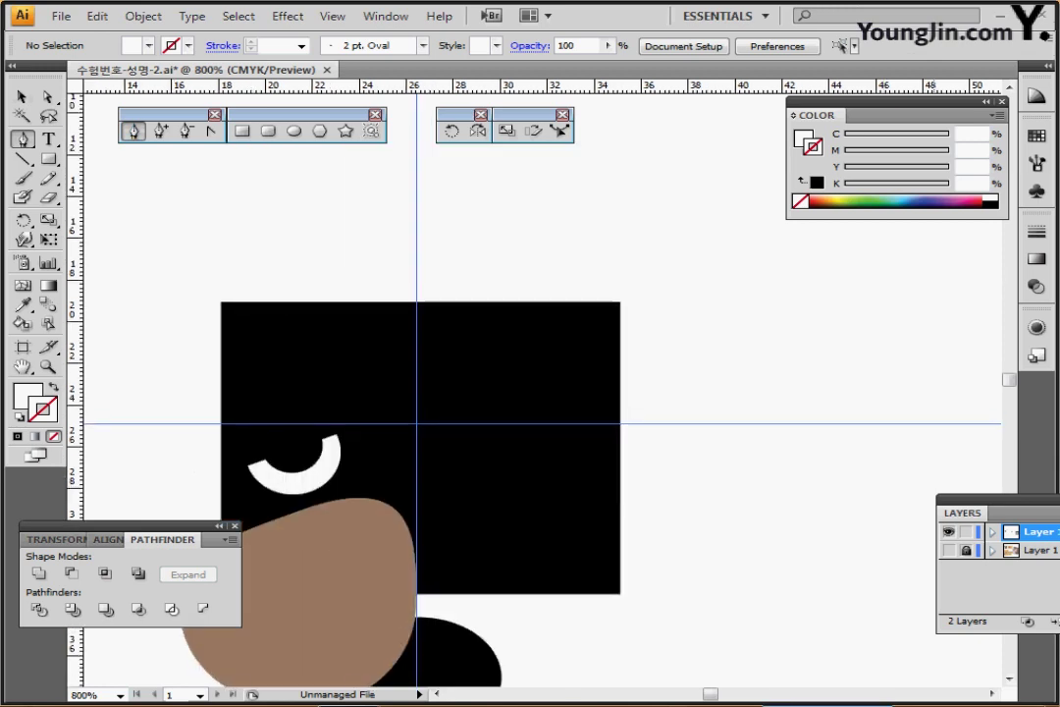
left_click(948, 550)
left_click_drag(490, 383, 541, 417)
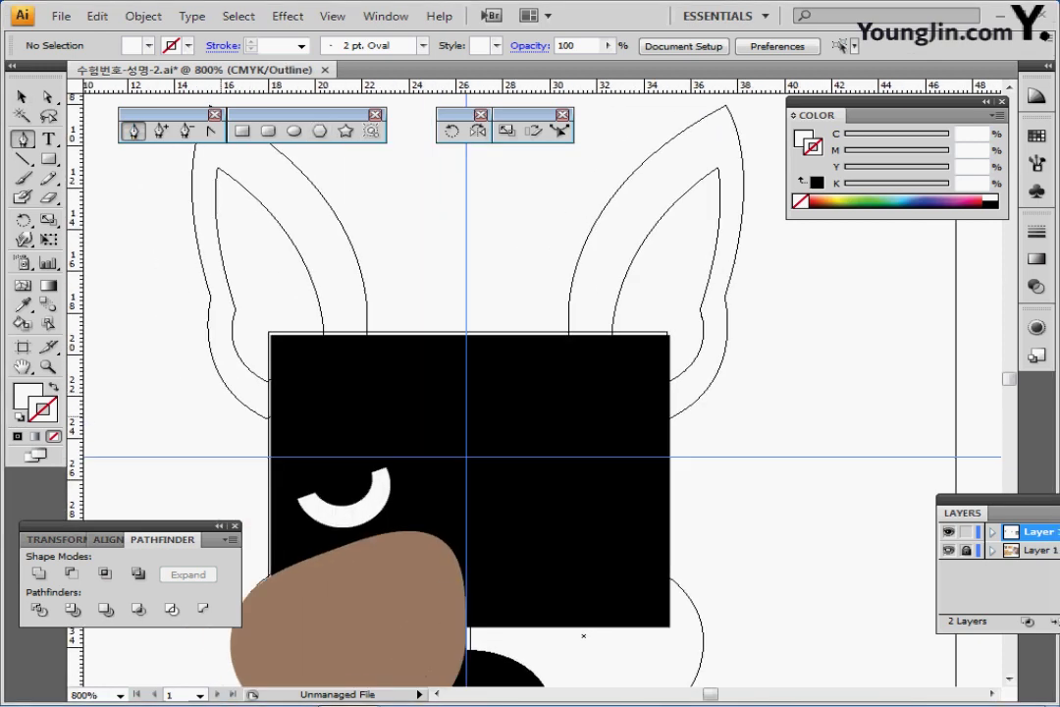
left_click(638, 442, "ctrl")
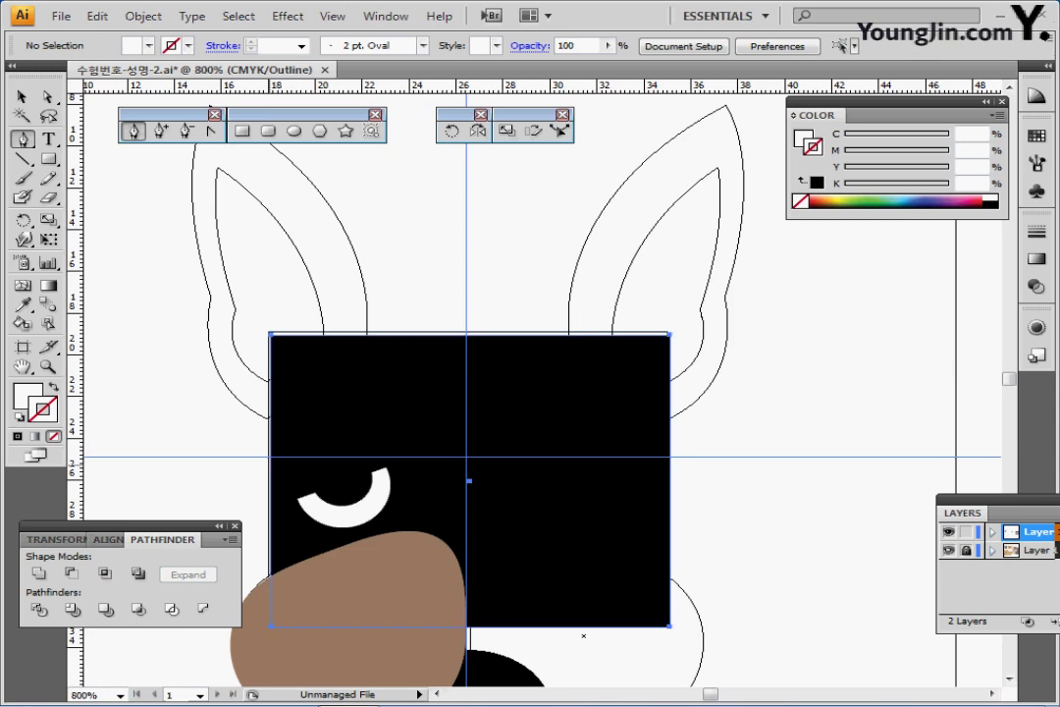
left_click(775, 374, "ctrl")
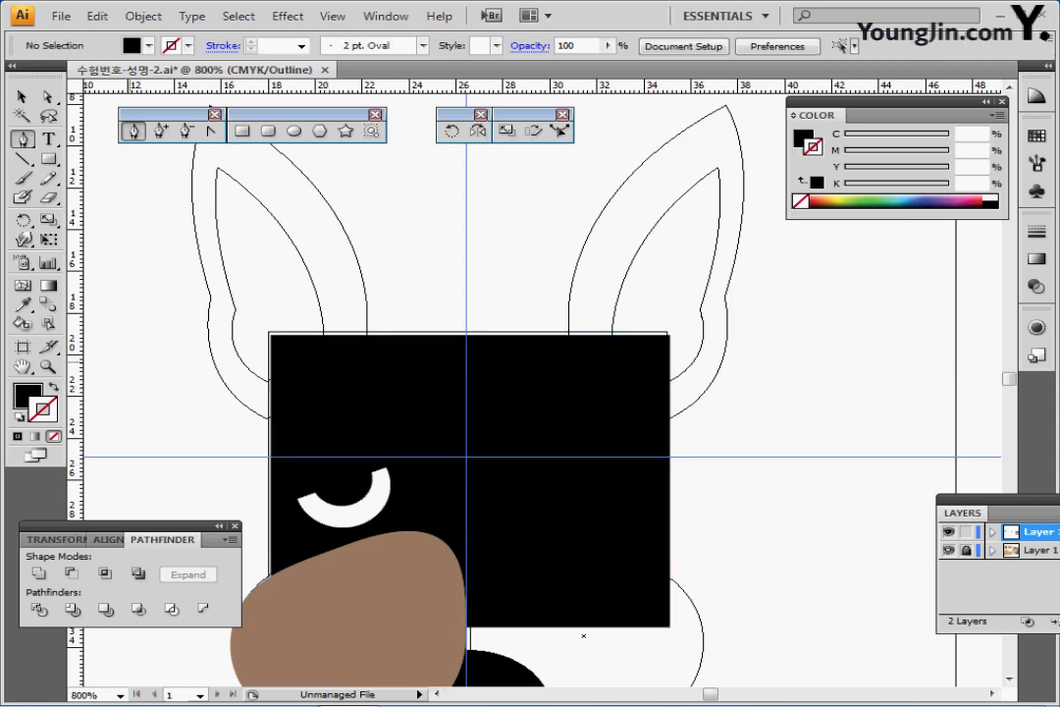
scroll(461, 373, "up", 2)
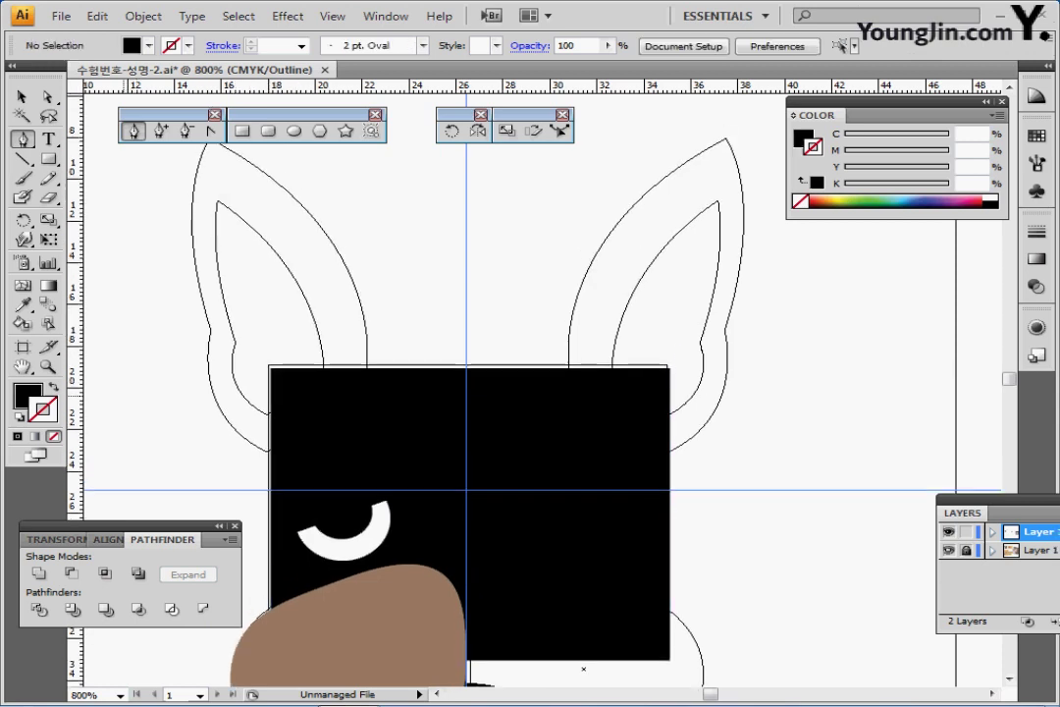
key("shift+x")
key("ctrl+minus")
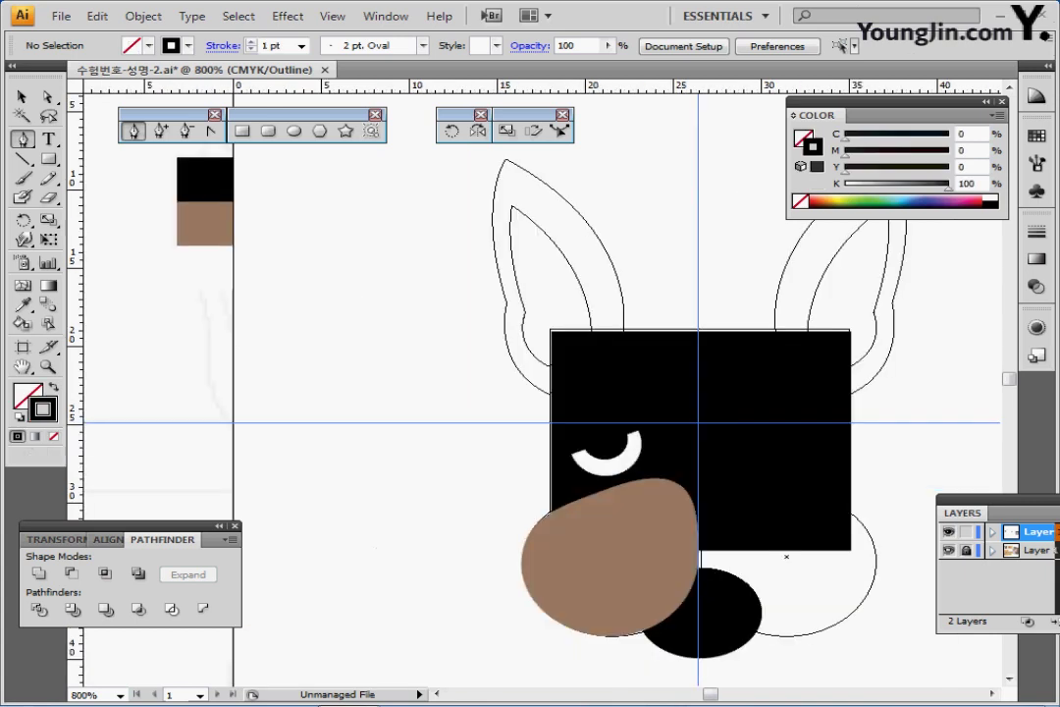
left_click_drag(300, 352, 316, 363)
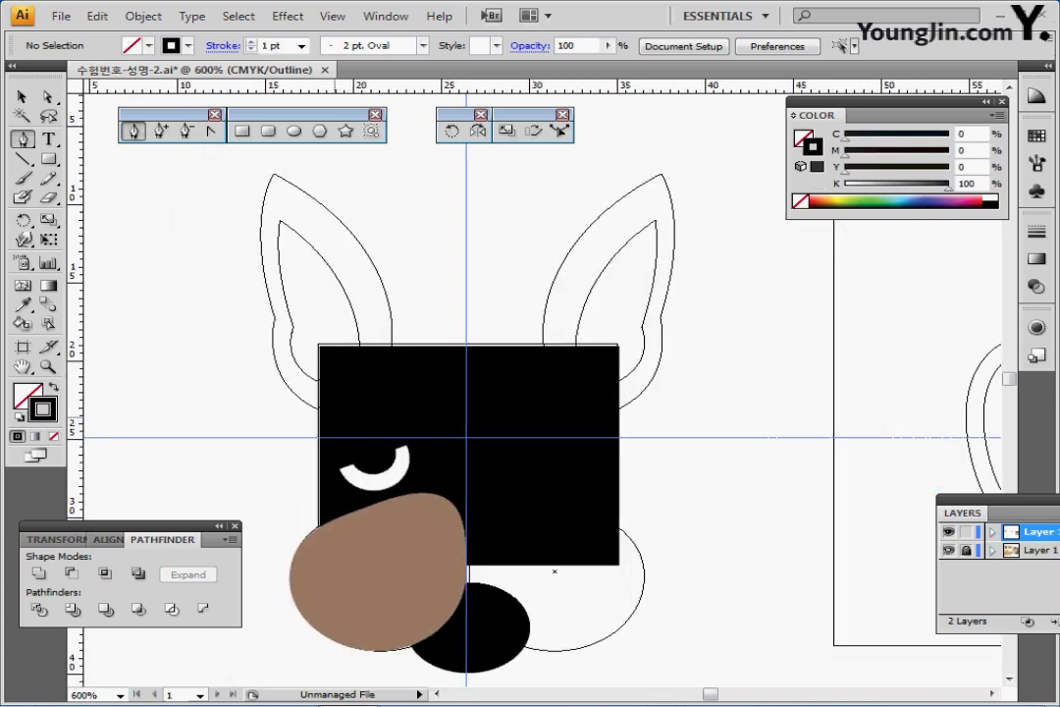
- Trace the template's outer left ear outline as a closed path with a pointed tip and its base inside the head
left_click(334, 416)
left_click_drag(275, 318, 288, 237)
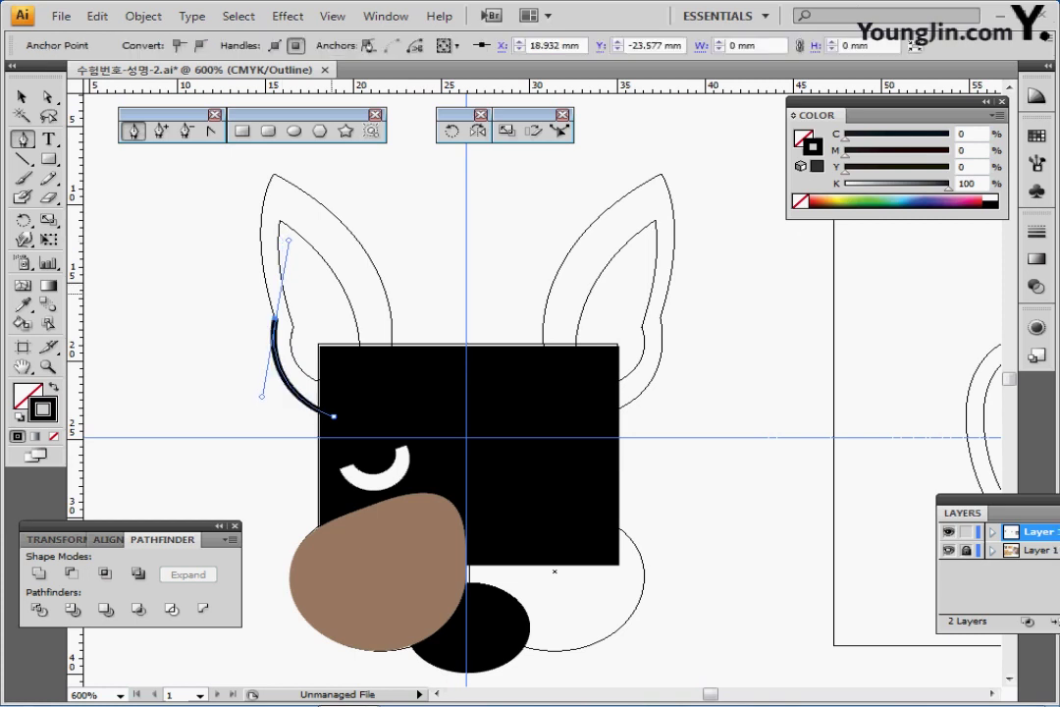
scroll(530, 383, "up", 2)
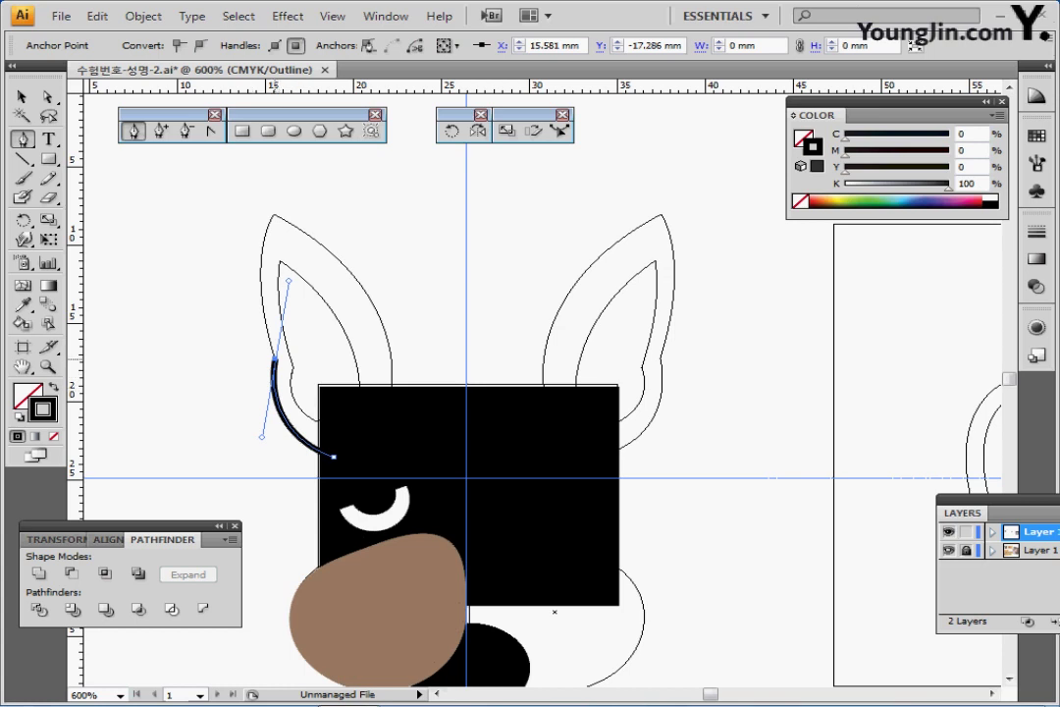
left_click(275, 359)
left_click(274, 214)
left_click_drag(297, 157, 307, 155)
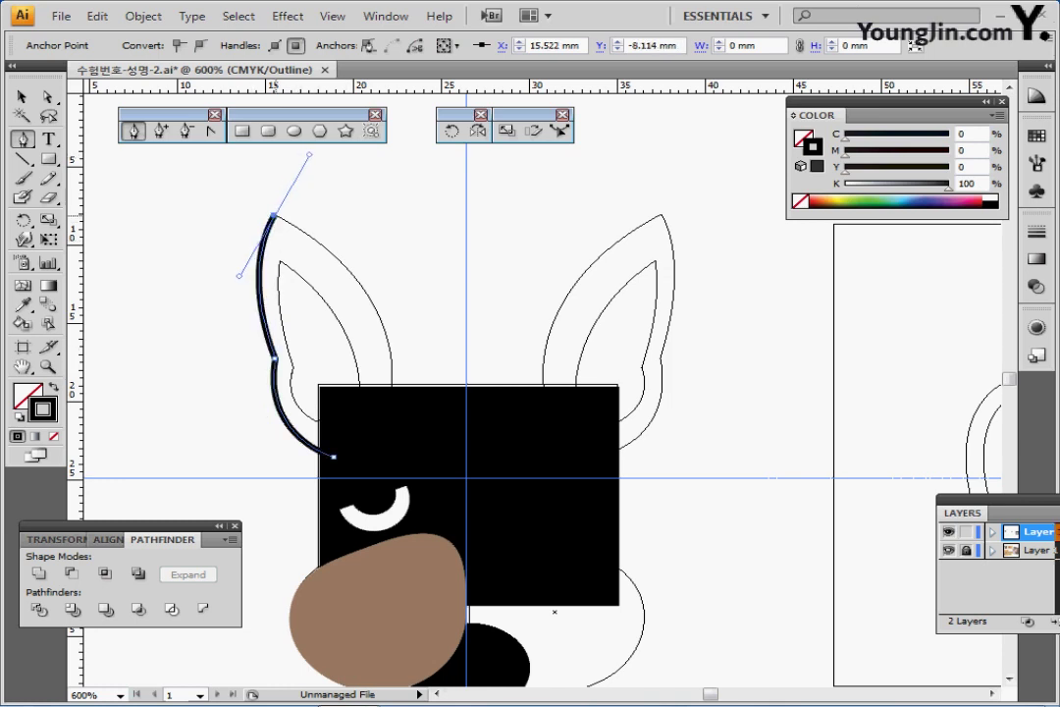
left_click(273, 215)
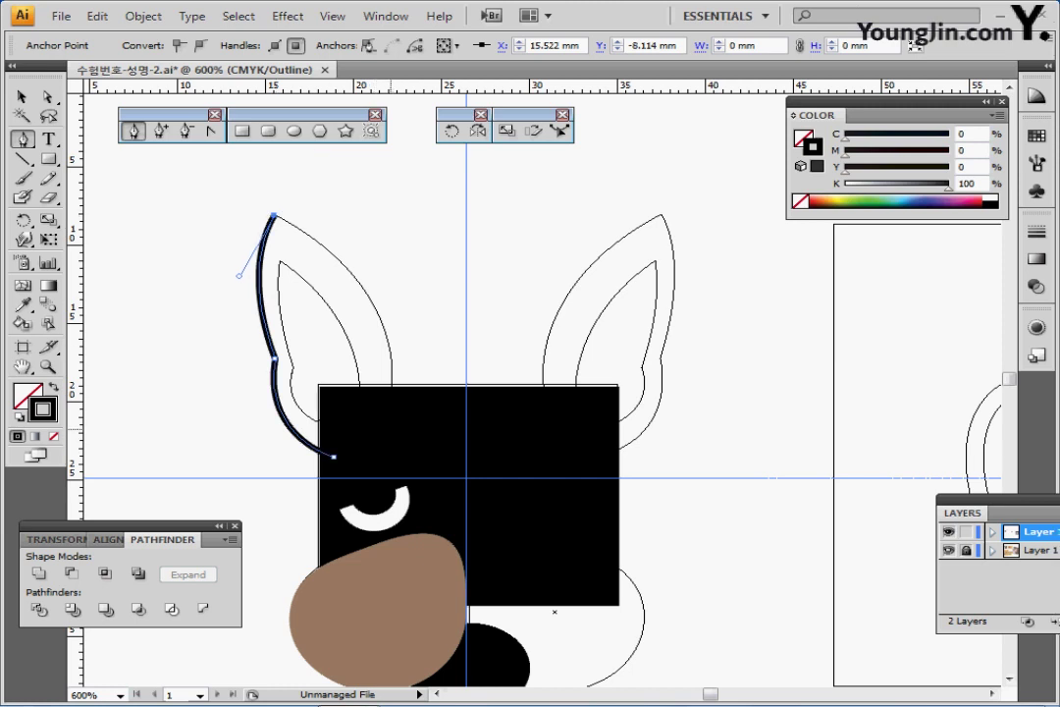
left_click(273, 214)
mouse_move(387, 426)
left_mouse_down()
mouse_move(391, 508)
mouse_move(362, 548)
mouse_move(358, 583)
left_mouse_up()
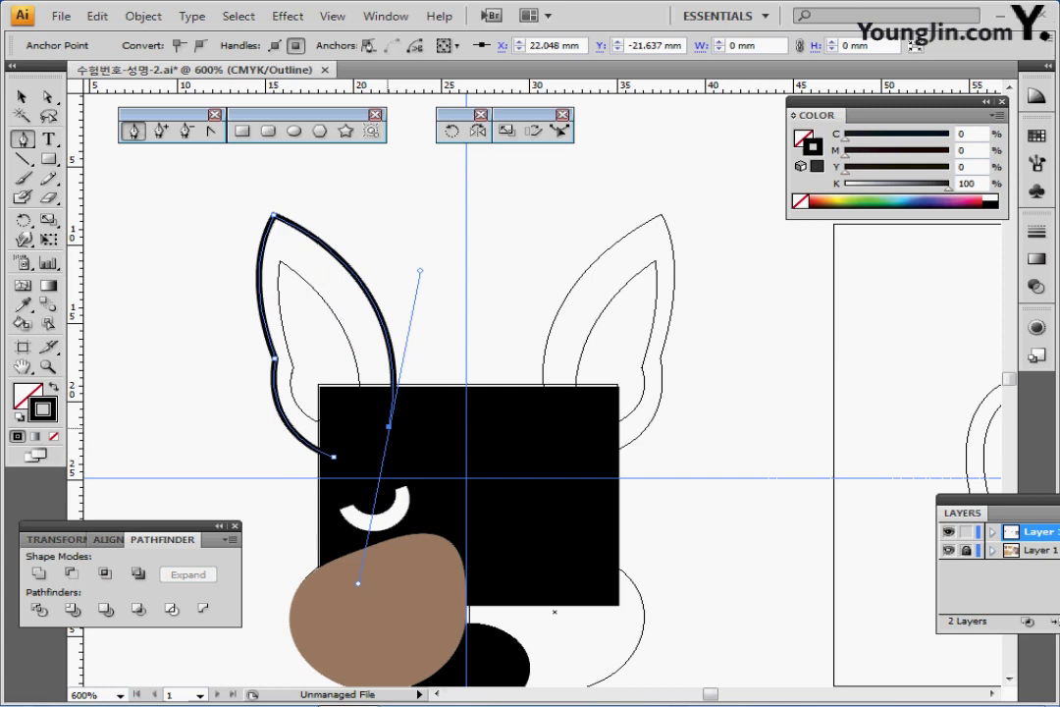
left_click(334, 457)
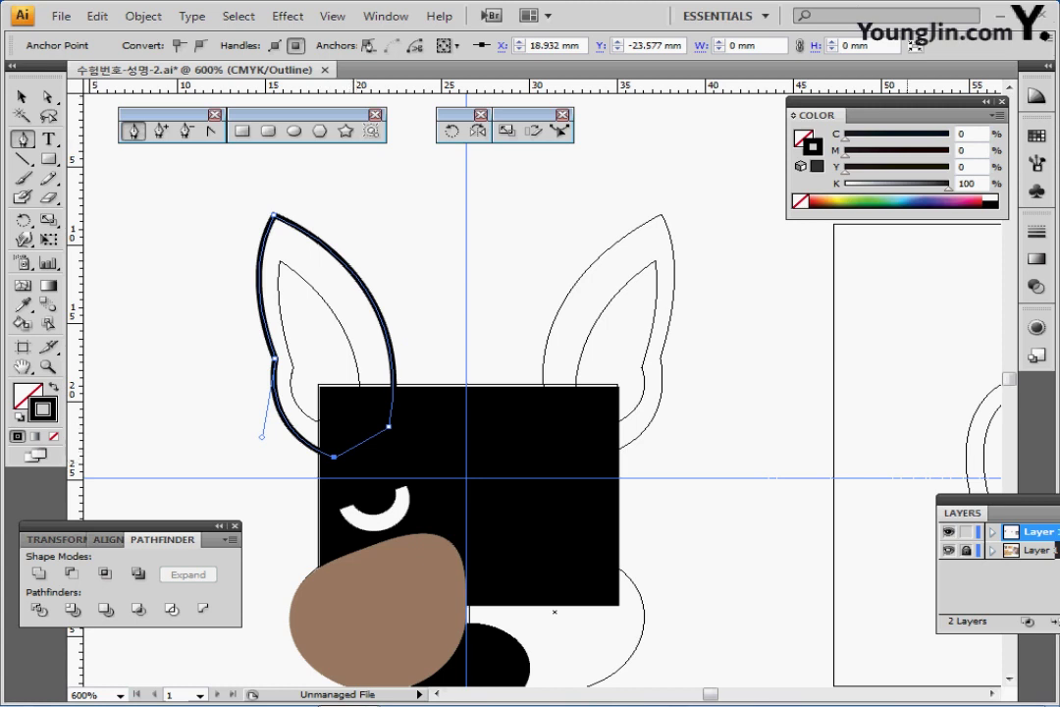
- Hide the template layer and create an inner ear outline with Offset Path at -1.5 mm
key("ctrl+y")
left_click(144, 15)
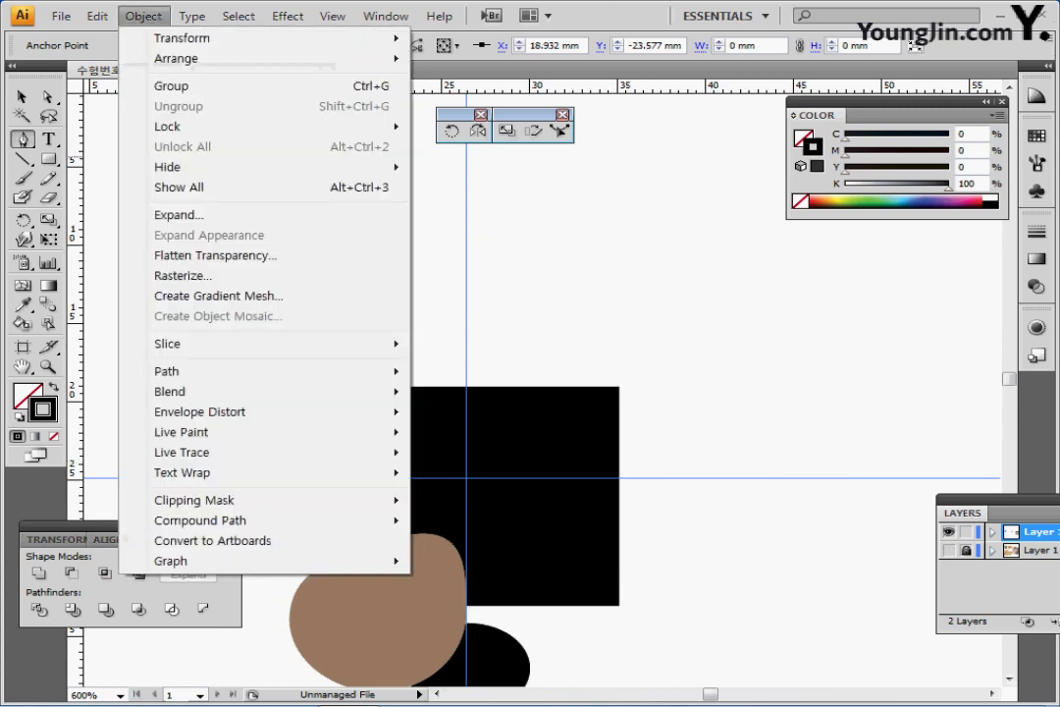
mouse_move(197, 371)
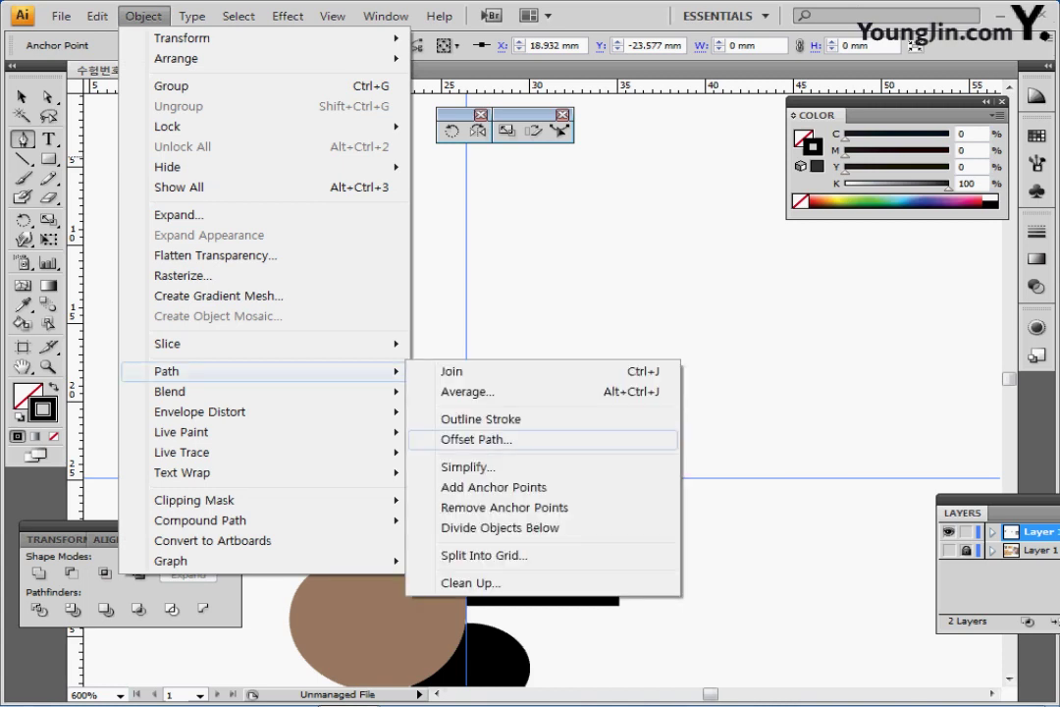
left_click(476, 439)
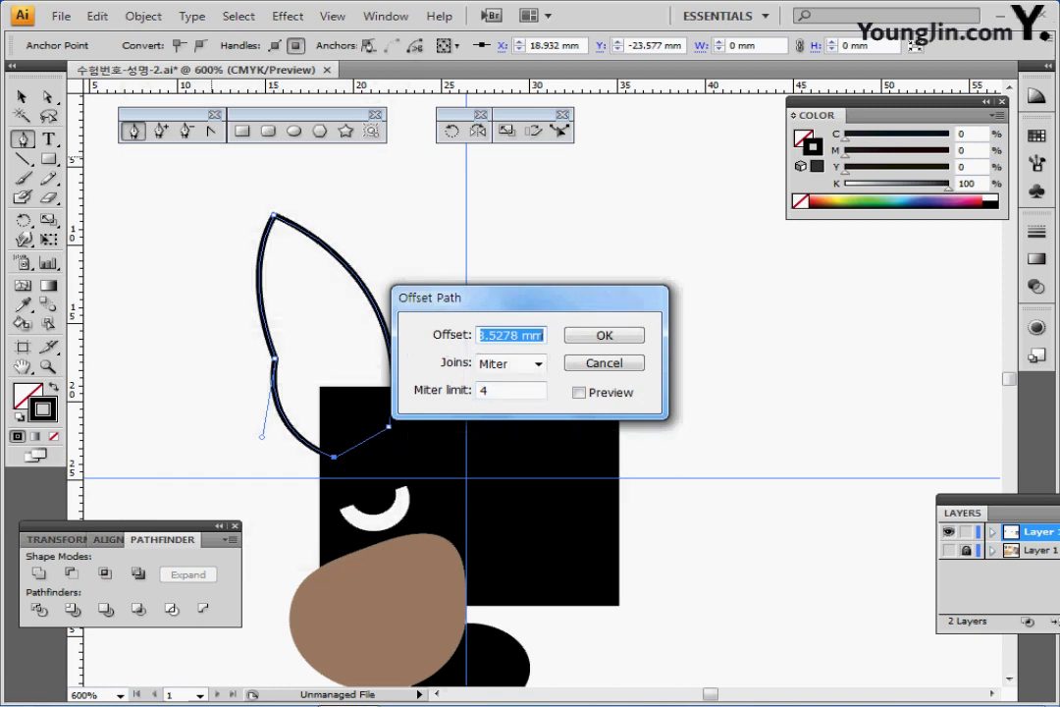
type("-")
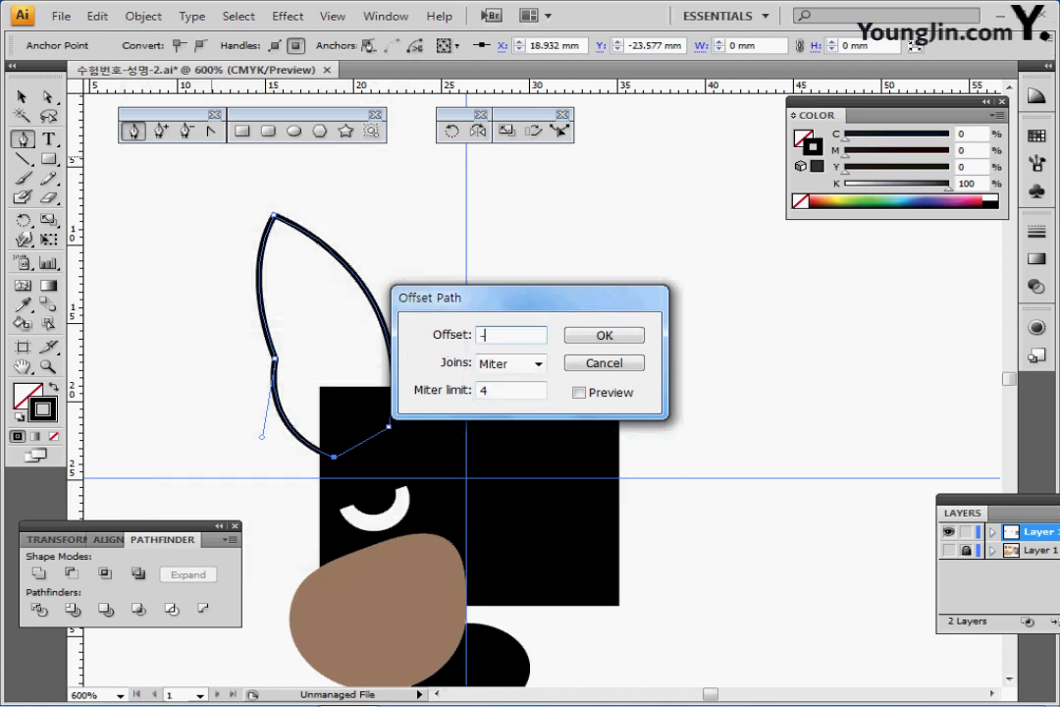
type("1.5")
key("Return")
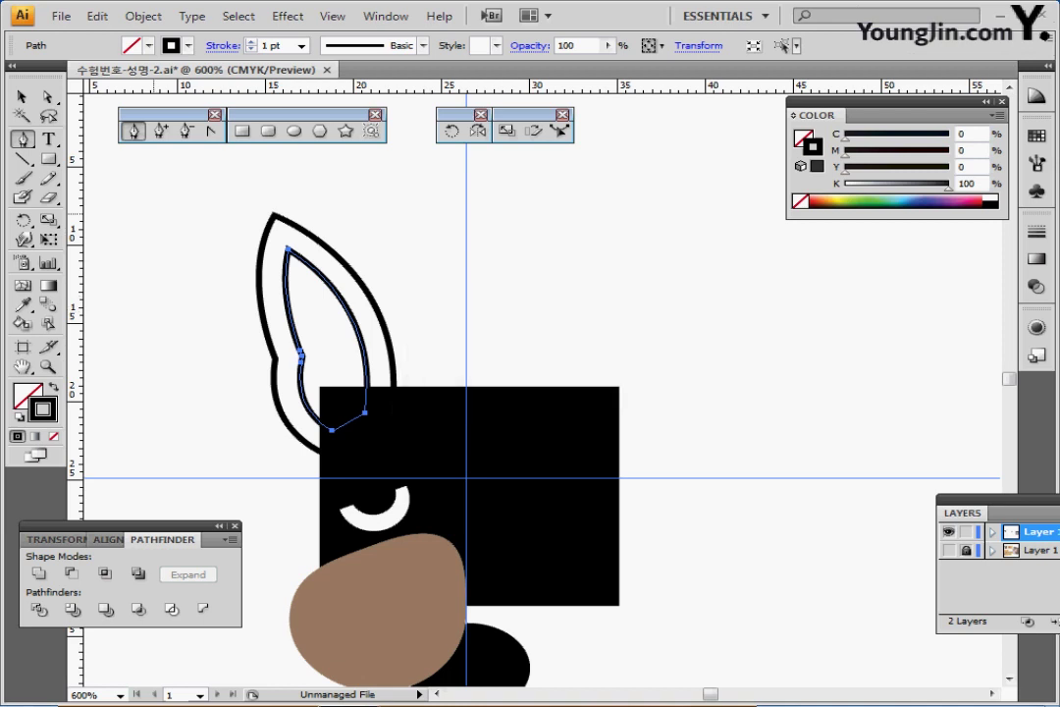
- Nudge the inner ear outline slightly left and down within the outer ear
key("ctrl+Left")
key("ctrl+Left")
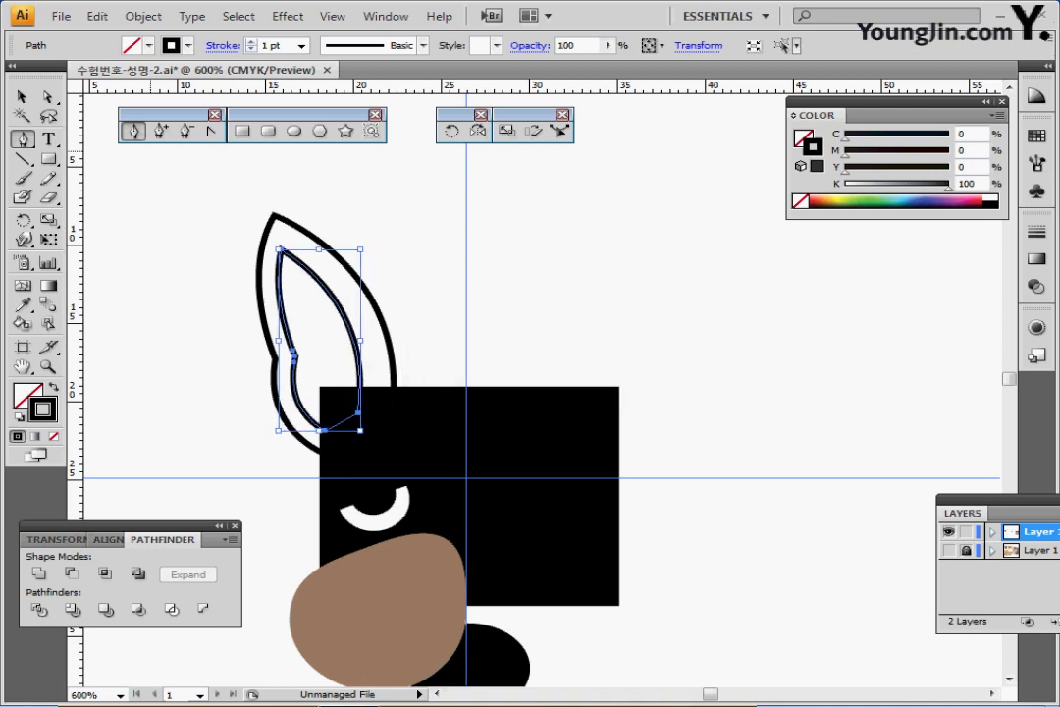
key("ctrl+Down")
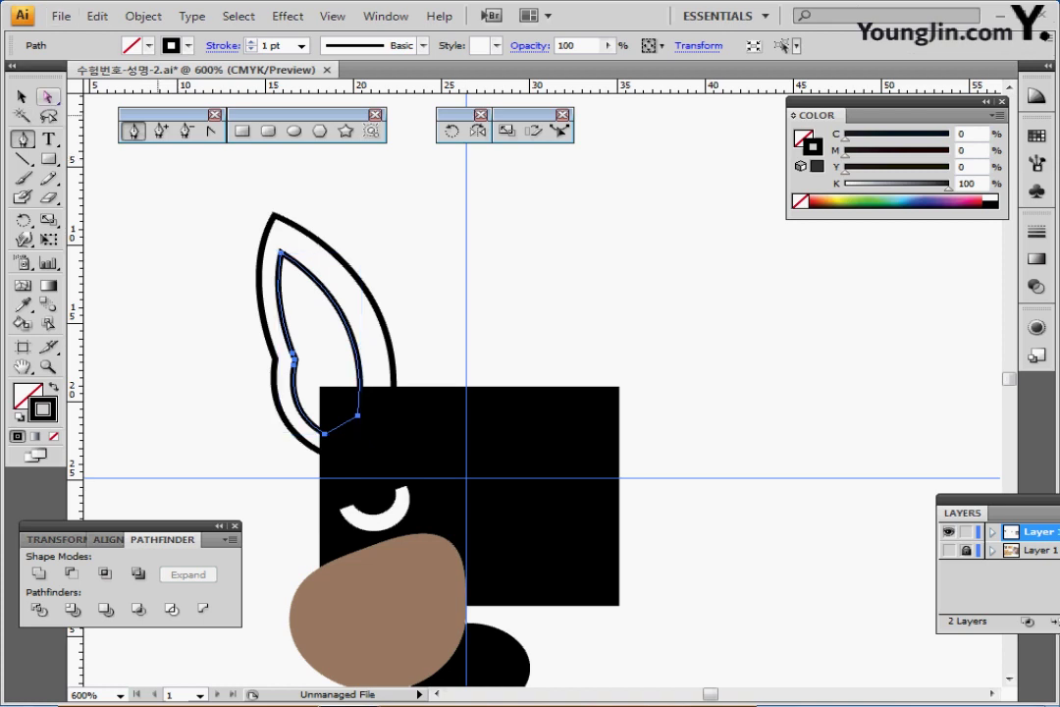
- Move the inner ear outline's two base anchor points onto the template's inner ear base in outline view
left_click(48, 96)
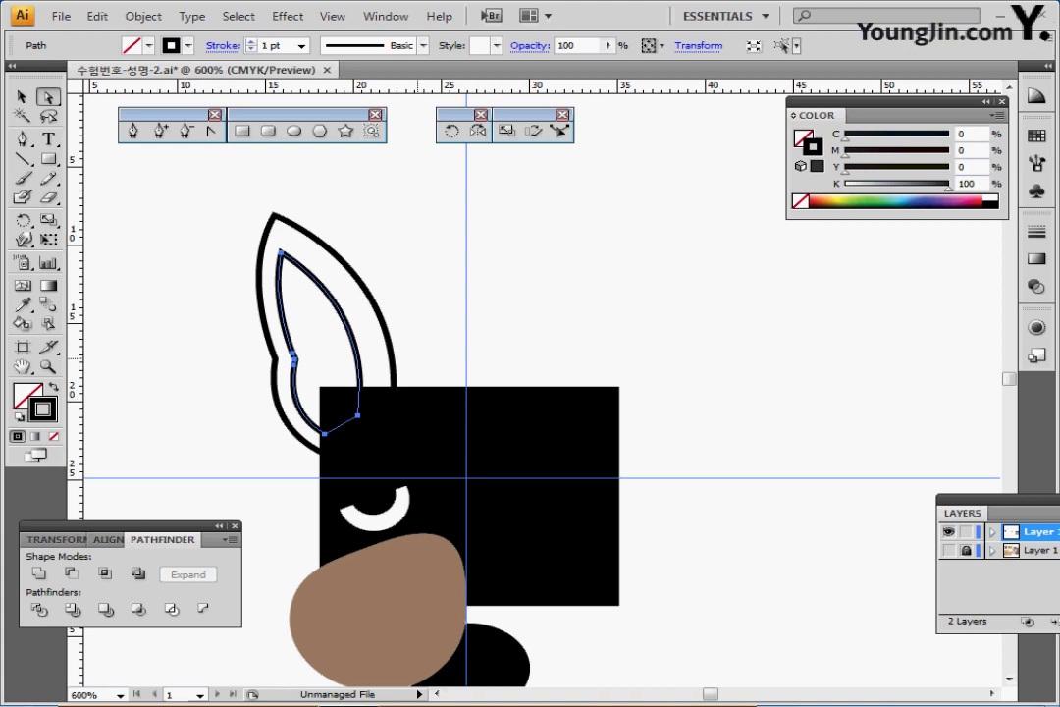
left_click(357, 415)
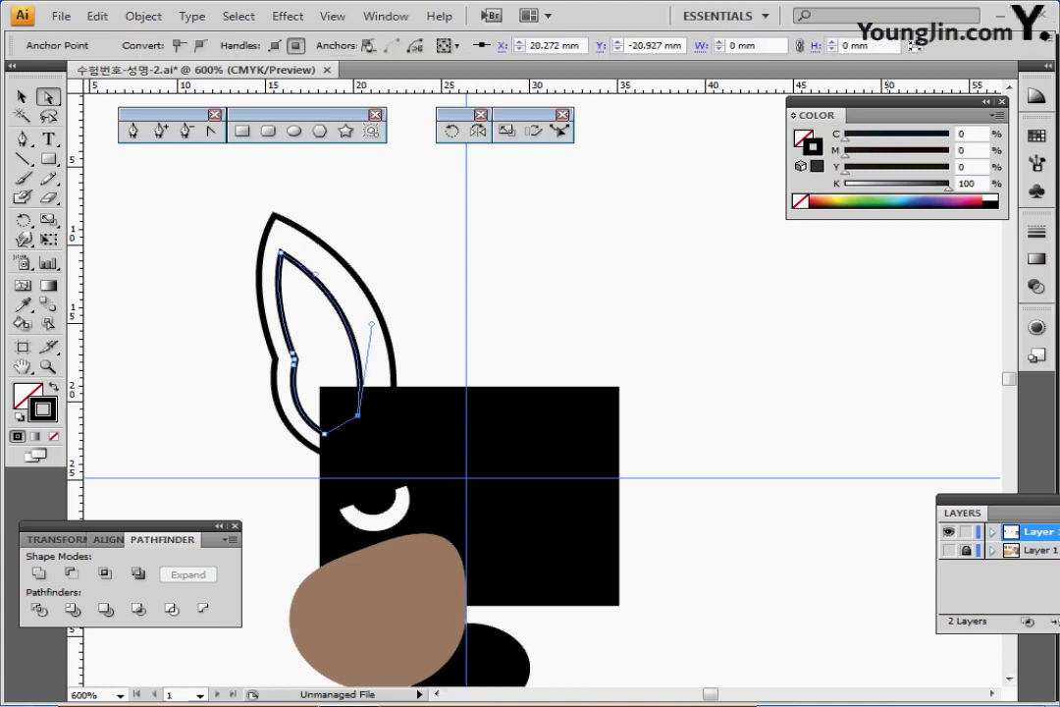
key("ctrl+y")
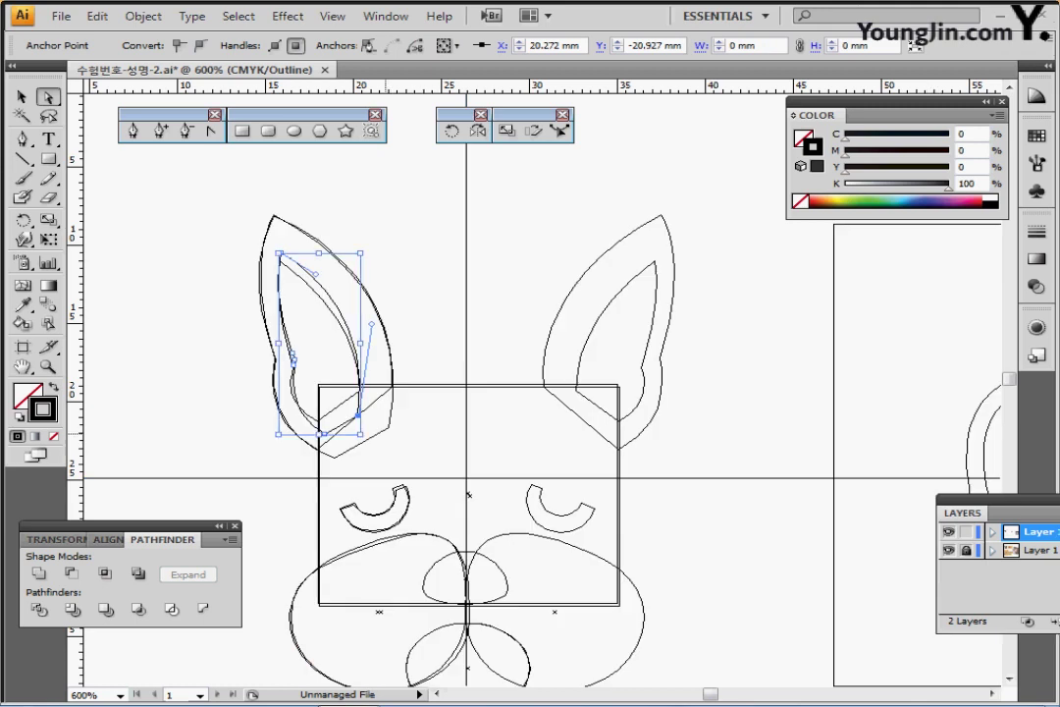
left_click(360, 418)
left_click(362, 420)
left_click(359, 416)
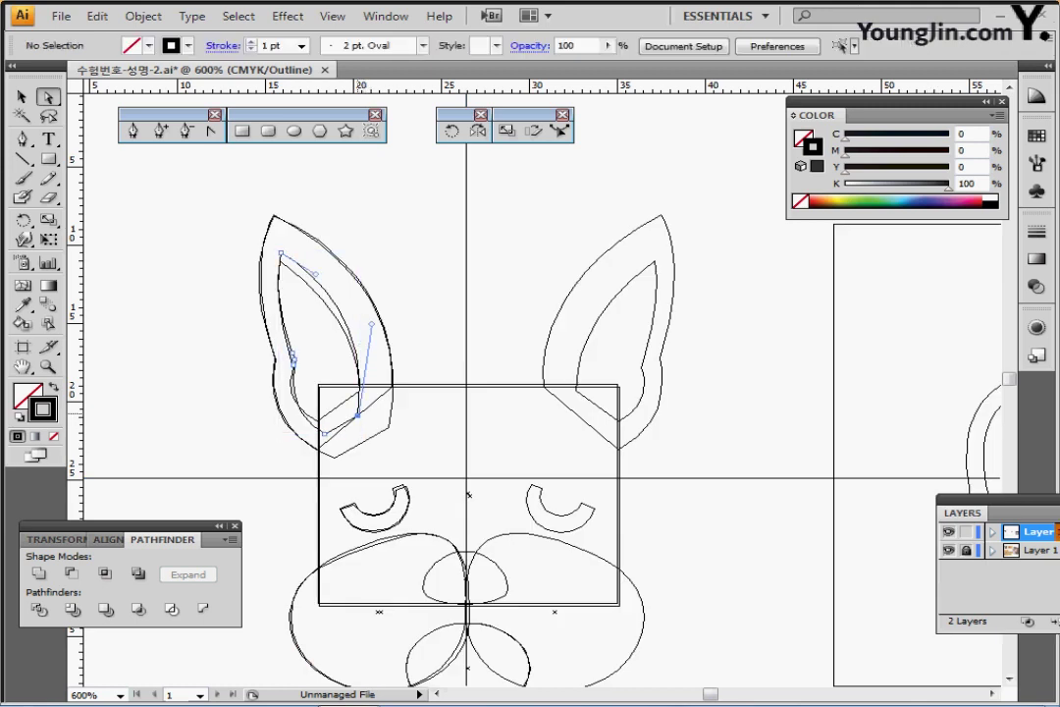
left_click_drag(358, 417, 323, 420)
left_click(294, 396)
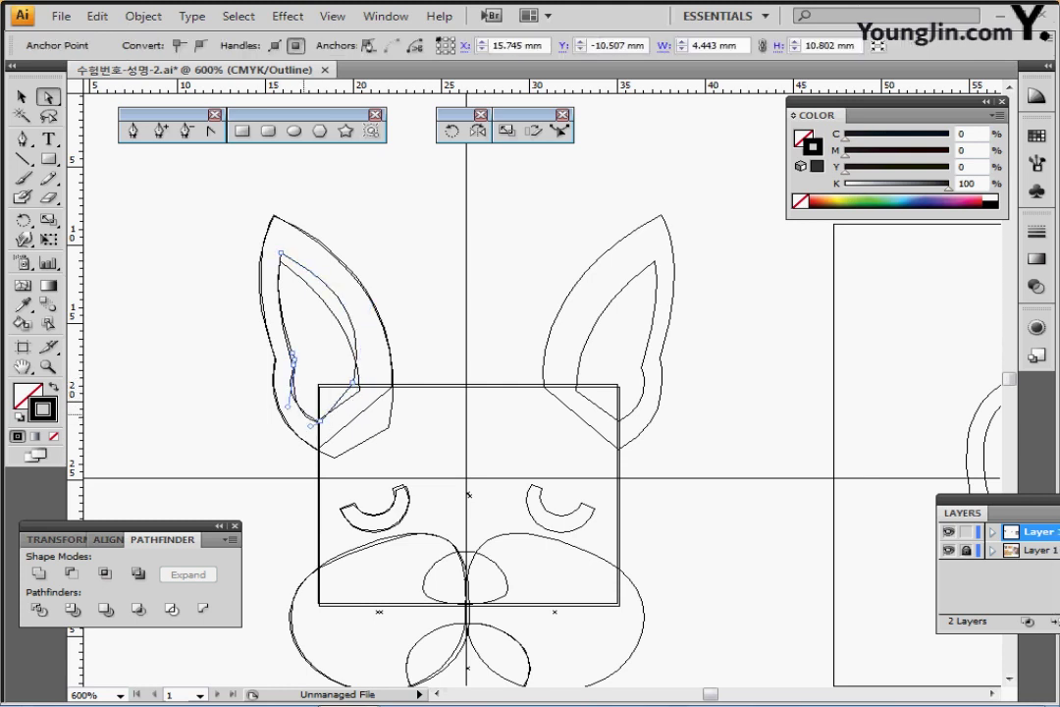
- Adjust the inner ear's curve handles, inner base corner and tip to match the template, and return to preview
left_click_drag(288, 407, 280, 401)
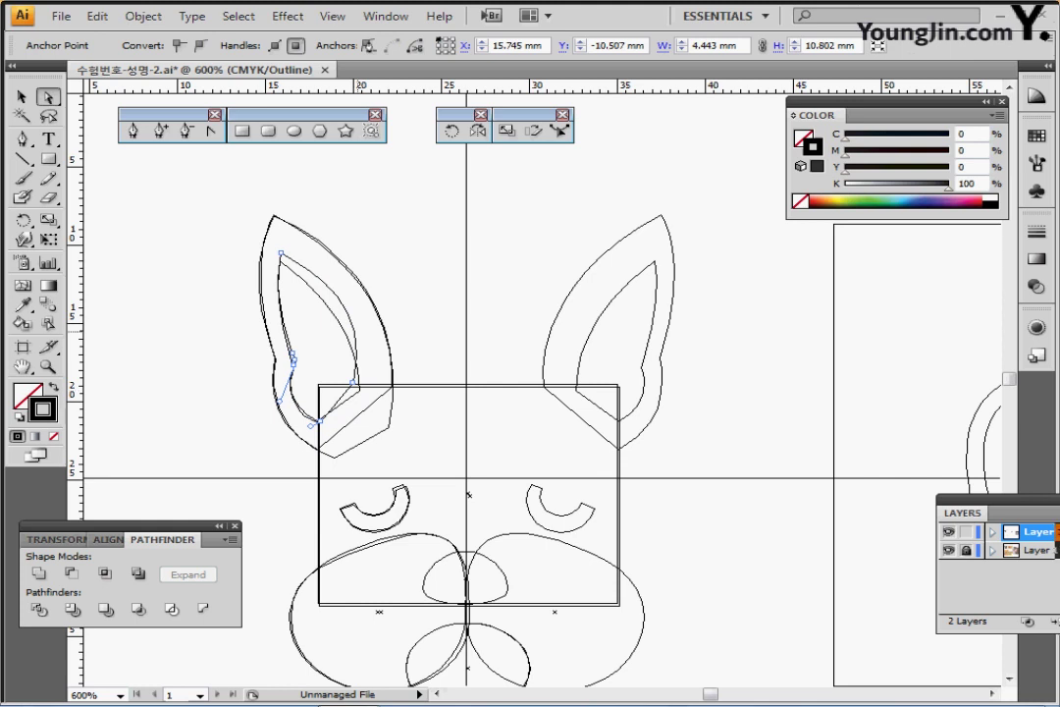
left_click_drag(353, 382, 360, 391)
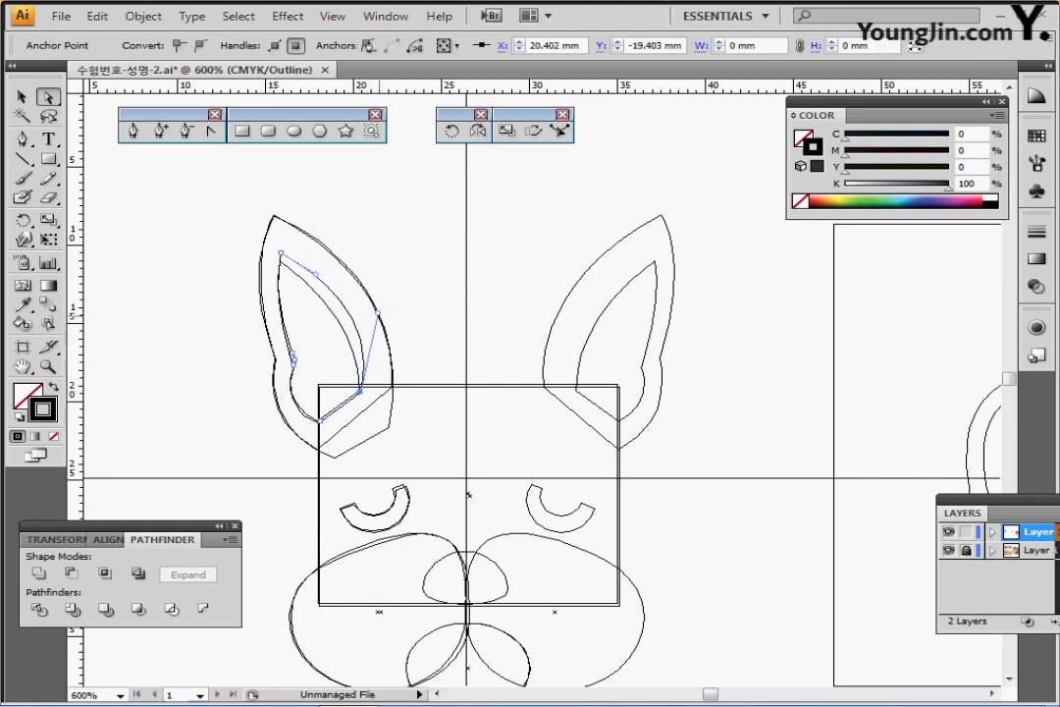
left_click_drag(378, 312, 360, 332)
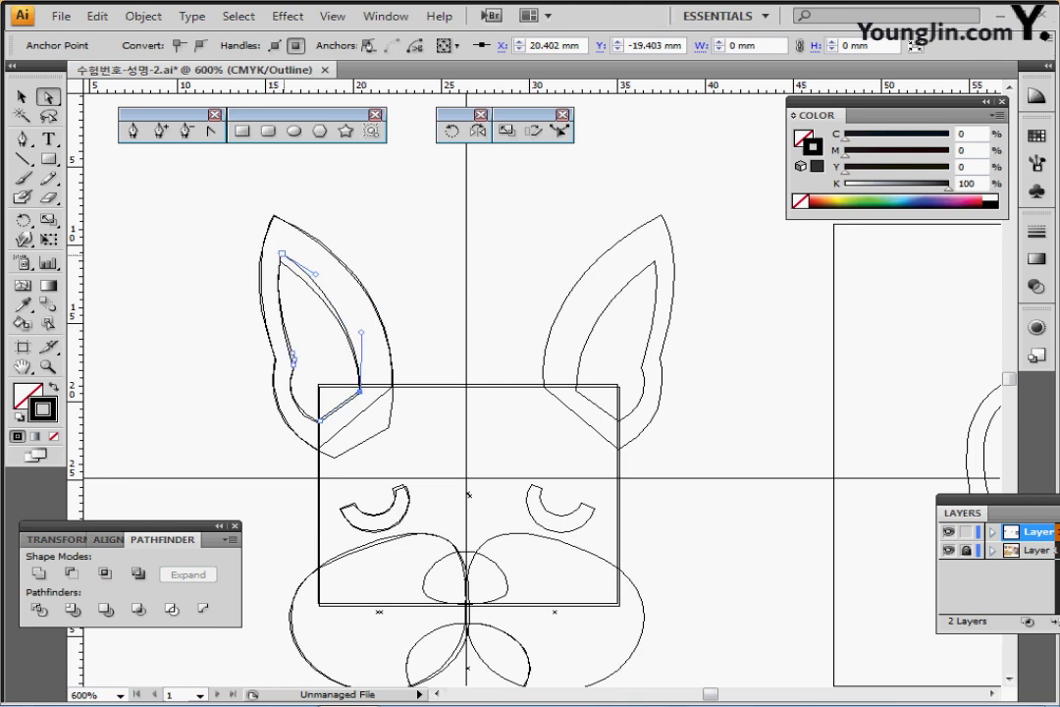
left_click_drag(280, 253, 278, 260)
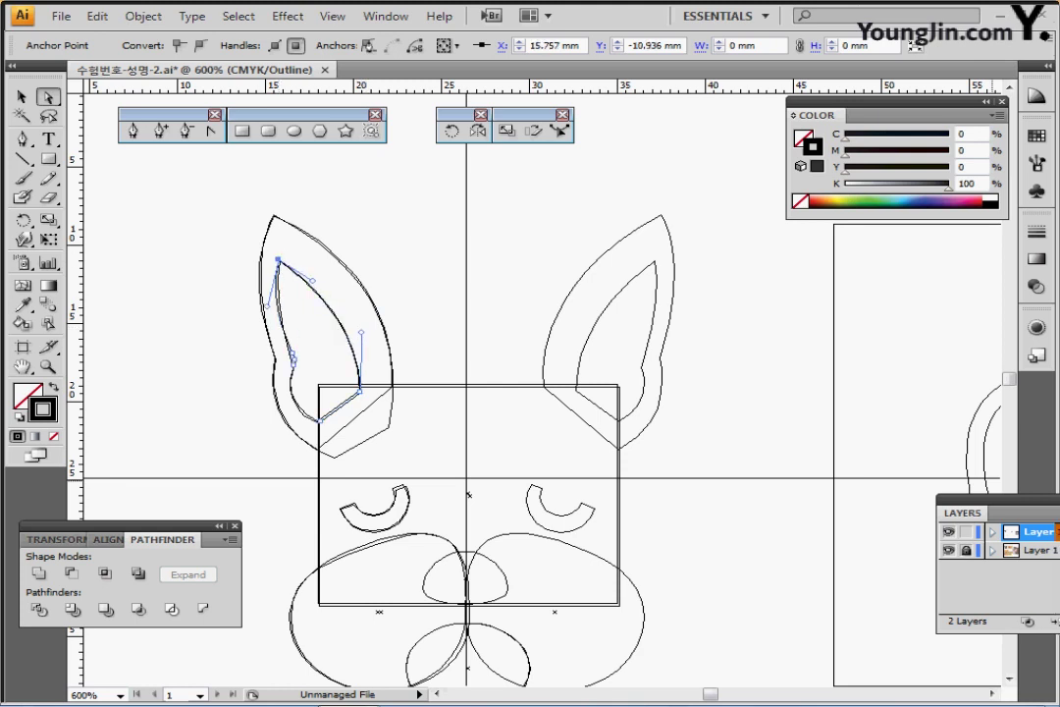
key("ctrl+y")
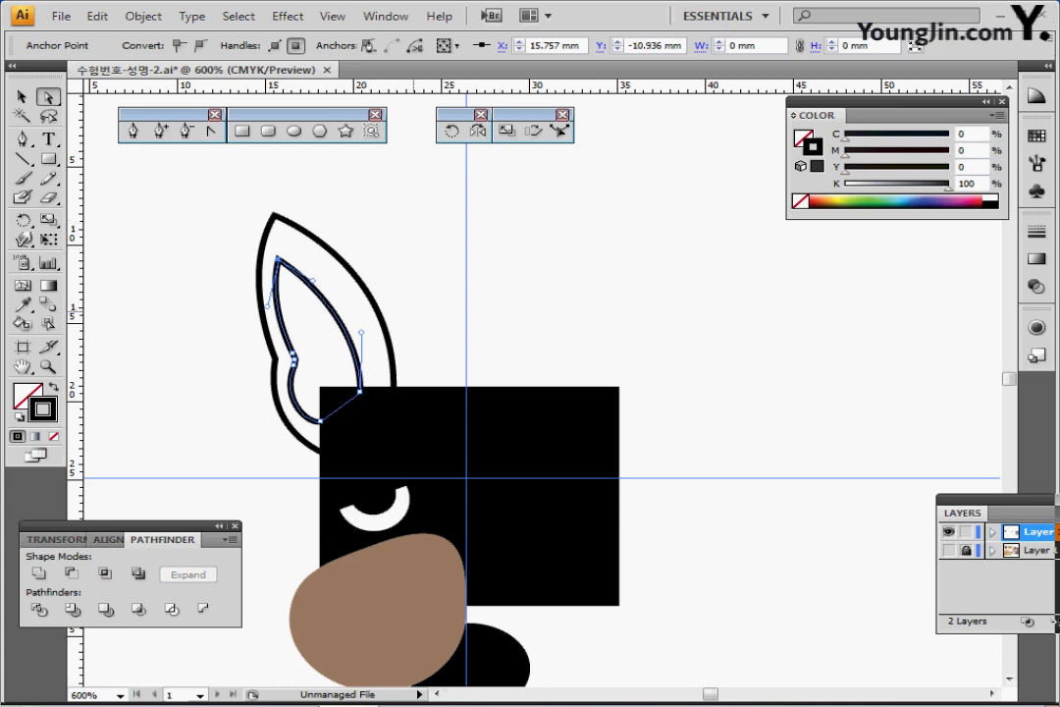
- Fill the inner ear with the cheek's brown and the outer ear with the head's black, using the Eyedropper
scroll(359, 290, "down", 2)
key("i")
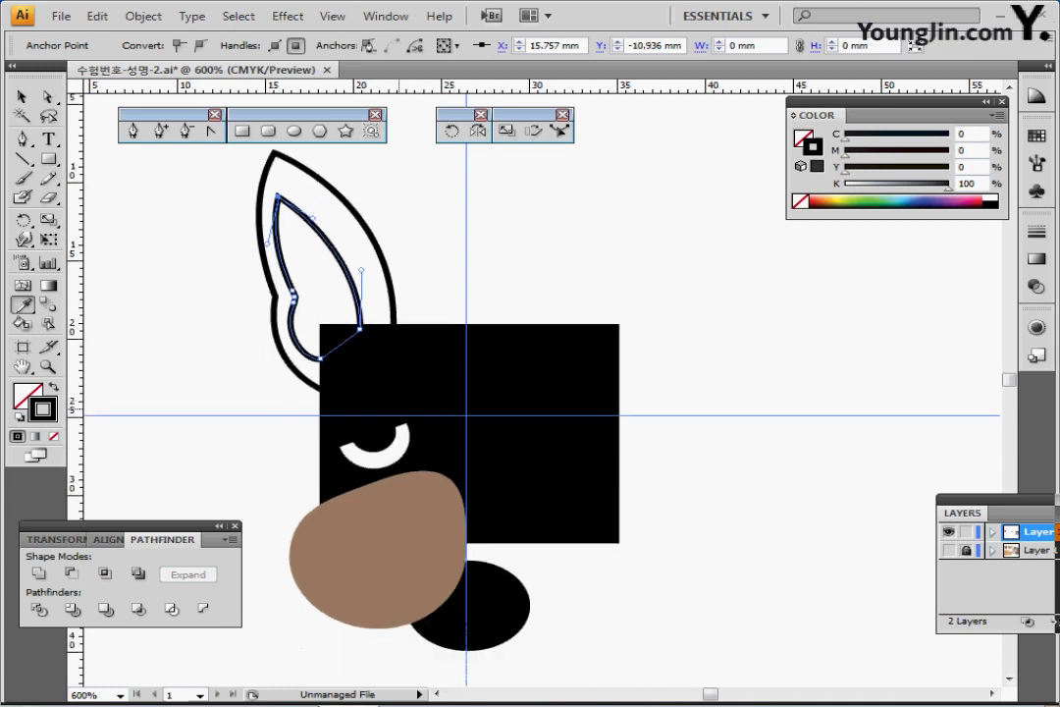
left_click(391, 526)
left_click(384, 240, "ctrl")
left_click(491, 377)
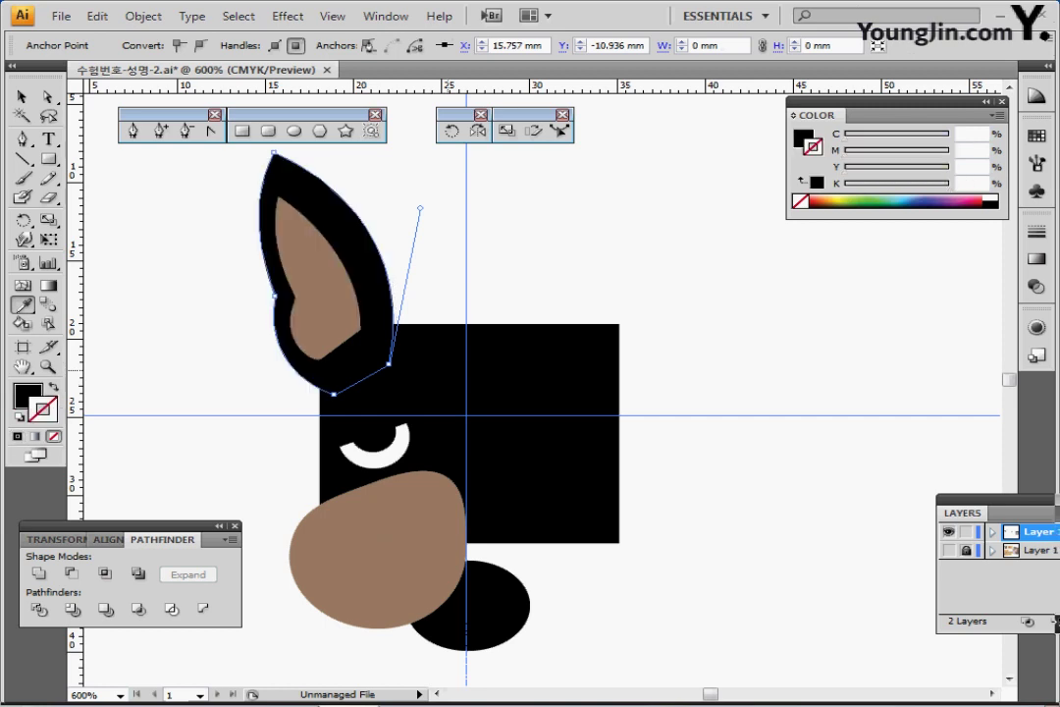
left_click(498, 254, "ctrl")
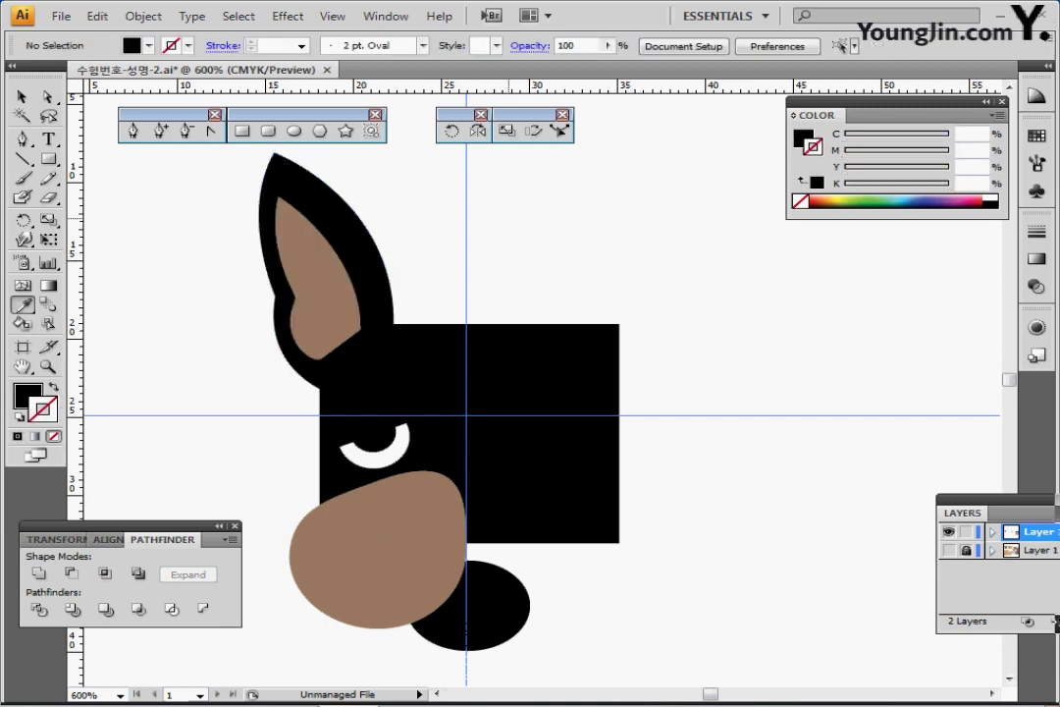
- Reflect a copy of the left ear shapes, eye and cheek across the vertical guide, leaving out the head and chin
key("v")
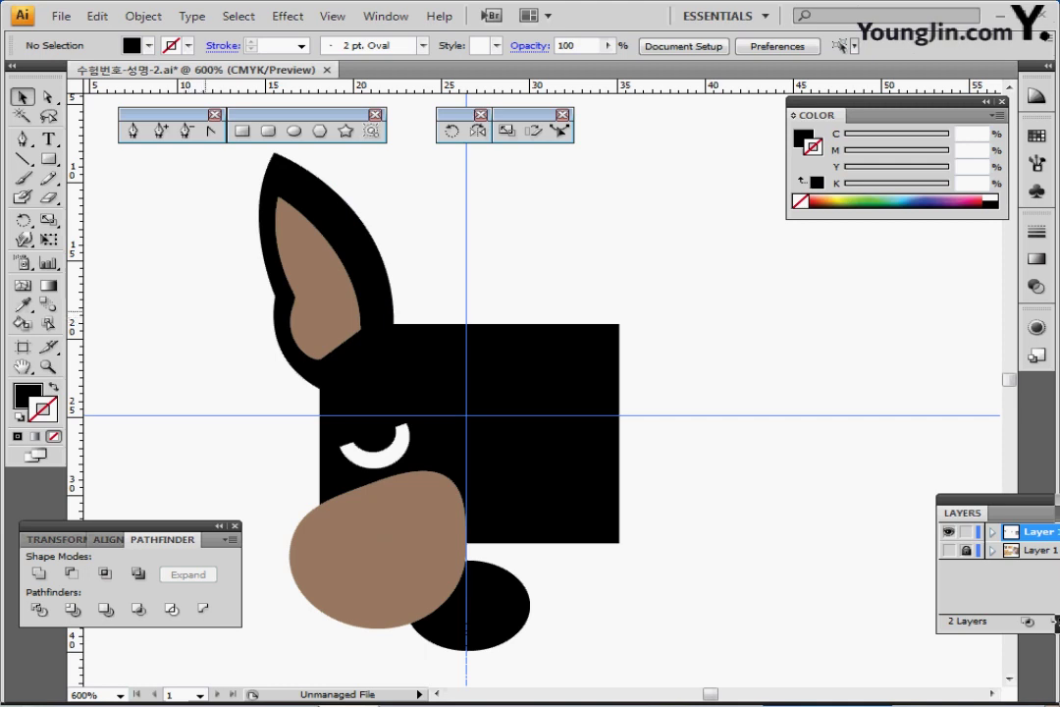
left_click_drag(225, 209, 466, 634)
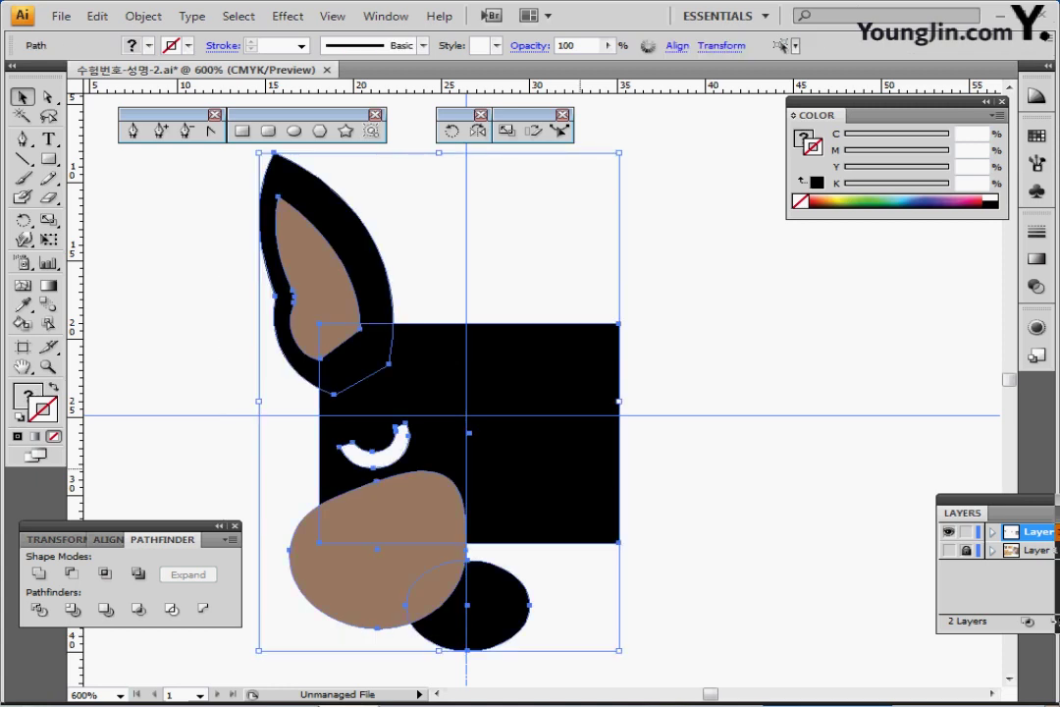
key("ctrl+shift+b")
key("ctrl+shift+b")
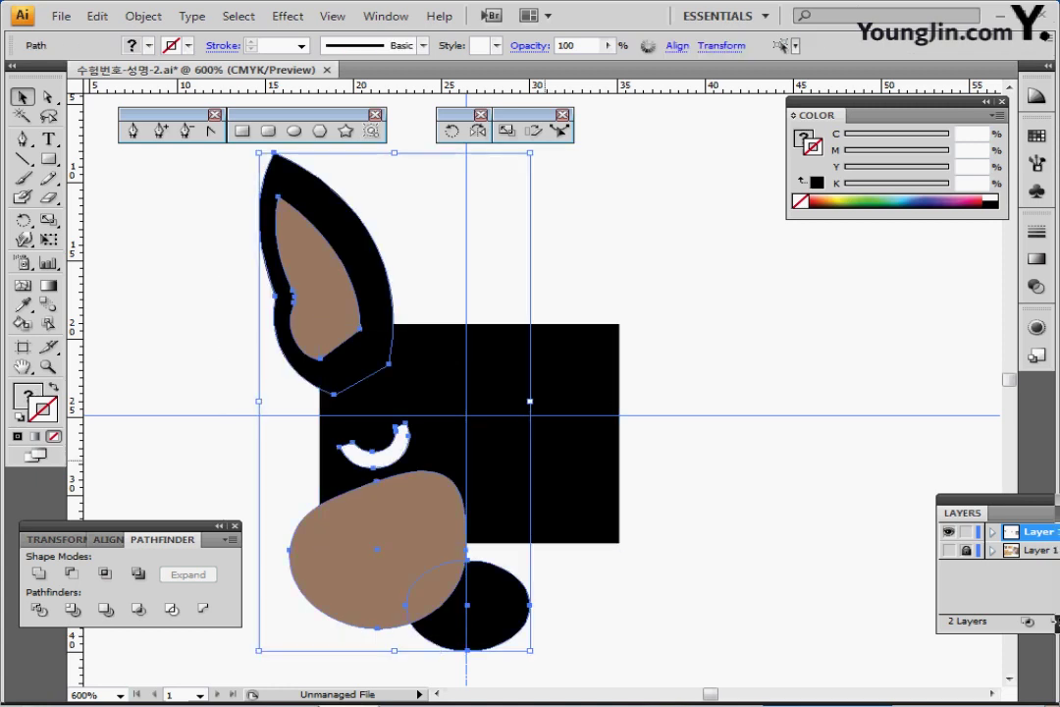
left_click(492, 608, "shift")
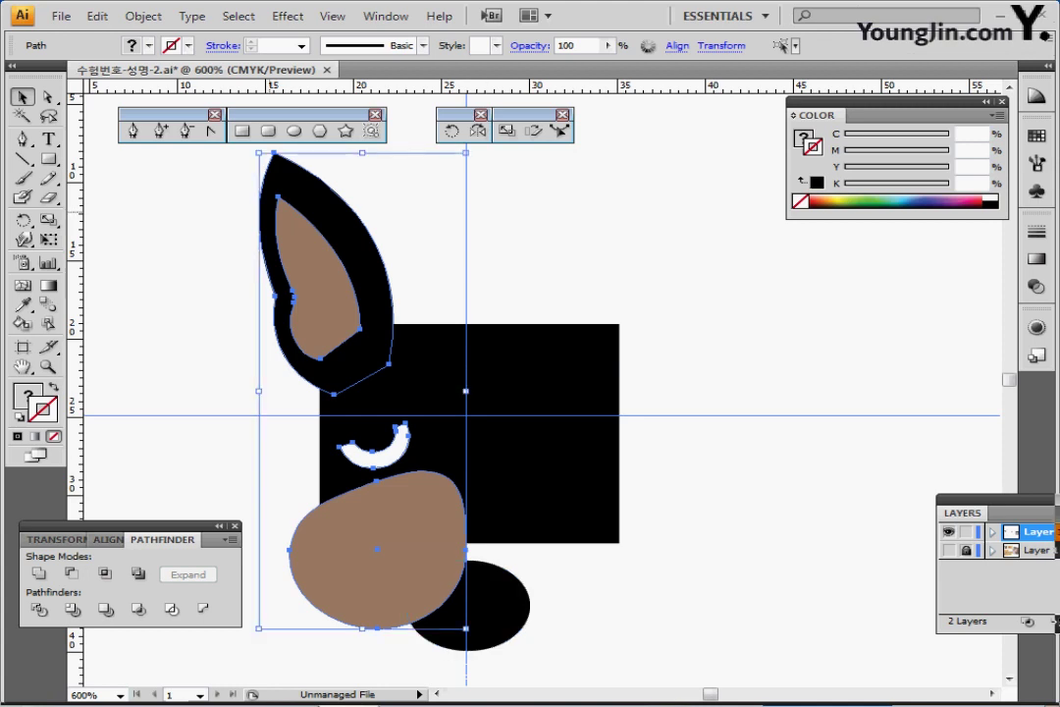
left_click(478, 130)
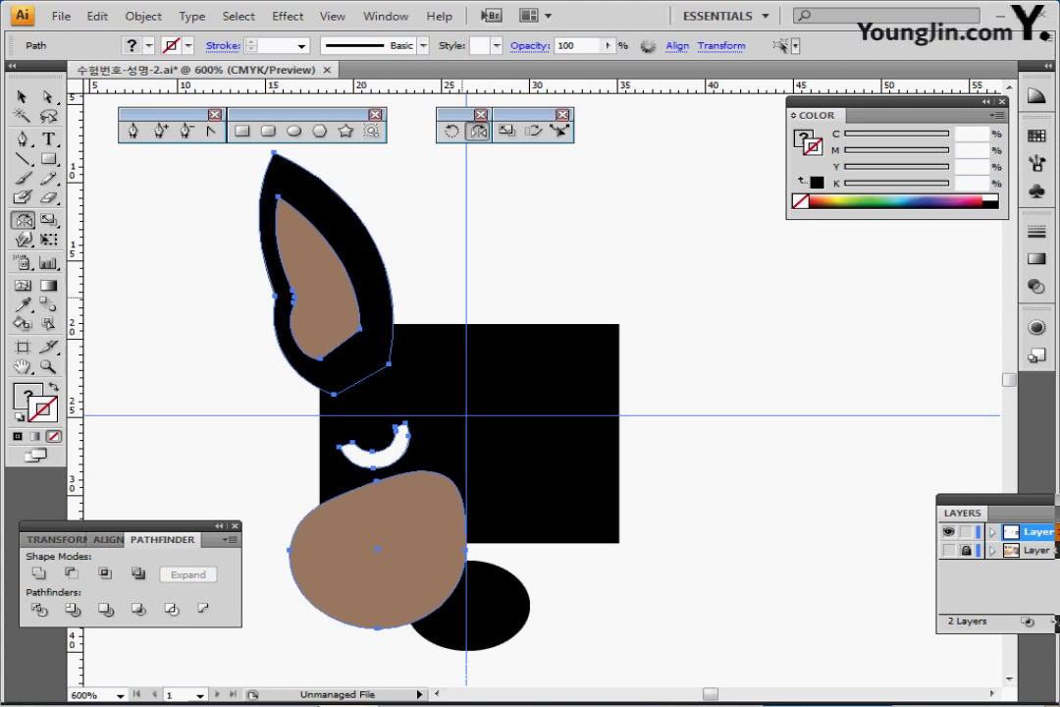
left_click(466, 296, "alt")
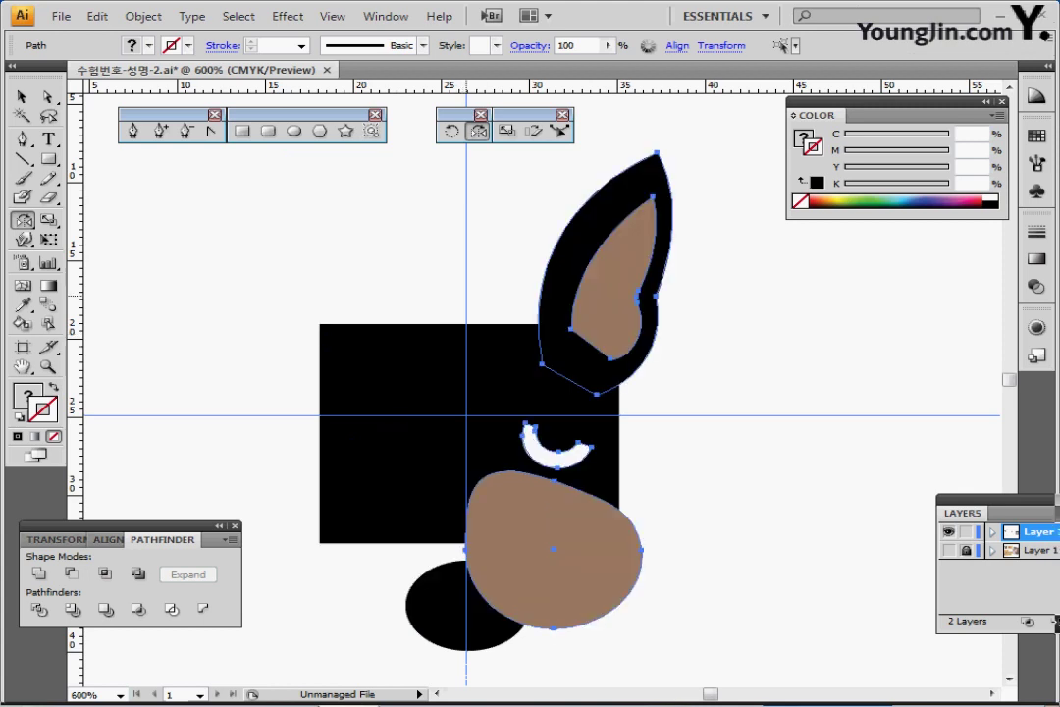
key("ctrl+d")
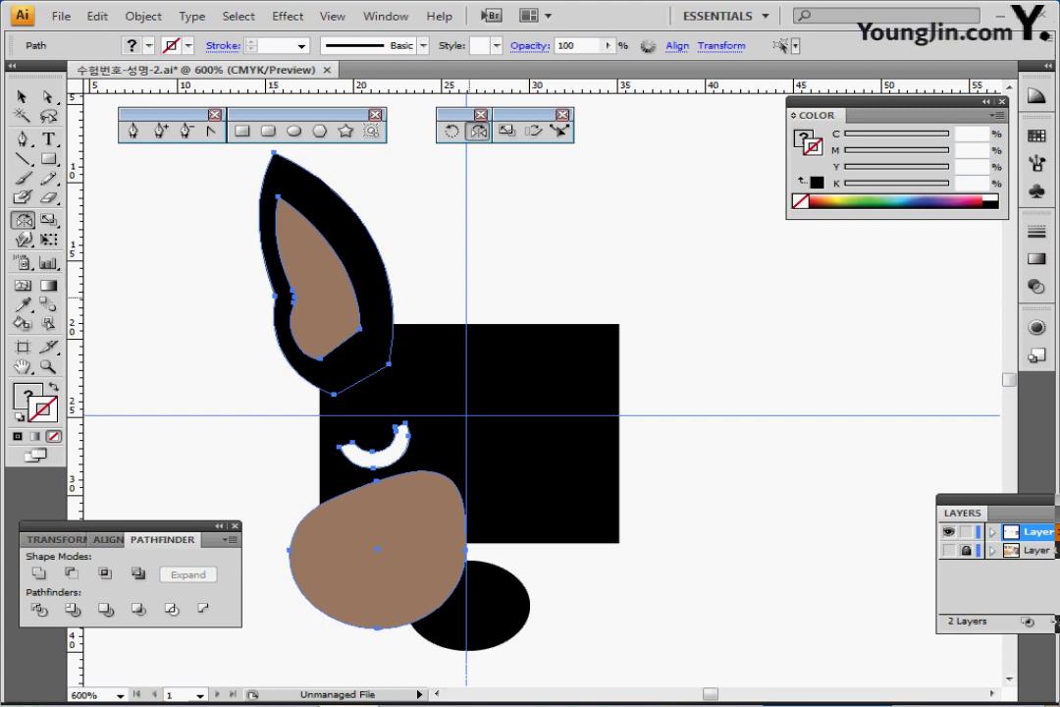
left_click_drag(360, 326, 666, 294)
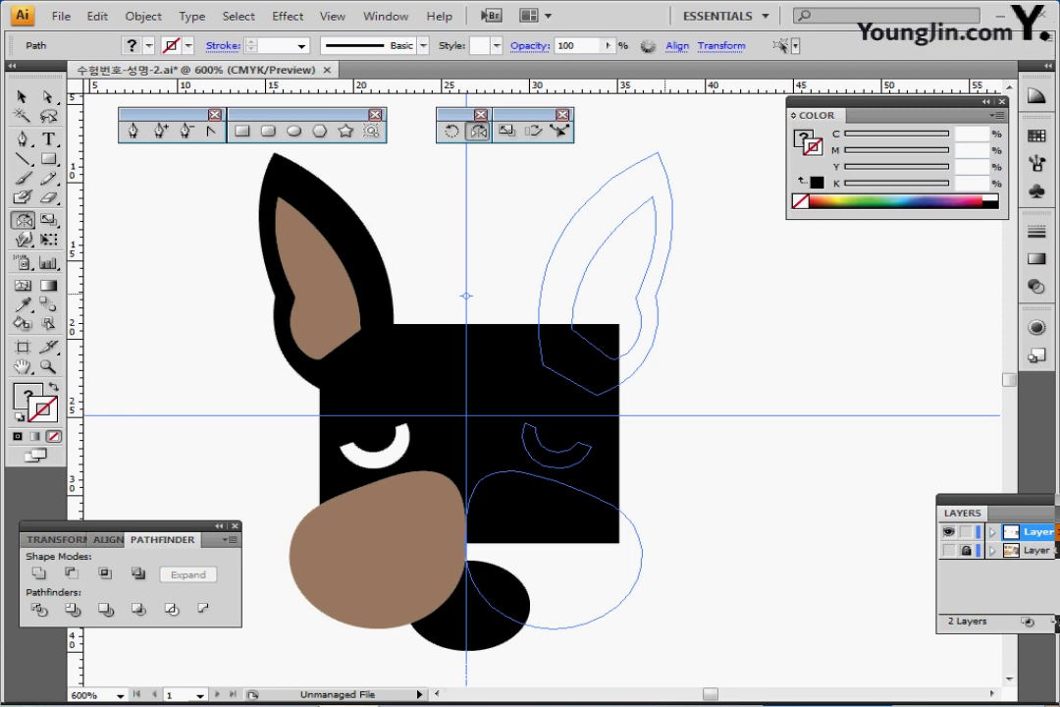
left_click_drag(466, 579, 467, 579)
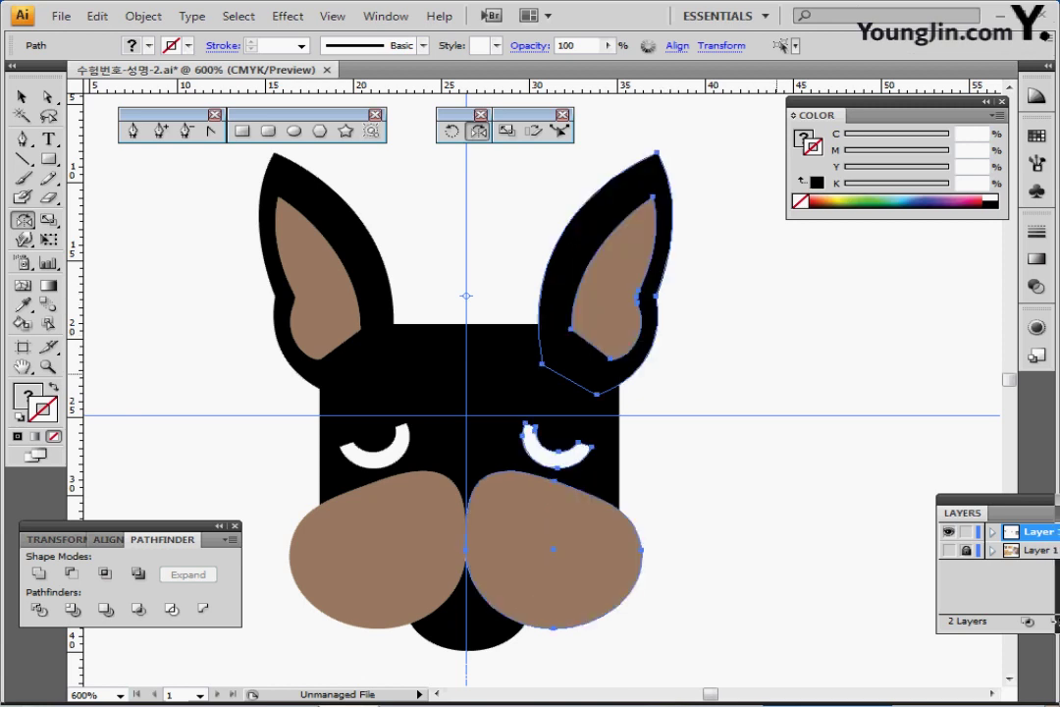
key("ctrl+shift+a")
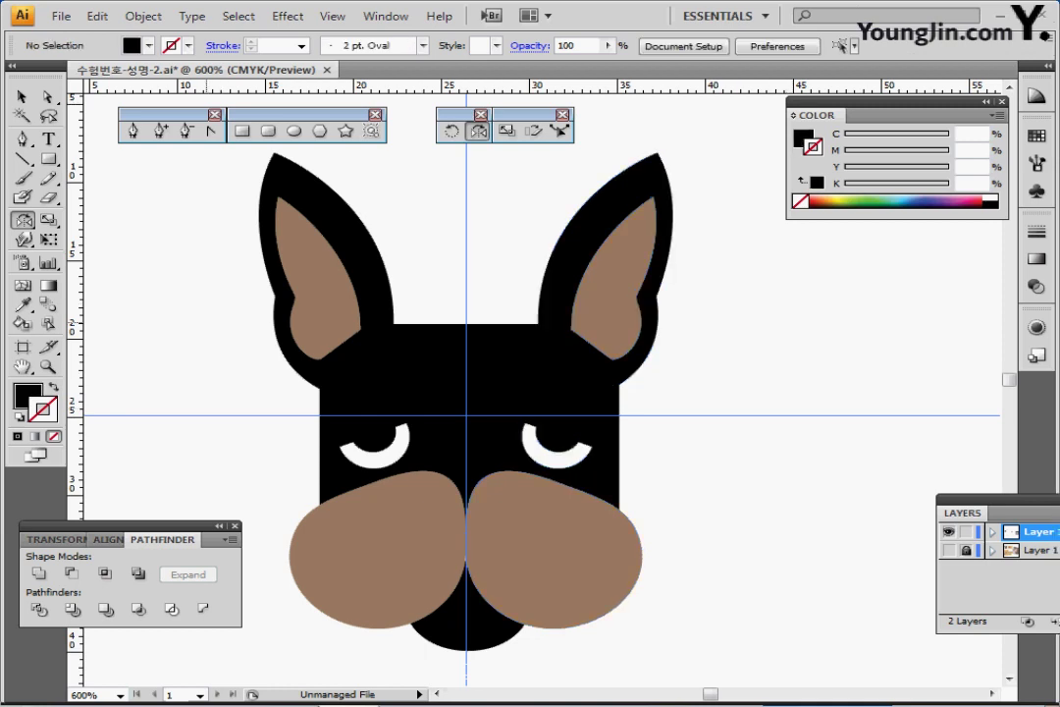
left_click(365, 395, "ctrl")
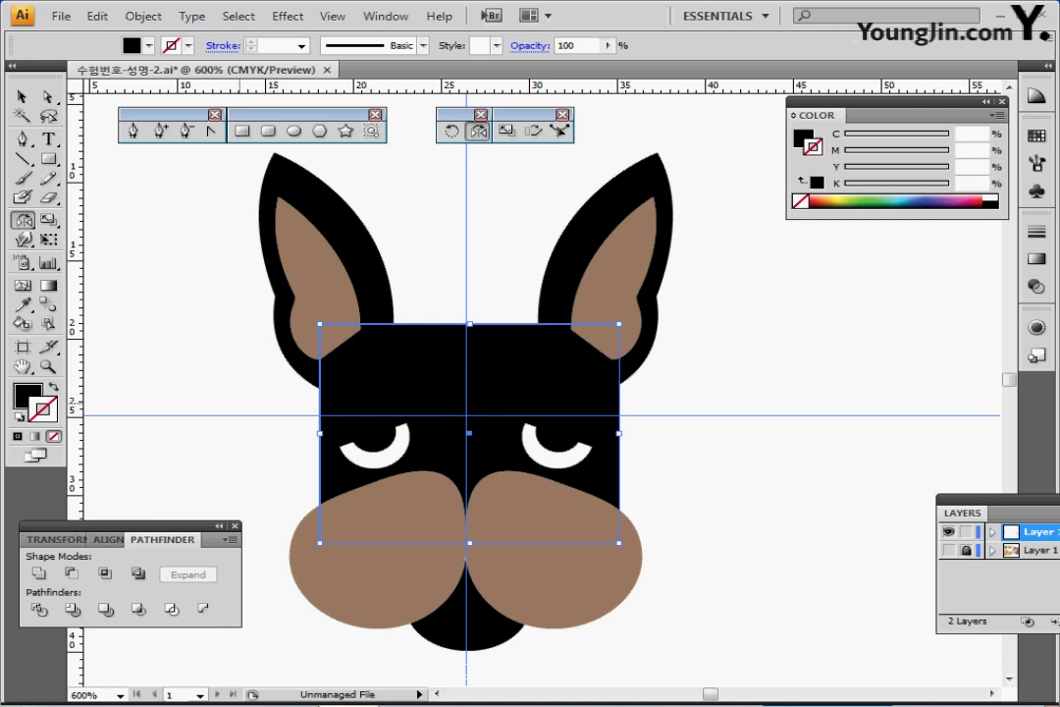
key("ctrl+shift+a")
- Draw a black nose ellipse between the cheeks and align its upper edge with the template's nose
key("l")
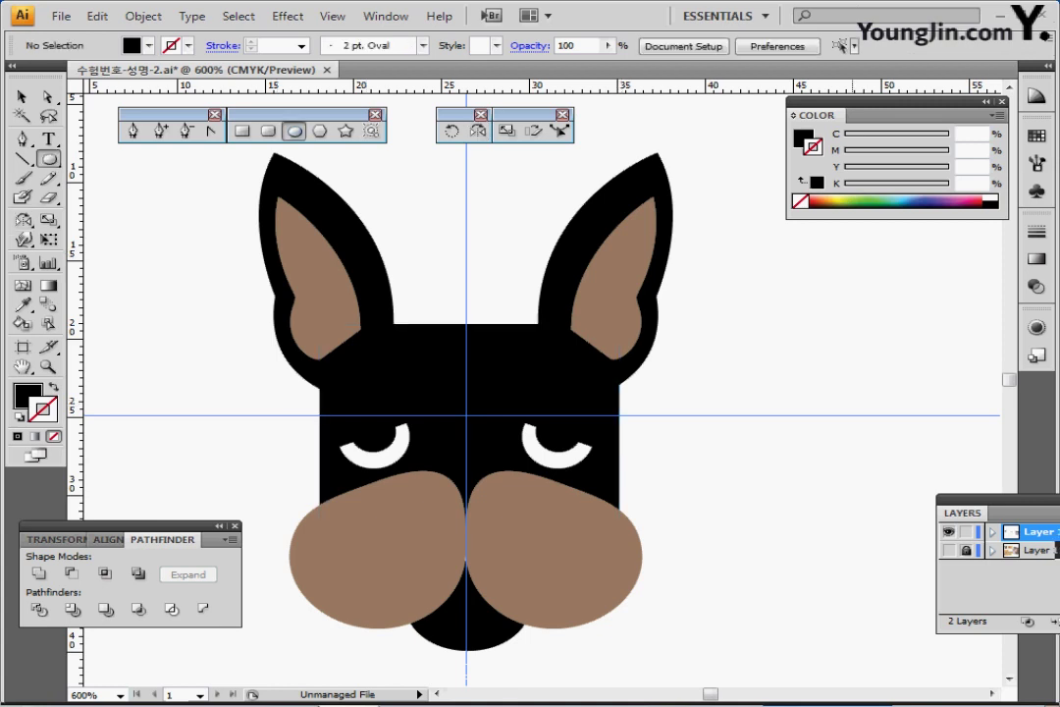
key("ctrl+y")
key("ctrl+shift+w")
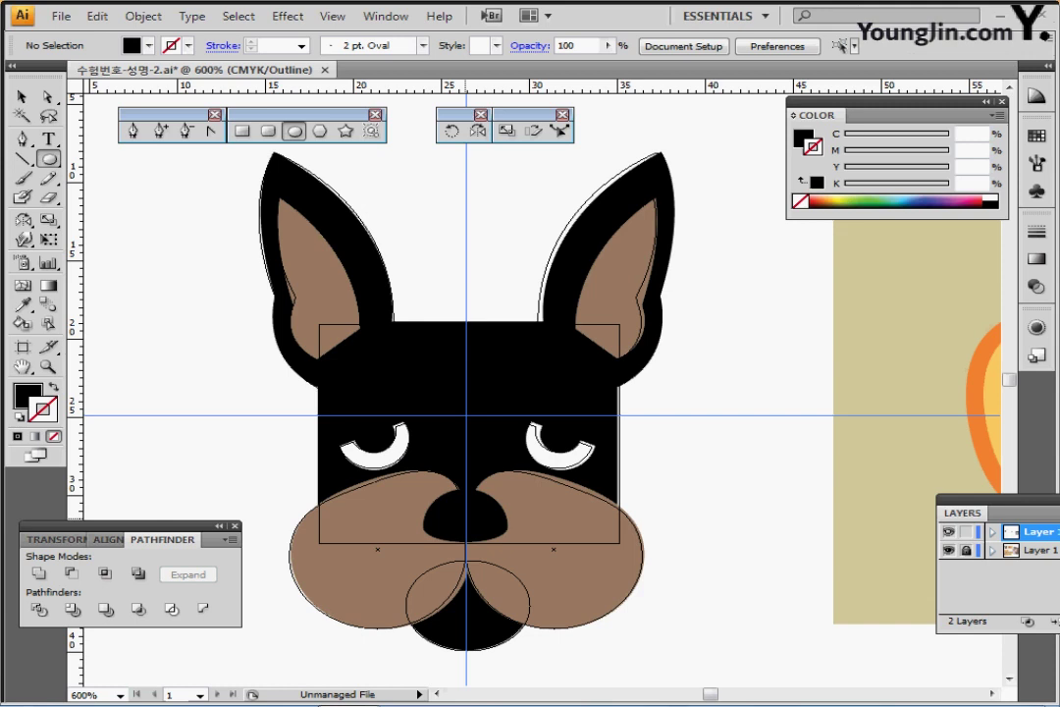
left_click_drag(420, 478, 507, 562)
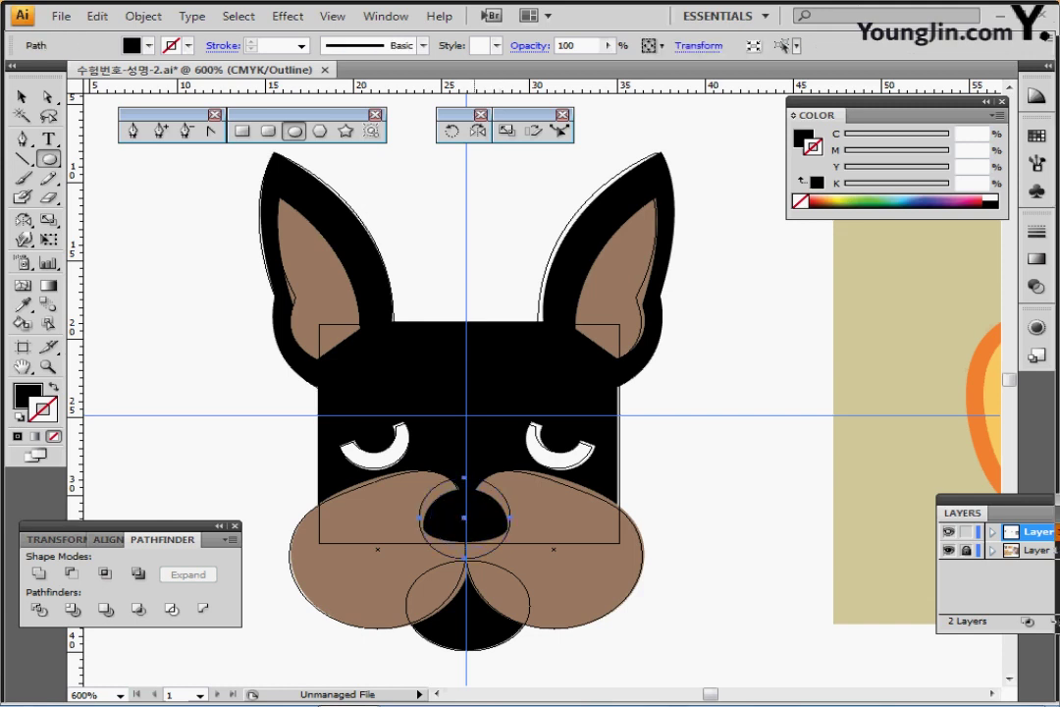
left_click_drag(469, 478, 470, 489)
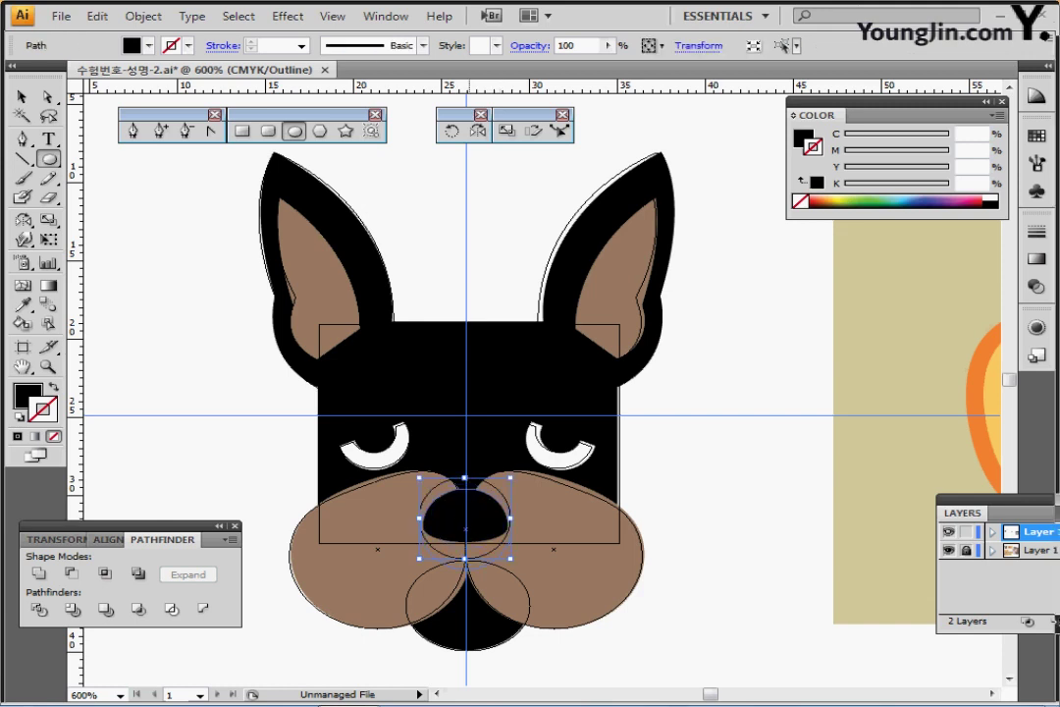
key("Down")
key("Down")
key("ctrl+shift+w")
key("ctrl+y")
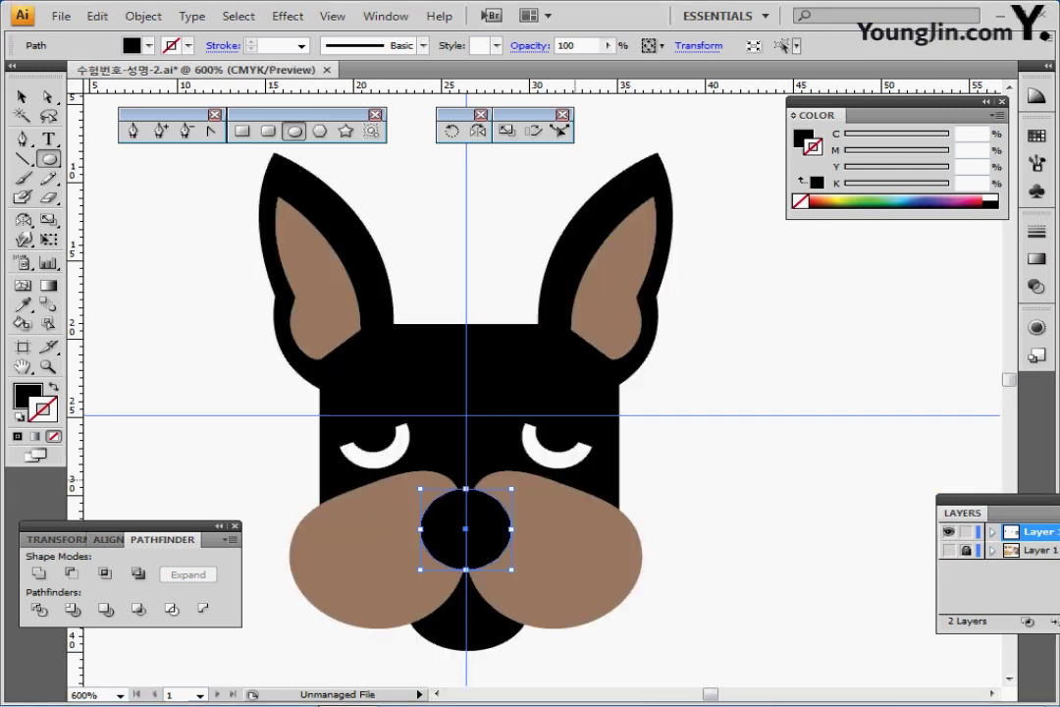
- Delete the nose ellipse's bottom anchor point to flatten its lower edge
scroll(530, 383, "down", 2)
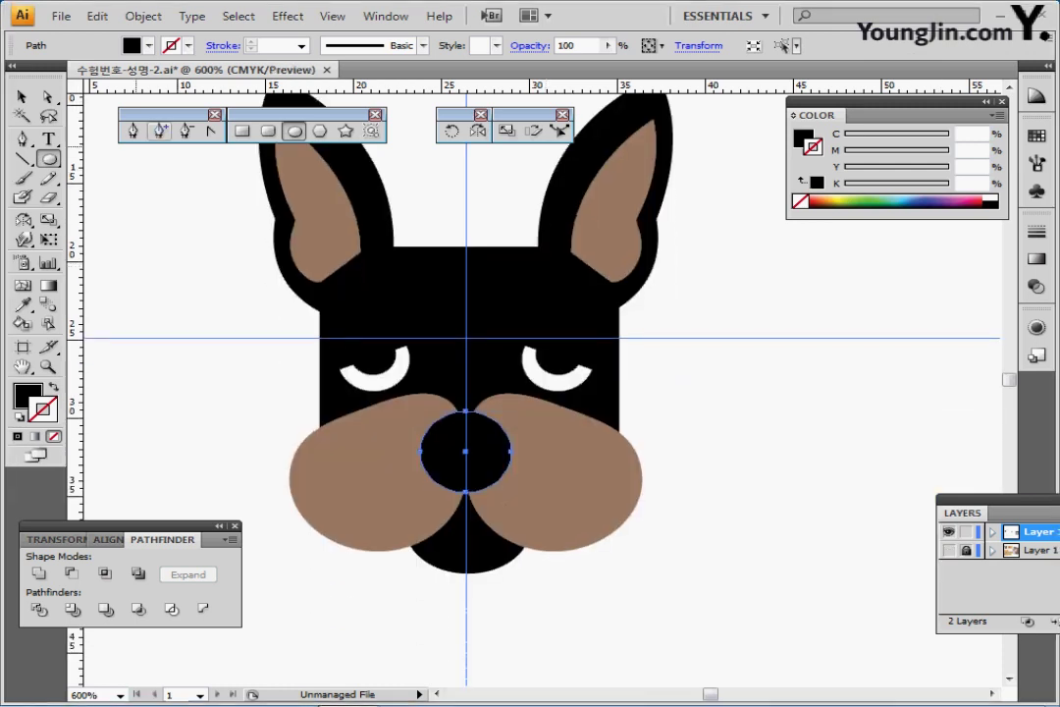
key("minus")
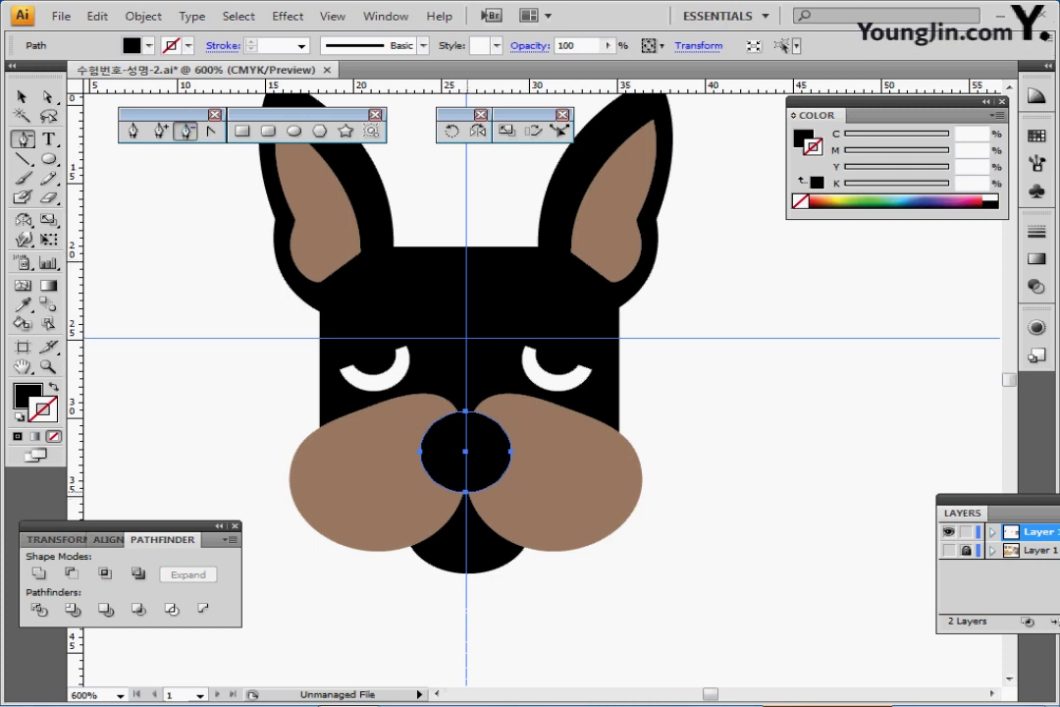
left_click(466, 490)
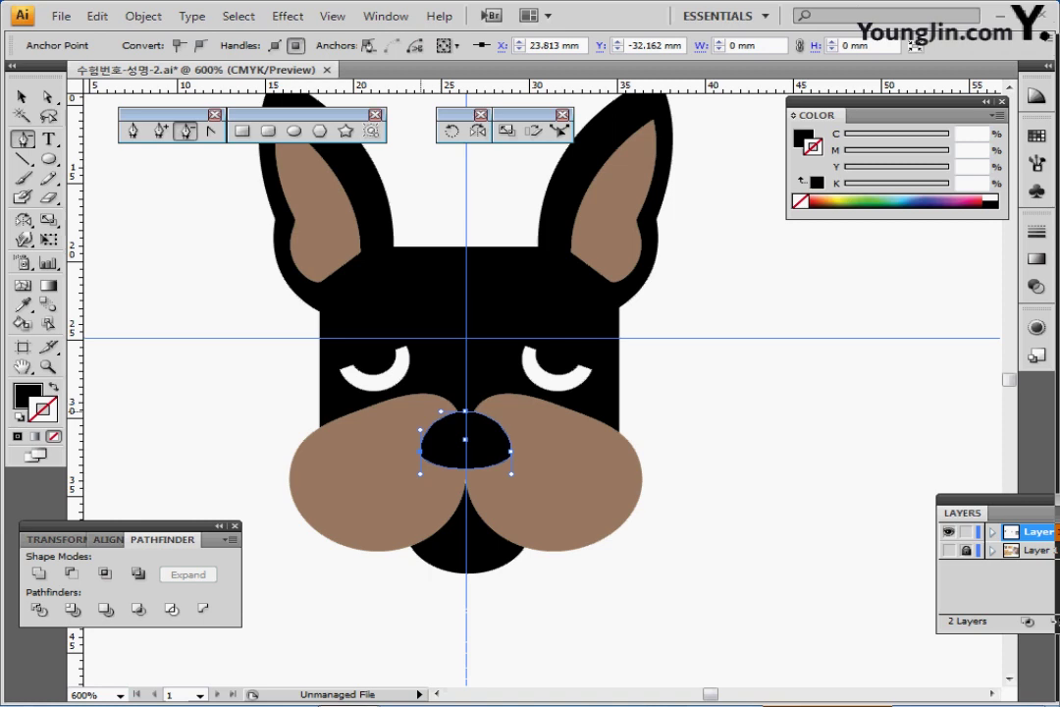
key("ctrl+minus")
key("ctrl+minus")
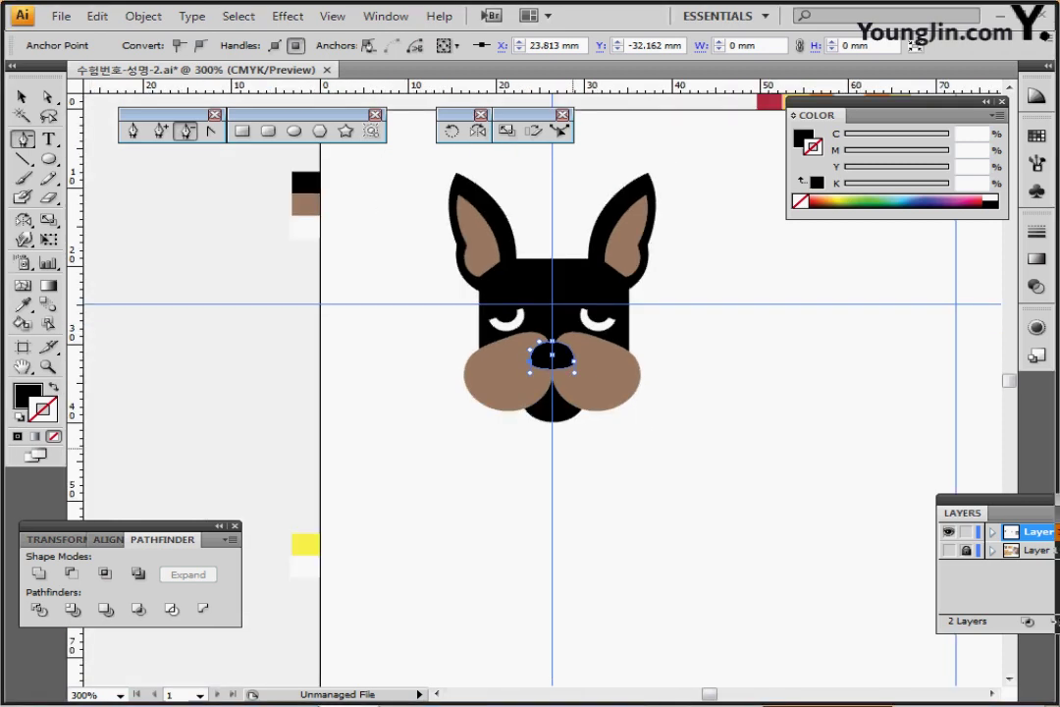
key("ctrl+minus")
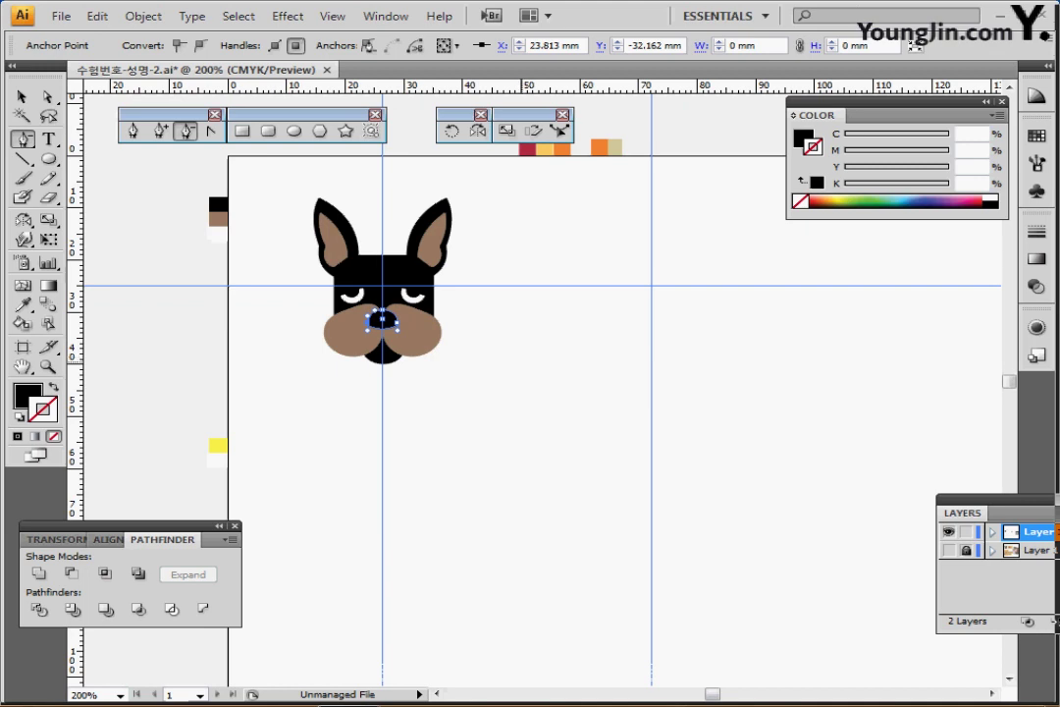
left_click_drag(393, 343, 364, 355)
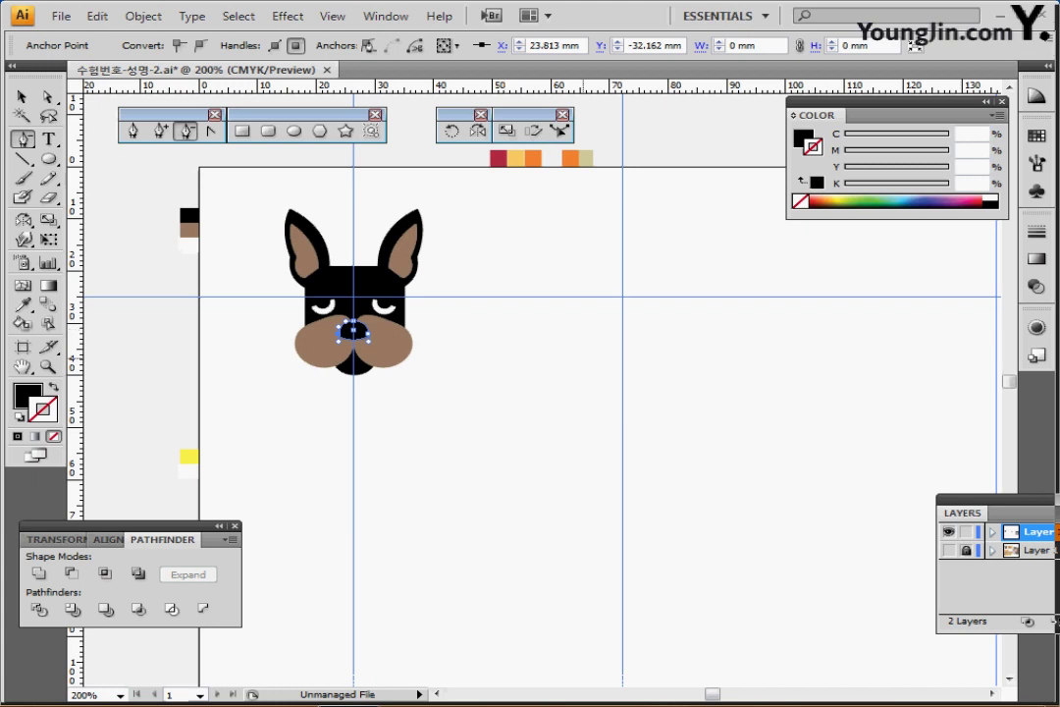
- Reflect a copy of the paw's left toe pad across the vertical line through the centre of the paw
left_click_drag(593, 302, 503, 328)
key("ctrl+plus")
key("ctrl+plus")
key("ctrl+plus")
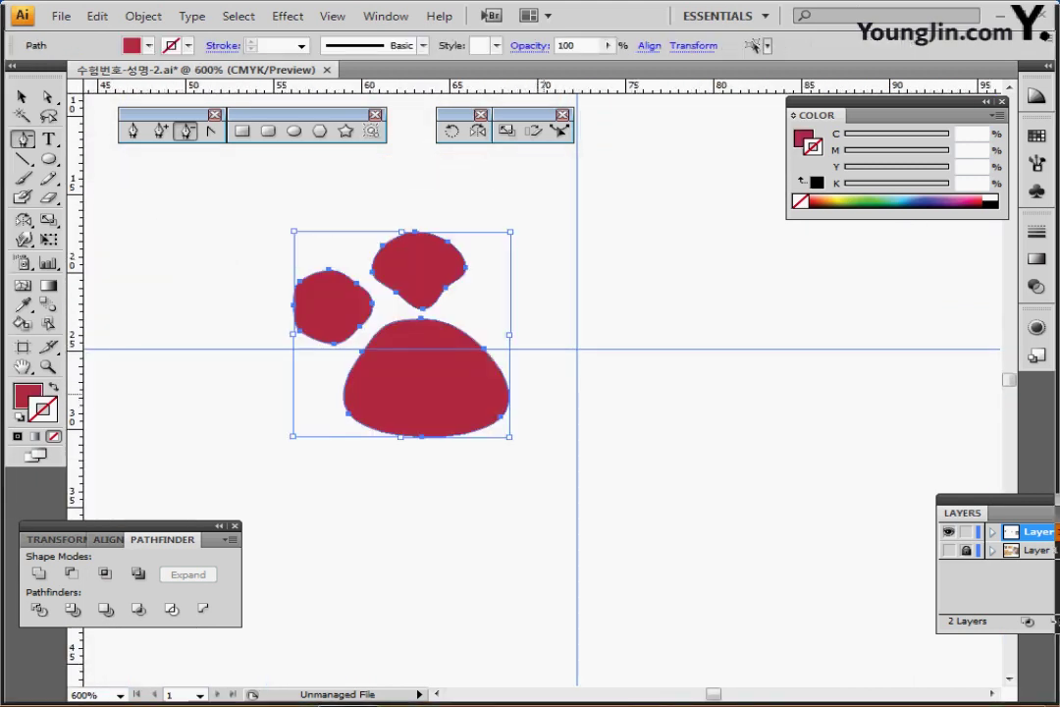
left_click_drag(563, 376, 597, 354)
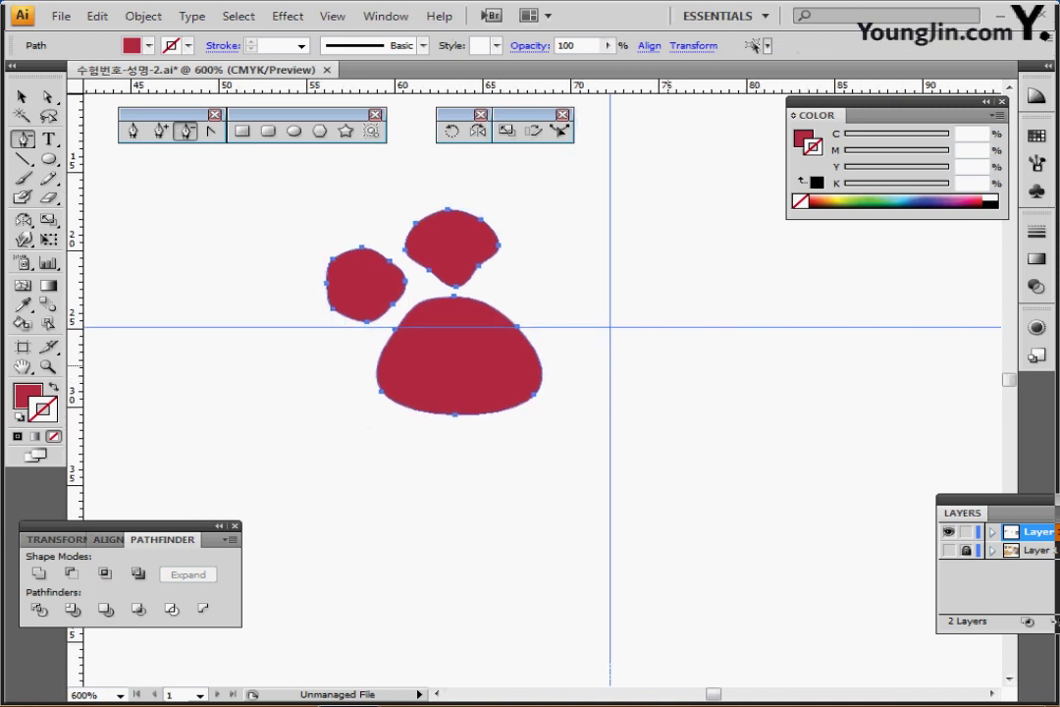
left_click(669, 340, "ctrl")
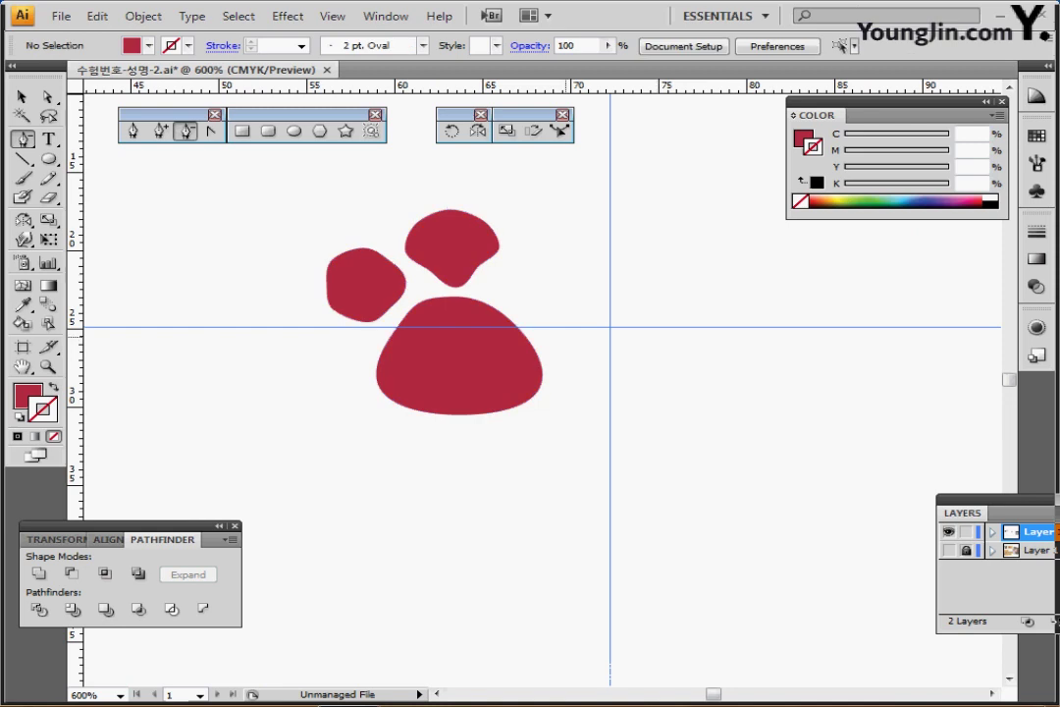
left_click(372, 280, "ctrl")
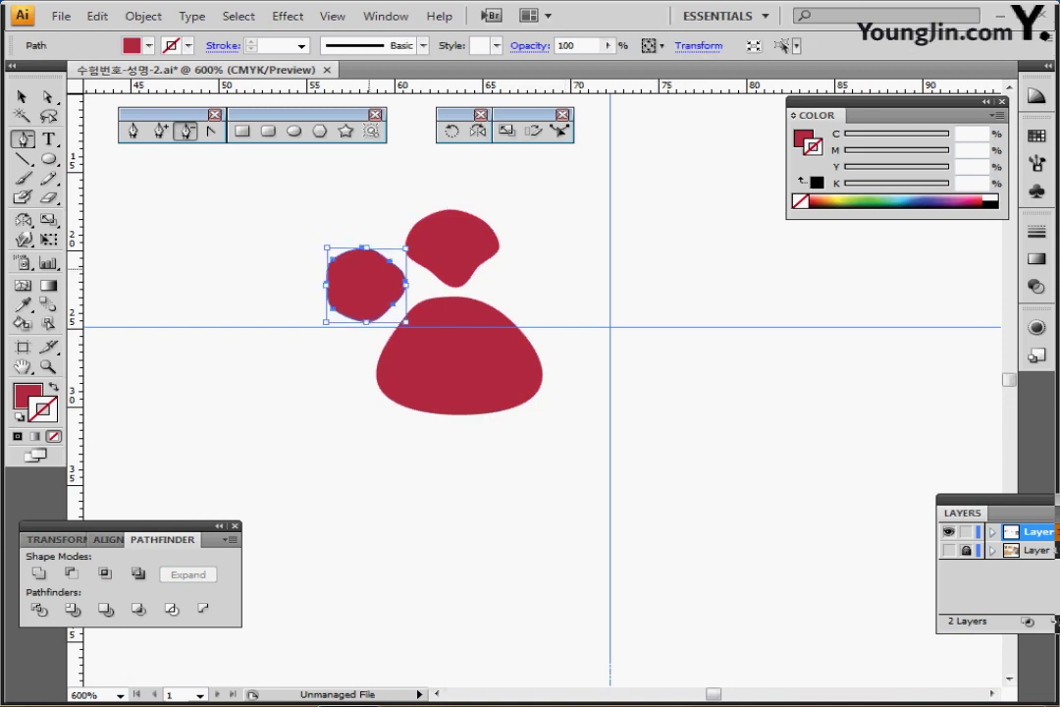
left_click(477, 131)
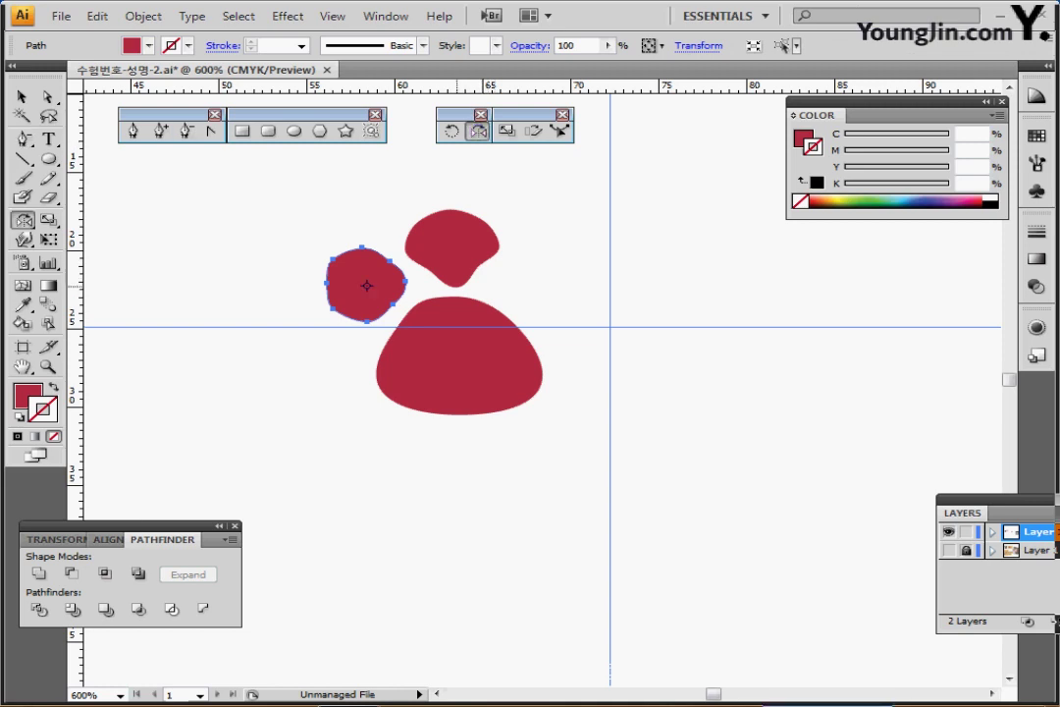
left_click(457, 286)
left_click_drag(367, 284, 607, 292)
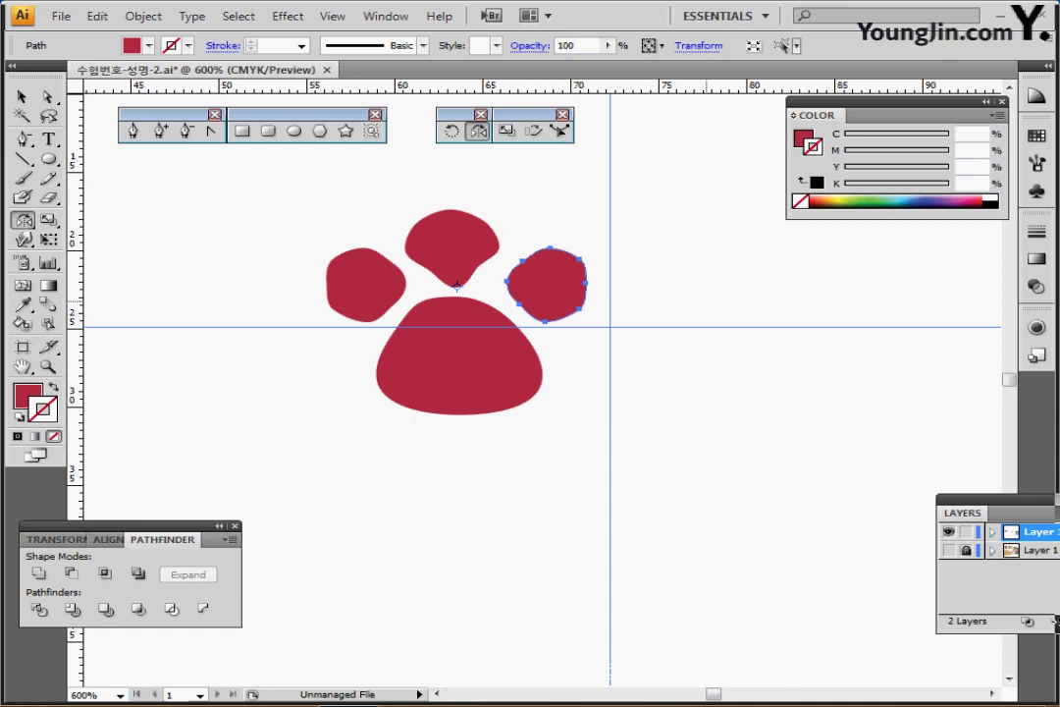
key("ctrl+shift+a")
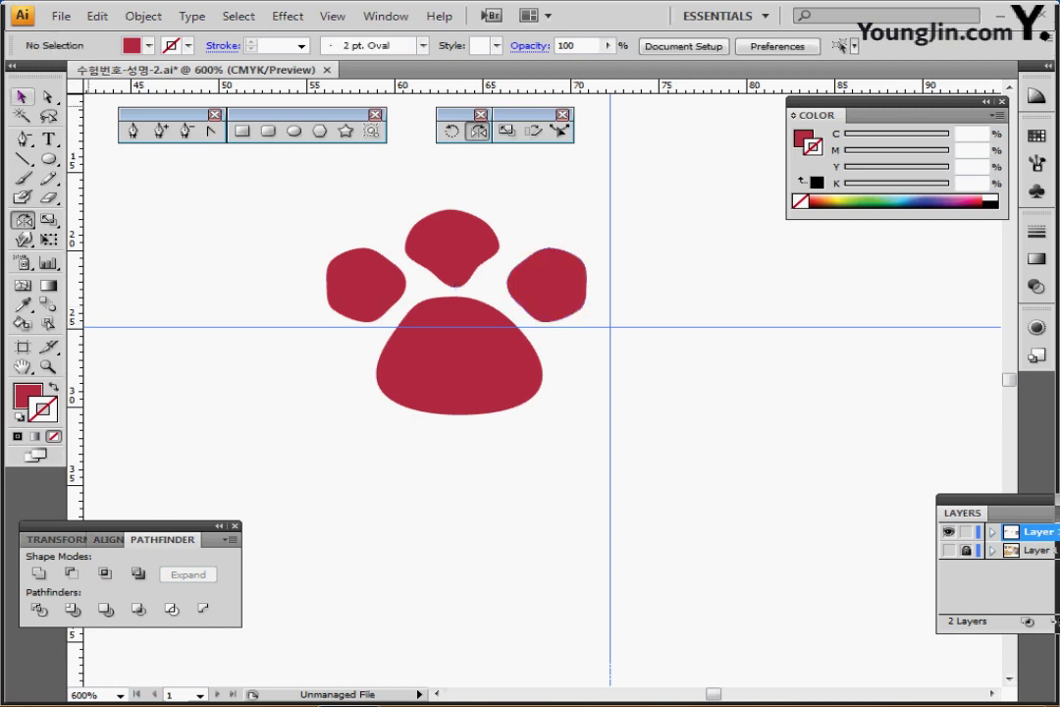
- Offset the paths of all four red paw pads outward by 1 mm
left_click(22, 97)
left_click_drag(333, 206, 494, 392)
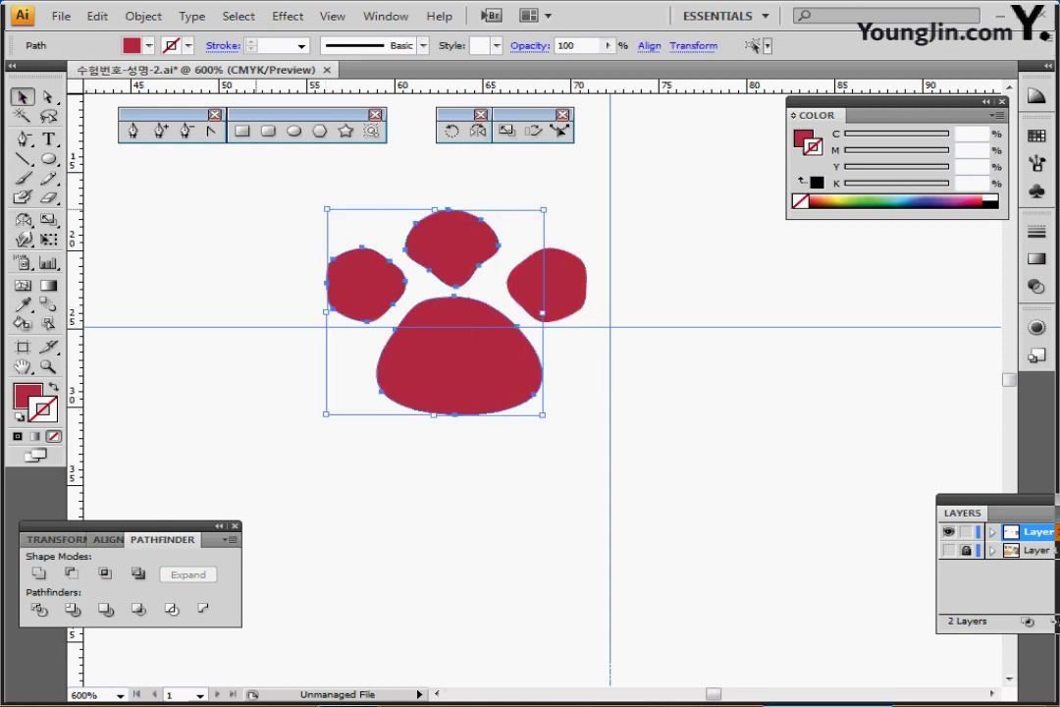
left_click_drag(592, 429, 258, 208)
left_click(143, 16)
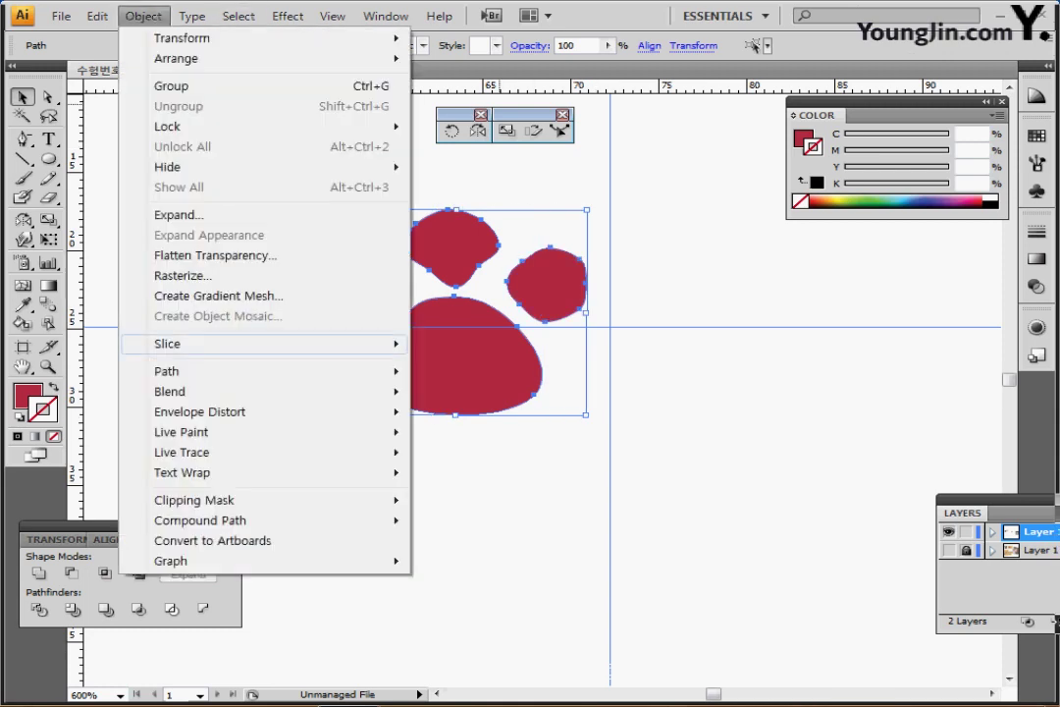
mouse_move(343, 371)
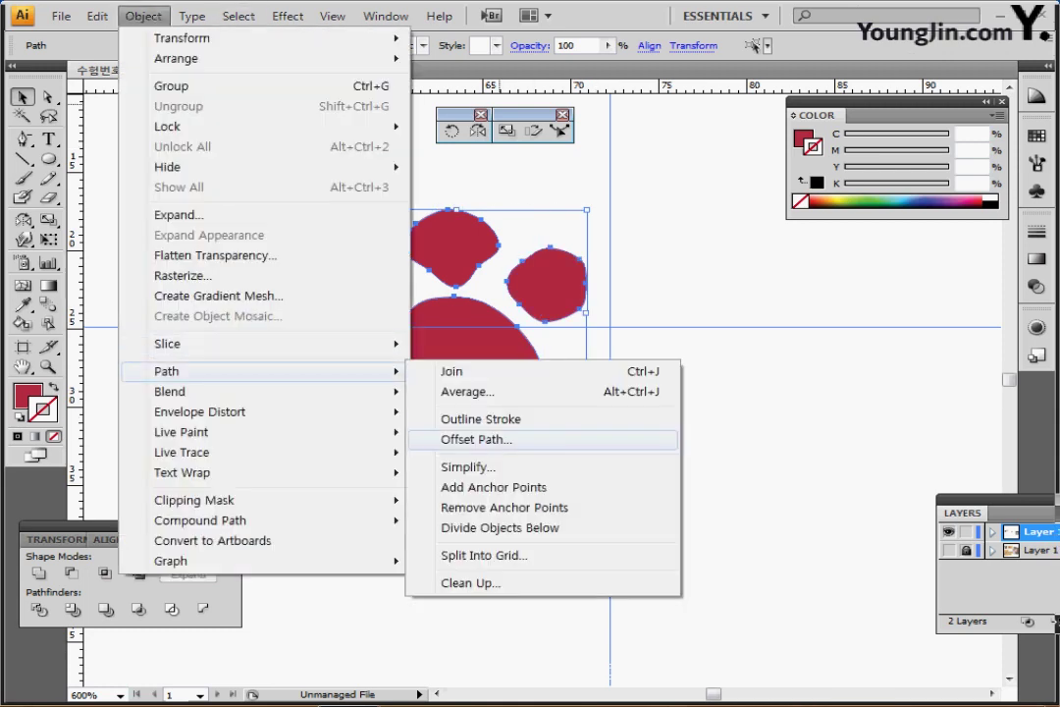
left_click(476, 439)
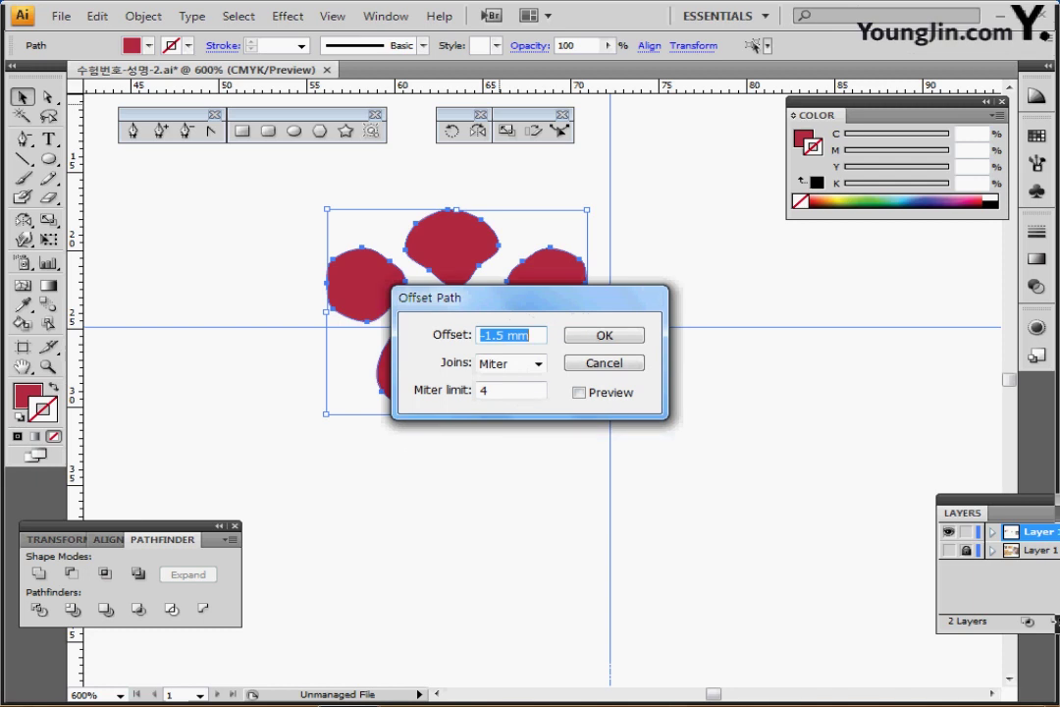
key("Return")
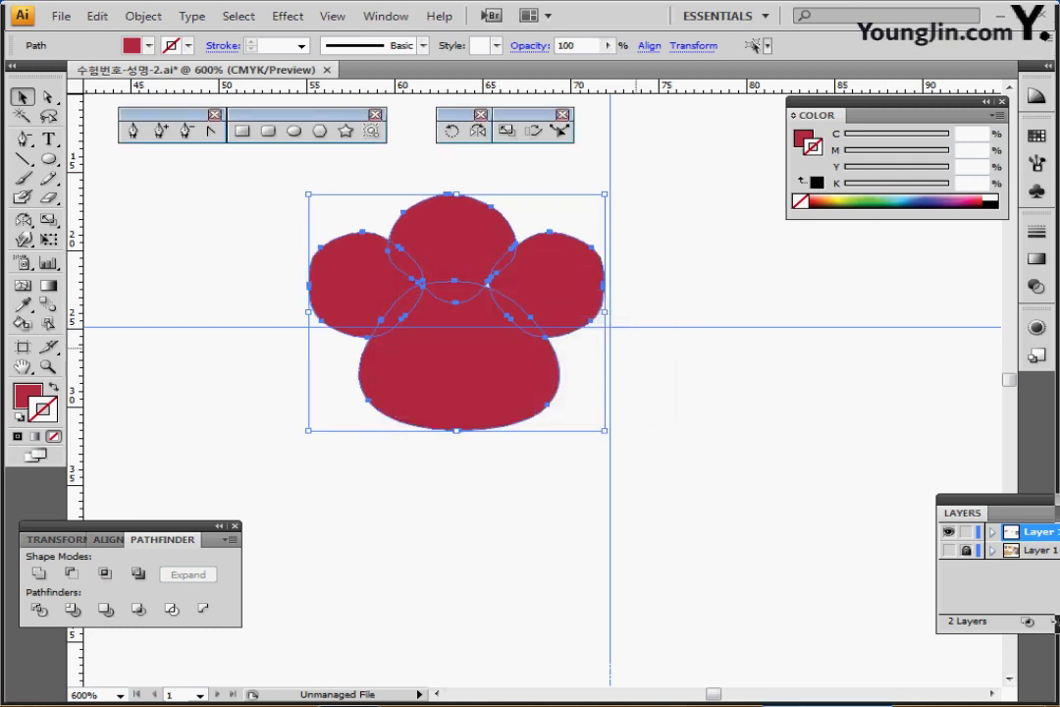
- Fill the offset paw shapes with the yellow swatch's colour and unite them into one outline
key("ctrl+minus")
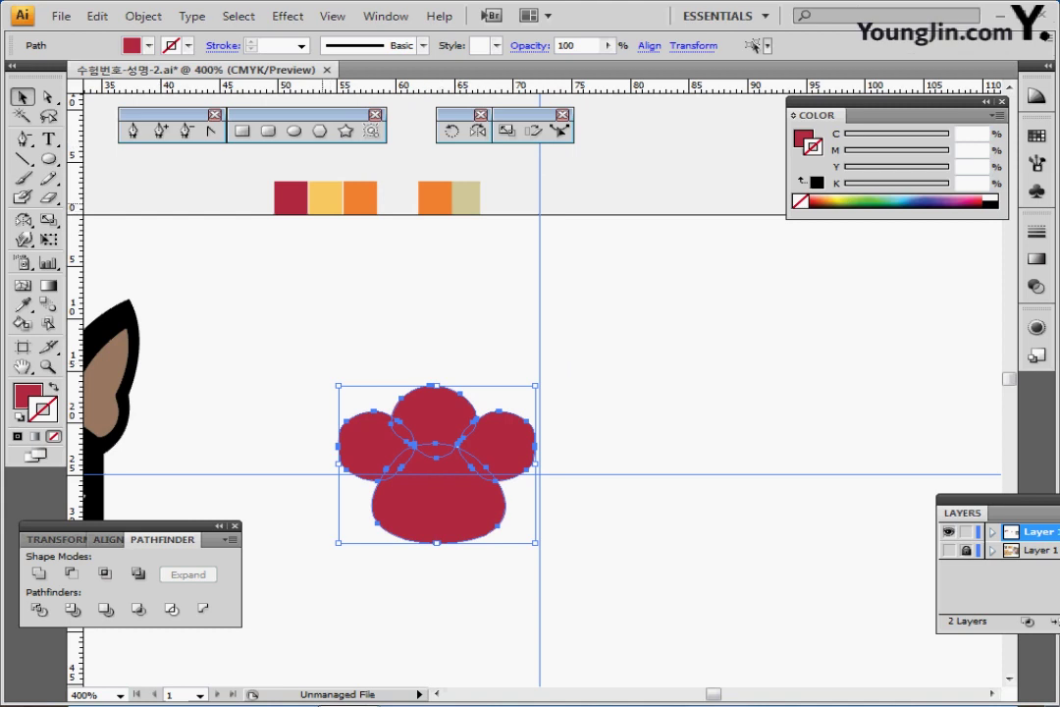
key("i")
left_click(326, 197)
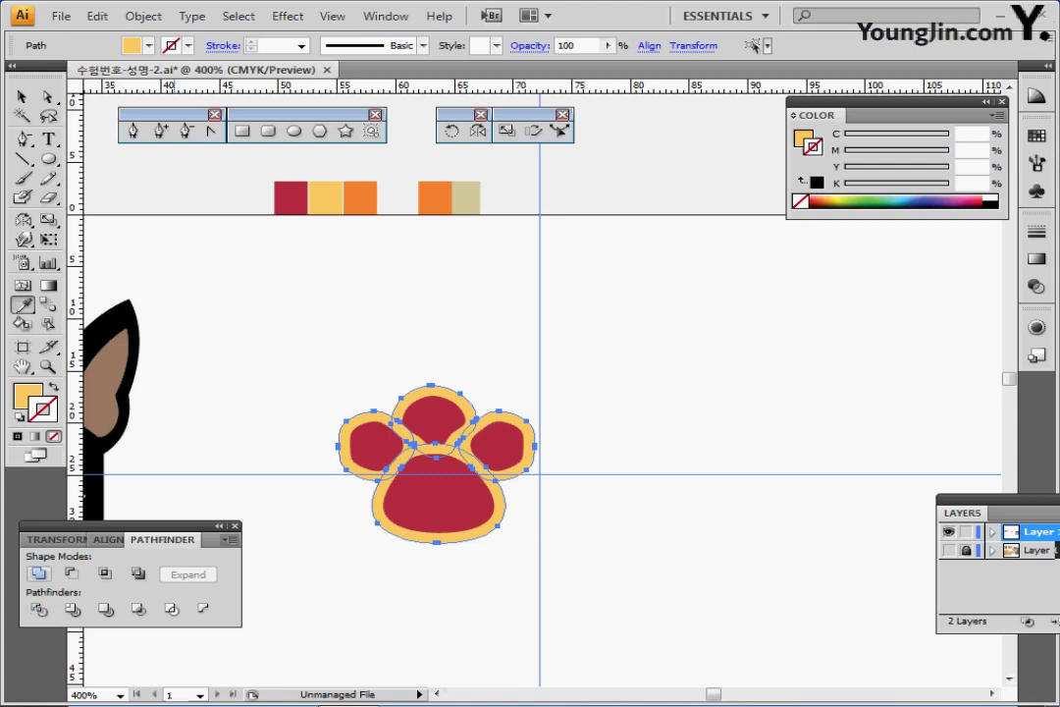
left_click(39, 574)
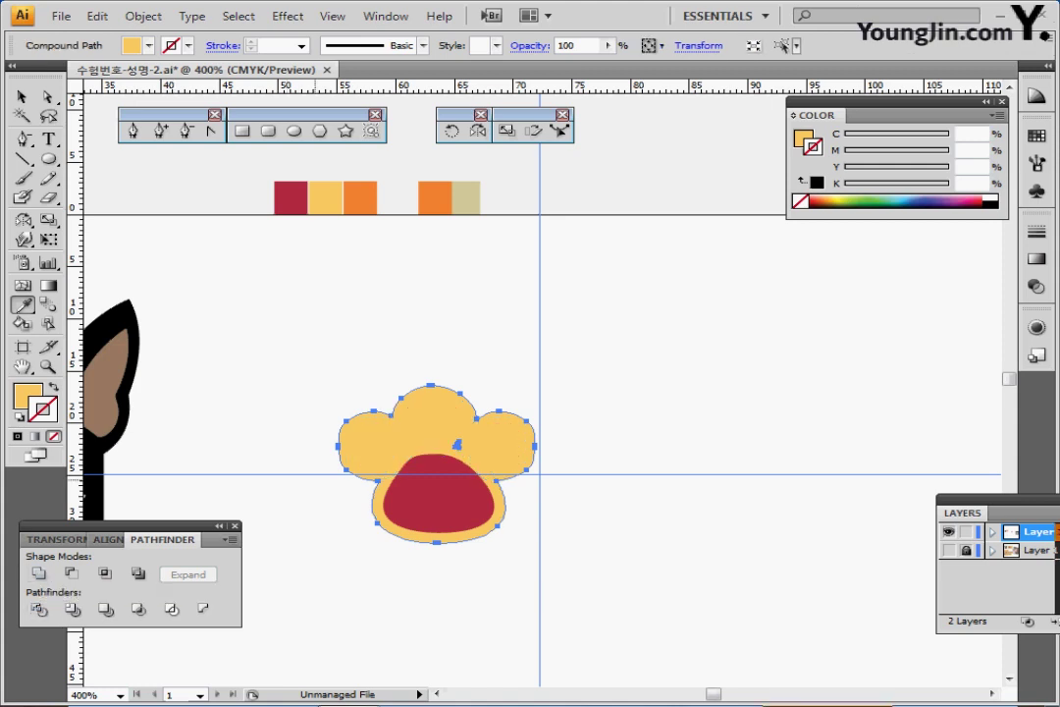
- Send the united yellow paw outline backward behind all the red pads
key("ctrl")
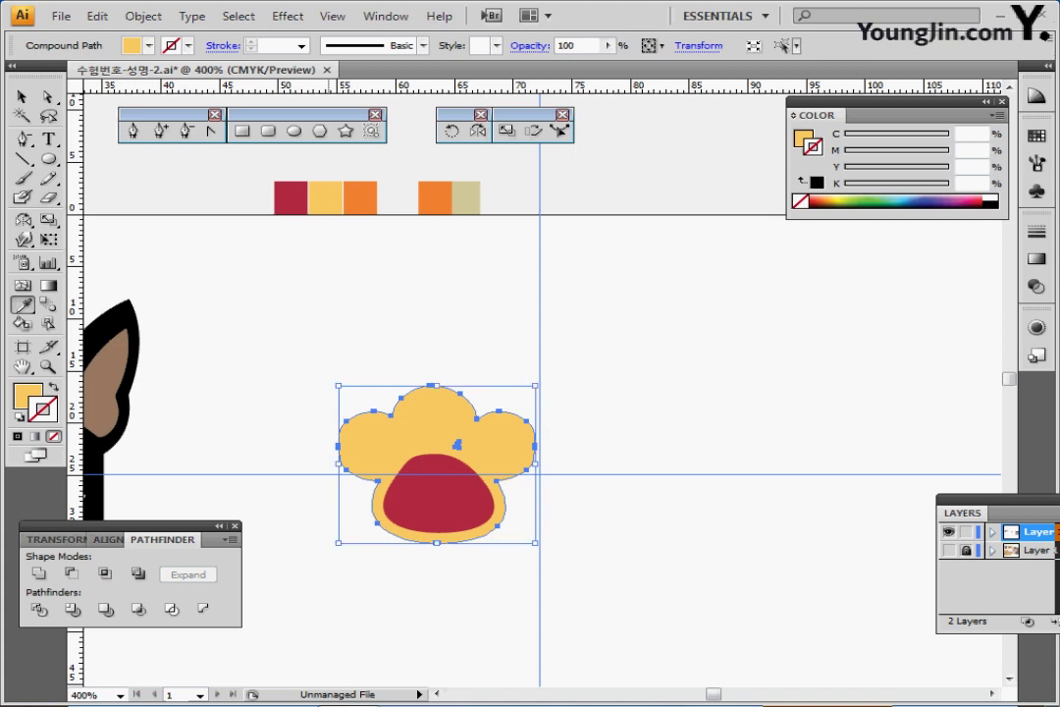
key("a")
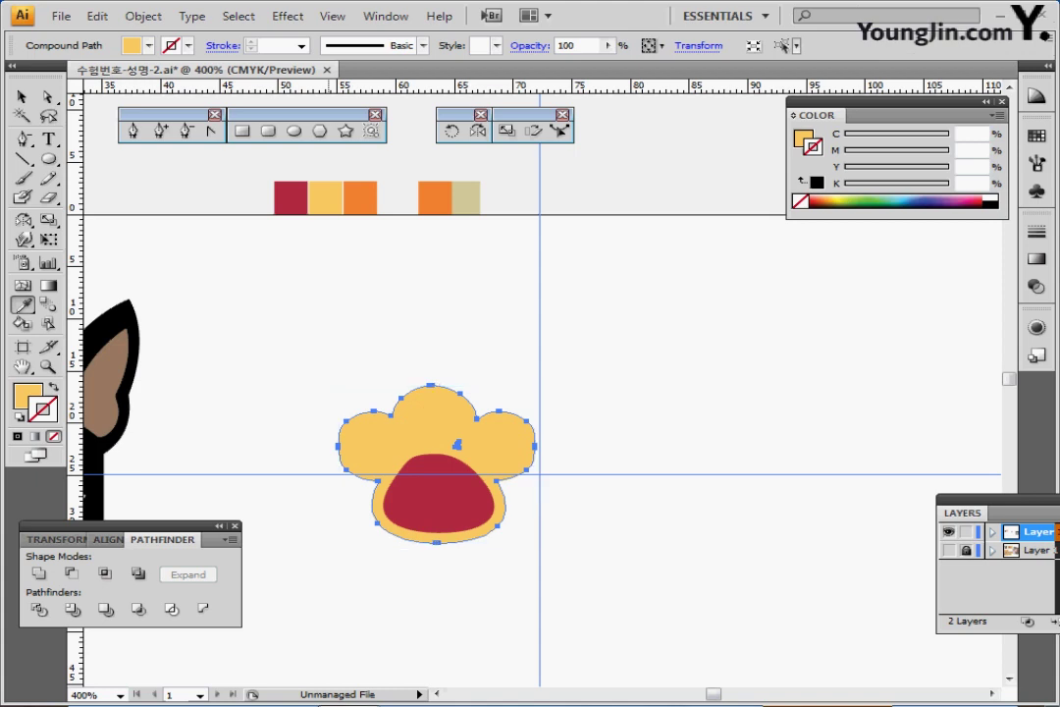
key("v")
key("ctrl+[")
key("ctrl+[")
key("ctrl+[")
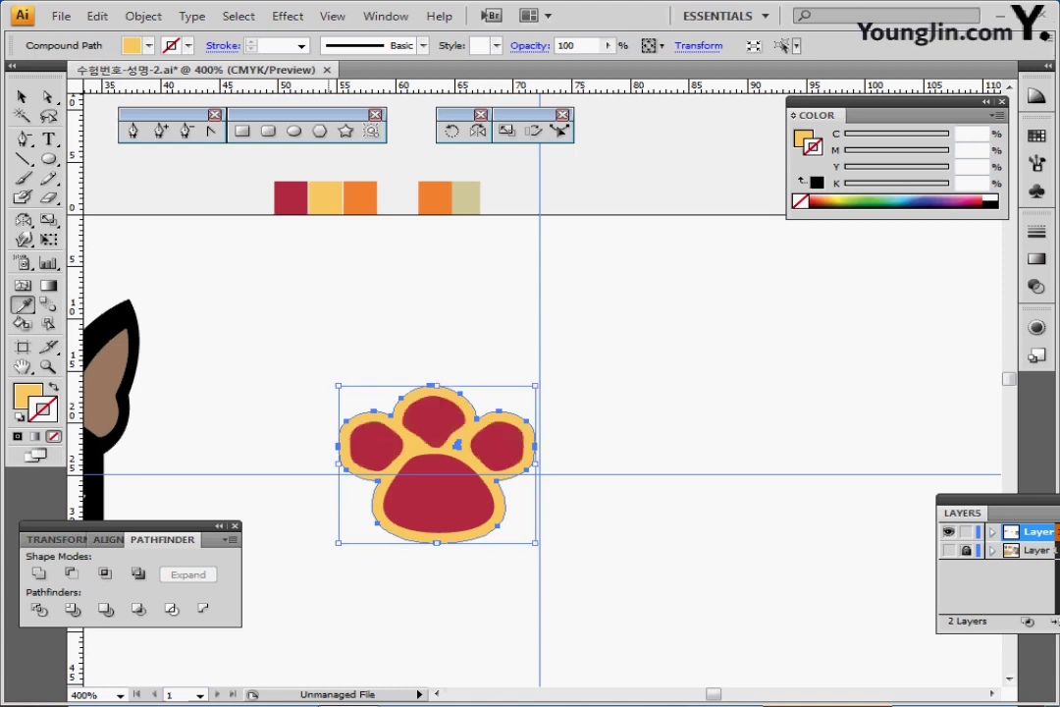
left_click(493, 481, "ctrl")
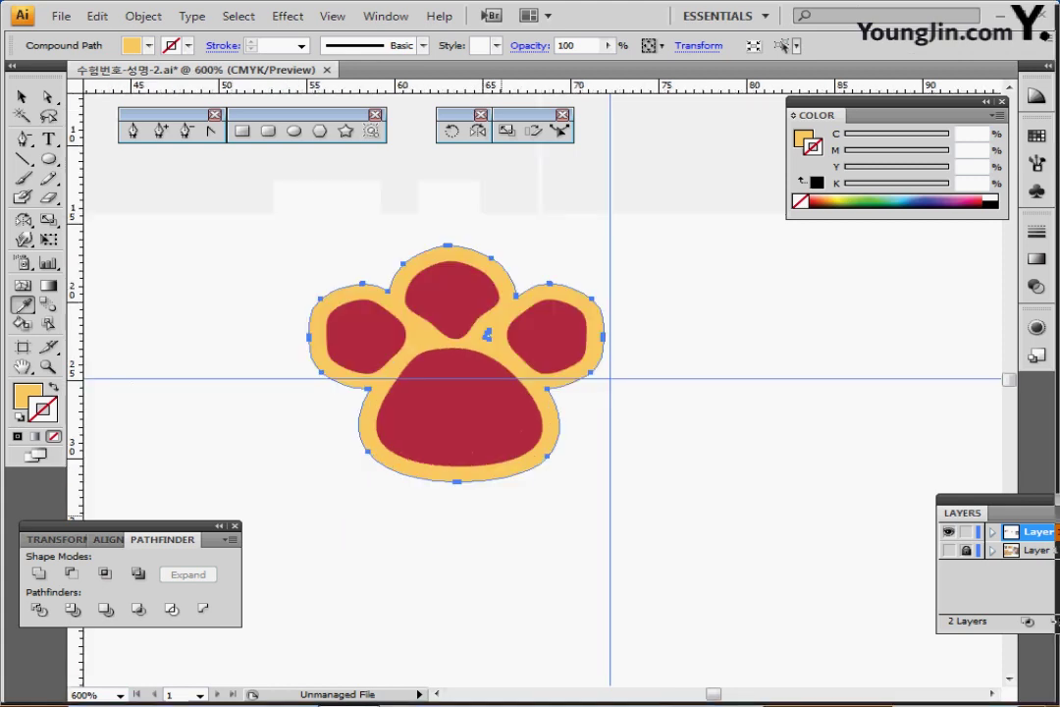
key("ctrl+shift+a")
- Isolate the yellow compound path and delete the small triangular hole between the upper and right toes
key("ctrl+=")
key("ctrl+=")
key("ctrl+=")
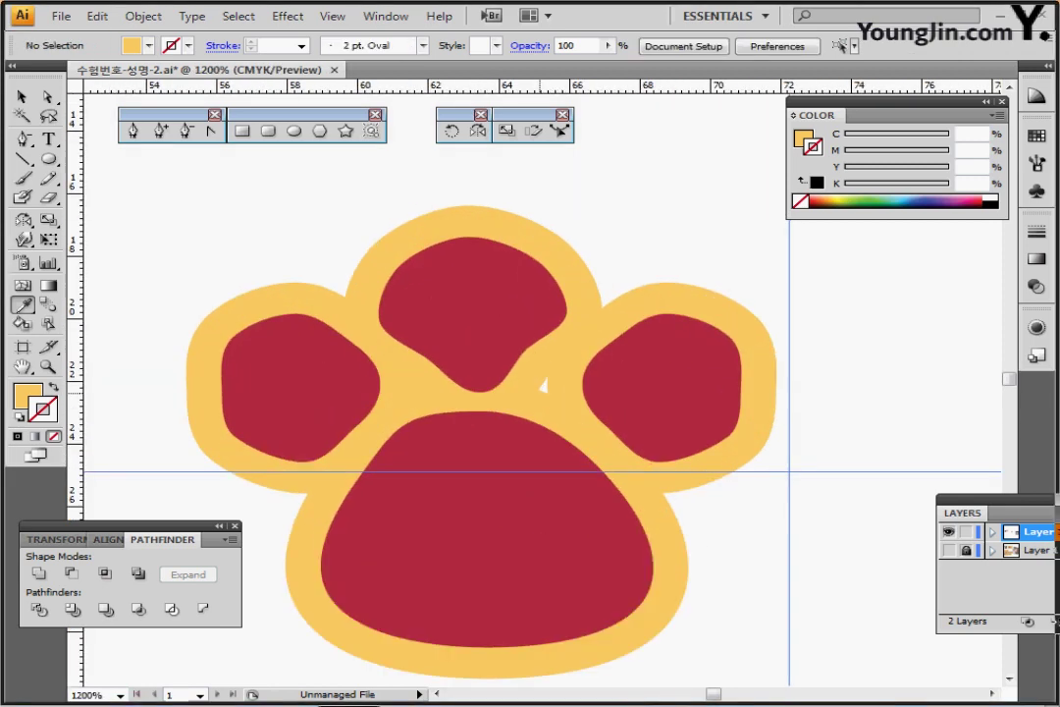
left_click(548, 382)
double_click(567, 414)
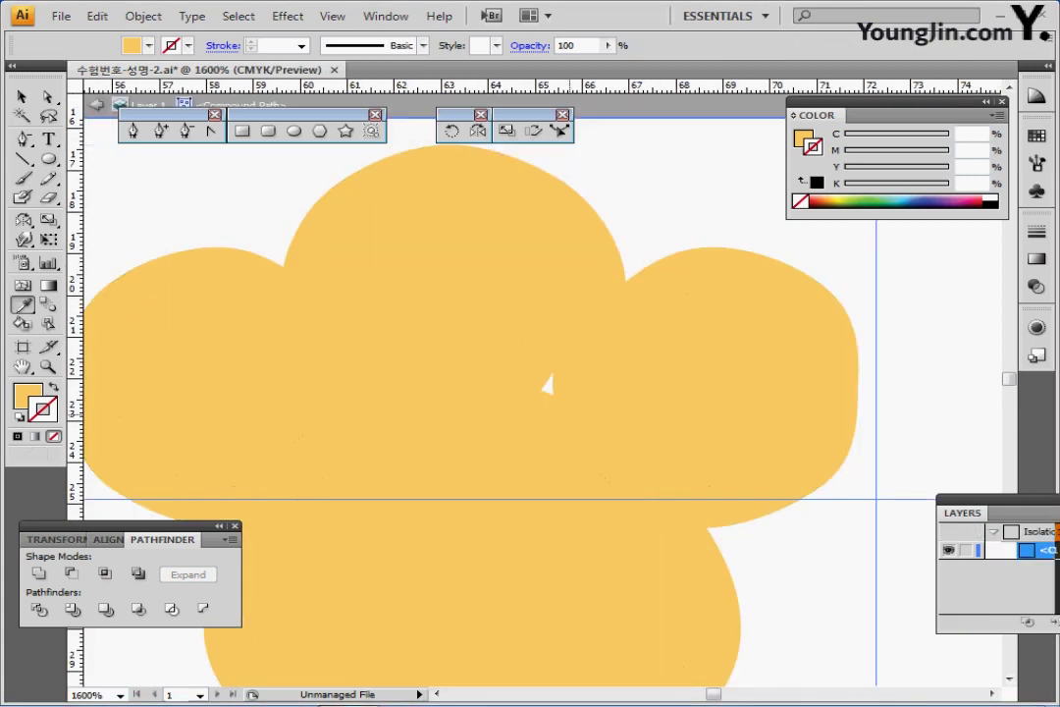
left_click_drag(567, 414, 530, 361)
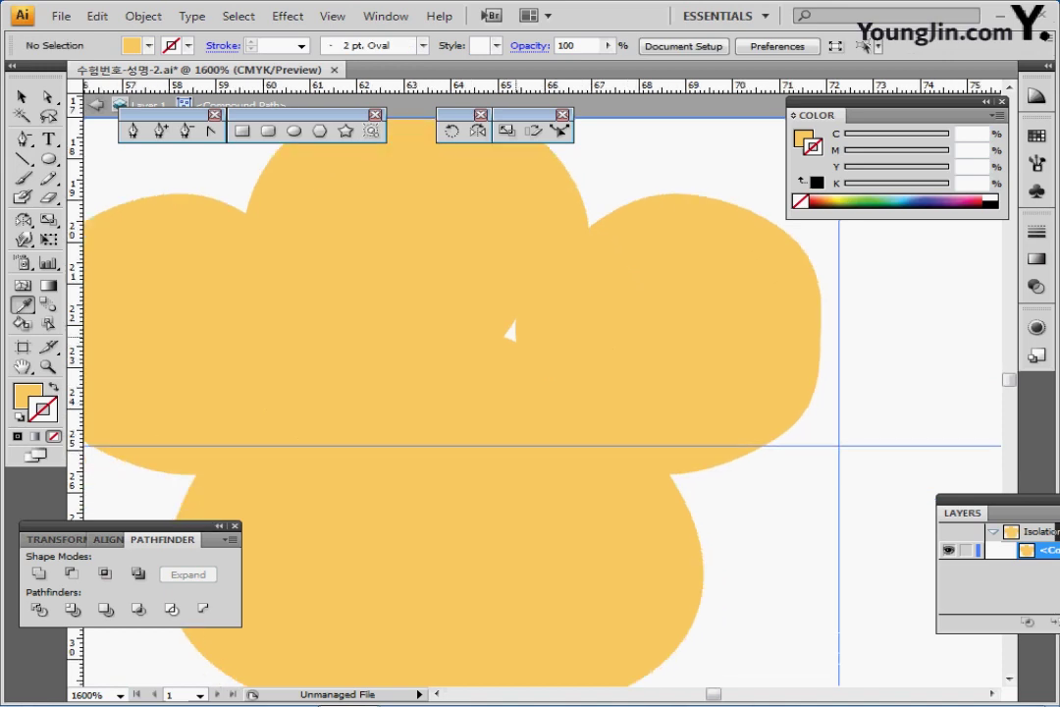
left_click(510, 332)
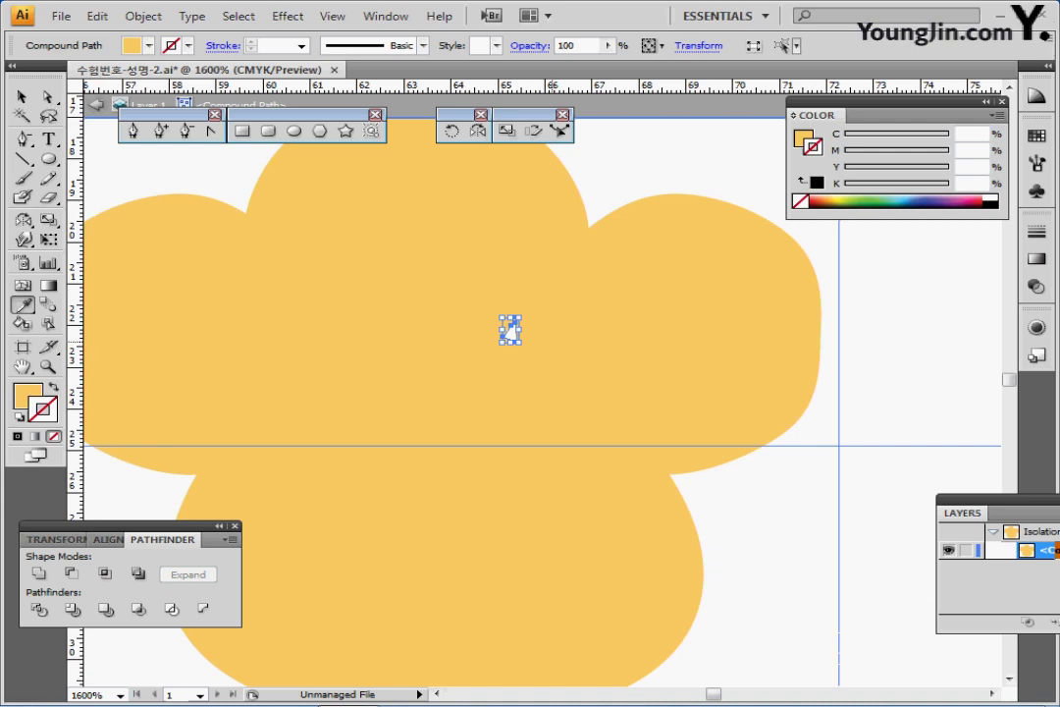
key("Delete")
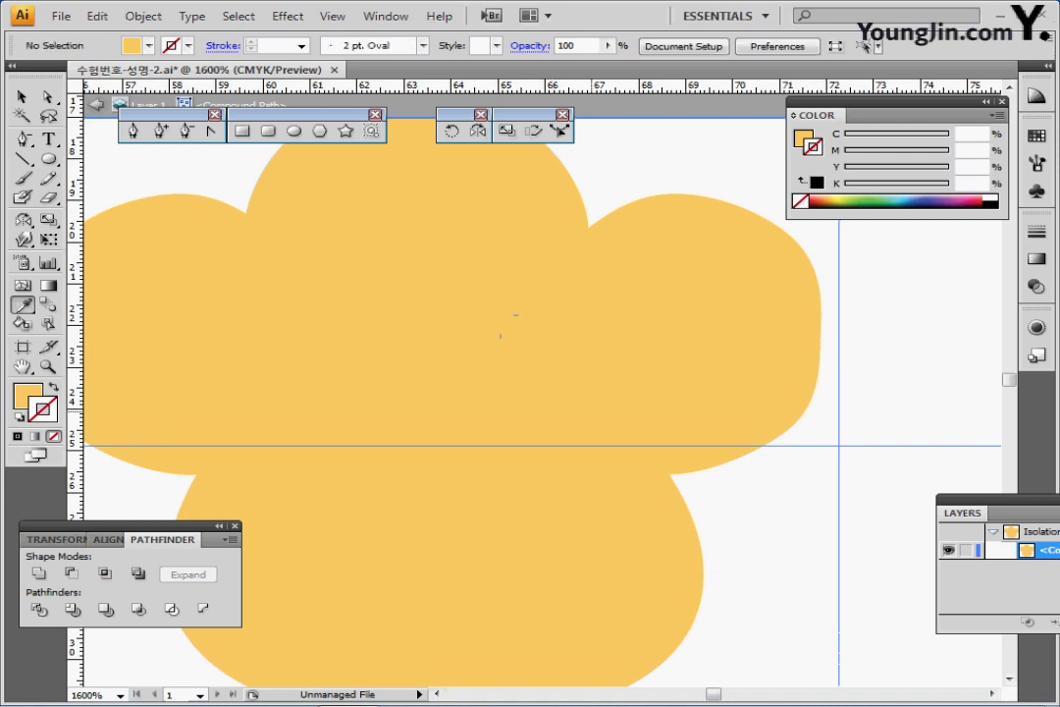
scroll(499, 375, "down", 1)
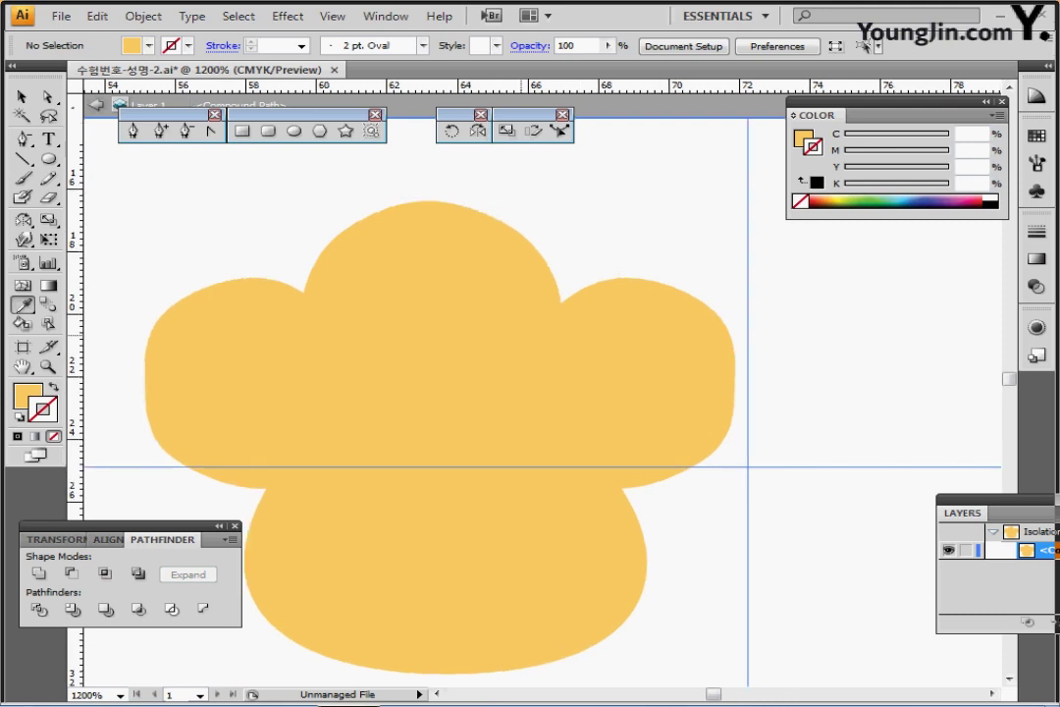
key("ctrl+minus")
key("Escape")
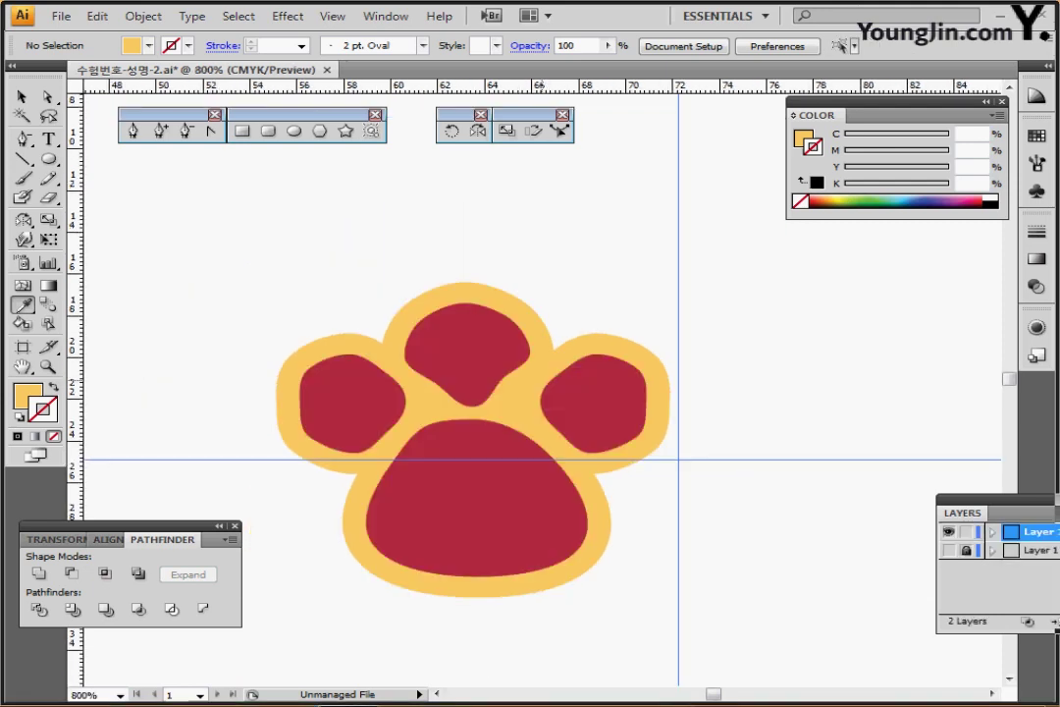
- Offset the yellow paw outline outward by 1 mm with mitered joins and a miter limit of 4
key("ctrl+minus")
key("ctrl+minus")
key("ctrl+minus")
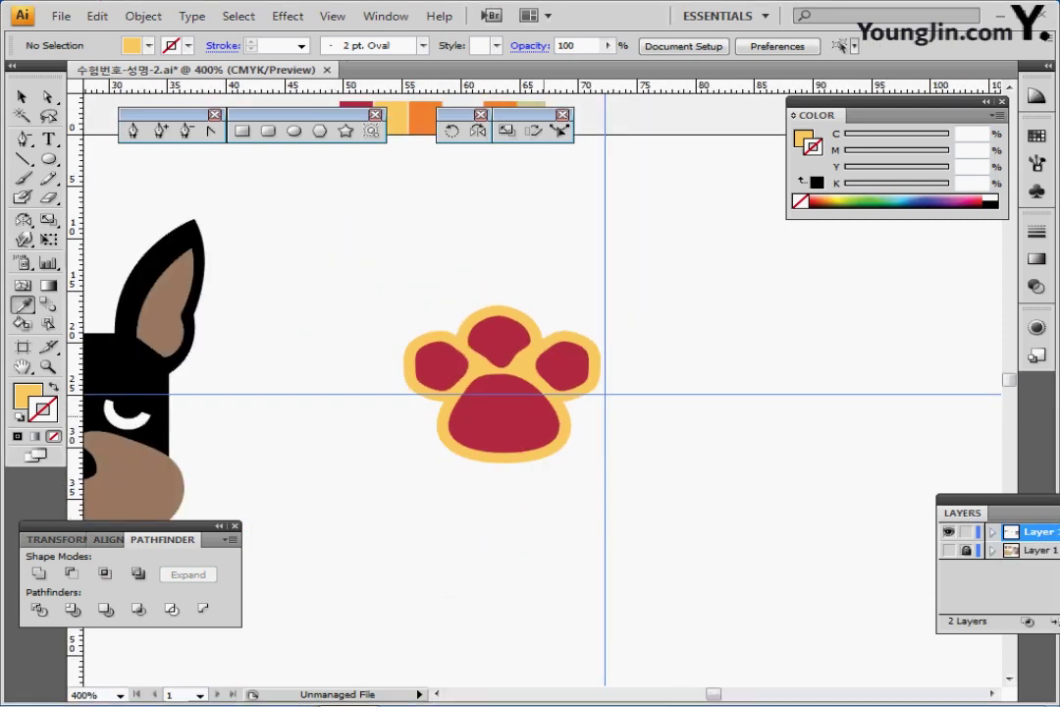
left_click_drag(566, 371, 488, 342)
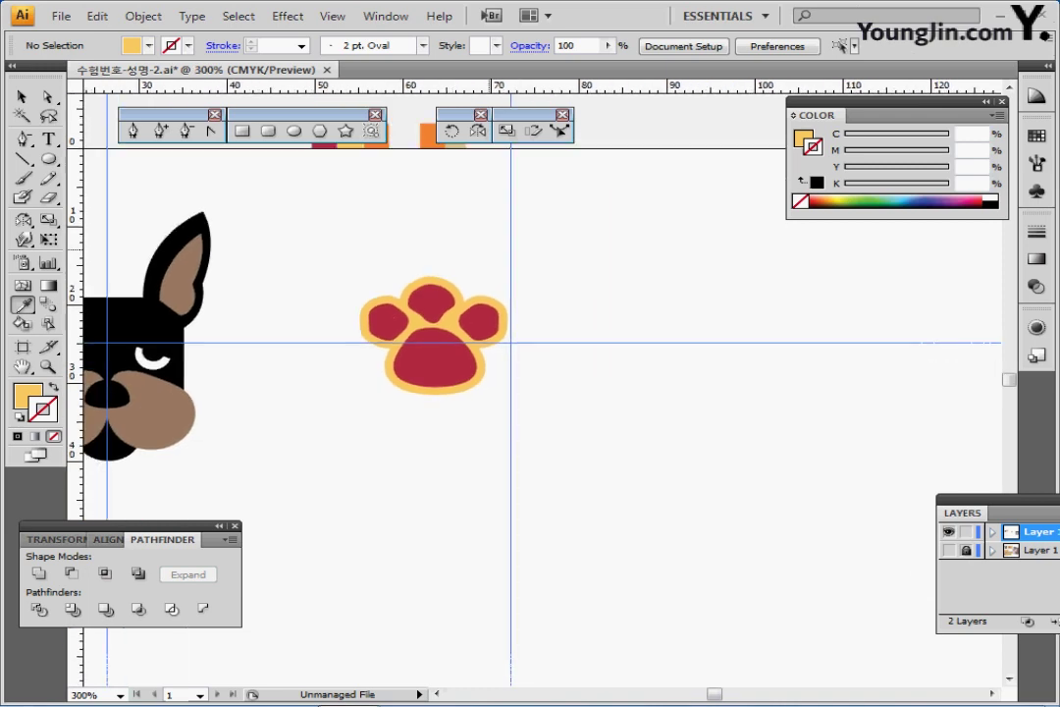
left_click(481, 355, "ctrl")
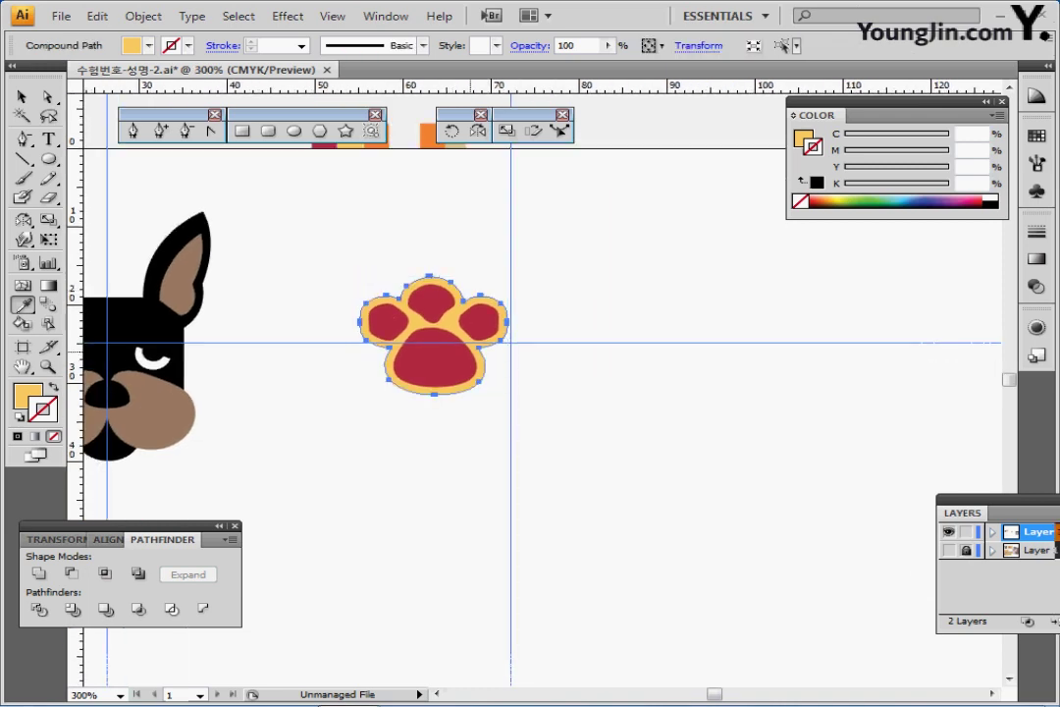
left_click_drag(481, 355, 423, 369)
scroll(540, 393, "down", 1)
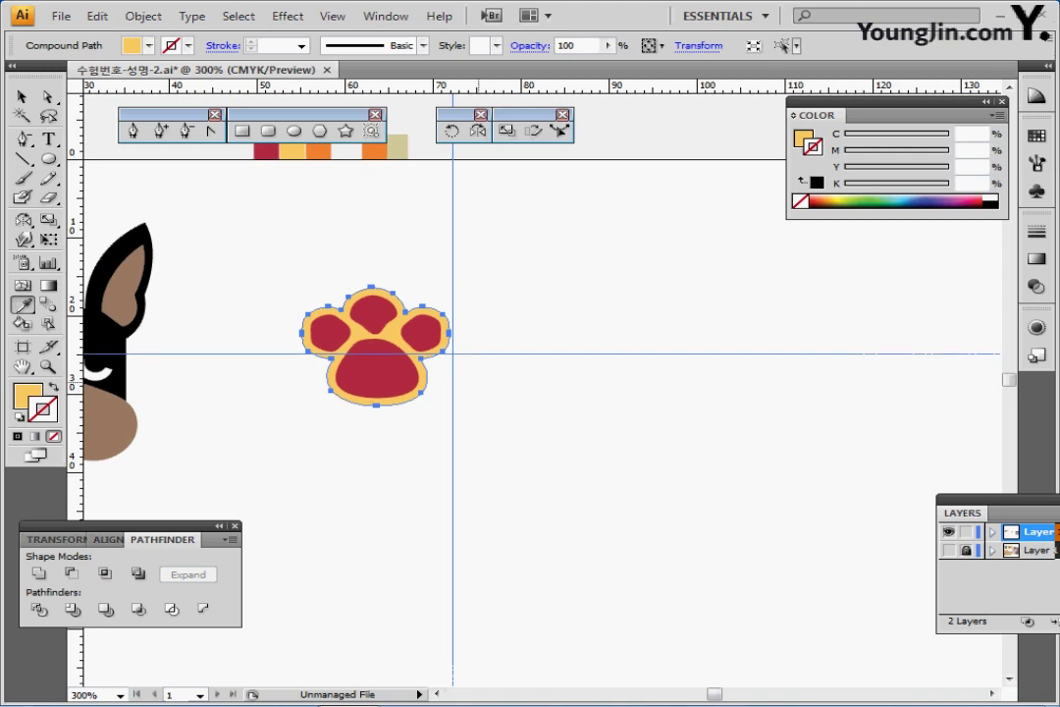
left_click(144, 16)
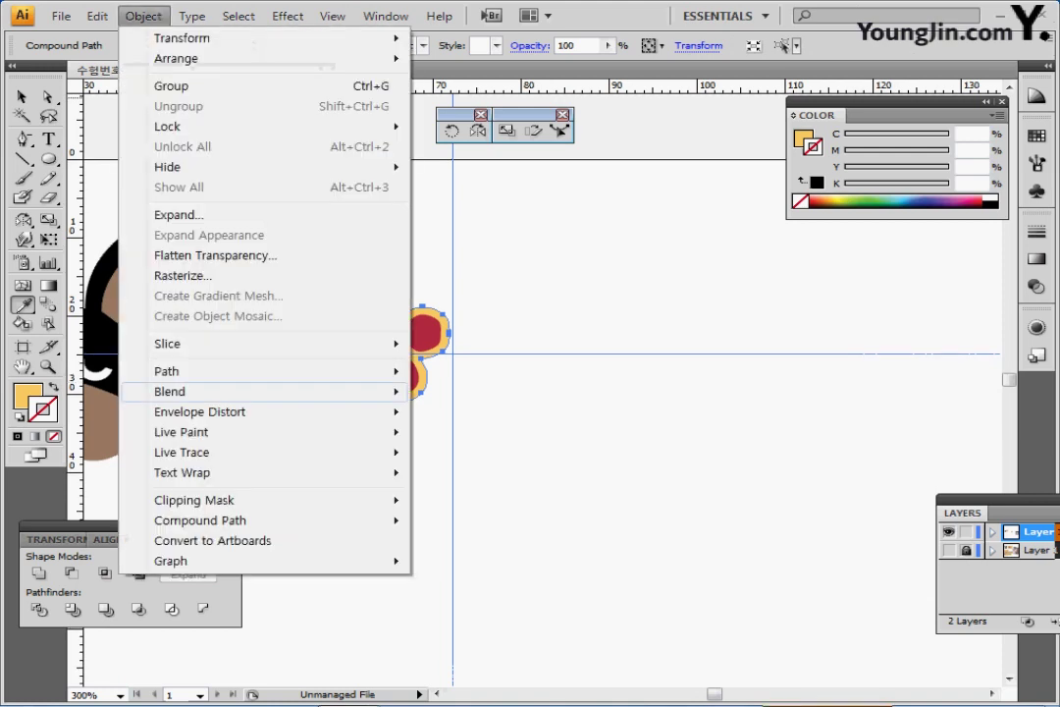
mouse_move(177, 391)
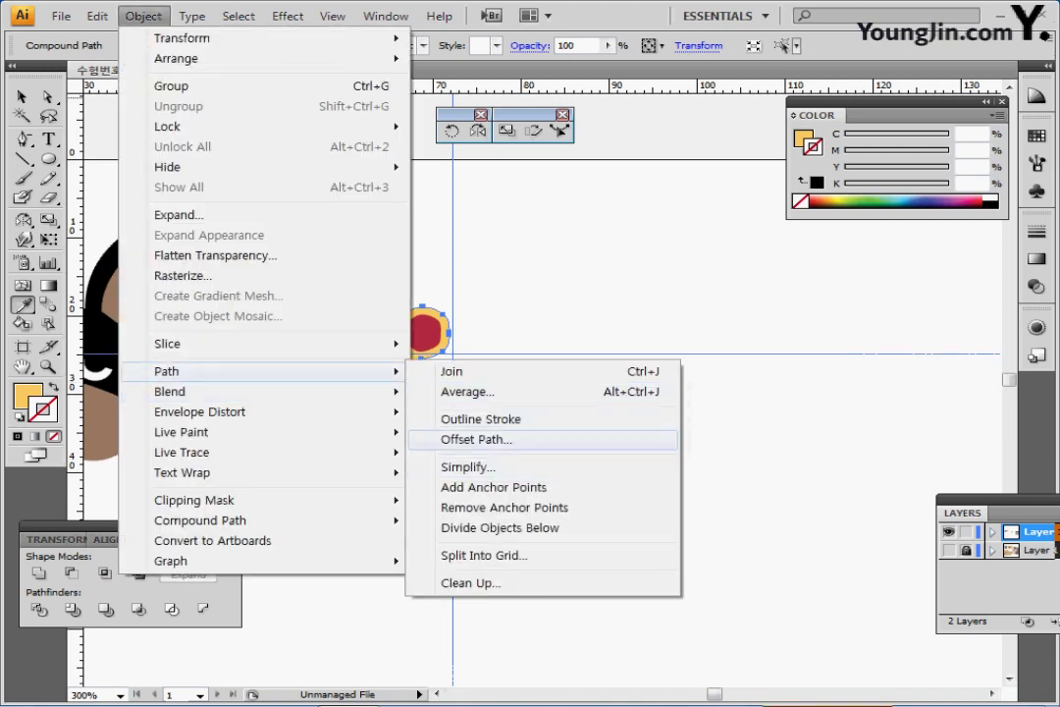
left_click(476, 440)
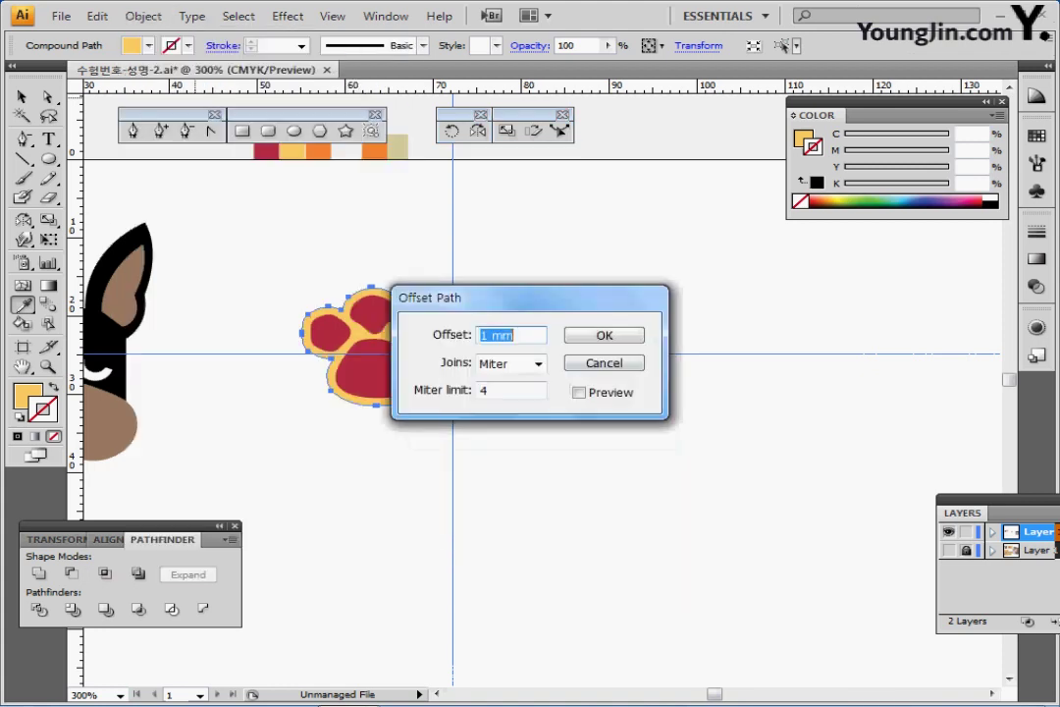
left_click(605, 336)
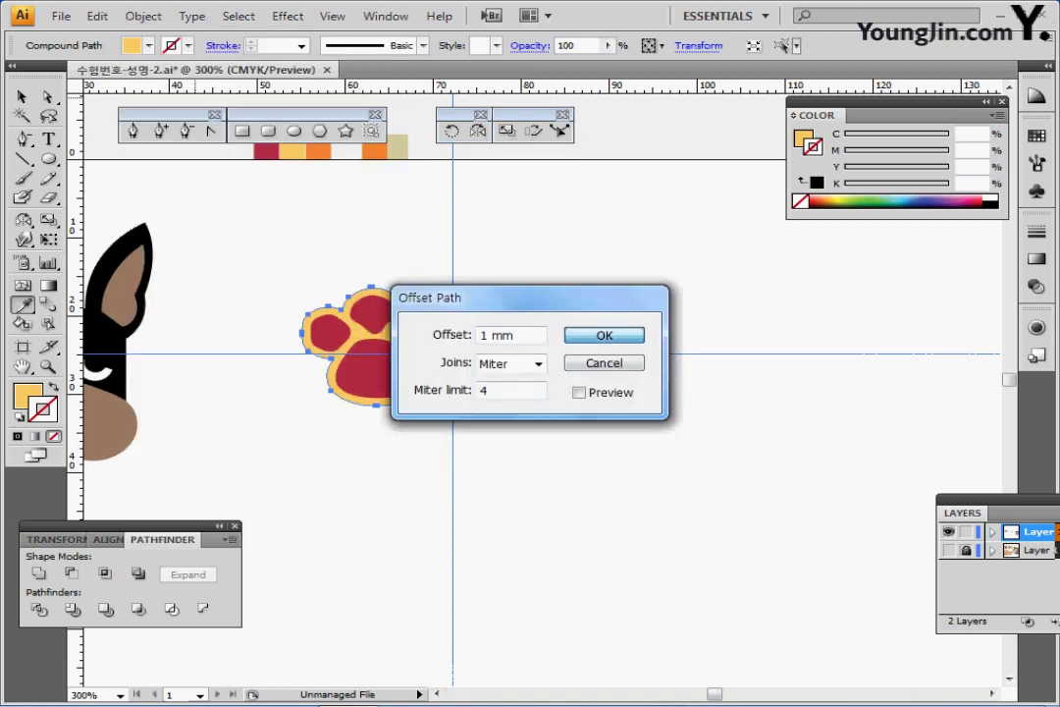
key("Return")
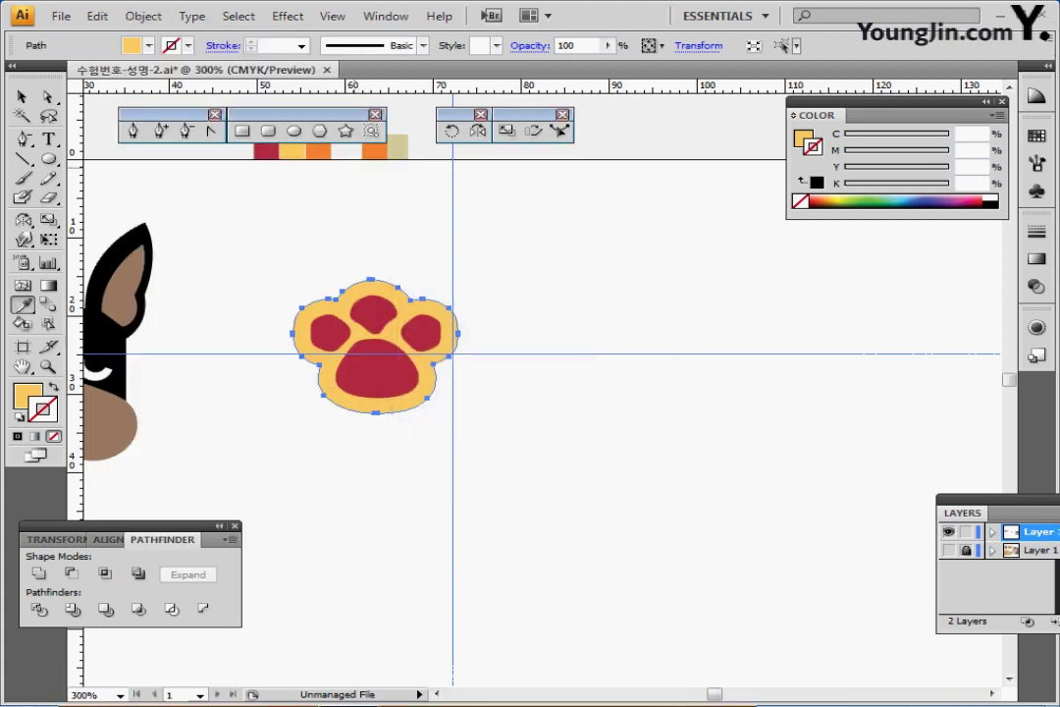
- Fill the outermost offset outline of the paw with the orange swatch's colour
left_click(321, 152)
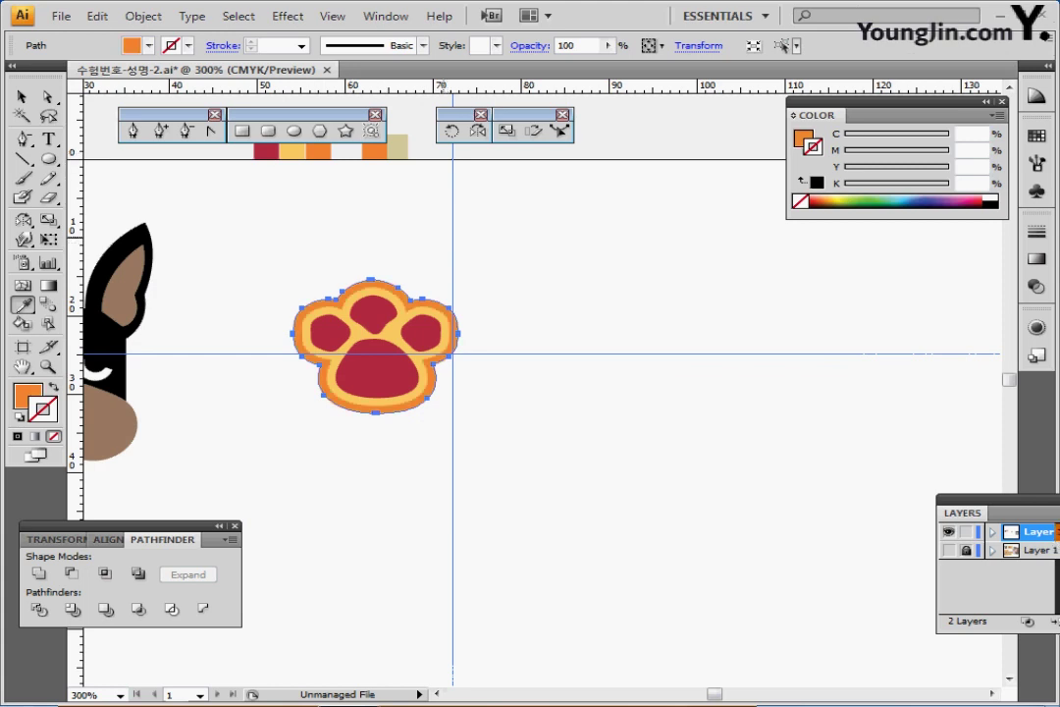
mouse_move(376, 238)
left_mouse_down()
mouse_move(378, 309)
mouse_move(395, 294)
mouse_move(397, 236)
left_mouse_up()
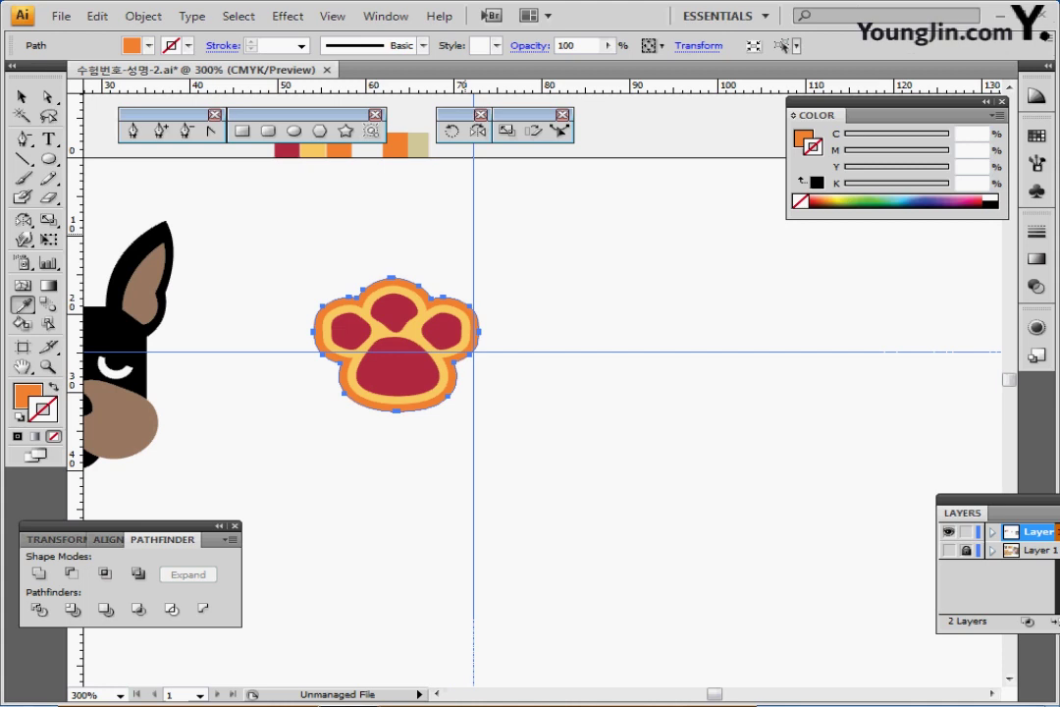
- Make a uniformly scaled 80% copy of the red pads and yellow outline, leaving out the outer orange outline
left_click_drag(280, 241, 368, 337)
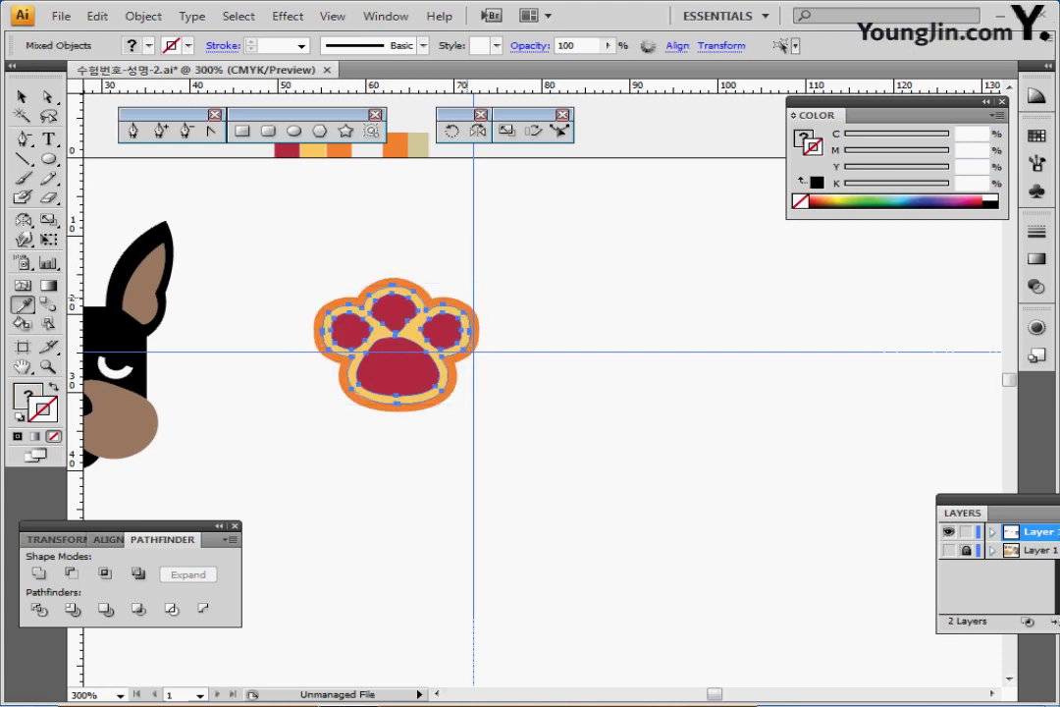
key("ctrl+plus")
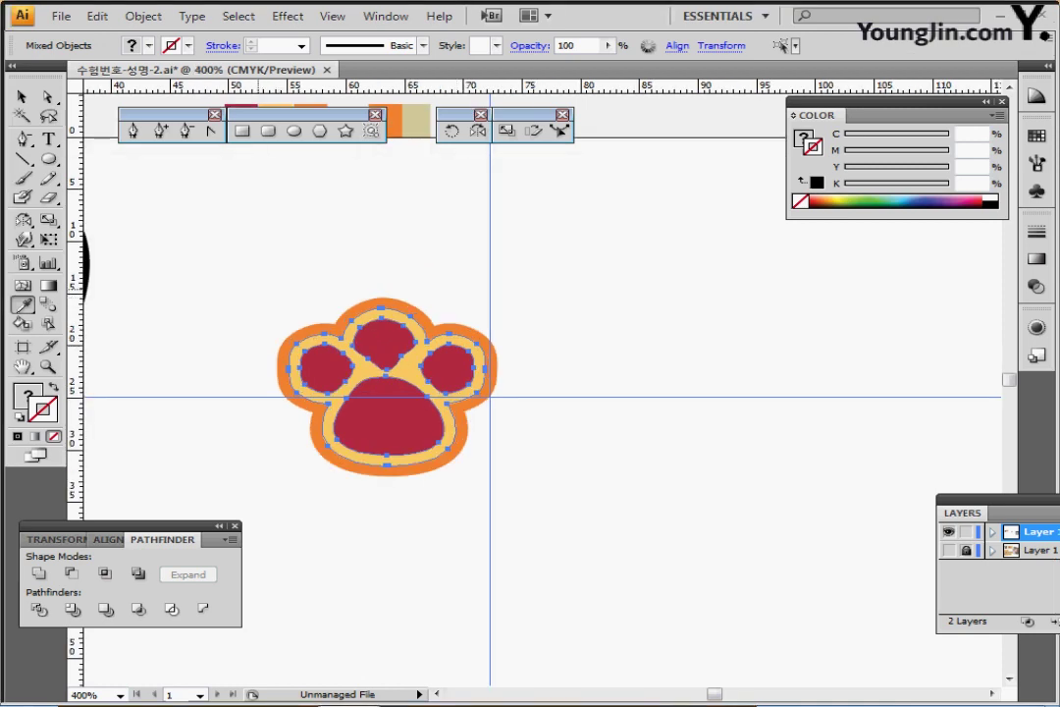
left_click(21, 97)
left_click_drag(267, 272, 490, 527)
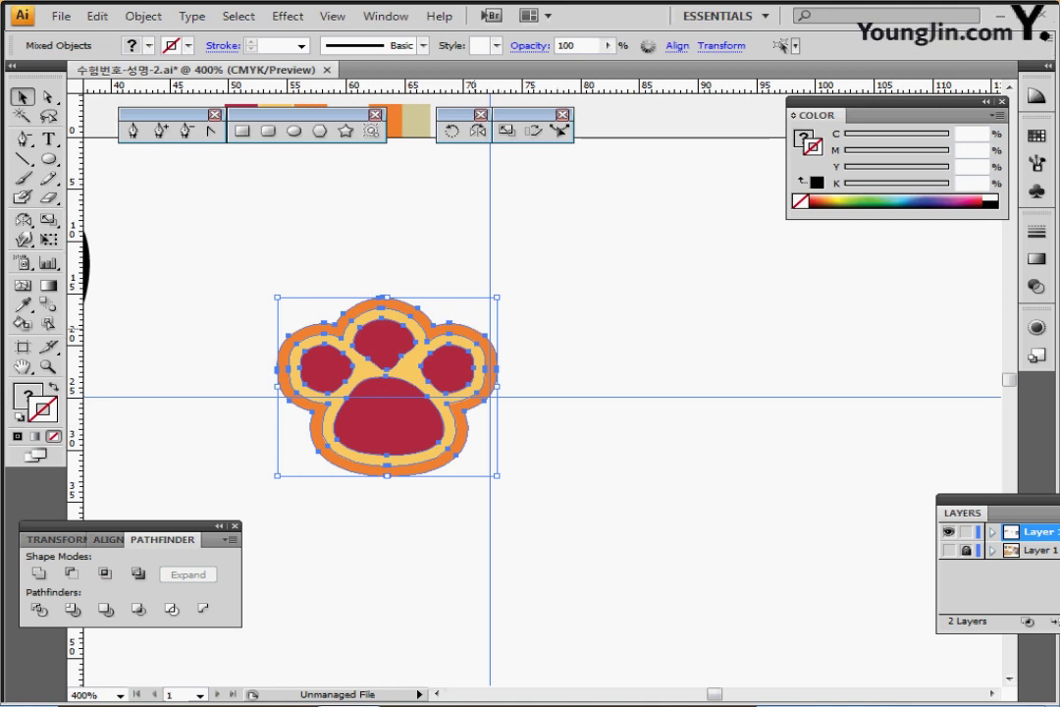
left_click(471, 331, "shift")
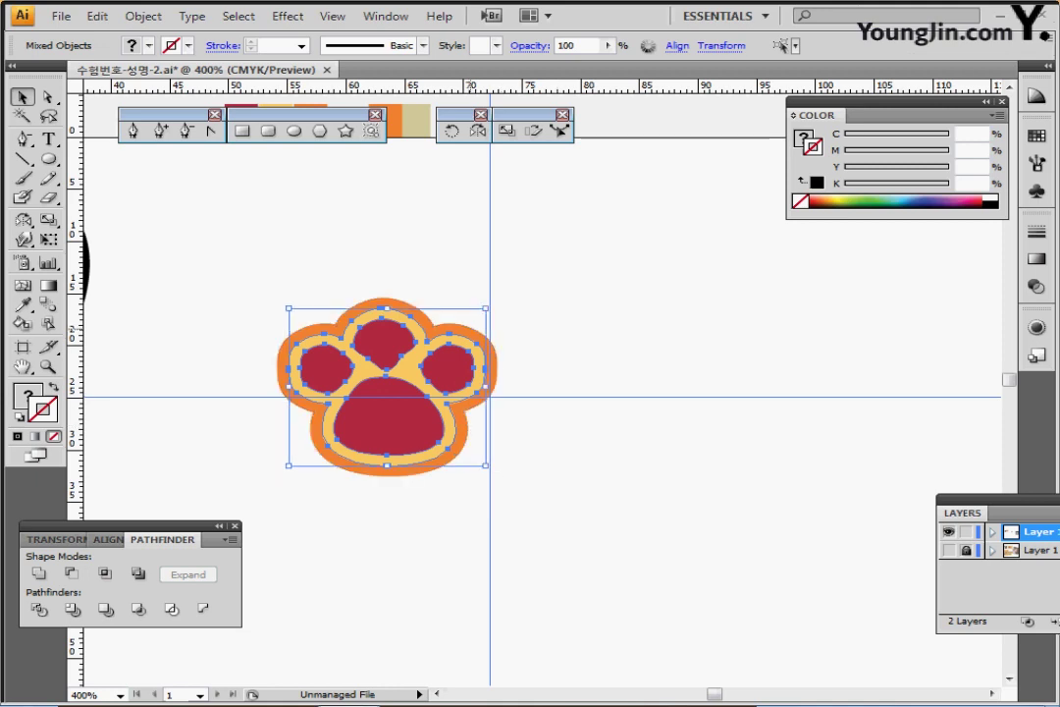
key("space")
left_click_drag(475, 336, 431, 288)
left_click_drag(447, 478, 436, 465)
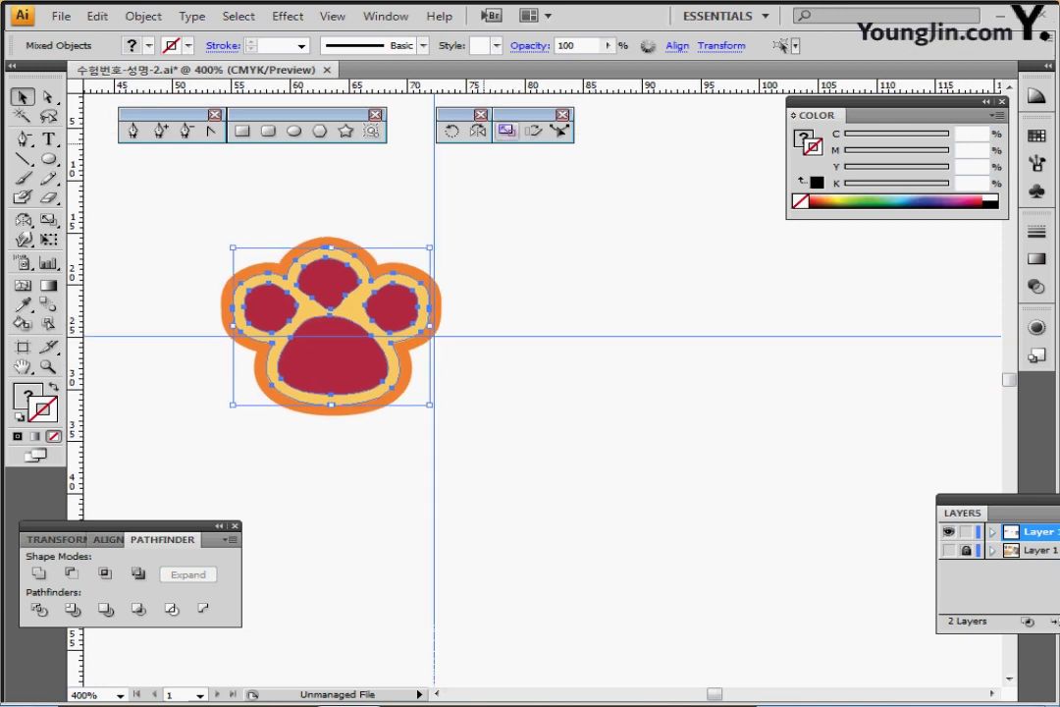
left_click(507, 130)
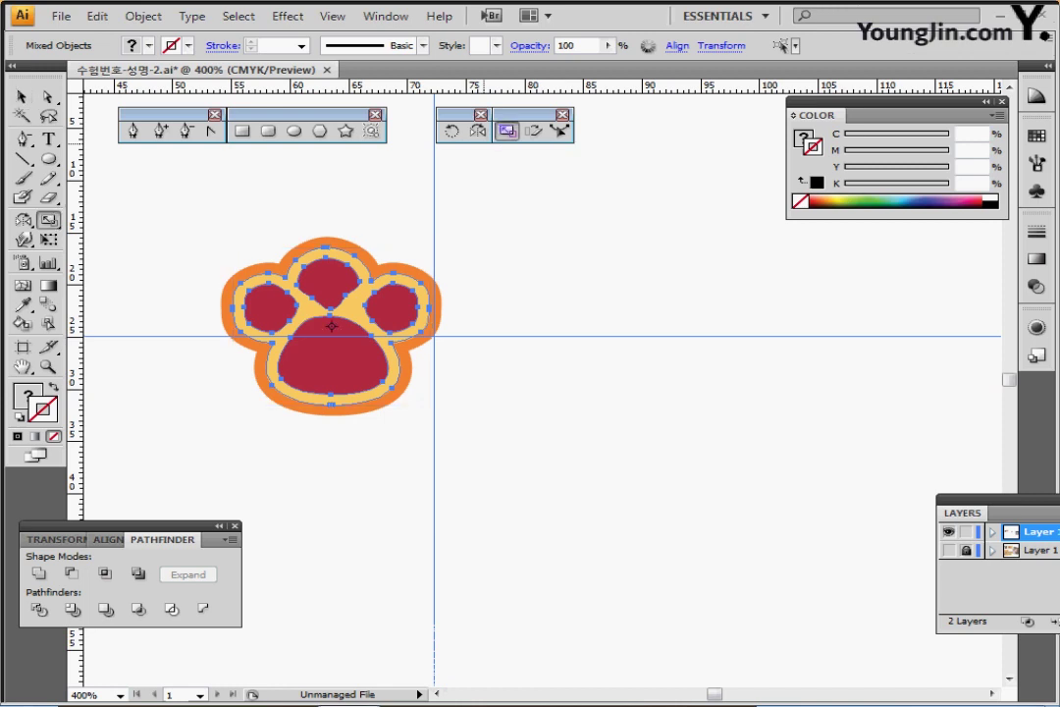
key("Return")
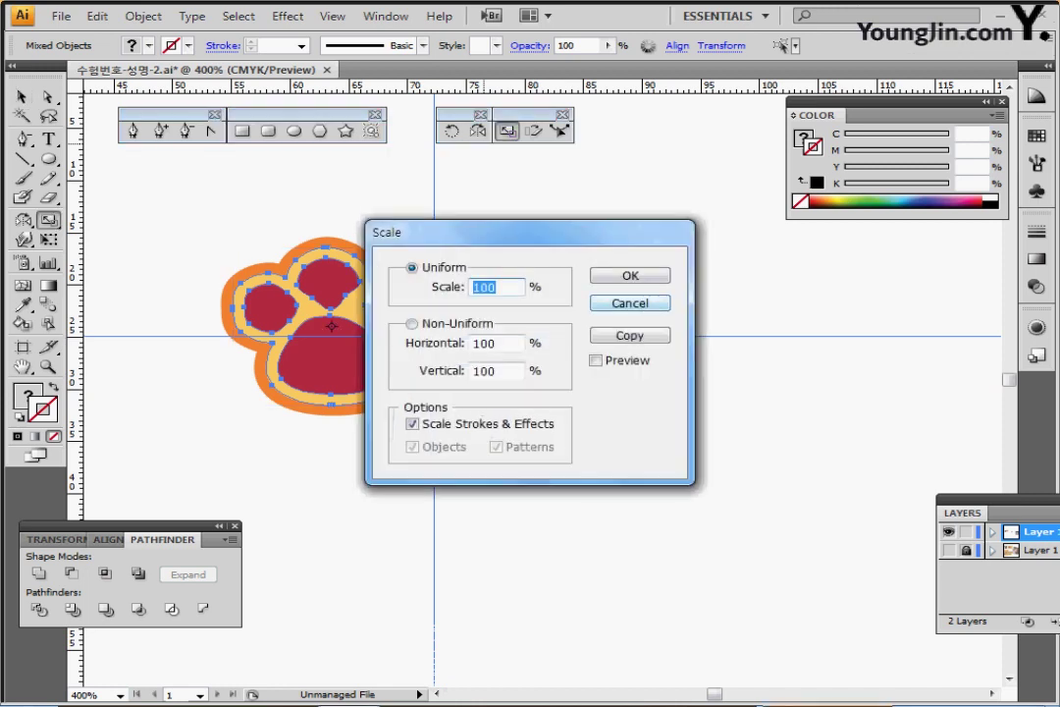
type("80")
left_click(630, 336)
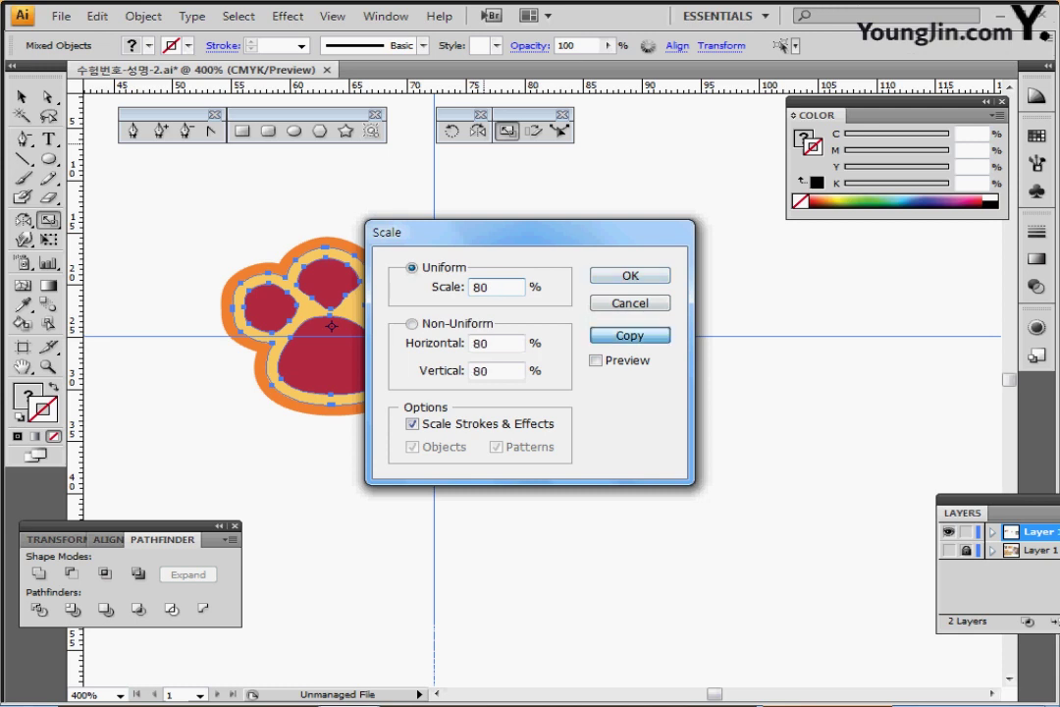
- Move the smaller paw copy to the right of the original and tilt it clockwise
left_click_drag(372, 342, 581, 379)
left_click_drag(332, 326, 531, 361)
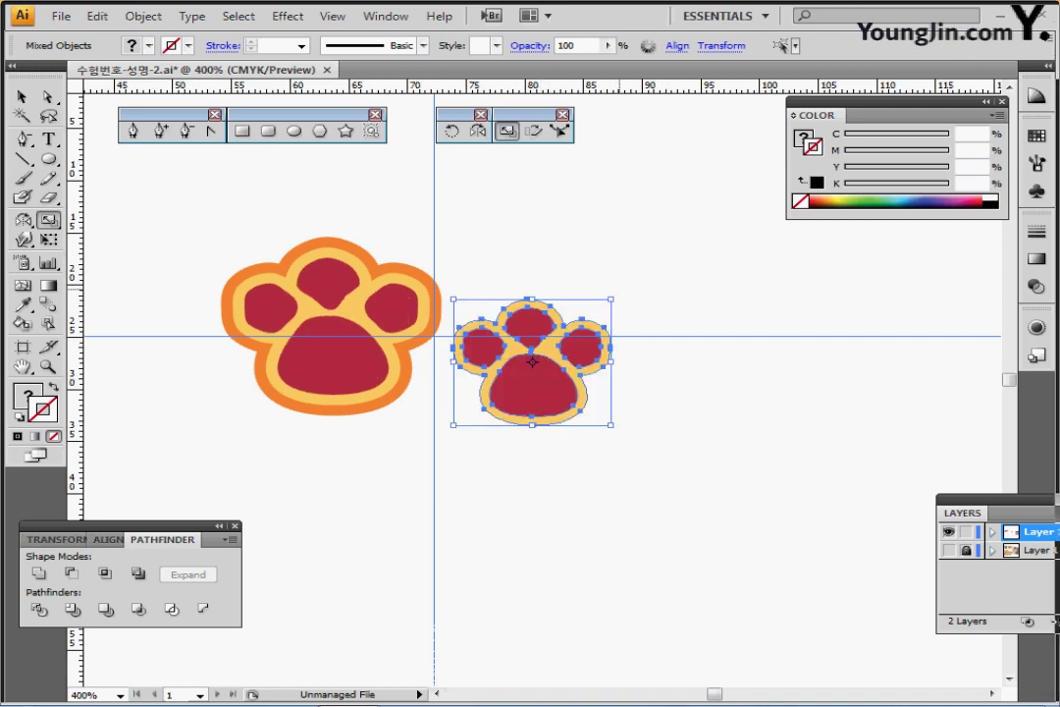
left_click_drag(618, 291, 640, 321)
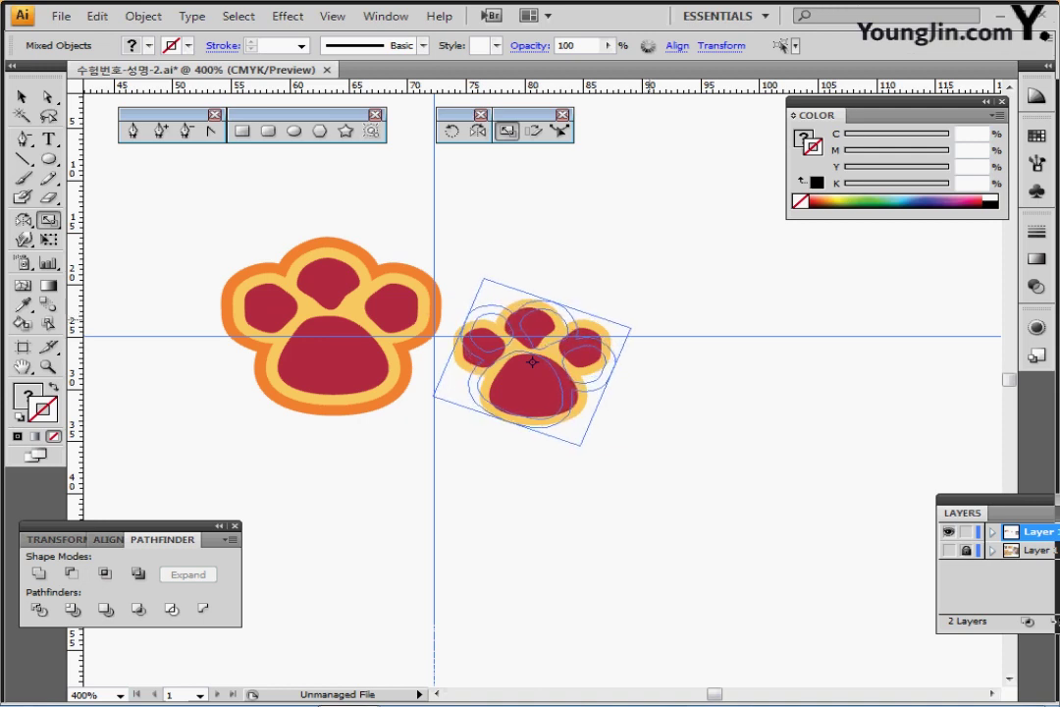
left_click_drag(640, 321, 640, 321)
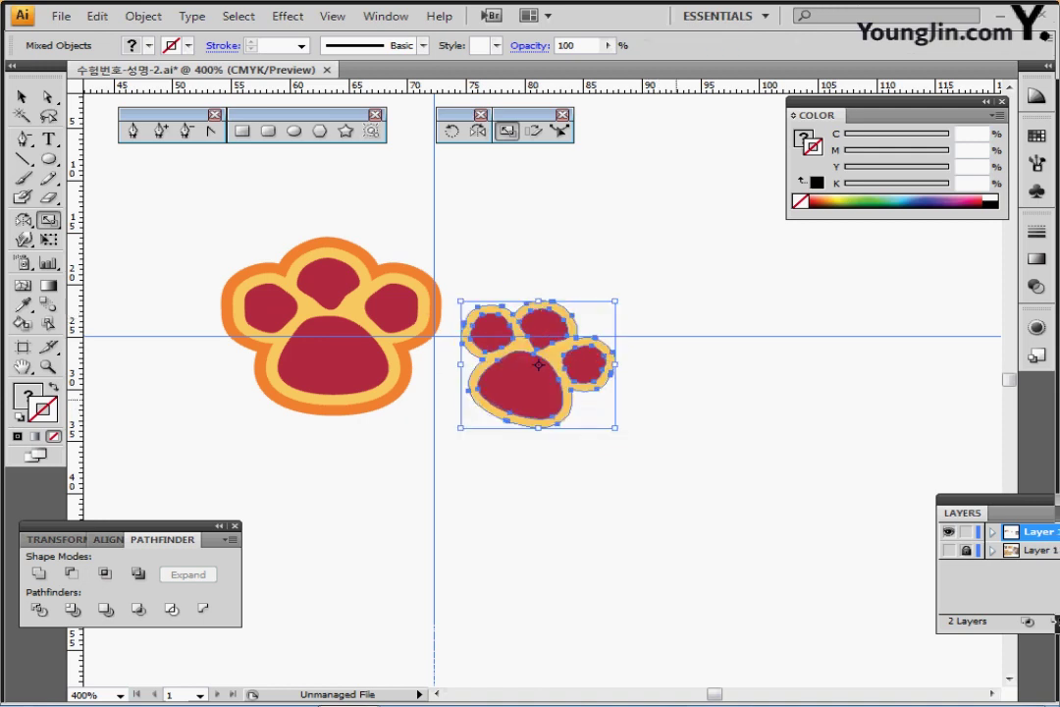
- Recolour all four red pads of the small paw with the orange swatch's colour
left_click(668, 472, "ctrl")
left_click(531, 377, "ctrl")
left_click(518, 367)
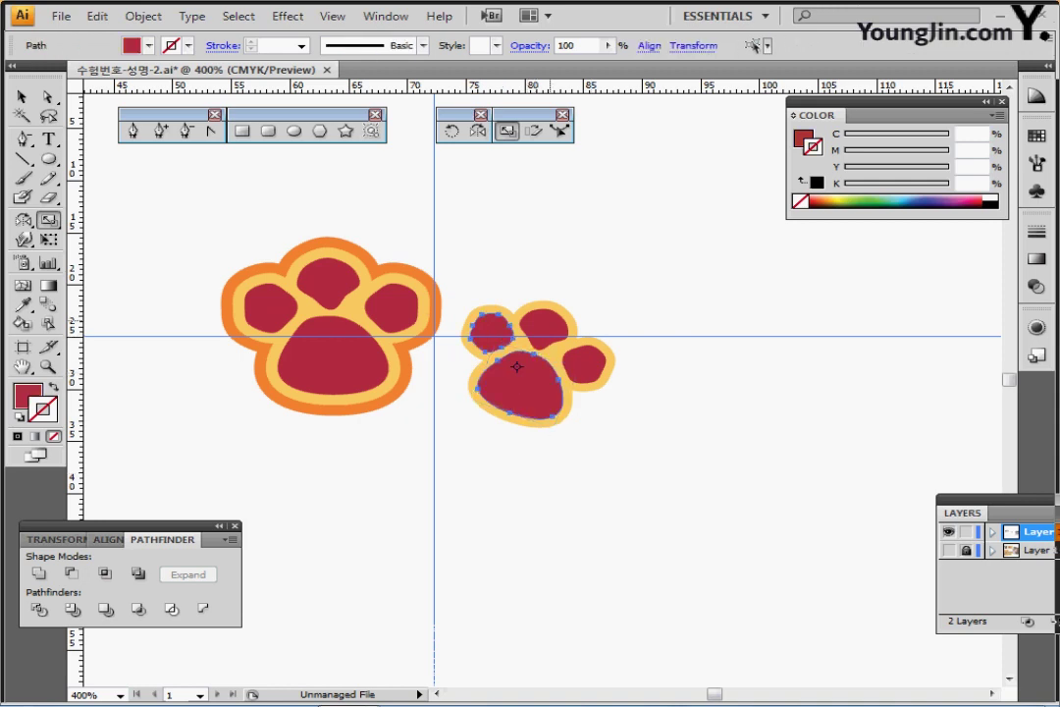
left_click(584, 365, "ctrl+shift")
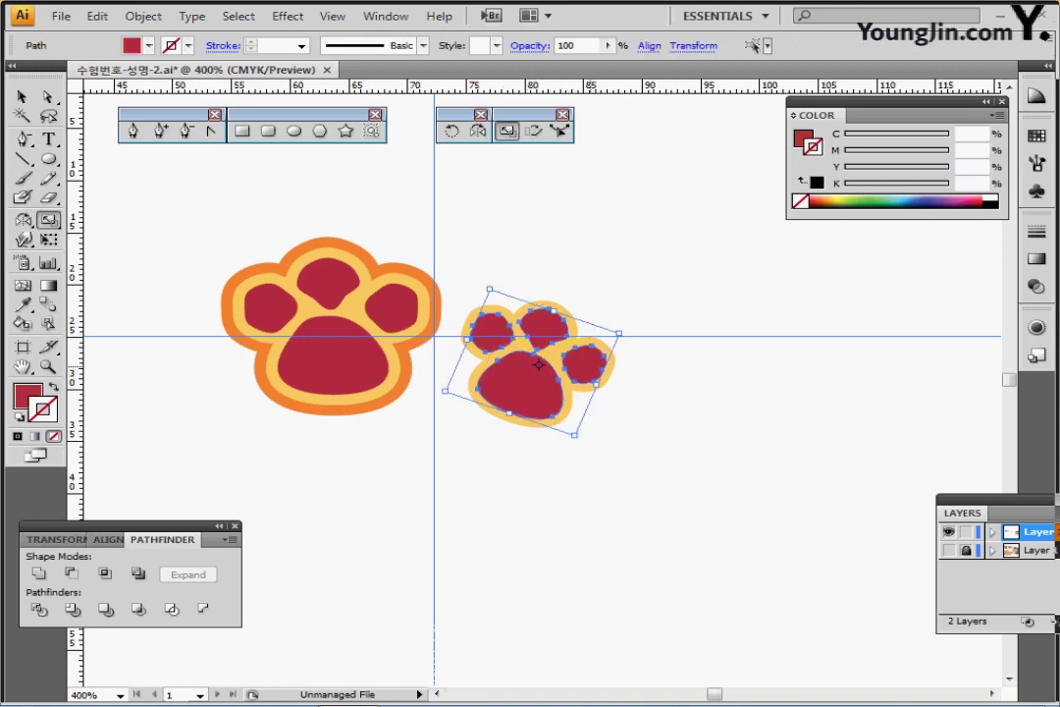
left_click(596, 279, "ctrl+alt")
left_click_drag(521, 308, 540, 297)
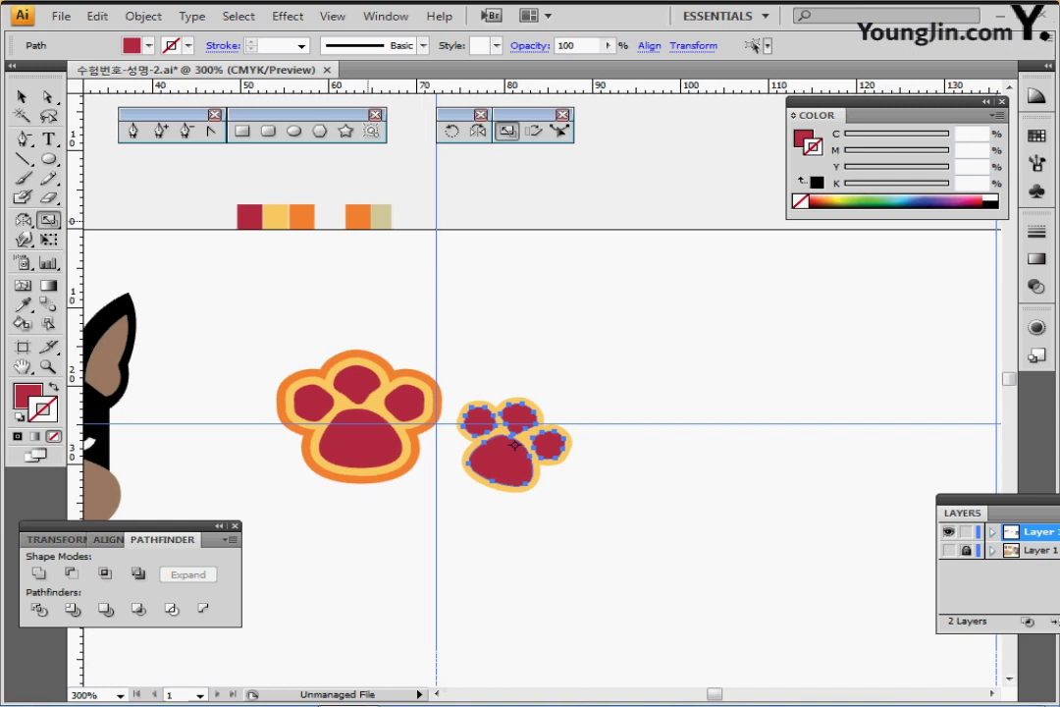
key("i")
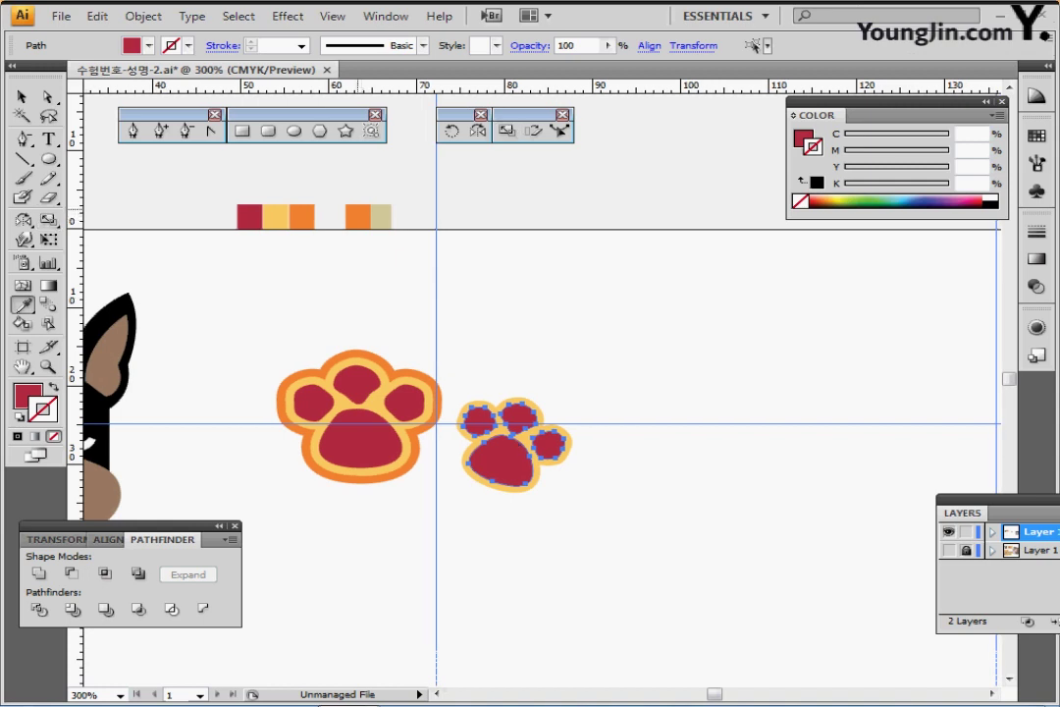
left_click(361, 216)
- Rotate the whole large paw, including its yellow and orange outlines, by -80°
left_click(577, 317, "ctrl")
left_click_drag(577, 316, 596, 262)
left_click_drag(650, 290, 538, 428)
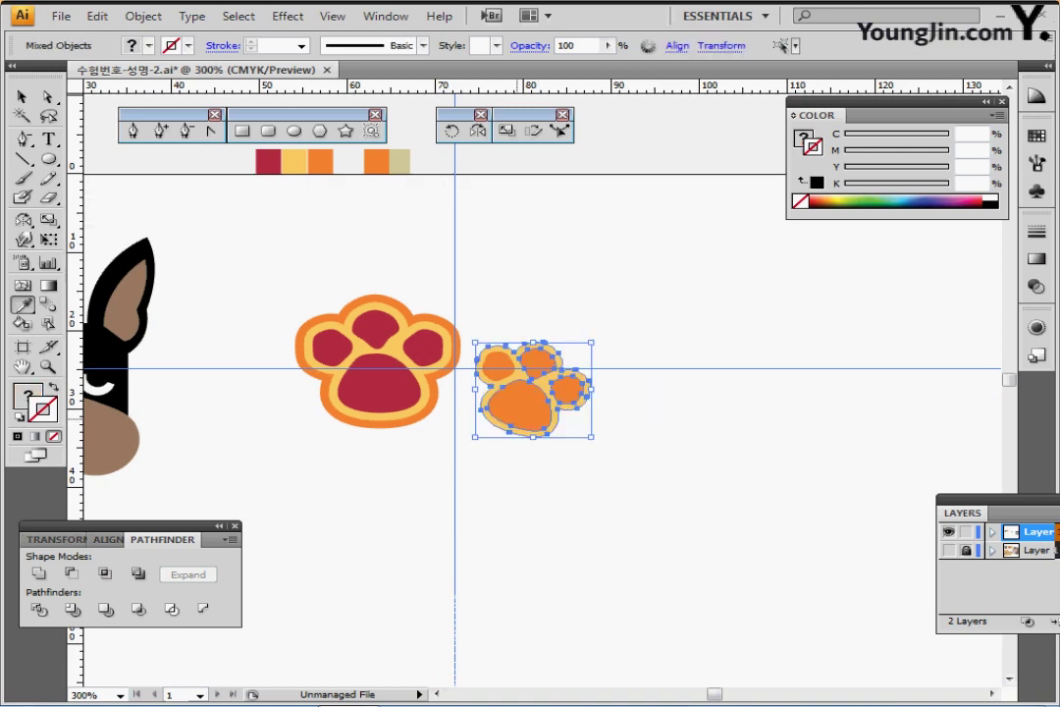
left_click(465, 295, "ctrl")
left_click_drag(267, 273, 430, 439)
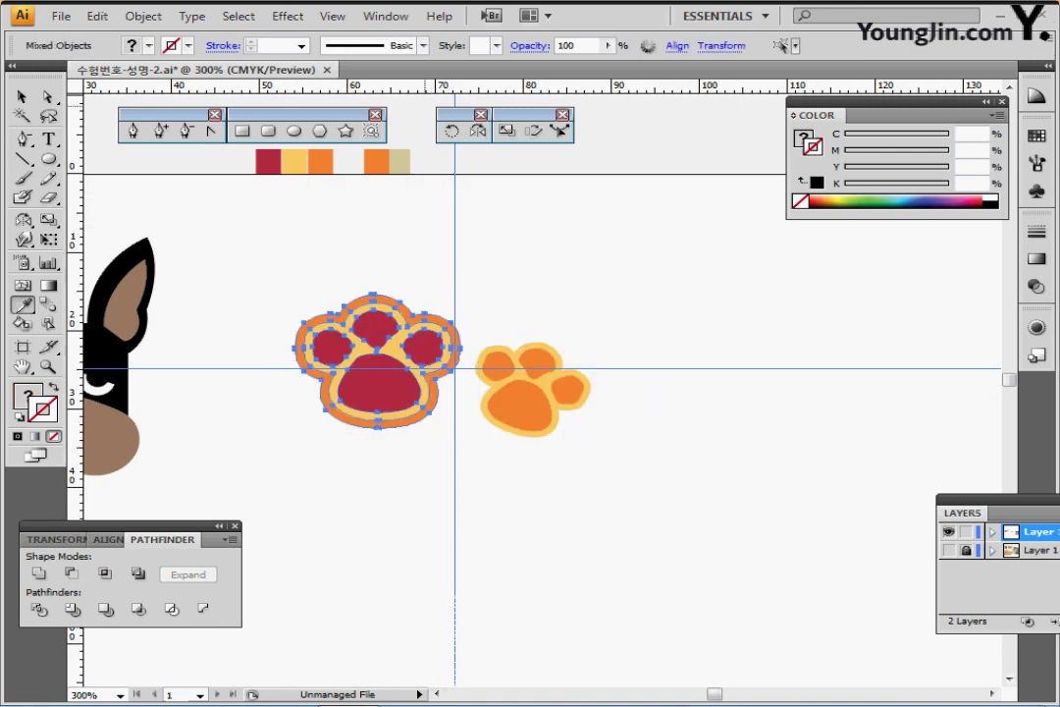
double_click(450, 131)
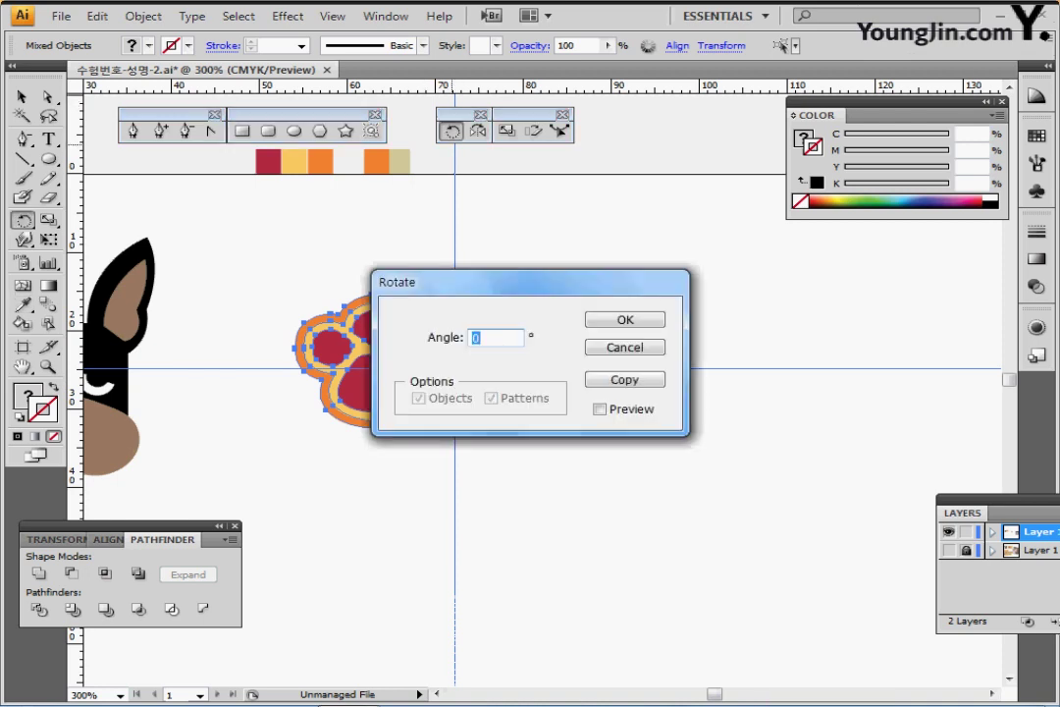
type("-80")
key("Return")
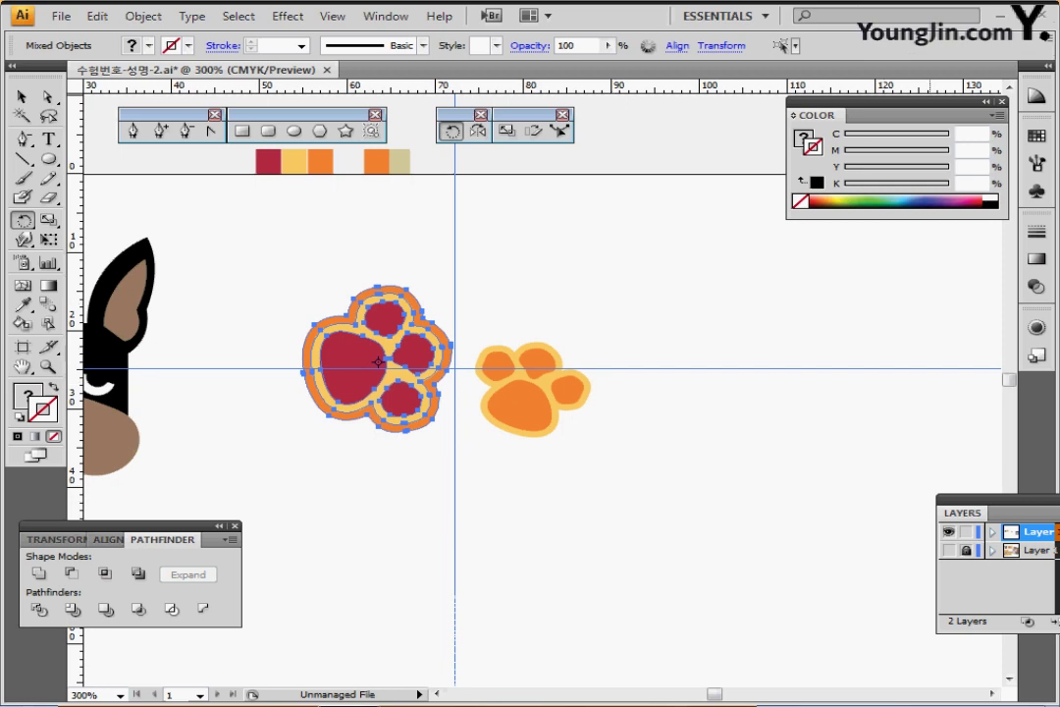
- In Outline view with the template layer shown, nudge the small paw left until it lines up with the template's small paw
key("ctrl+y")
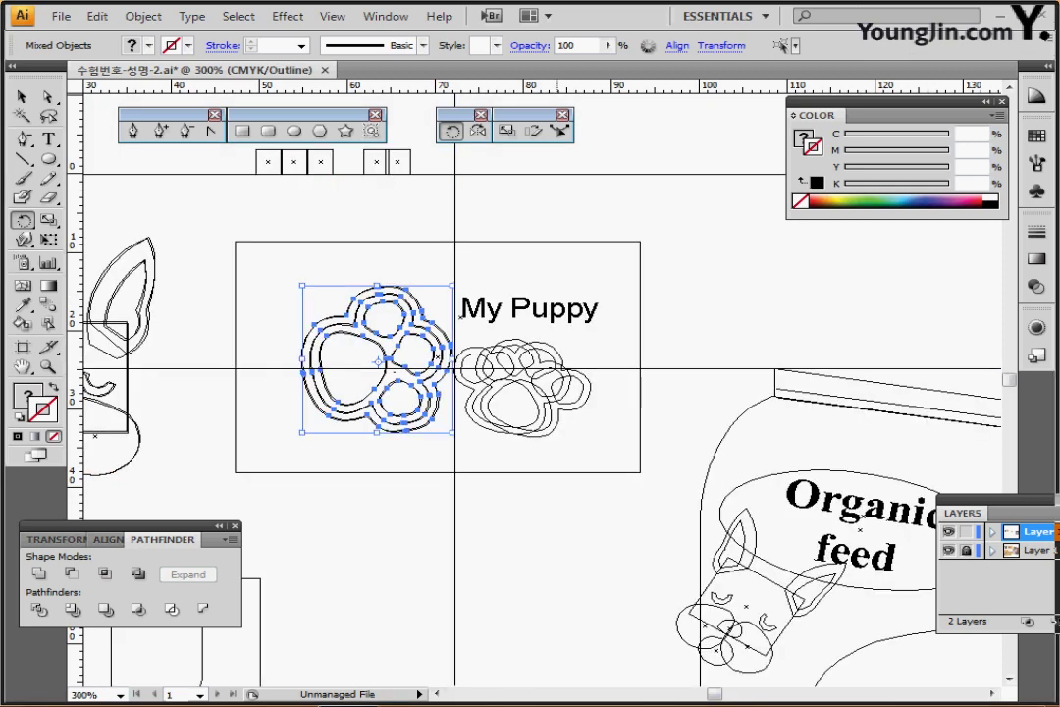
left_click(542, 349)
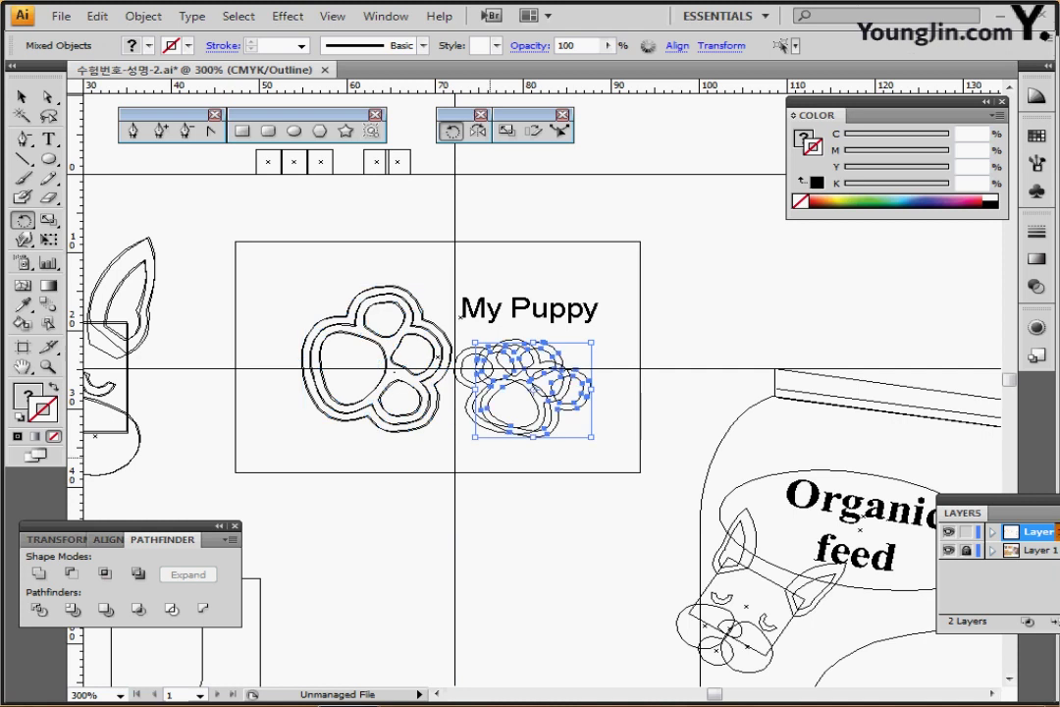
left_click_drag(490, 458, 517, 374)
key("Left")
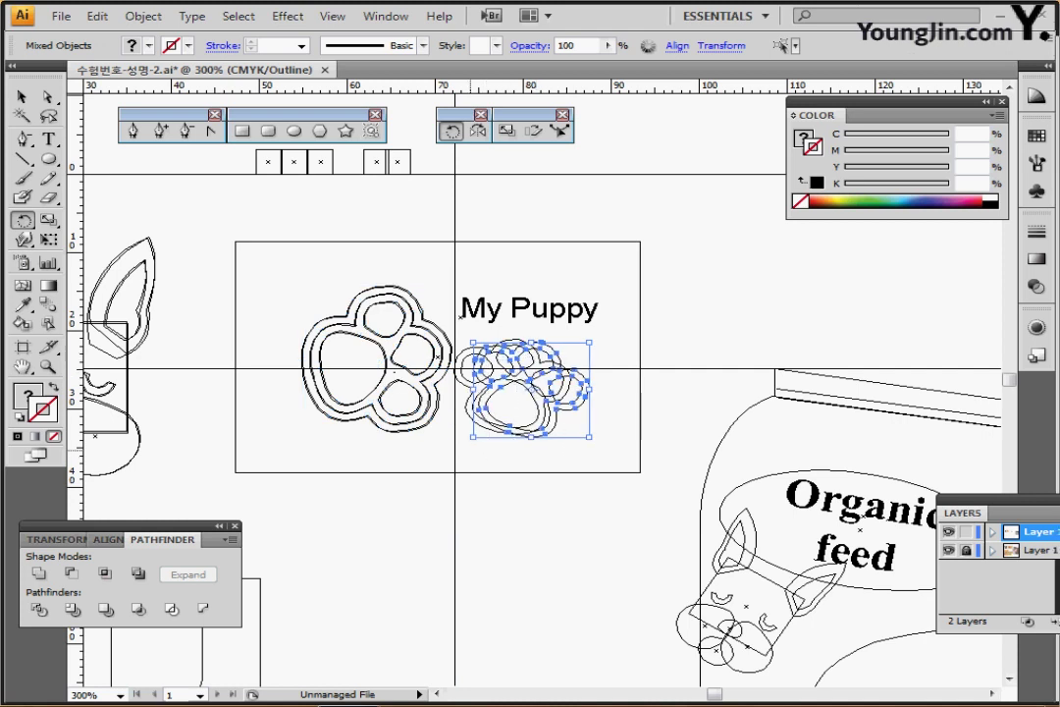
key("Left")
key("Left")
key("Left")
key("Left")
key("Left")
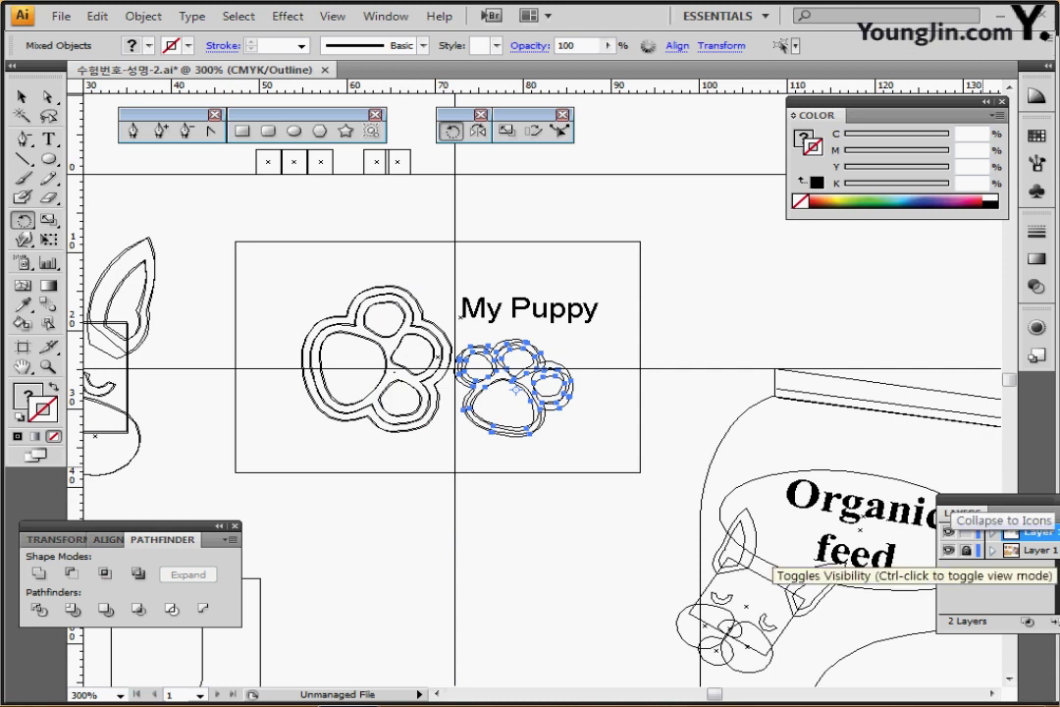
left_click(678, 416, "ctrl")
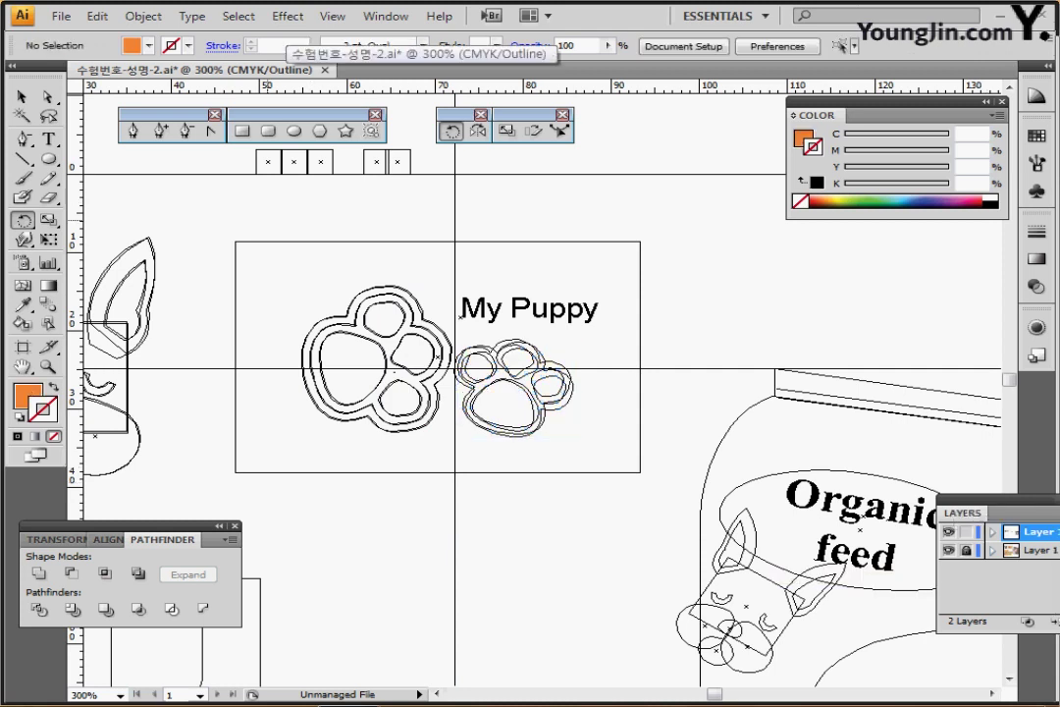
- Draw a rectangle filled with the beige swatch's colour, tracing the template frame around the paws and the My Puppy text
left_click_drag(388, 204, 402, 167)
left_click(416, 165, "ctrl")
left_click(421, 198, "ctrl")
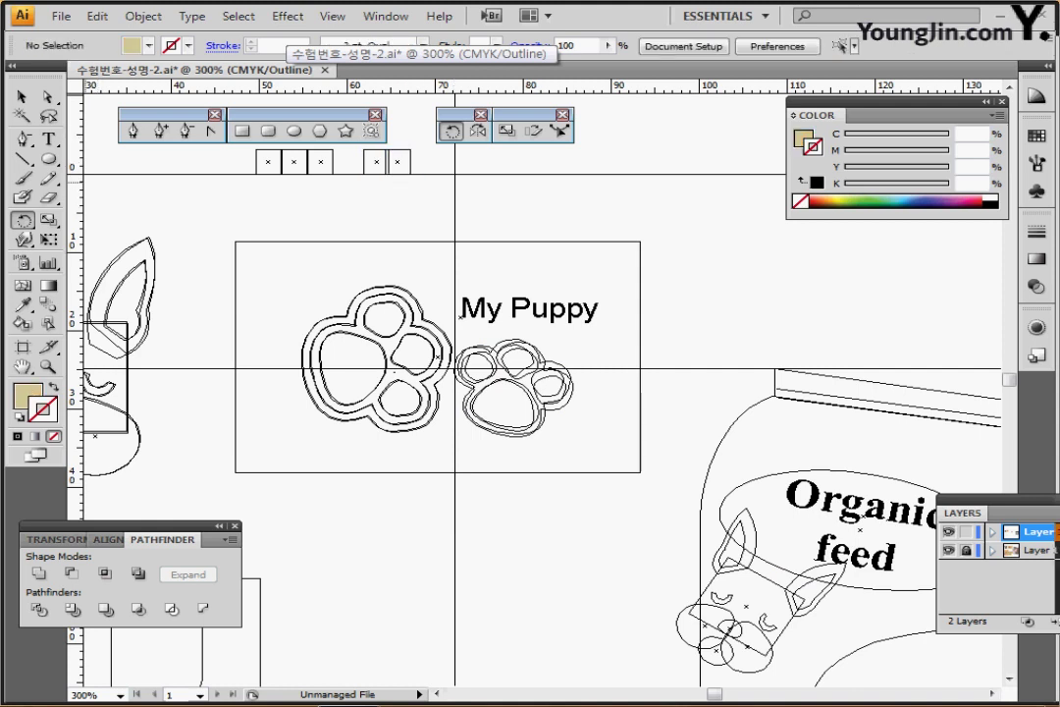
key("m")
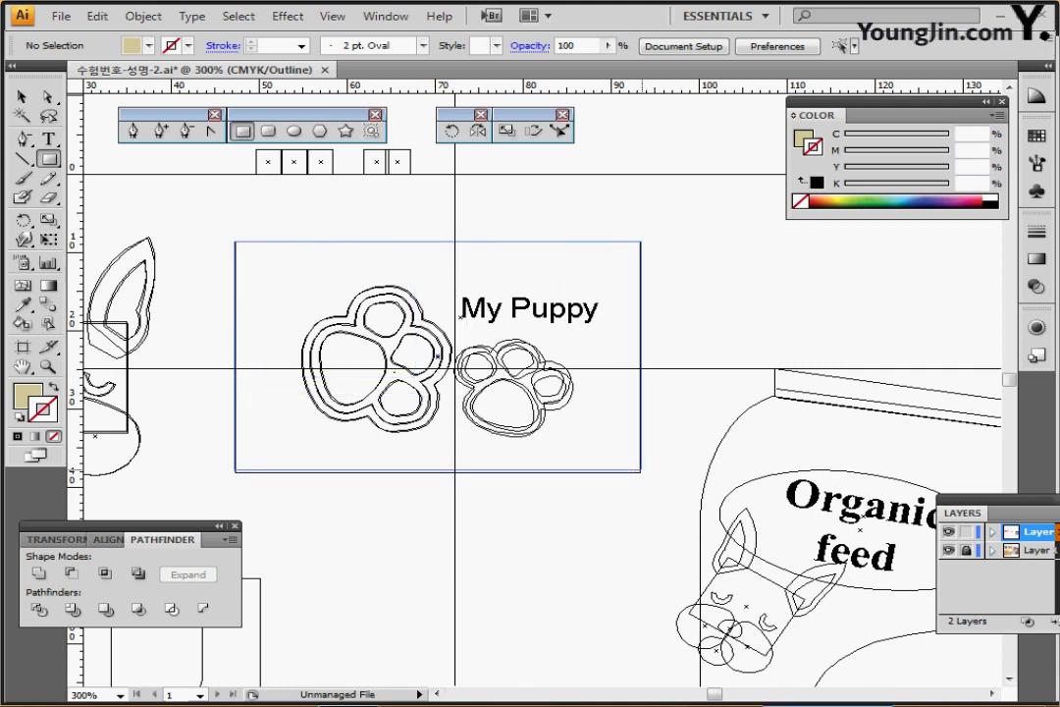
left_click_drag(639, 471, 638, 470)
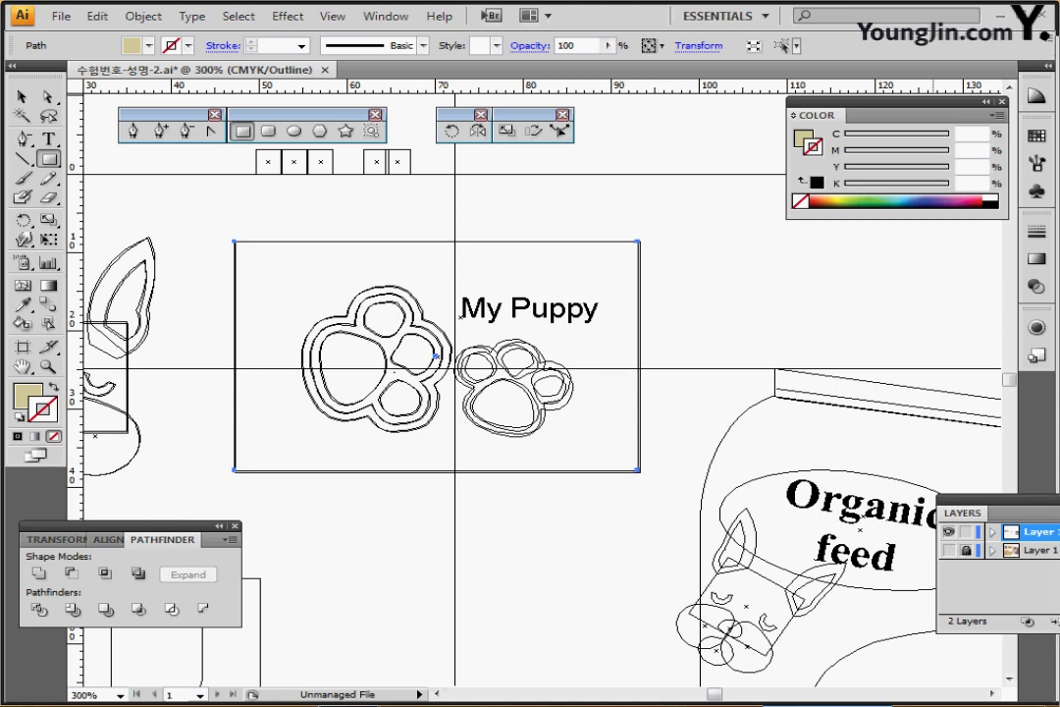
- With the template layer hidden and Preview view restored, send the beige rectangle behind both paws
left_click(948, 551)
key("ctrl+y")
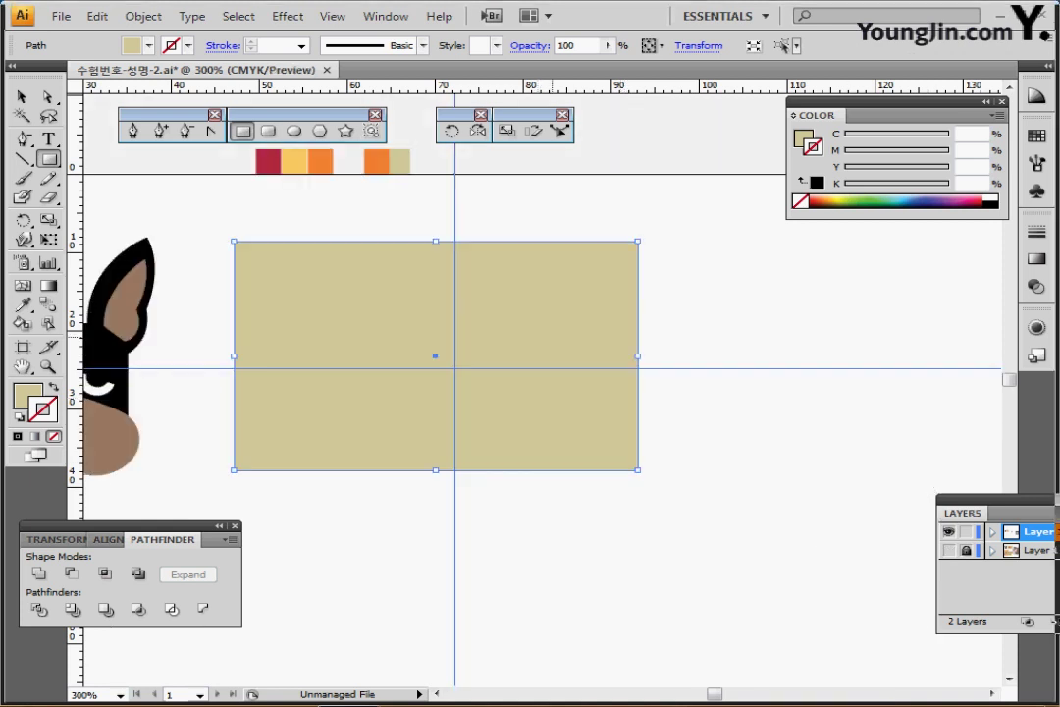
key("ctrl+minus")
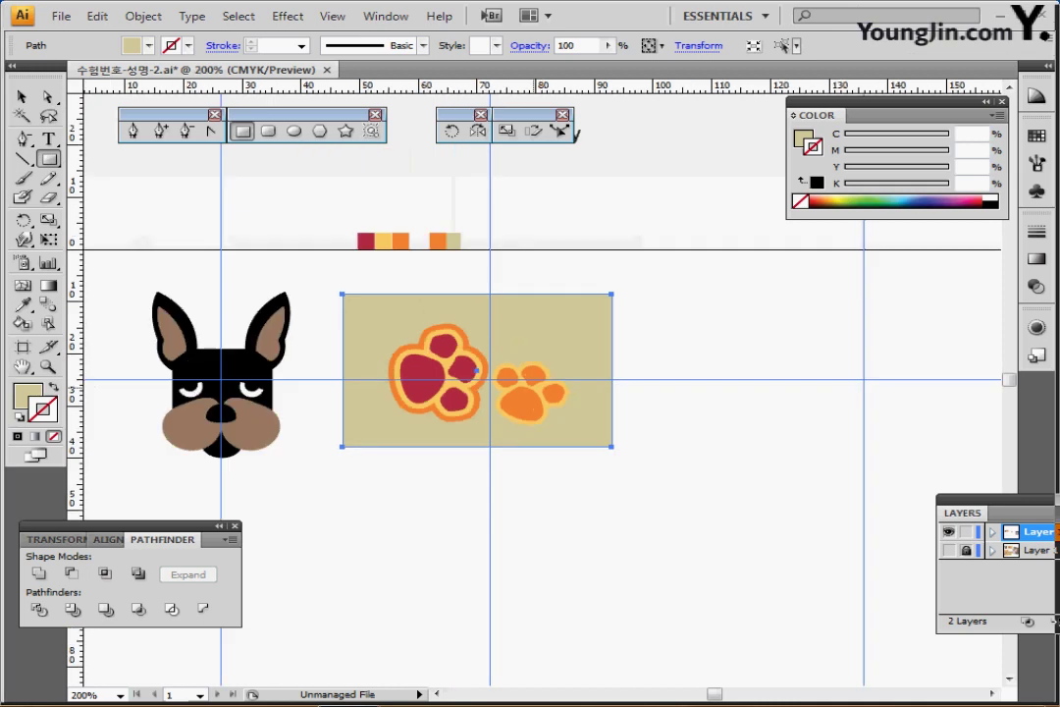
left_click_drag(532, 409, 505, 394)
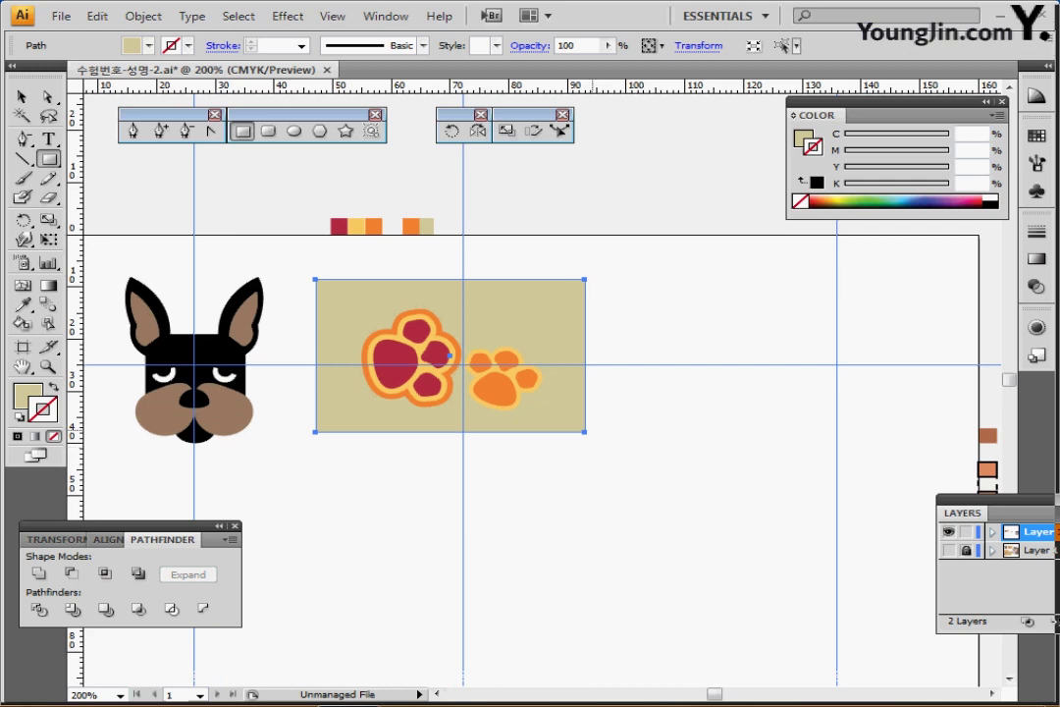
- Move the "My Puppy" text from above the artboard onto the beige rectangle, just above the small paw
left_click_drag(489, 247, 467, 347)
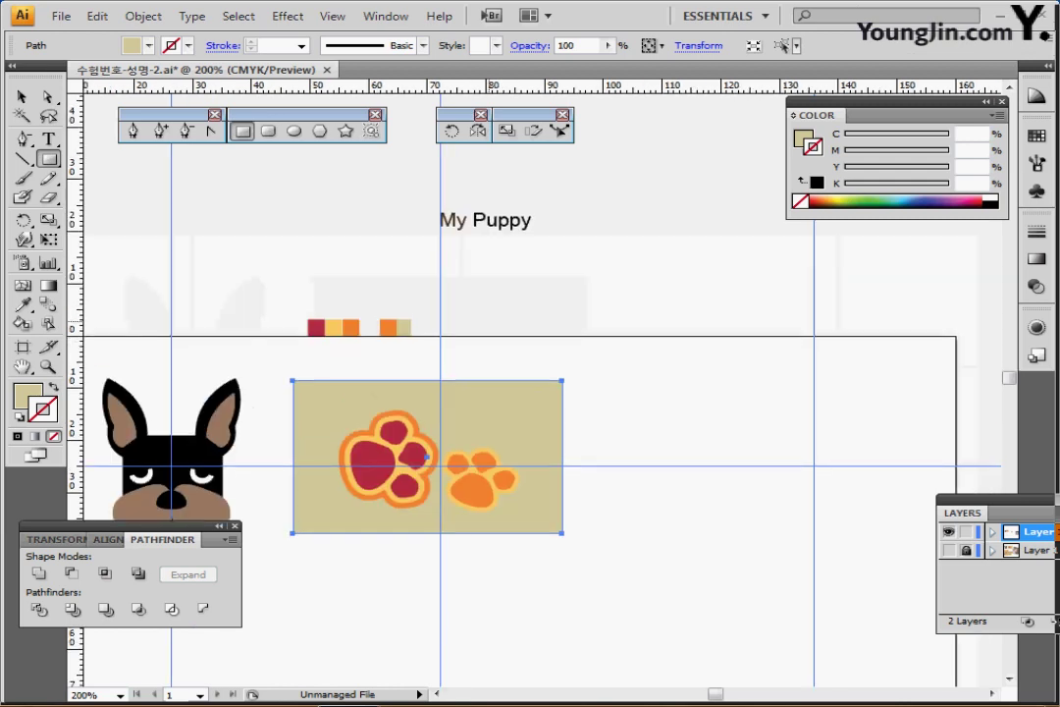
left_click_drag(491, 222, 485, 416)
left_click(474, 466, "ctrl")
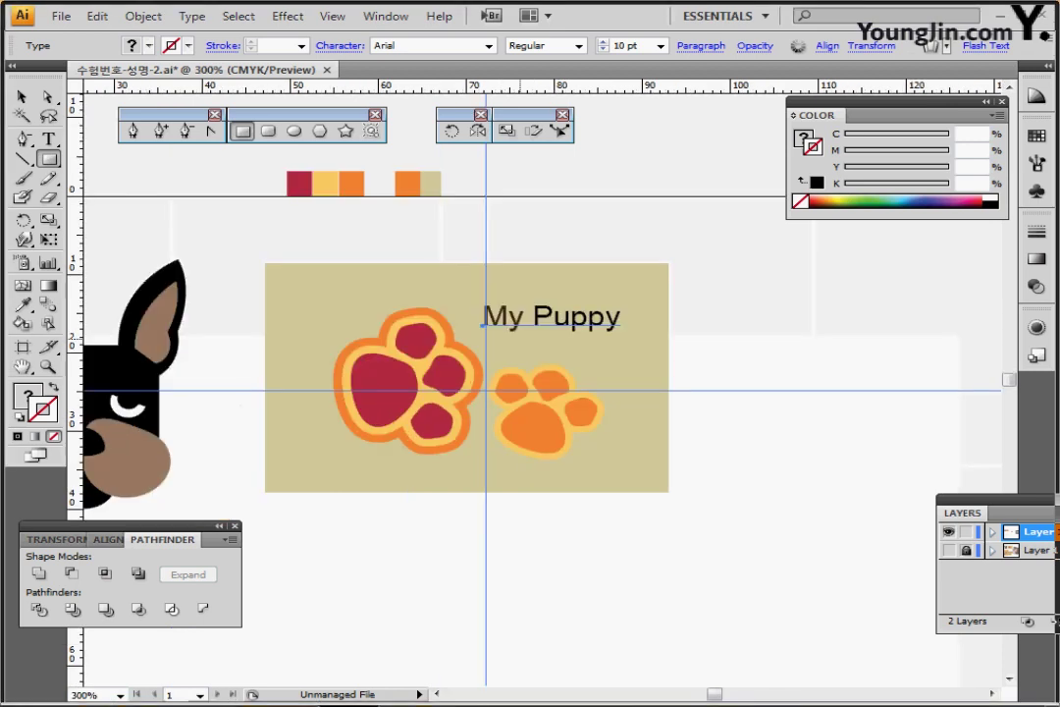
left_click(520, 339, "ctrl")
left_click_drag(563, 385, 560, 359)
scroll(530, 393, "down", 2)
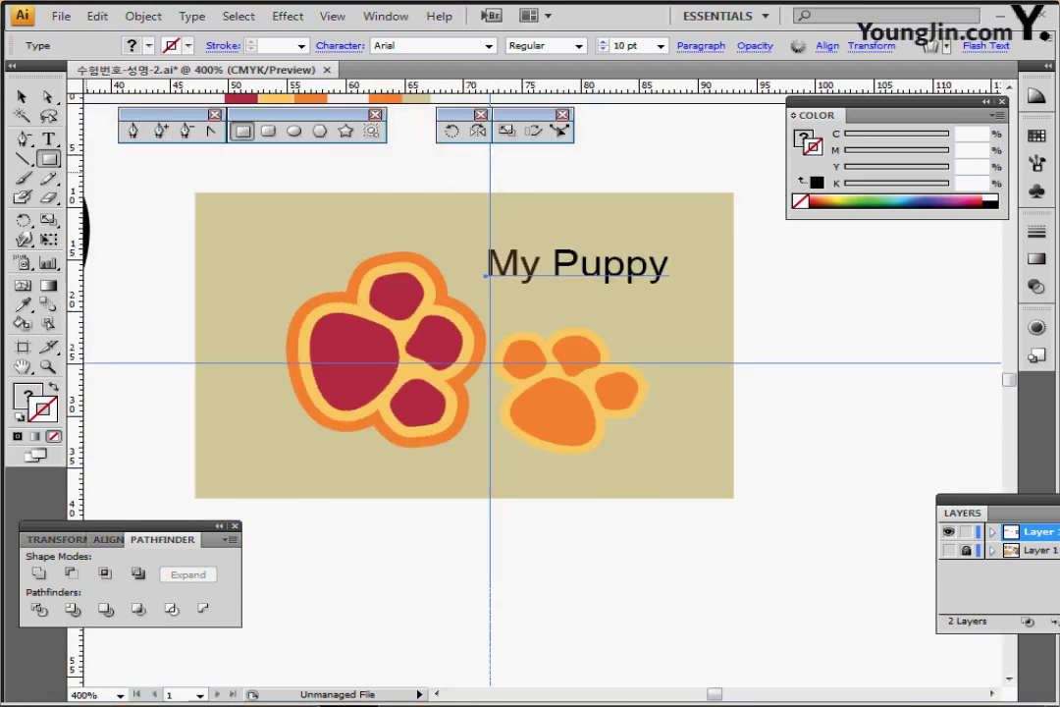
- Check the fill colour of the word "My" in the label text and clear the selection
key("t")
double_click(508, 266)
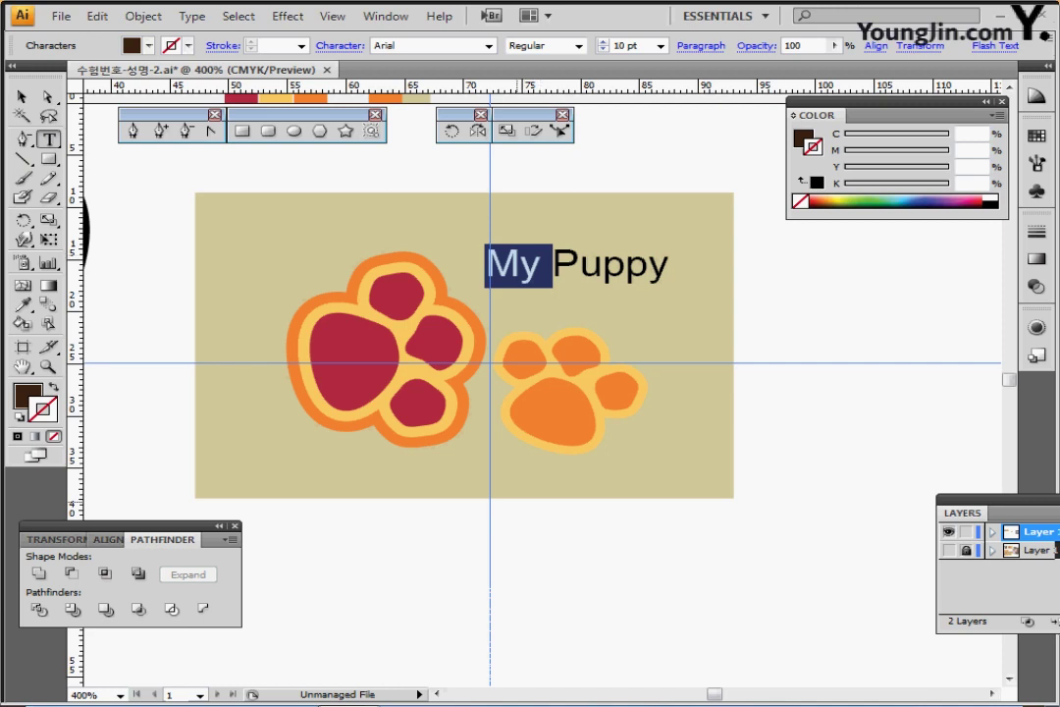
key("ctrl+shift+a")
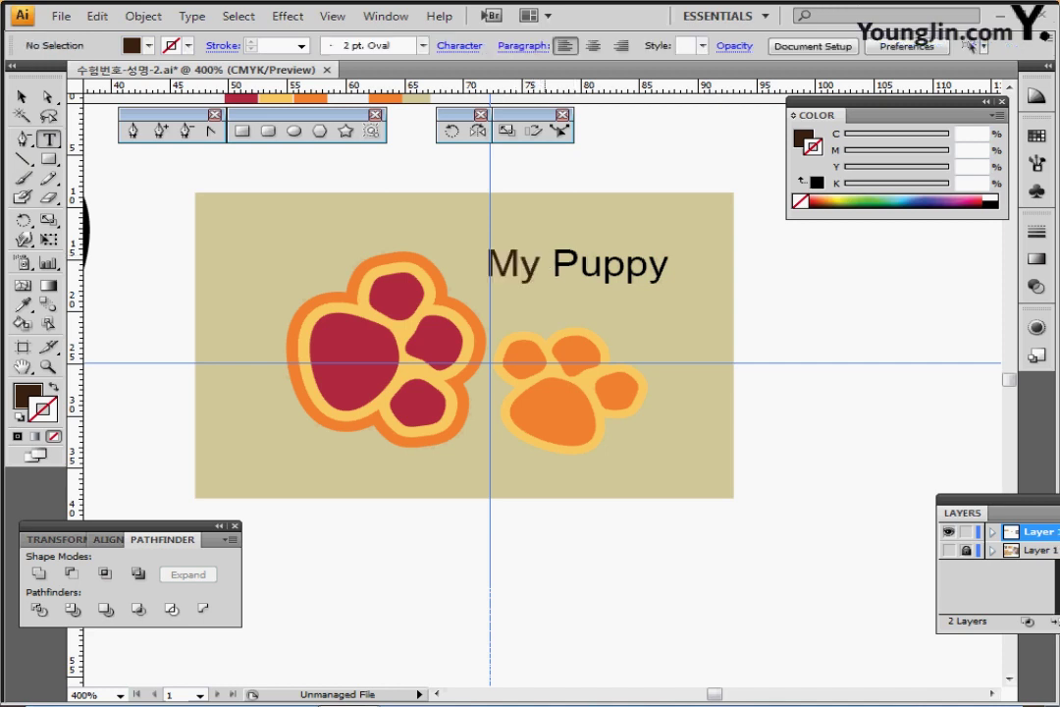
- In Outline view with the template layer shown, move the "My Puppy" text onto the template's text, and restore Preview with the template hidden
key("ctrl+minus")
key("ctrl+y")
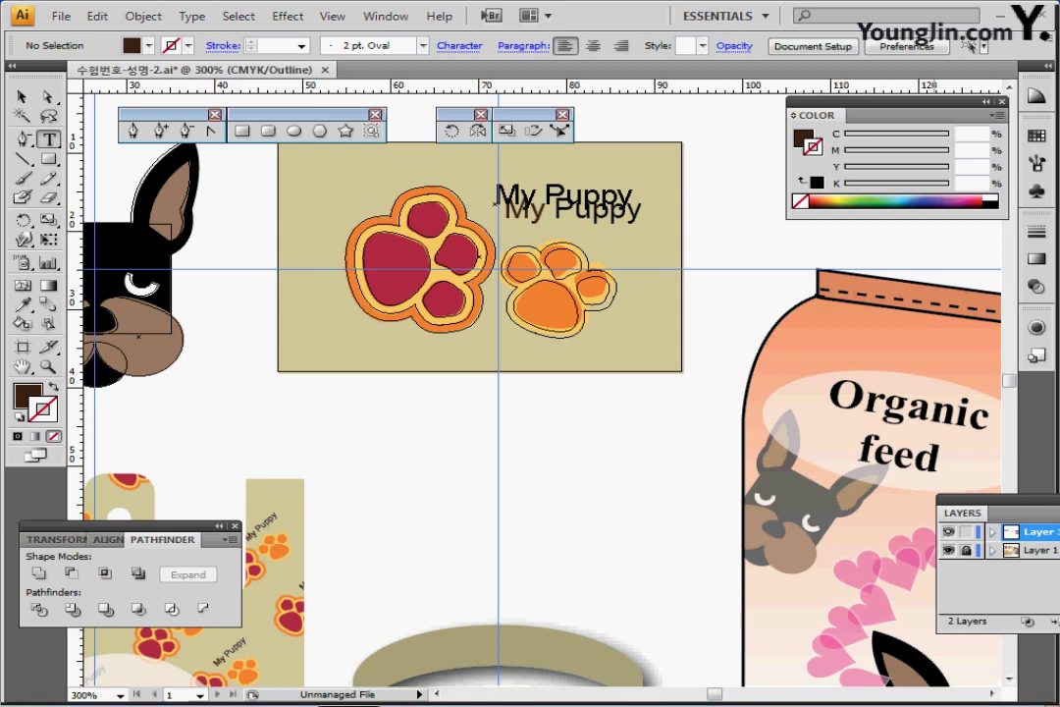
left_click(496, 197)
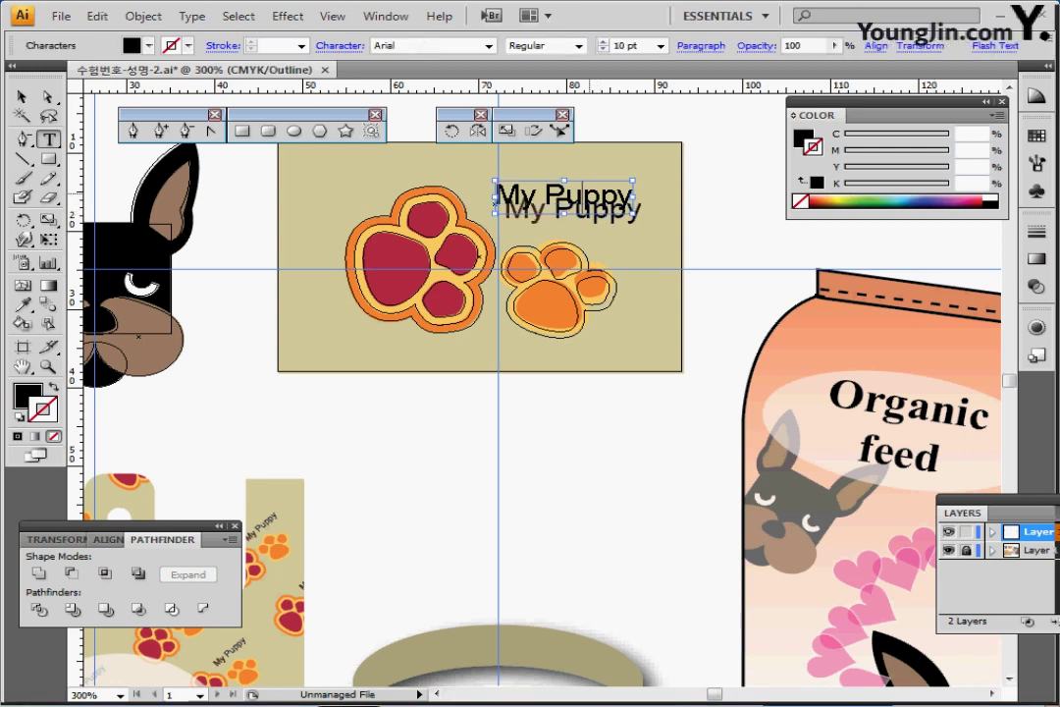
left_click_drag(590, 194, 599, 207)
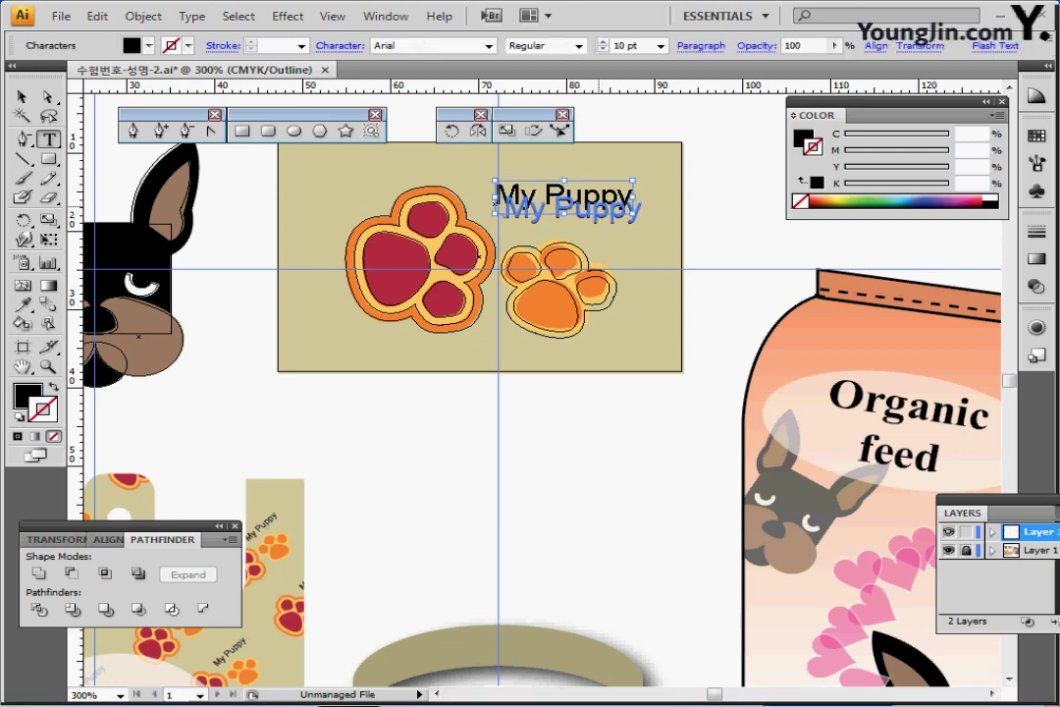
key("Escape")
key("ctrl+y")
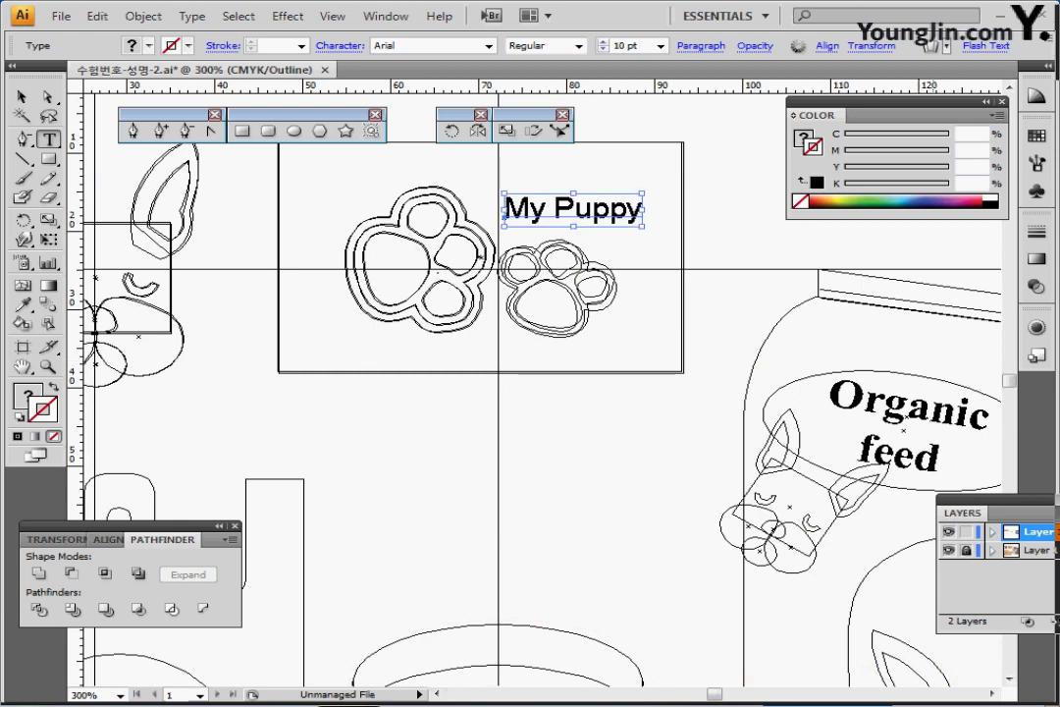
key("ctrl+y")
key("ctrl+minus")
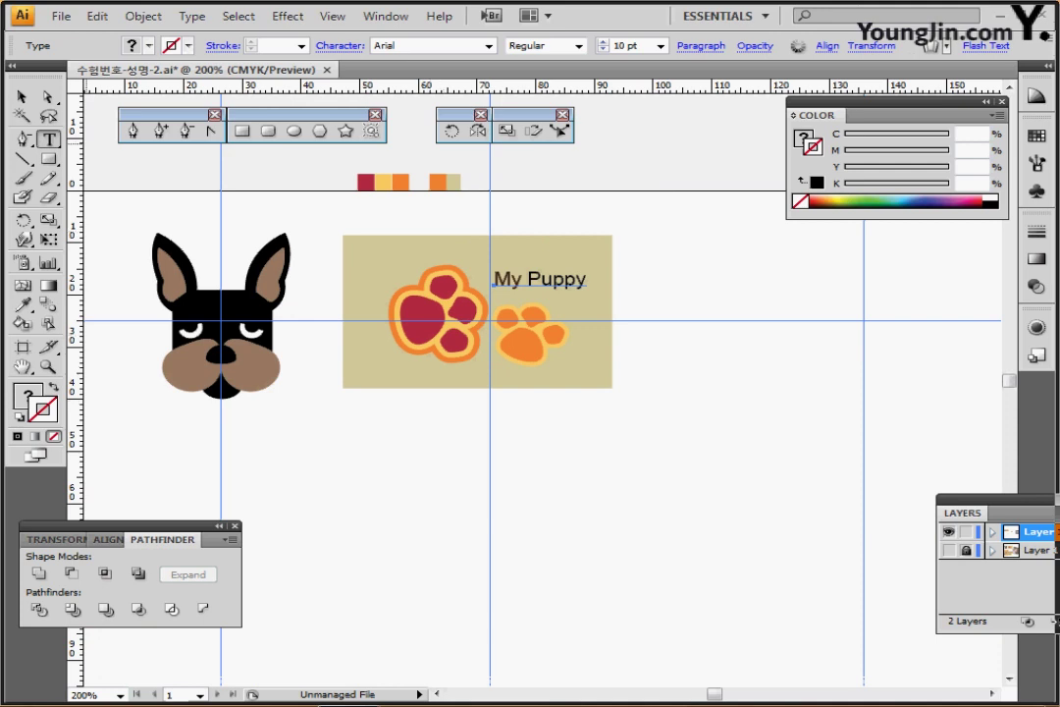
- Define the beige rectangle, both paws and the "My Puppy" text as a pattern swatch named 발가락
left_click(22, 96)
left_click_drag(330, 226, 617, 379)
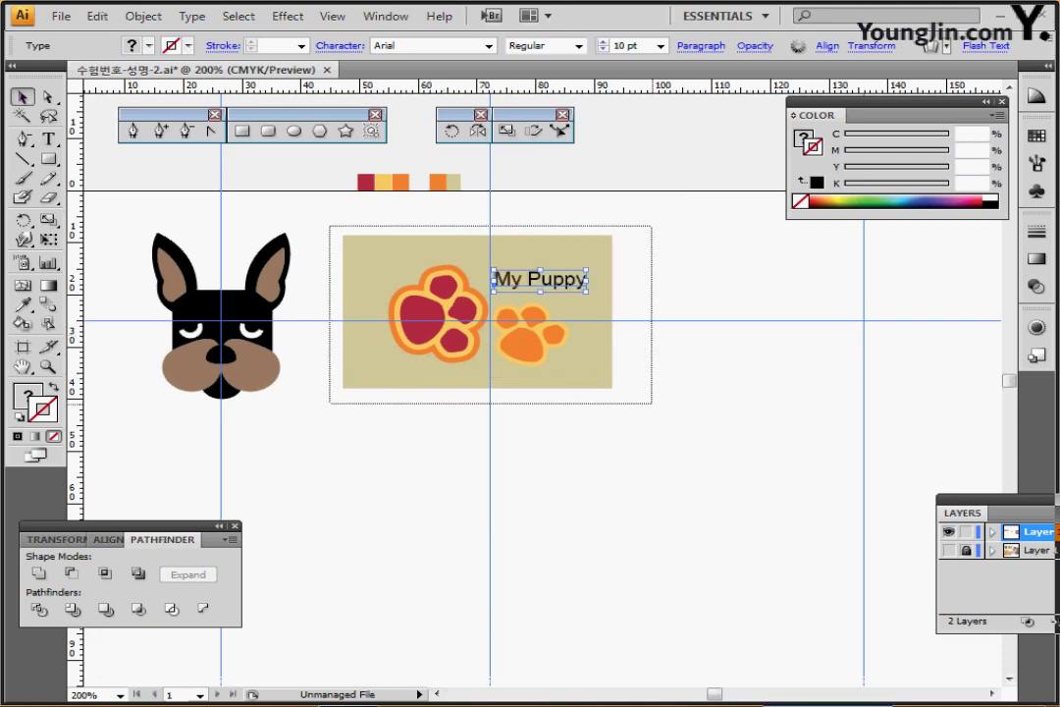
key("ctrl+shift+a")
key("ctrl+a")
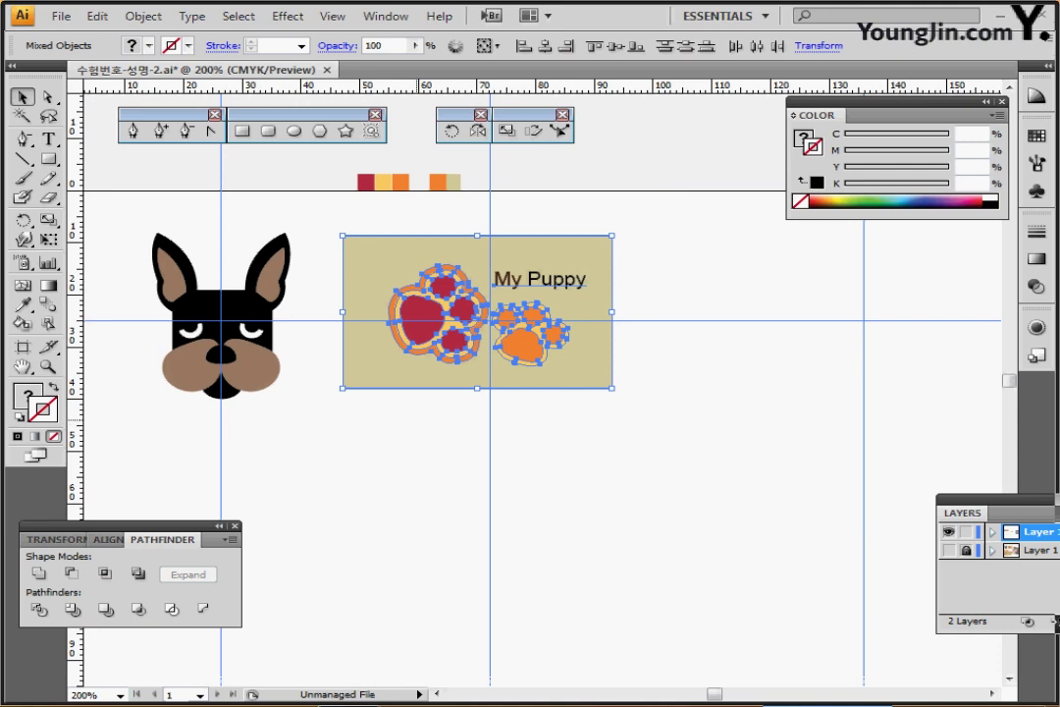
left_click(98, 15)
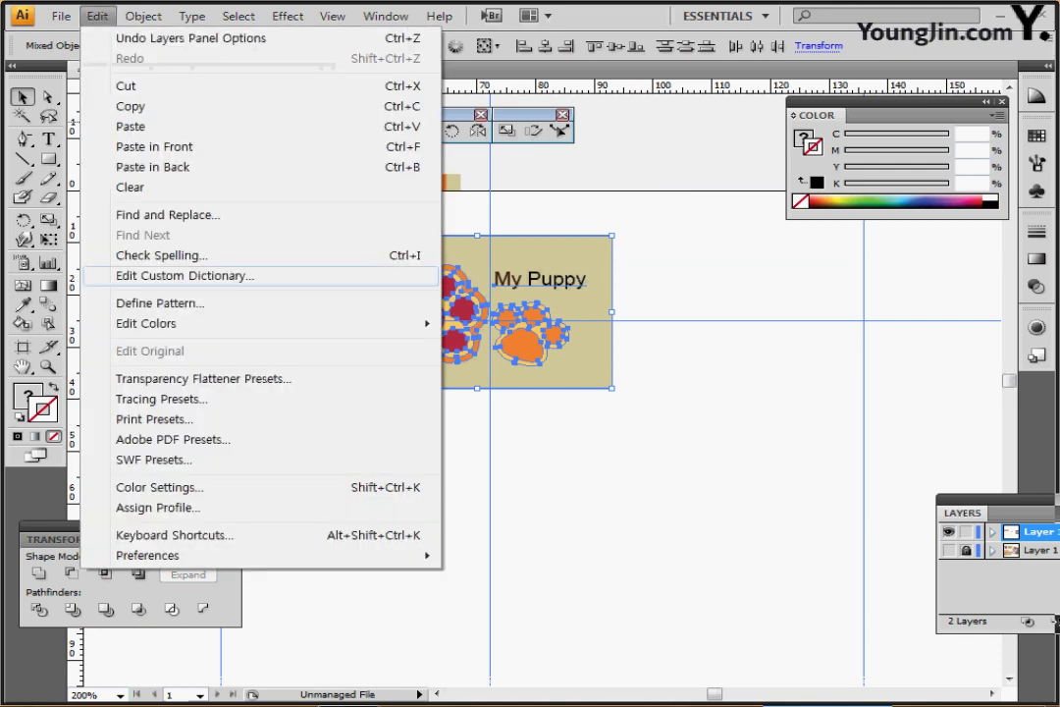
left_click(160, 302)
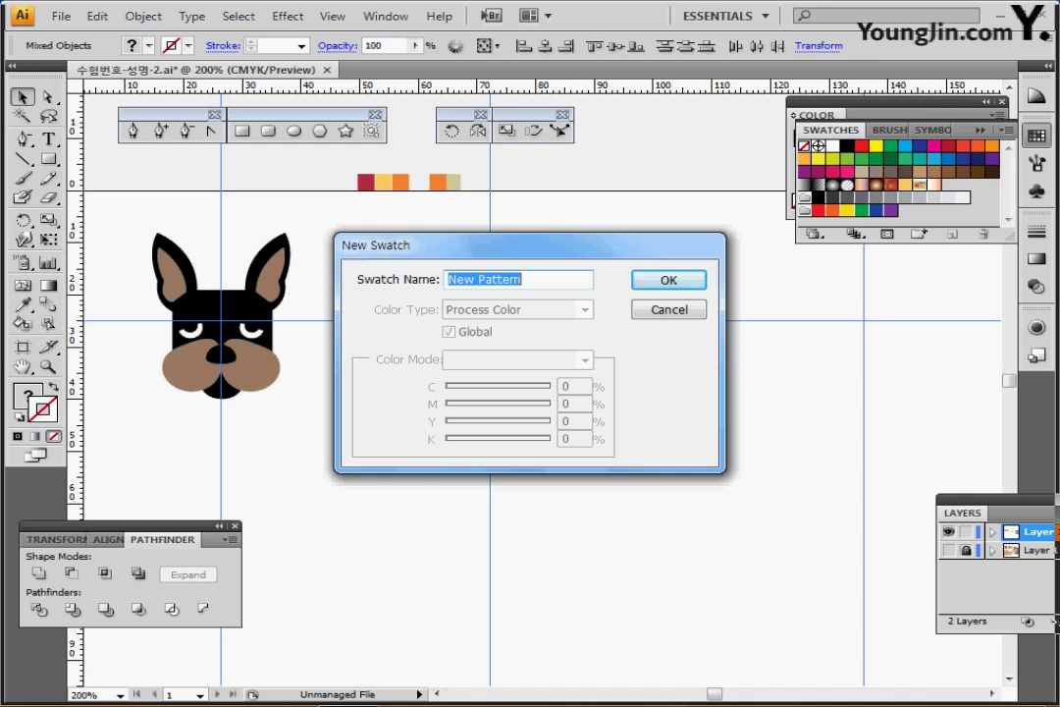
type("밝 ㅏ락")
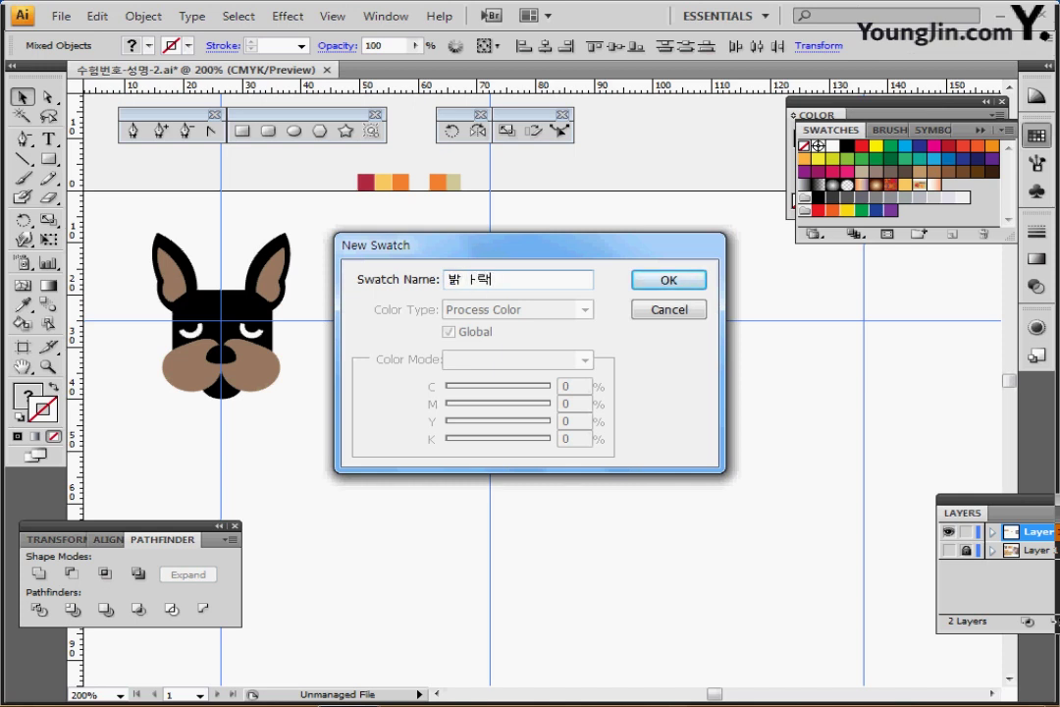
key("BackSpace")
key("BackSpace")
key("BackSpace")
type("발가락")
key("Return")
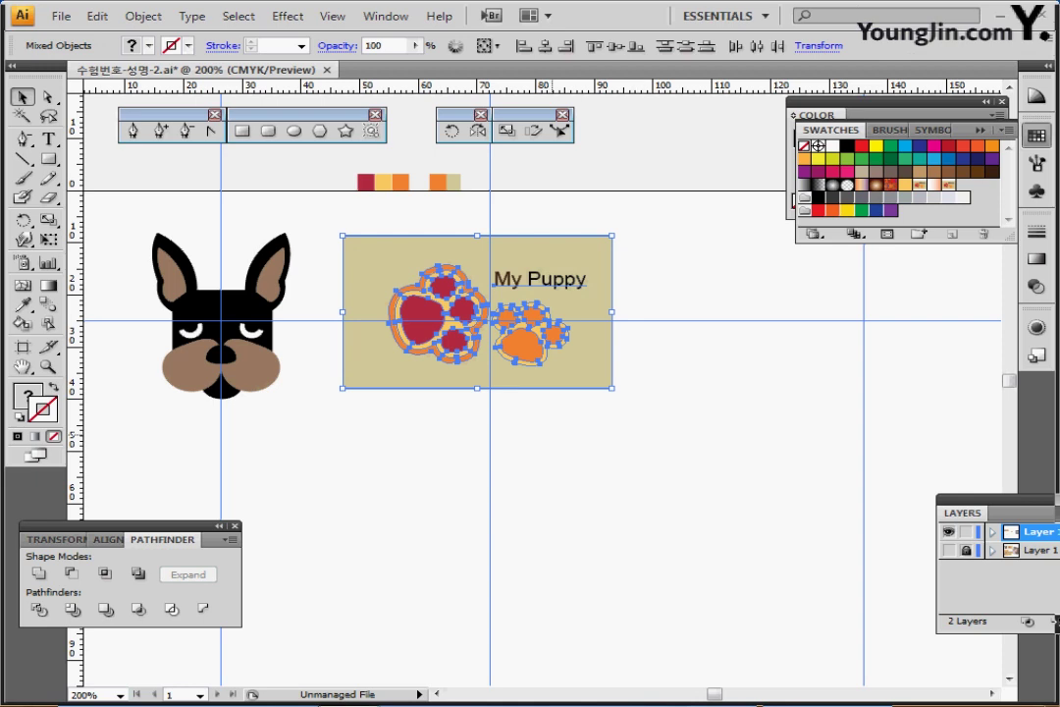
- Create a 42 × 55 mm rectangle with the default white fill and black stroke below the puppy face, centred on its vertical guide
left_click(558, 435)
left_click_drag(561, 424, 593, 198)
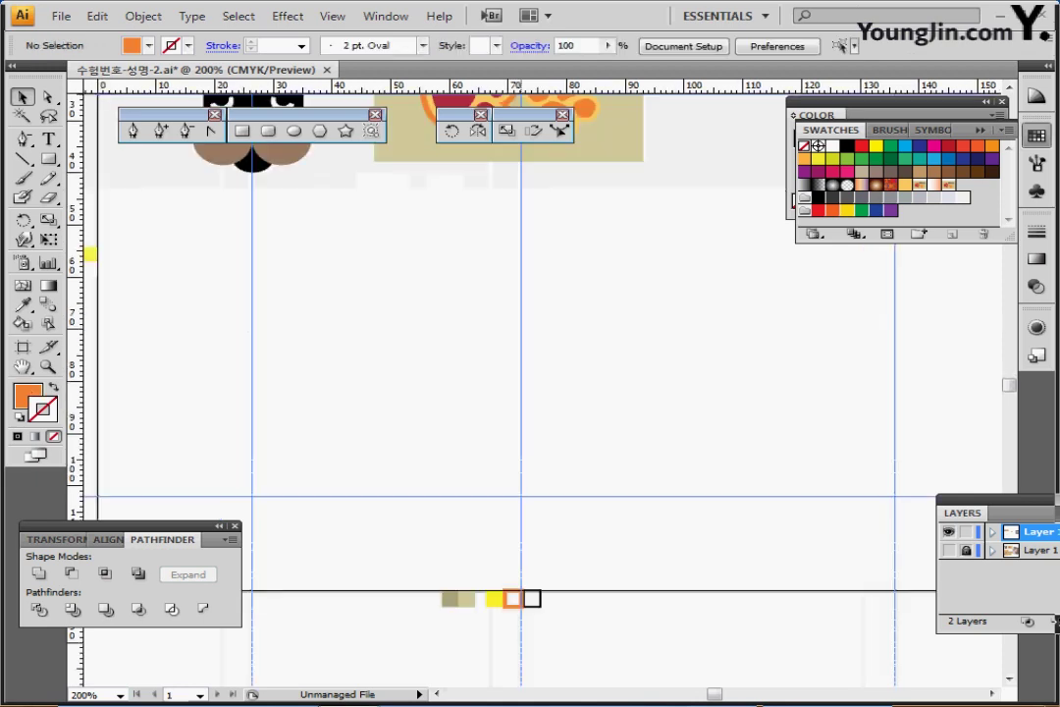
left_click_drag(511, 451, 537, 466)
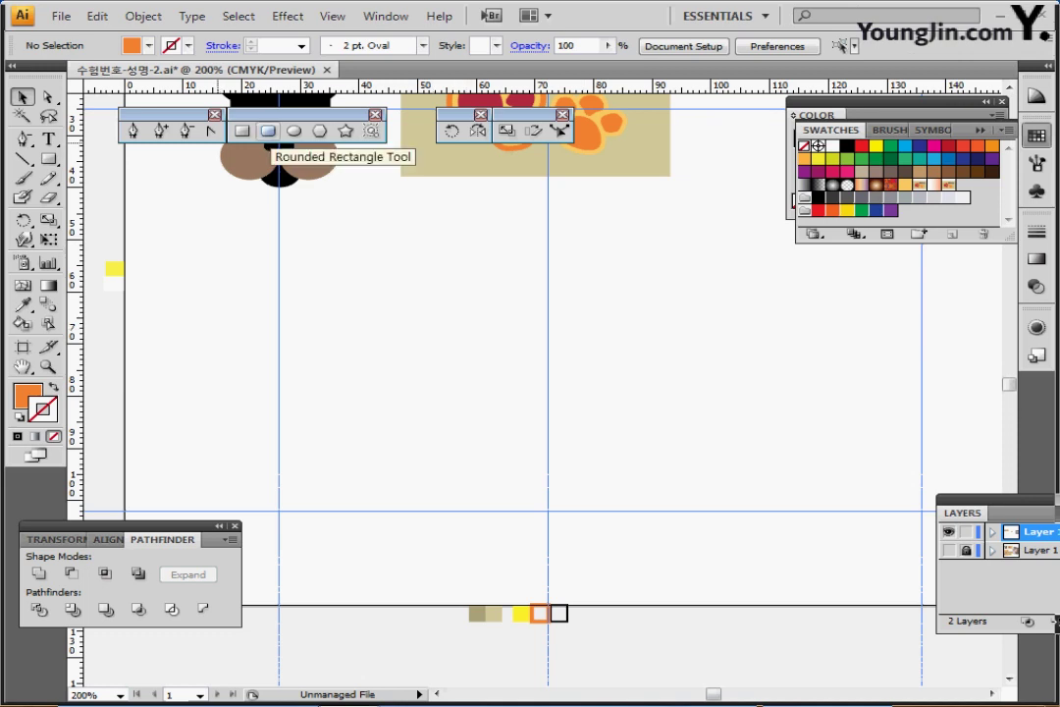
left_click(241, 132)
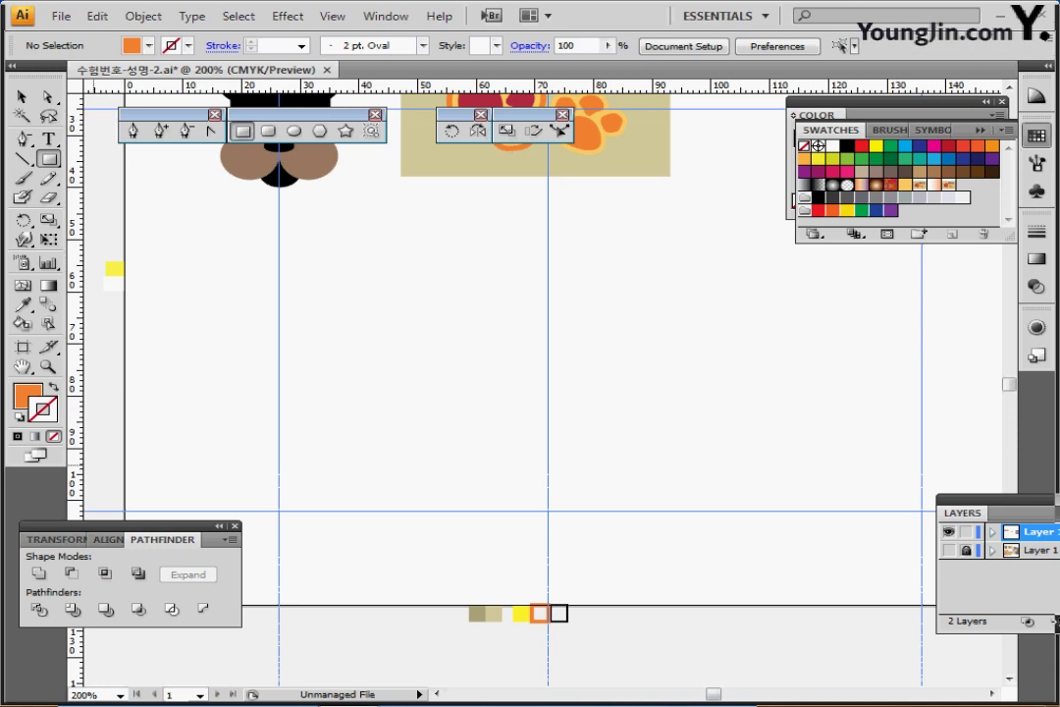
key("d")
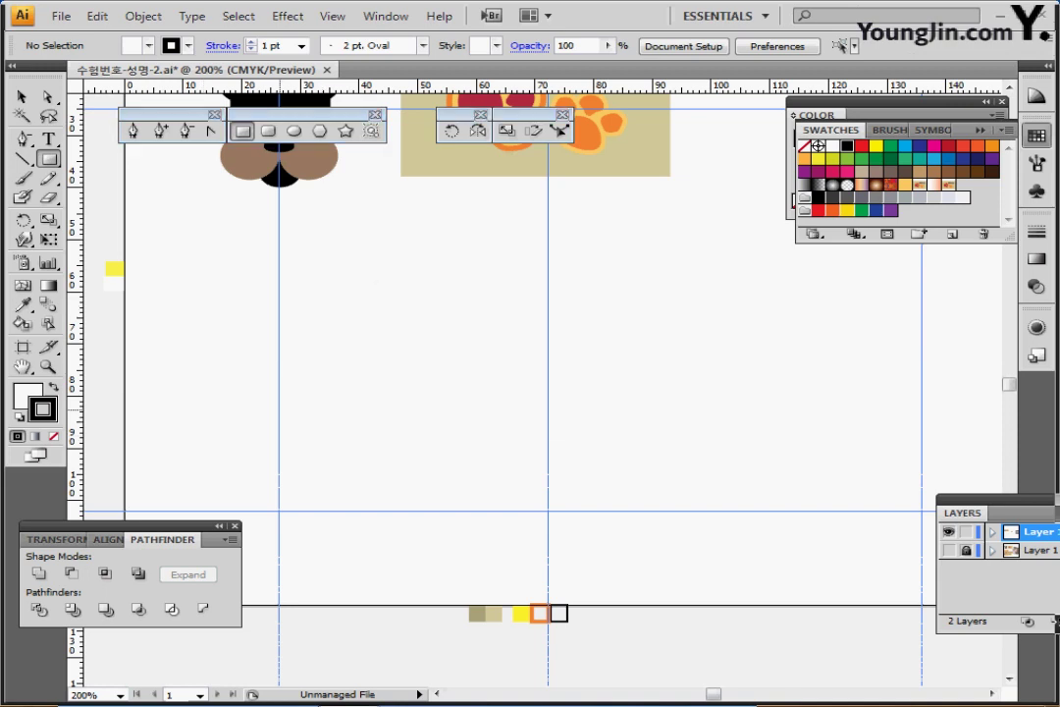
left_click(375, 409)
type("42")
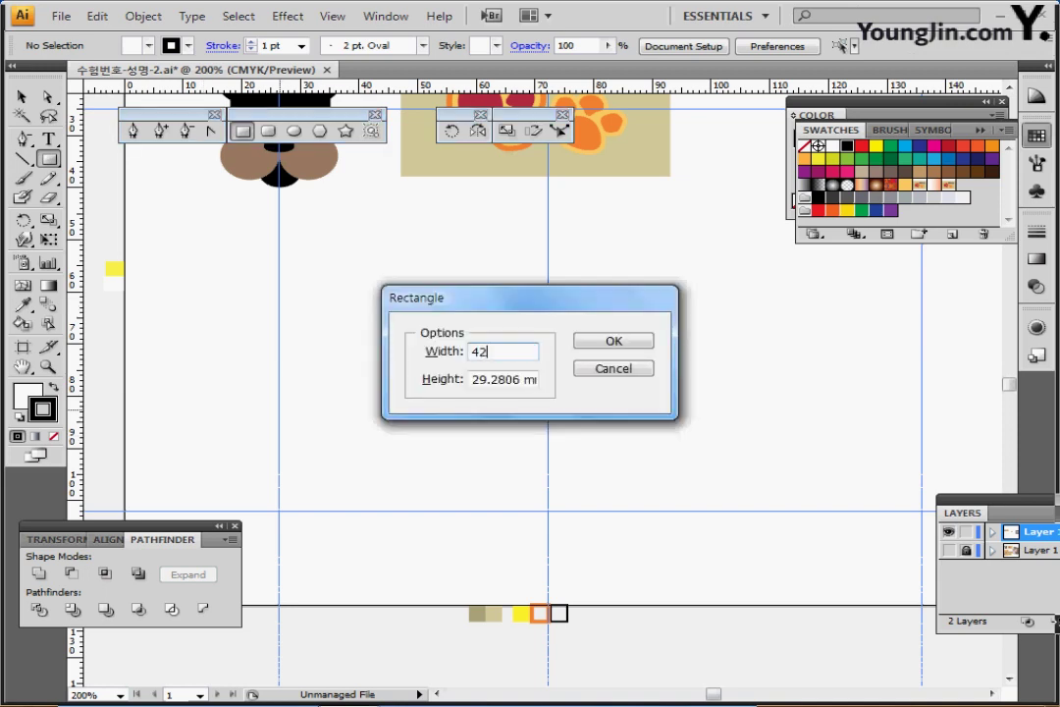
key("Tab")
type("55")
key("Return")
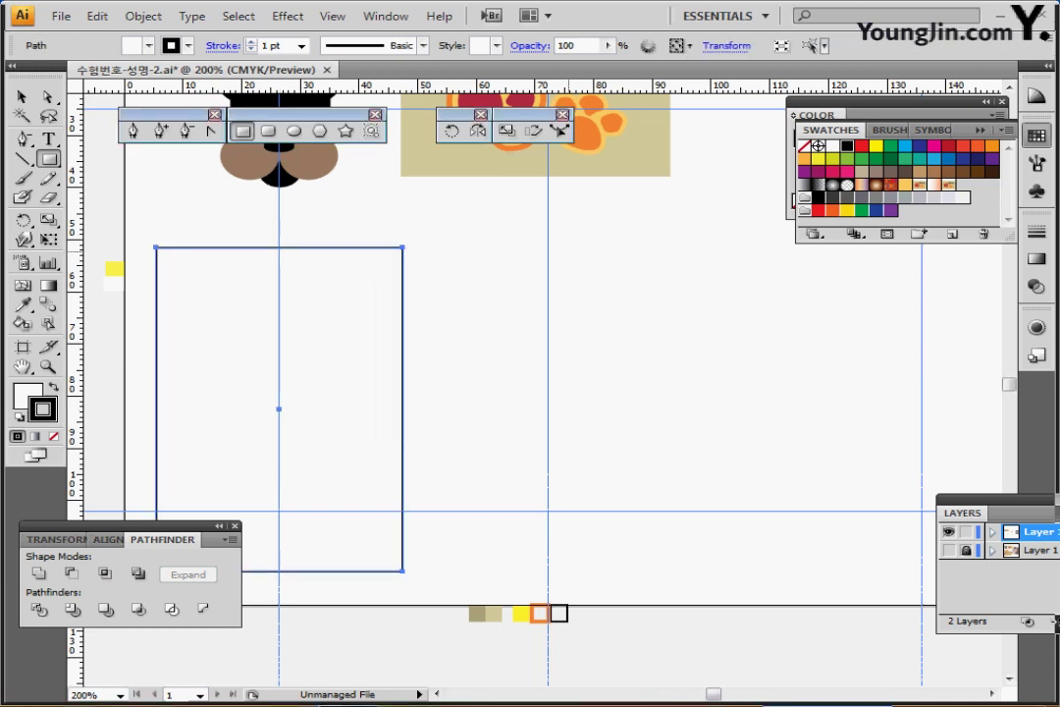
- In Outline view with the template shown, shift the rectangle right onto the template bag's outline, restore Preview and save the document
key("ctrl")
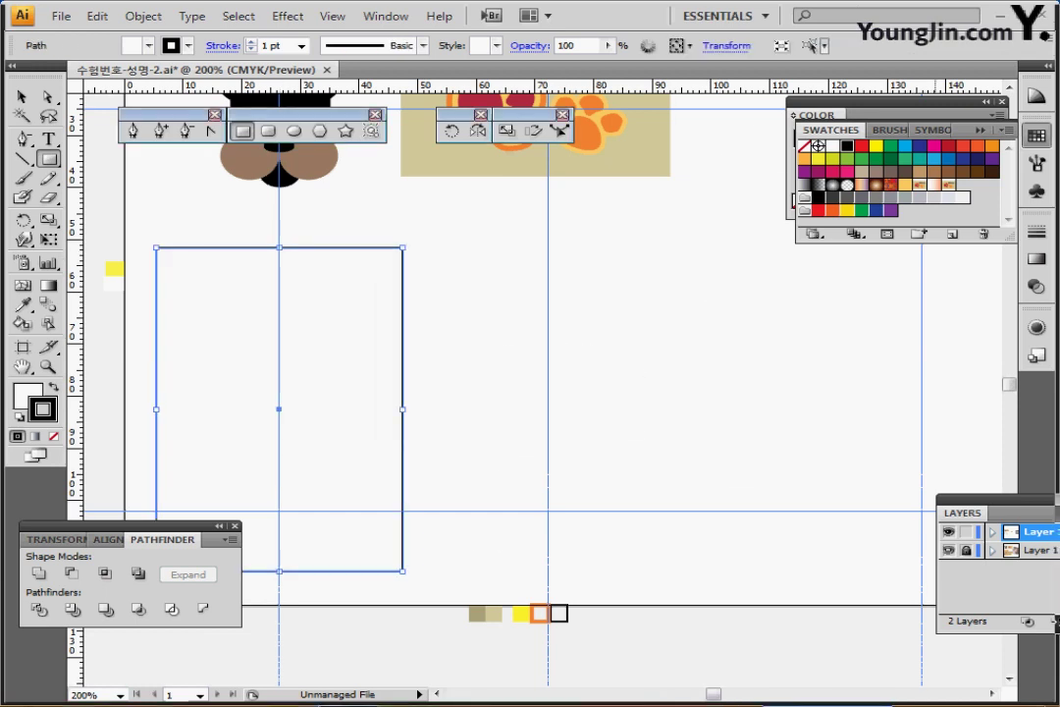
key("ctrl+y")
left_click_drag(279, 410, 296, 411)
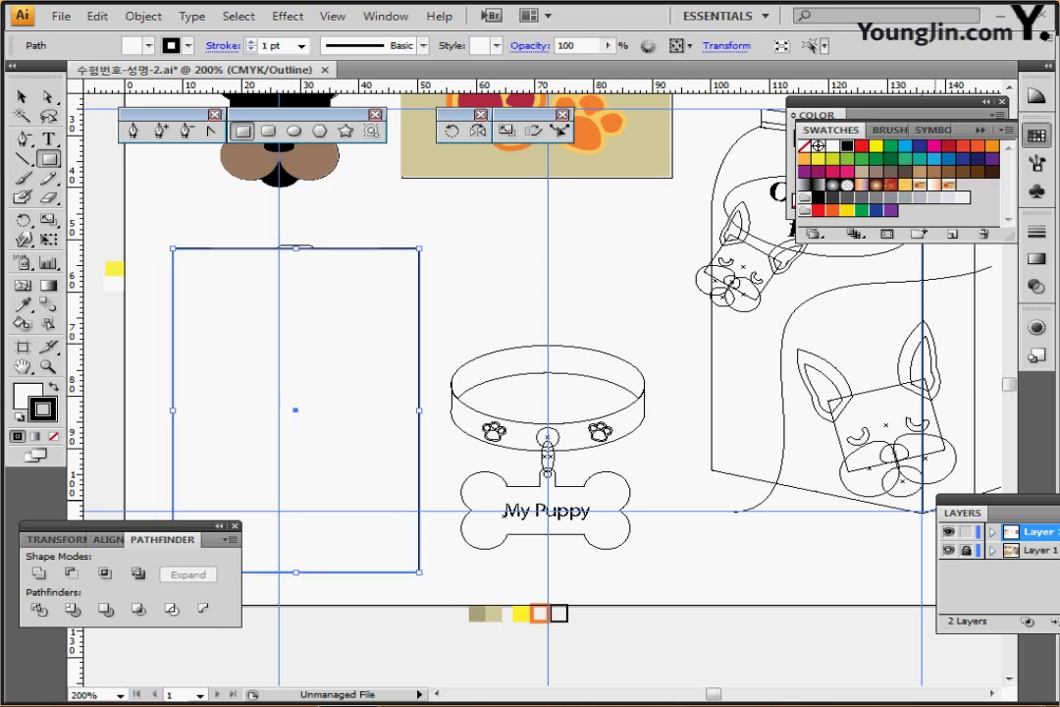
key("ctrl+y")
key("ctrl+y")
key("ctrl+y")
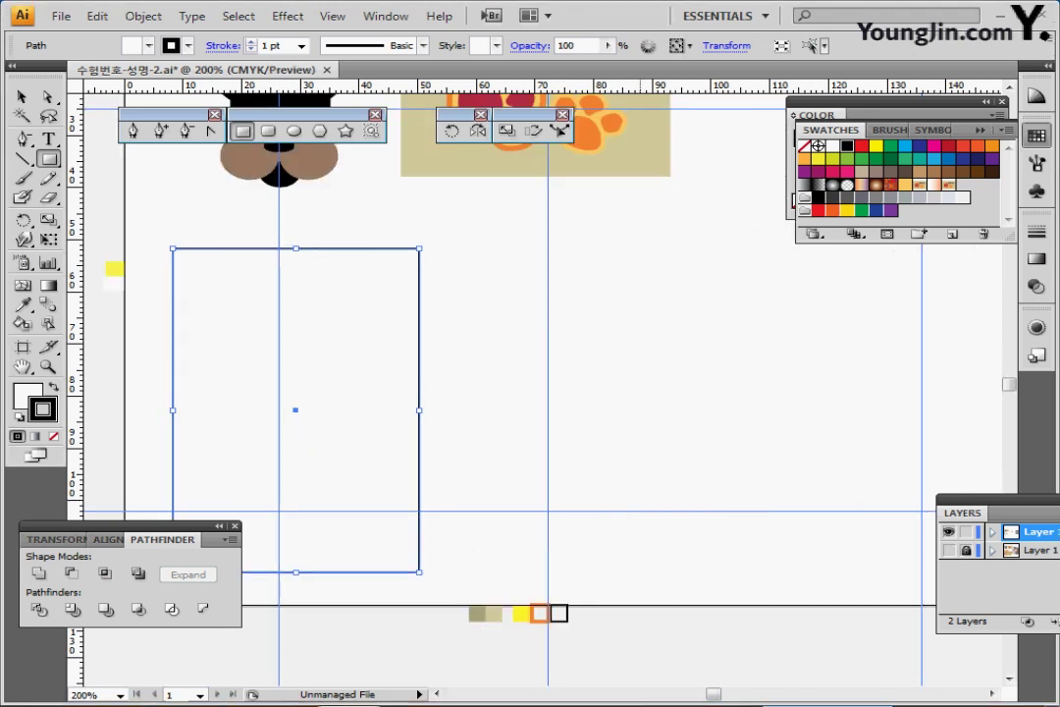
left_click_drag(293, 409, 446, 400)
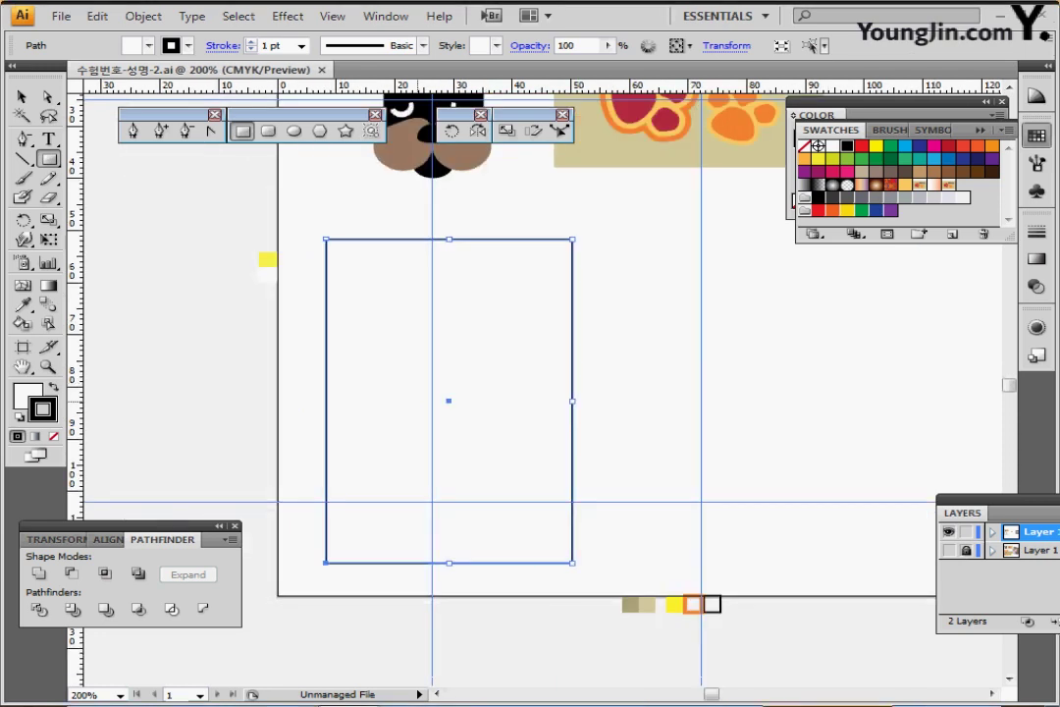
key("ctrl+s")
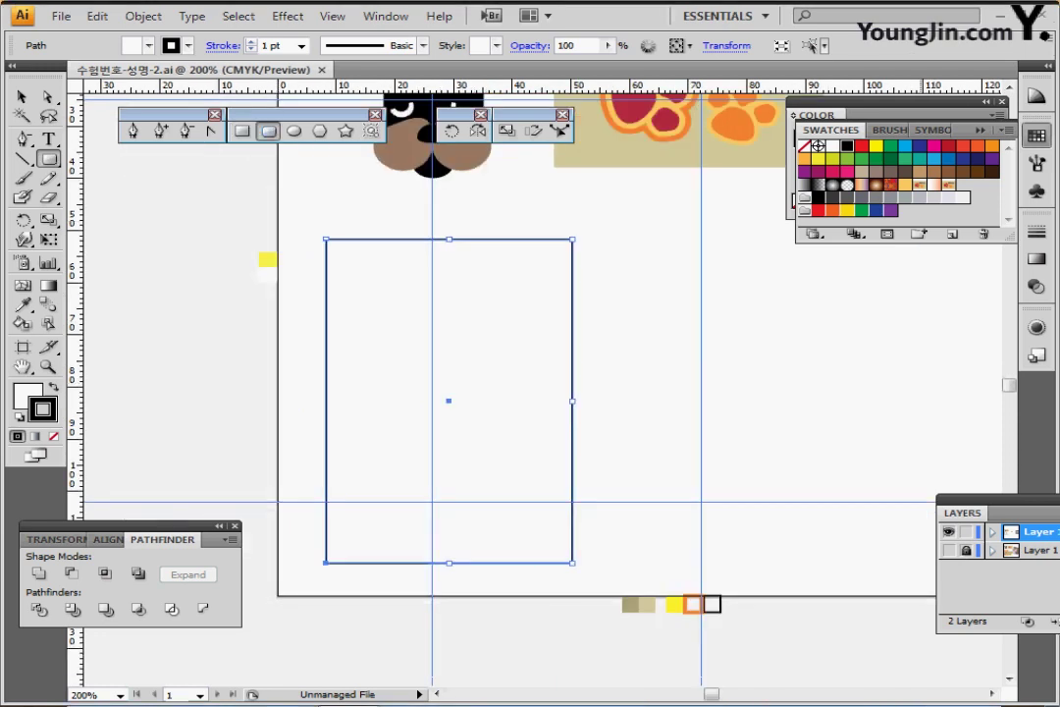
- With the template shown and the drawing layer in outline, draw a wide rounded rectangle tracing the bag's handle opening, extending above its upper edge
left_click(268, 130)
left_click(949, 551)
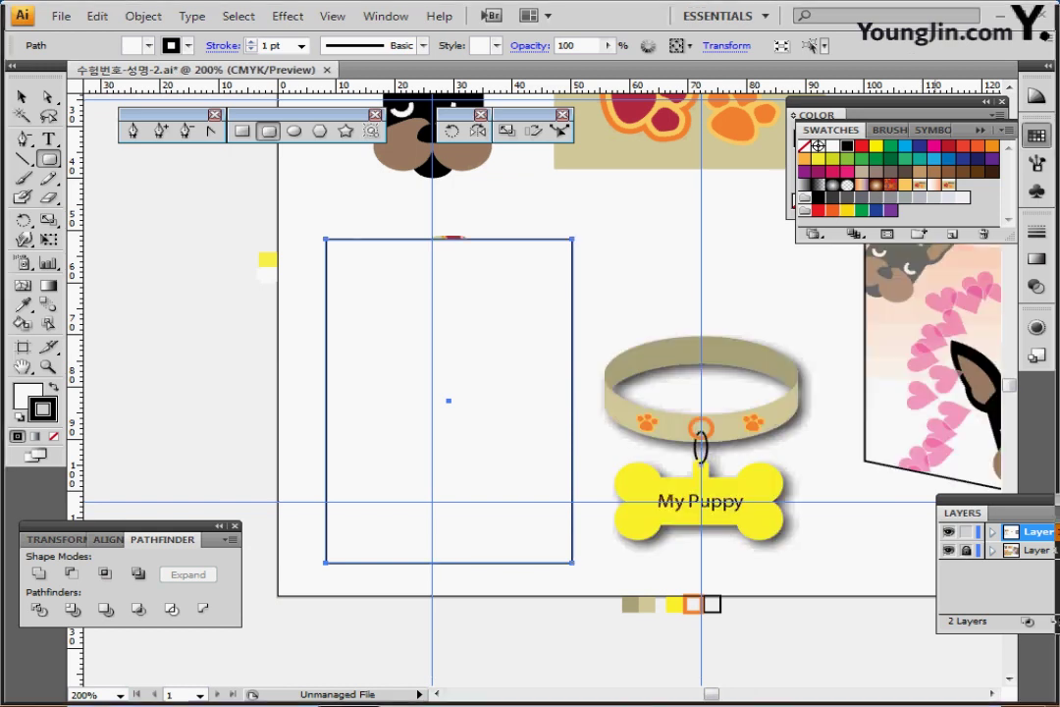
left_click(948, 532, "ctrl")
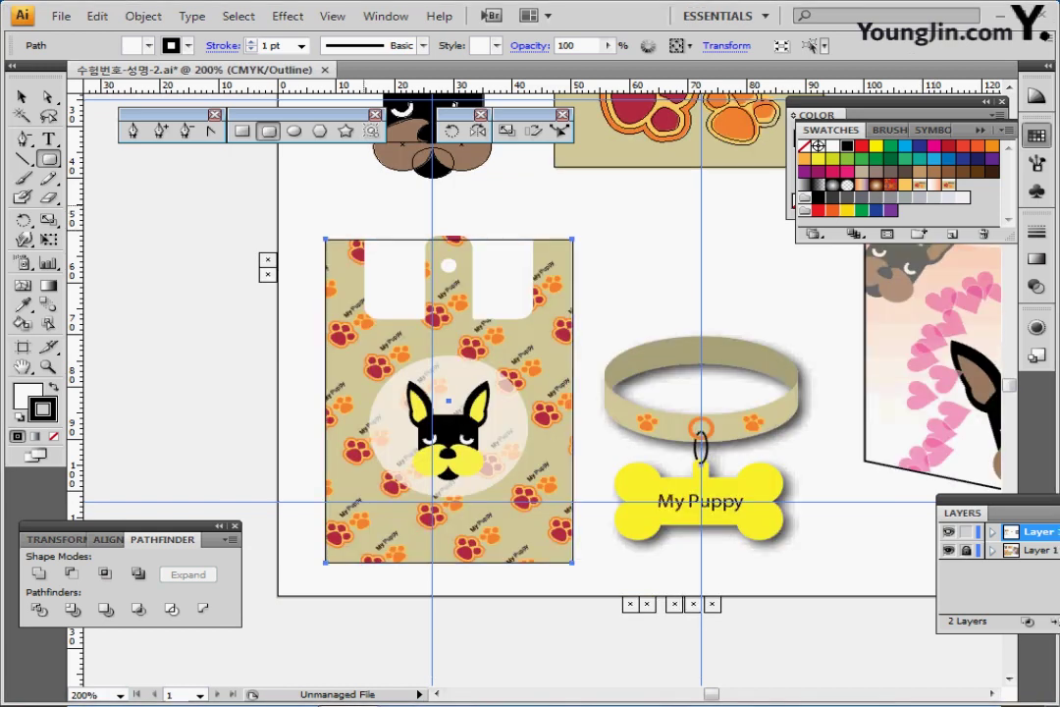
left_click_drag(364, 205, 533, 319)
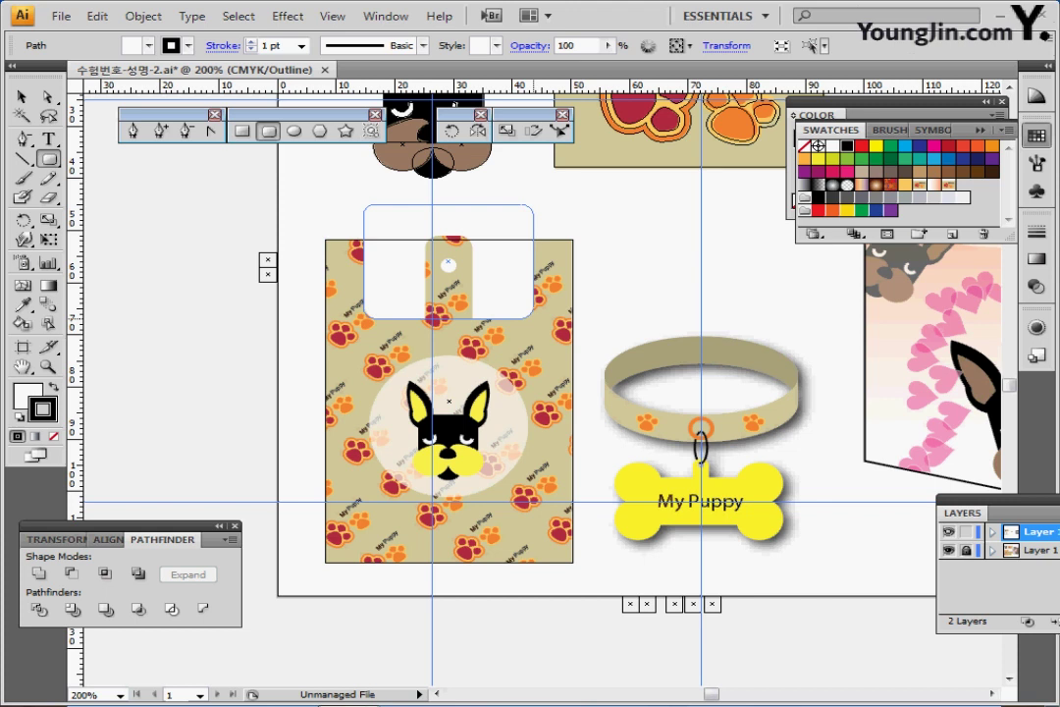
left_click_drag(533, 319, 533, 319)
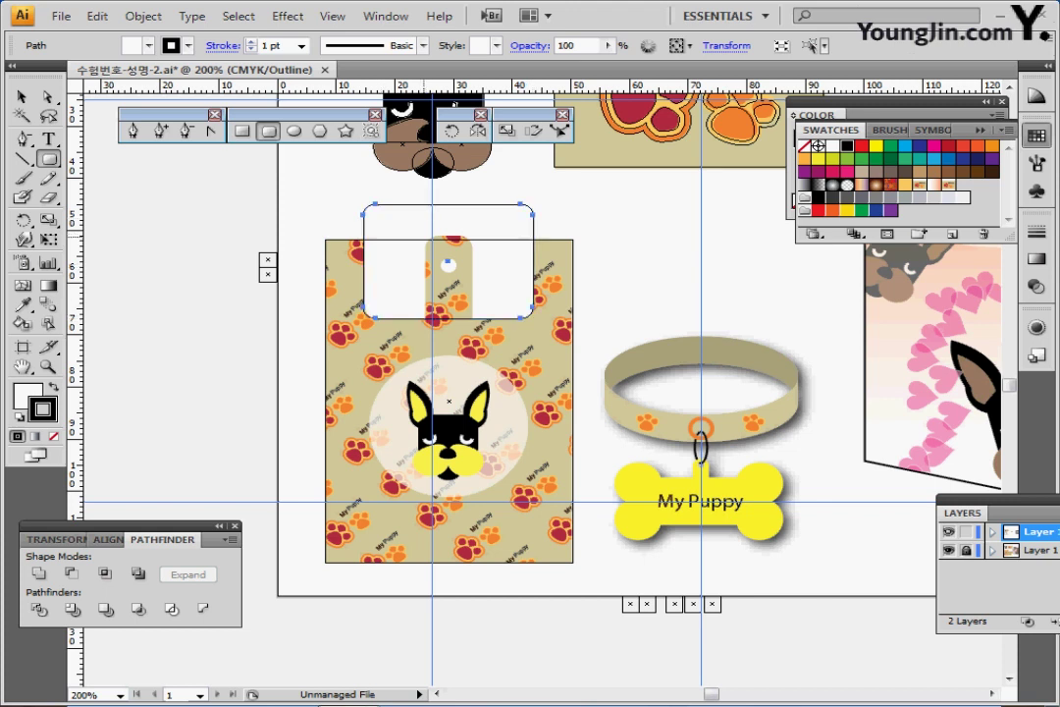
- Draw a narrow vertical rounded rectangle tracing the bag's central hanging tab, and restore Preview with the template layer hidden
left_click_drag(424, 235, 477, 342)
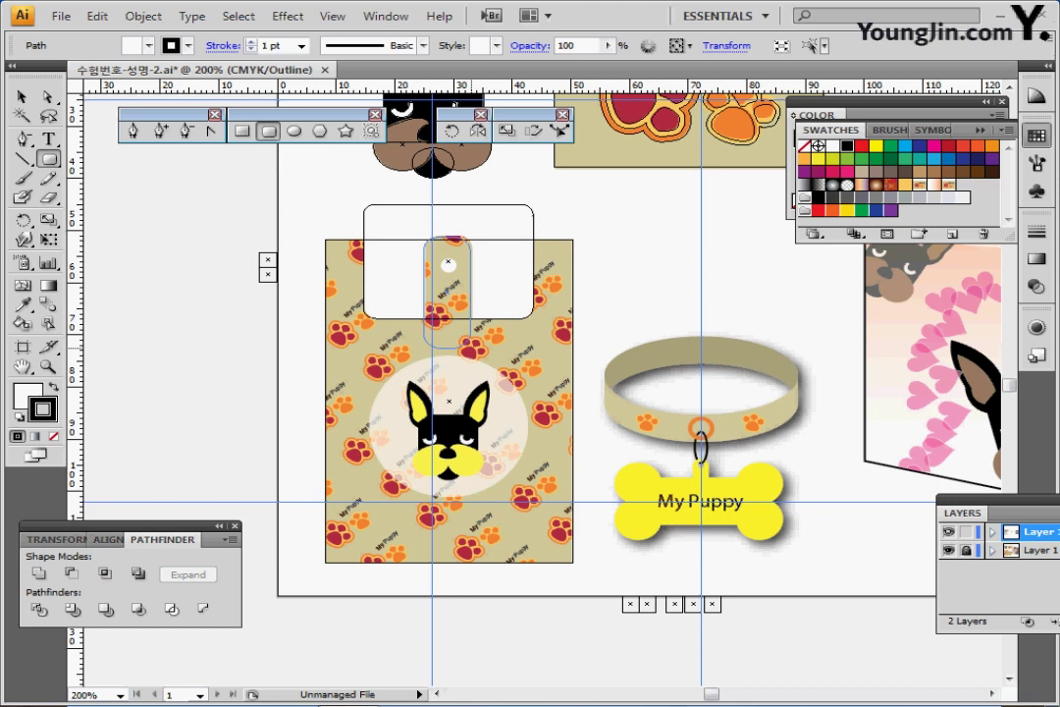
left_click(447, 294)
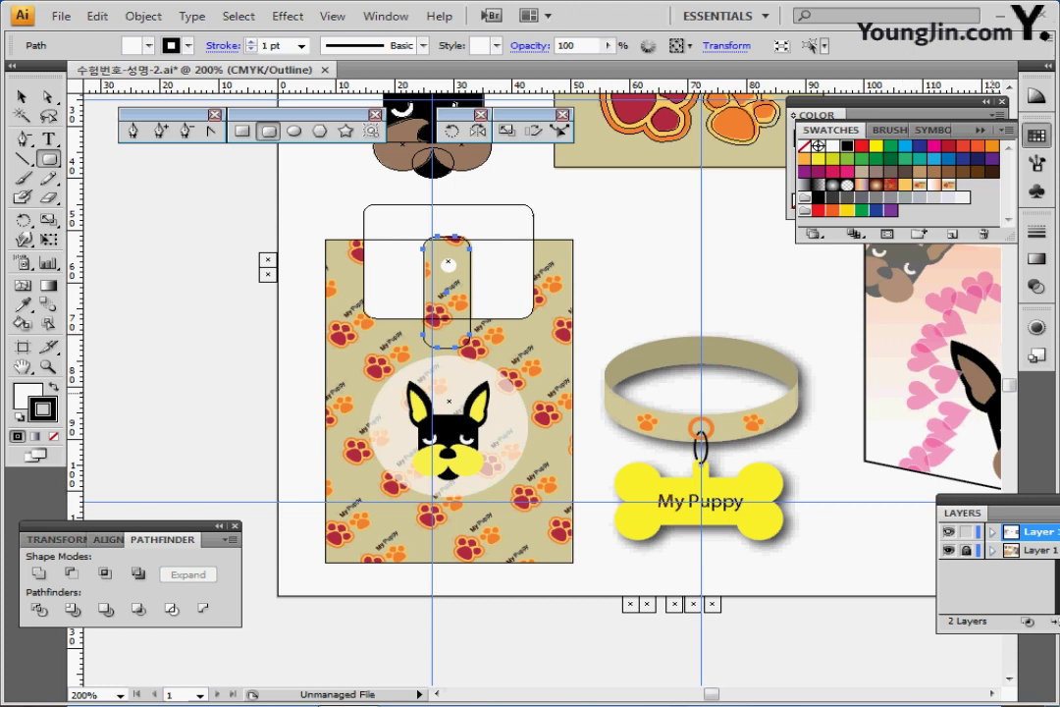
key("ctrl+y")
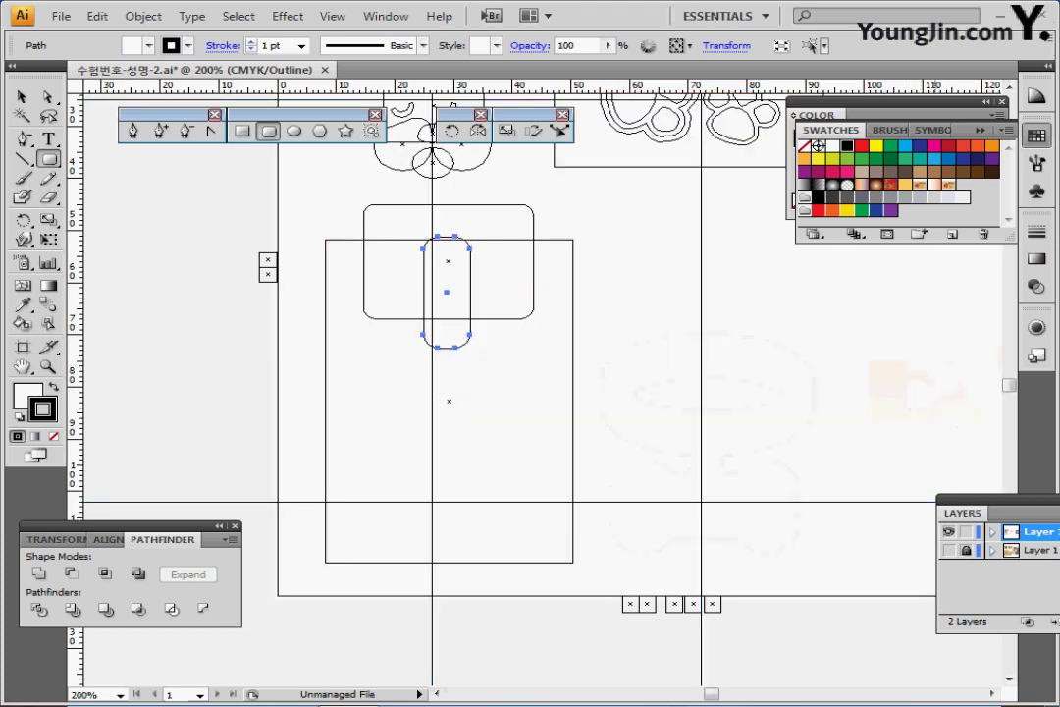
key("v")
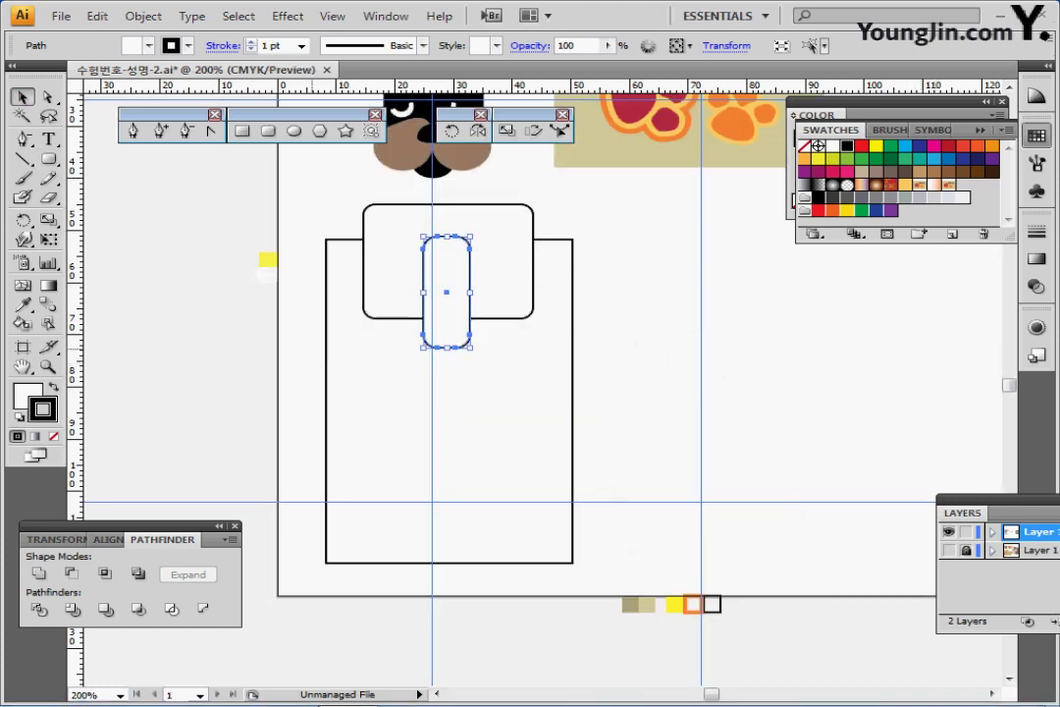
- Align the bag rectangle, the wide rounded rectangle and the narrow tab shape to their common horizontal centre
key("ctrl+shift+a")
left_click_drag(298, 219, 387, 319)
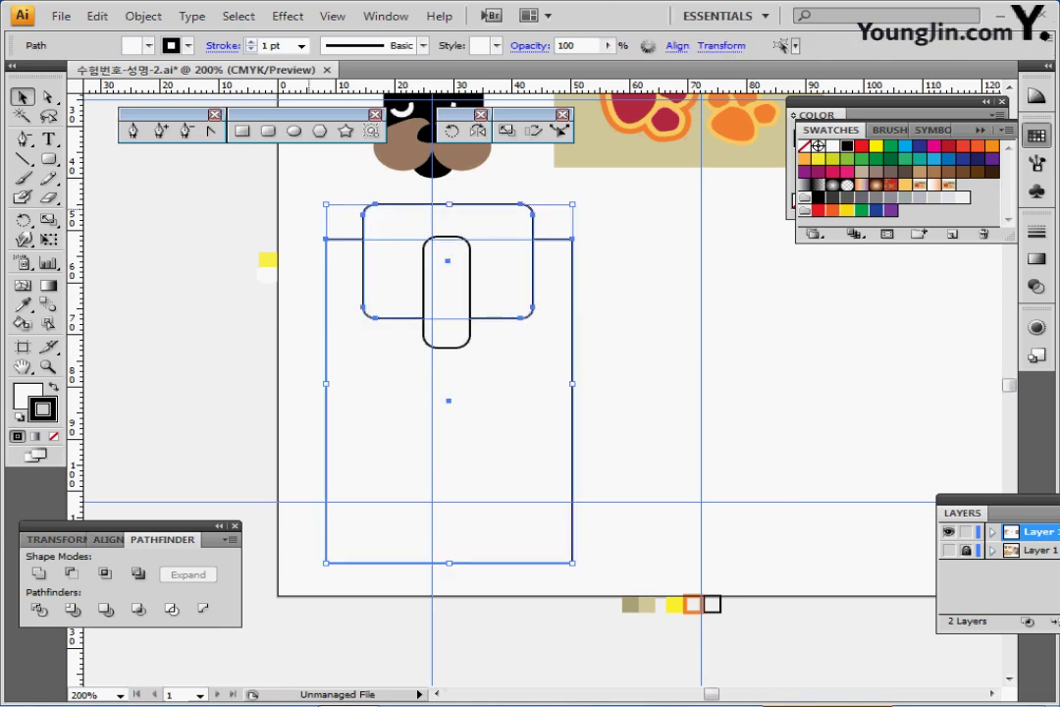
left_click_drag(298, 213, 540, 379)
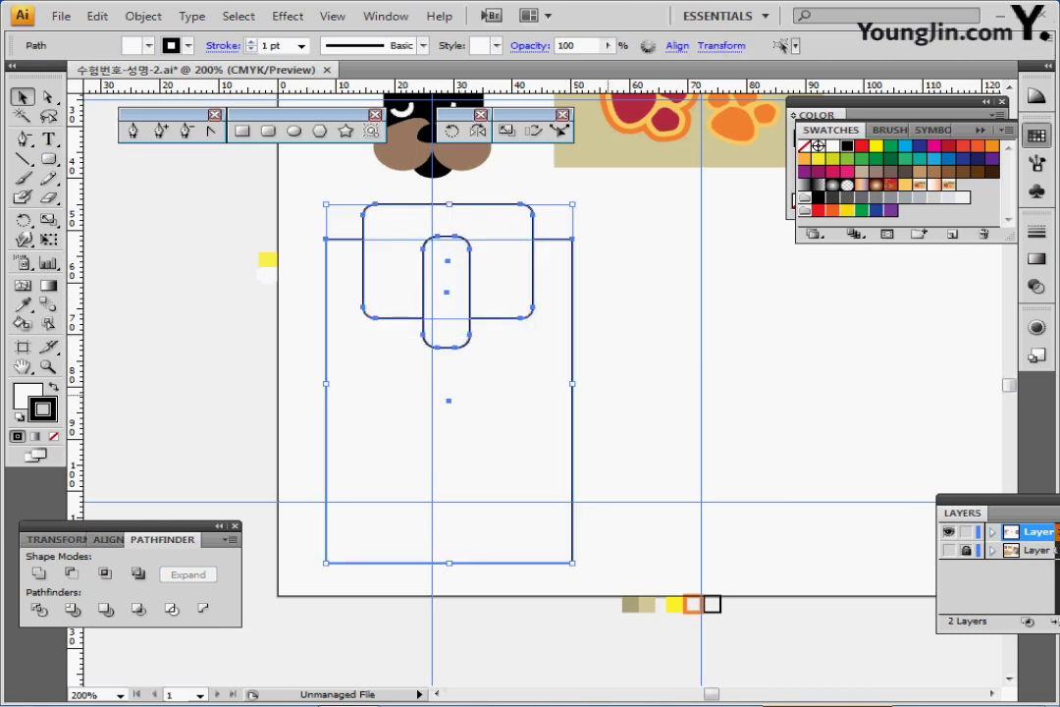
left_click_drag(127, 527, 152, 484)
left_click(131, 498)
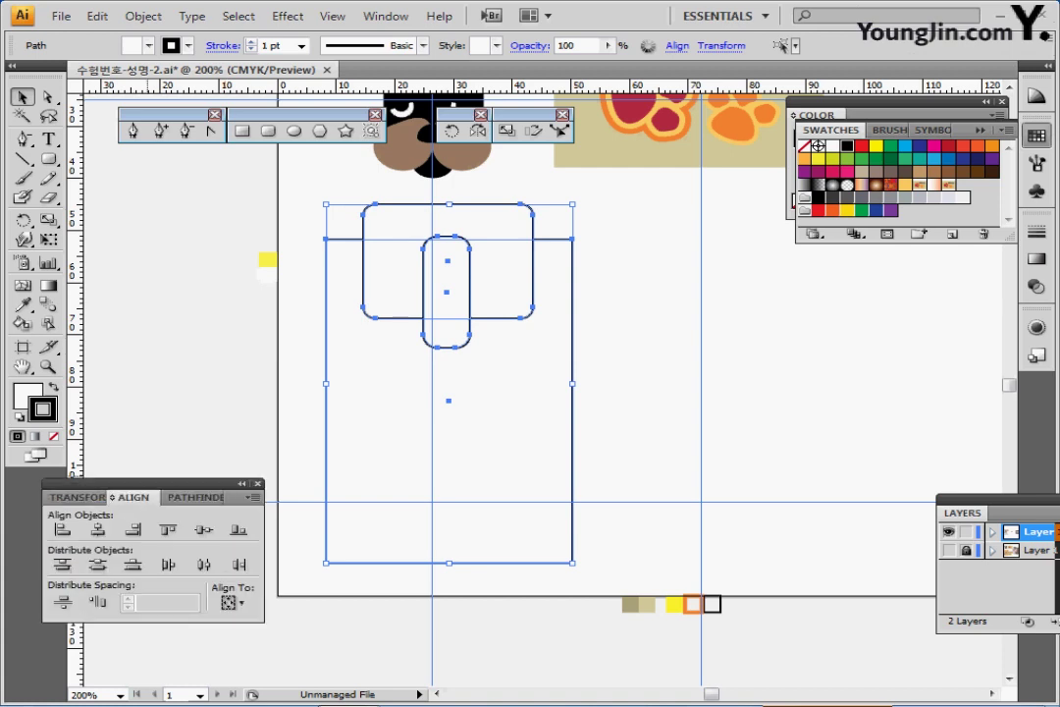
left_click(98, 530)
left_click(154, 198)
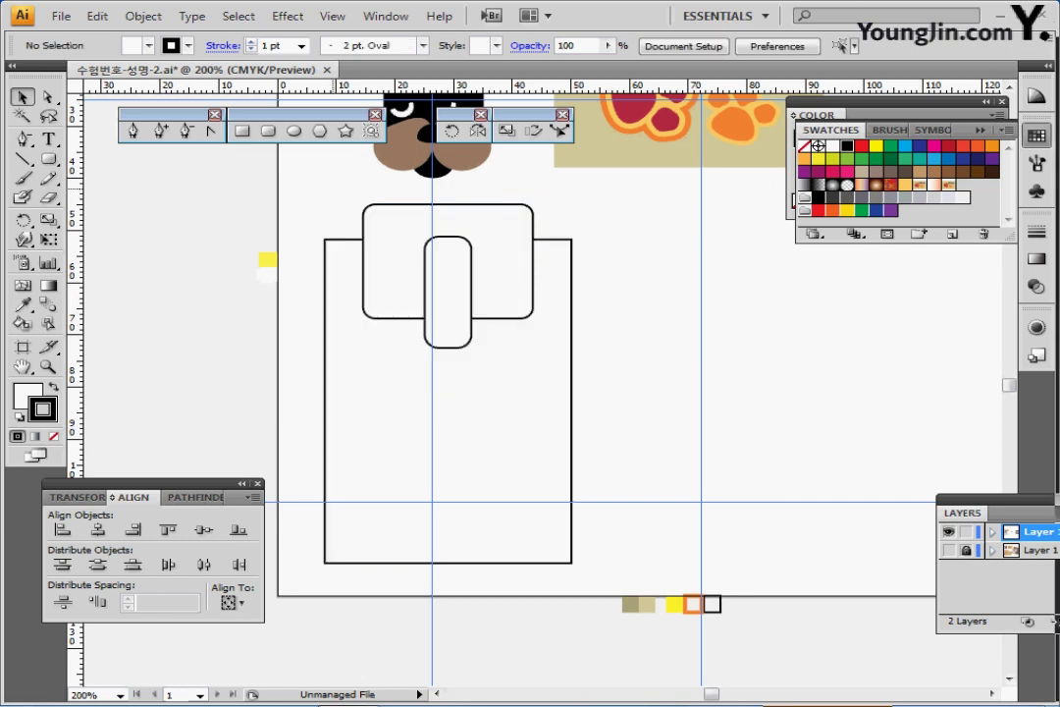
- Subtract the wide rounded rectangle from the bag rectangle to cut out the handle opening
left_click_drag(319, 194, 391, 333)
left_click(195, 497)
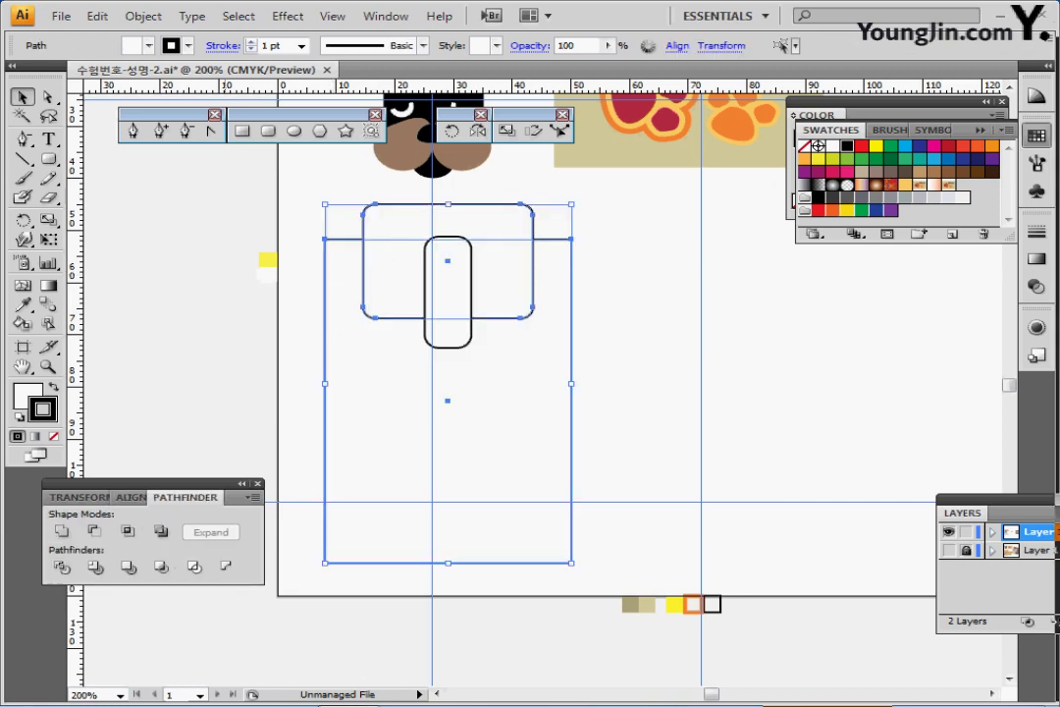
left_click(94, 530)
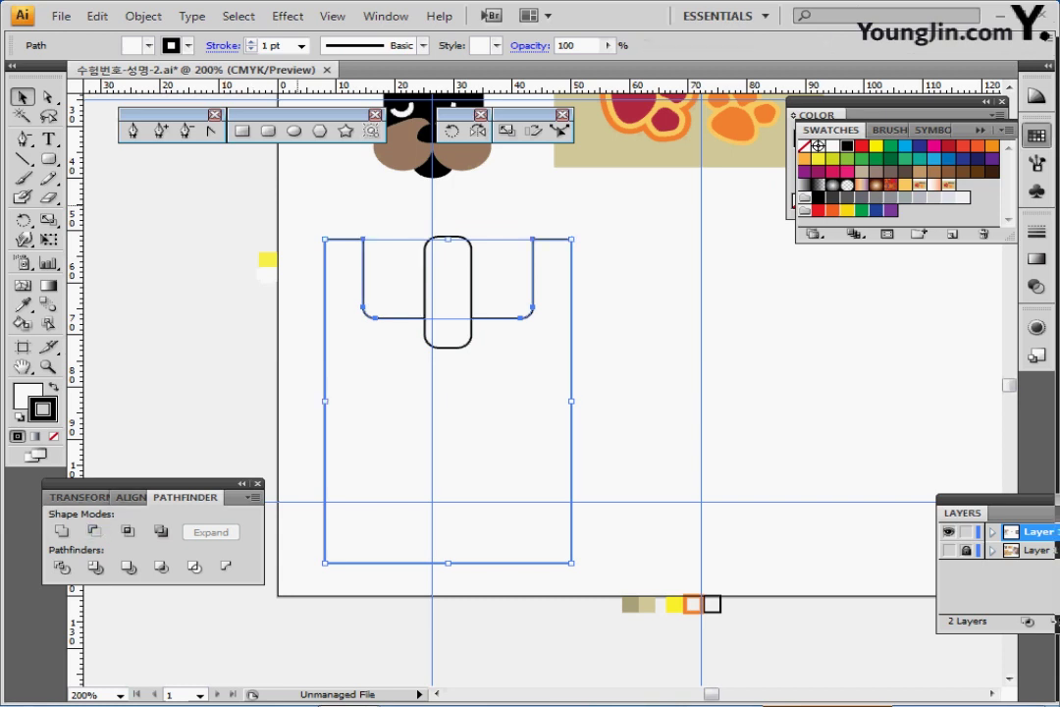
- Unite the narrow rounded tab with the bag body into one shape
left_click(317, 222)
left_click_drag(319, 222, 466, 367)
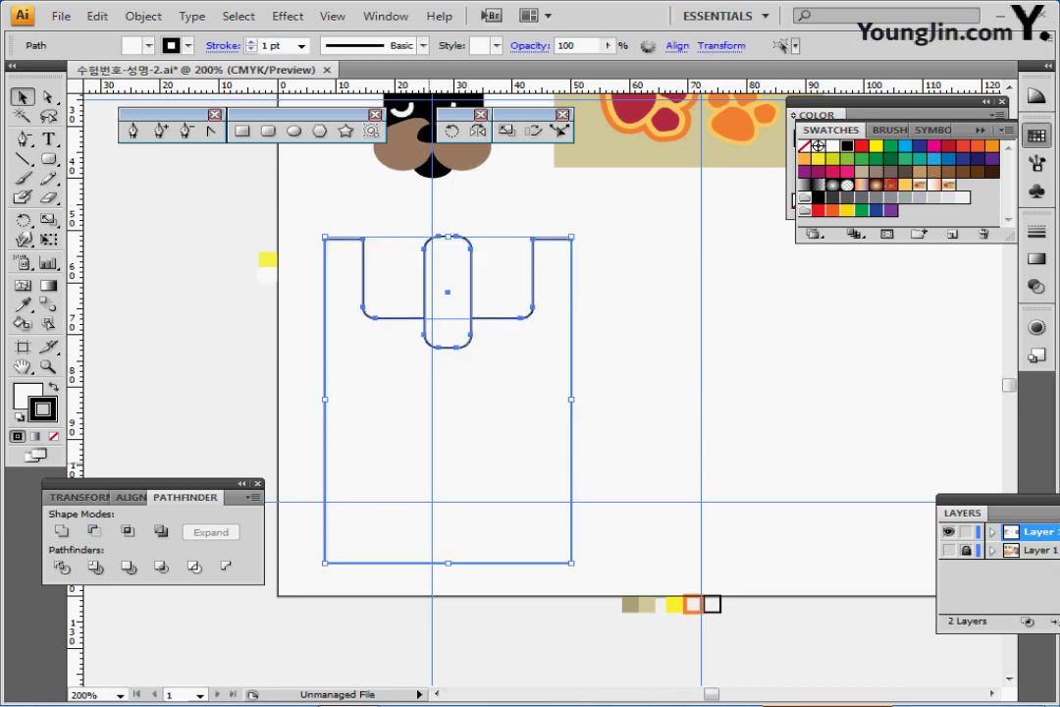
left_click(61, 531)
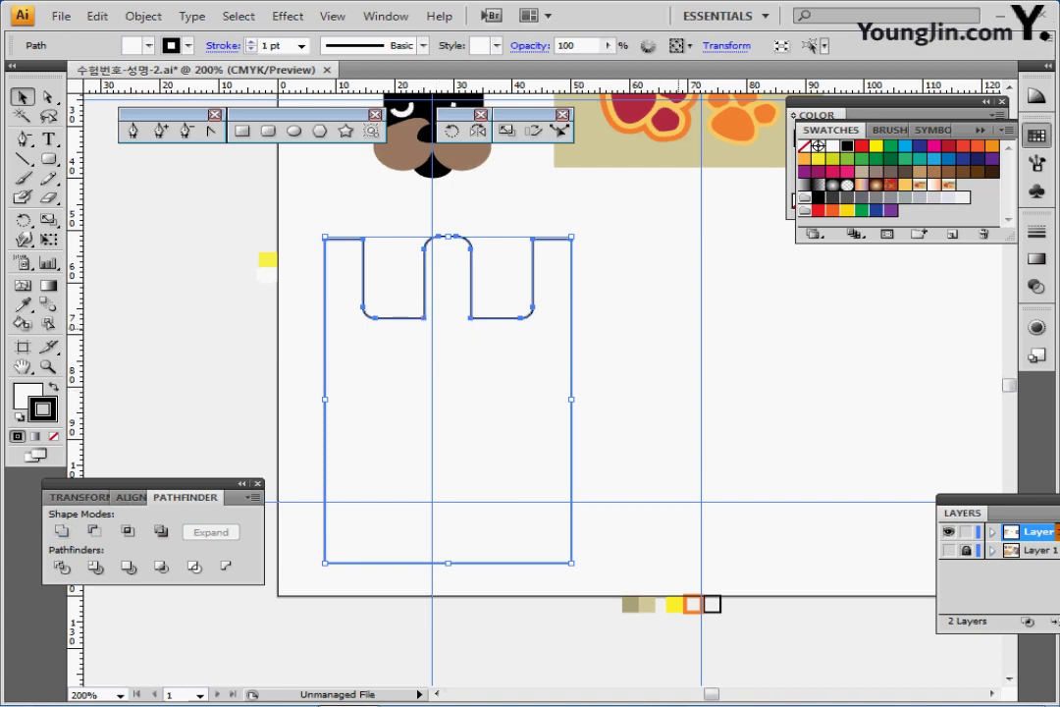
- Draw a small circle near the upper end of the bag's central tab and centre it horizontally with the bag
left_click(293, 130)
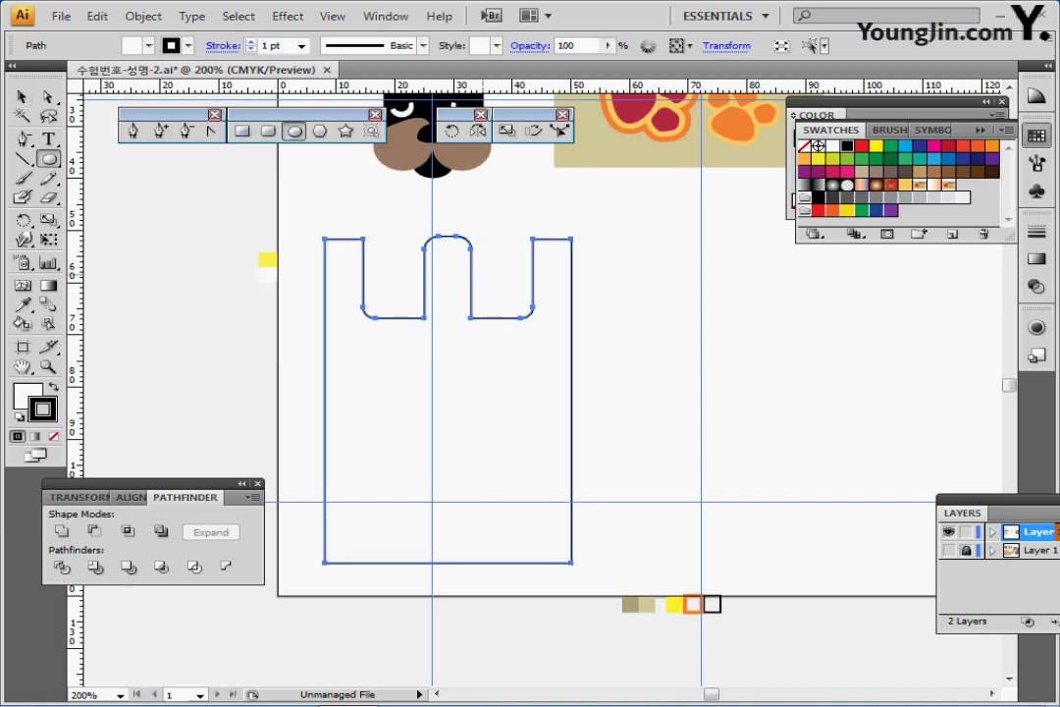
key("ctrl+shift+a")
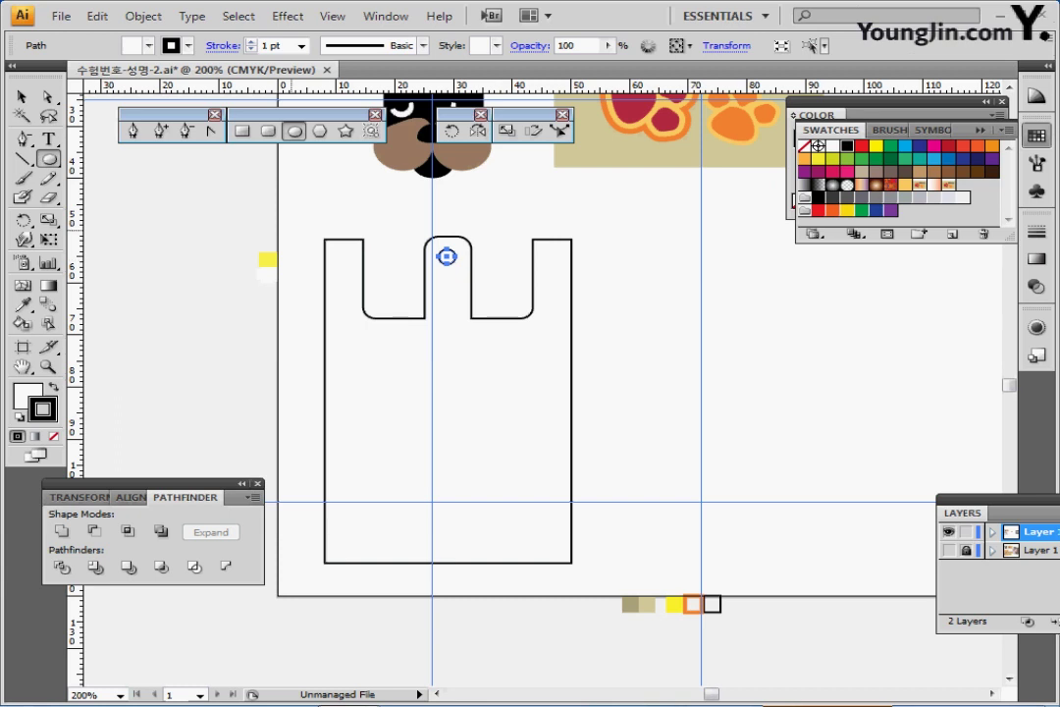
key("v")
left_click(365, 311, "shift")
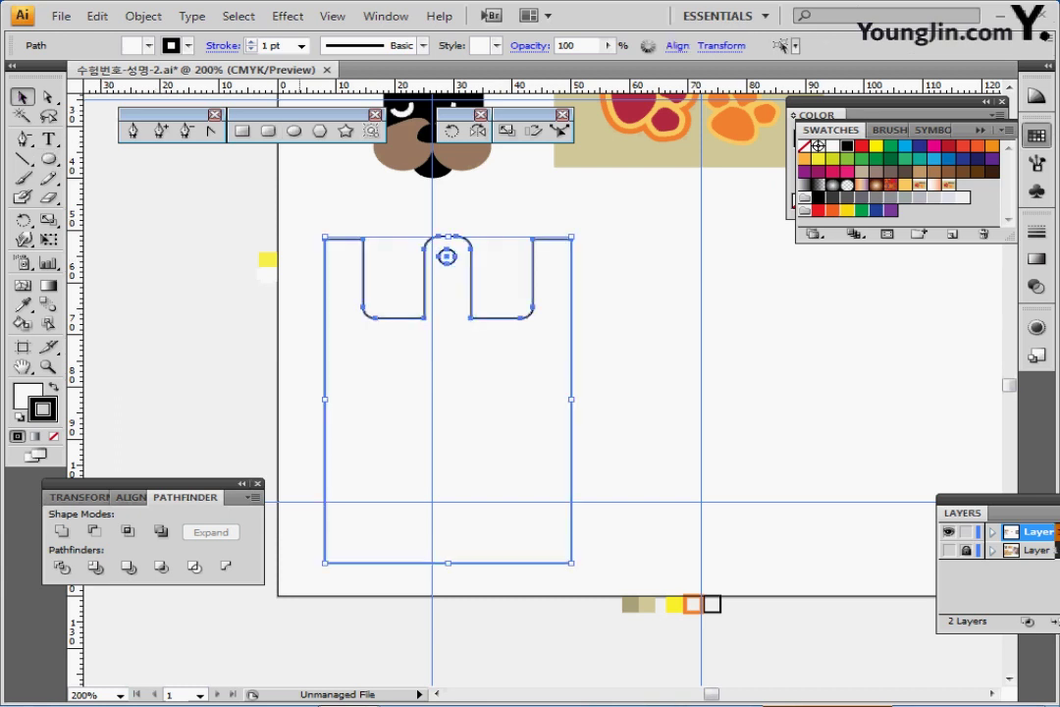
left_click(131, 498)
left_click(98, 530)
left_click(392, 208)
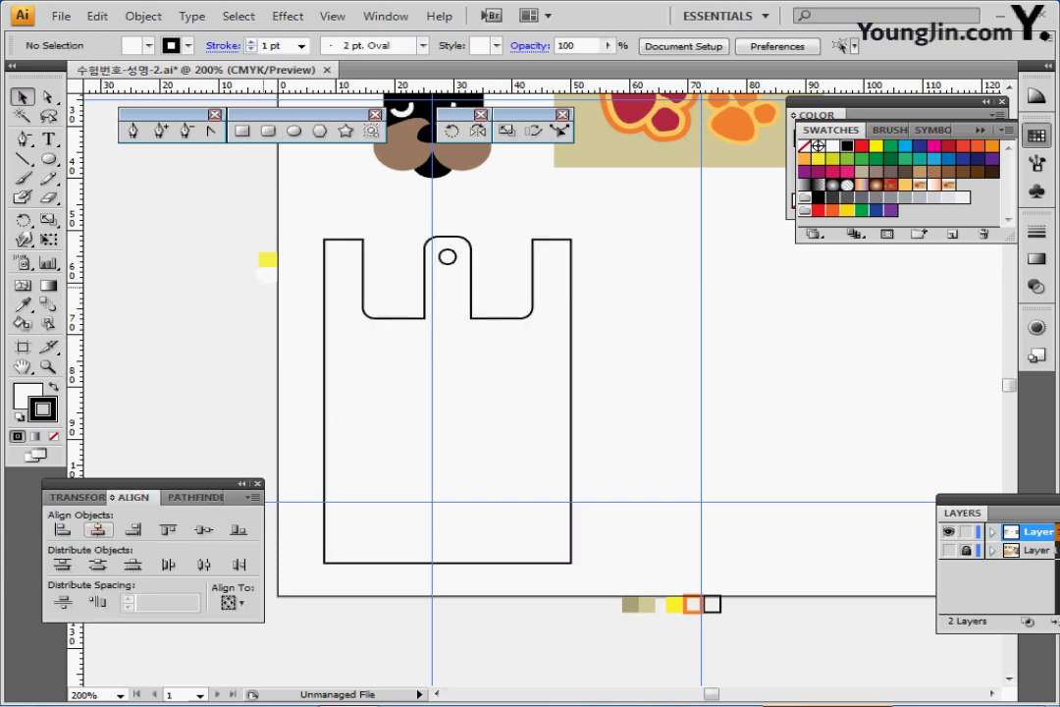
- Subtract the small circle from the bag shape to punch the hanging hole in its tab
left_click_drag(401, 216, 513, 325)
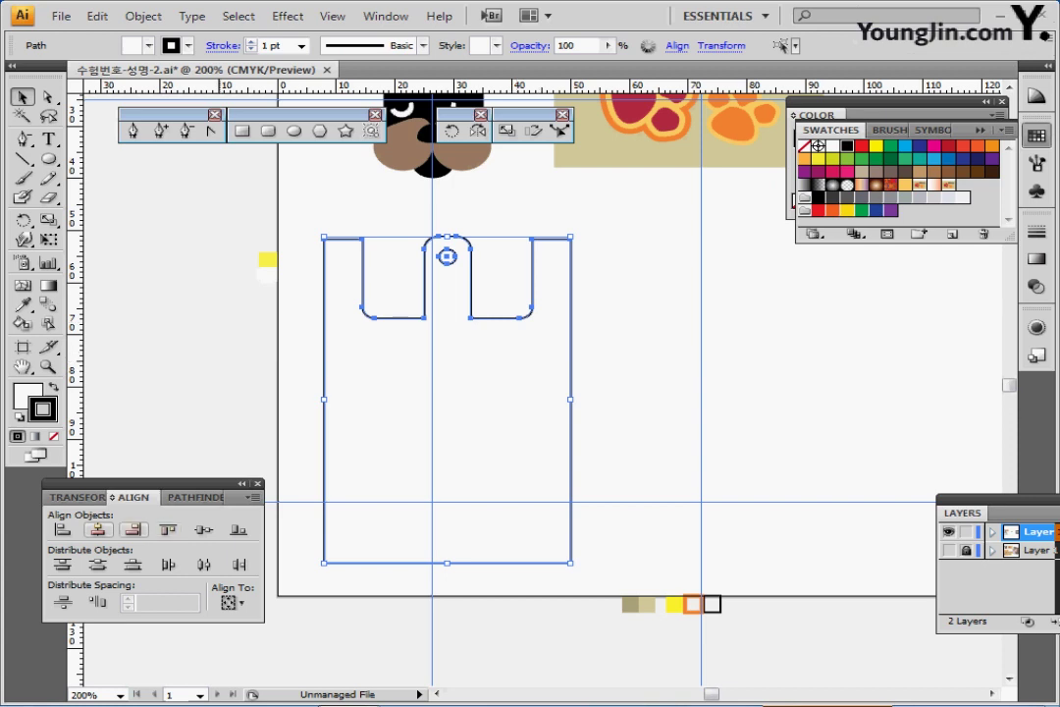
key("ctrl+shift+F9")
left_click(94, 530)
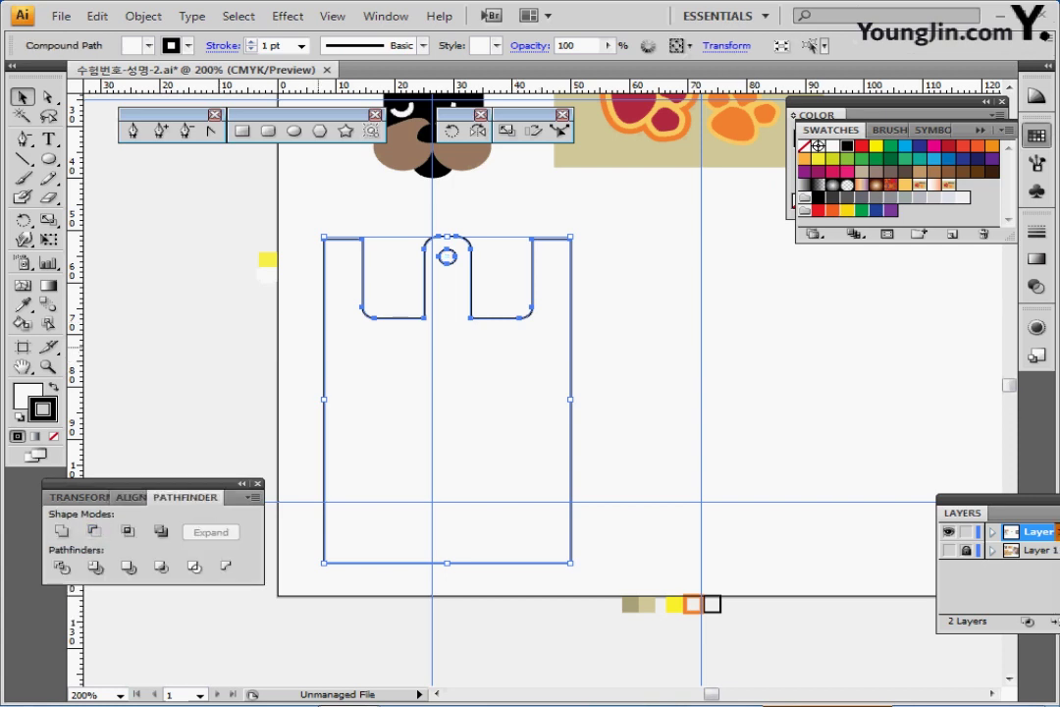
left_click(271, 350)
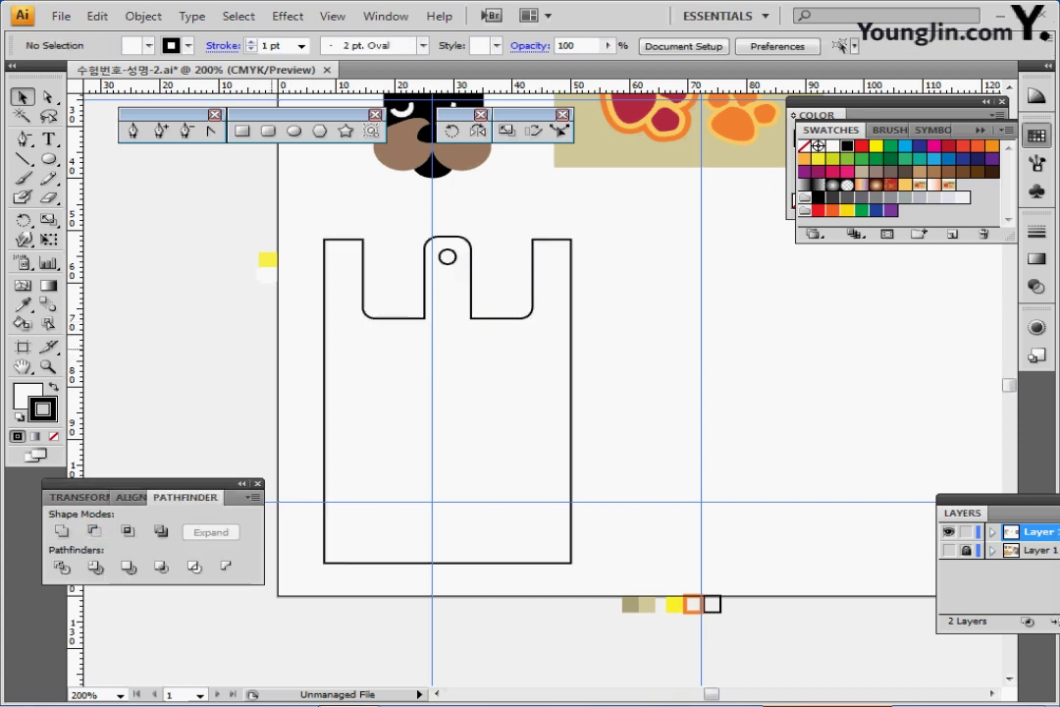
- Remove the bag shape's stroke and fill it with the My Puppy paw pattern swatch
left_click(400, 354)
left_click_drag(399, 354, 291, 358)
right_click(395, 331)
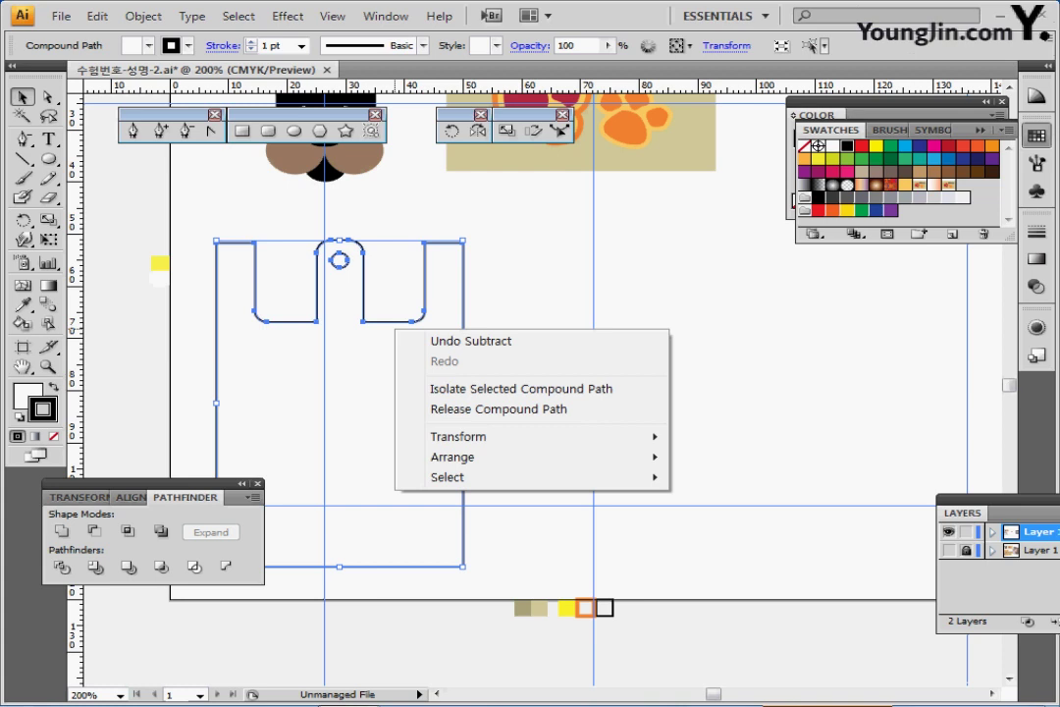
key("Escape")
key("slash")
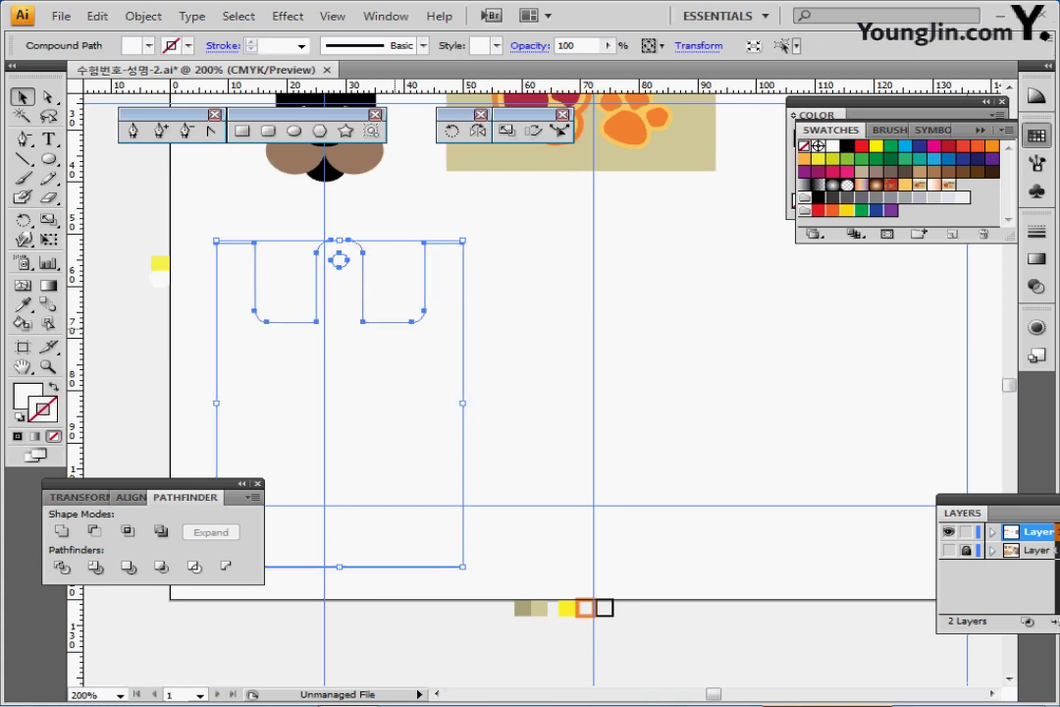
key("x")
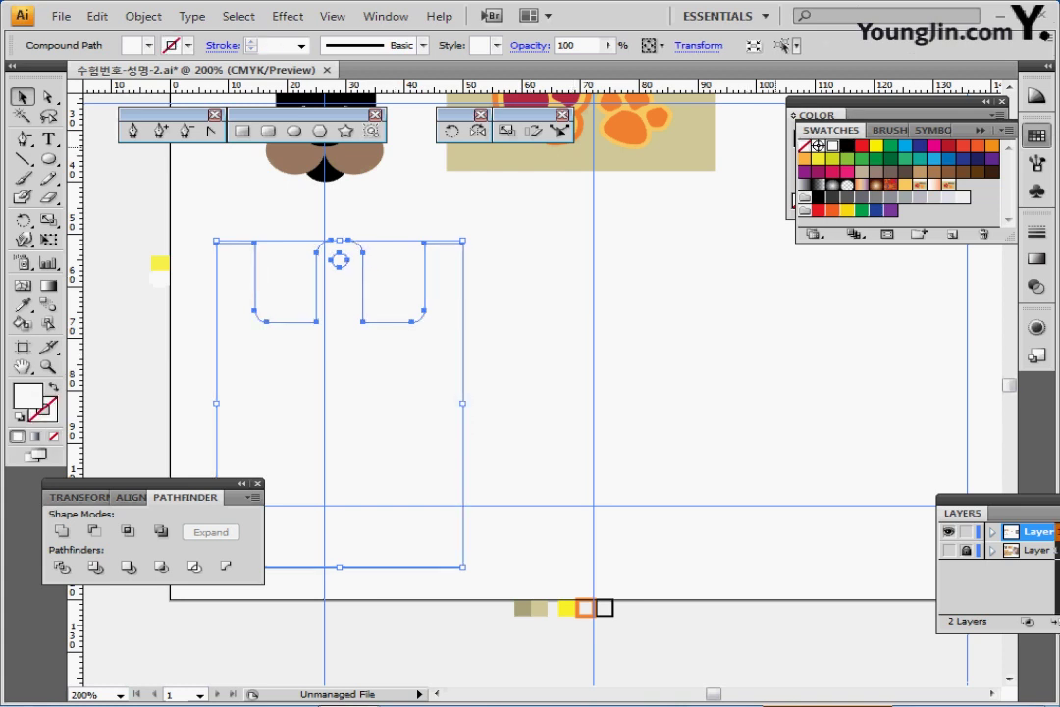
left_click(948, 185)
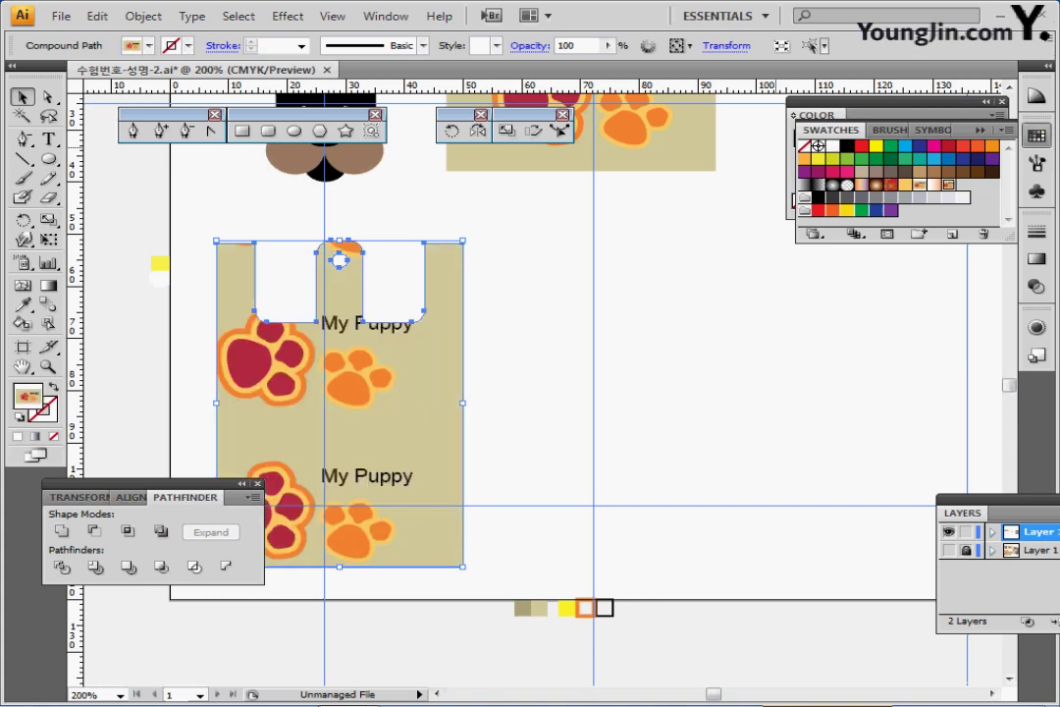
right_click(1037, 145)
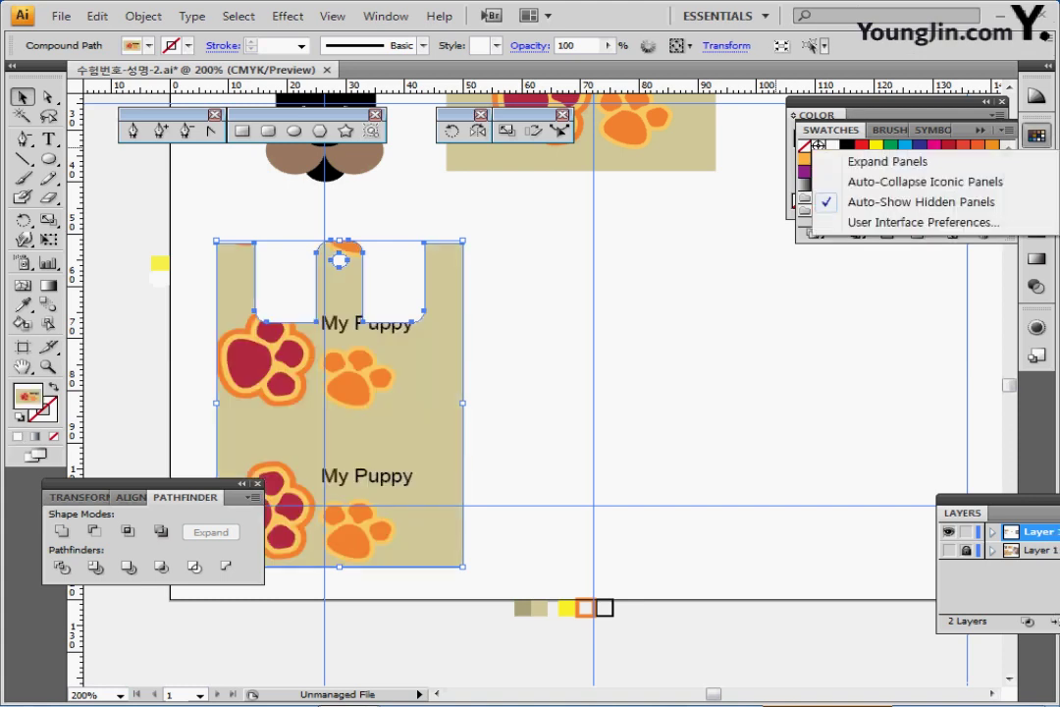
left_click(1036, 135)
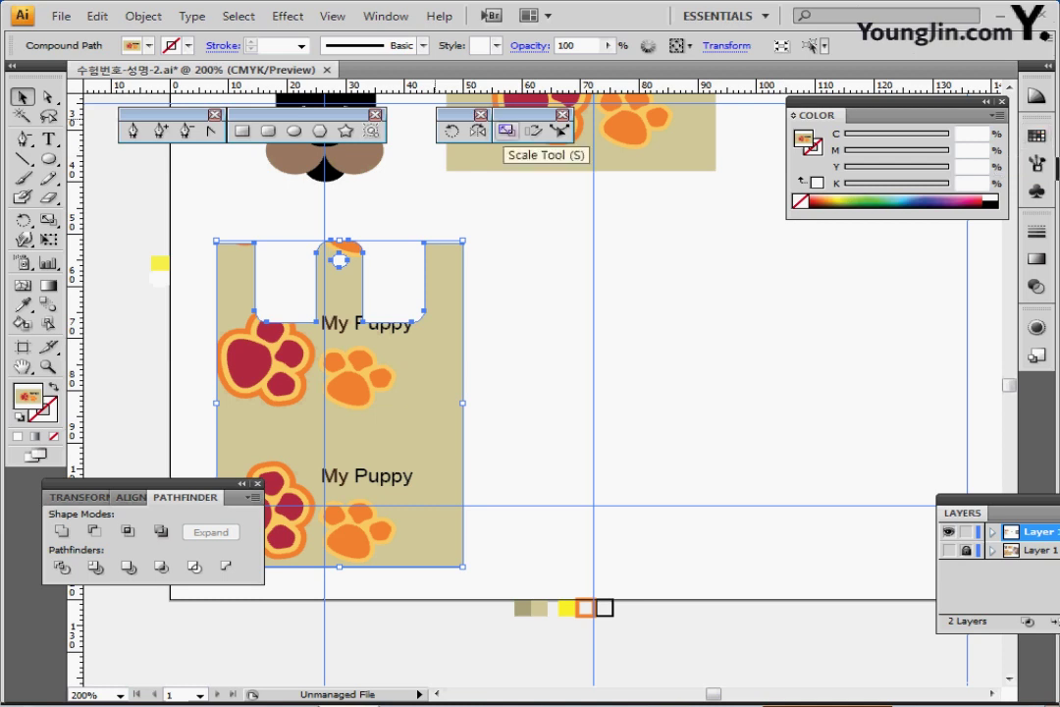
- Scale only the bag's pattern uniformly to 30%, leaving Objects out of the scaling, with Preview on
double_click(507, 130)
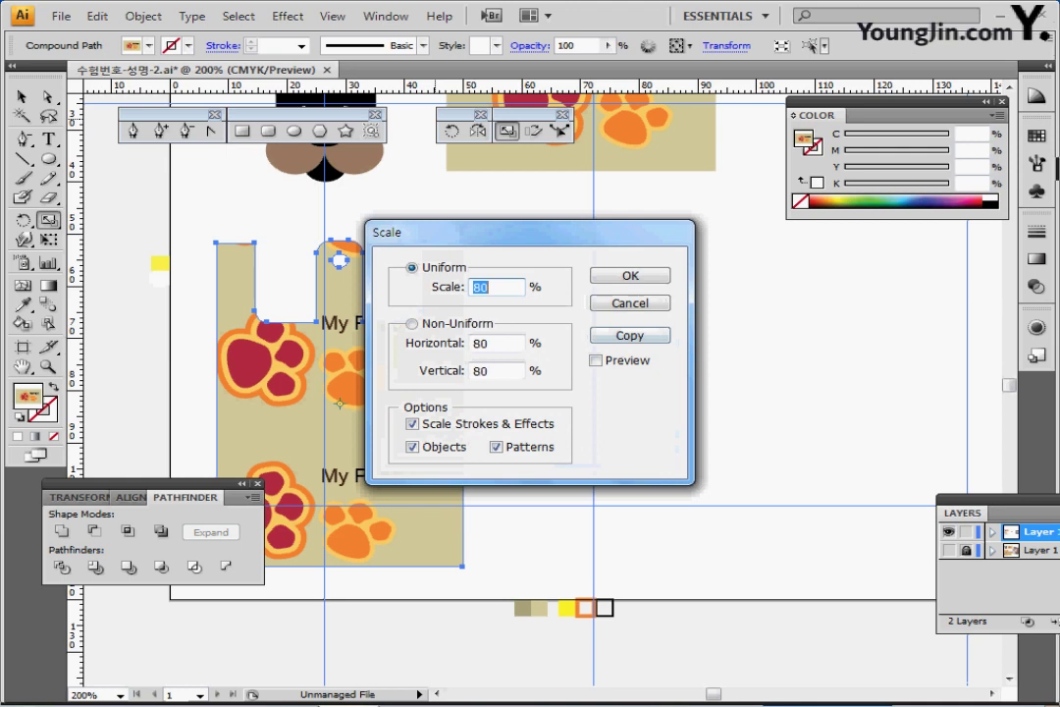
type("30")
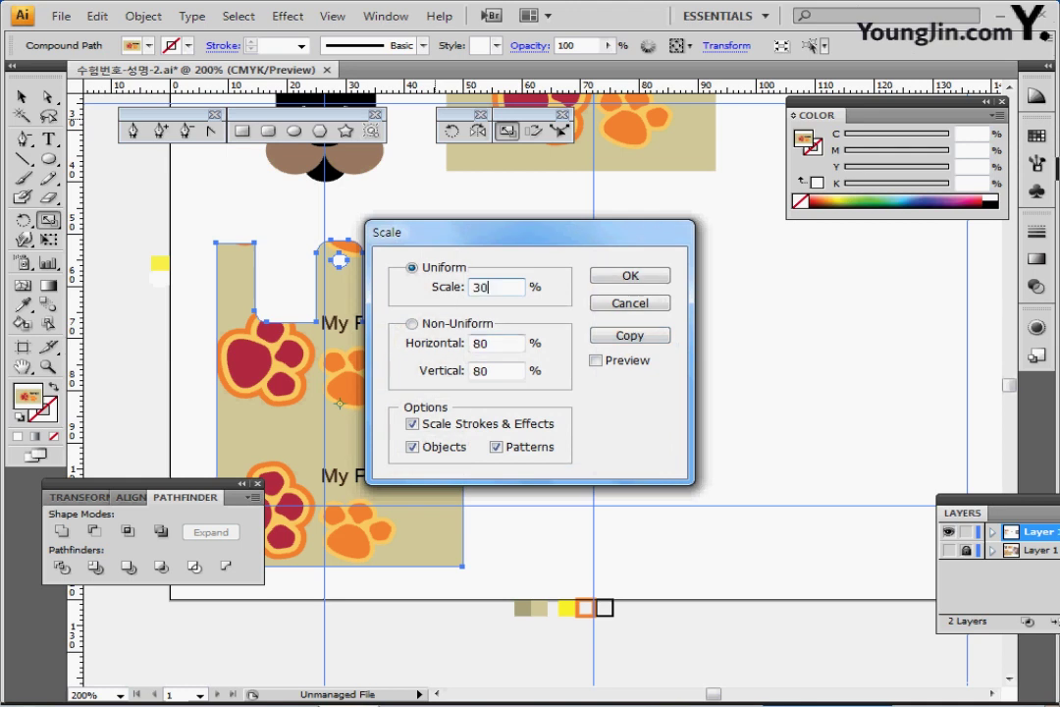
left_click(596, 361)
left_click_drag(461, 232, 648, 238)
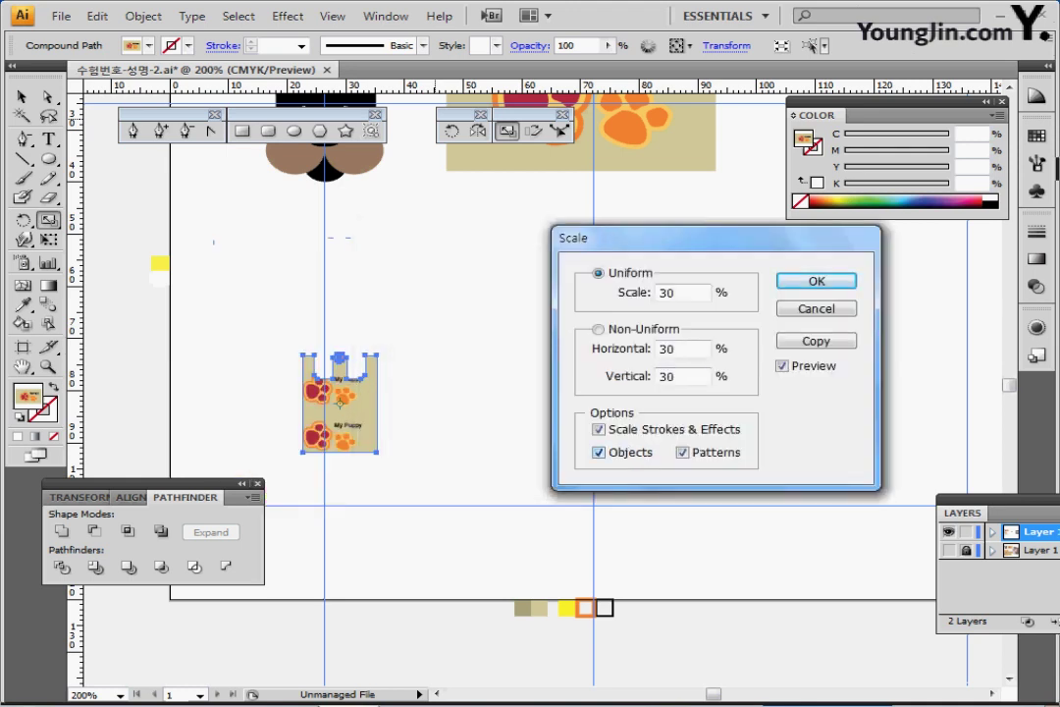
left_click(599, 452)
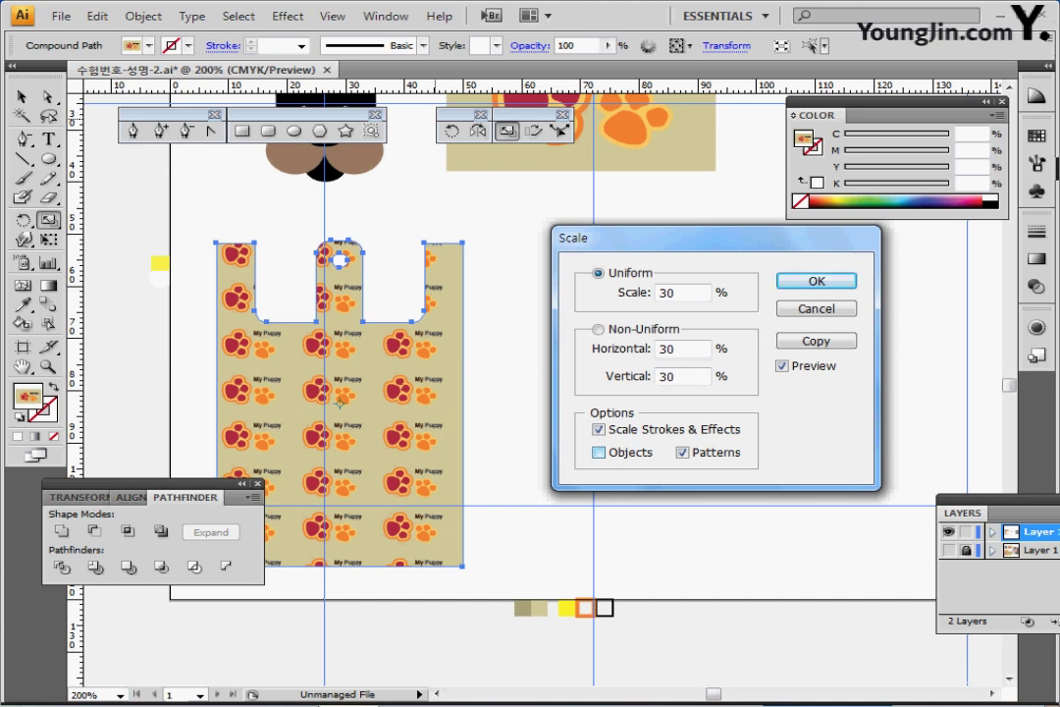
key("Return")
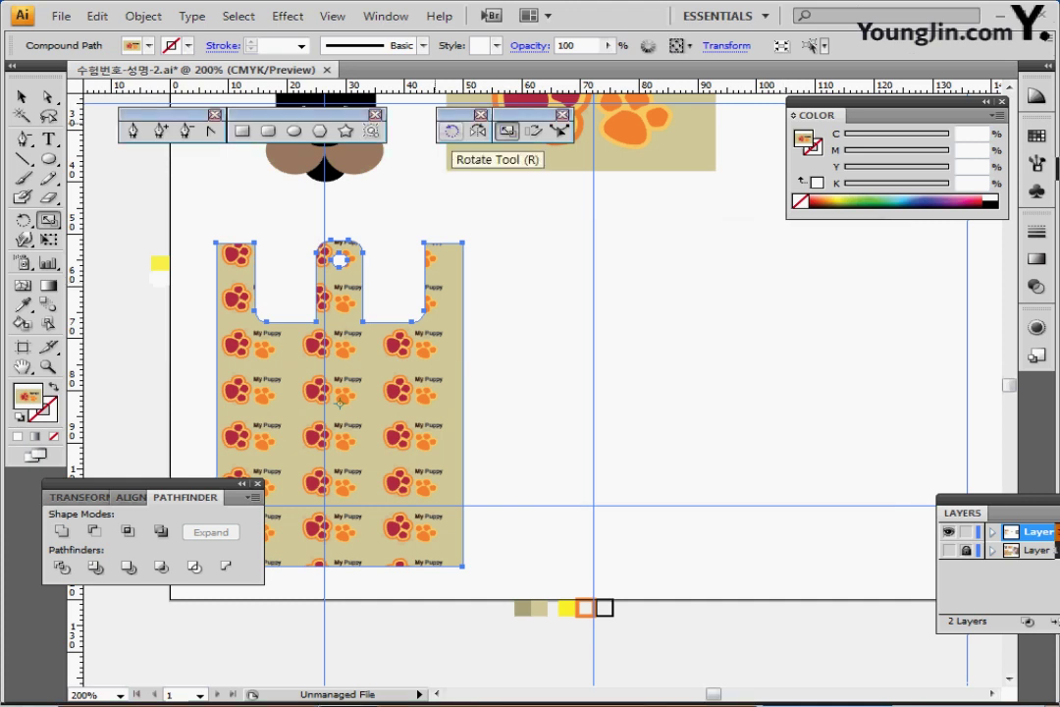
- Rotate only the bag's pattern fill by 45°, without rotating the object
double_click(452, 131)
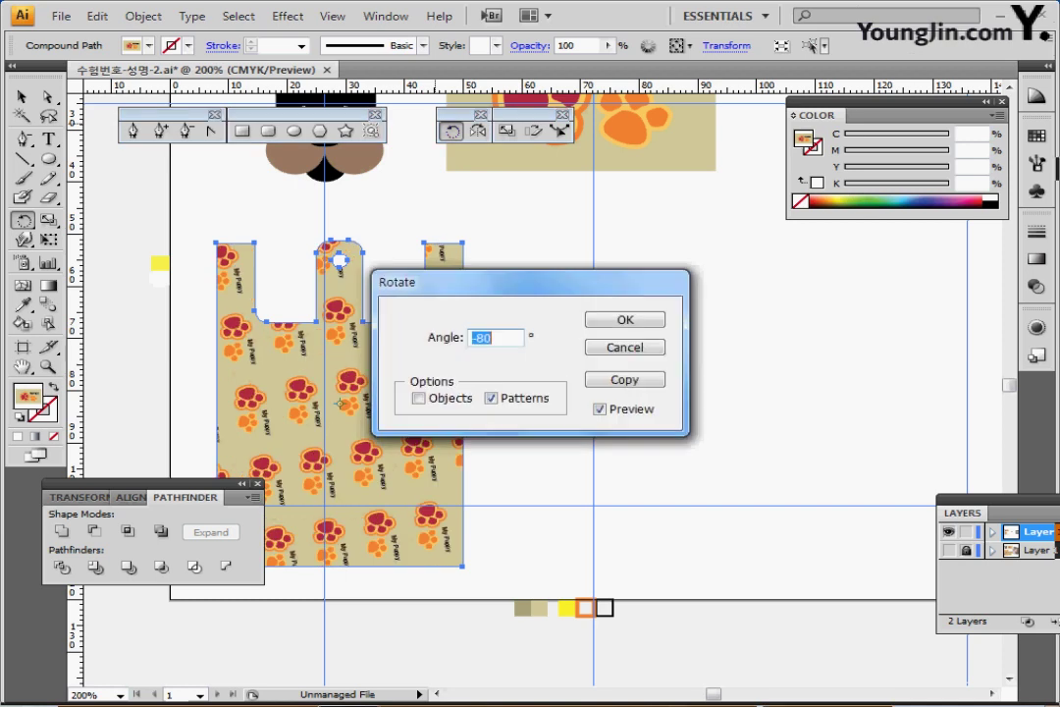
type("45")
left_click_drag(441, 282, 568, 243)
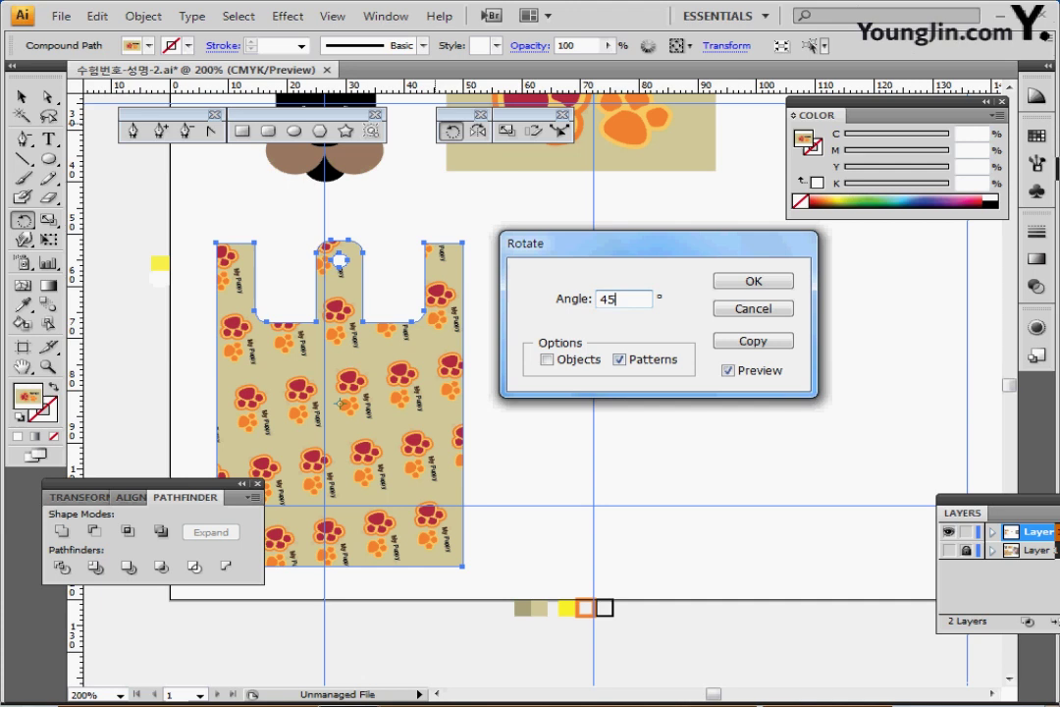
key("Return")
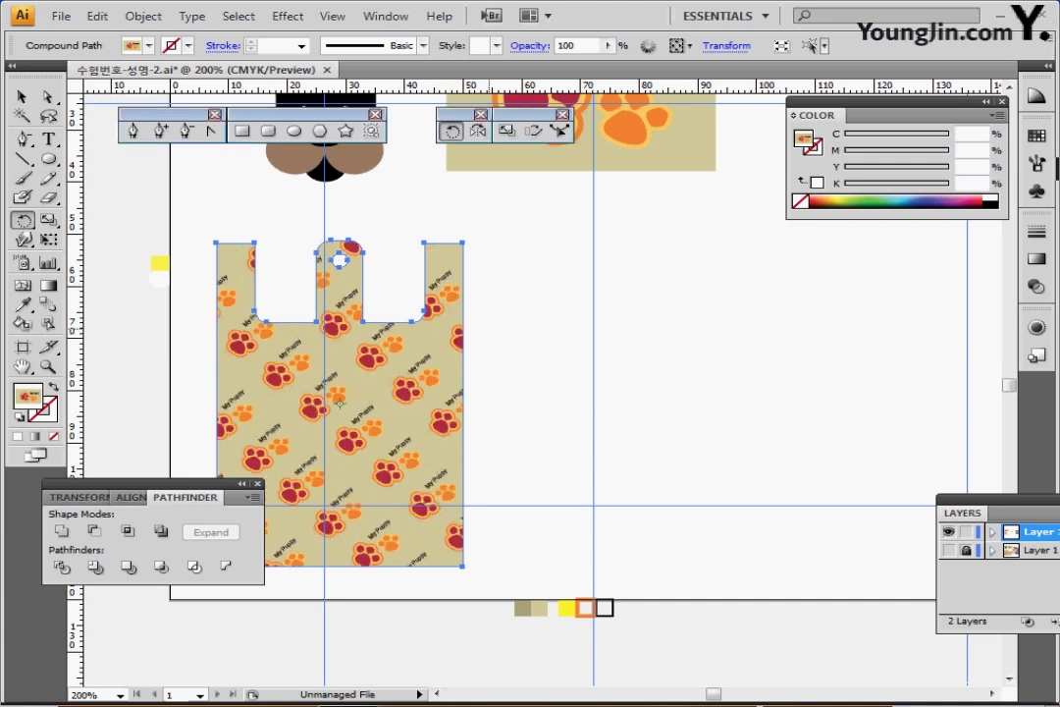
- In Outline view with the template shown, draw an ellipse from its centre tracing the one around the bag's puppy face, then restore Preview with the template hidden
left_click_drag(336, 411, 388, 354)
left_click_drag(317, 263, 277, 244)
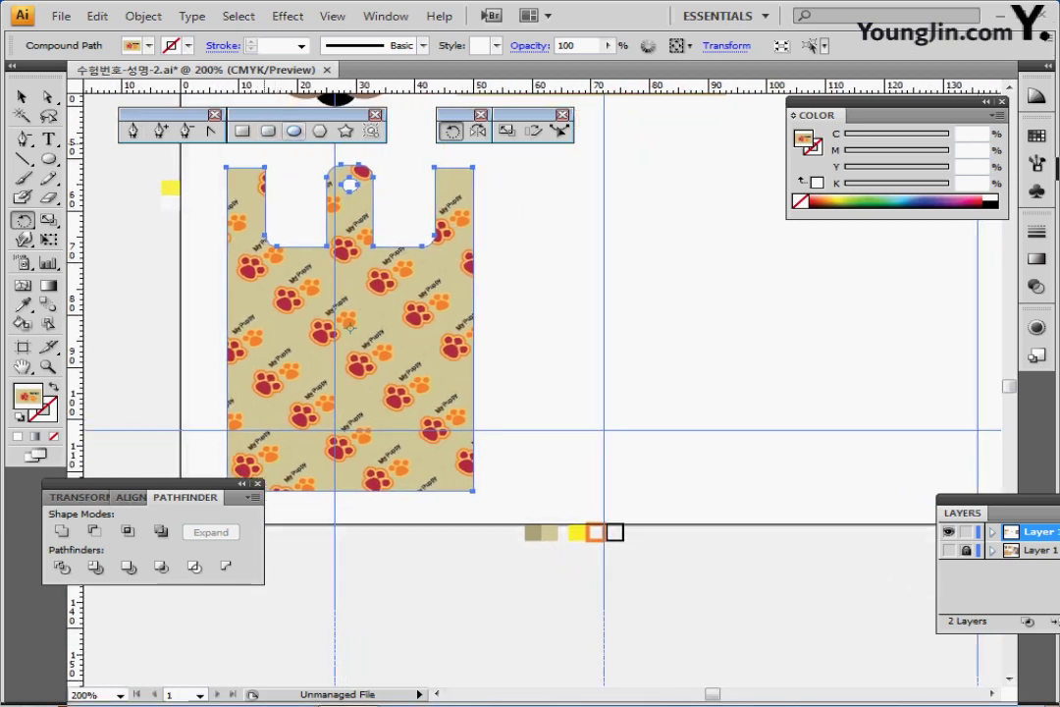
key("l")
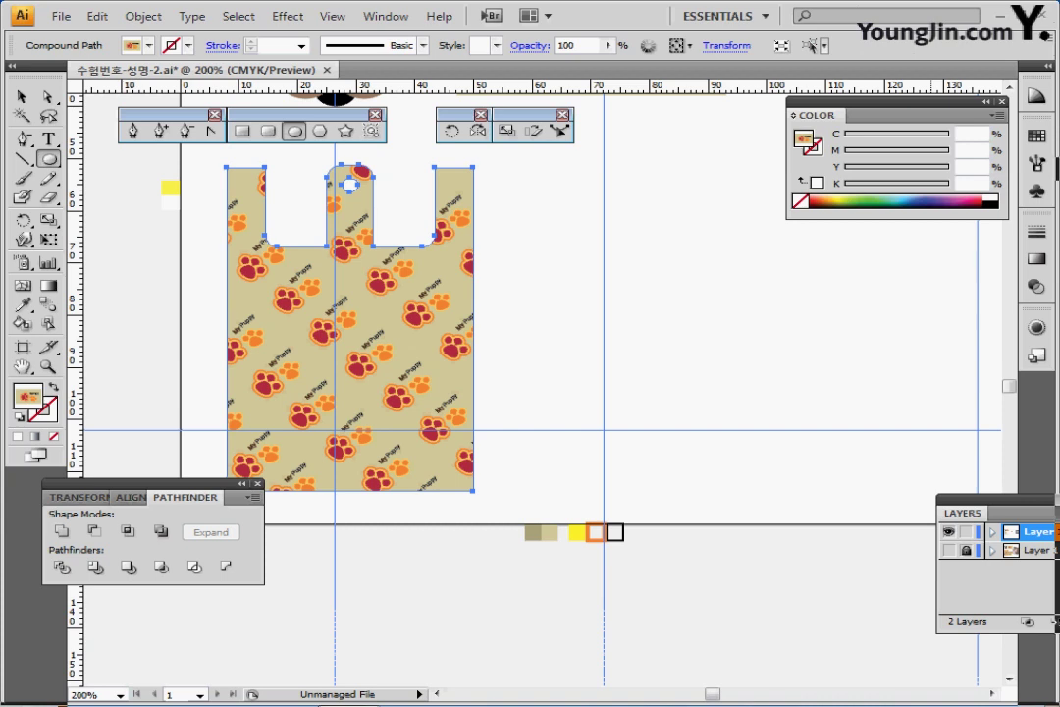
key("ctrl+y")
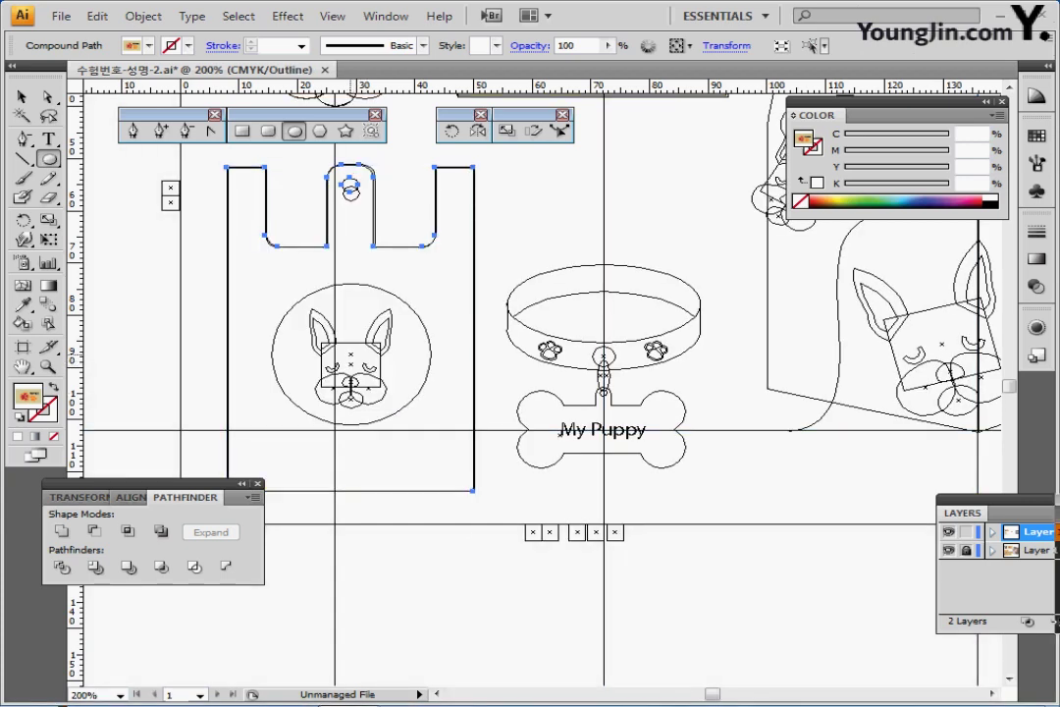
left_click_drag(351, 354, 424, 411)
left_click(948, 551)
key("ctrl+y")
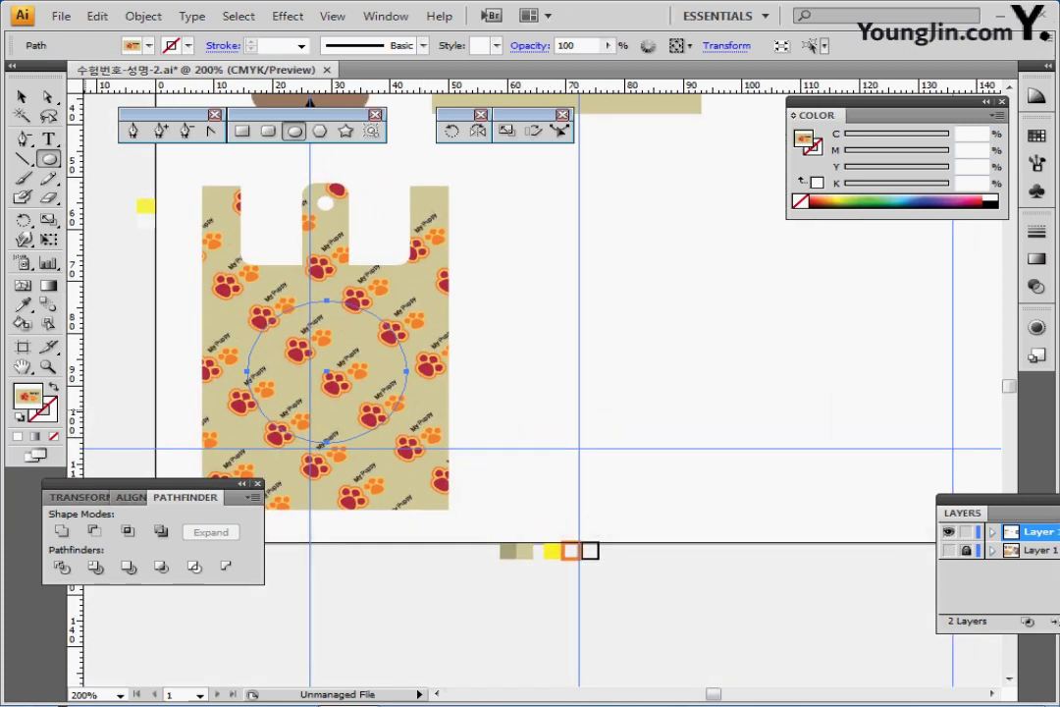
- Give the ellipse on the bag the default white fill, remove its stroke and make the fill active
key("d")
key("slash")
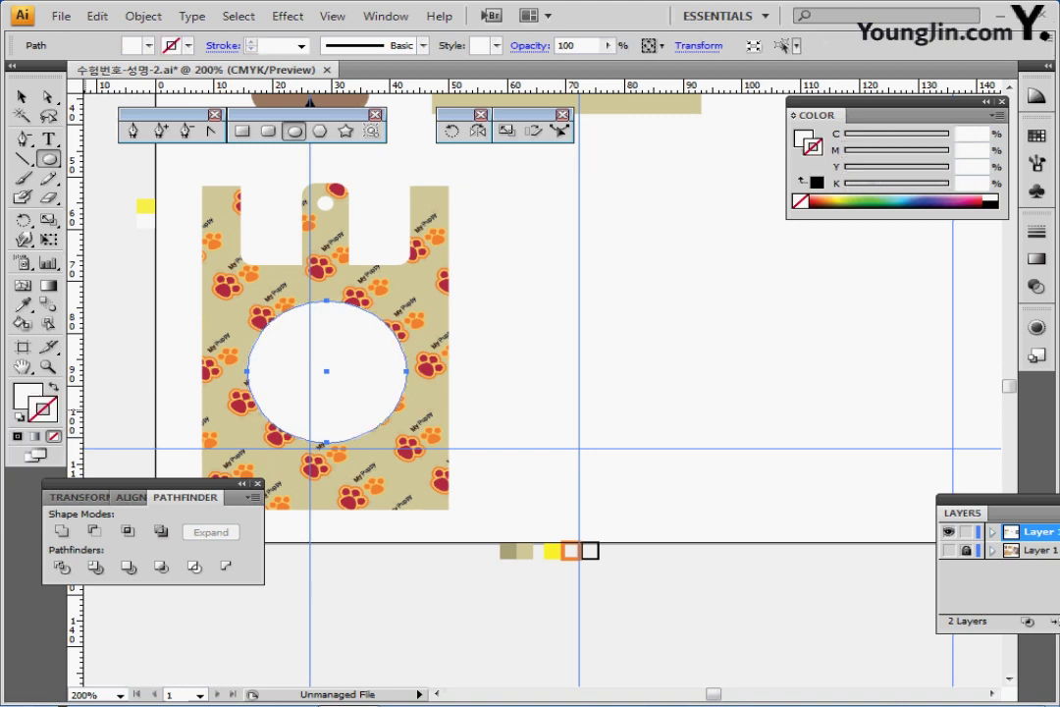
key("x")
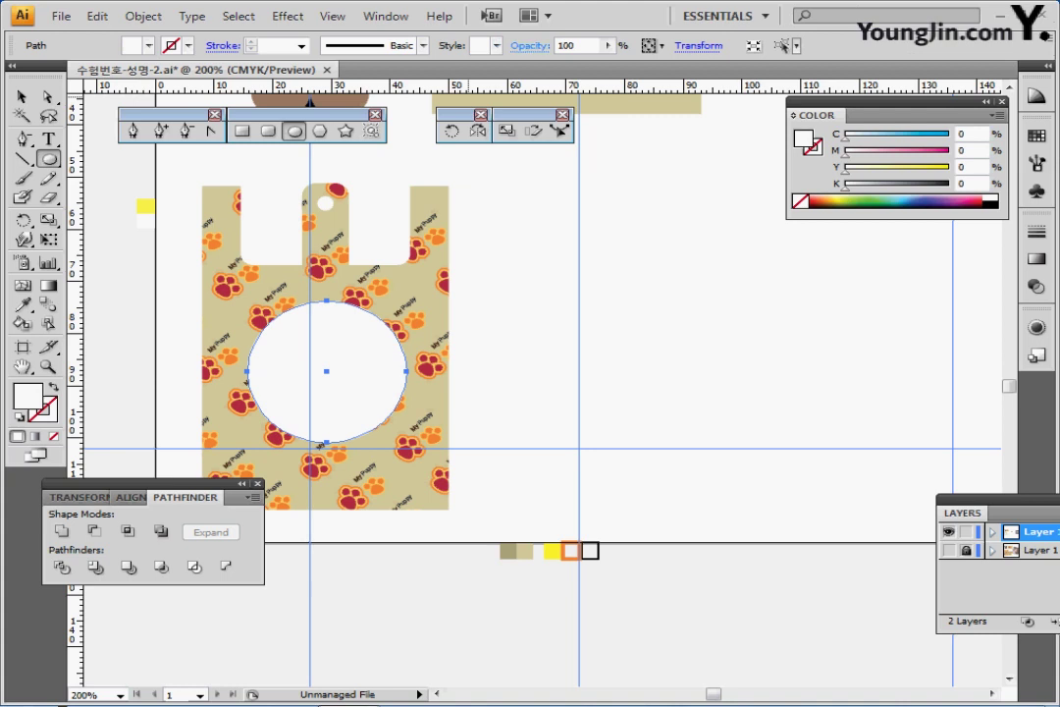
- Set the opacity of the white ellipse on the bag to 70%
left_click_drag(578, 46, 555, 46)
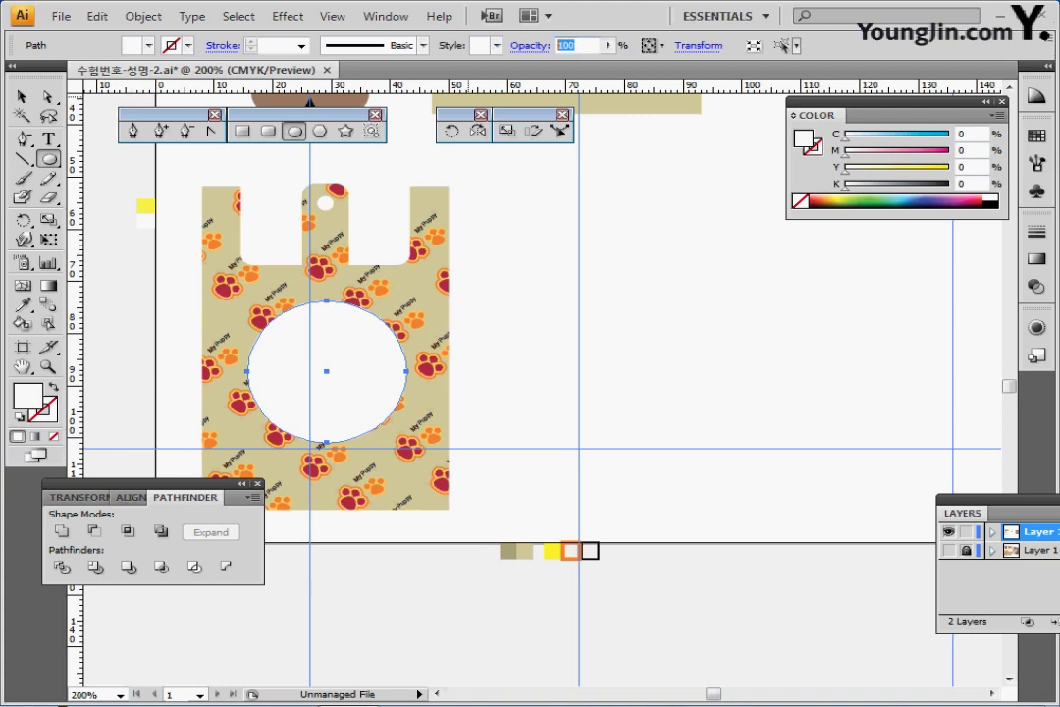
type("70")
key("Return")
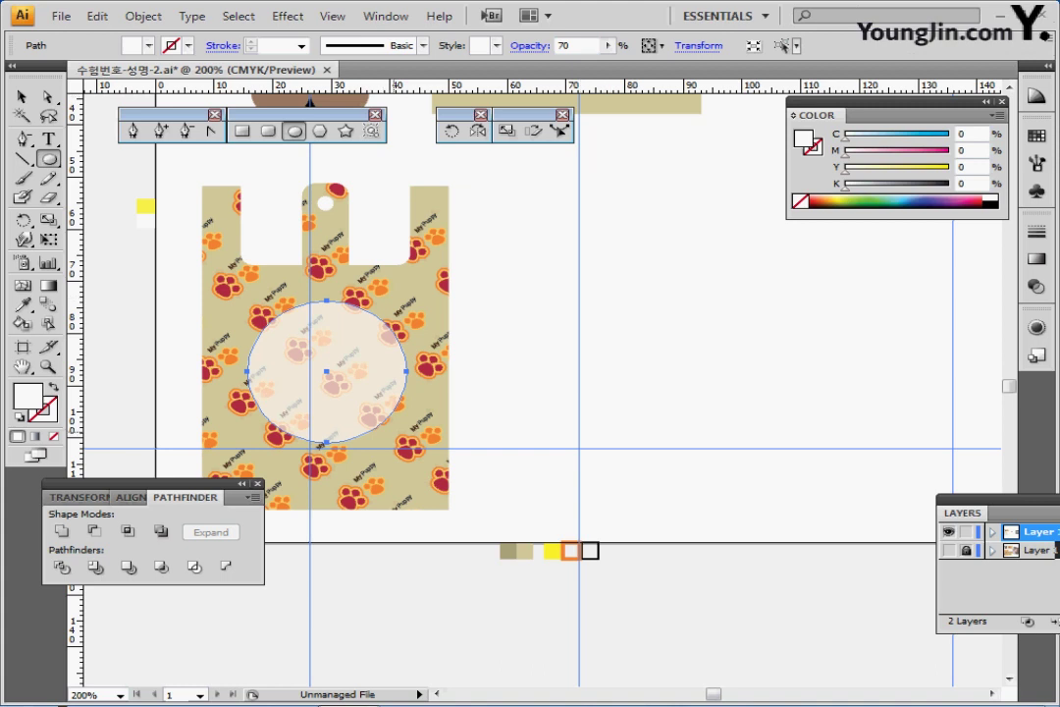
- Copy the whole puppy face and place the duplicate over the translucent ellipse on the bag
key("ctrl+minus")
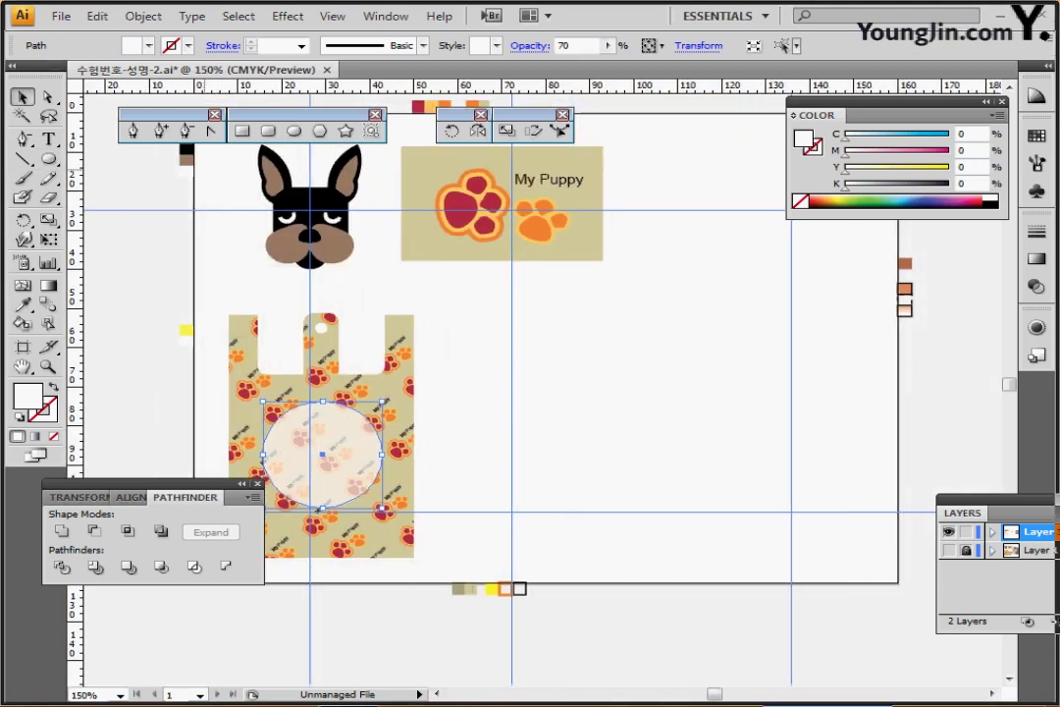
left_click_drag(194, 132, 304, 240)
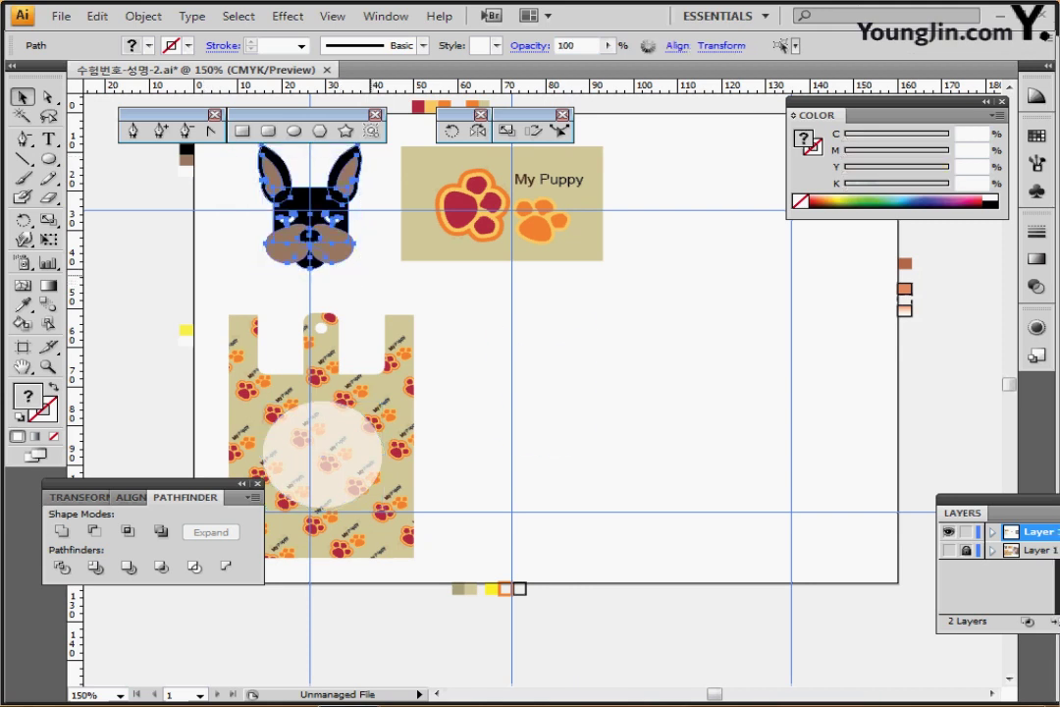
key("ctrl+c")
key("ctrl+v")
left_click_drag(409, 345, 453, 246)
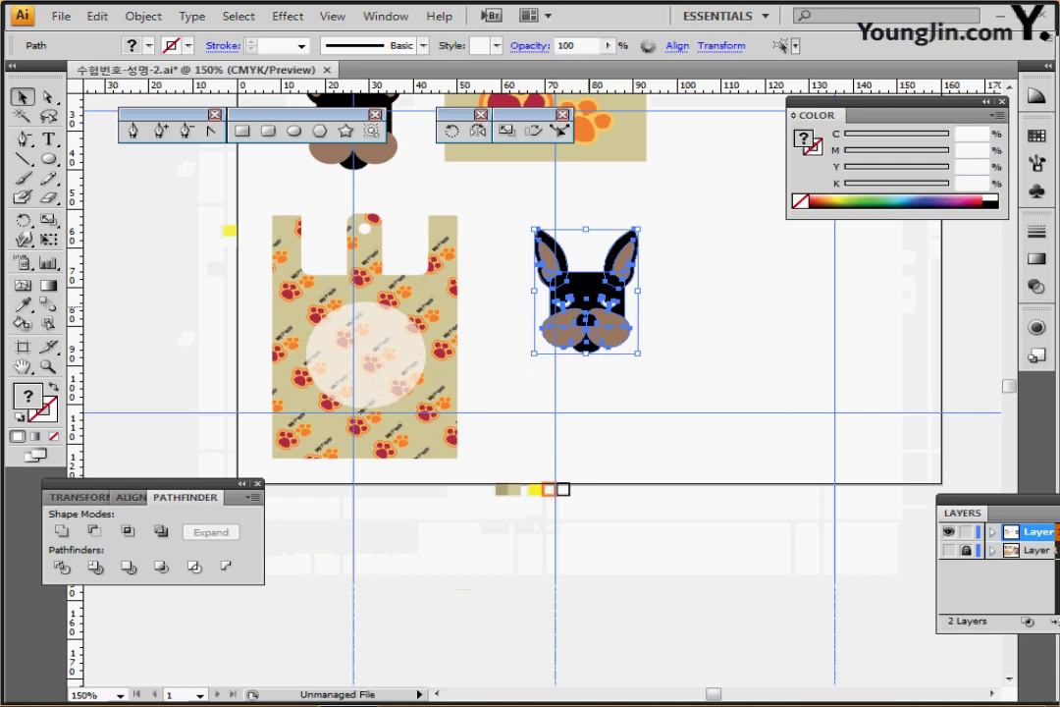
left_click_drag(587, 302, 366, 364)
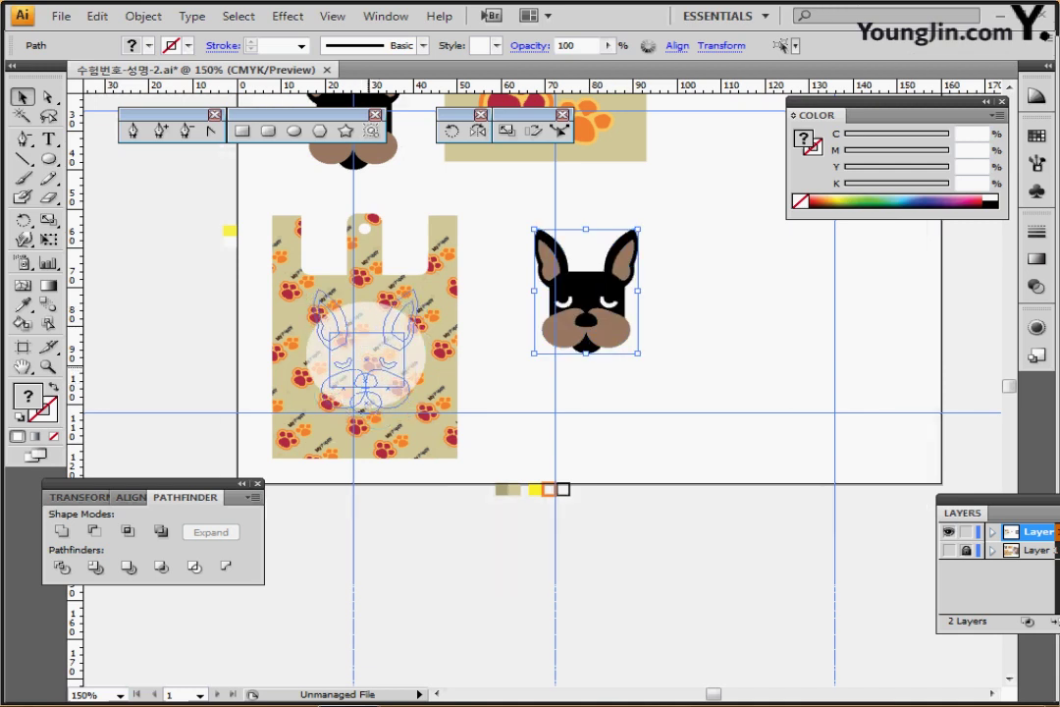
left_click_drag(365, 302, 365, 303)
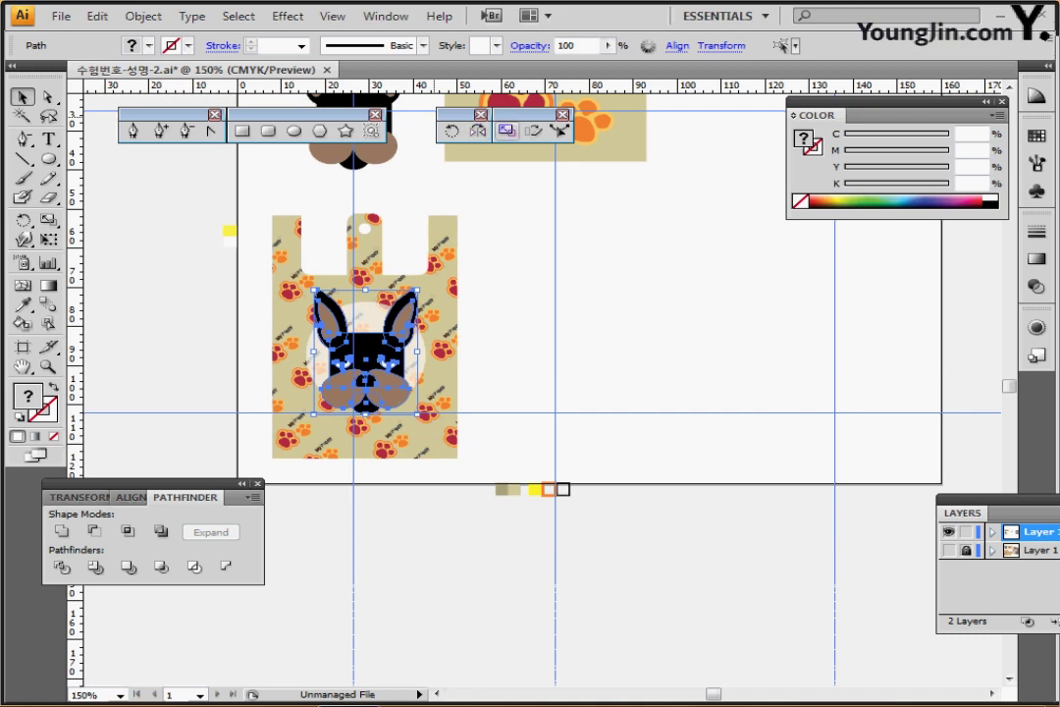
- Scale the puppy face on the bag uniformly to 60%, with Objects included and Patterns left out
double_click(506, 131)
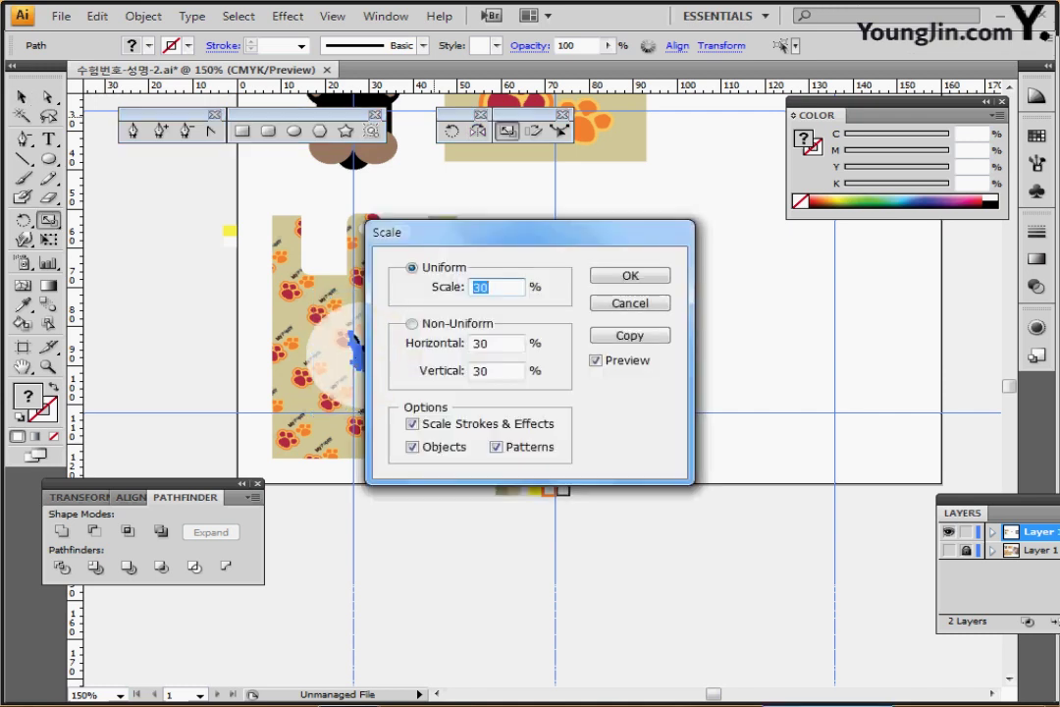
type("60")
left_click_drag(511, 233, 635, 217)
left_click(537, 431)
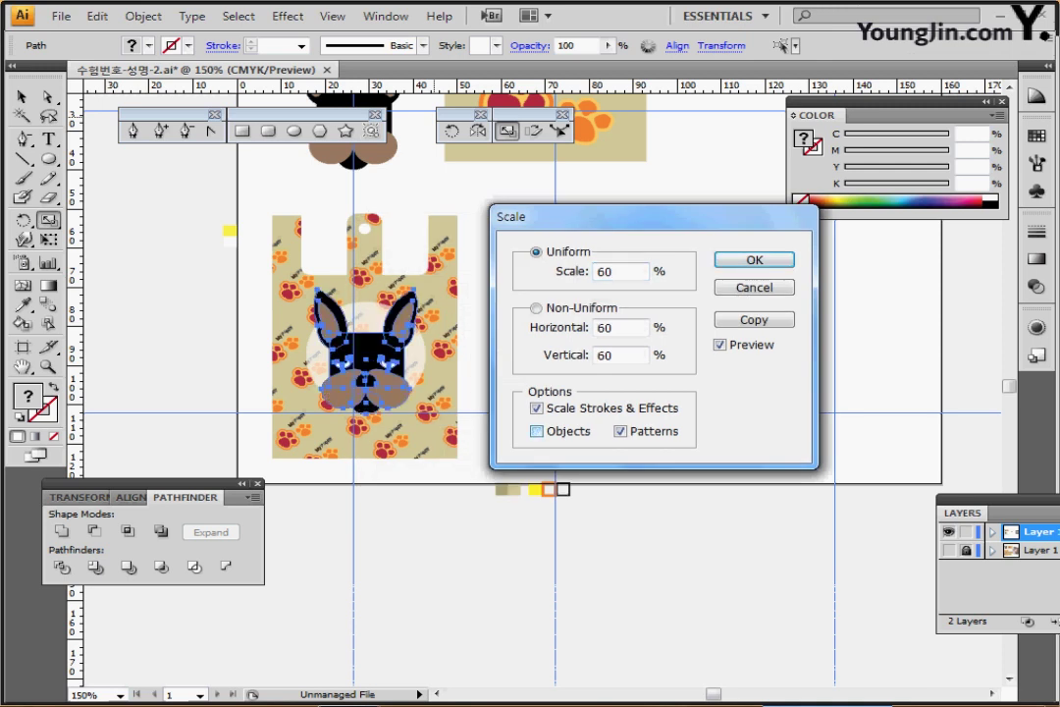
left_click(620, 431)
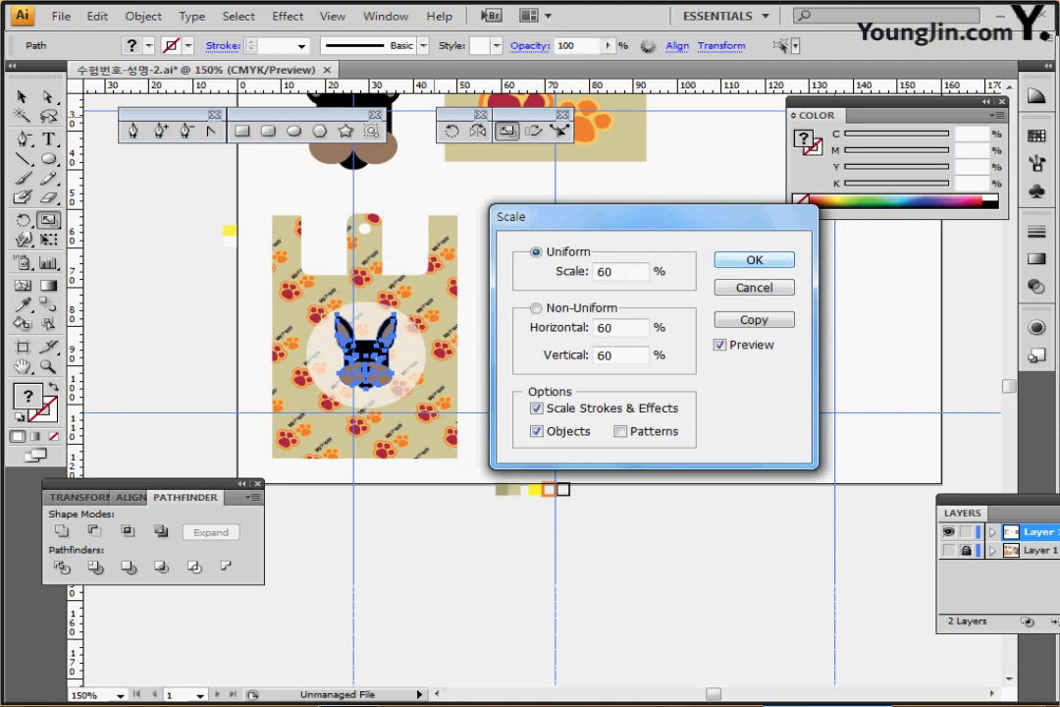
key("Return")
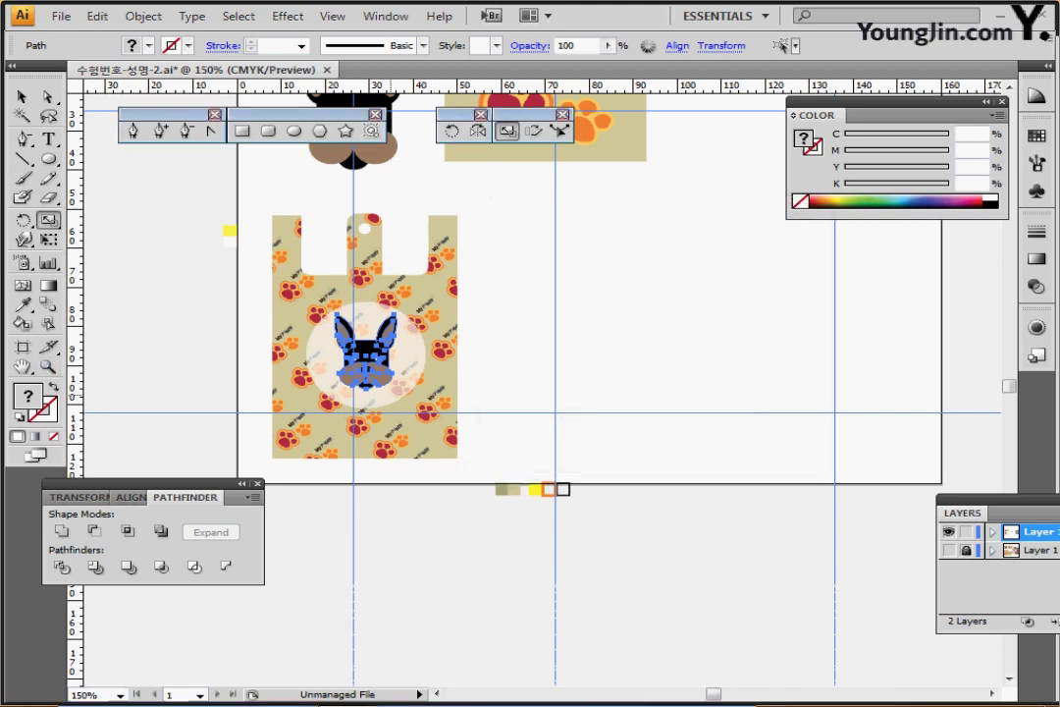
- Nudge the reduced puppy face slightly downward inside the bag's ellipse
left_click(391, 375, "ctrl")
left_click(443, 412, "ctrl")
left_click(497, 411, "ctrl")
left_click_drag(593, 381, 381, 429)
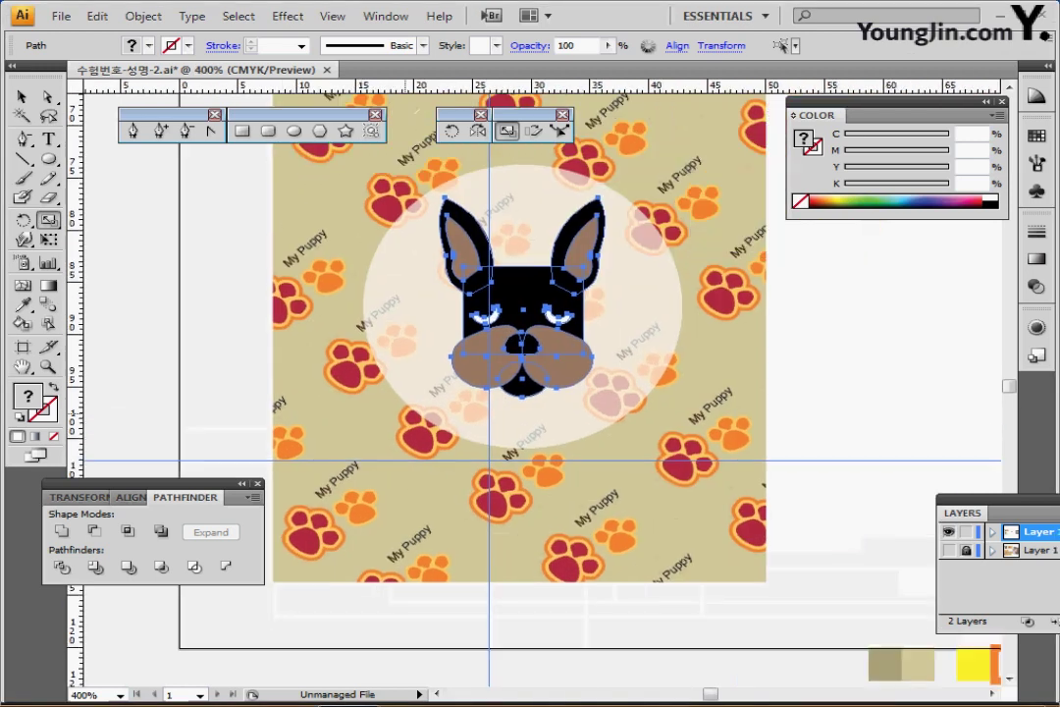
key("Down")
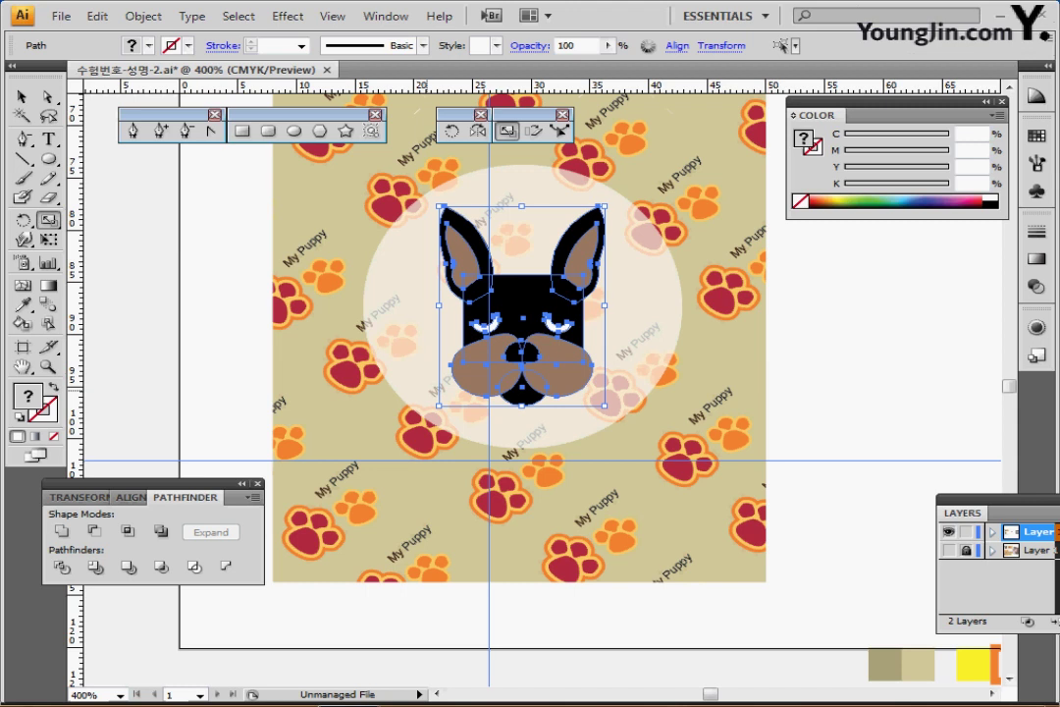
key("ctrl+shift+b")
key("ctrl+shift+b")
key("ctrl+shift+b")
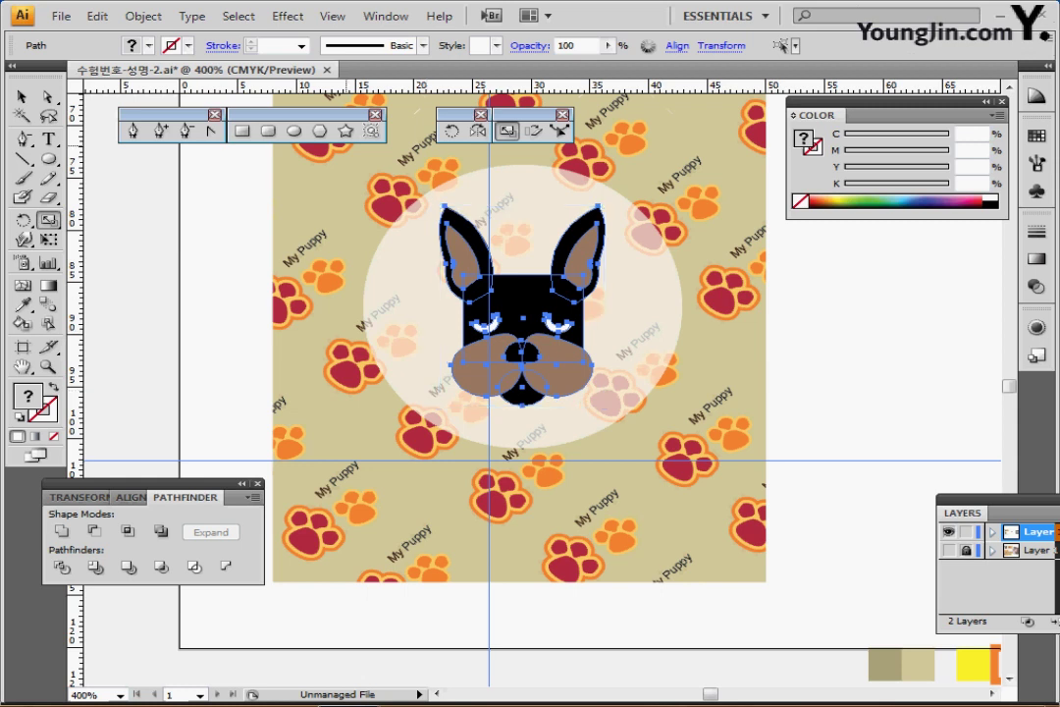
- Recolour the inner ears and both muzzle ellipses of the bag's puppy face with the yellow (Y 80) sampled from the swatch beside the artboard, then deselect
left_click_drag(571, 363, 463, 375)
left_click_drag(373, 341, 573, 501)
left_click(473, 438, "ctrl+alt")
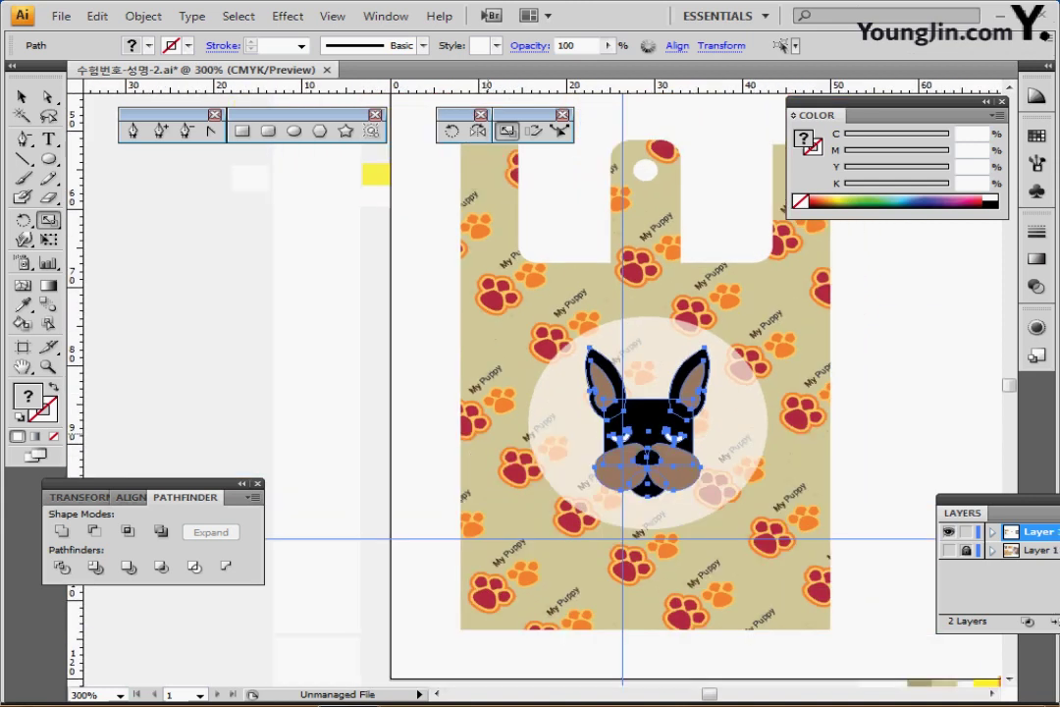
left_click_drag(422, 466, 347, 511)
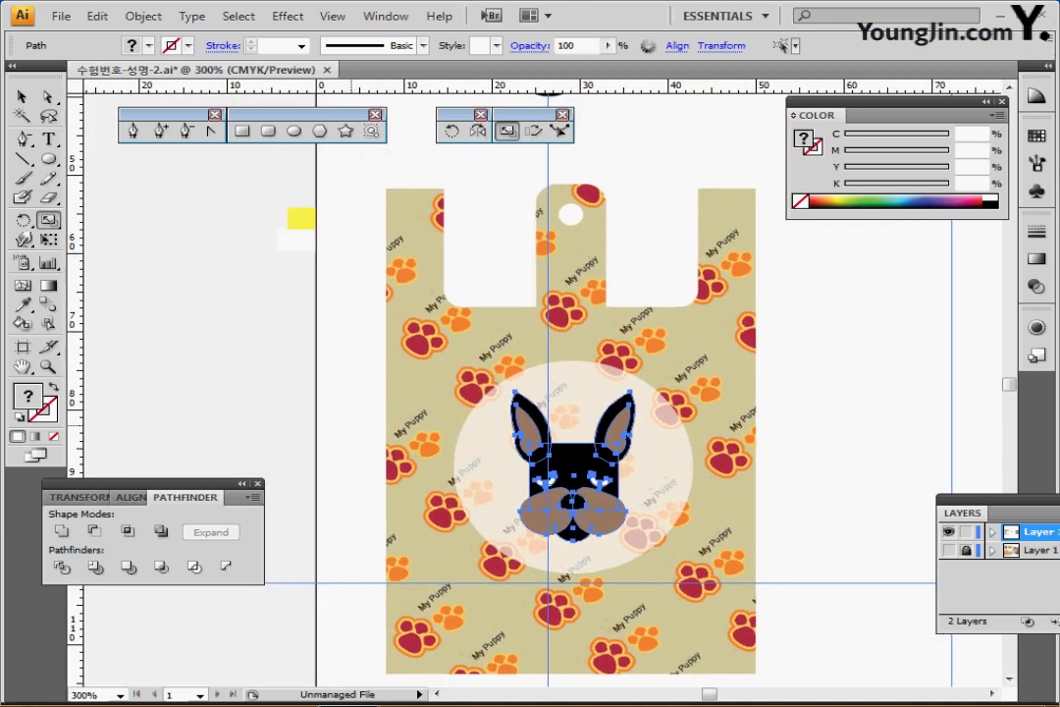
left_click(350, 376, "ctrl")
left_click(529, 430, "ctrl")
left_click(617, 433, "ctrl+shift")
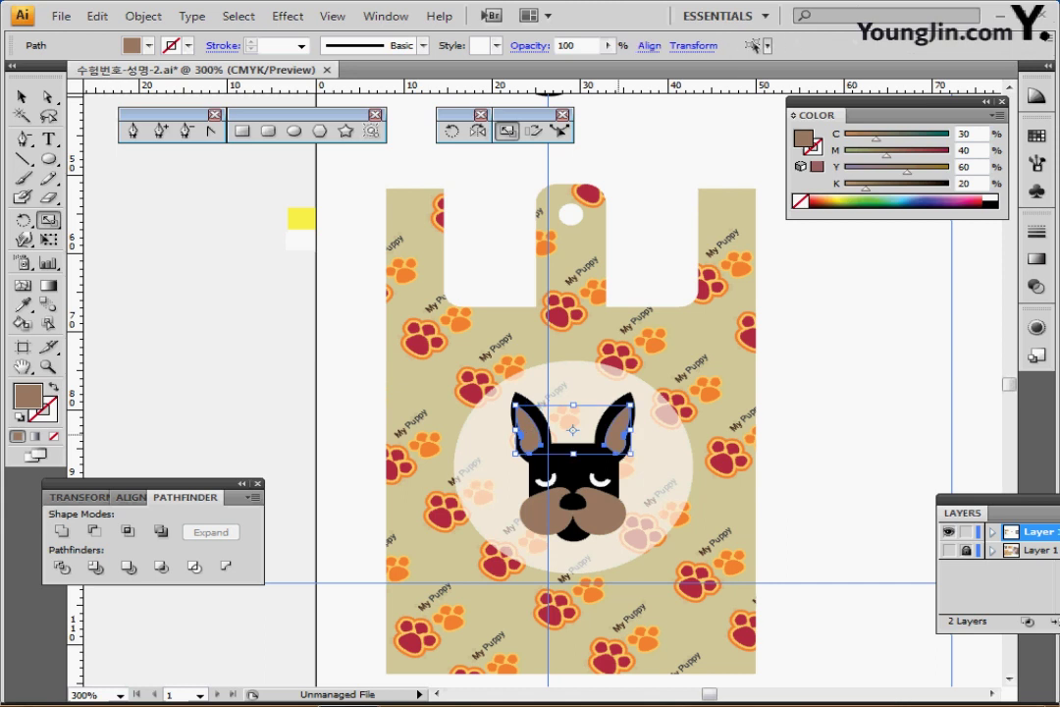
left_click(610, 509, "ctrl+shift")
left_click(551, 511, "ctrl+shift")
key("ctrl+shift+b")
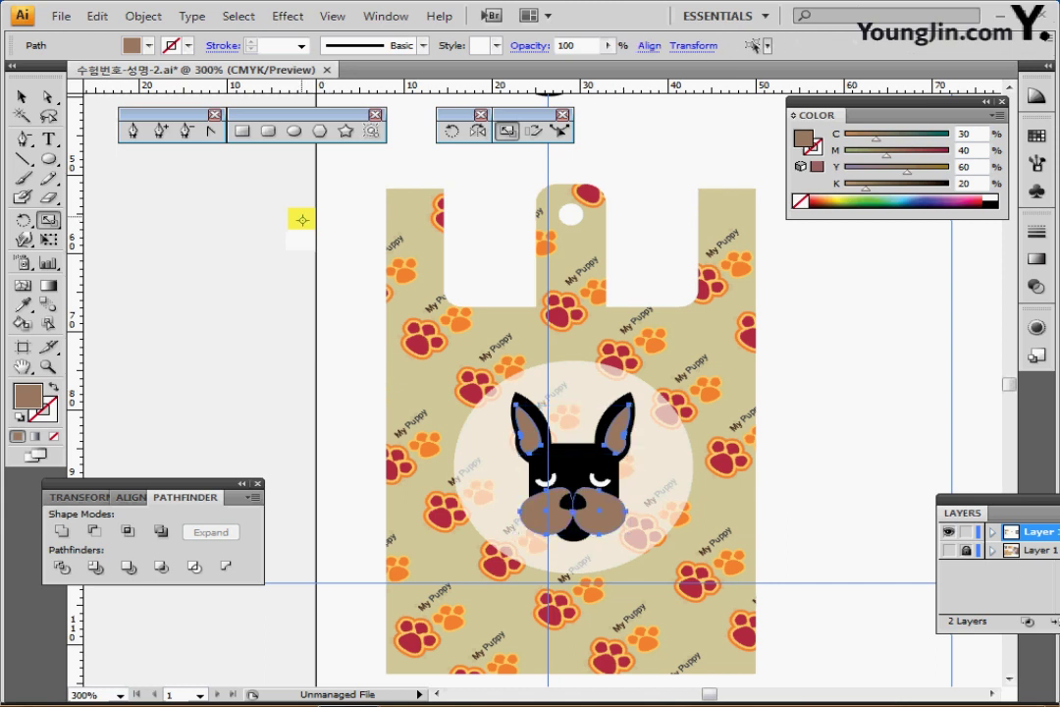
key("i")
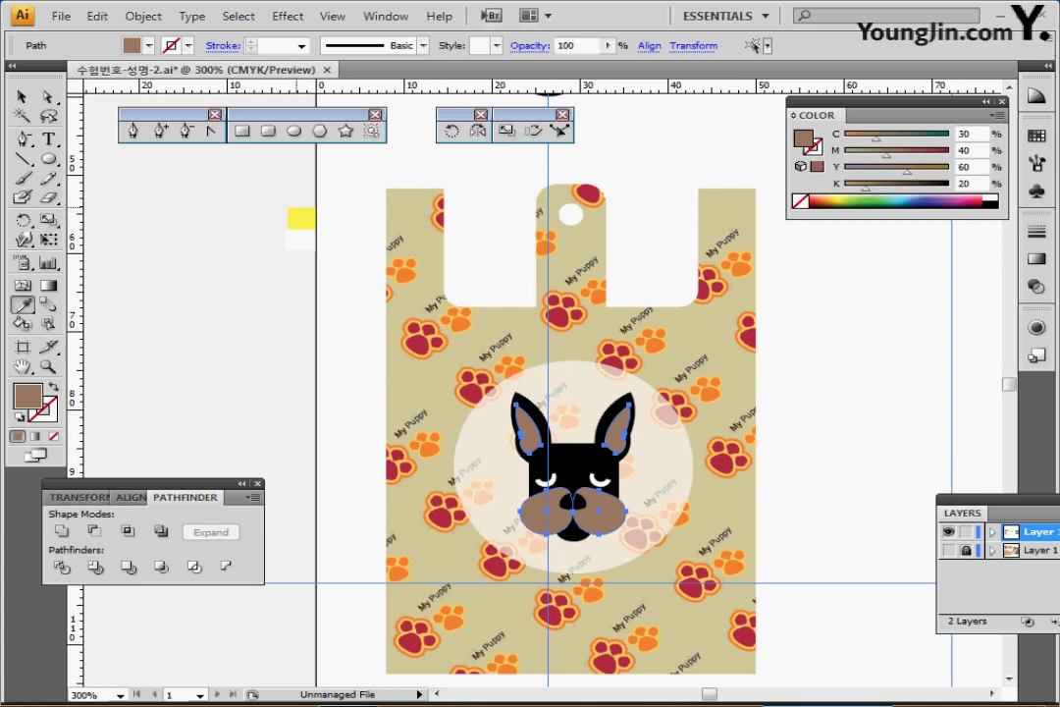
left_click(303, 220)
left_click(303, 218)
left_click(684, 186, "ctrl")
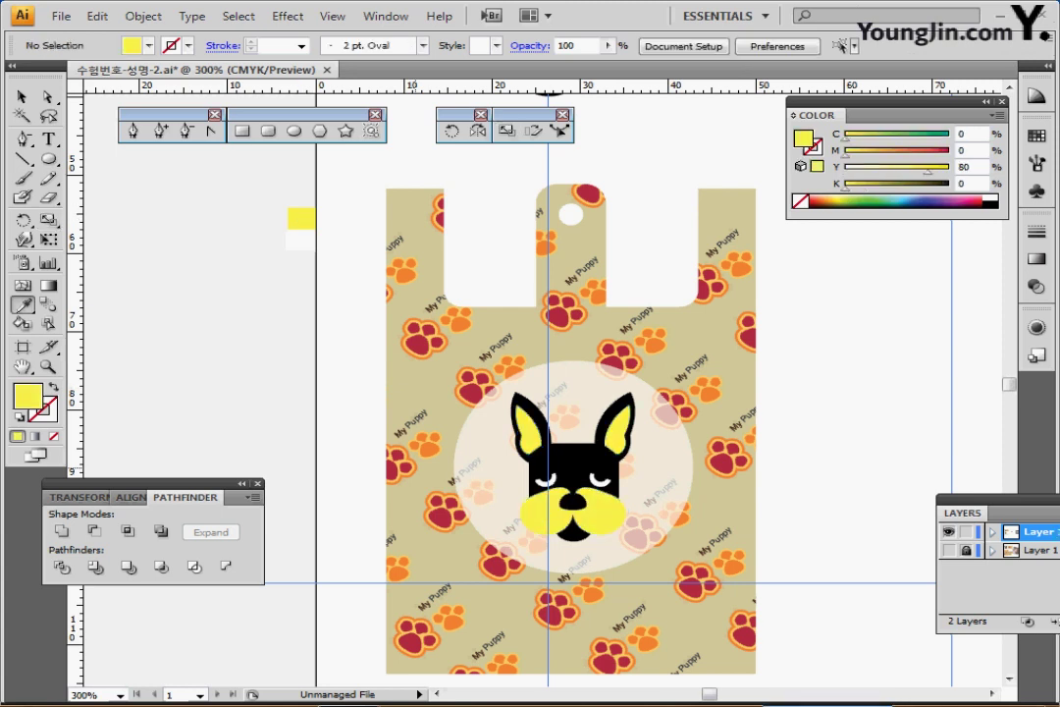
- Create a 33 mm by 13 mm ellipse in the empty area beside the bag, with the default 1 pt black stroke and no fill
scroll(683, 186, "down", 1)
key("ctrl+minus")
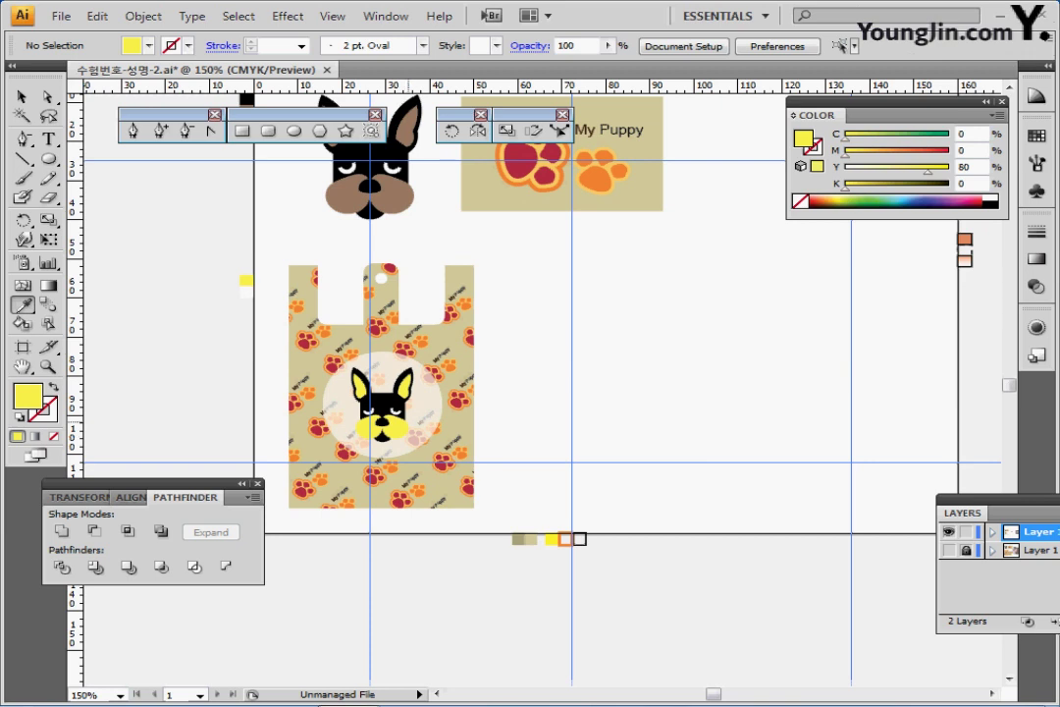
left_click_drag(599, 383, 476, 392)
key("ctrl+plus")
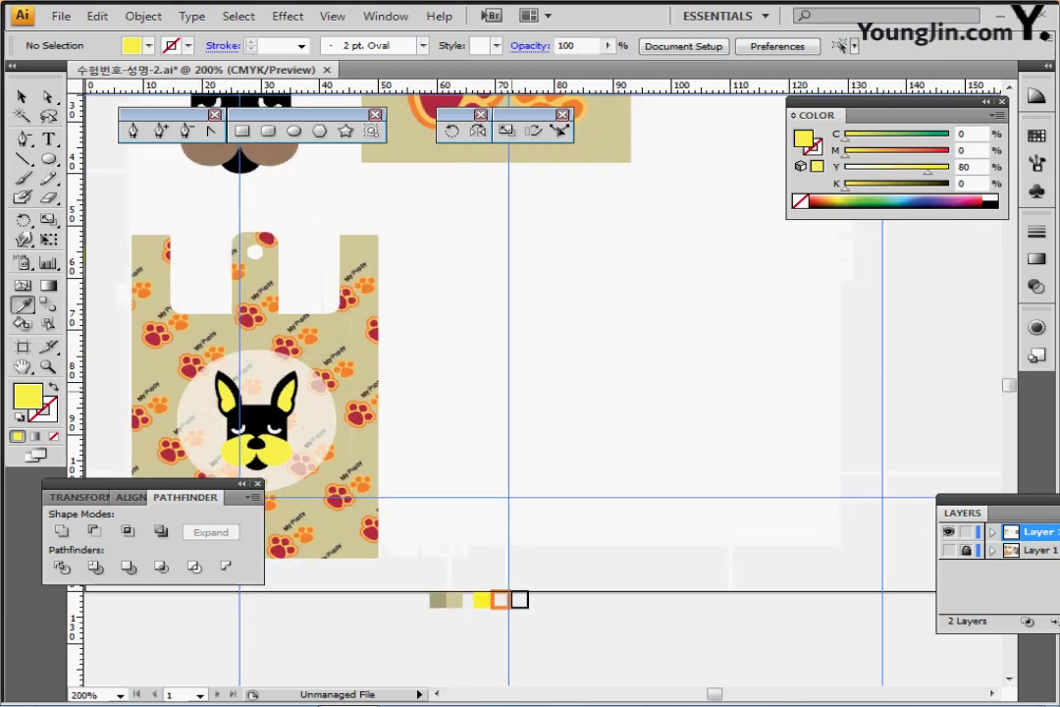
scroll(530, 383, "right", 2)
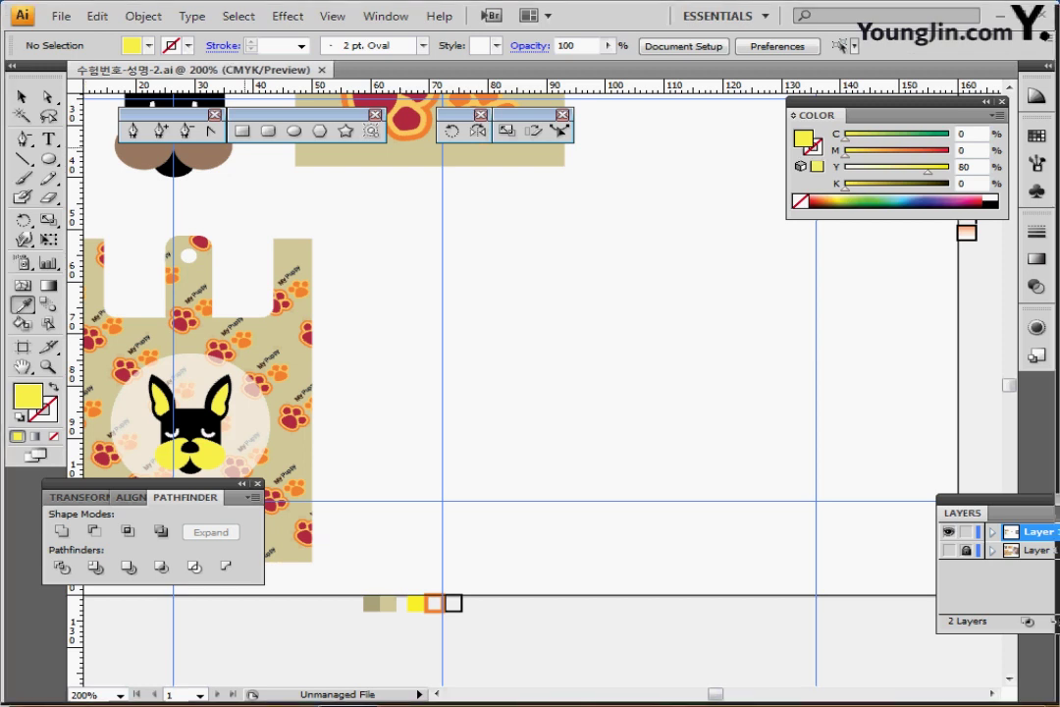
key("l")
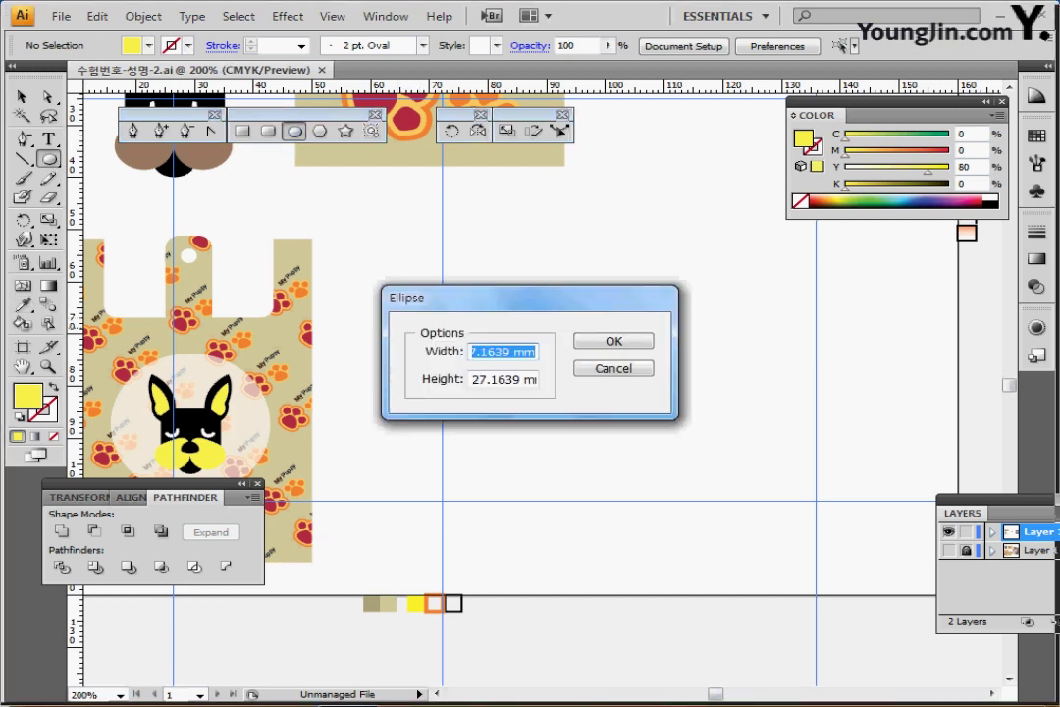
type("33")
key("Tab")
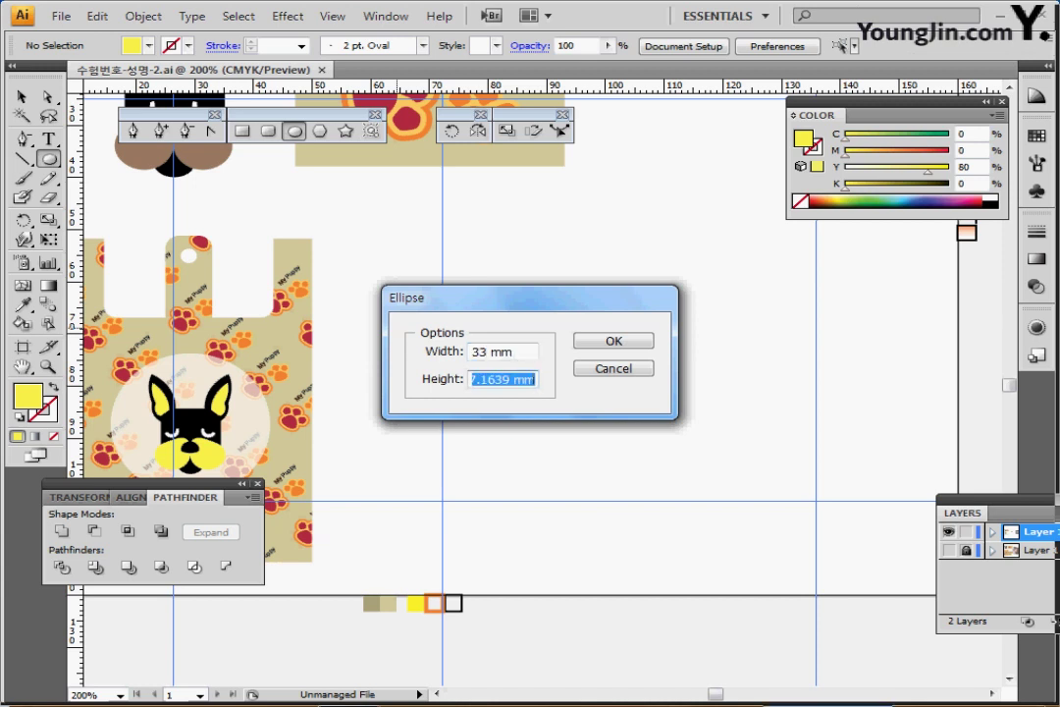
type("13")
key("Return")
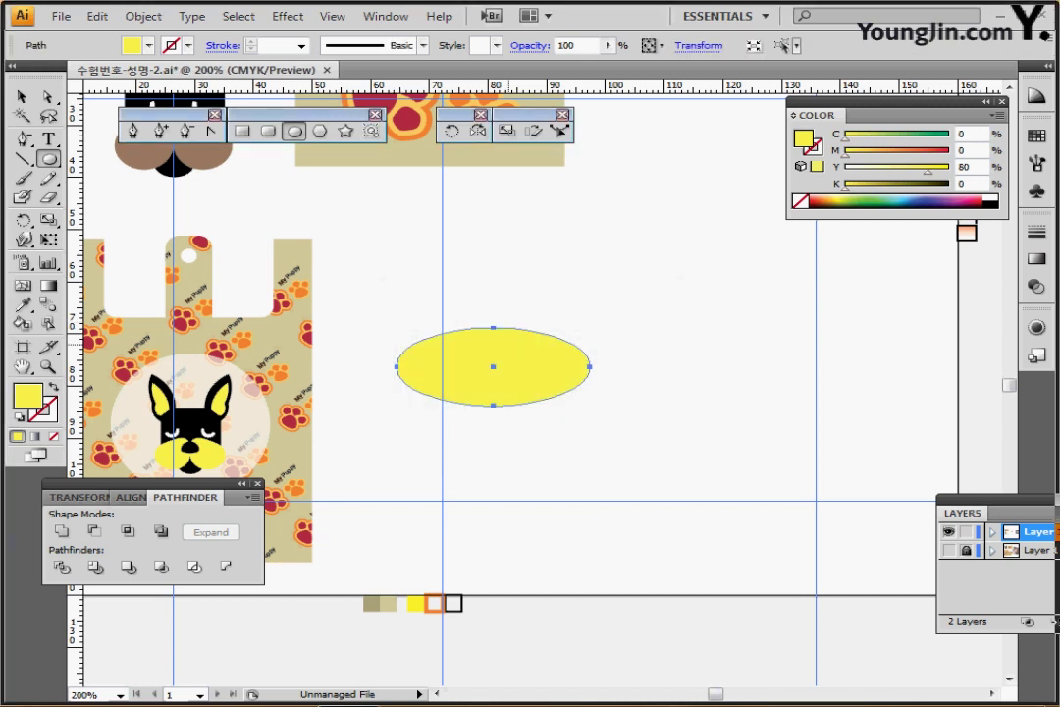
key("d")
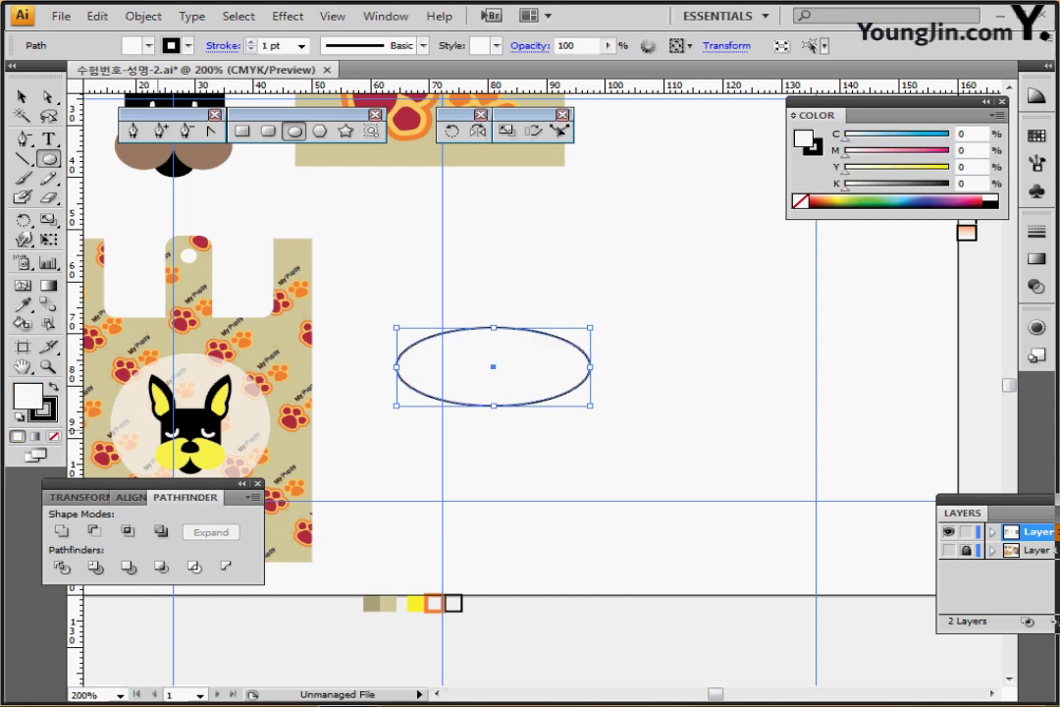
key("slash")
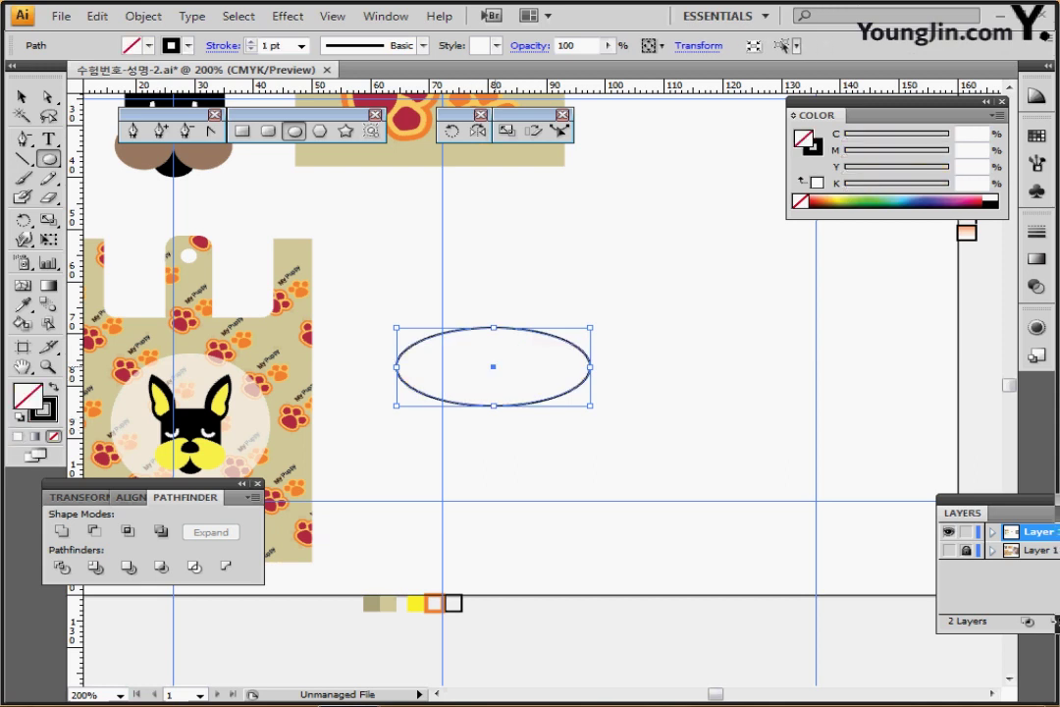
- Show the template in outline and move the unfilled ellipse onto the lower ring of the dog collar
left_click_drag(493, 367, 447, 352)
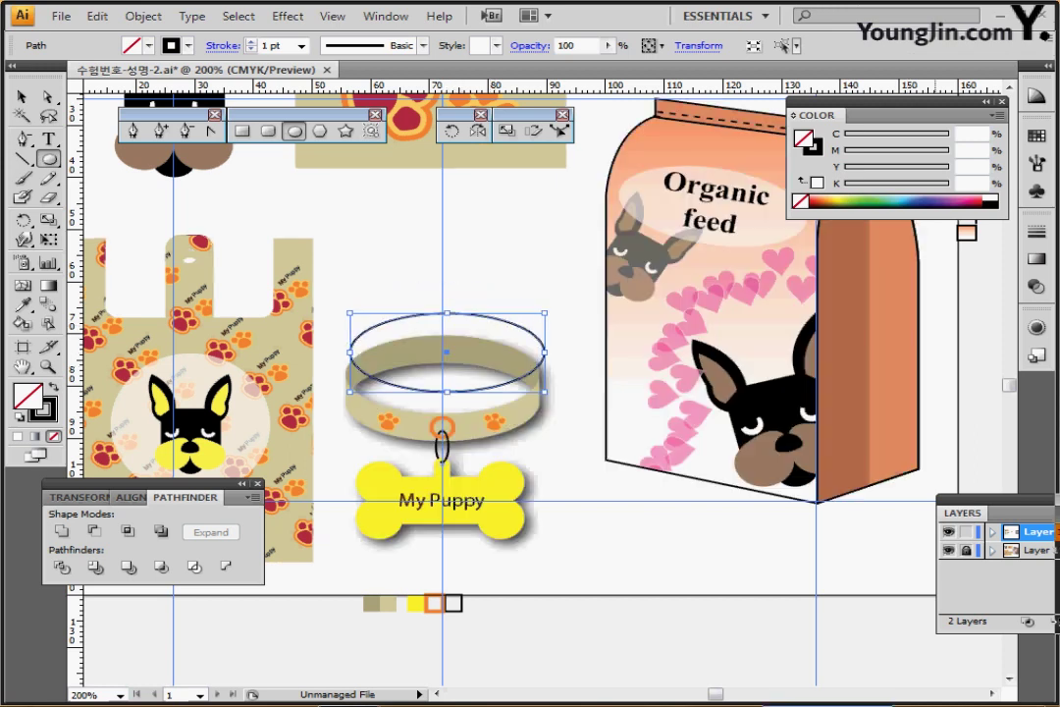
left_click(948, 549, "ctrl")
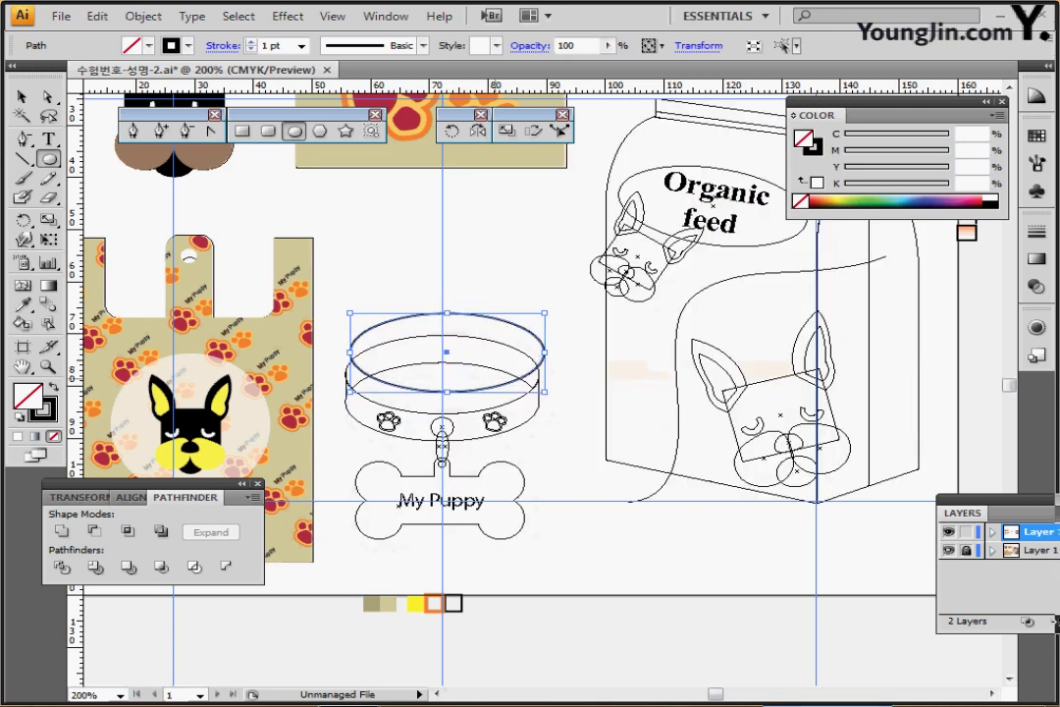
left_click_drag(446, 352, 446, 398)
key("Down")
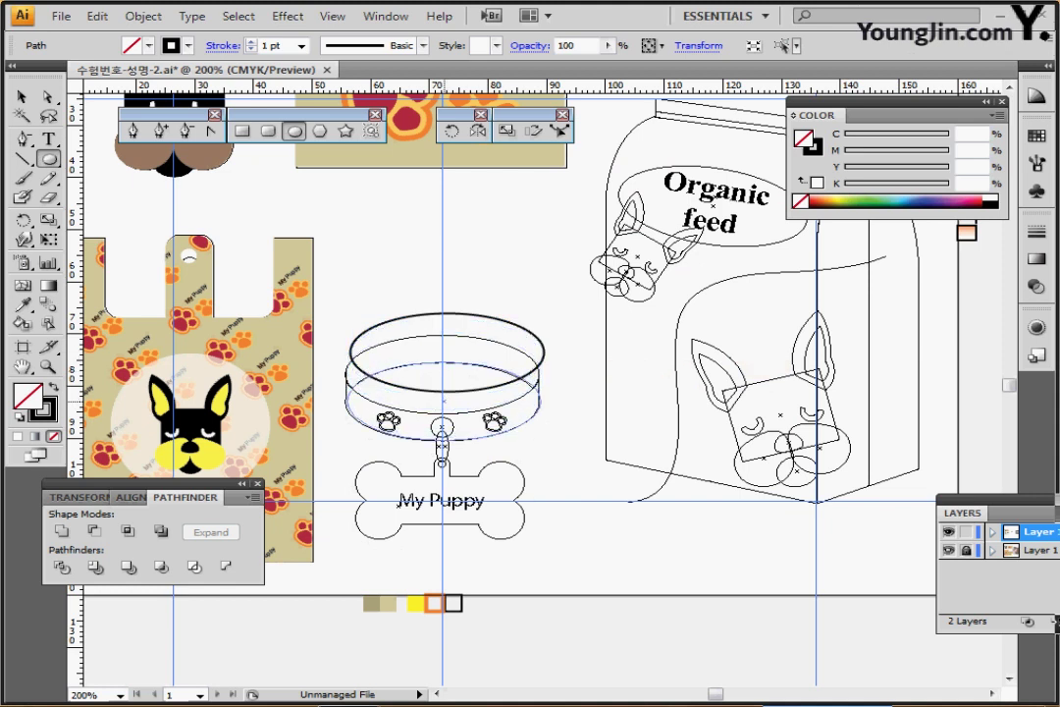
key("ctrl+y")
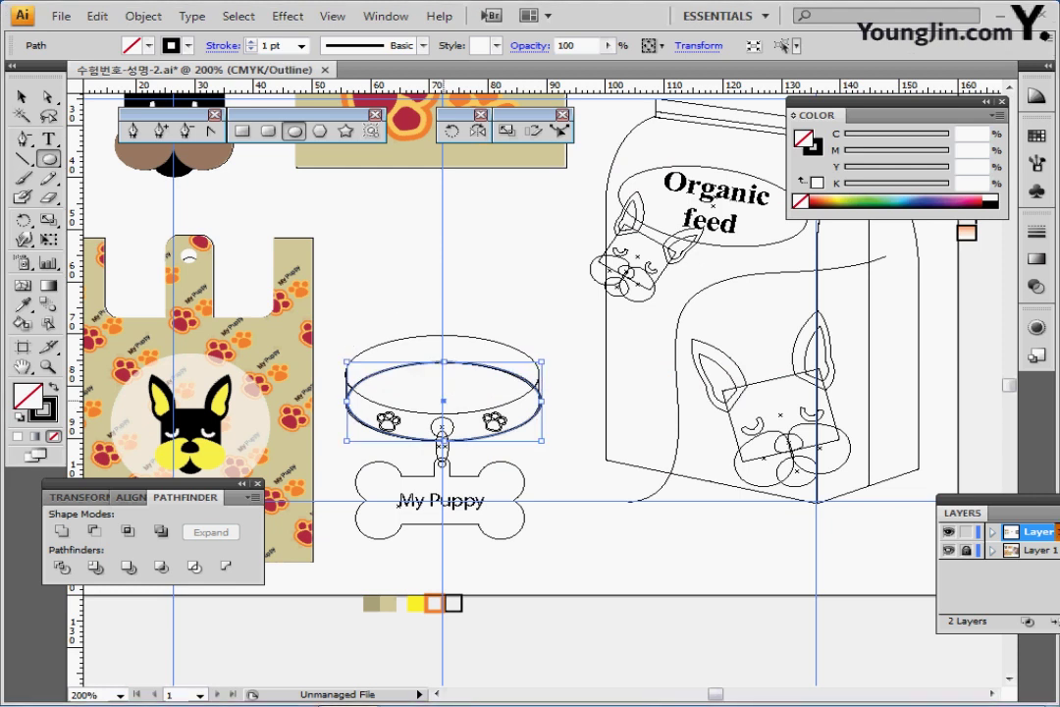
- Duplicate the collar ellipse upward, align the copy with the template's upper ring, and hide the template layer
left_click_drag(444, 401, 443, 375)
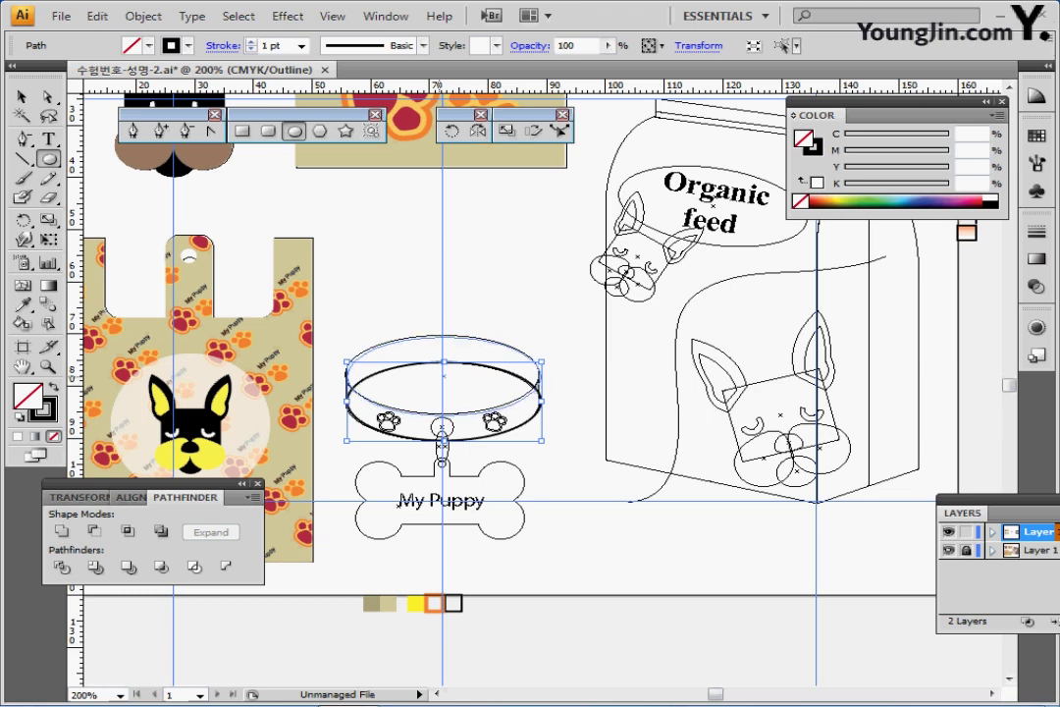
key("Up")
key("Up")
key("Up")
key("Up")
key("Up")
key("Up")
key("Up")
key("Up")
key("Up")
key("Up")
key("Up")
key("Up")
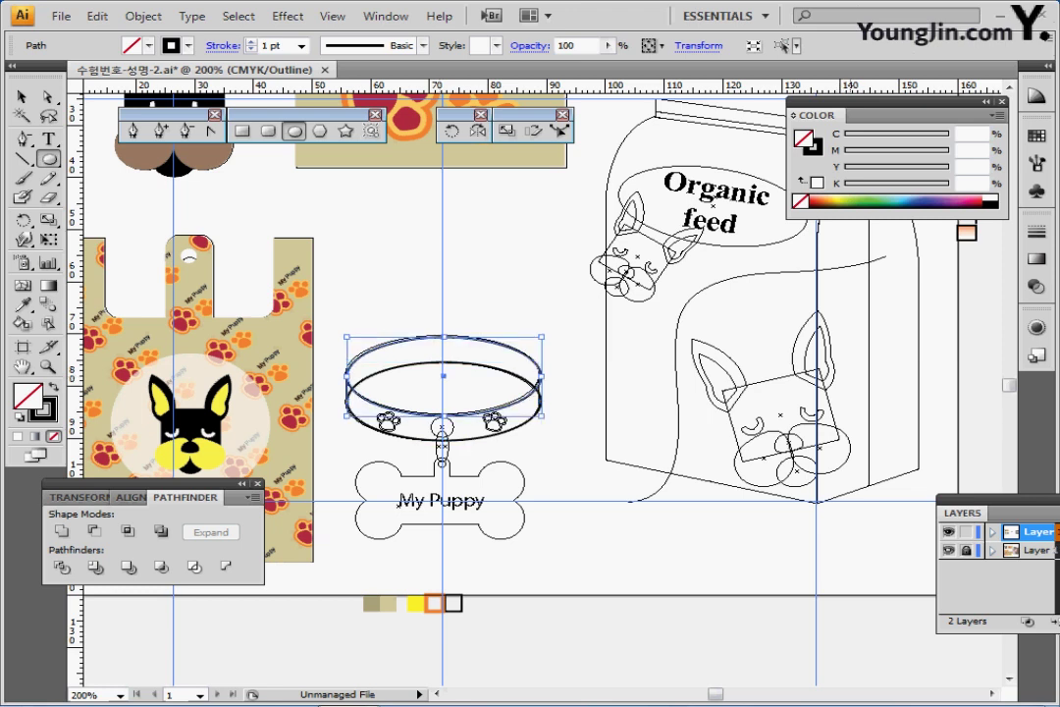
key("ctrl+shift+b")
left_click(948, 550)
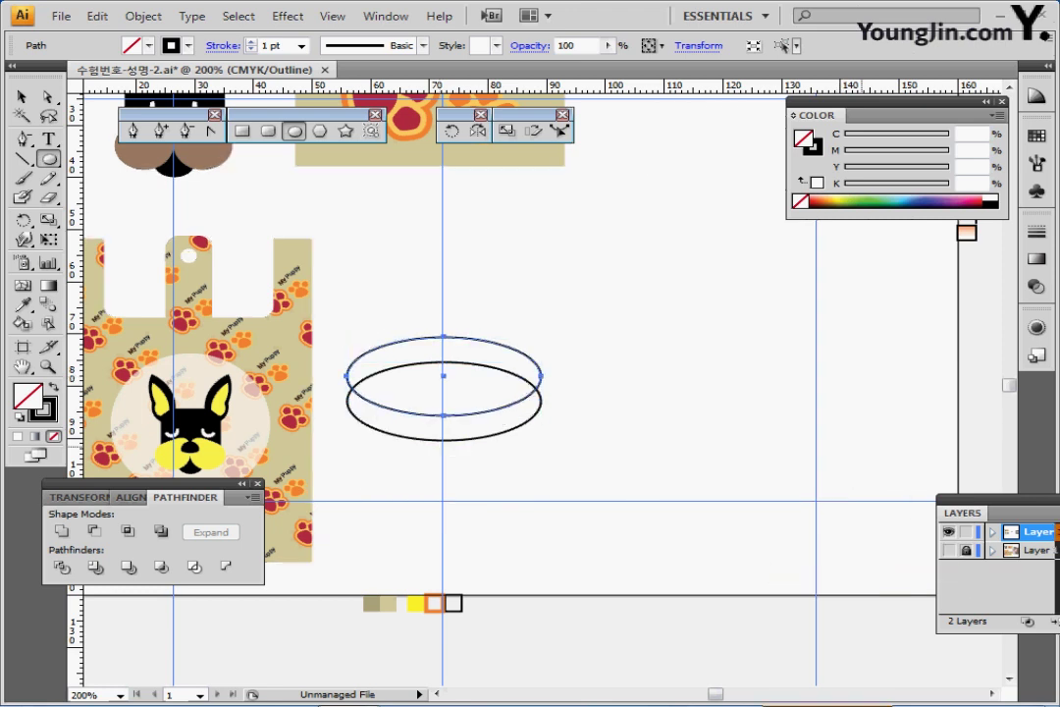
- Return from outline to preview display around the two collar ellipses and activate the Rectangle tool
key("ctrl+y")
key("ctrl+plus")
left_click_drag(516, 377, 559, 368)
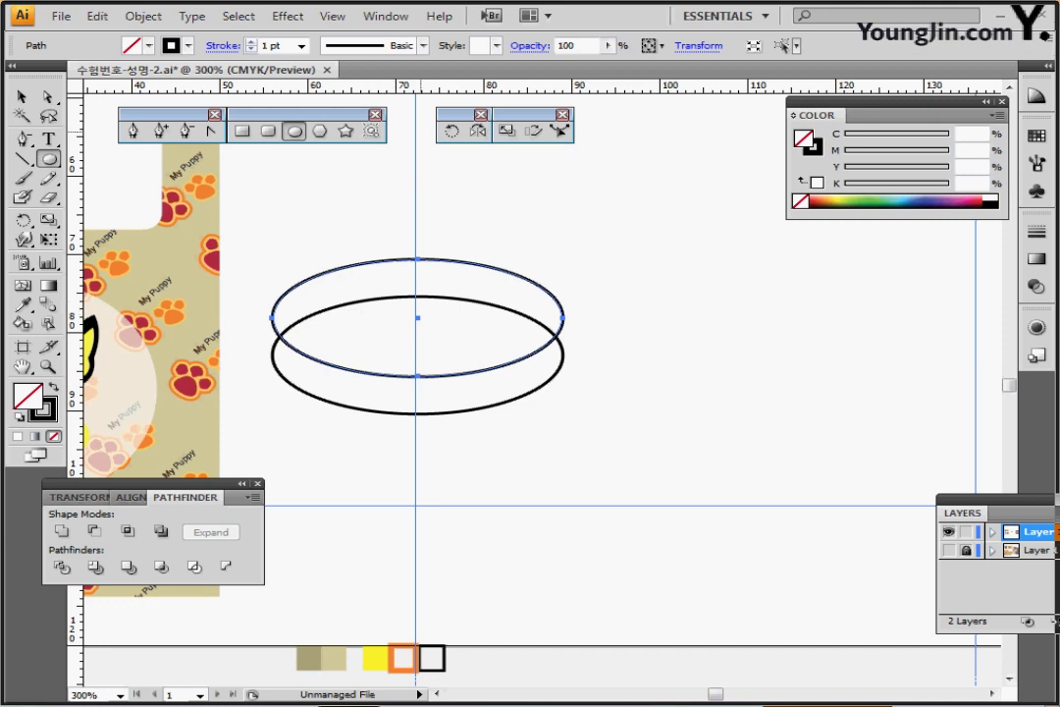
left_click(242, 130)
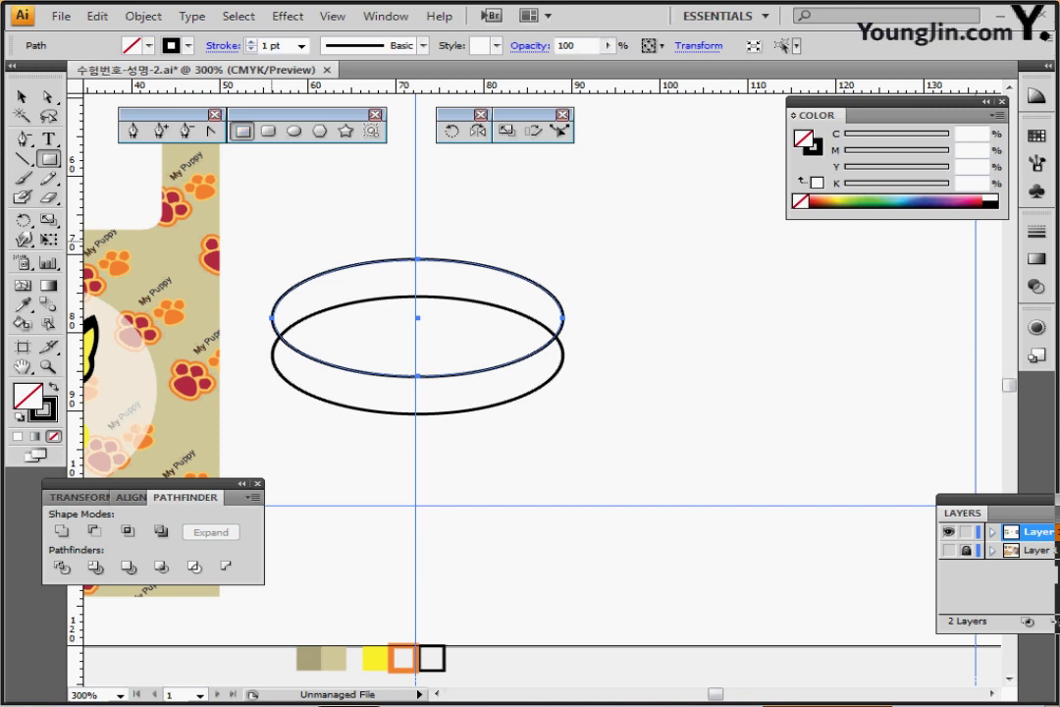
left_click(271, 239)
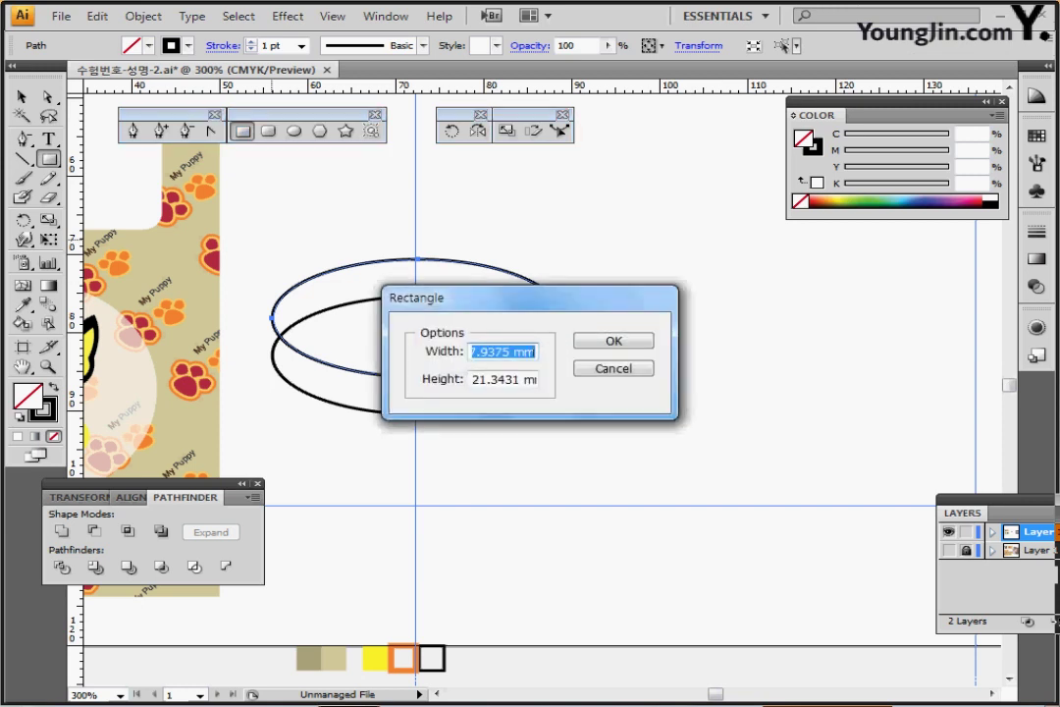
type("32.")
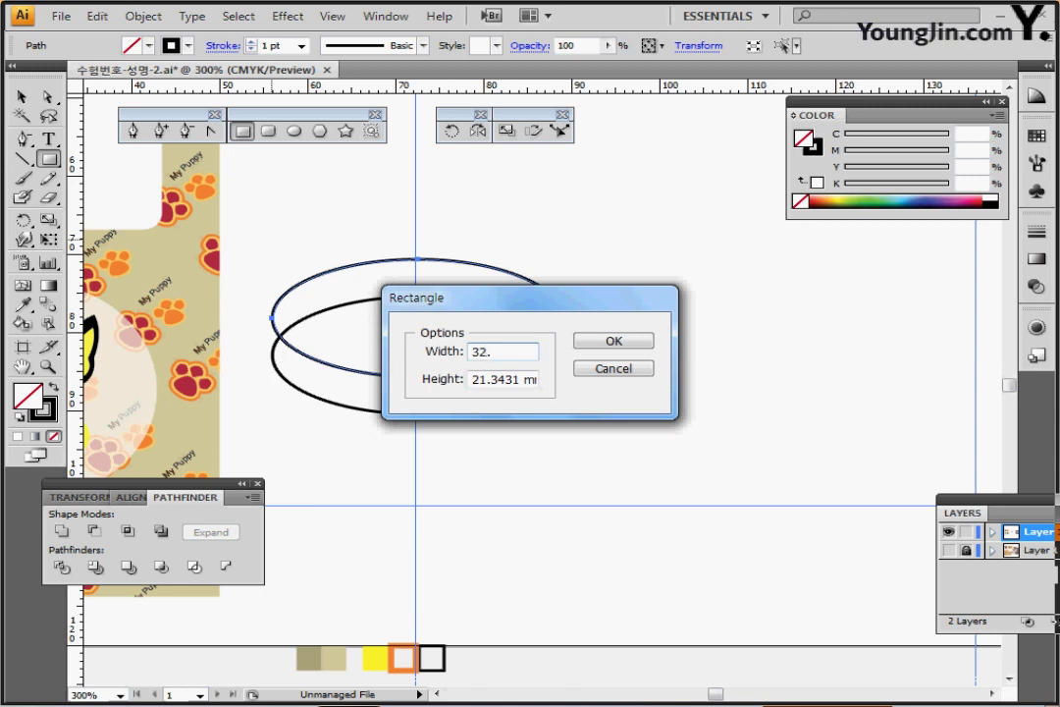
type("9")
key("Tab")
key("Tab")
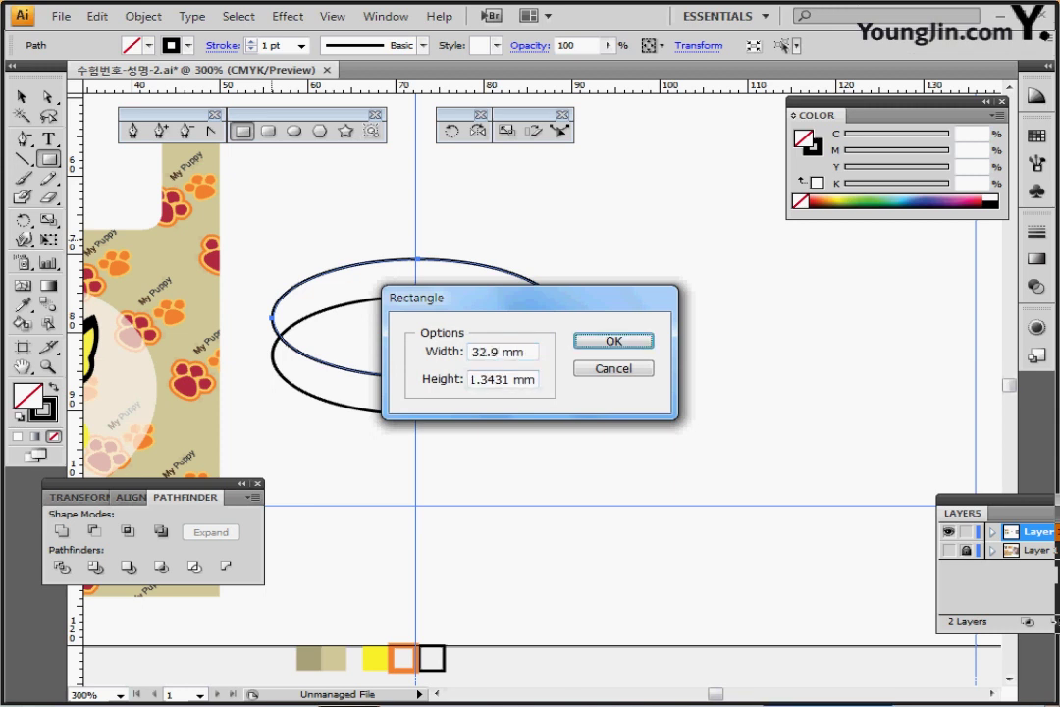
key("Tab")
left_click(442, 379)
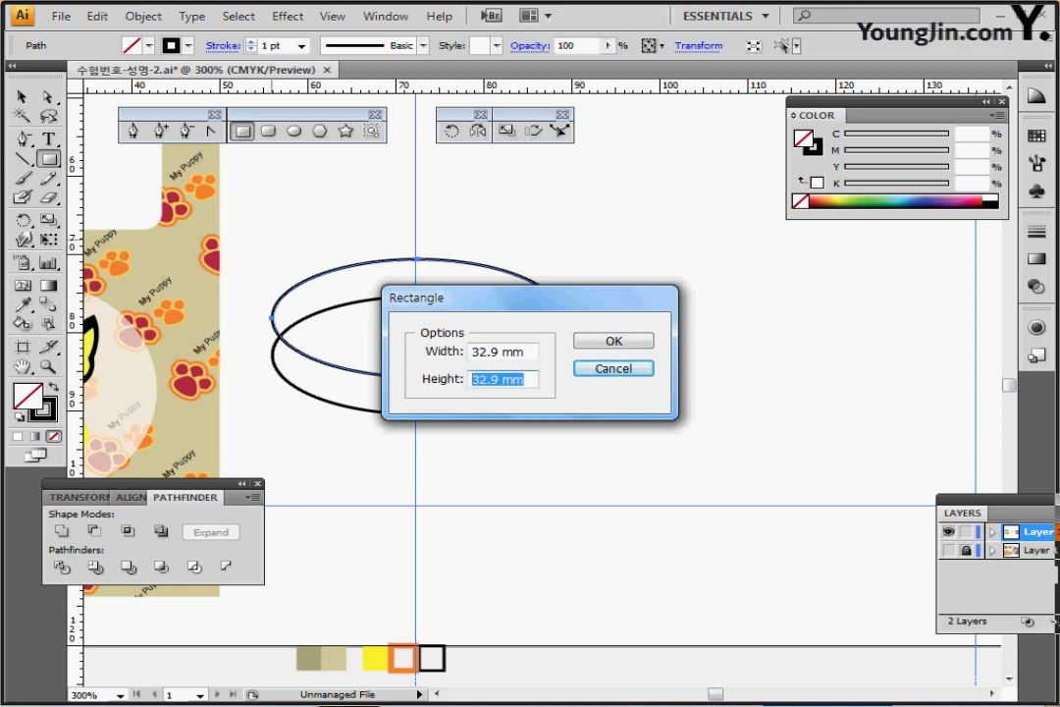
type("20")
key("Return")
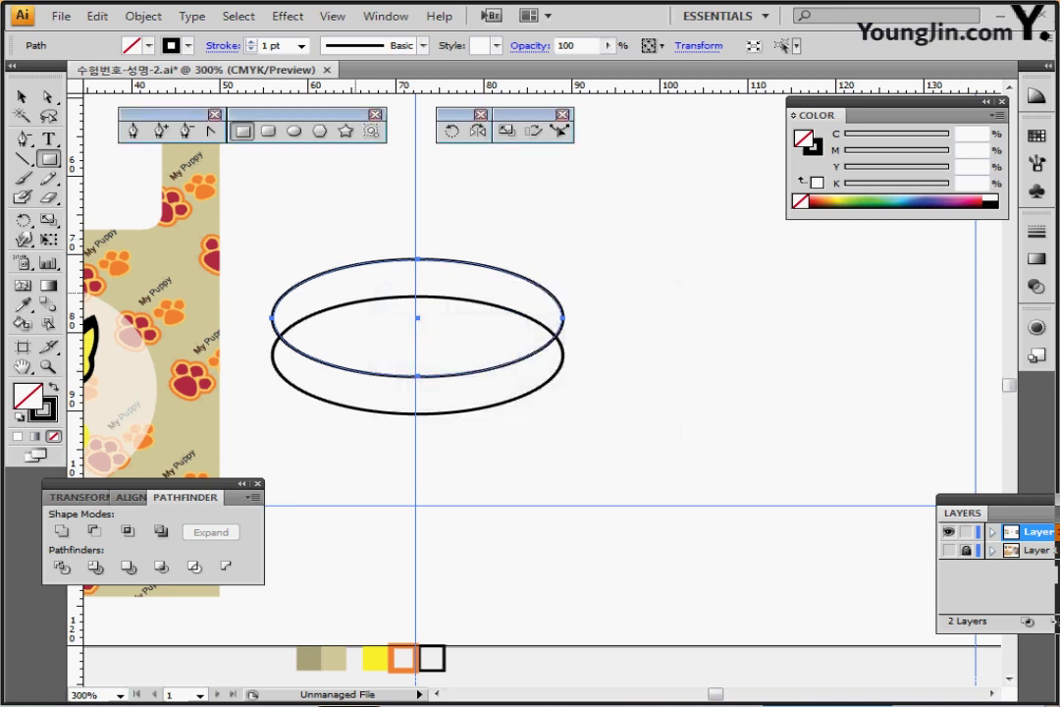
- Create an unfilled 32.8 mm by 20 mm rectangle over the two collar ellipses
left_click(272, 318)
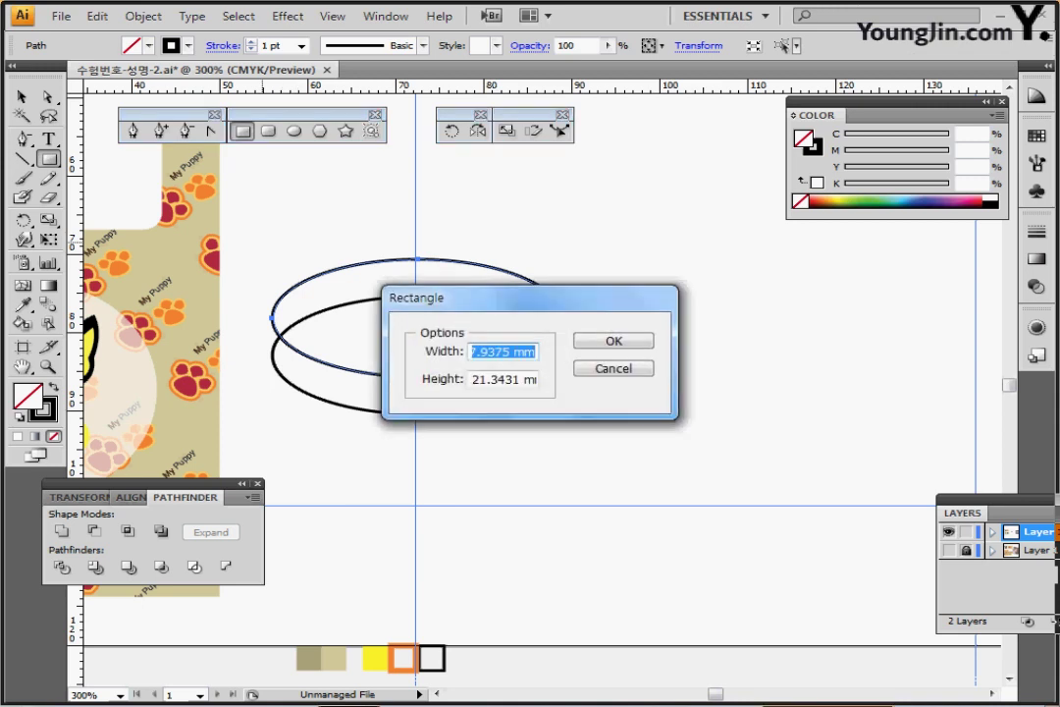
type("32")
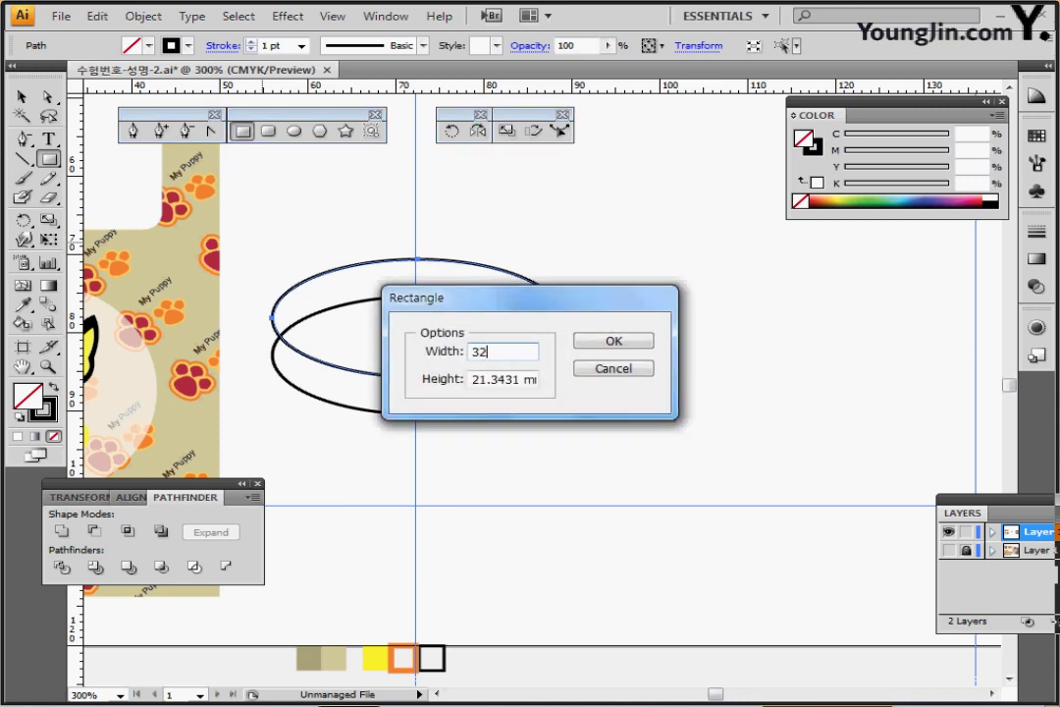
type(".8")
key("Tab")
key("Return")
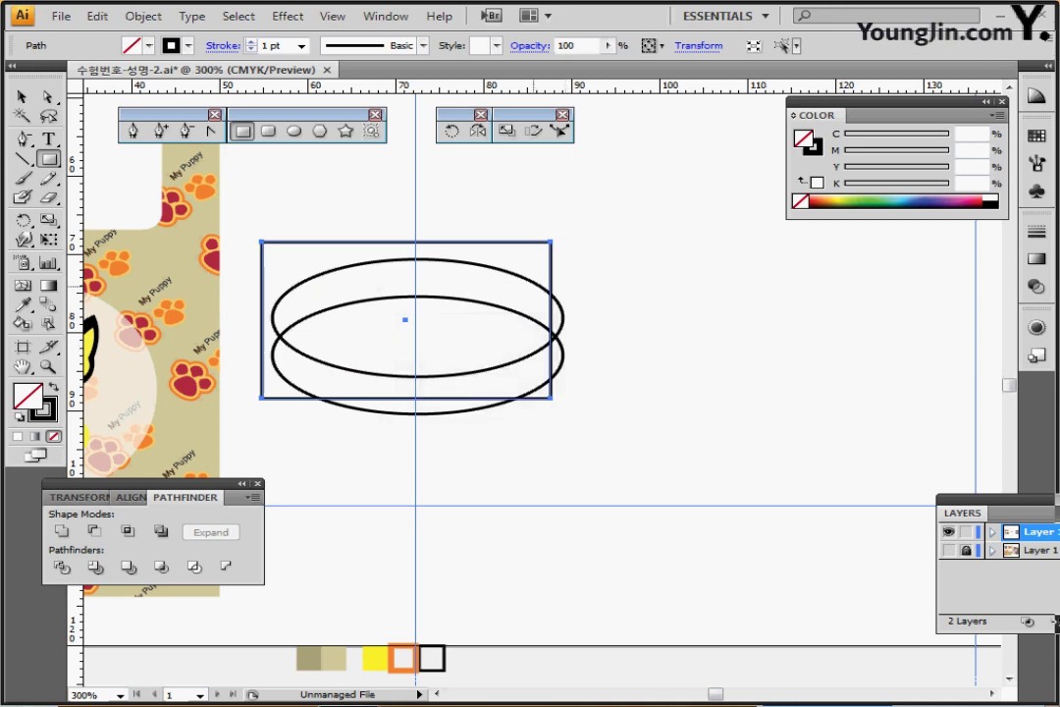
- Select the rectangle together with both collar ellipses and align them on their horizontal centres
key("ctrl")
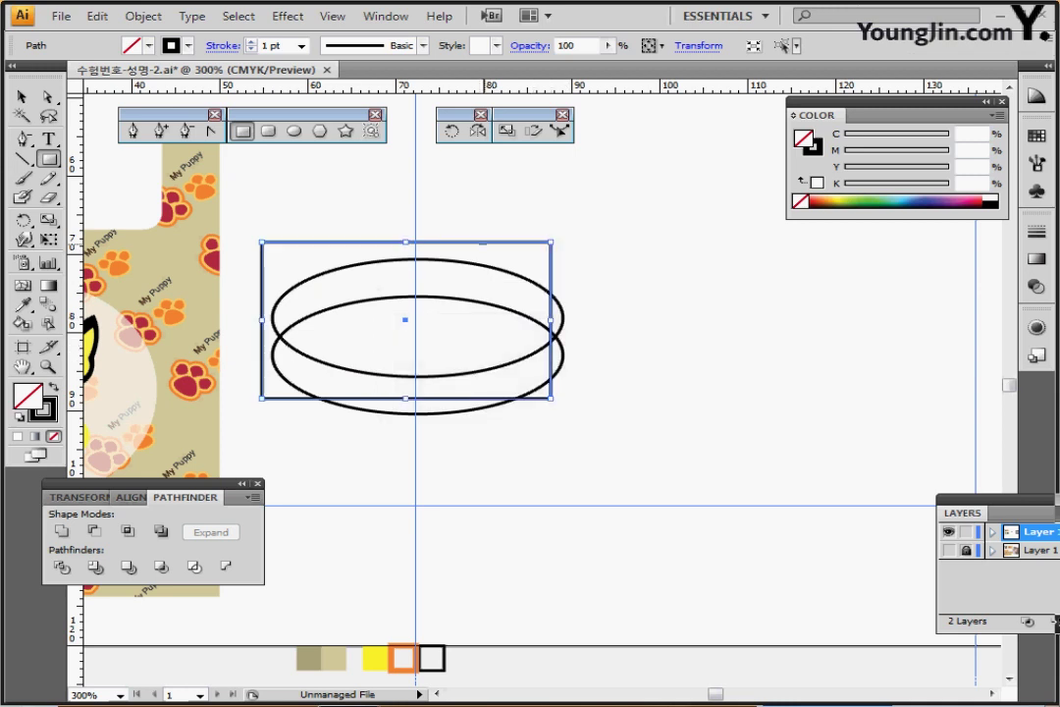
key("ctrl+shift+a")
key("ctrl+a")
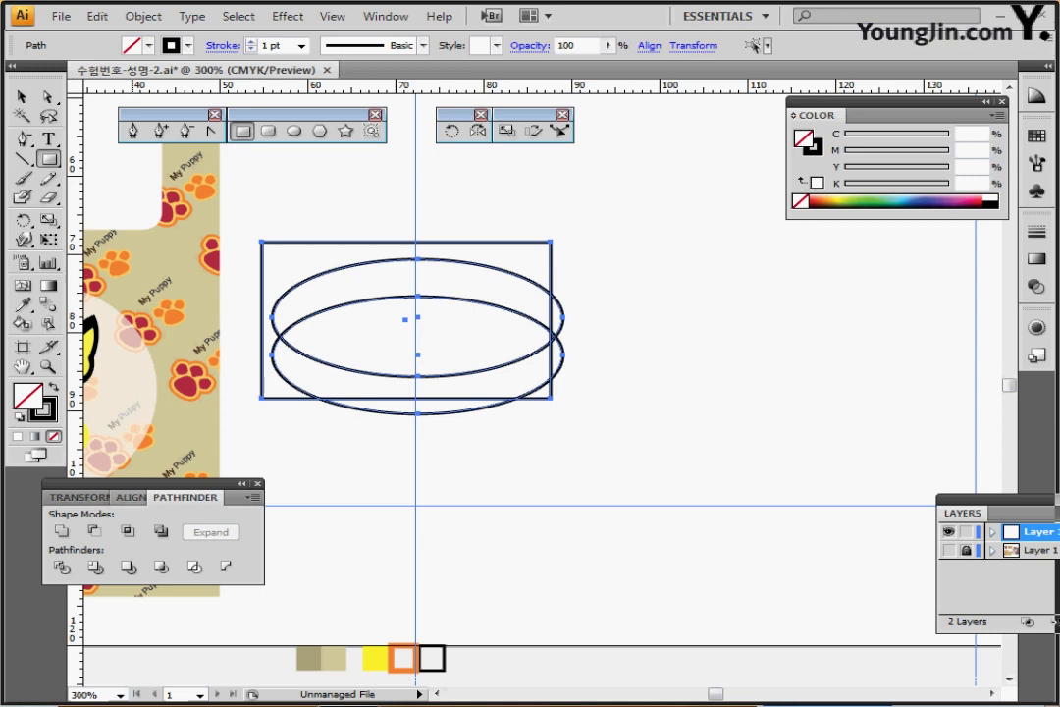
left_click(133, 497)
left_click(97, 529)
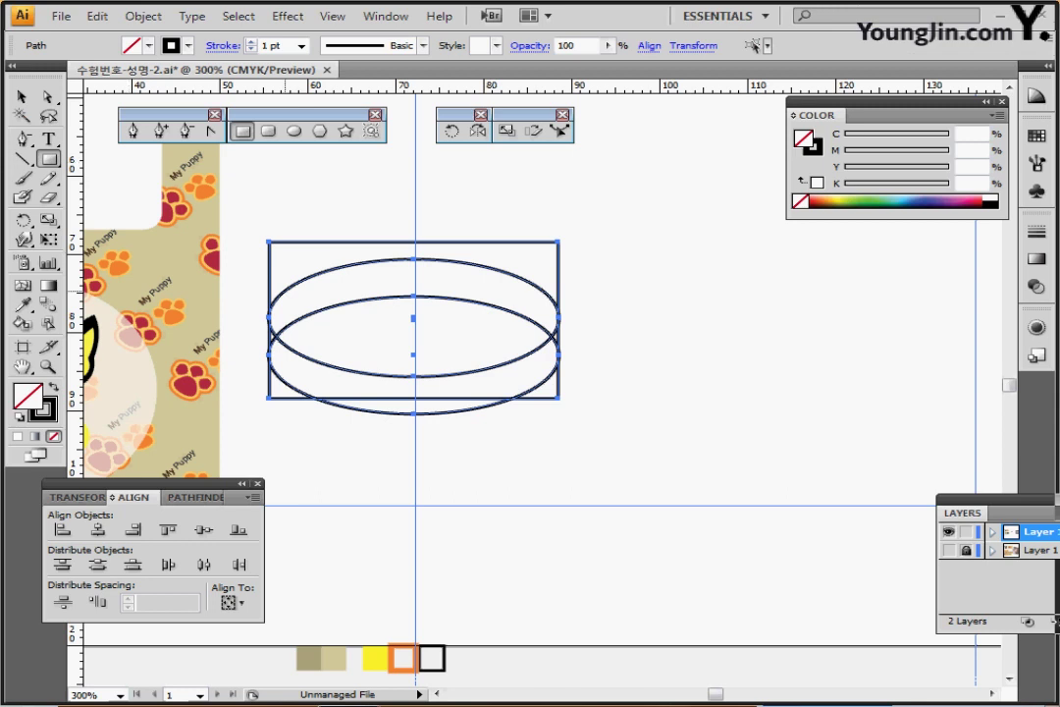
- Split the overlapping rectangle and both ellipses into separate pieces with the Pathfinder Divide operation
key("v")
left_click(22, 97)
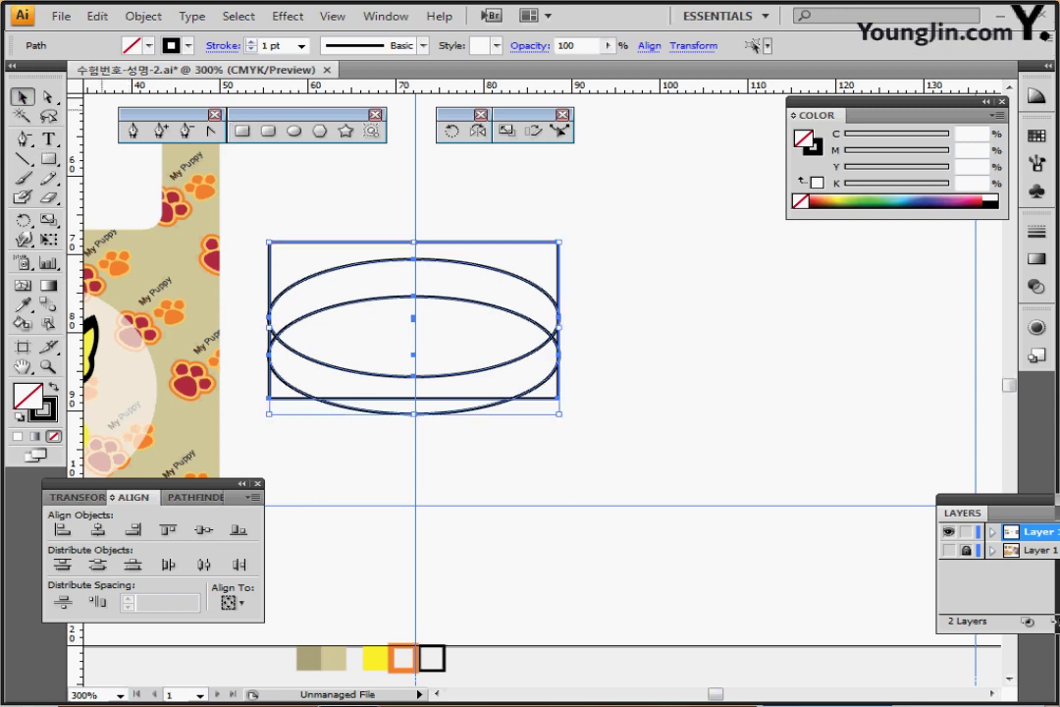
left_click_drag(356, 204, 443, 444)
left_click(187, 497)
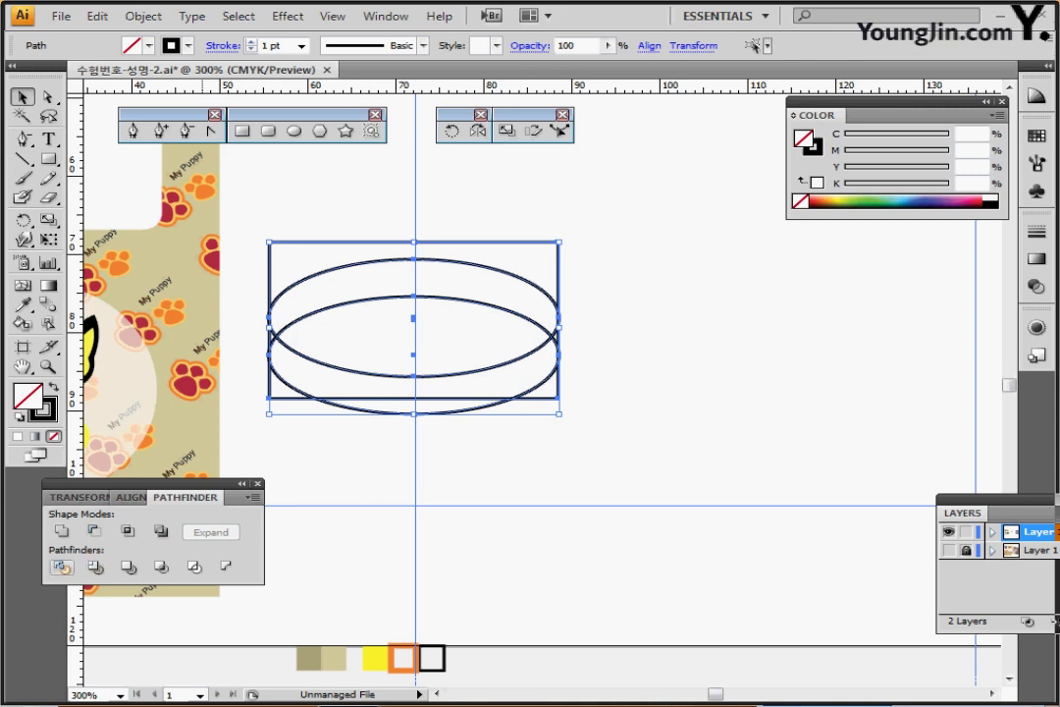
left_click(62, 568)
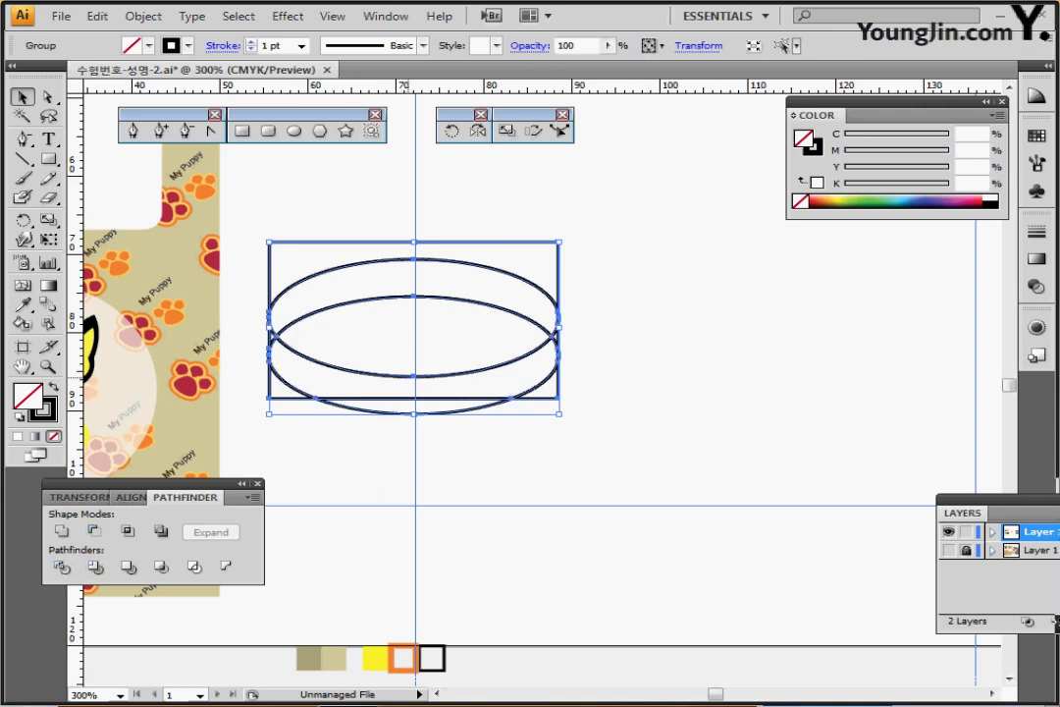
- Isolate the divided collar group and delete the rectangle's leftover pieces above the upper ellipse and at both lower corners
double_click(408, 377)
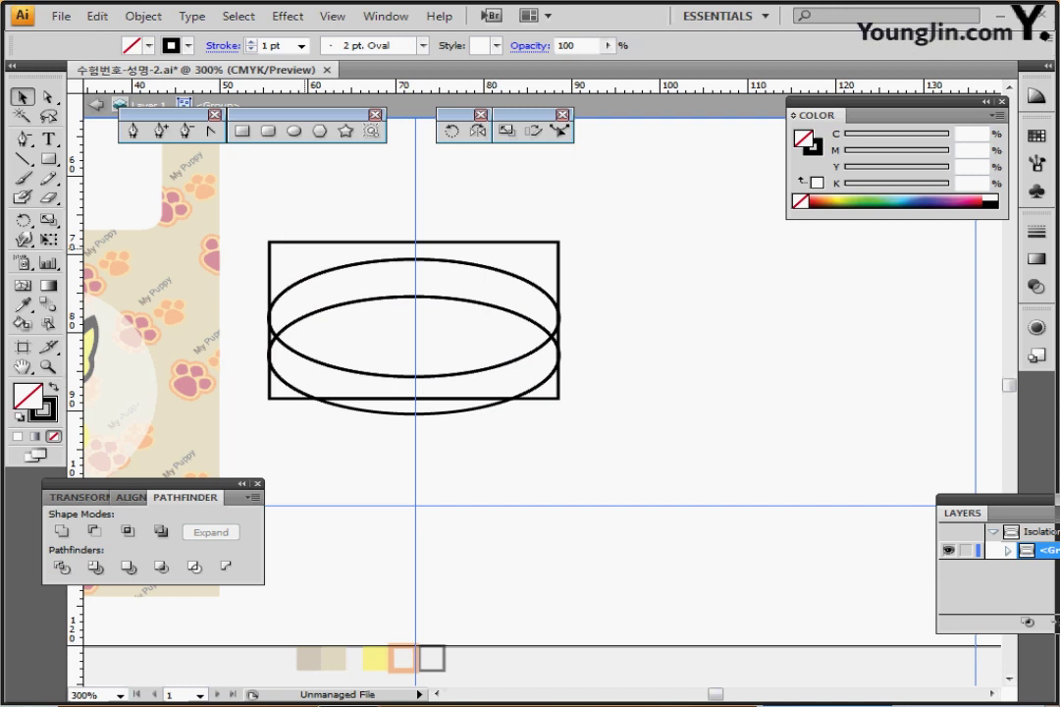
left_click(294, 242)
left_click(270, 398, "ctrl")
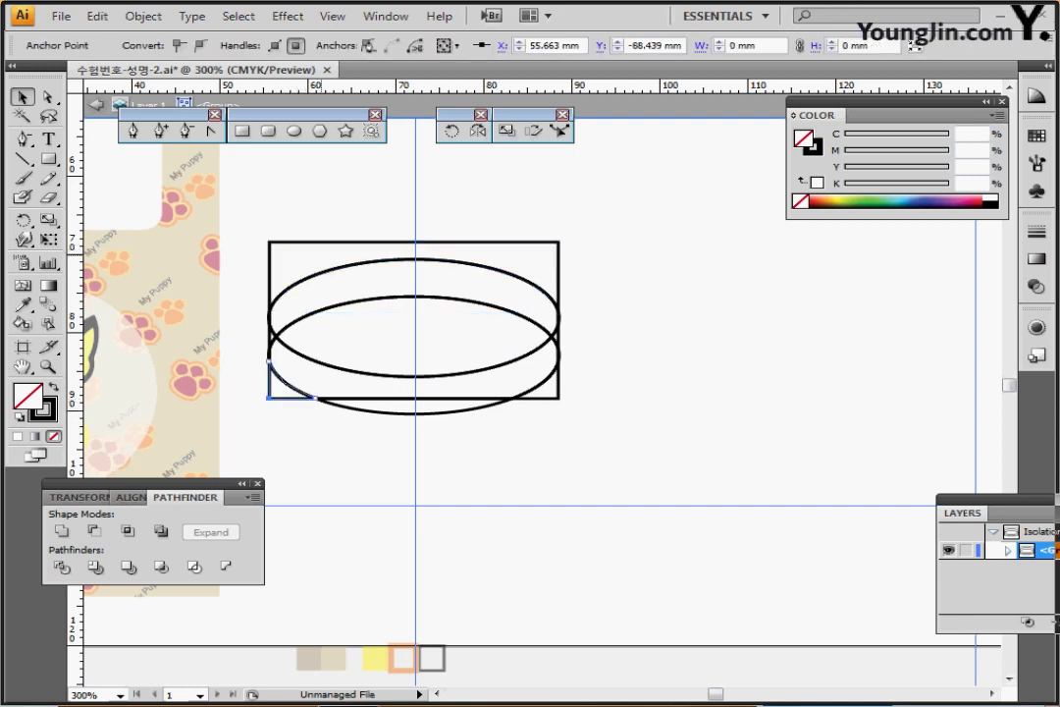
left_click(292, 242, "ctrl+shift")
left_click(557, 396, "ctrl+shift")
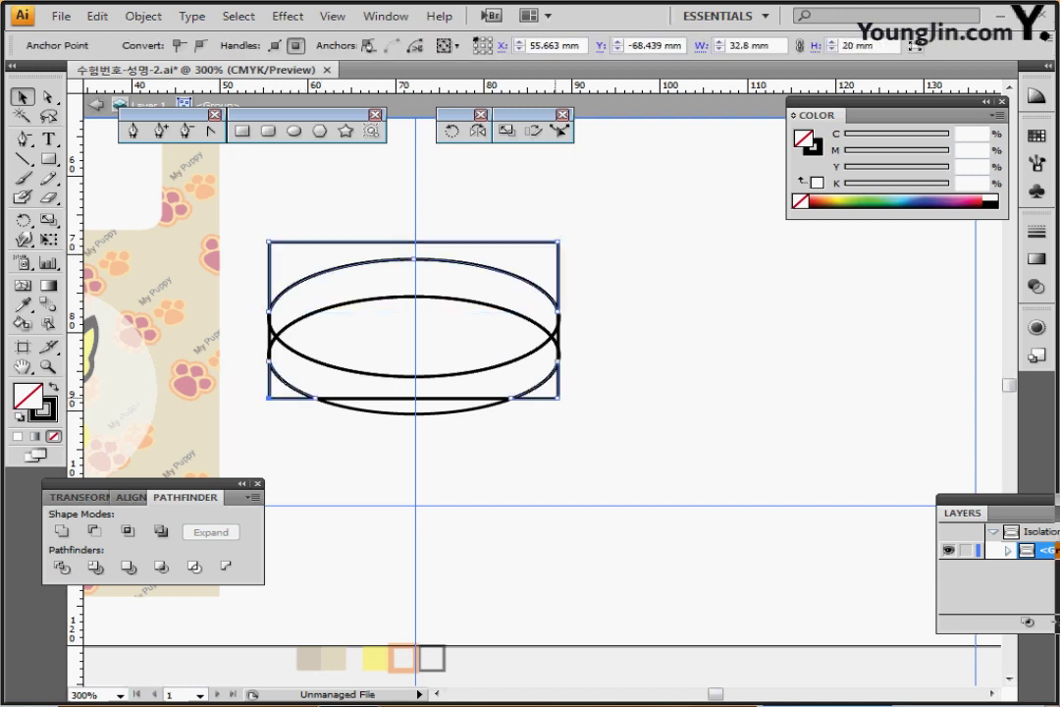
key("Delete")
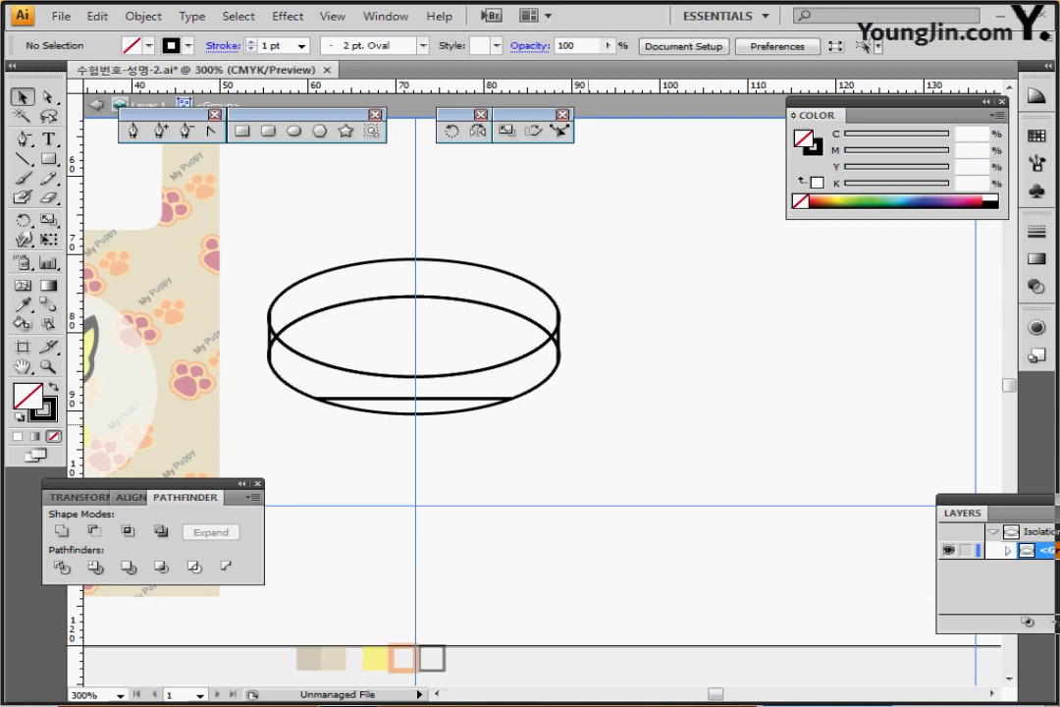
right_click(535, 427)
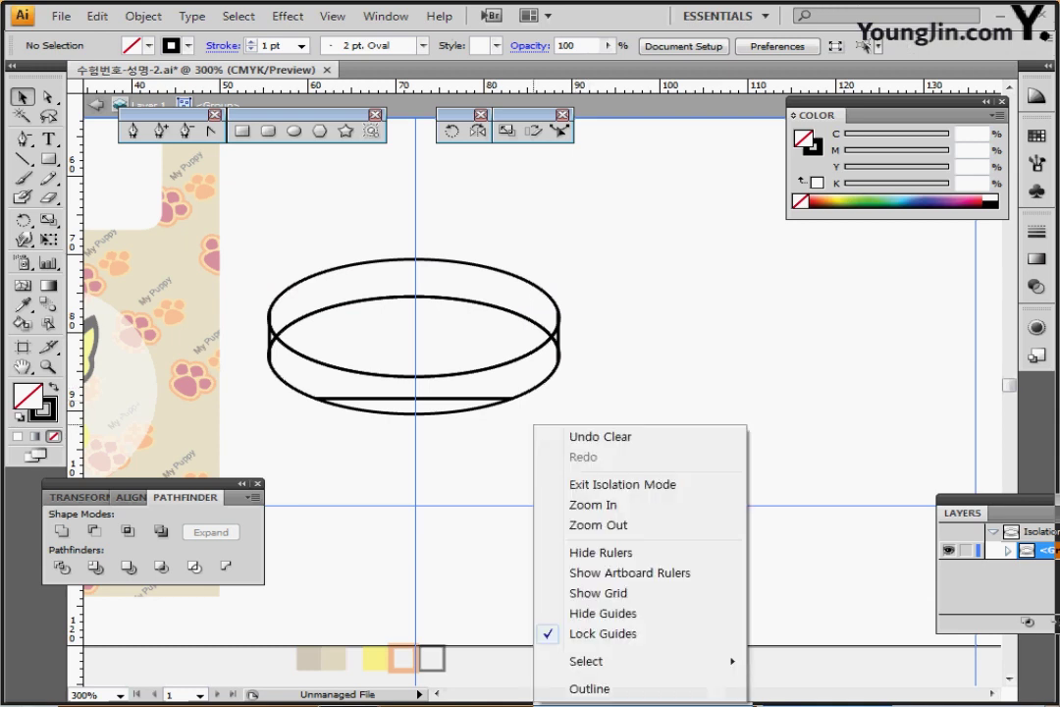
key("Escape")
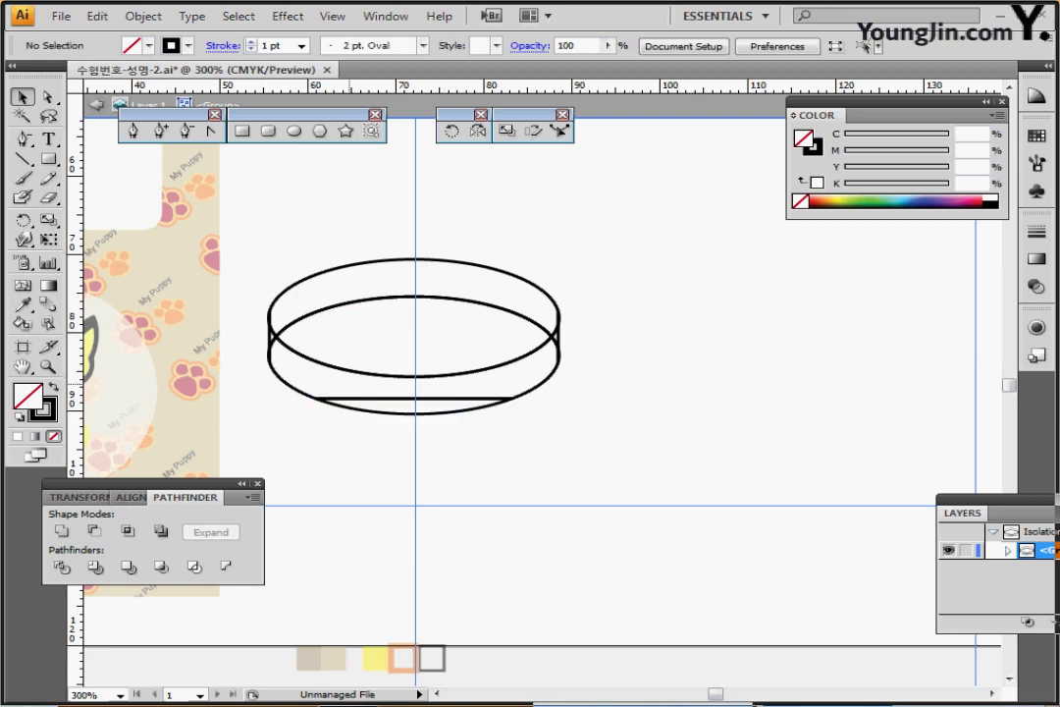
- Give all remaining collar pieces the default white fill with a 1 pt black stroke, then deselect
left_click_drag(253, 436, 343, 393)
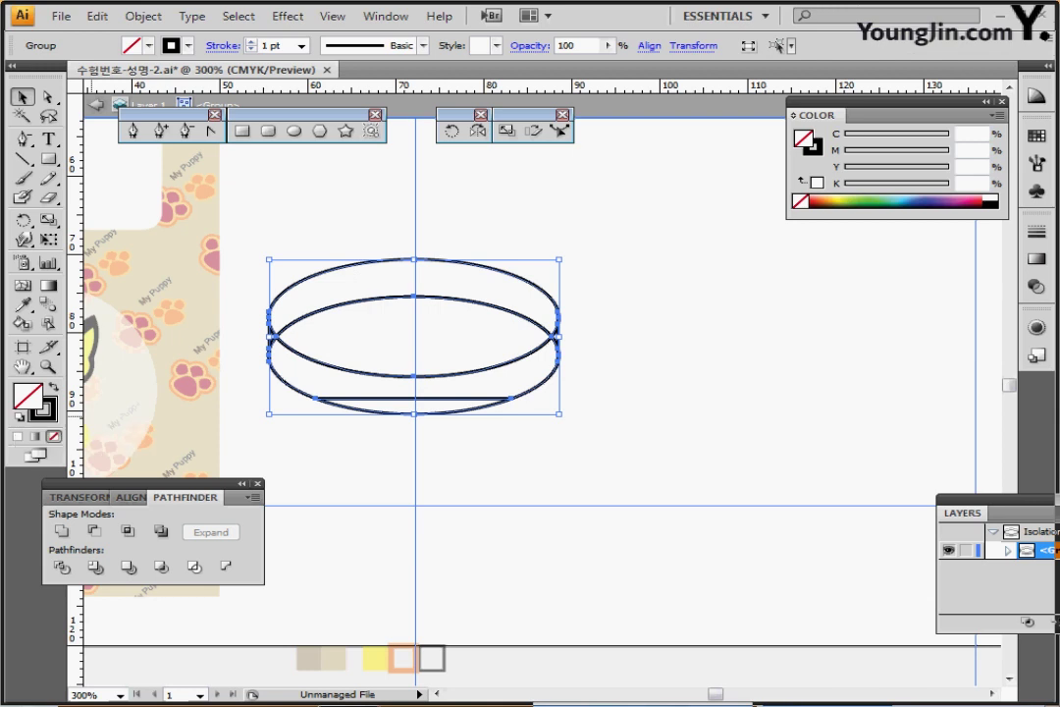
key("d")
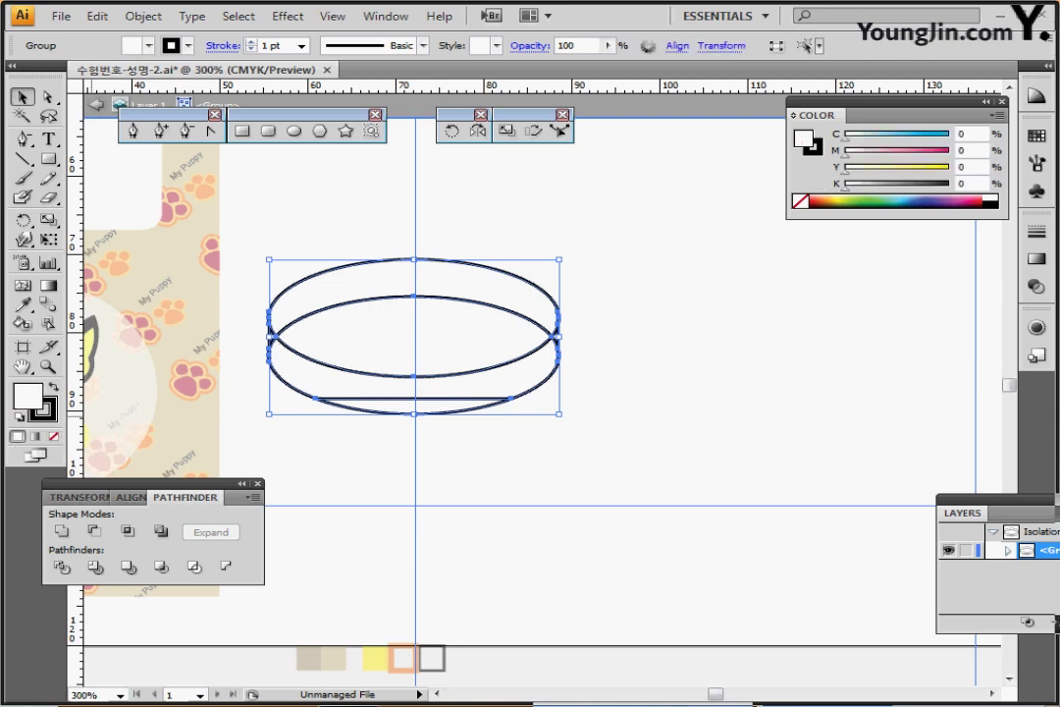
left_click(411, 455)
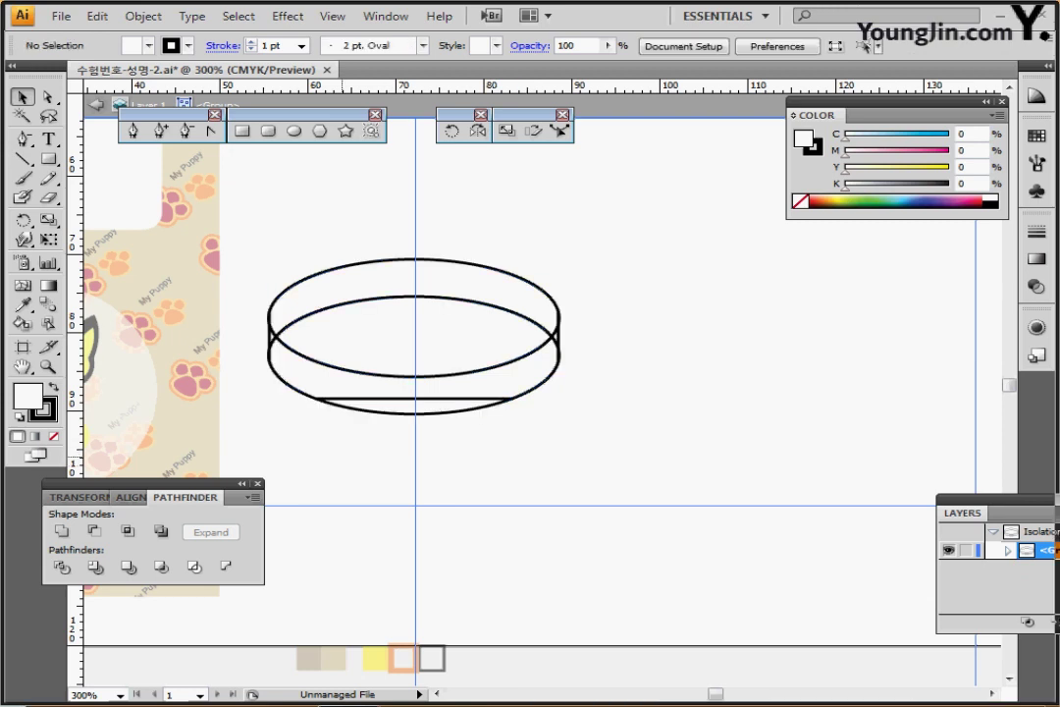
- Unite the lower collar pieces, including the side slivers and bottom segment, into a single front band with Pathfinder
left_click(401, 340)
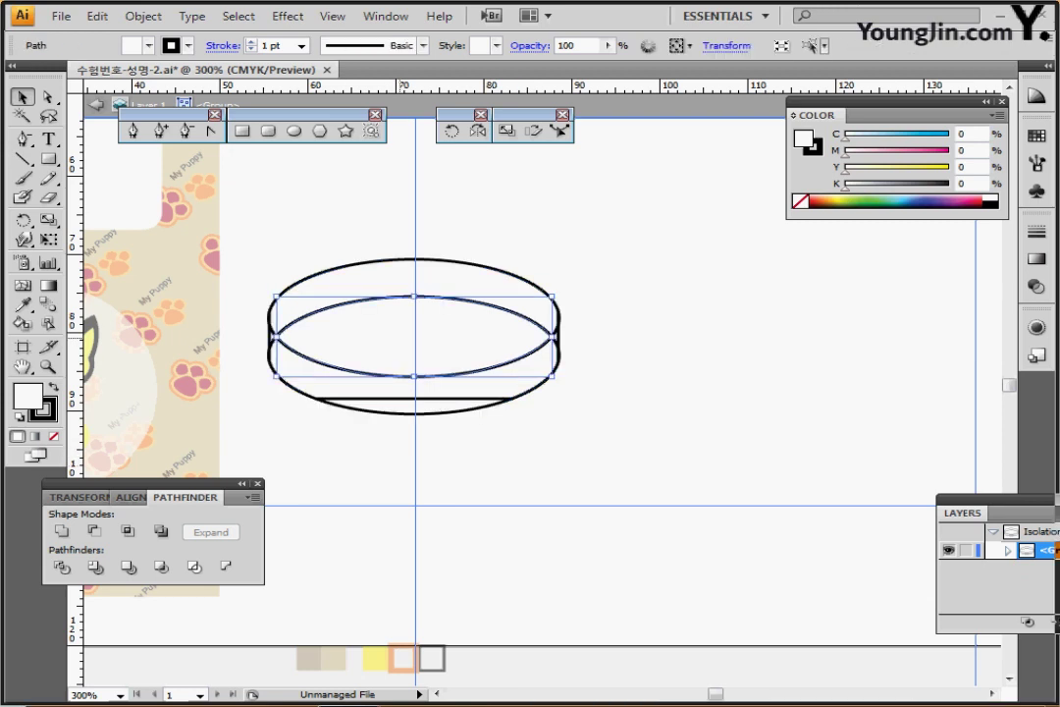
key("ctrl+shift+a")
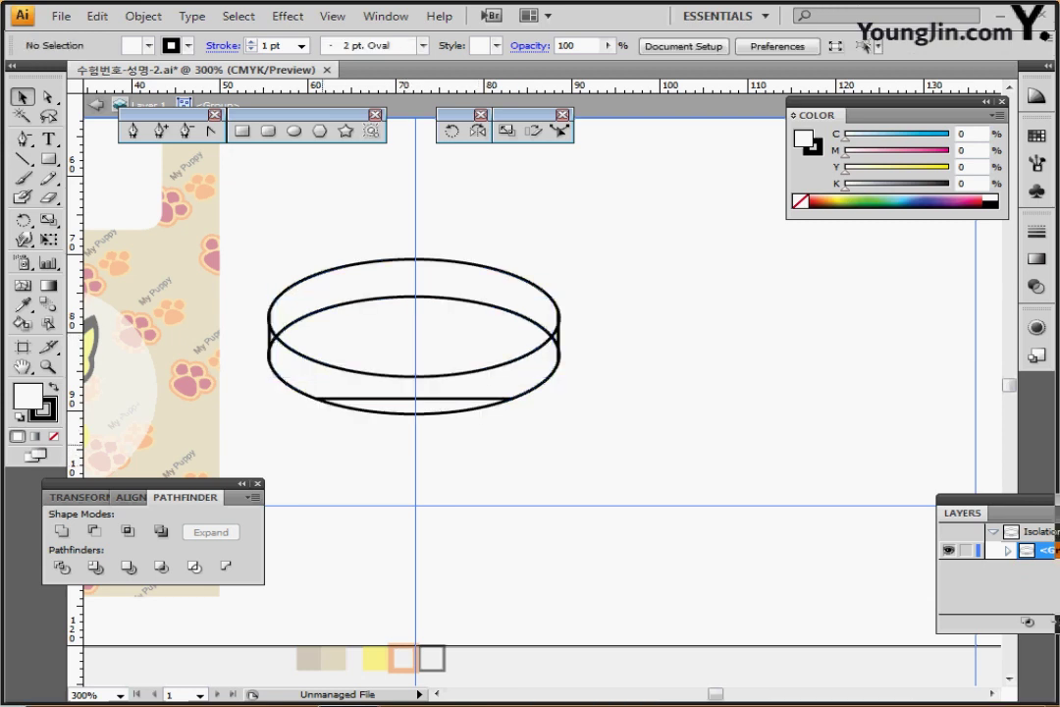
left_click_drag(269, 442, 587, 334)
left_click_drag(405, 230, 427, 294)
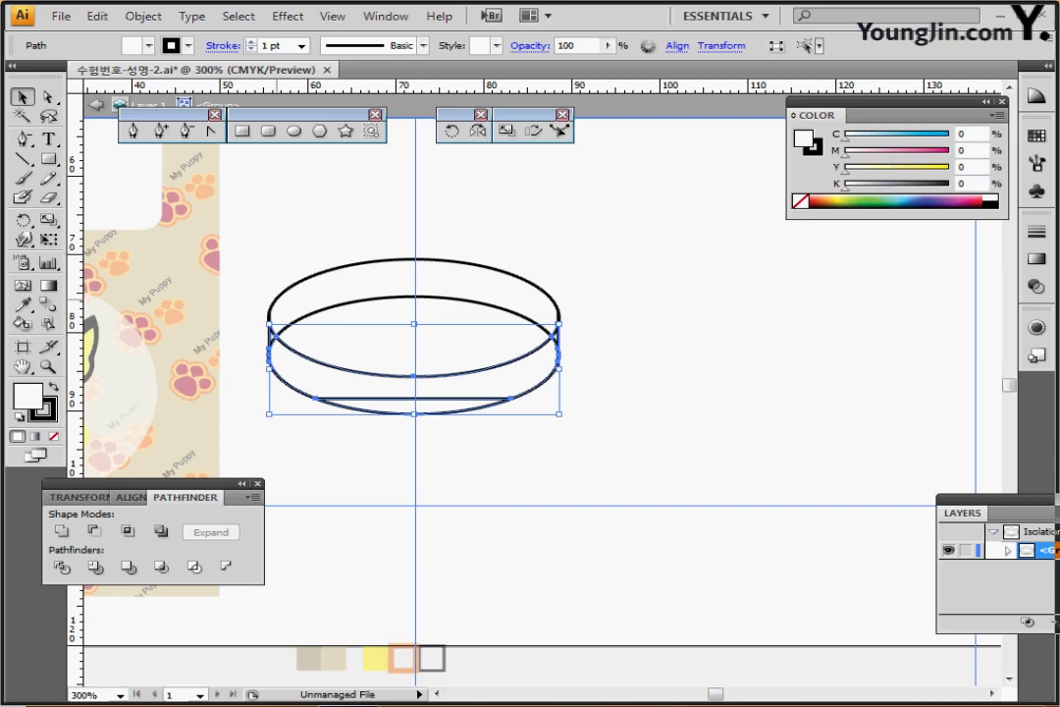
left_click_drag(256, 299, 569, 440)
left_click_drag(394, 195, 446, 327)
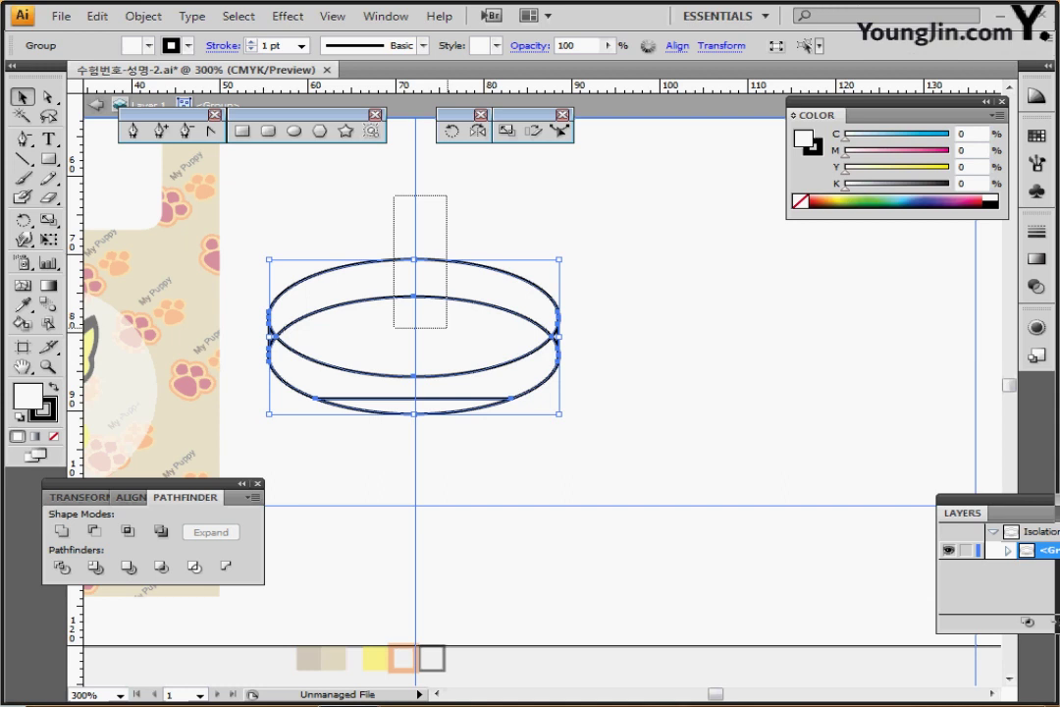
left_click_drag(447, 326, 447, 327)
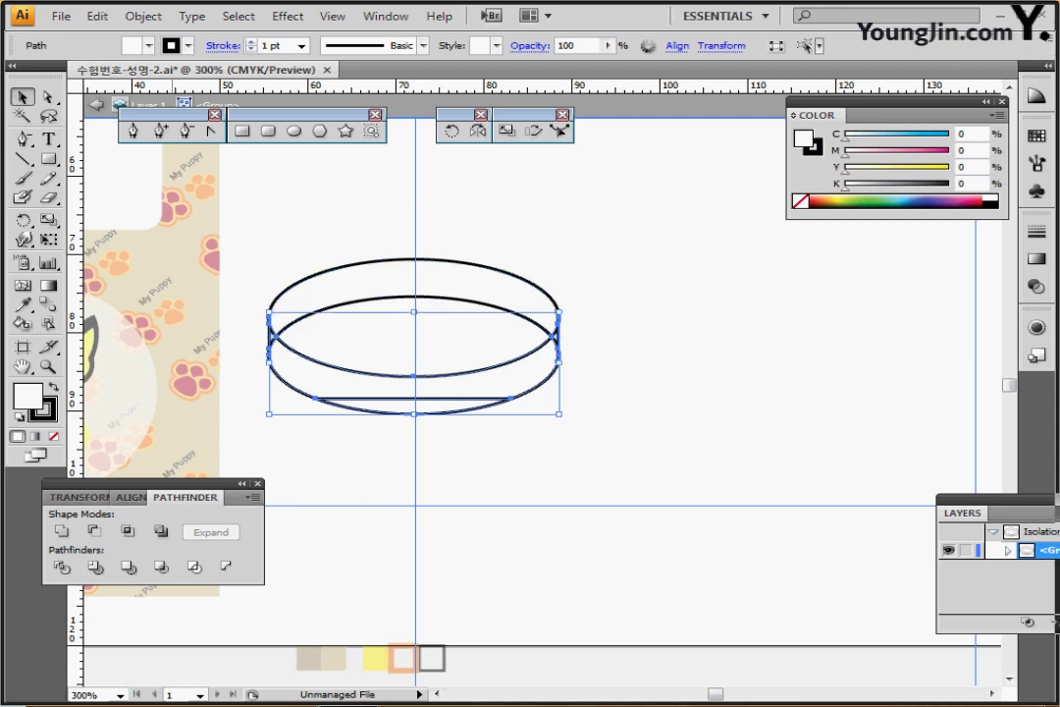
left_click(61, 531)
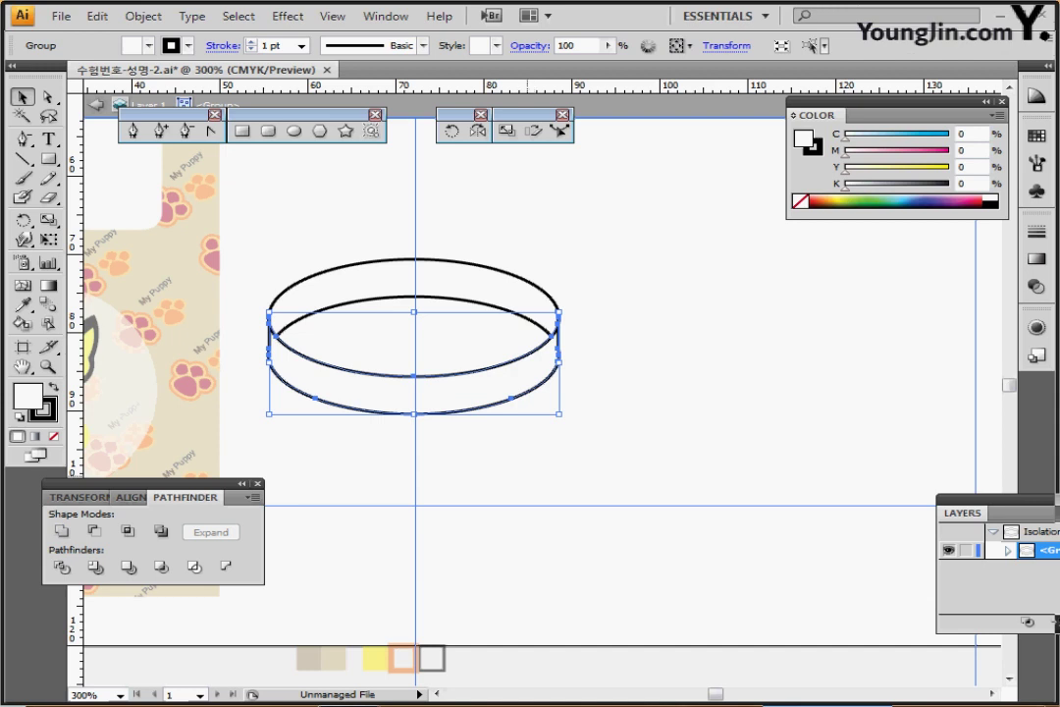
- Sample the light beige swatch for the collar's front band and the darker beige for its back band, and exit isolation mode
key("ctrl+shift+b")
left_click(452, 444, "ctrl+alt")
left_click(452, 445, "ctrl+alt")
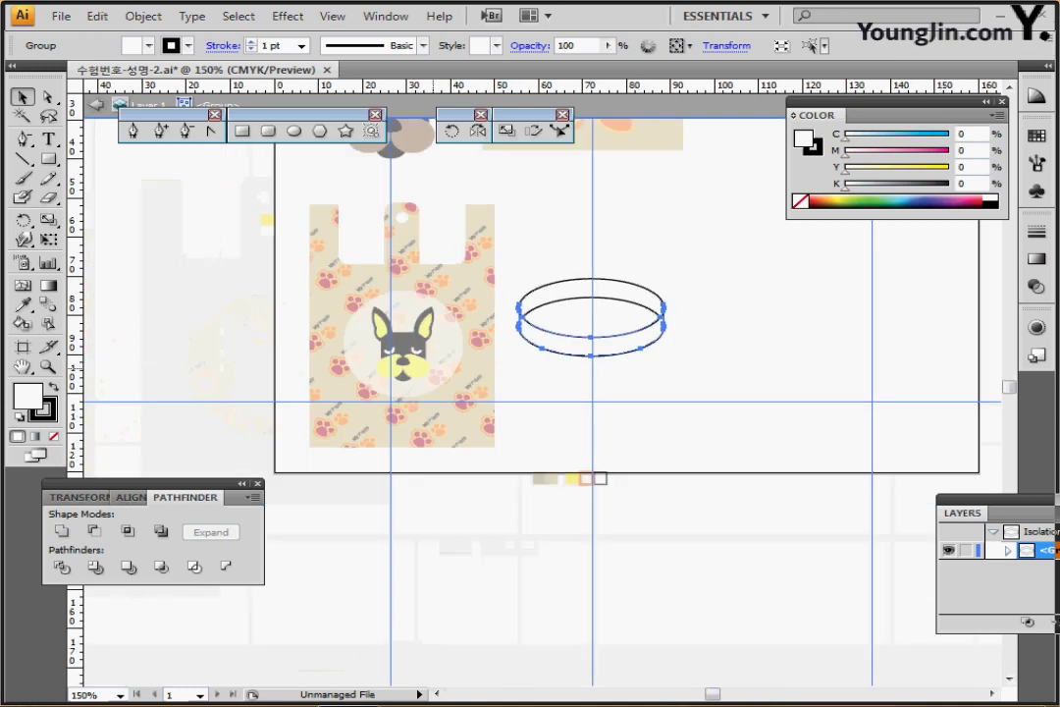
left_click_drag(435, 367, 319, 374)
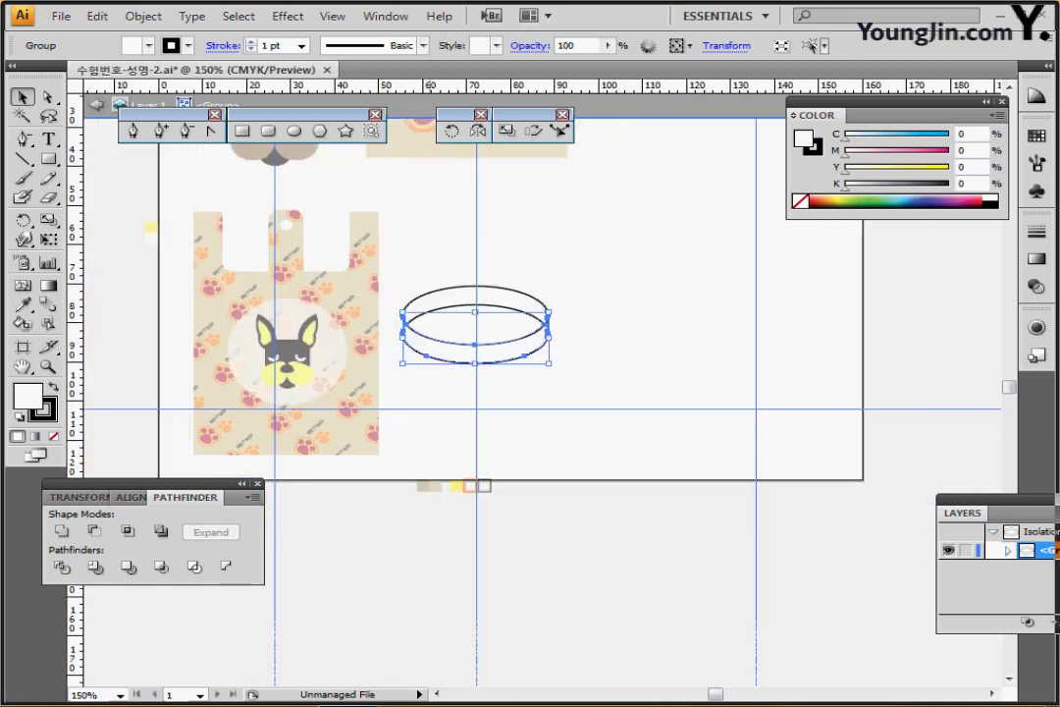
key("i")
left_click(435, 485)
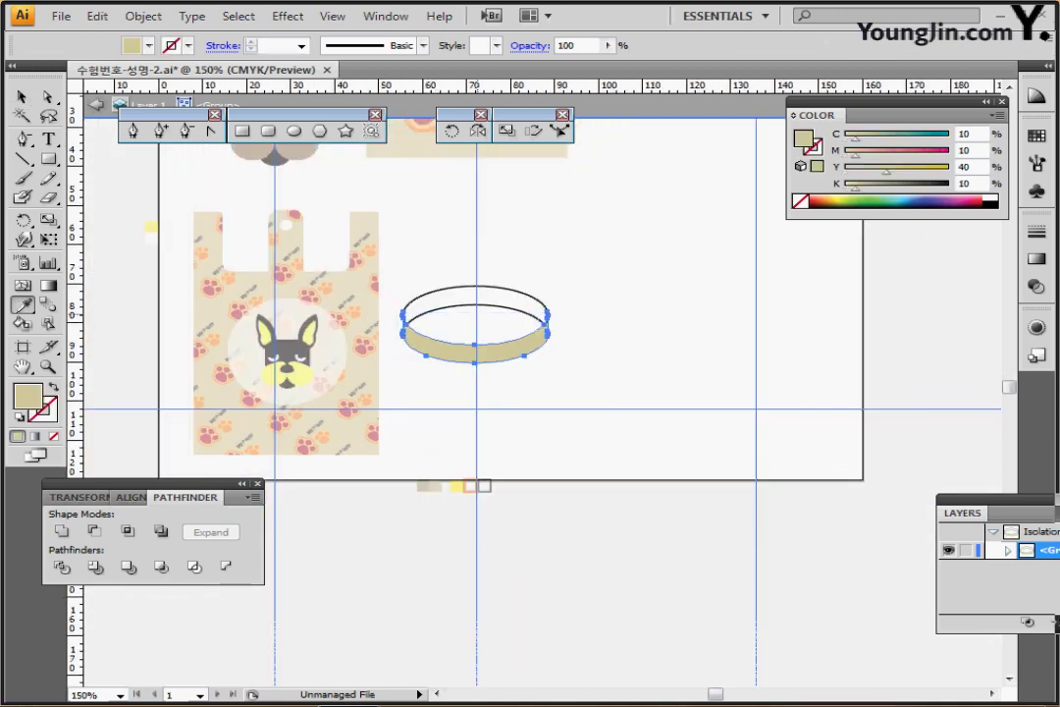
left_click(449, 297, "ctrl")
left_click(423, 485)
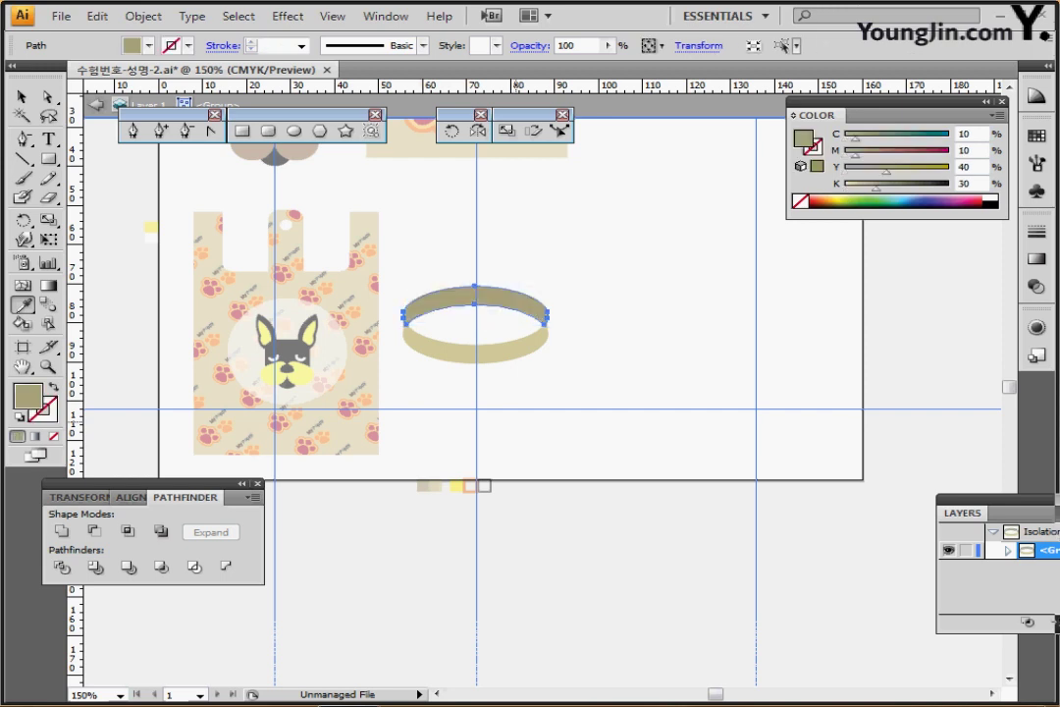
key("Escape")
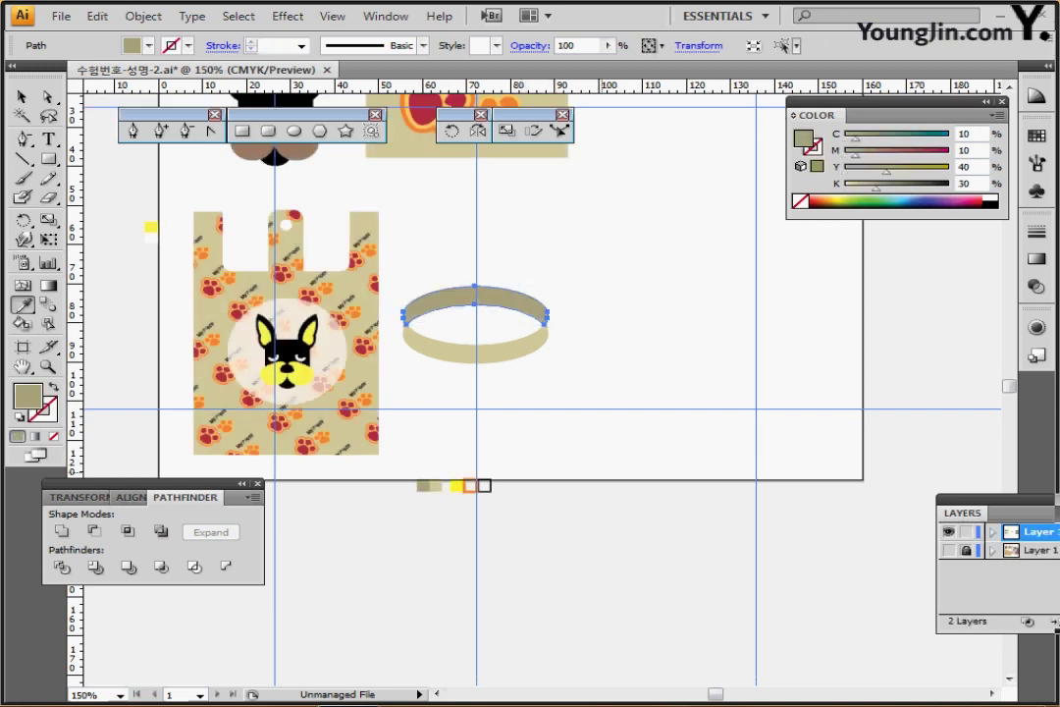
- Show the locked Layer 1 reference artwork in outline view as a tracing guide for the bone tag
left_click(517, 372, "ctrl")
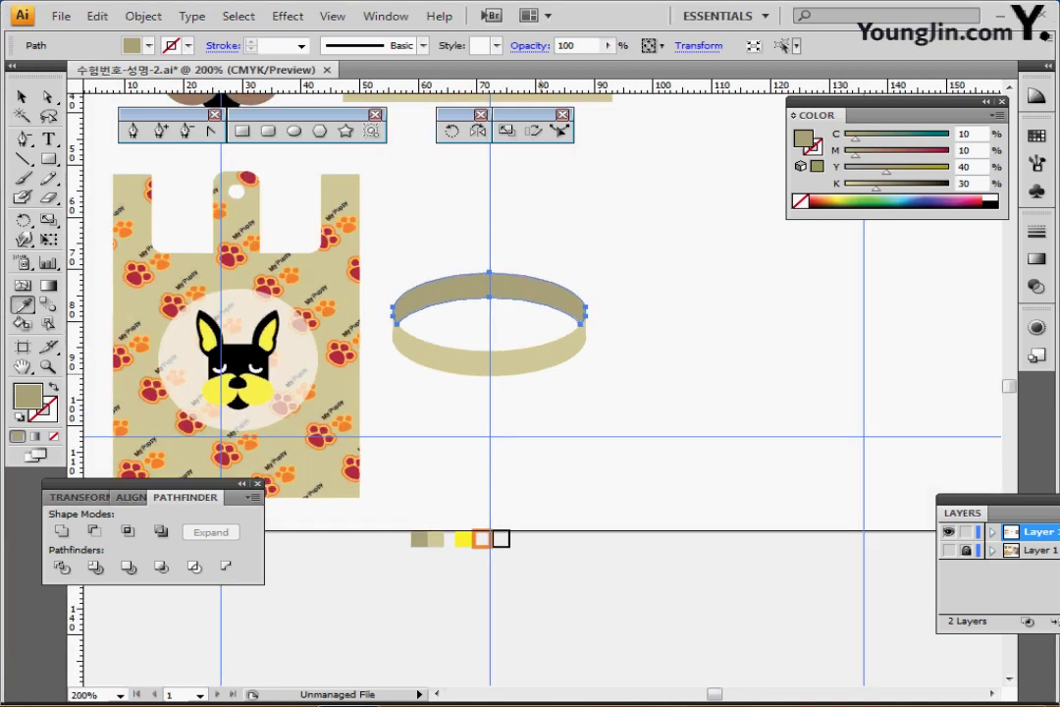
left_click(551, 368, "ctrl")
left_click(550, 365, "ctrl")
left_click_drag(550, 365, 553, 322)
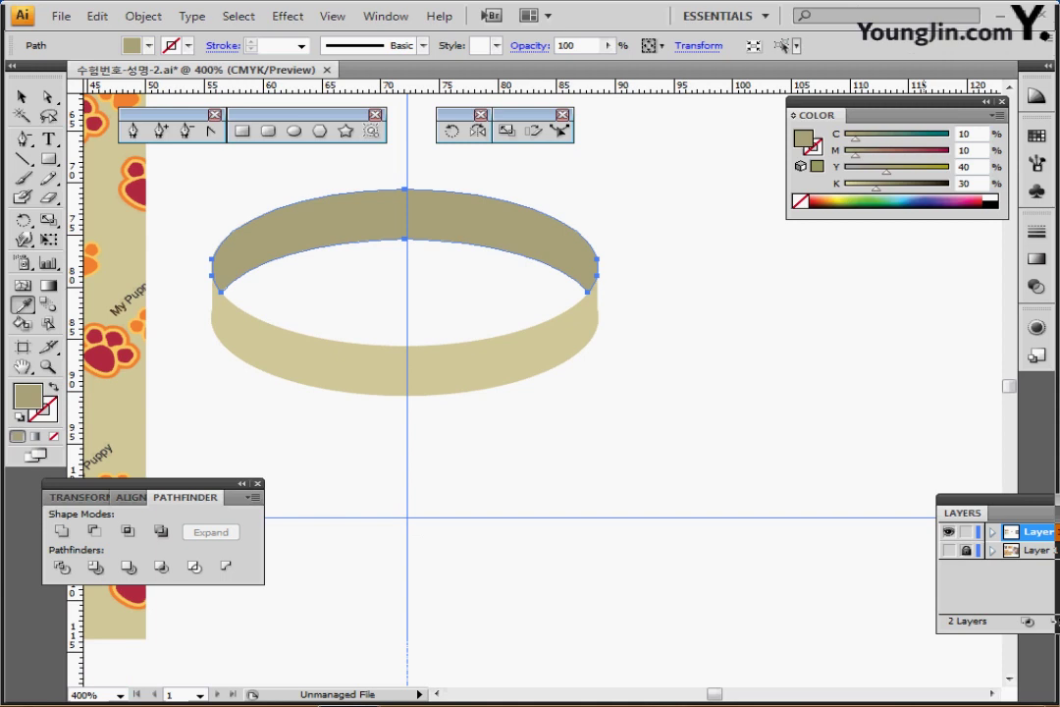
left_click(949, 551)
left_click_drag(805, 471, 813, 405)
left_click(948, 551, "ctrl")
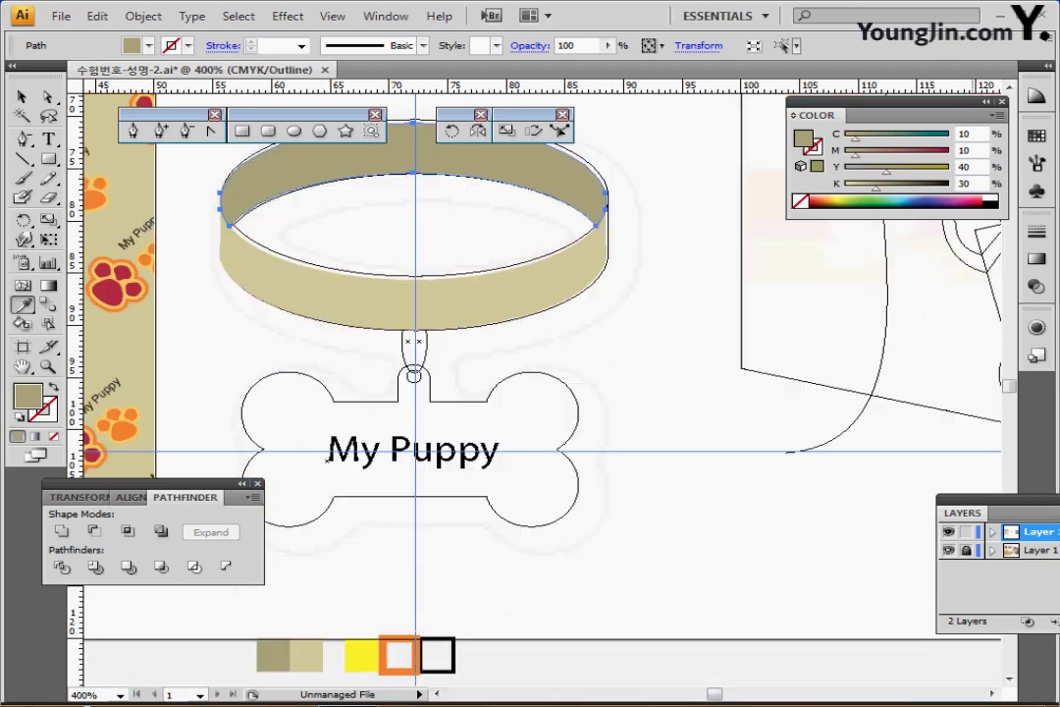
left_click_drag(628, 432, 678, 371)
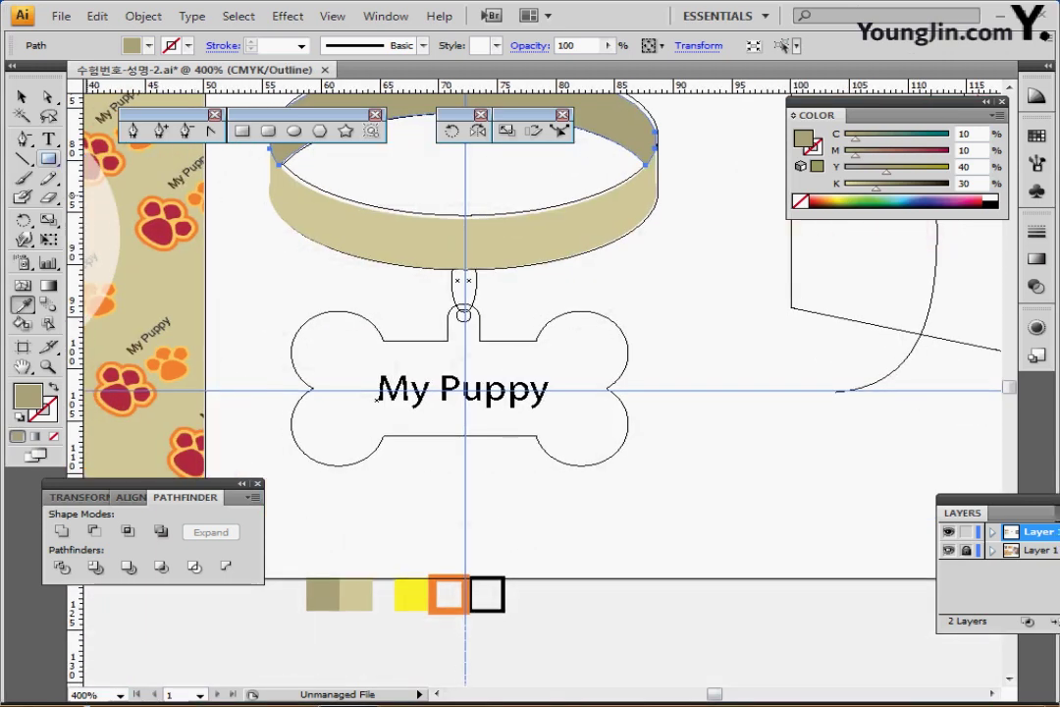
- Draw a rectangle over the bone tag's middle section, matched to its height, with no fill and a 1 pt black stroke
left_click(48, 159)
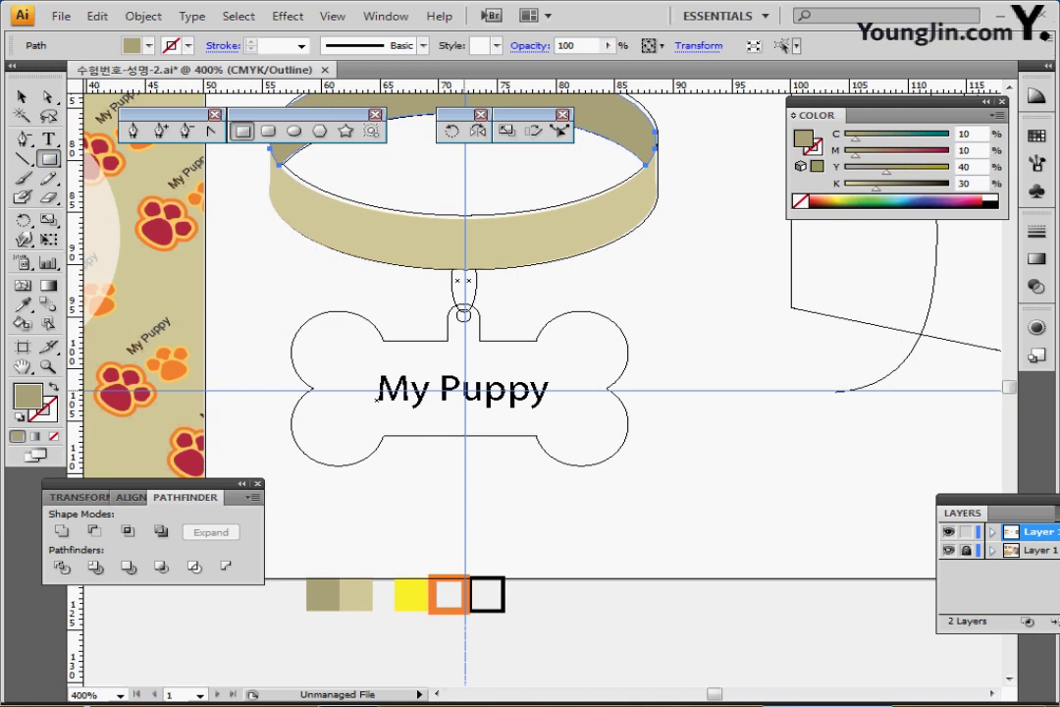
left_click_drag(352, 344, 581, 439)
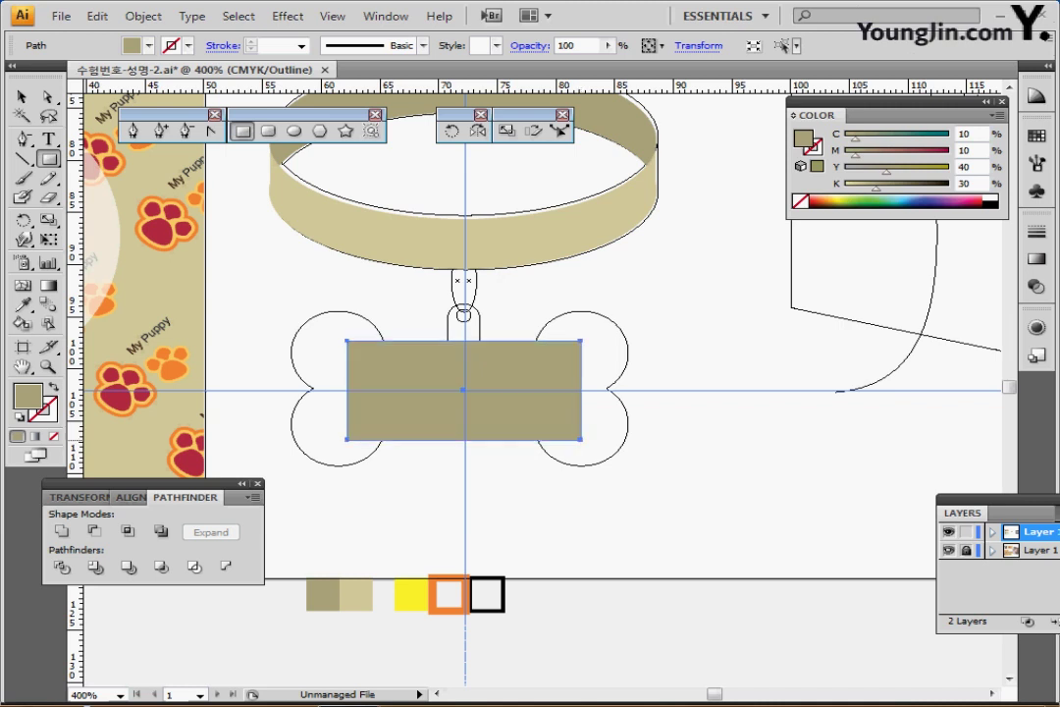
key("ctrl+t")
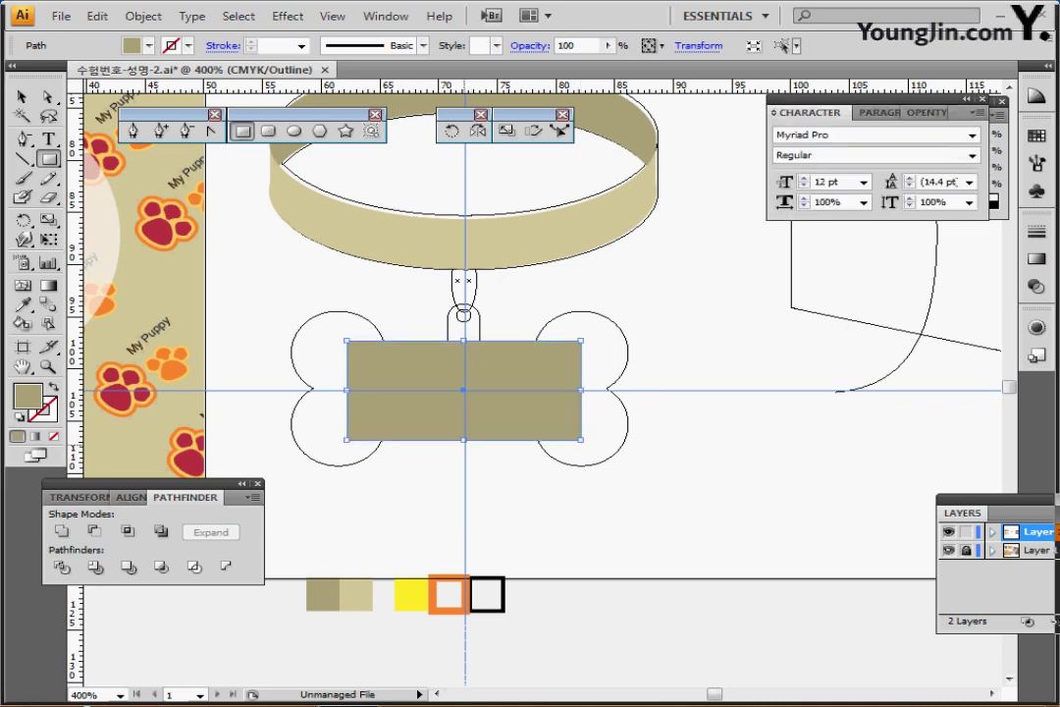
left_click_drag(464, 440, 464, 437)
key("ctrl+t")
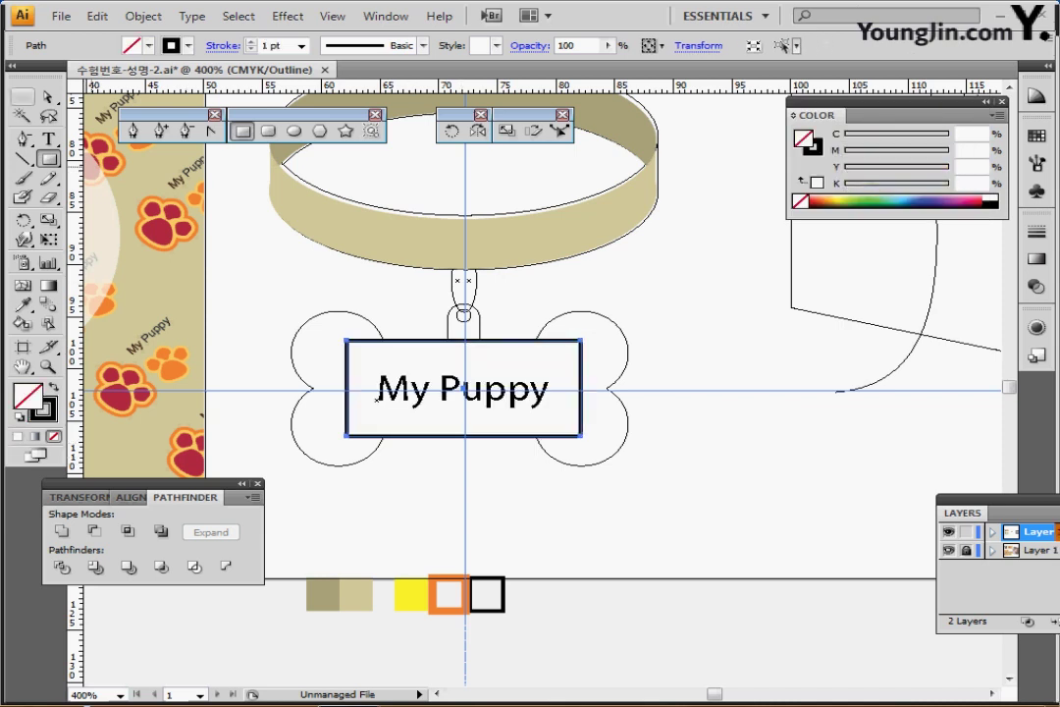
- Draw a circle over the bone tag's upper-left knob and align it with the reference outline
left_click(295, 131)
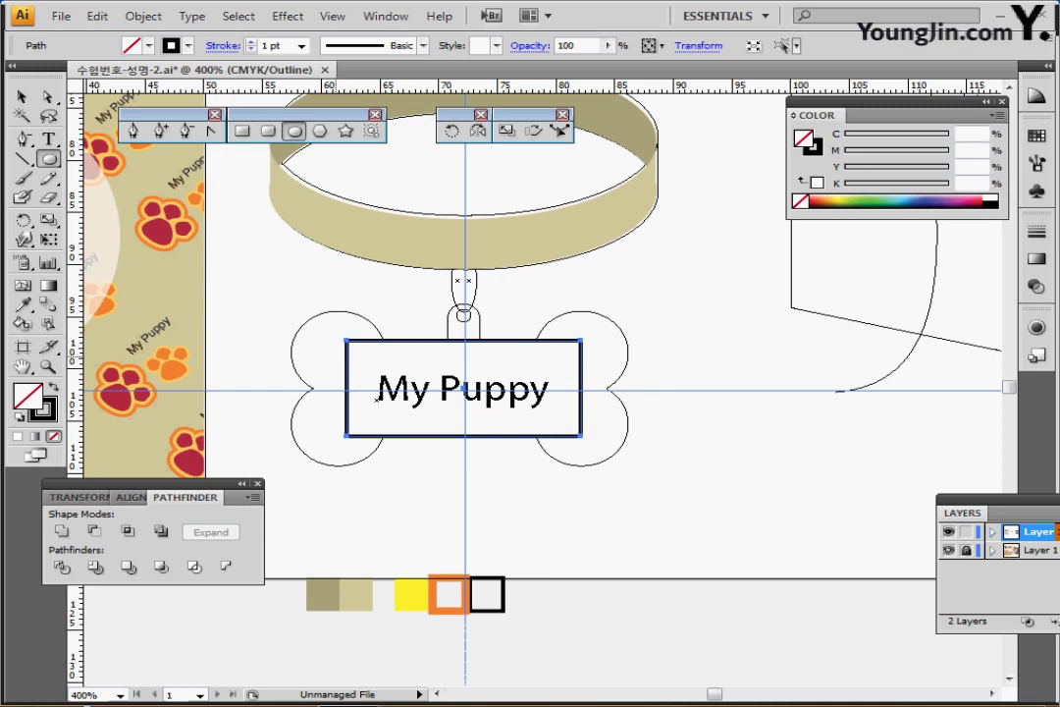
left_click_drag(336, 352, 381, 394)
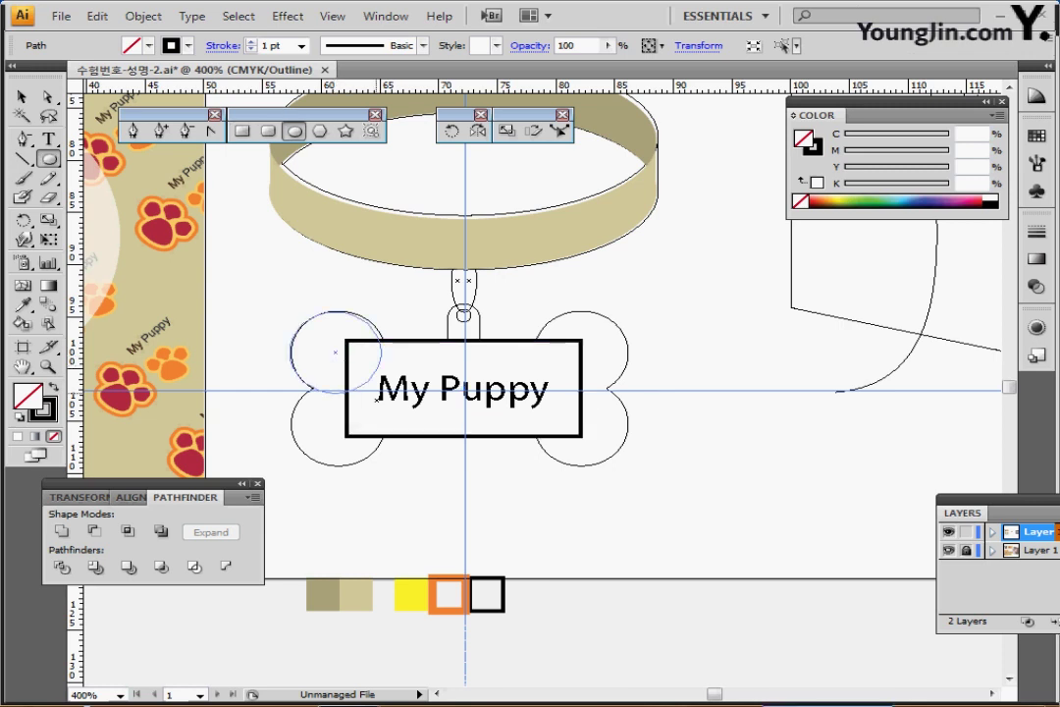
left_click_drag(381, 394, 380, 393)
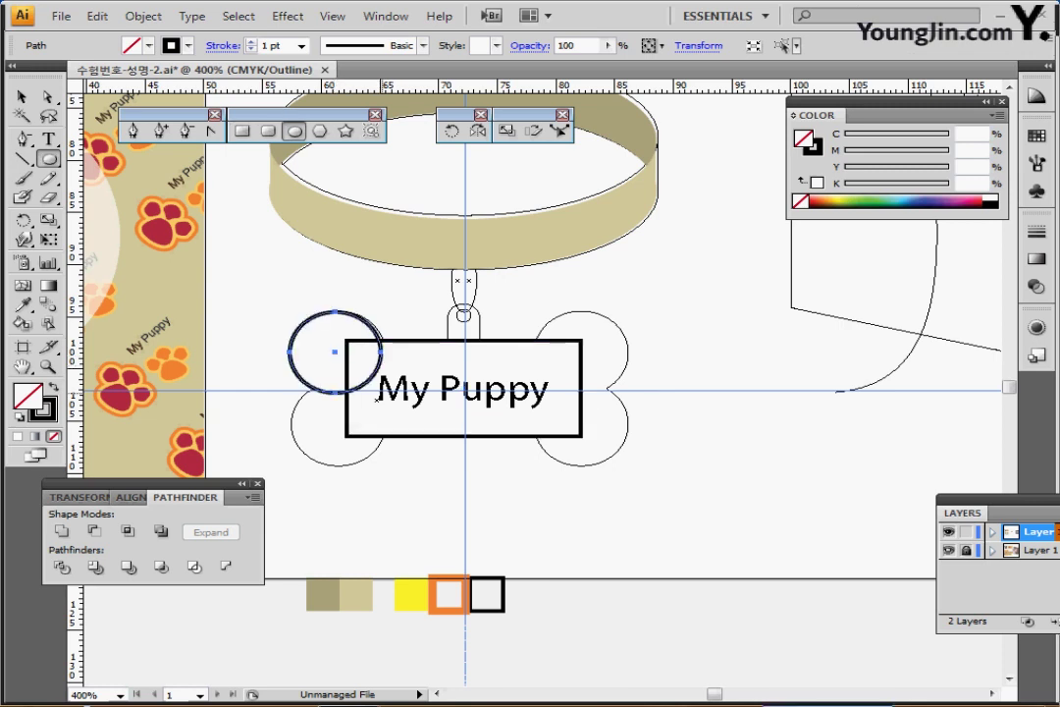
left_click_drag(336, 353, 338, 351)
left_click(336, 352, "ctrl")
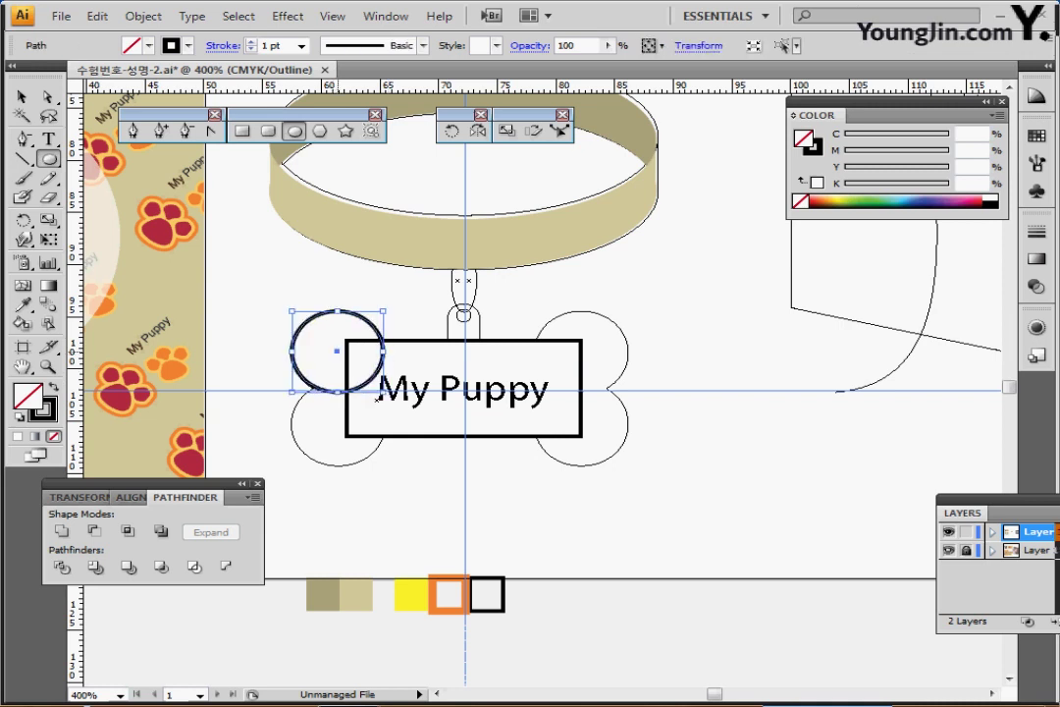
- Hide the reference layer and reflect a copy of the circle directly below the original for the lower-left knob
left_click(948, 551)
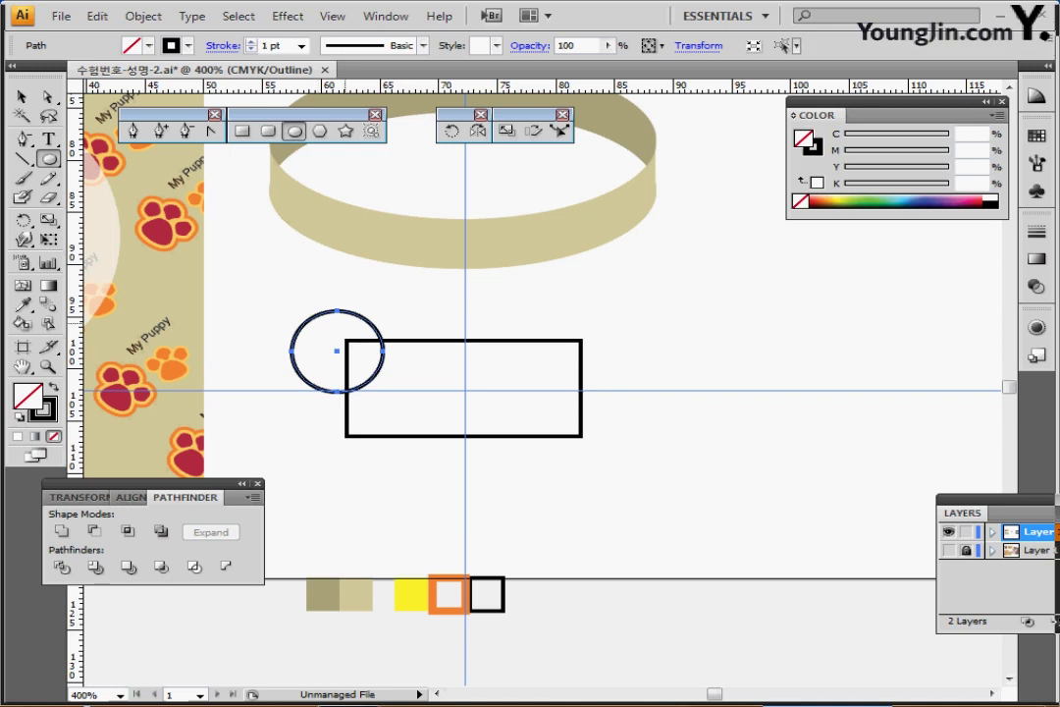
key("ctrl+y")
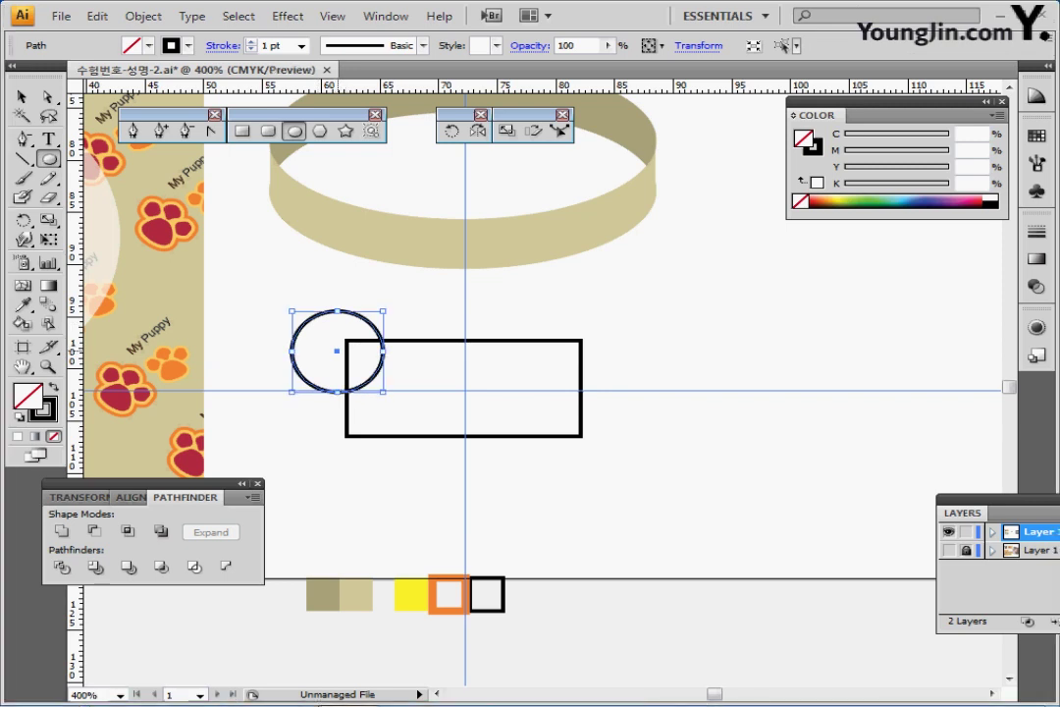
left_click_drag(336, 351, 337, 421)
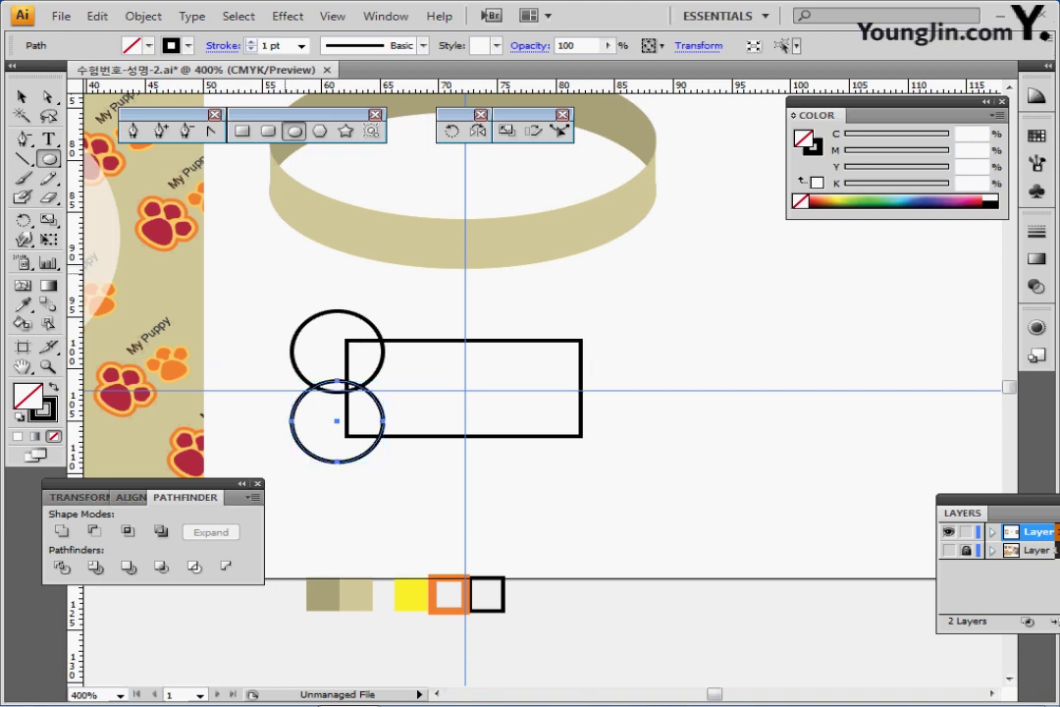
key("ctrl+z")
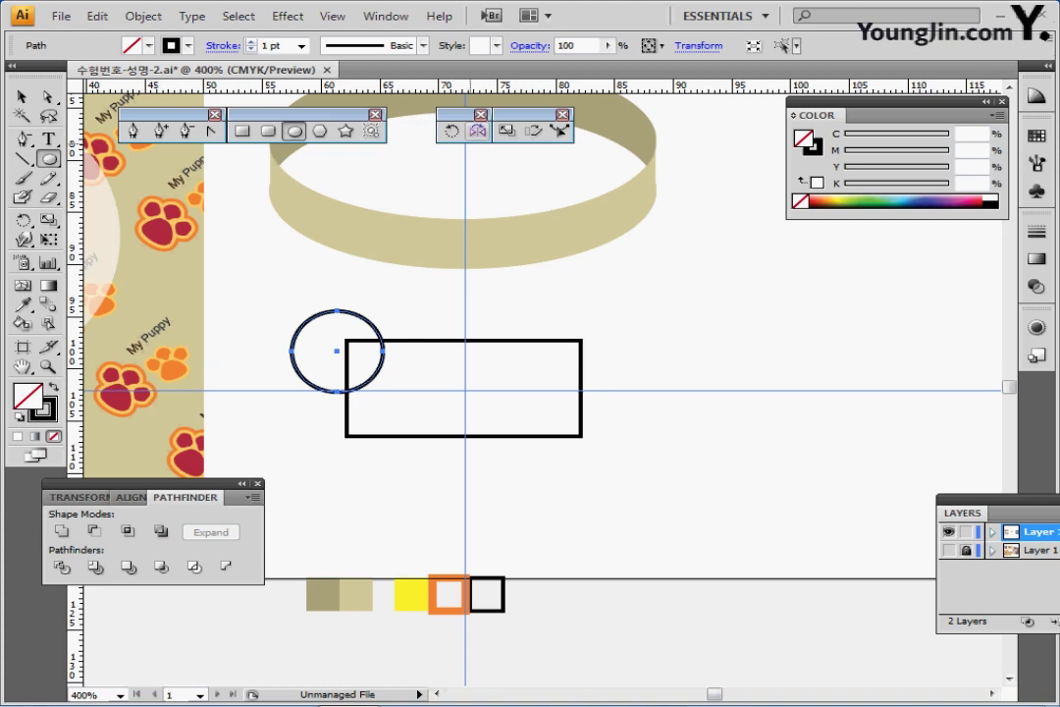
left_click(478, 130)
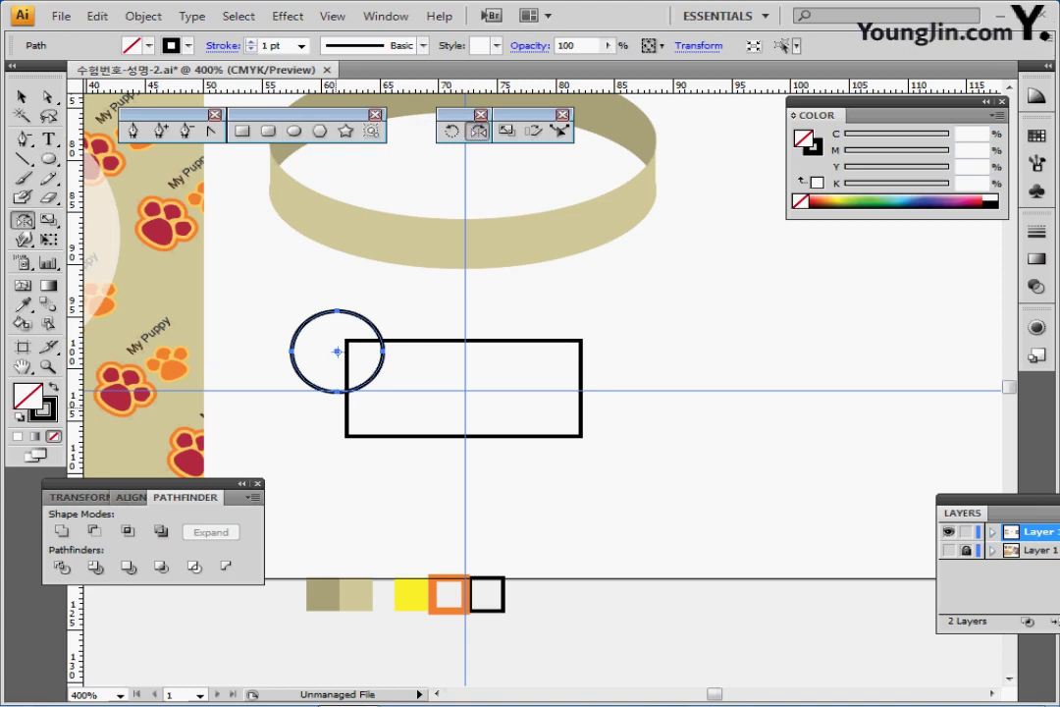
left_click(341, 392)
left_click_drag(324, 319, 322, 451)
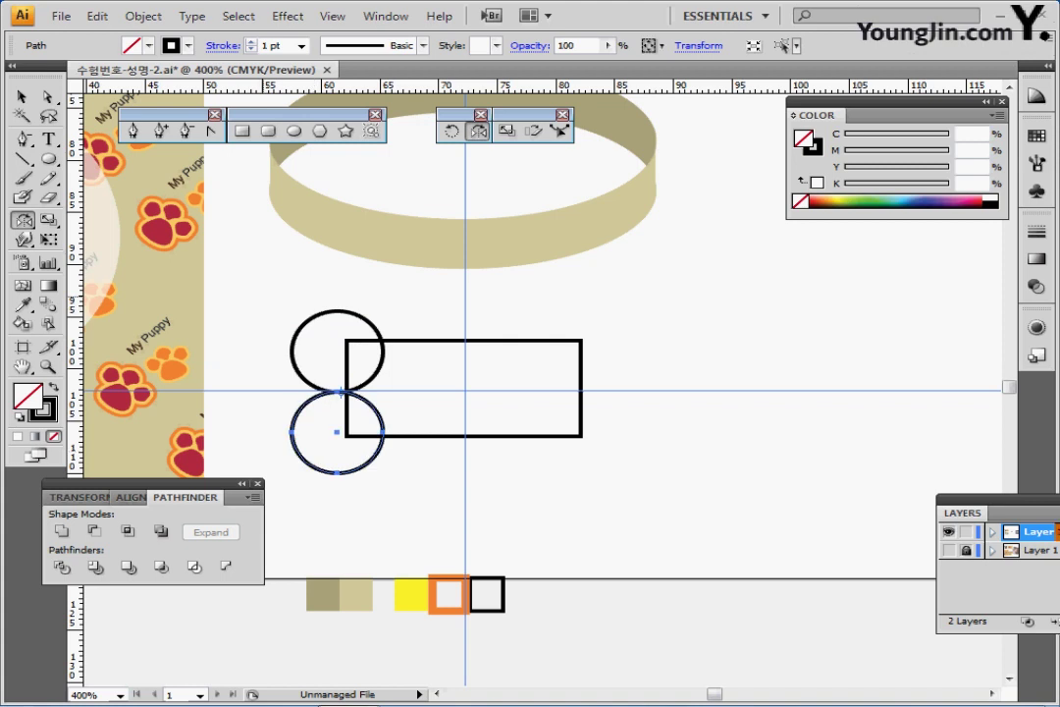
- Reflect a copy of both left knob circles across the vertical centre guide to form the bone's right knobs
left_click_drag(259, 276, 317, 446)
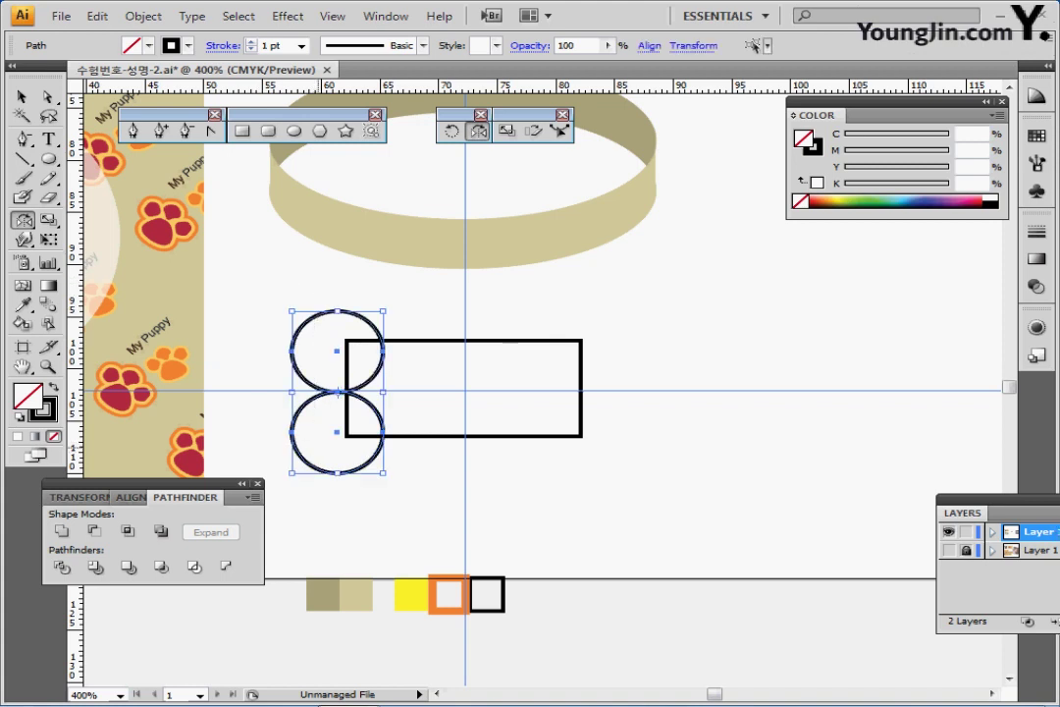
key("ctrl+shift+b")
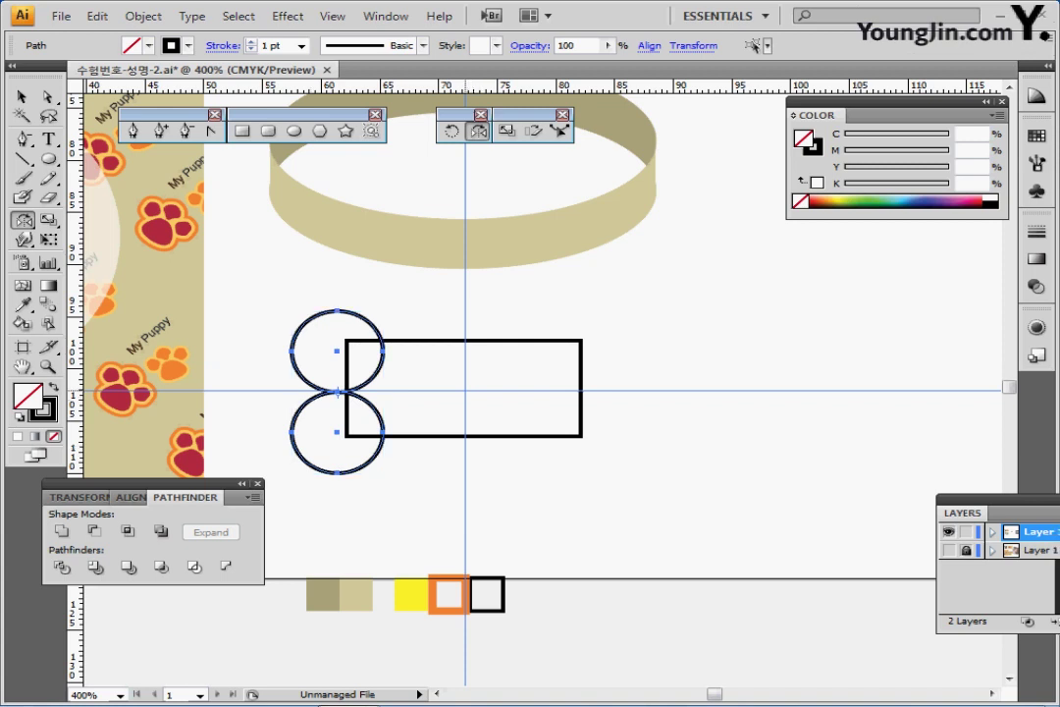
left_click_drag(338, 391, 589, 391)
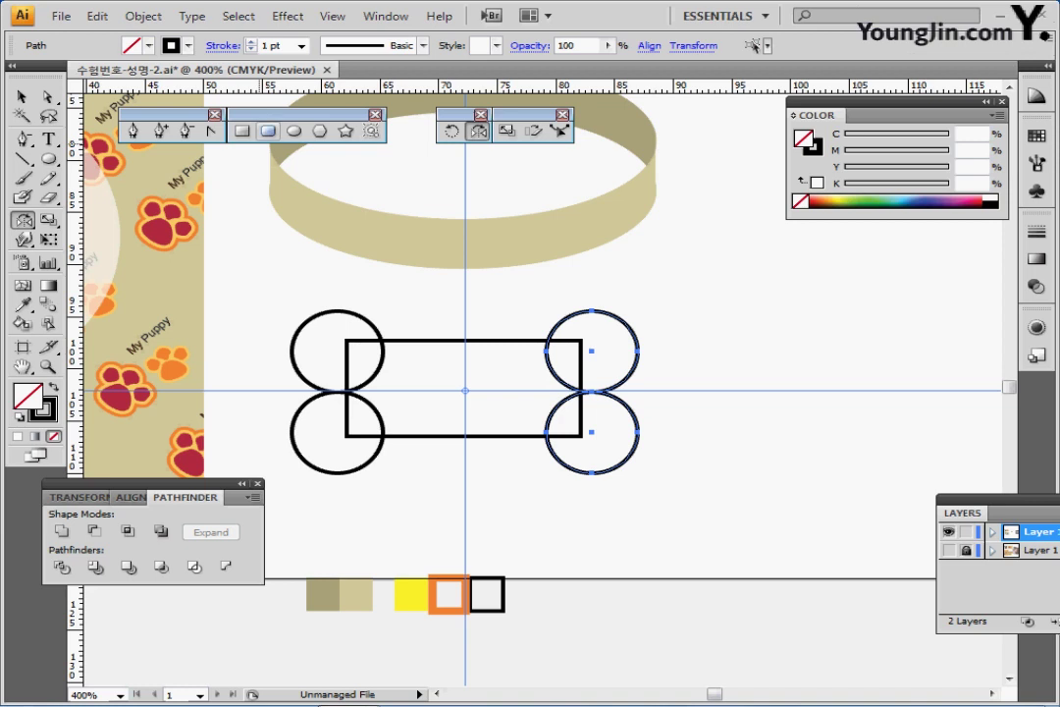
- Draw a small rounded rectangle across the bone rectangle's upper edge on the centre guide and show the reference layer for comparison
left_click(268, 131)
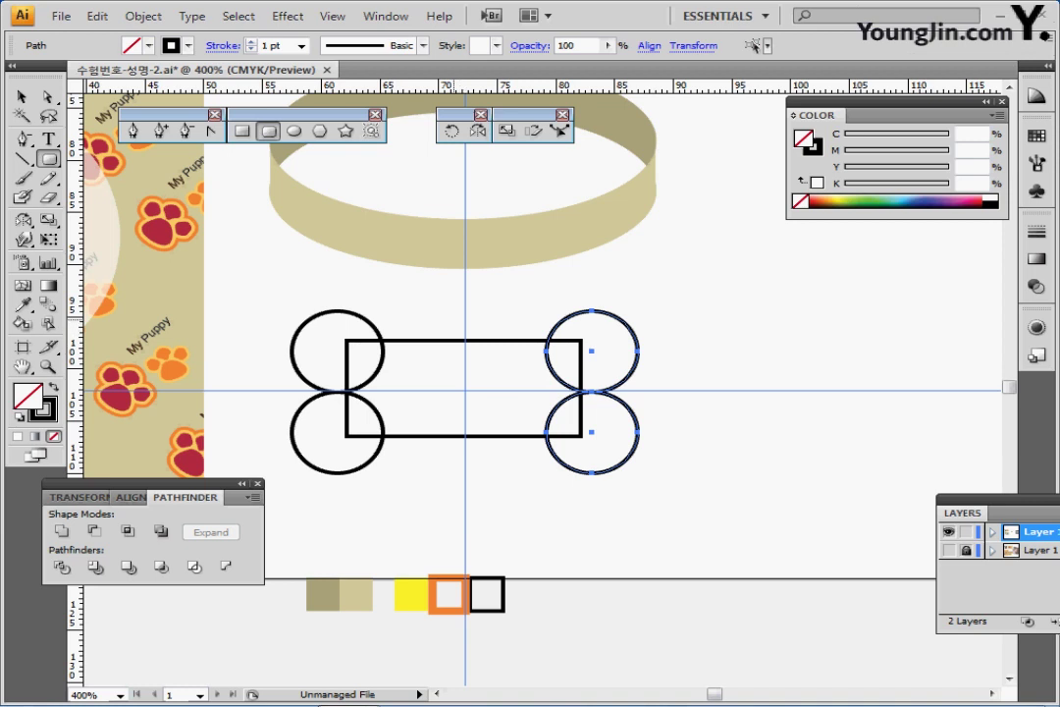
left_click_drag(452, 316, 479, 360)
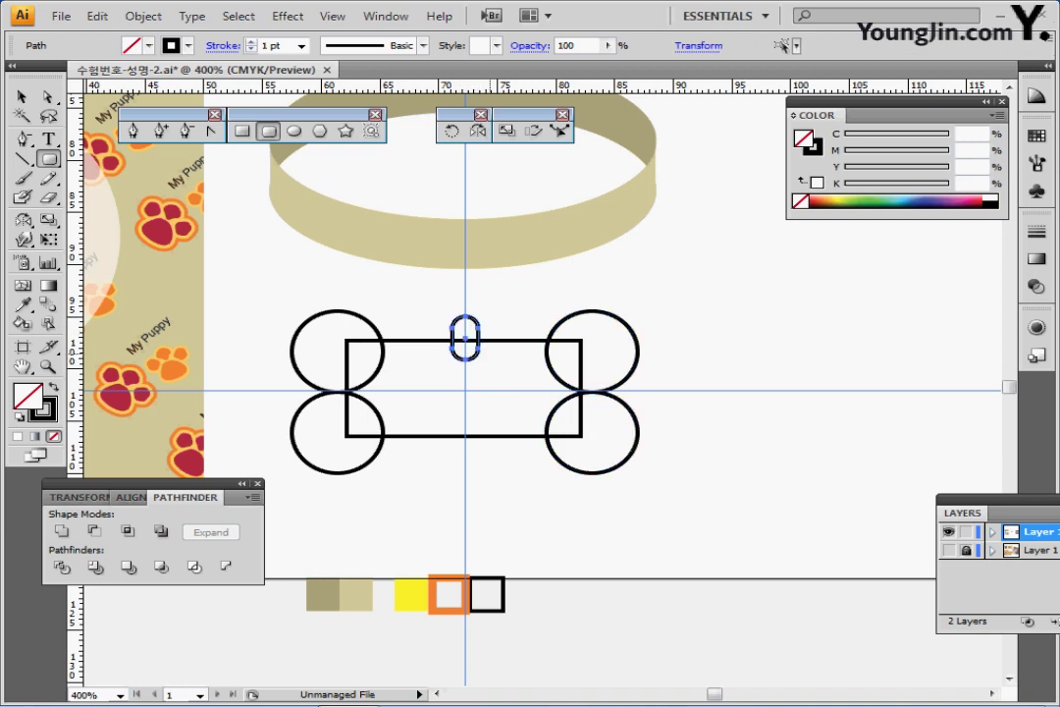
left_click(949, 549)
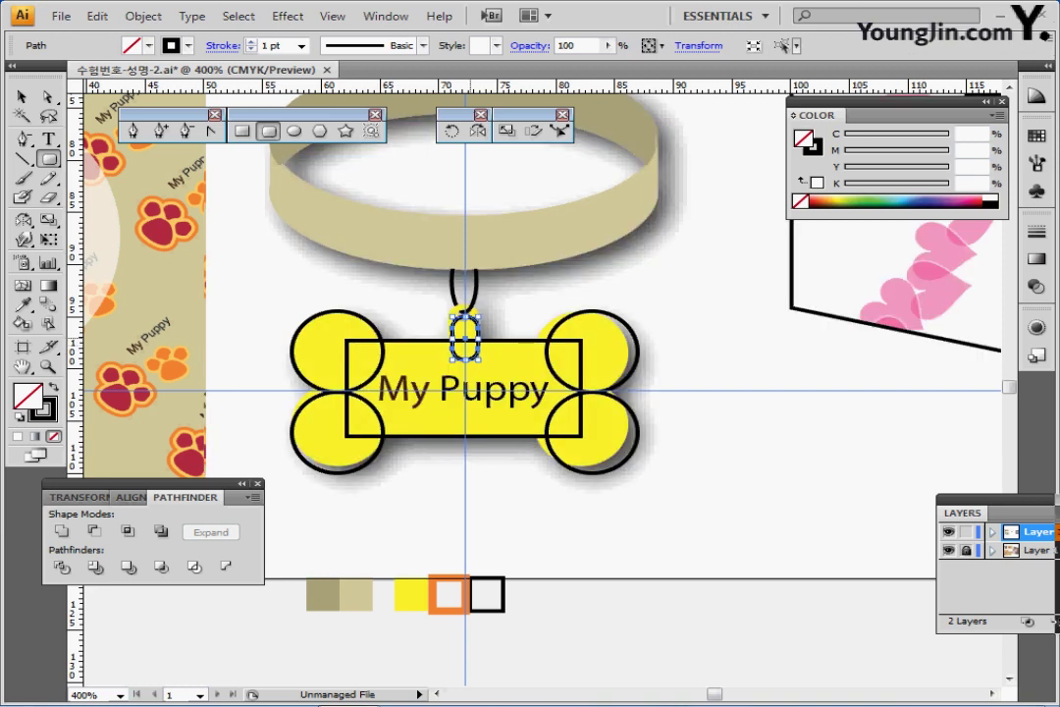
- Move the small rounded rectangle up onto the reference hanging loop, centre it on the vertical guide, and hide the reference layer
mouse_move(466, 338)
left_mouse_down()
mouse_move(468, 326)
mouse_move(469, 357)
left_mouse_up()
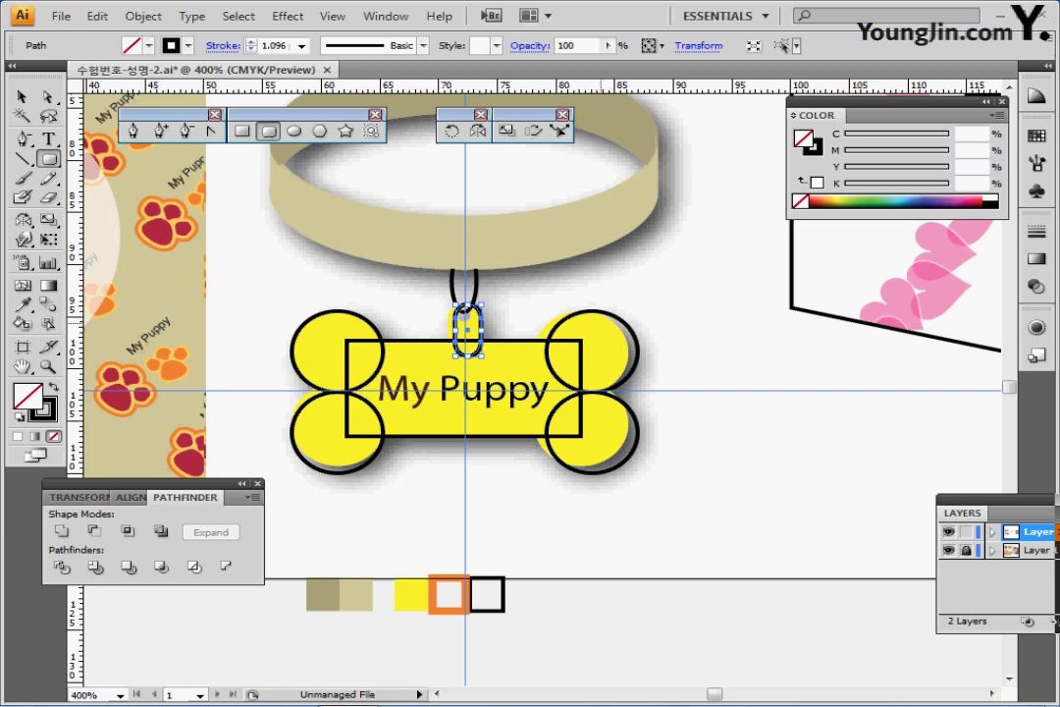
key("Left")
key("Right")
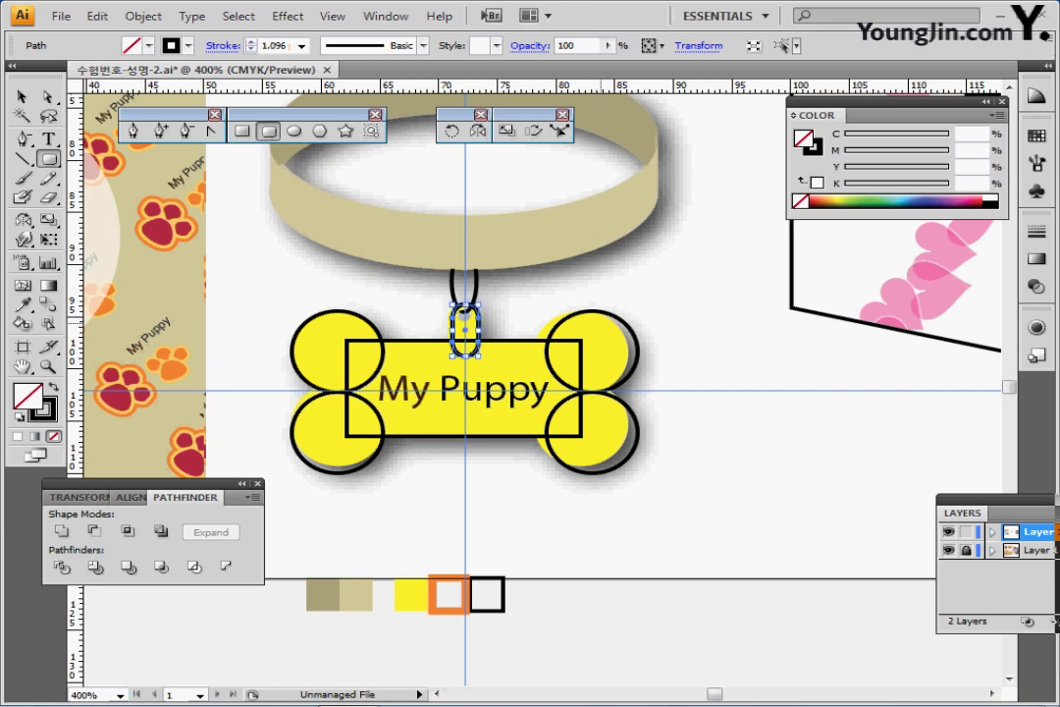
key("ctrl+y")
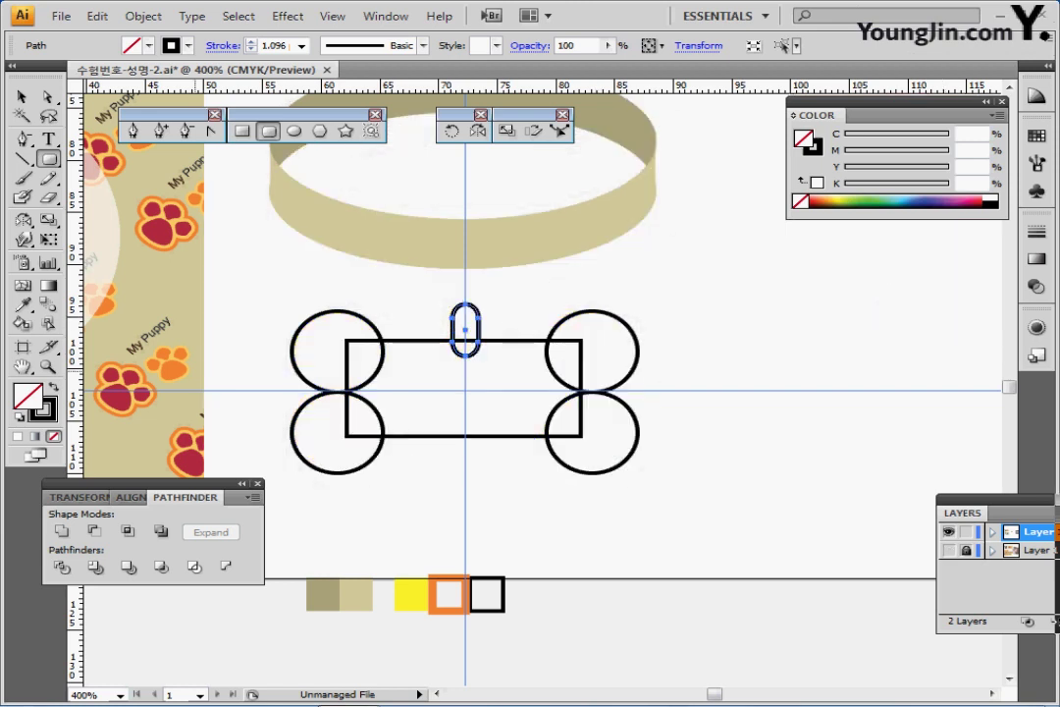
- Try to unite the bone's rectangle, four knob circles and hanging loop into one shape, and undo the union
key("ctrl+shift+a")
left_click_drag(261, 302, 639, 502)
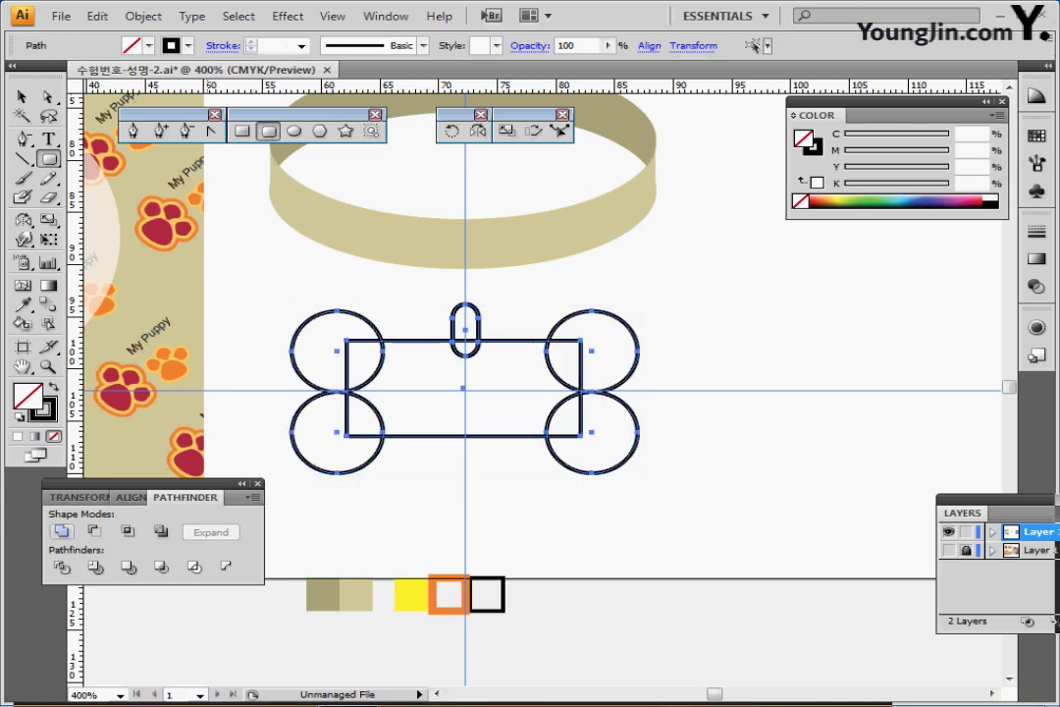
left_click(62, 531)
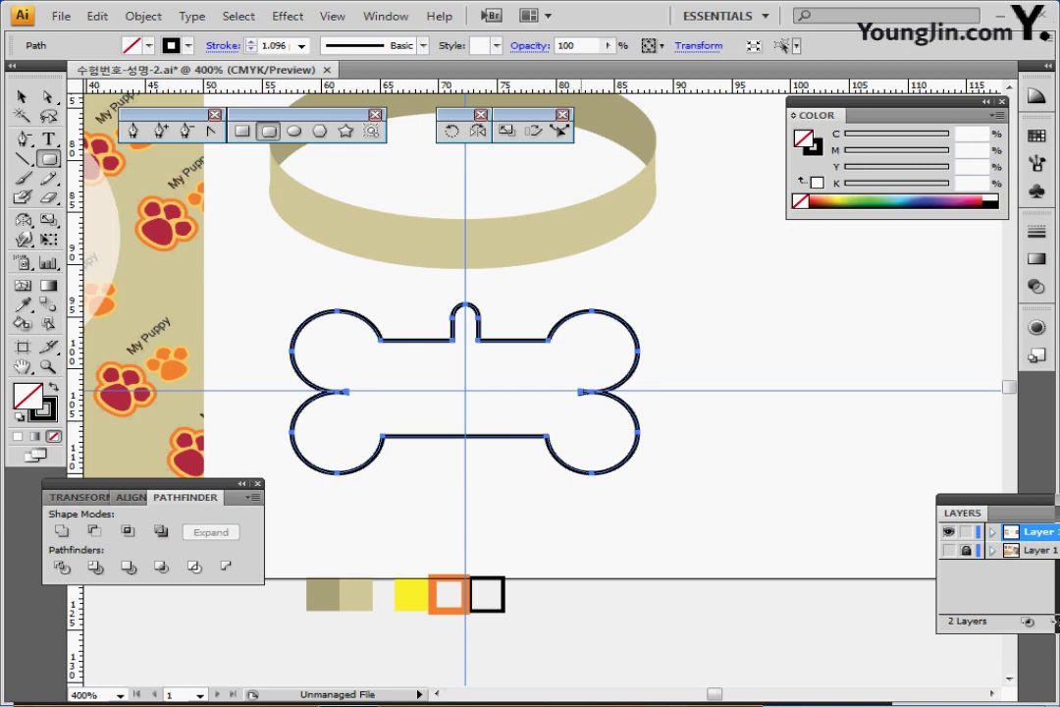
key("ctrl+z")
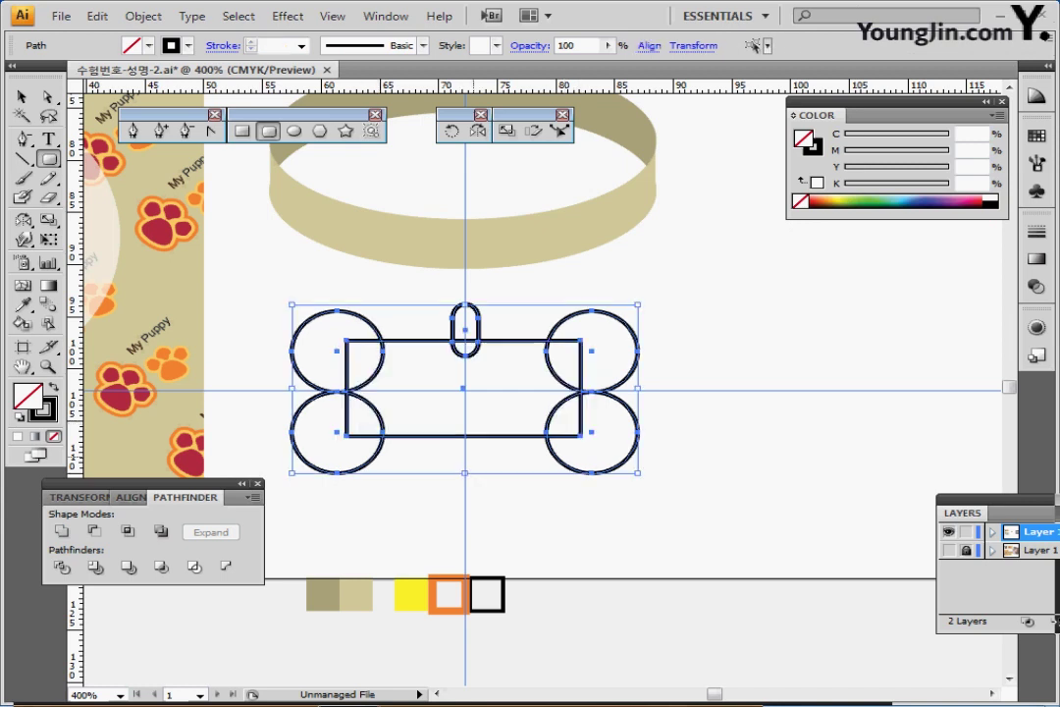
key("ctrl+shift+a")
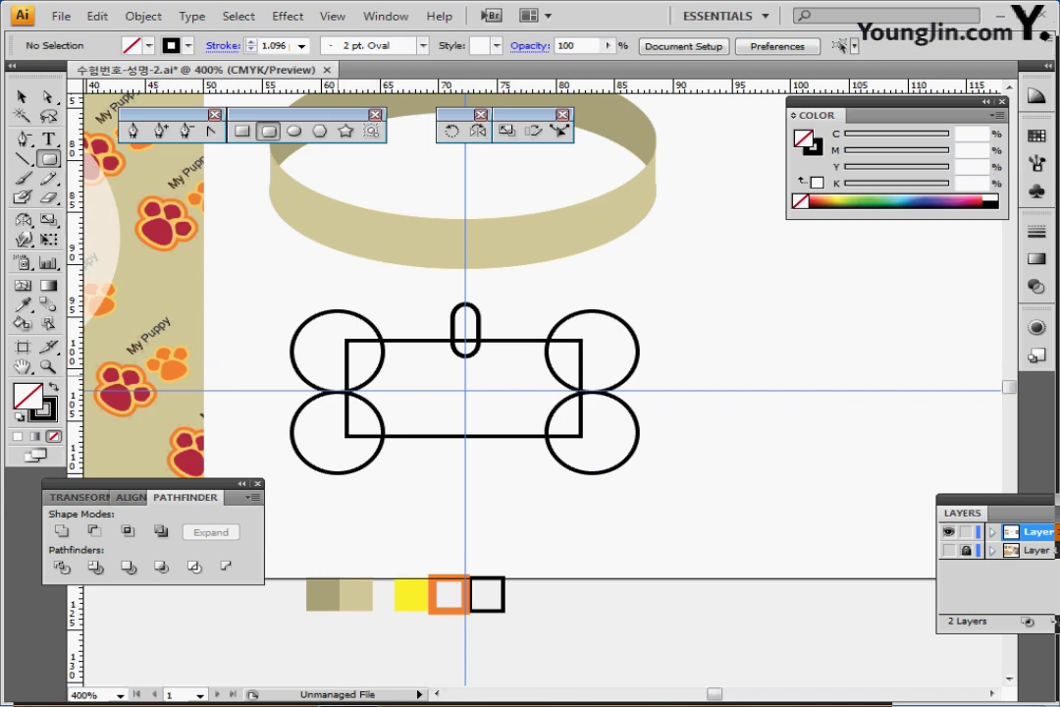
- Widen the bone's rectangle on both sides so its ends reach past the knob circles' centres, symmetrical about the vertical guide
left_click(581, 403, "ctrl")
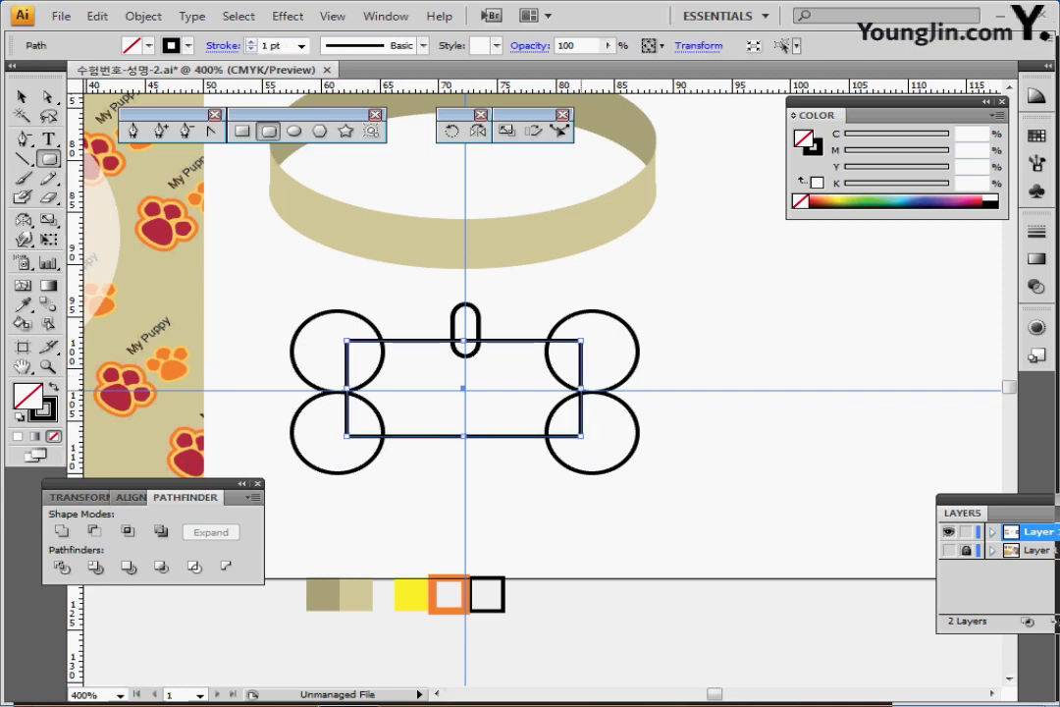
left_click_drag(582, 389, 592, 390)
key("ctrl+z")
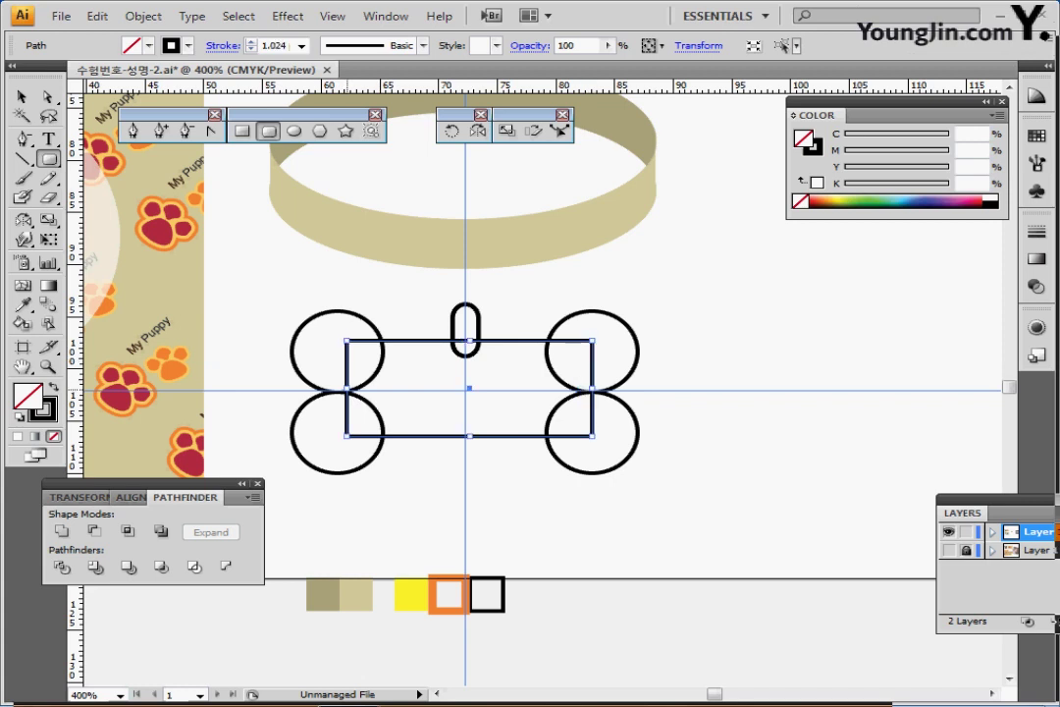
left_click_drag(347, 389, 322, 390)
key("ctrl+shift+a")
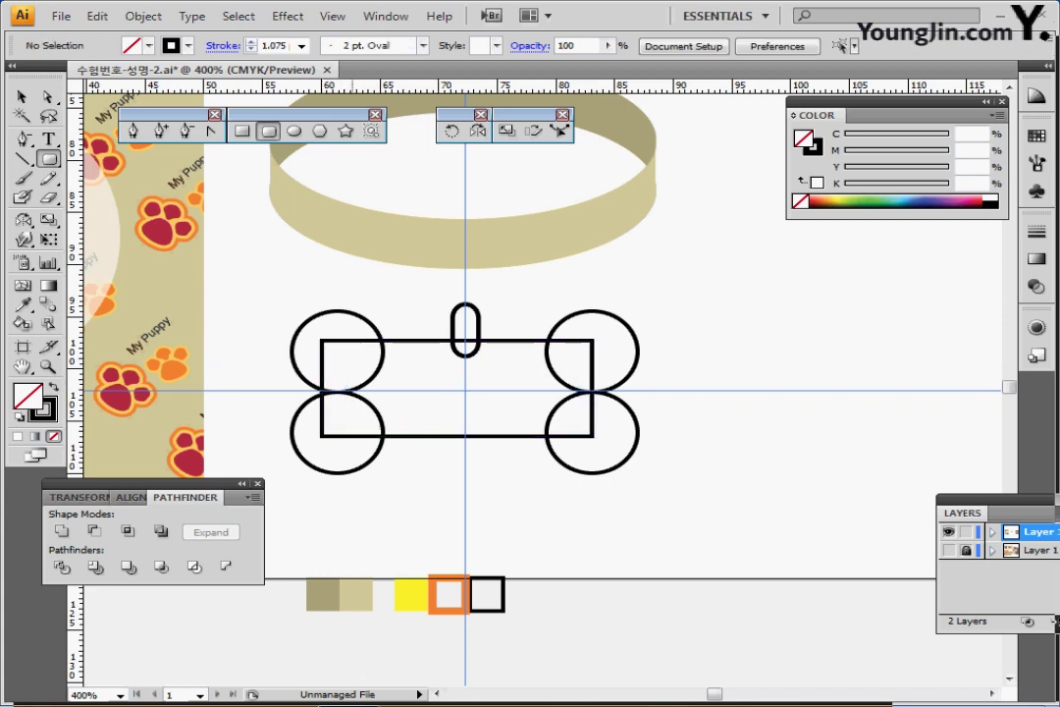
left_click(593, 388, "ctrl")
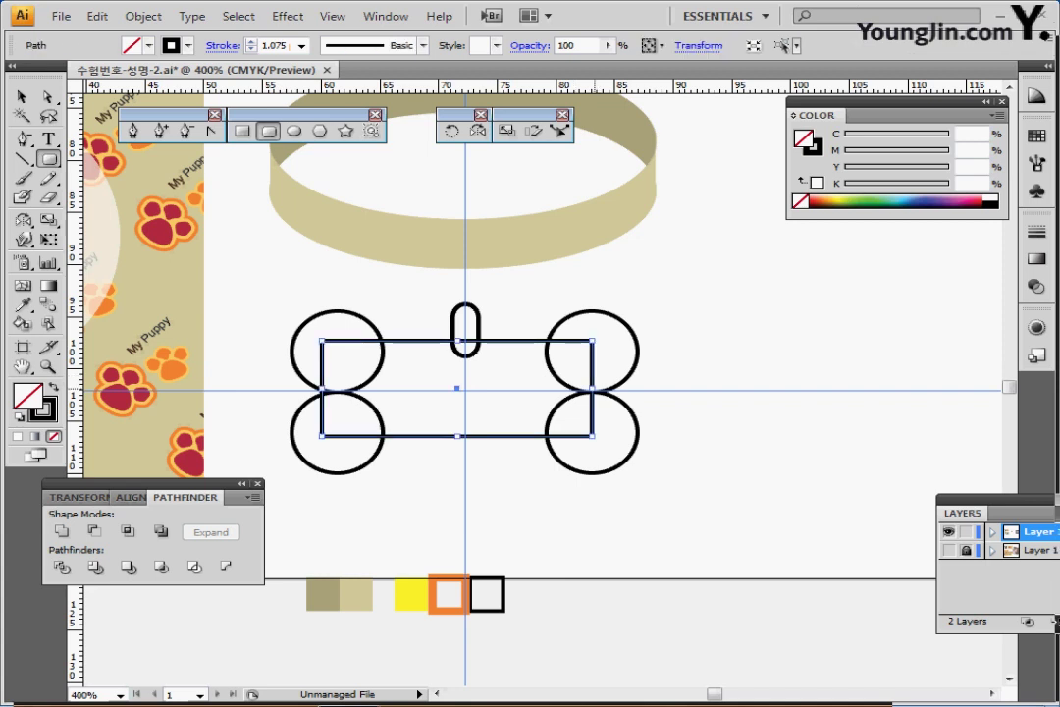
left_click_drag(592, 390, 607, 389)
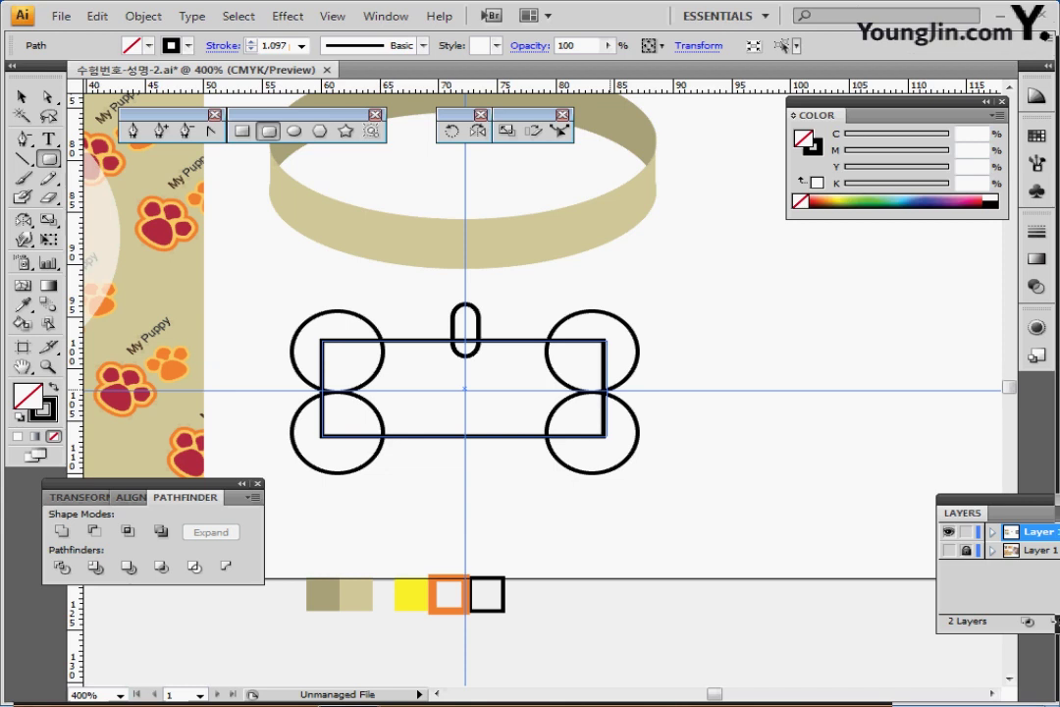
left_click_drag(604, 389, 606, 389)
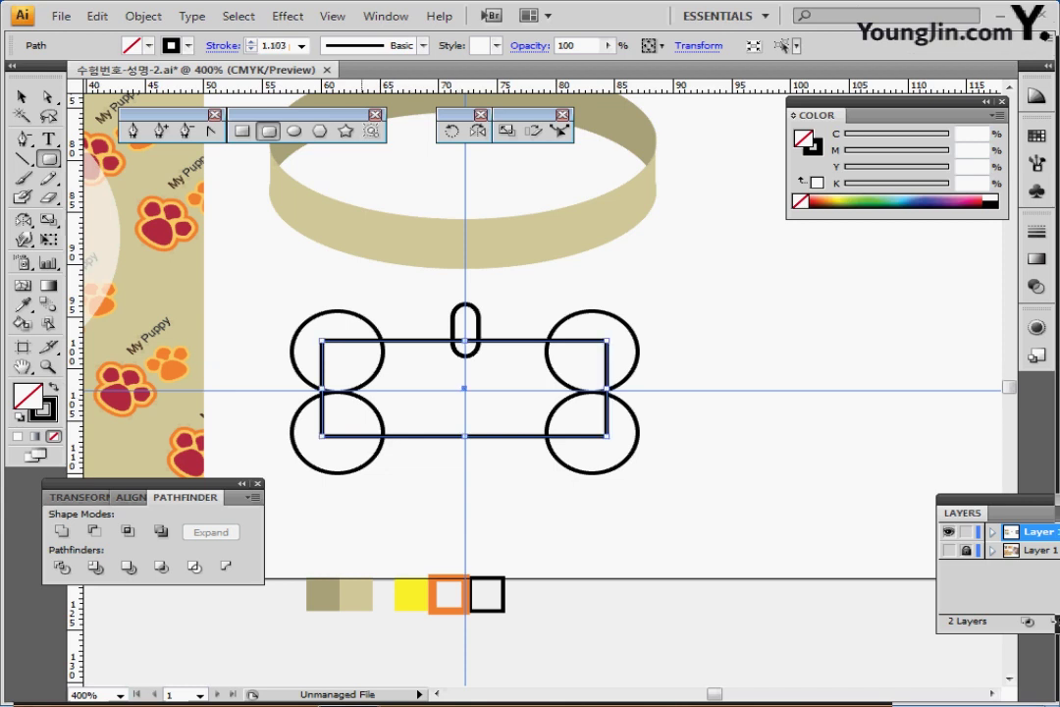
- Unite the rectangle, four circles and hanging loop into one bone shape and fill it with the yellow sample swatch
left_click(377, 285, "ctrl")
left_click_drag(245, 285, 648, 473)
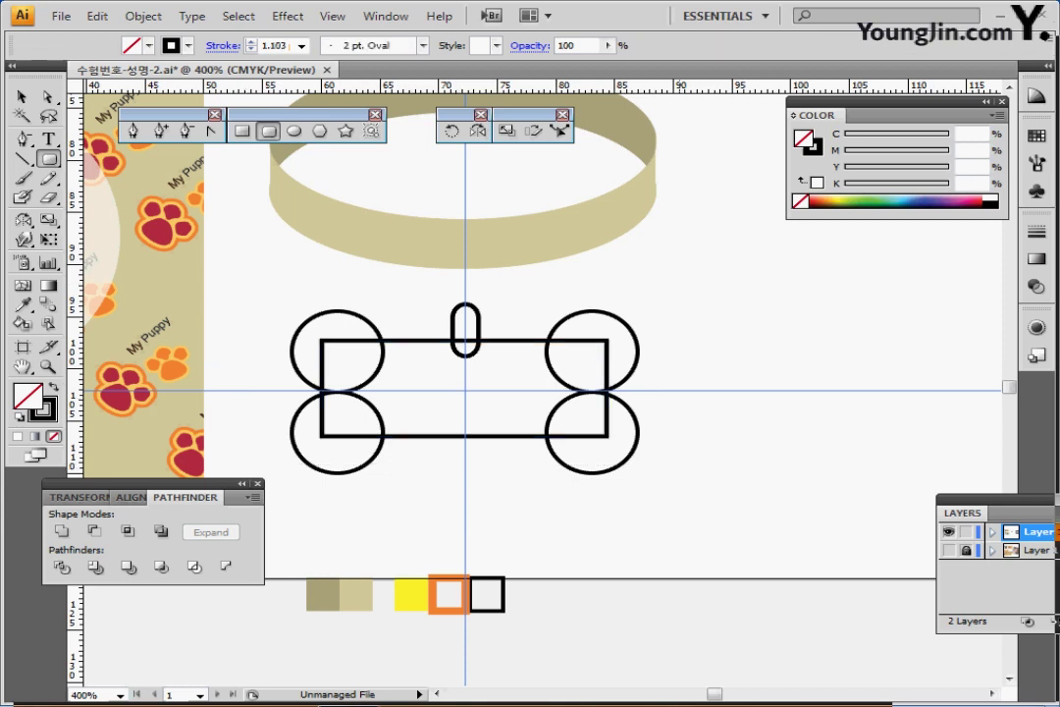
key("ctrl+a")
left_click(60, 532)
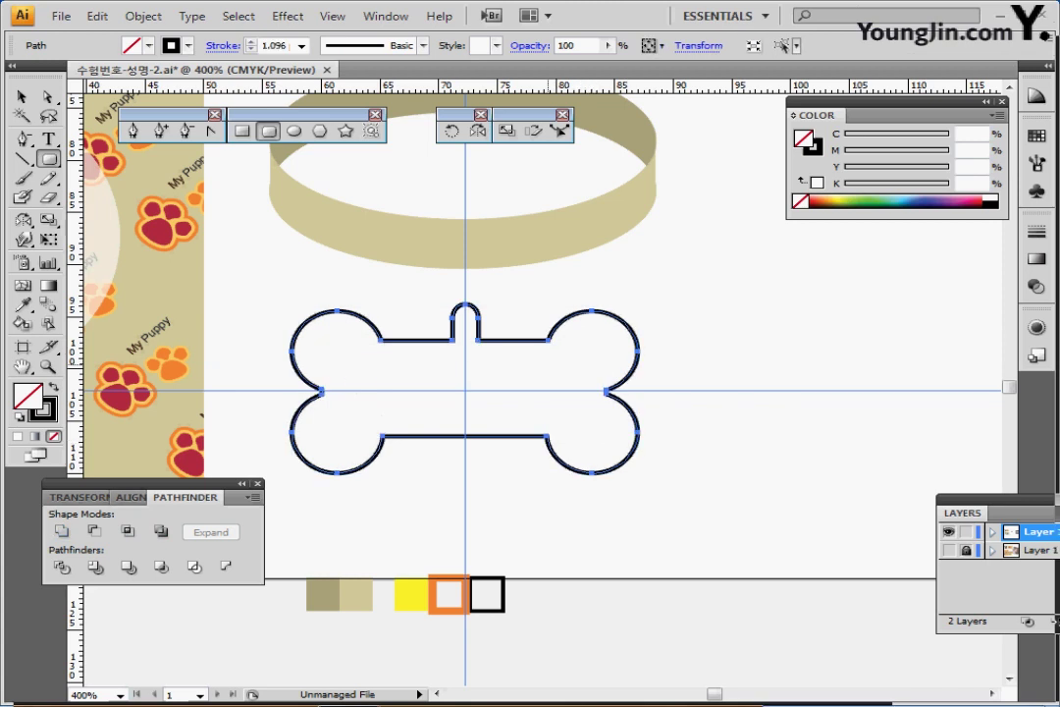
key("i")
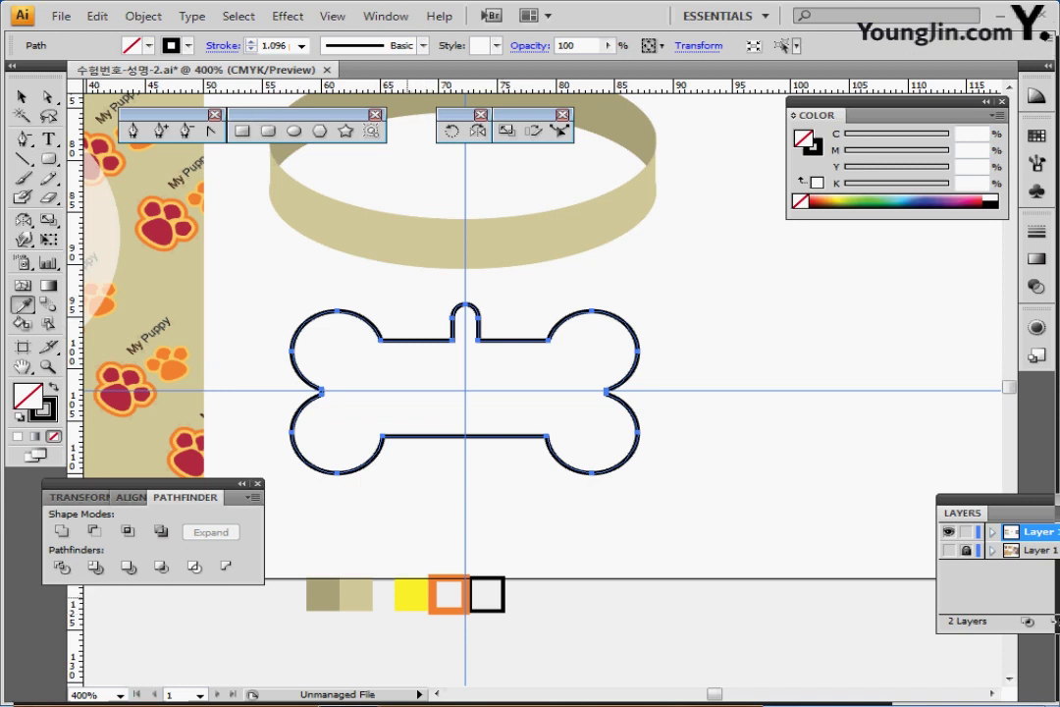
left_click(408, 595)
key("ctrl+shift+a")
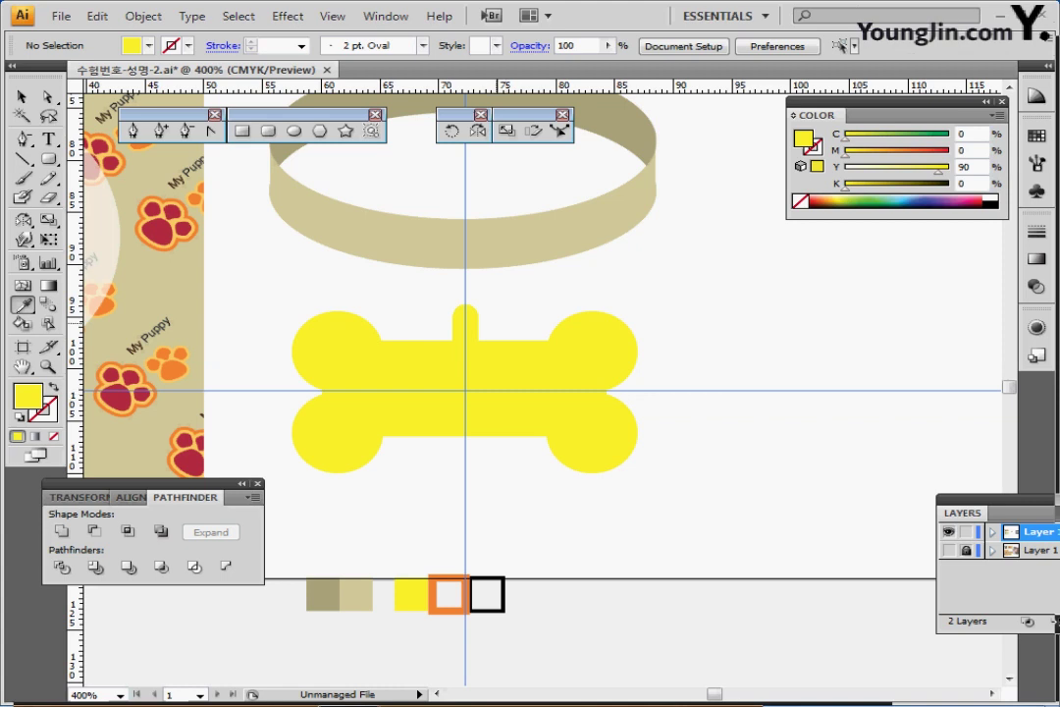
- Draw a tiny circle from its centre inside the bone's hanging loop and give it the default white fill and black stroke
mouse_move(487, 326)
left_mouse_down()
mouse_move(474, 325)
mouse_move(500, 329)
left_mouse_up()
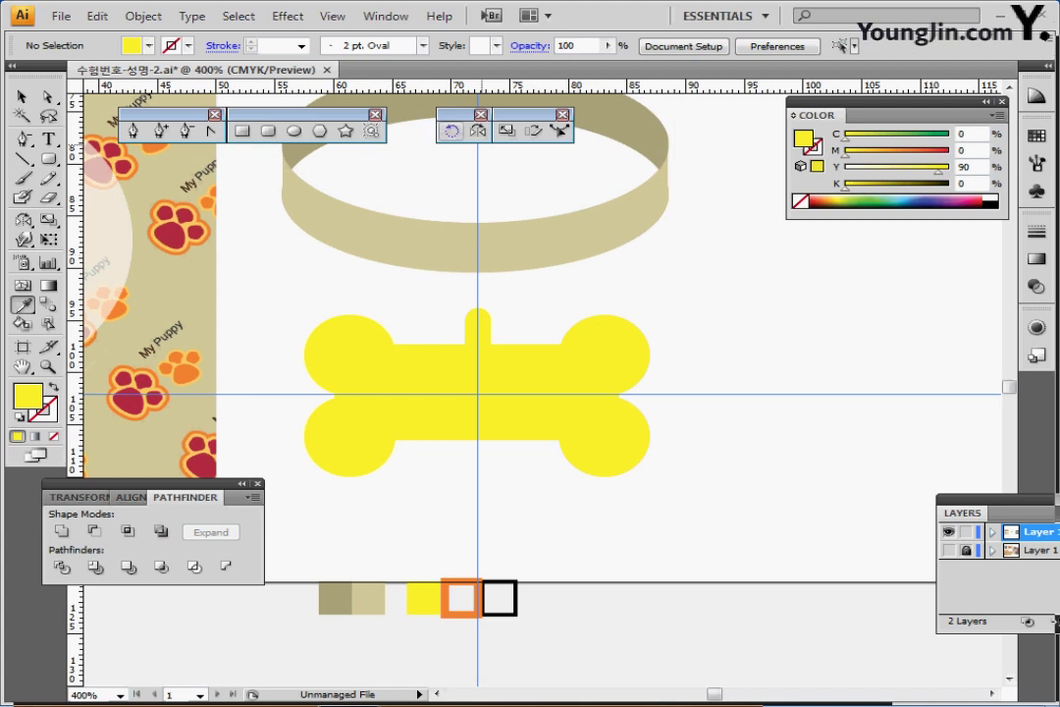
left_click(294, 131)
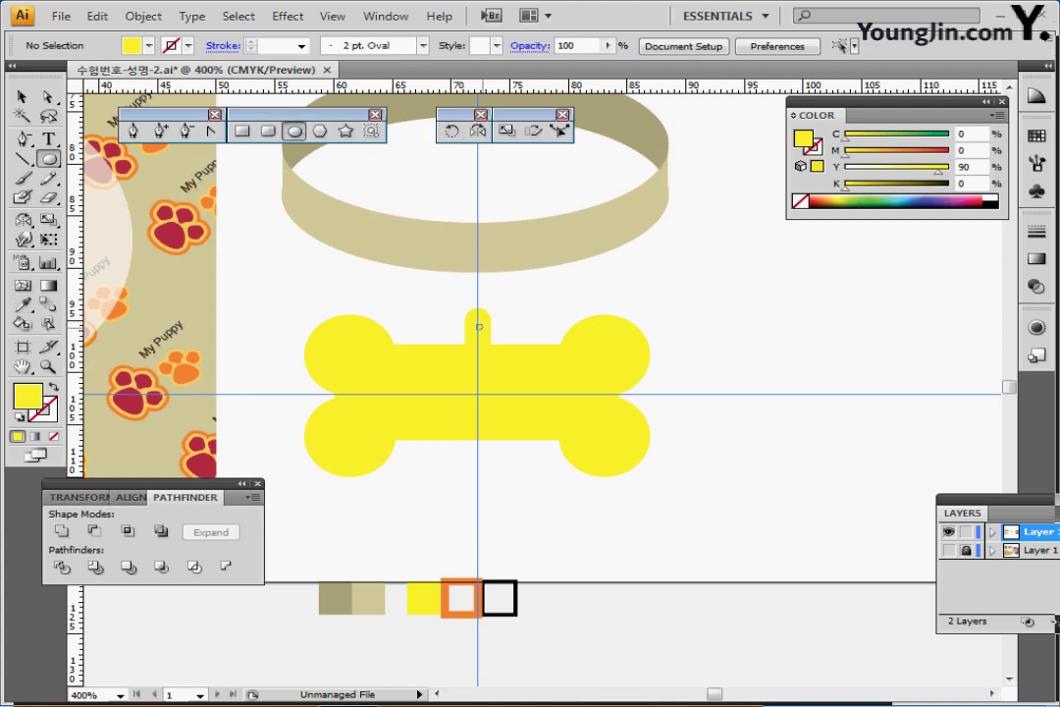
left_click_drag(479, 327, 485, 332)
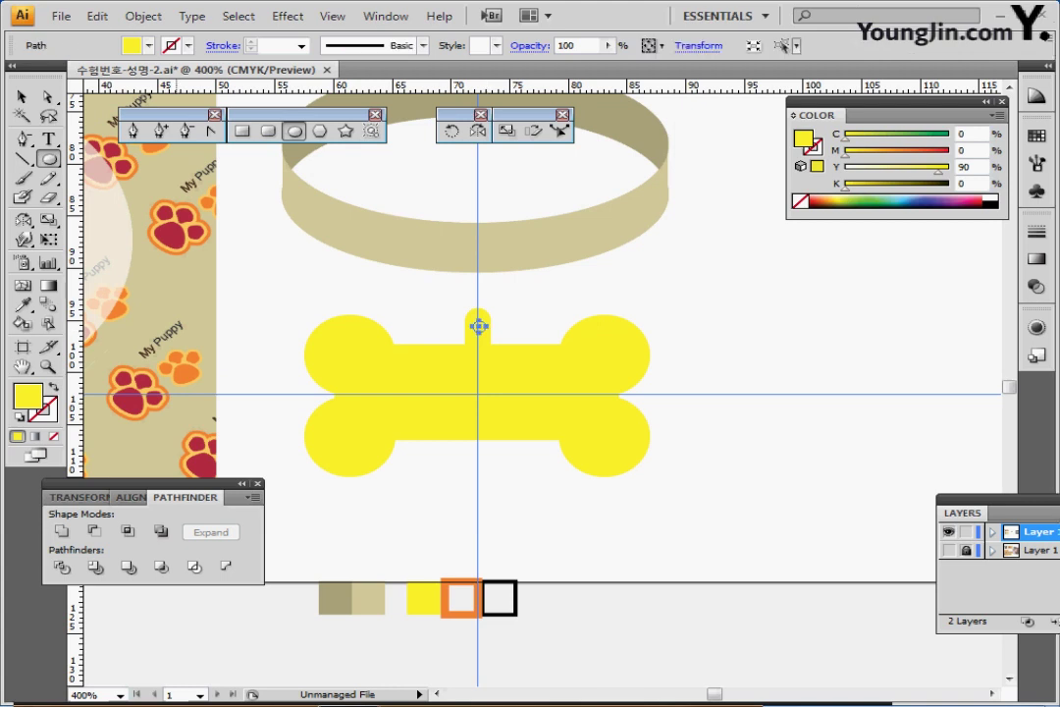
left_click(20, 418)
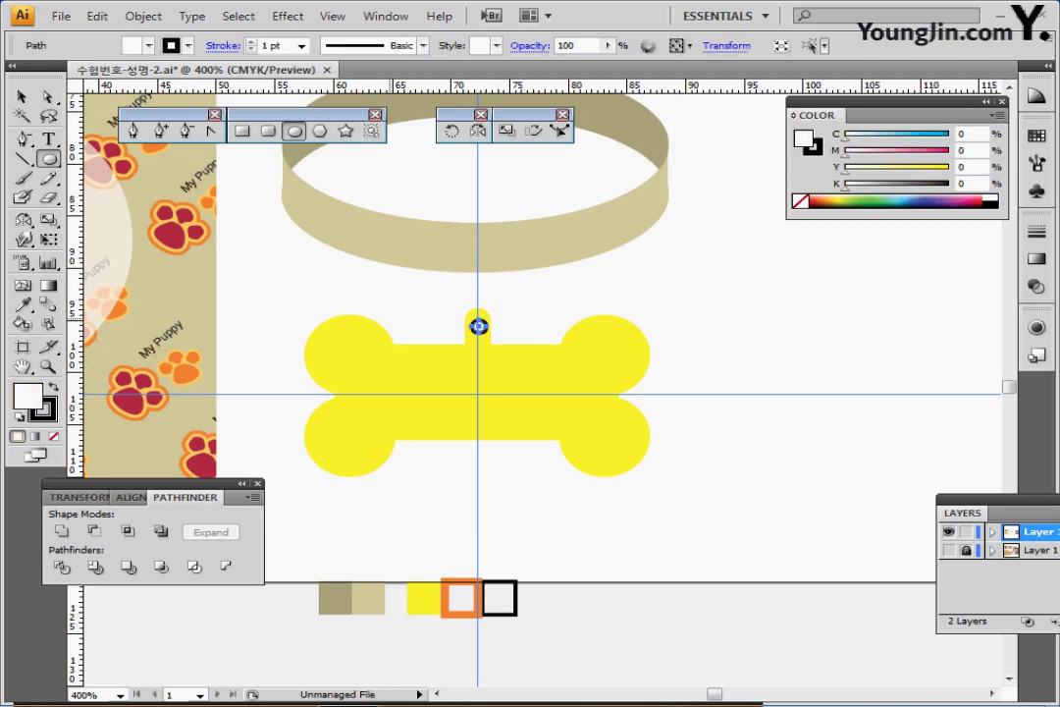
- Align the tiny circle with the bone's horizontal centre and subtract it to punch a hole in the hanging loop
left_click_drag(412, 289, 530, 427)
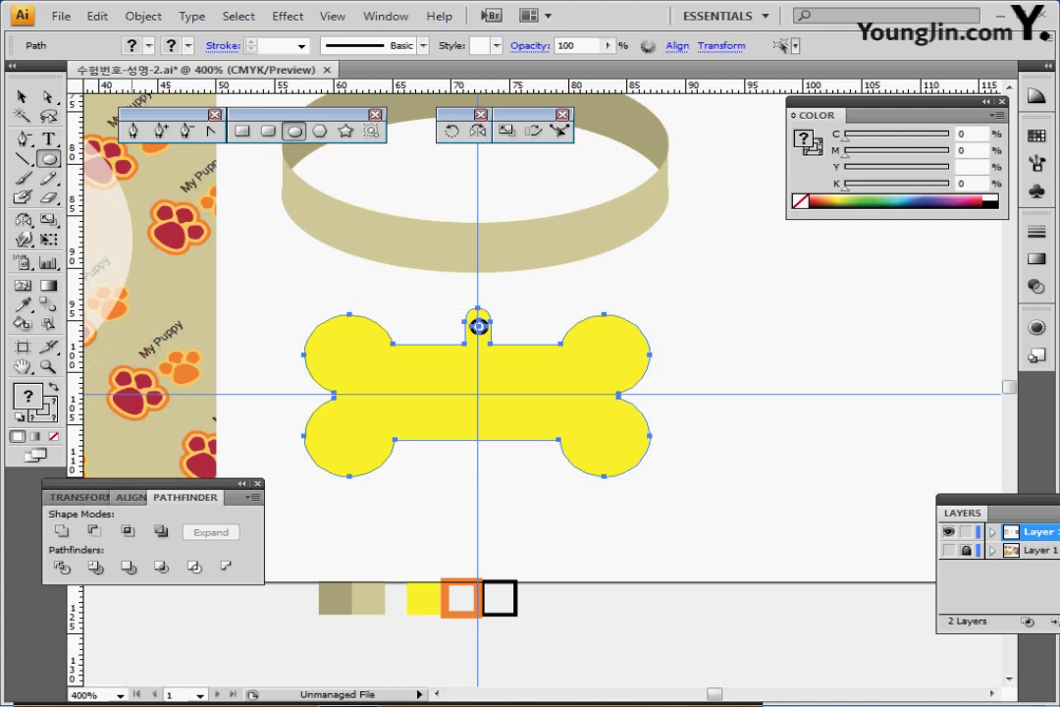
left_click(138, 484)
left_click(136, 484)
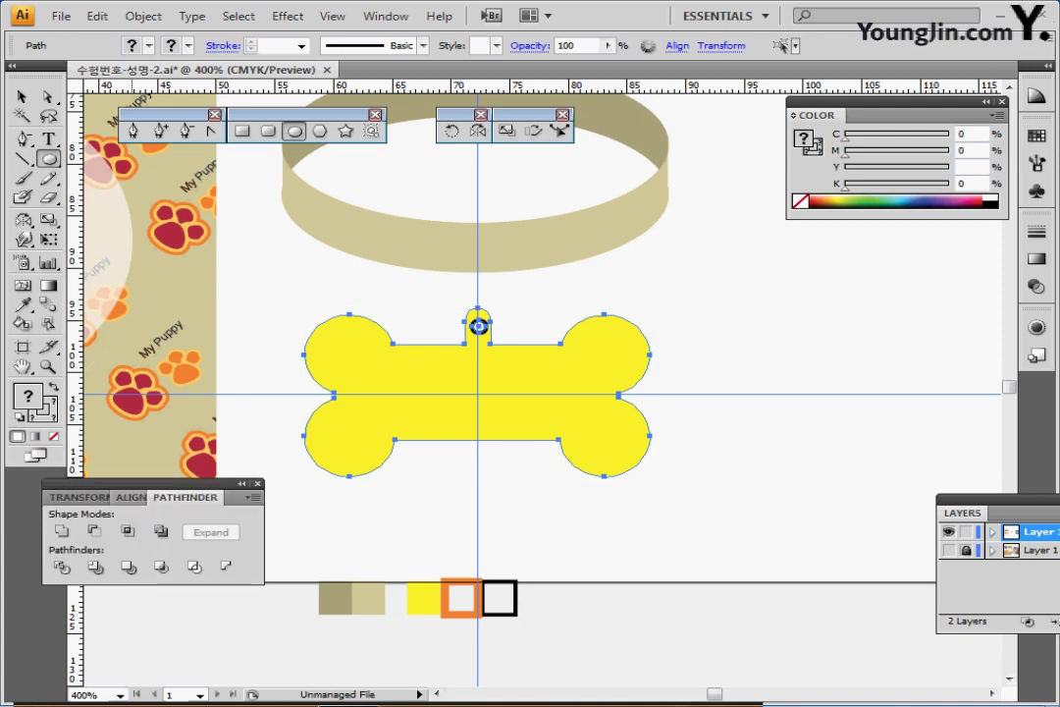
left_click(131, 498)
left_click(95, 531)
left_click(184, 497)
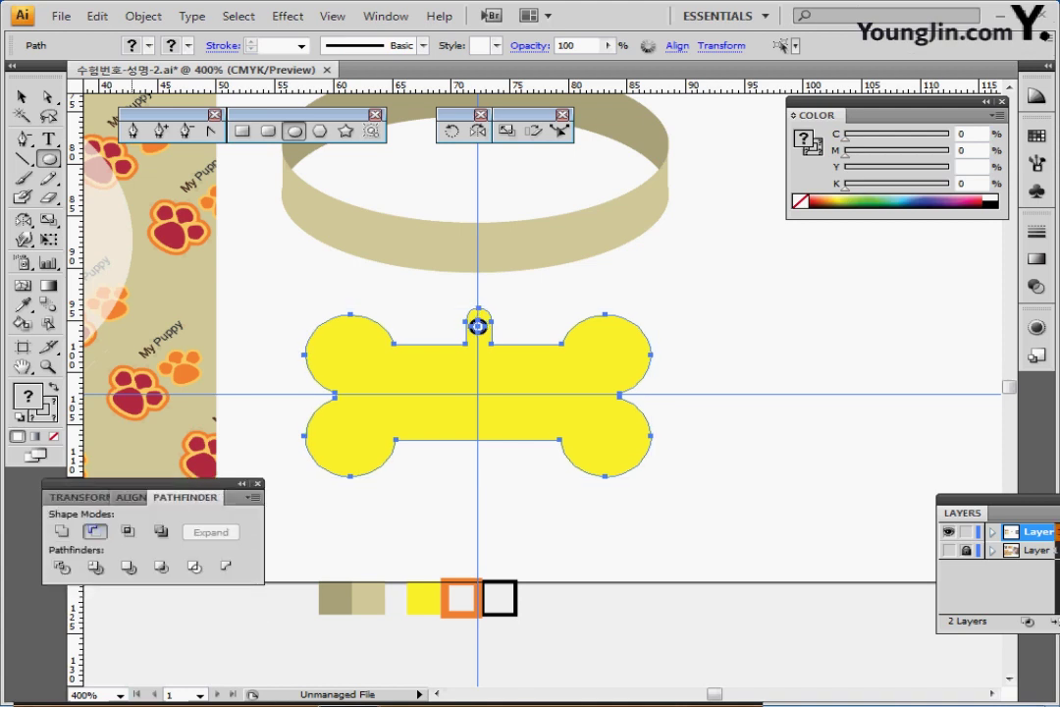
left_click(93, 530)
key("ctrl+shift+a")
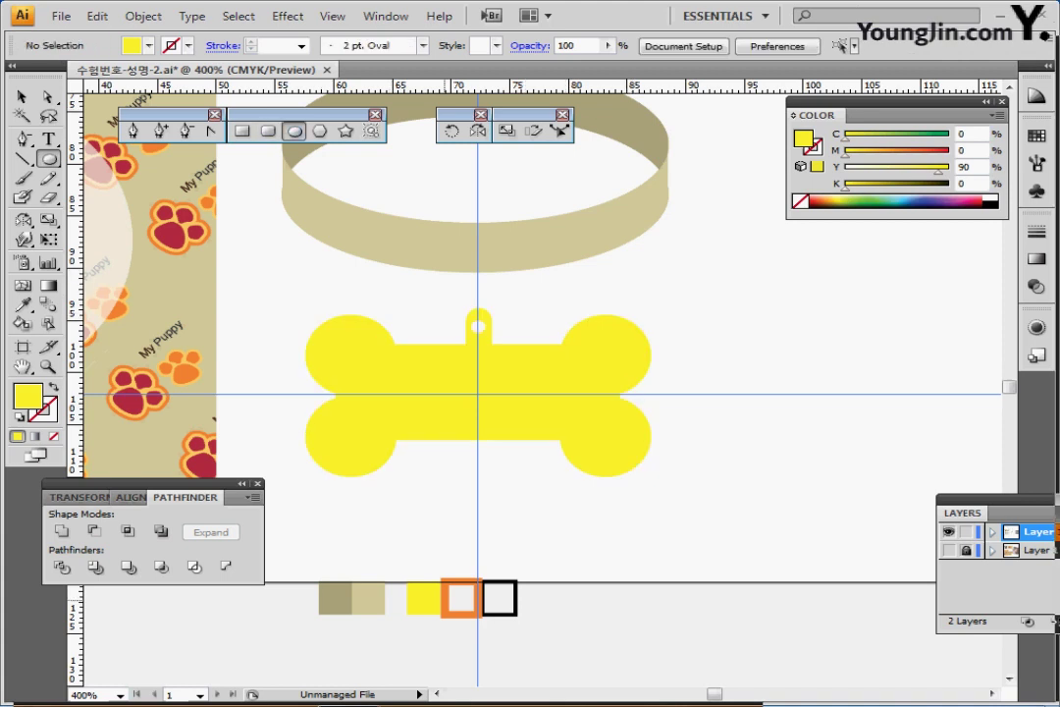
- Draw an unfilled circle with the orange 2 pt stroke of the sample square on the collar's front, centred on the vertical guide
left_click_drag(455, 572, 461, 581)
key("ctrl+shift+a")
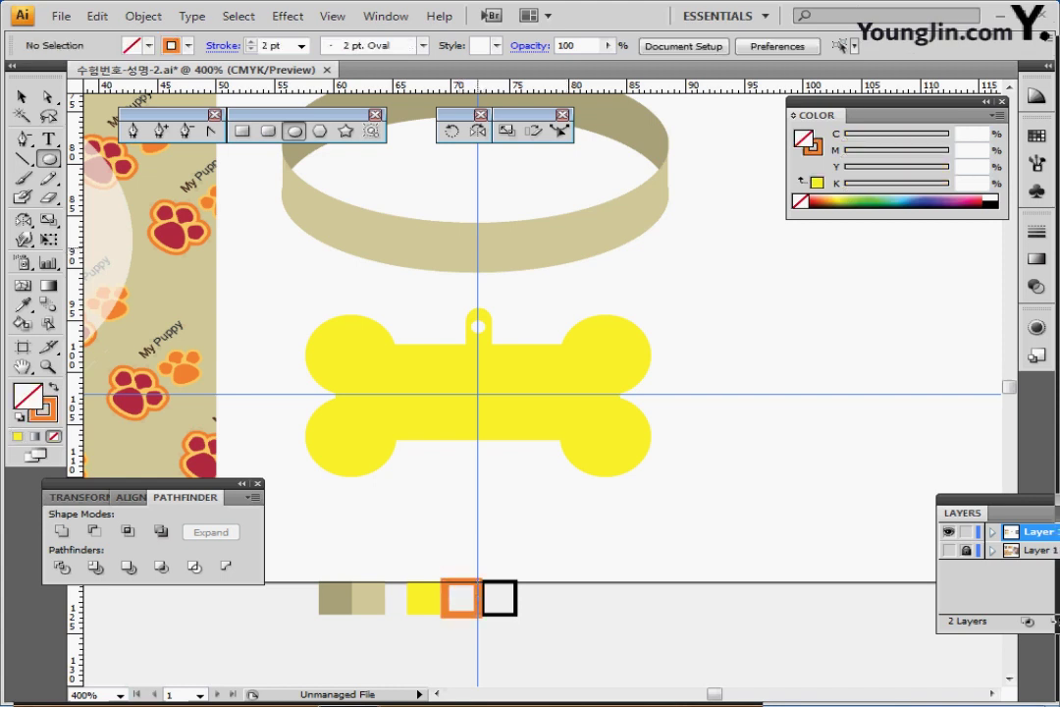
left_click_drag(477, 247, 503, 273)
left_click_drag(503, 273, 503, 273)
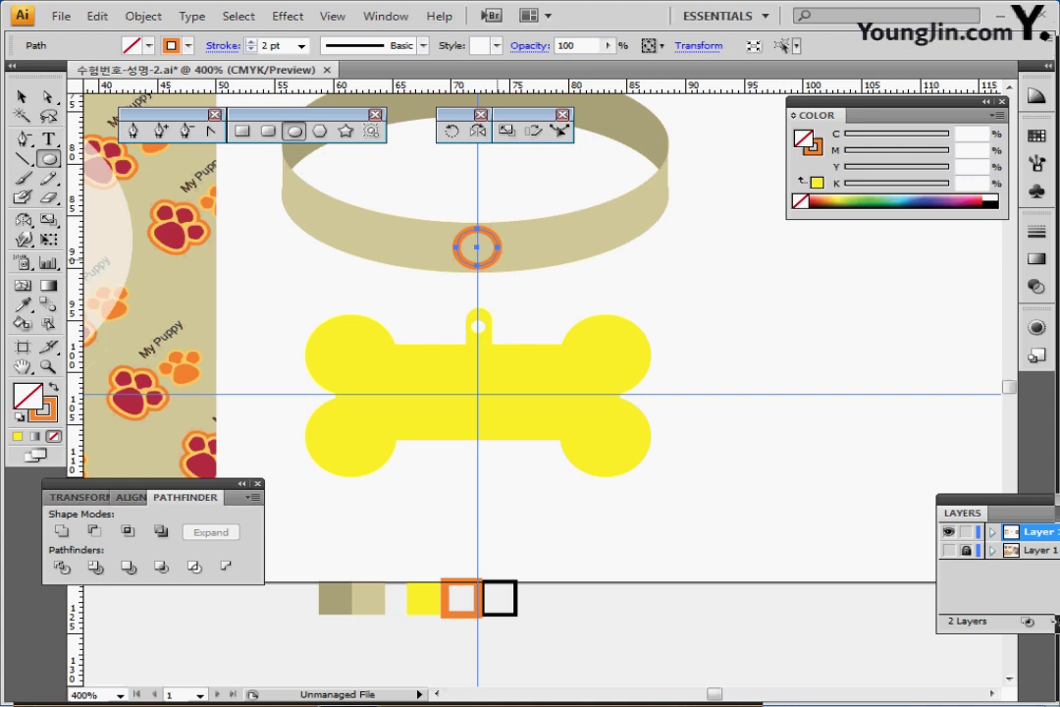
- Draw a narrow upright ellipse with the sample square's black 1 pt stroke, linking the orange ring to the bone's hole
left_click_drag(570, 546, 499, 603)
left_click(621, 536, "ctrl")
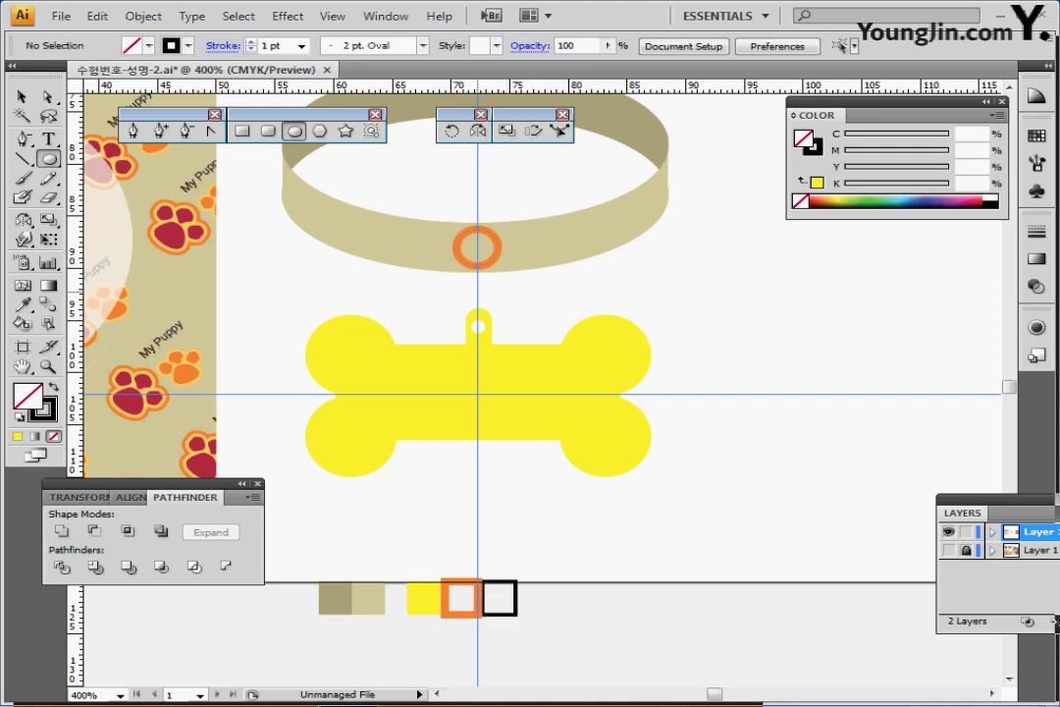
left_click_drag(477, 292, 493, 326)
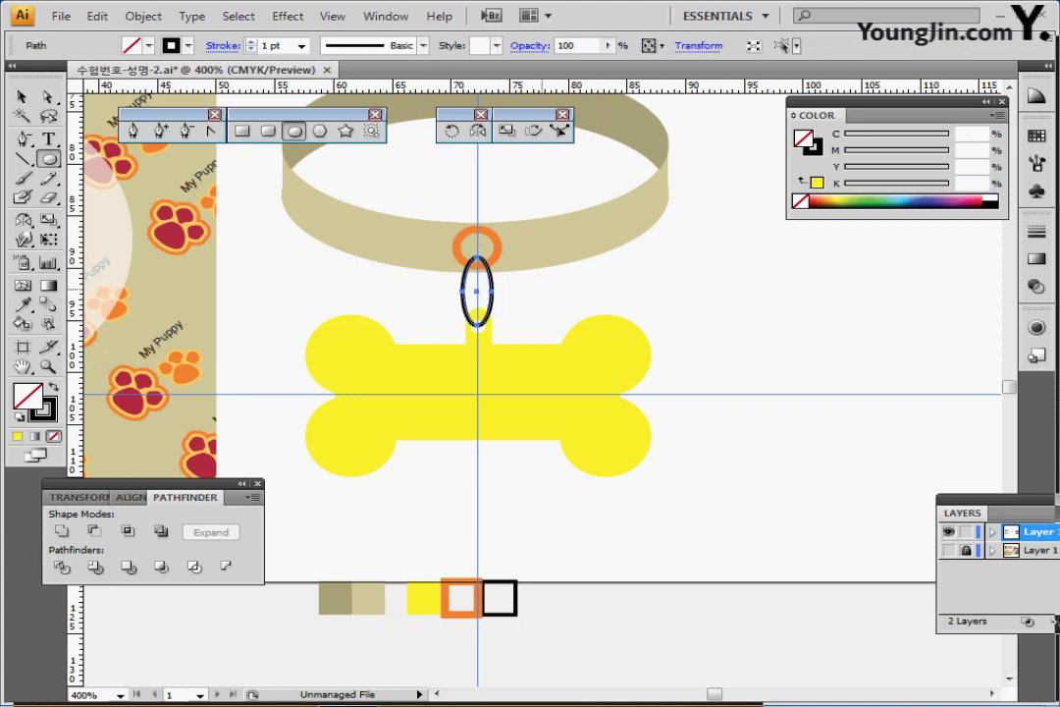
key("Up")
- Align the collar, orange ring, black ellipse and bone tag to a common horizontal centre
key("v")
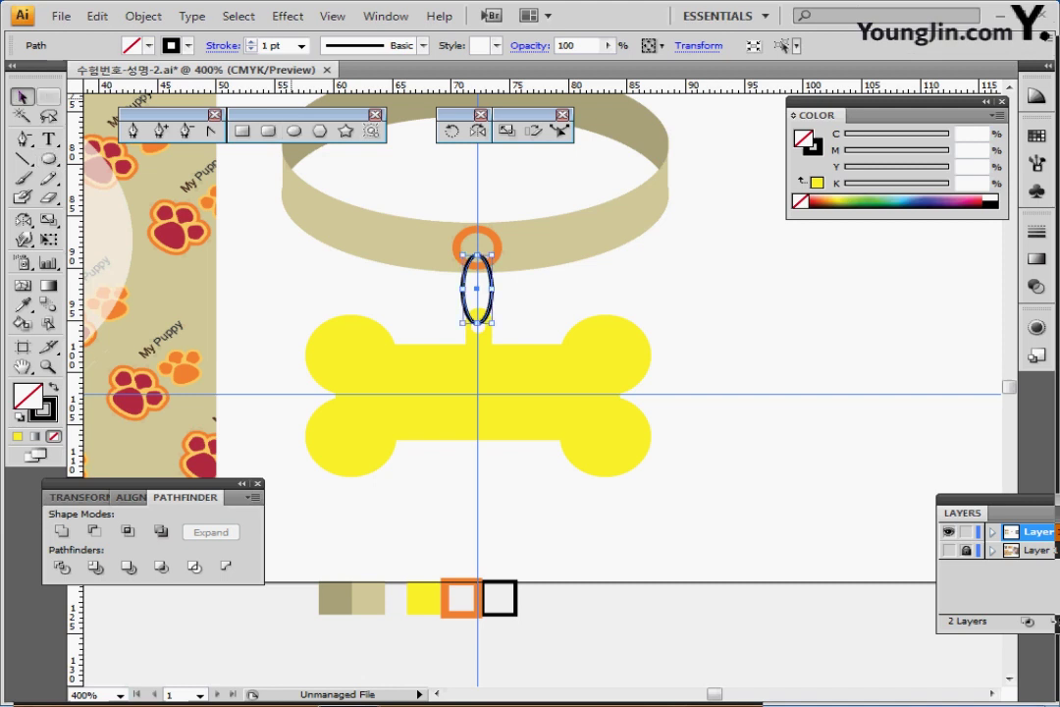
key("ctrl+a")
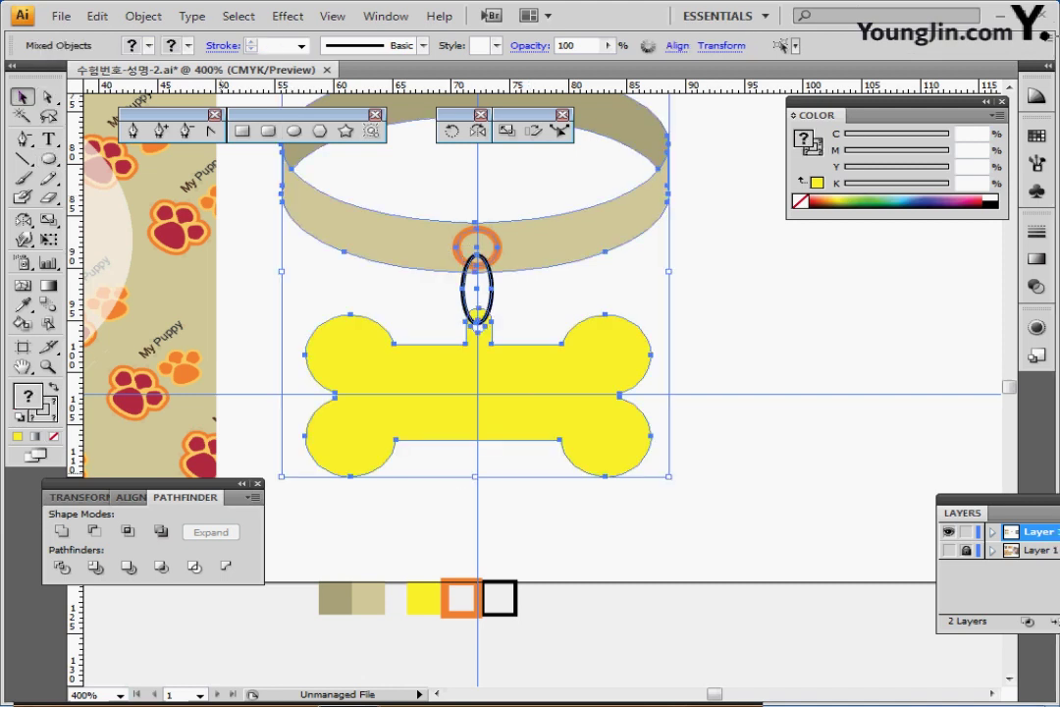
key("shift+F7")
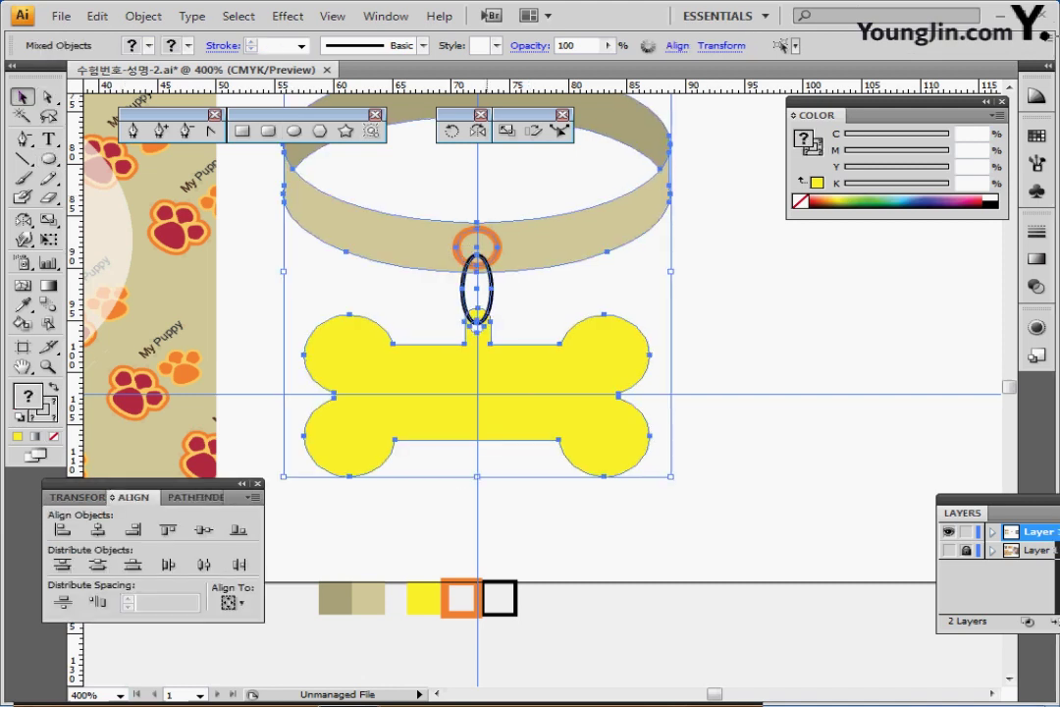
key("ctrl+shift+a")
- Cut the black ellipse at its top and bottom anchor points with the Scissors tool, splitting it into two halves
key("ctrl+plus")
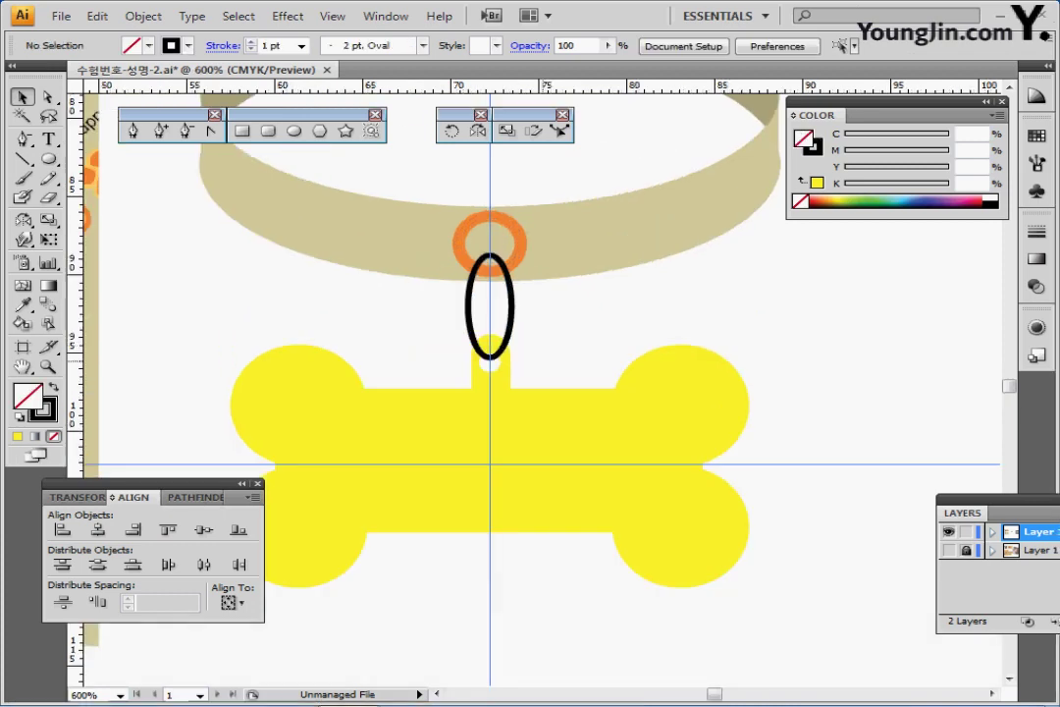
key("ctrl+plus")
left_click_drag(408, 296, 511, 324)
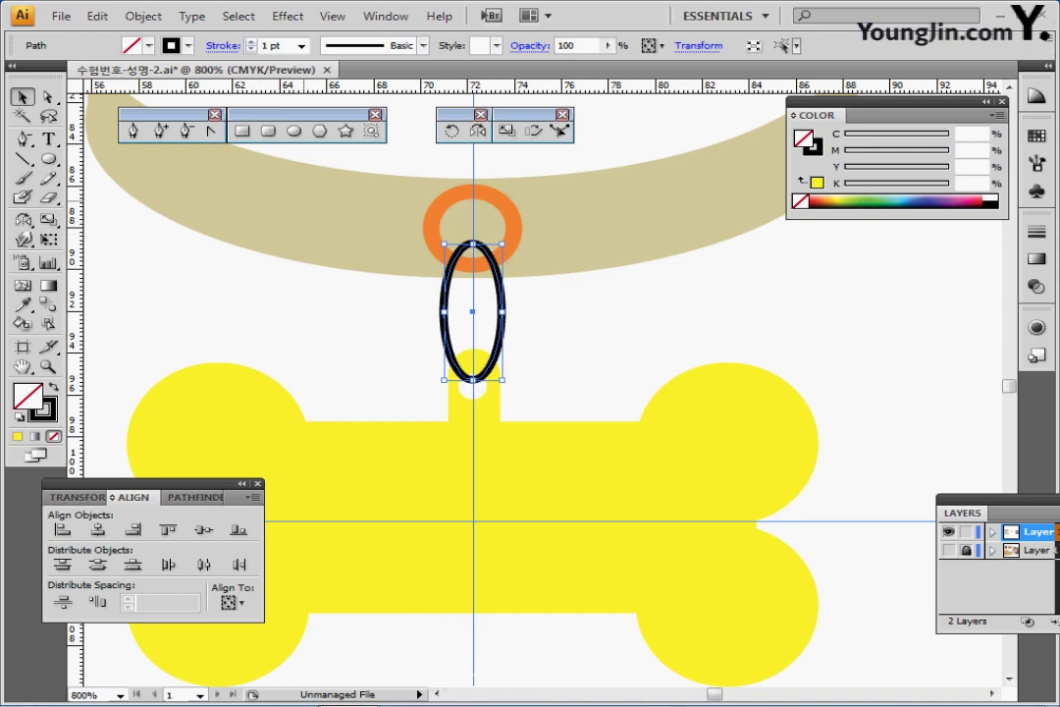
left_click(47, 197)
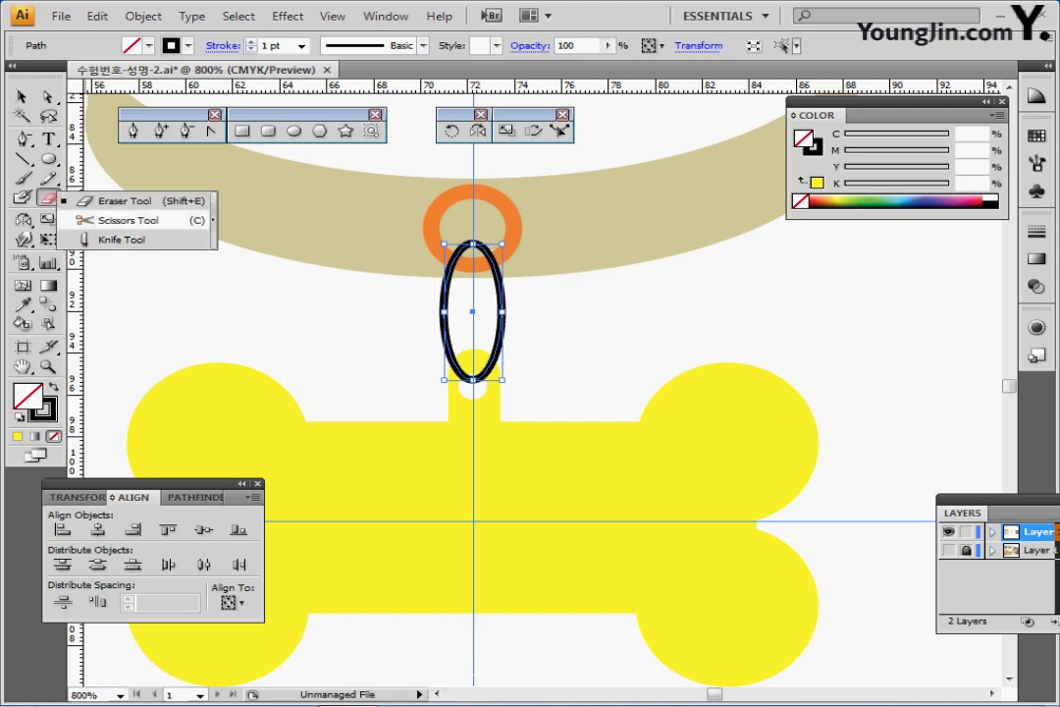
left_click(128, 220)
left_click(474, 243)
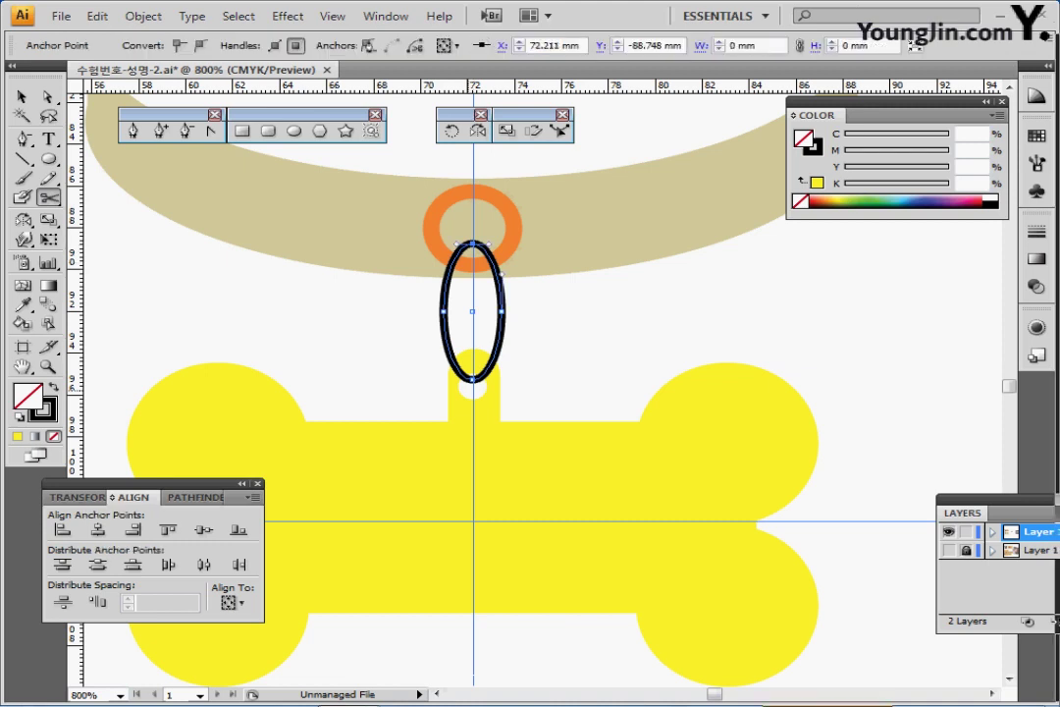
left_click(473, 380)
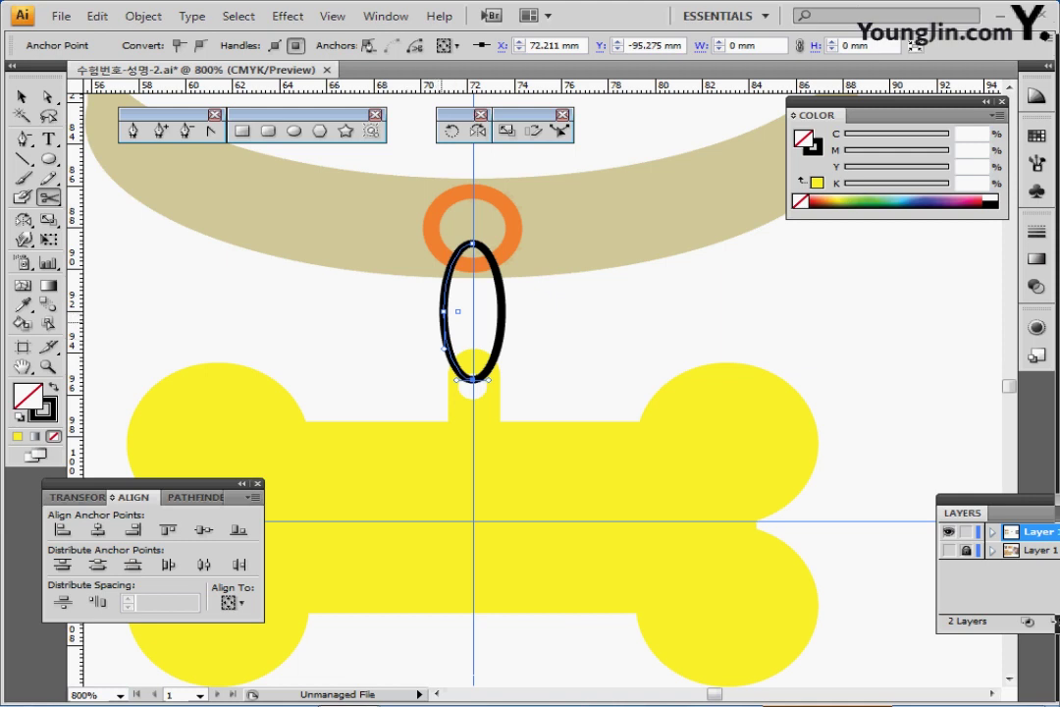
- Send the black ellipse's left half behind the orange ring and bone tag, and nudge both halves slightly down
key("ctrl+[")
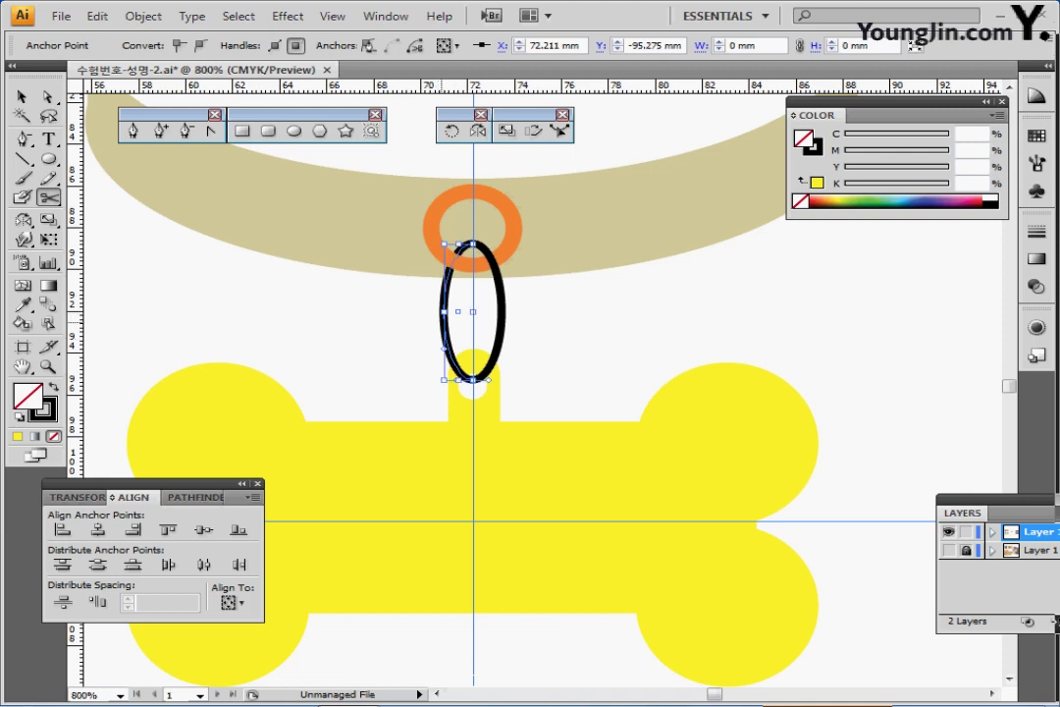
key("ctrl+[")
key("v")
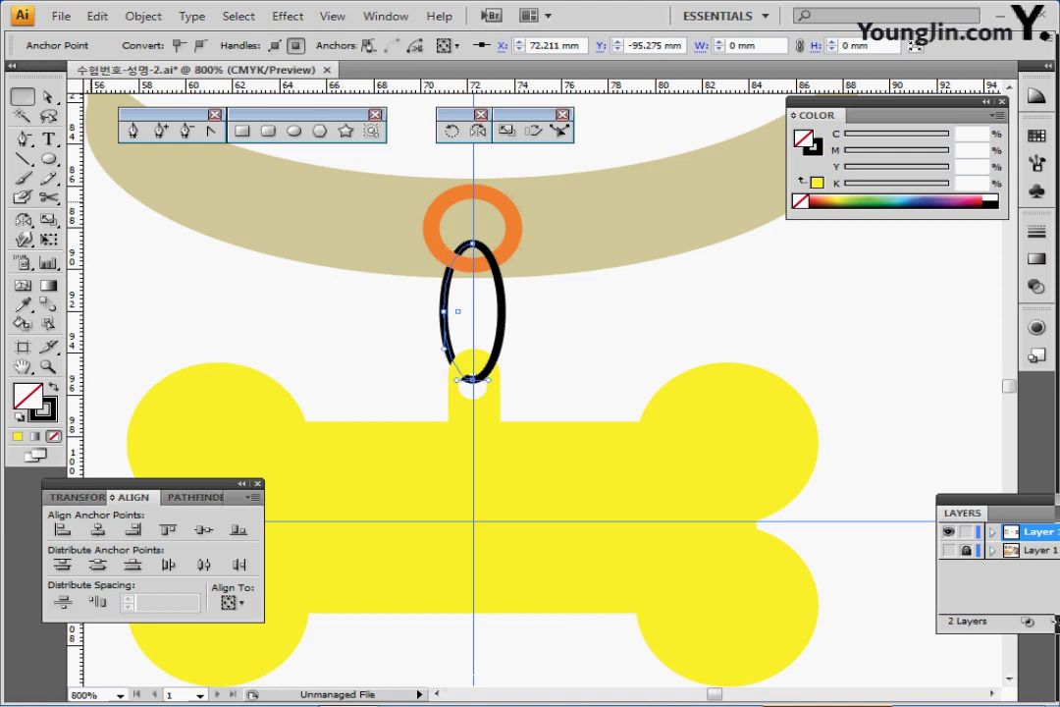
left_click(392, 303)
left_click_drag(392, 303, 510, 316)
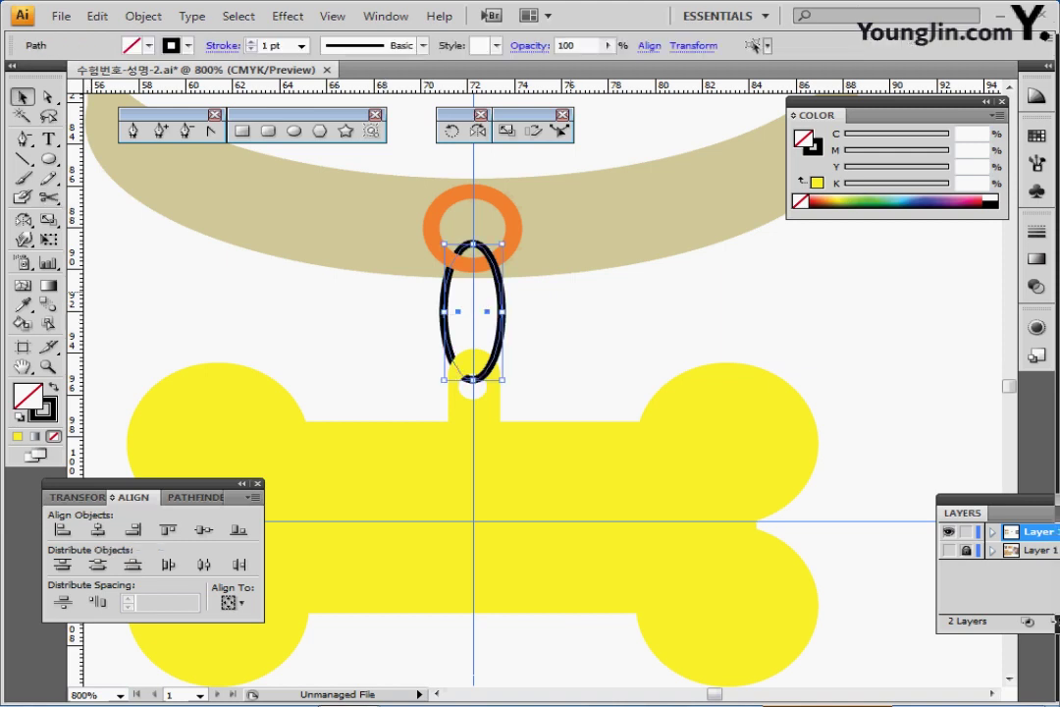
key("Down")
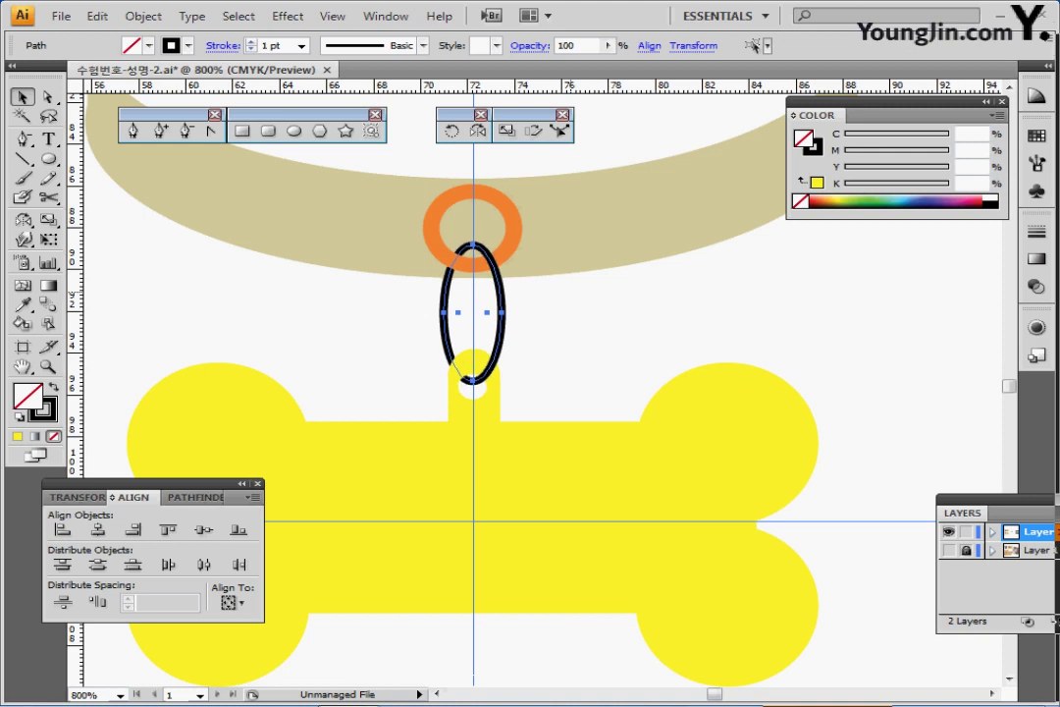
left_click(586, 310)
- Copy the small orange paw from the "My Puppy" card and place the duplicate over the collar's front, left of the ring
left_click(559, 355, "ctrl+alt")
left_click(565, 391, "ctrl+alt")
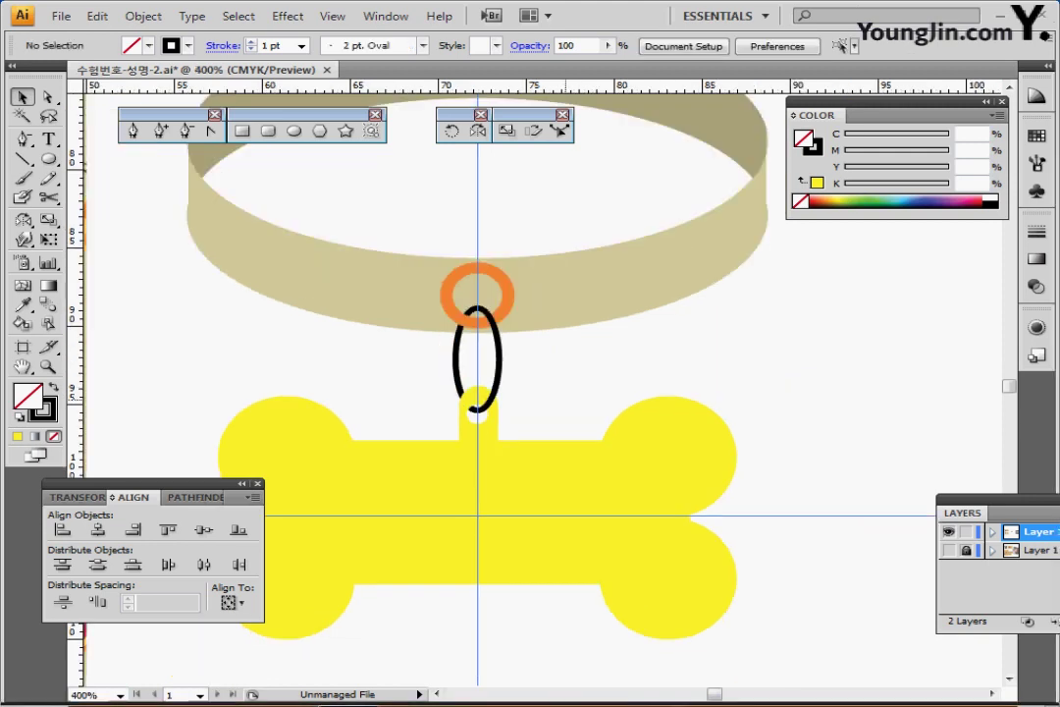
left_click(565, 399, "ctrl+alt")
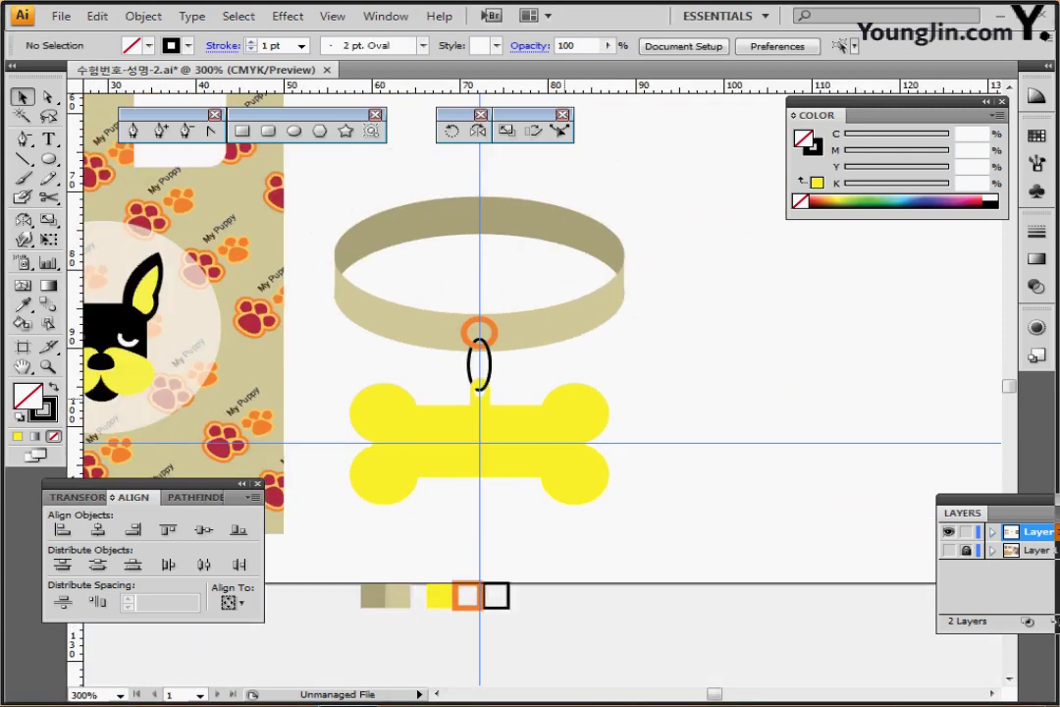
key("ctrl+minus")
left_click_drag(451, 262, 412, 359)
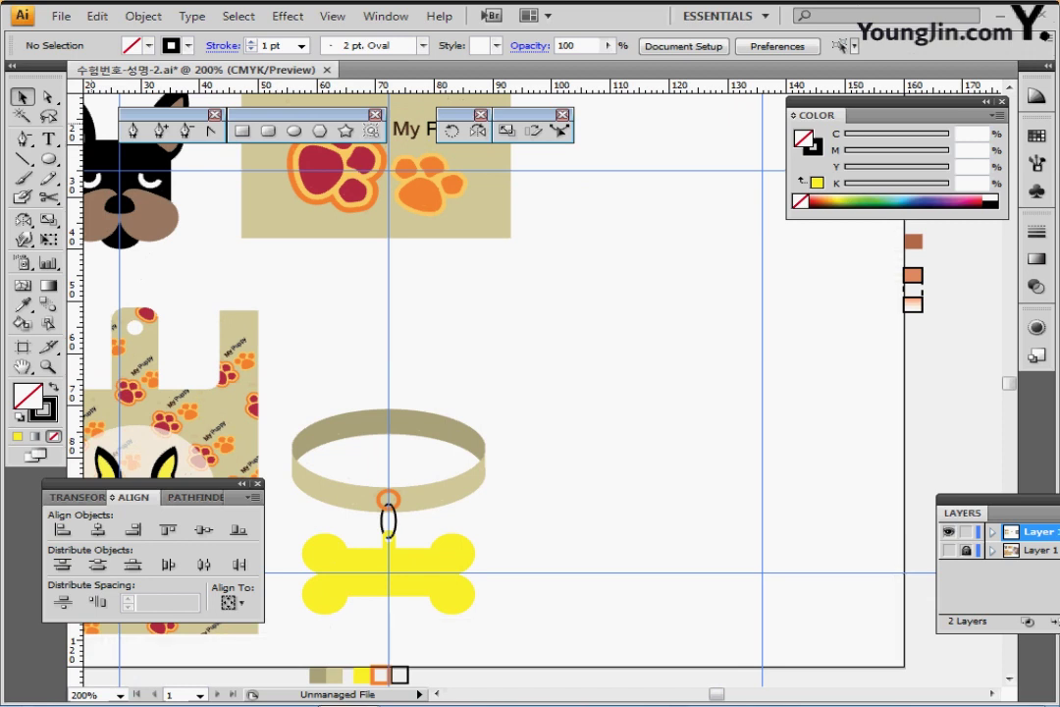
mouse_move(458, 167)
left_mouse_down()
mouse_move(415, 267)
mouse_move(456, 153)
mouse_move(466, 161)
left_mouse_up()
key("Delete")
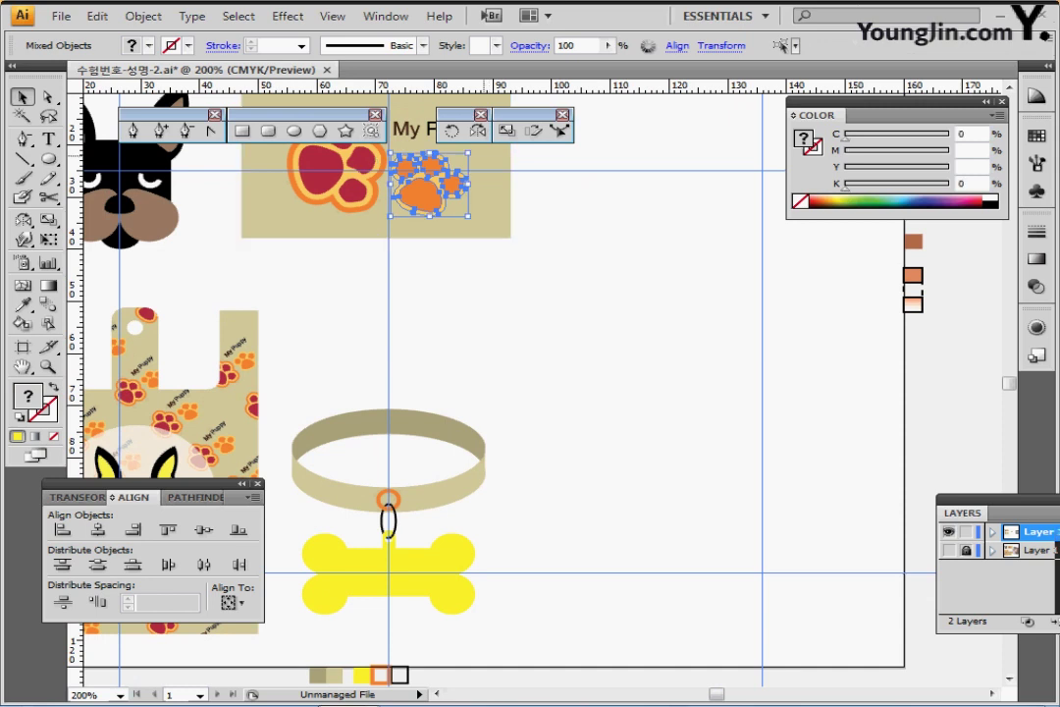
key("ctrl+c")
key("ctrl+v")
left_click_drag(511, 344, 555, 171)
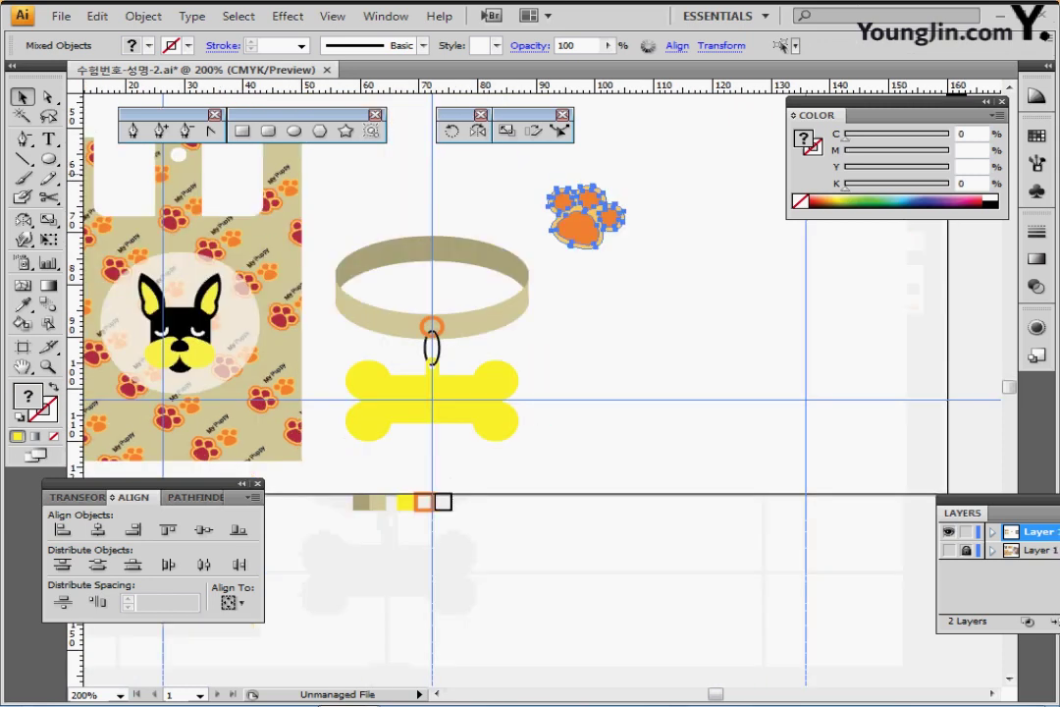
left_click_drag(586, 216, 386, 323)
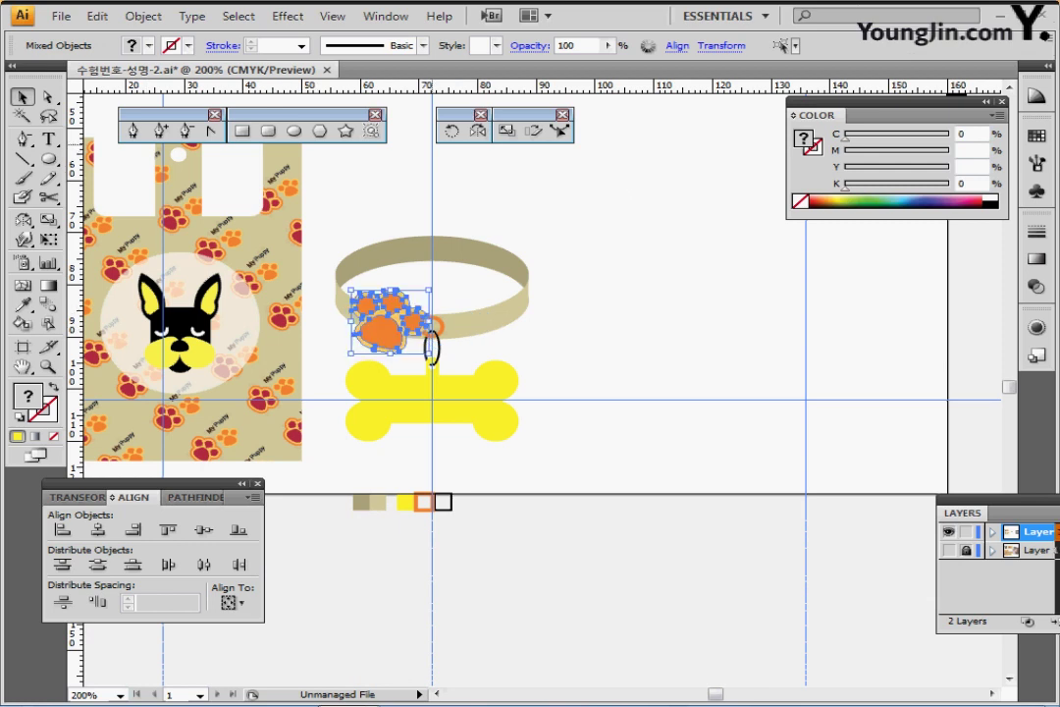
- Scale the copied paw uniformly to 30% and fit it within the collar band left of the orange ring
double_click(48, 220)
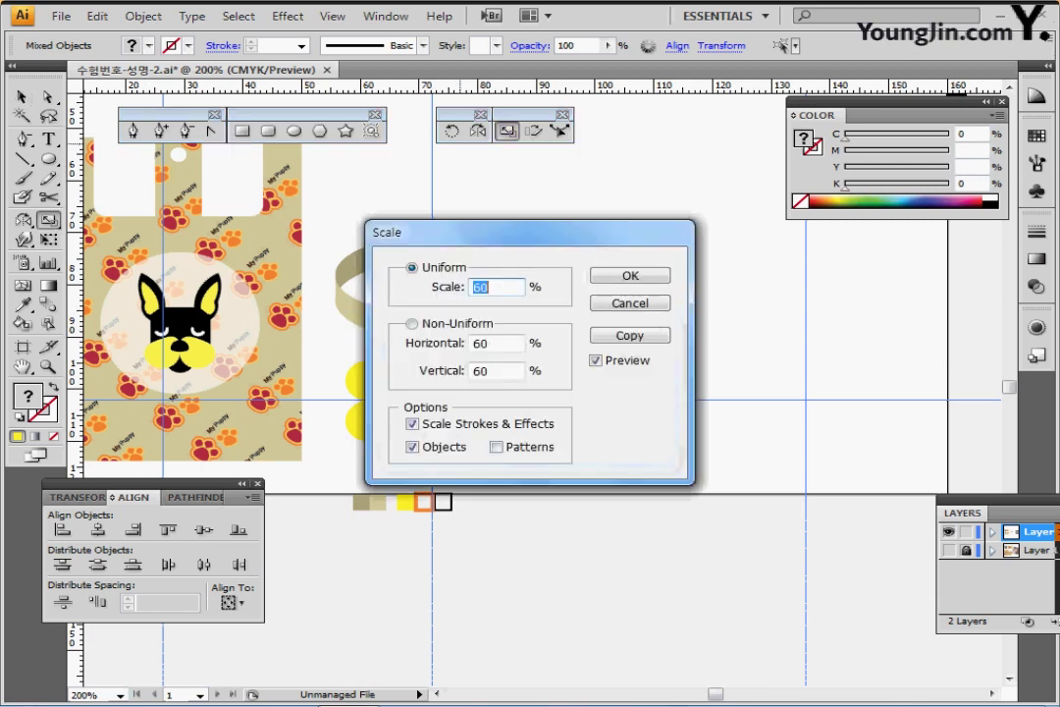
type("30")
key("Return")
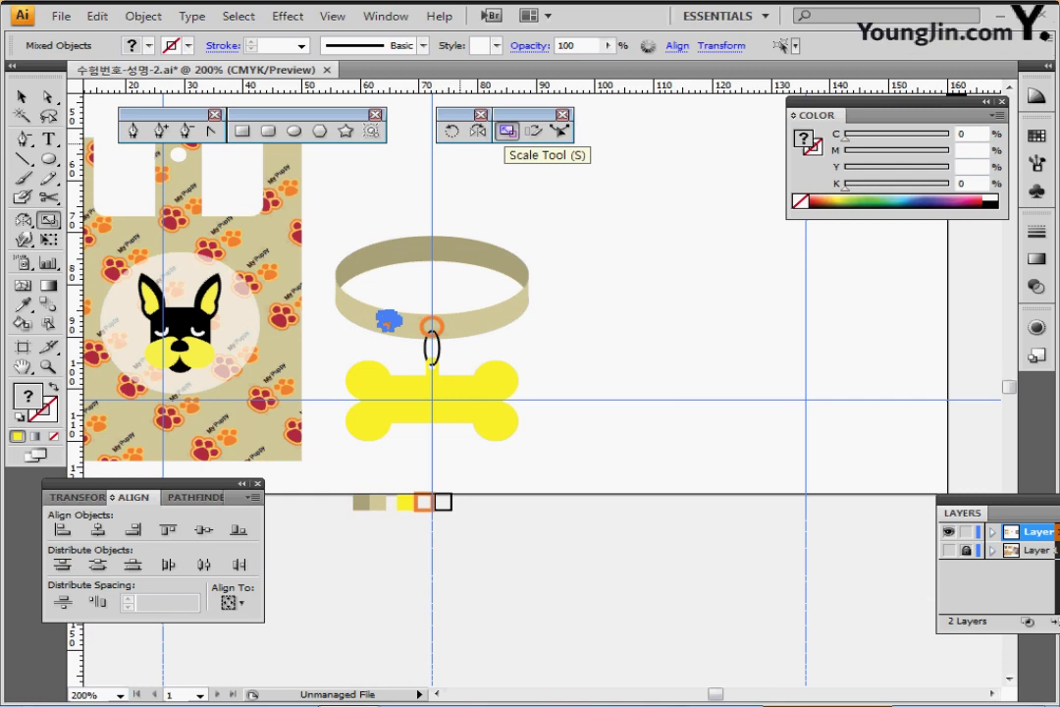
key("ctrl+plus")
key("ctrl+plus")
key("ctrl+plus")
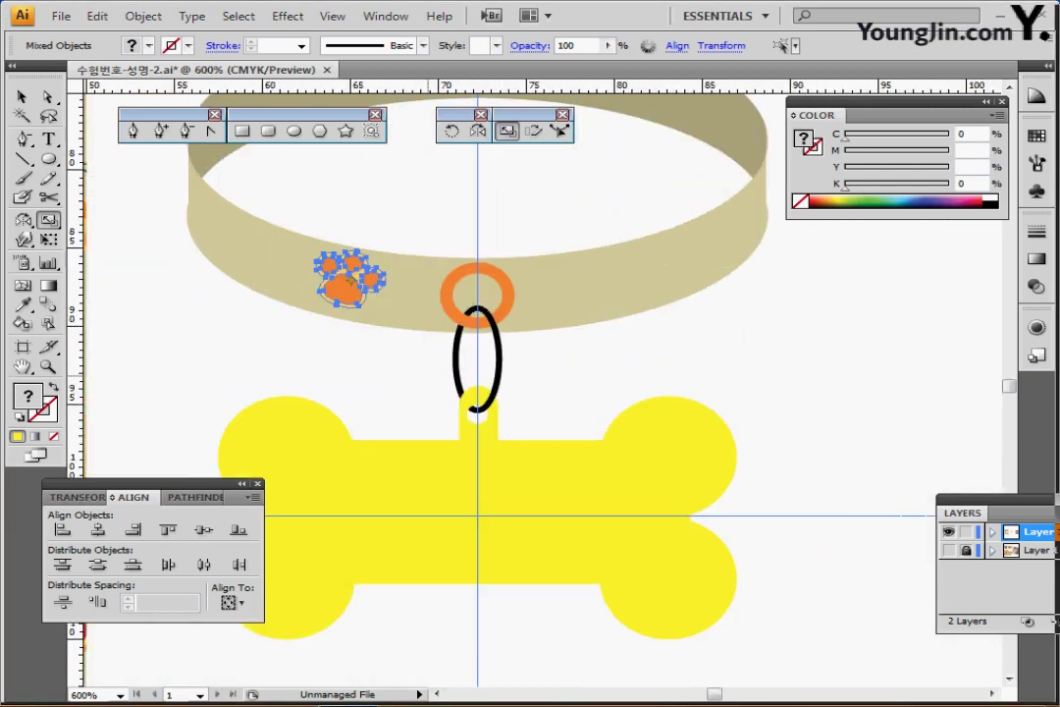
scroll(477, 392, "right", 1)
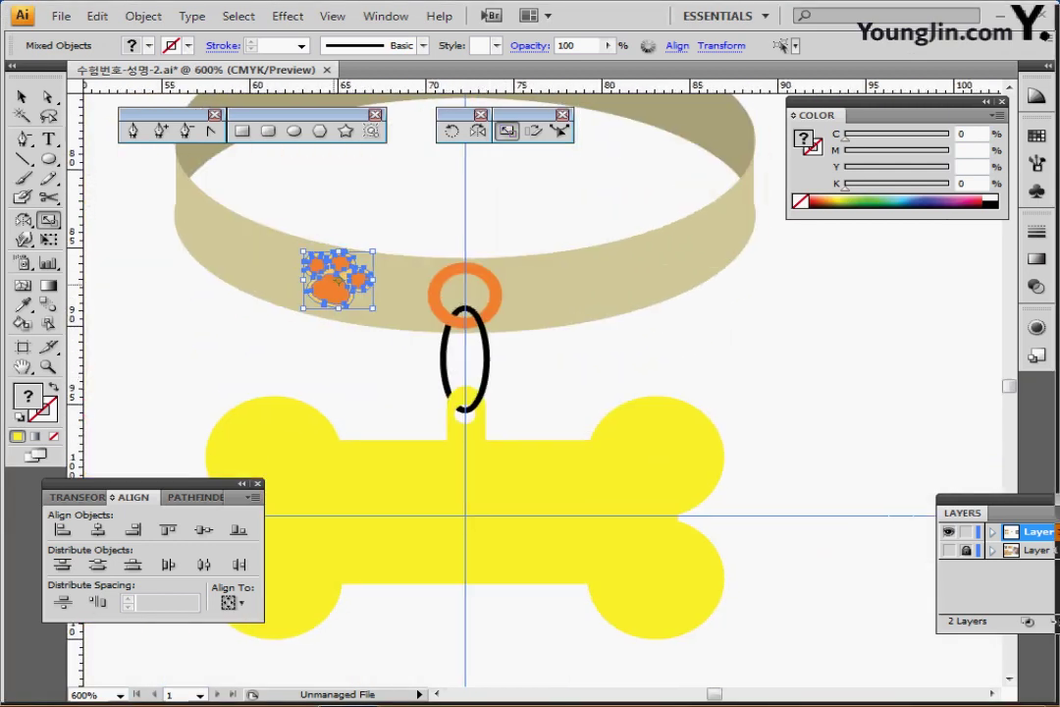
left_click_drag(333, 285, 326, 282)
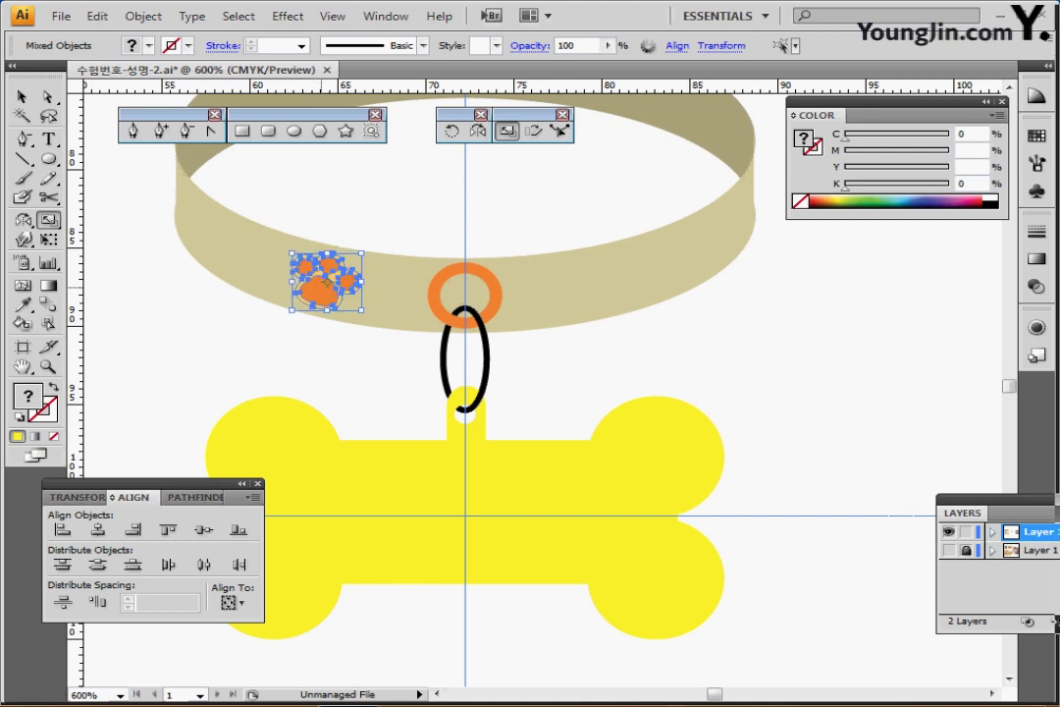
- Duplicate the small paw straight across to the collar band on the right side of the orange ring
key("ctrl+shift+b")
left_click_drag(325, 282, 605, 282)
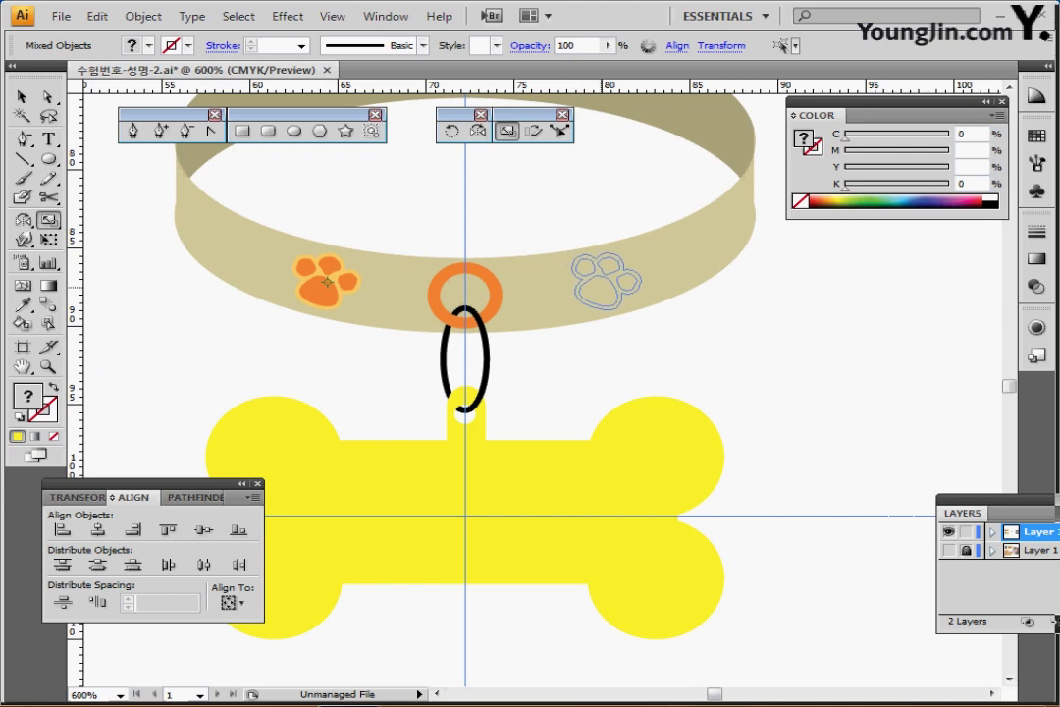
left_click_drag(606, 282, 605, 282)
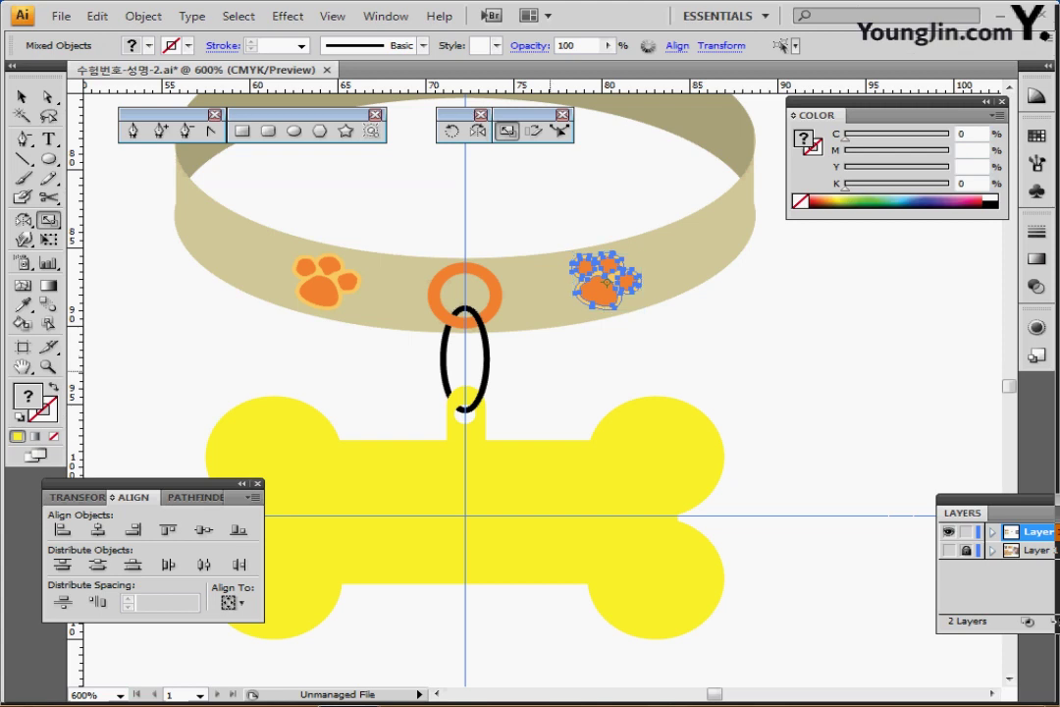
left_click(633, 380, "ctrl")
- Copy the "My Puppy" text from the card and place the duplicate on the middle of the yellow bone tag
left_click(633, 380, "ctrl+alt")
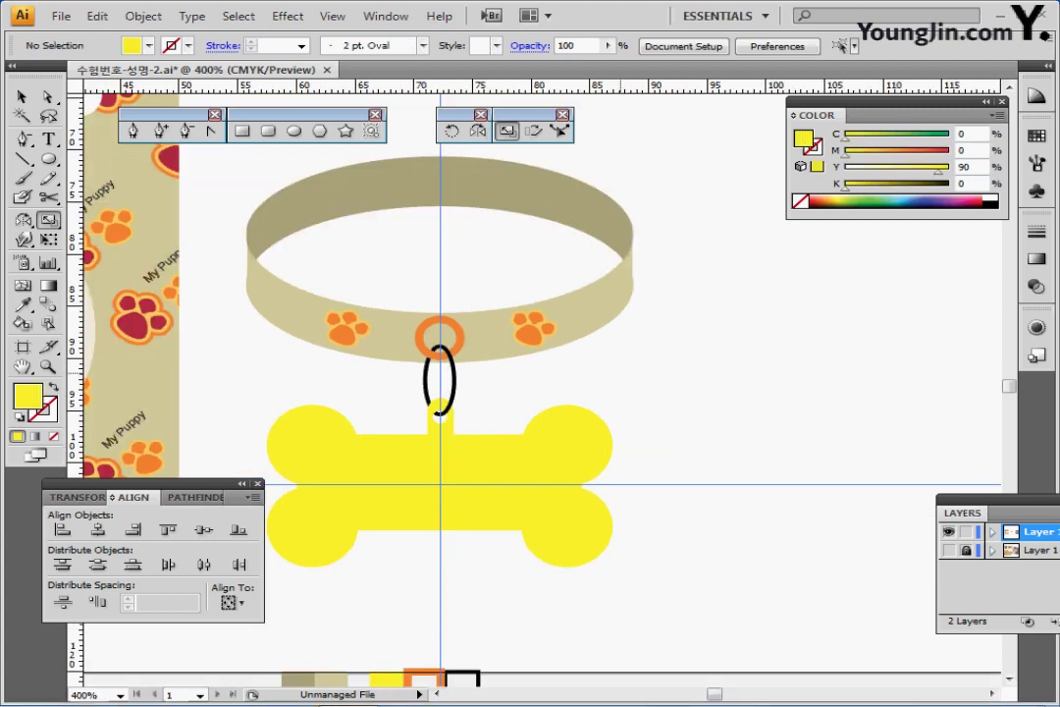
left_click(631, 377, "ctrl+alt")
left_click_drag(451, 271, 399, 390)
left_click(454, 272, "ctrl+alt")
left_click(482, 310, "ctrl+alt")
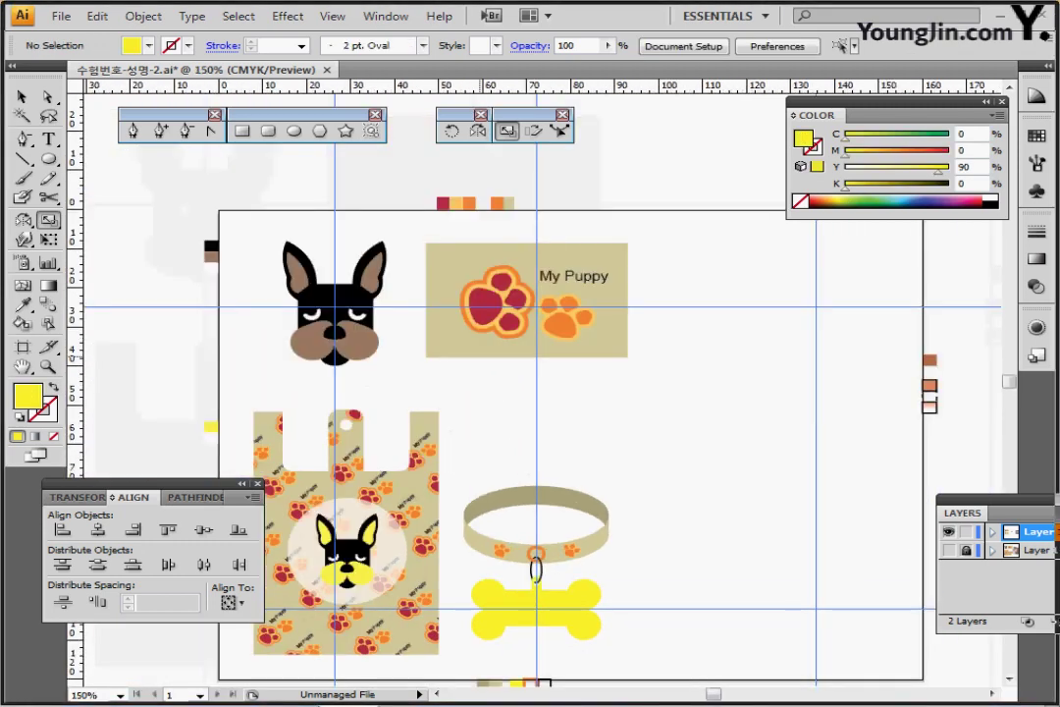
left_click_drag(482, 310, 386, 211)
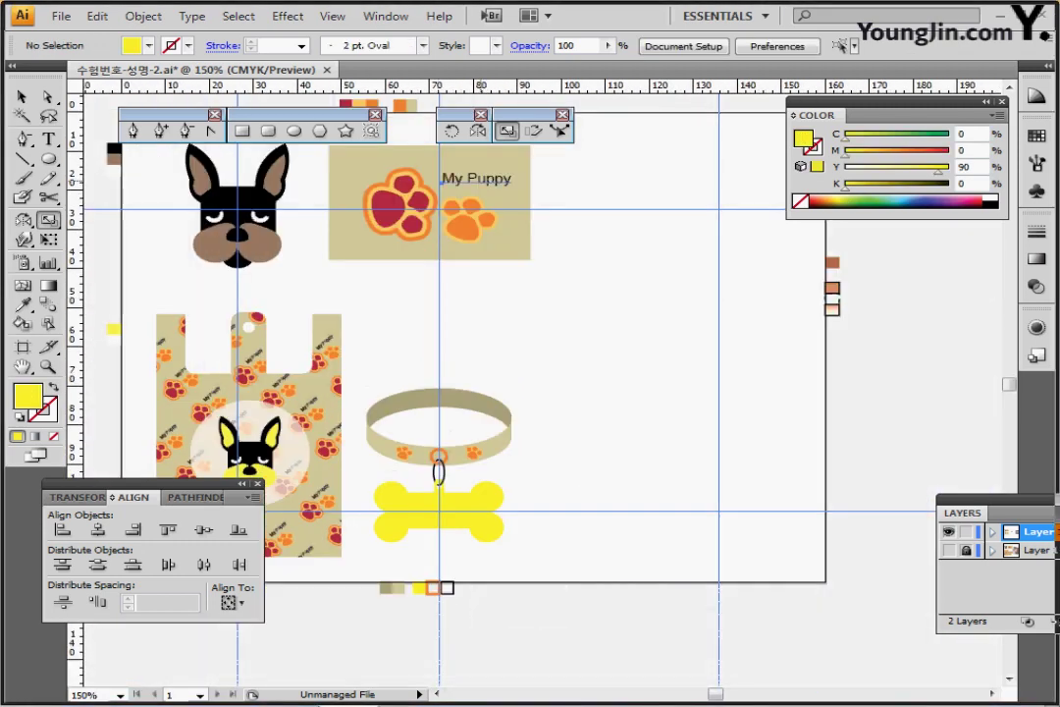
left_click(485, 182, "ctrl")
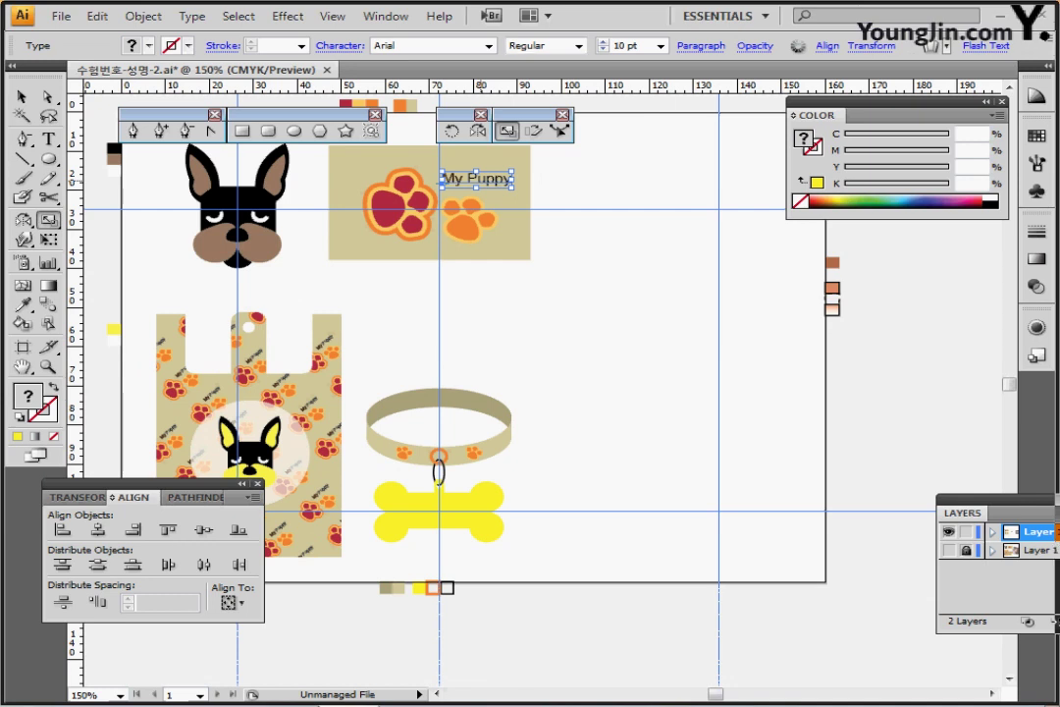
key("ctrl+v")
left_click_drag(538, 389, 439, 512)
left_click(443, 512, "ctrl")
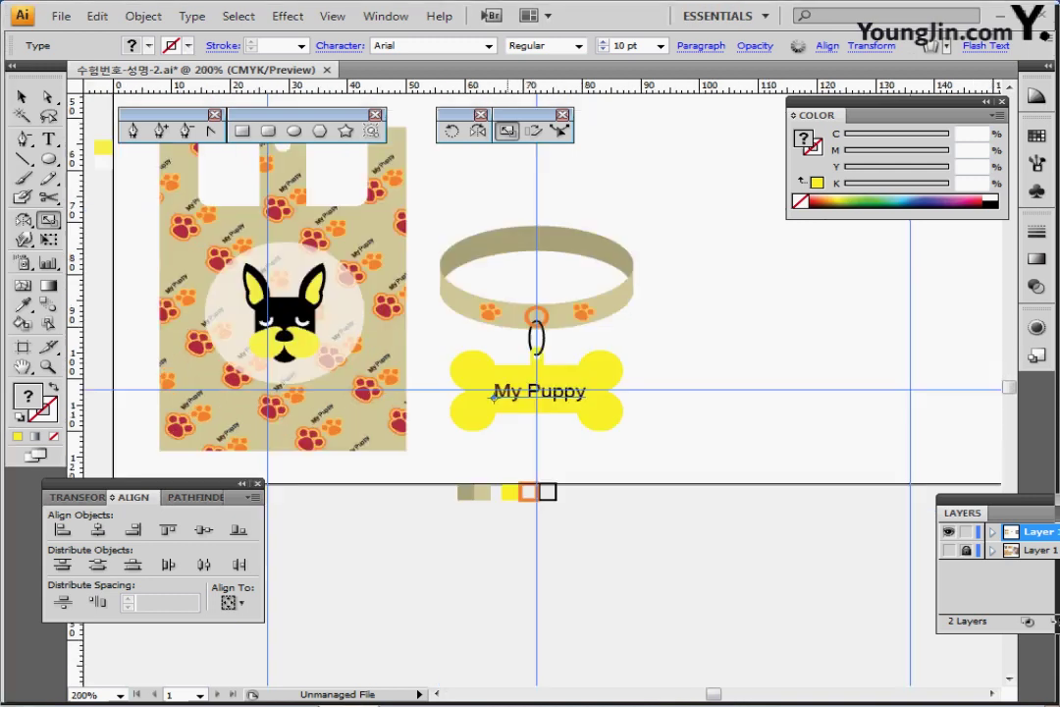
- Nudge the "My Puppy" text slightly left and up to centre it on the bone tag
left_click(573, 469, "ctrl")
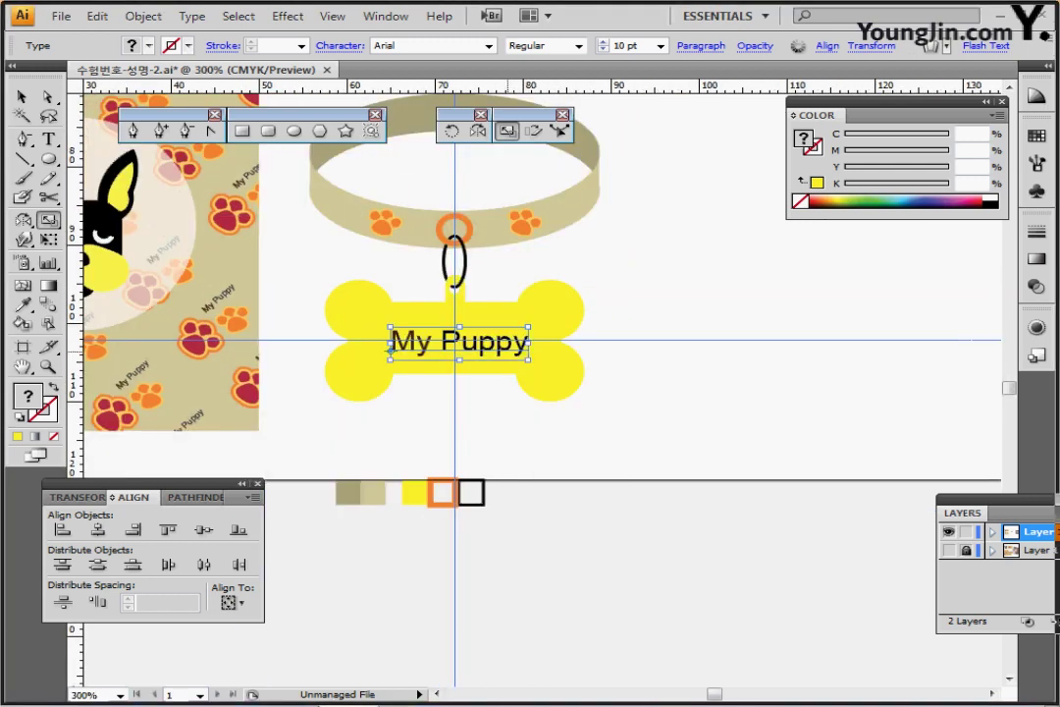
key("Left")
key("Up")
key("Up")
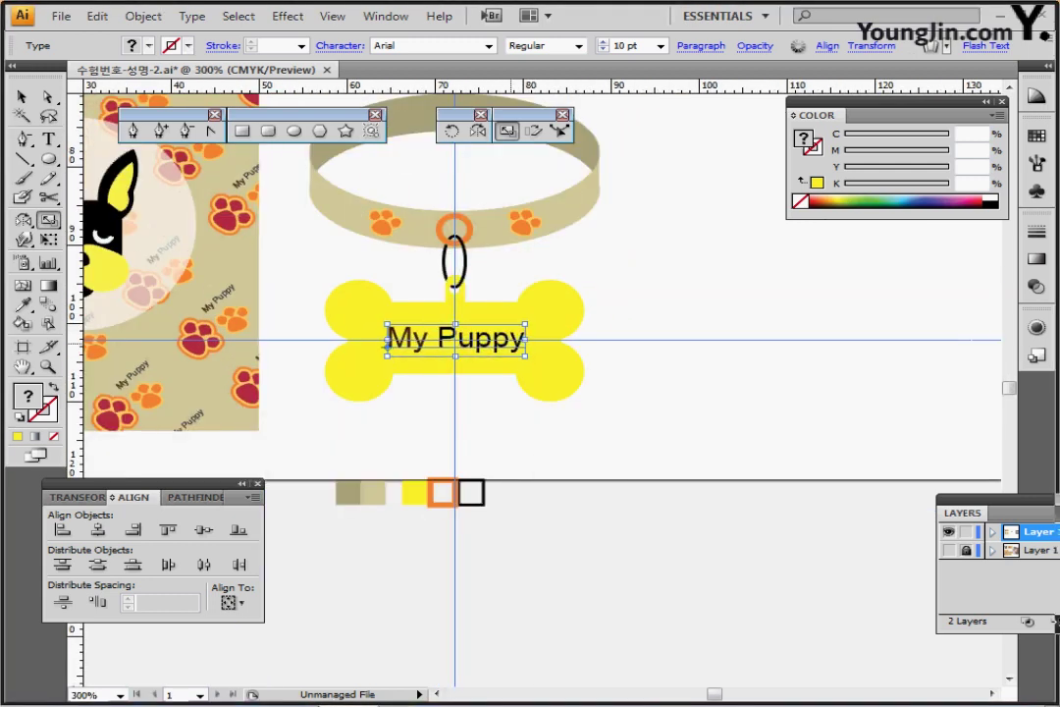
key("Left")
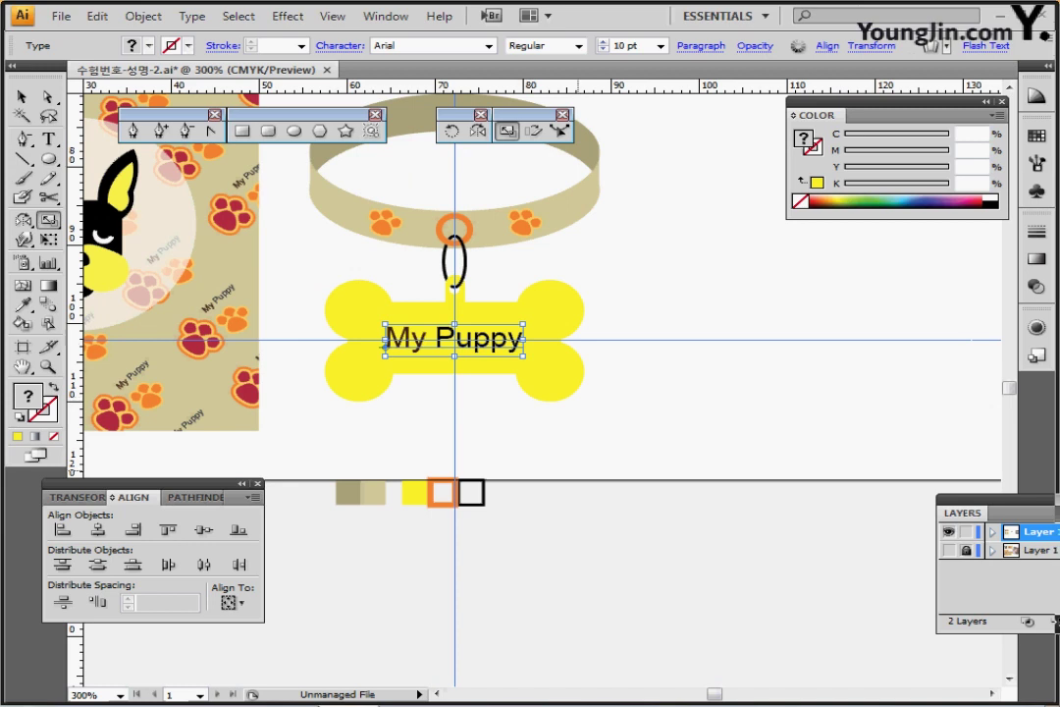
key("ctrl+shift+a")
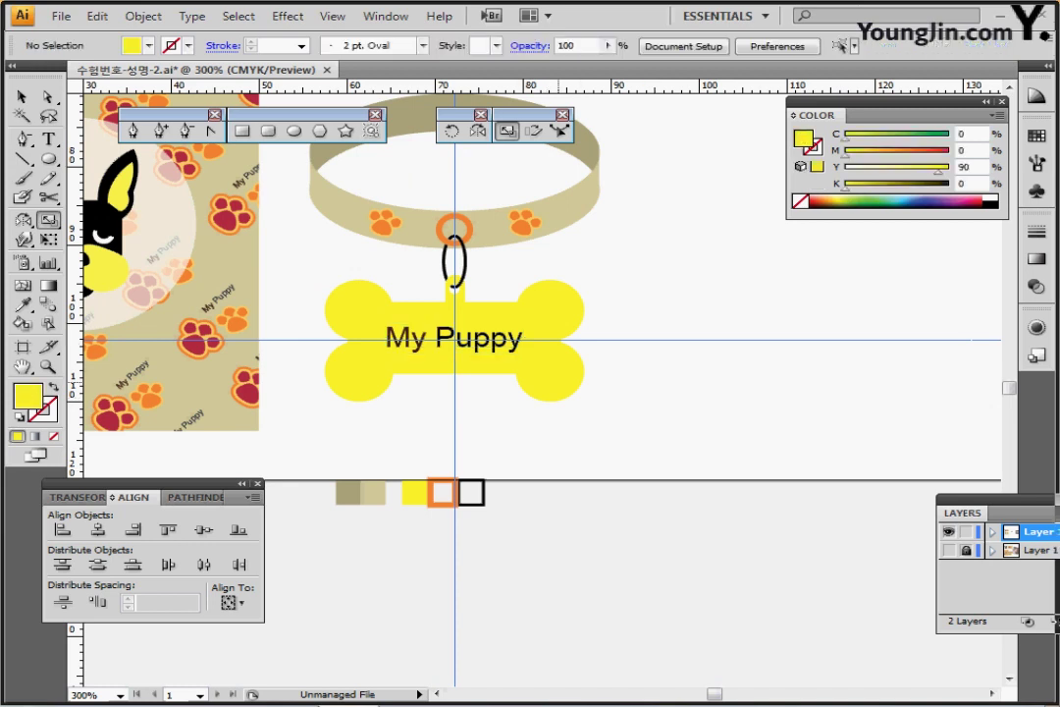
- Group the collar, paws, ring, black link, bone tag and "My Puppy" text into one object
key("ctrl+minus")
scroll(540, 344, "right", 2)
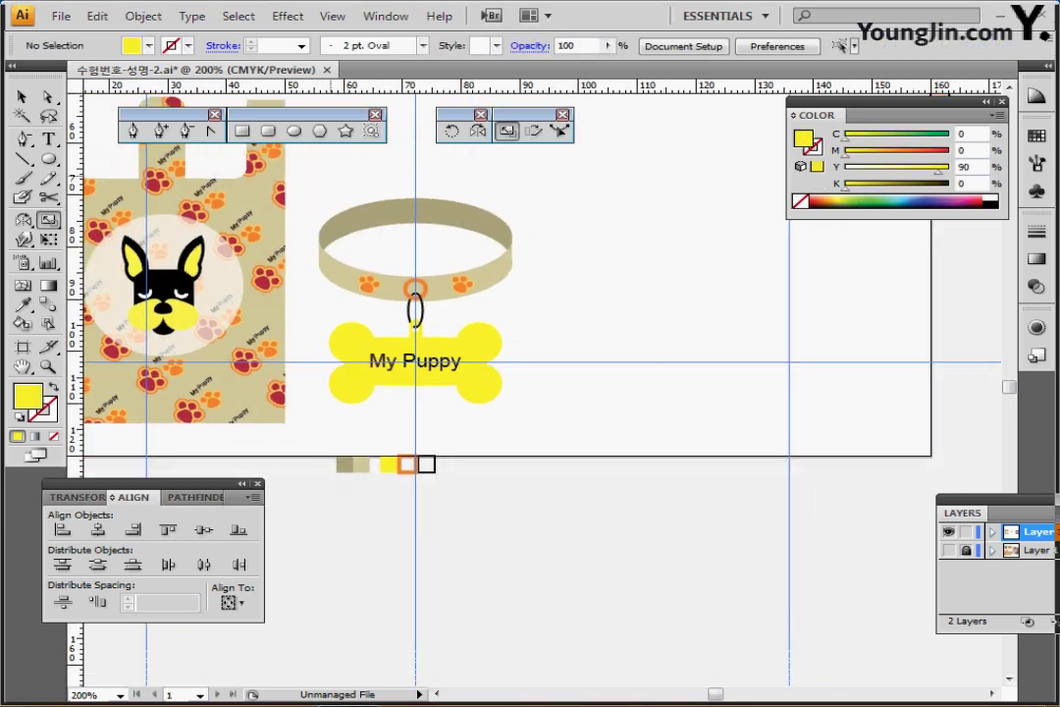
left_click_drag(330, 179, 530, 437)
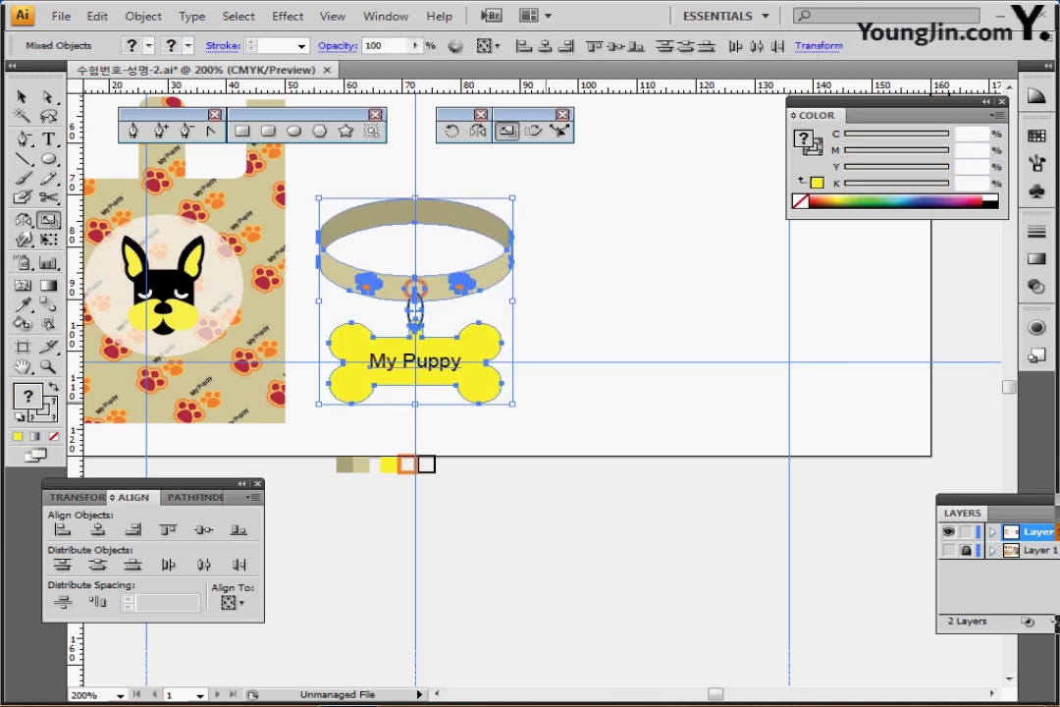
key("ctrl+g")
key("ctrl+shift+b")
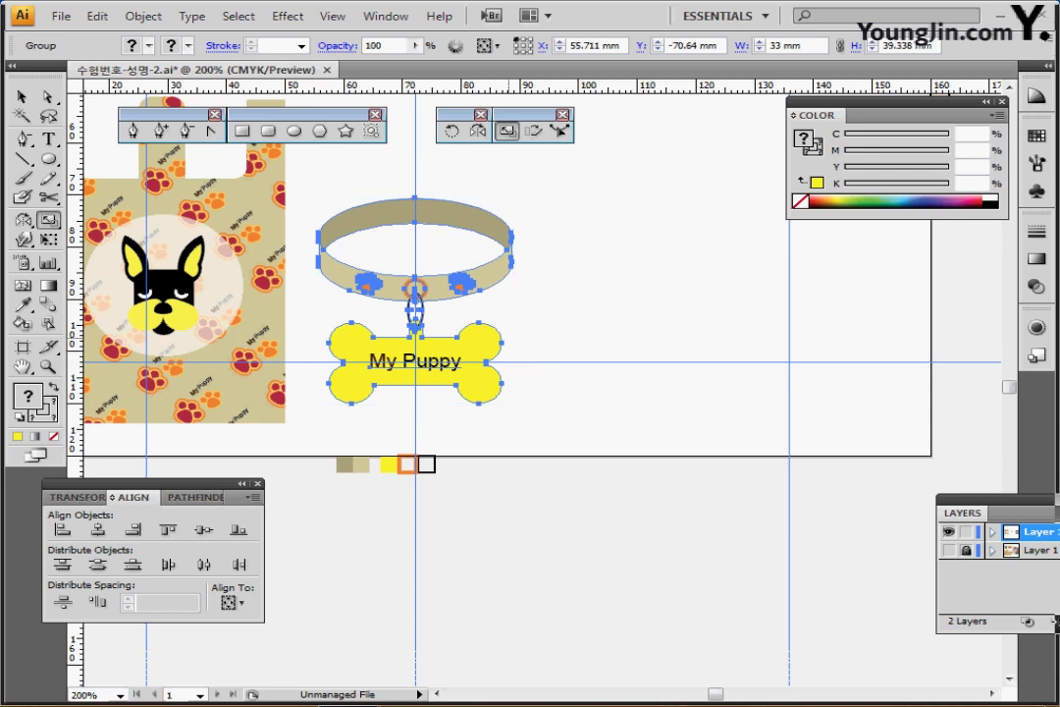
- Apply a Drop Shadow to the grouped dog collar with X offset 1 mm, Y offset 1 mm and blur 1 mm
left_click(288, 16)
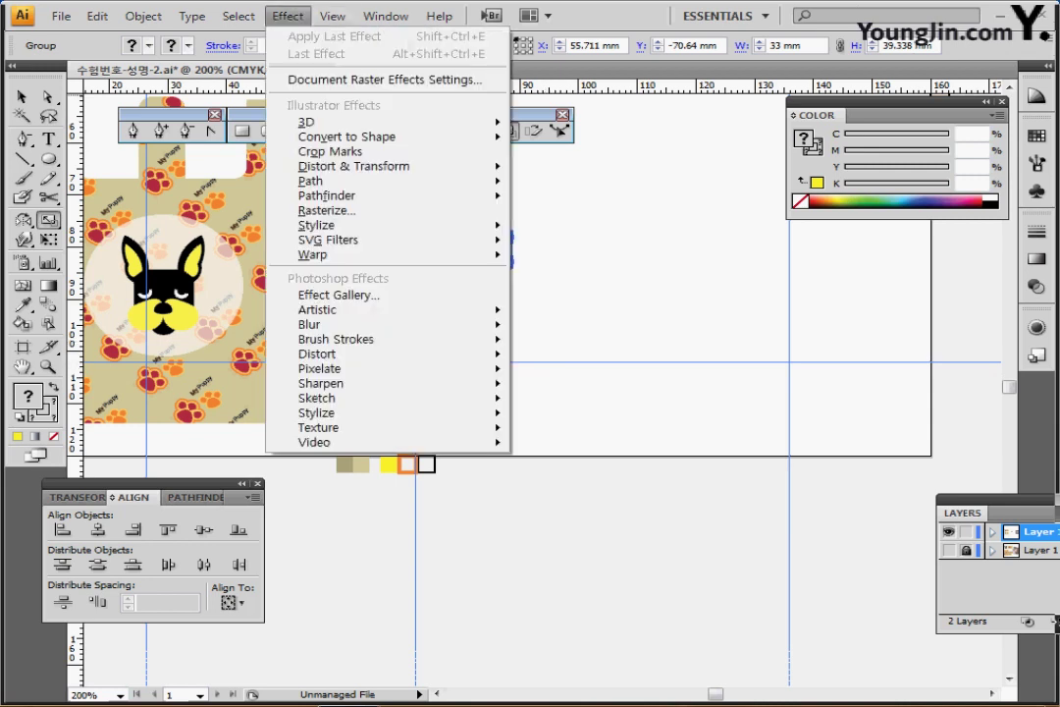
mouse_move(316, 225)
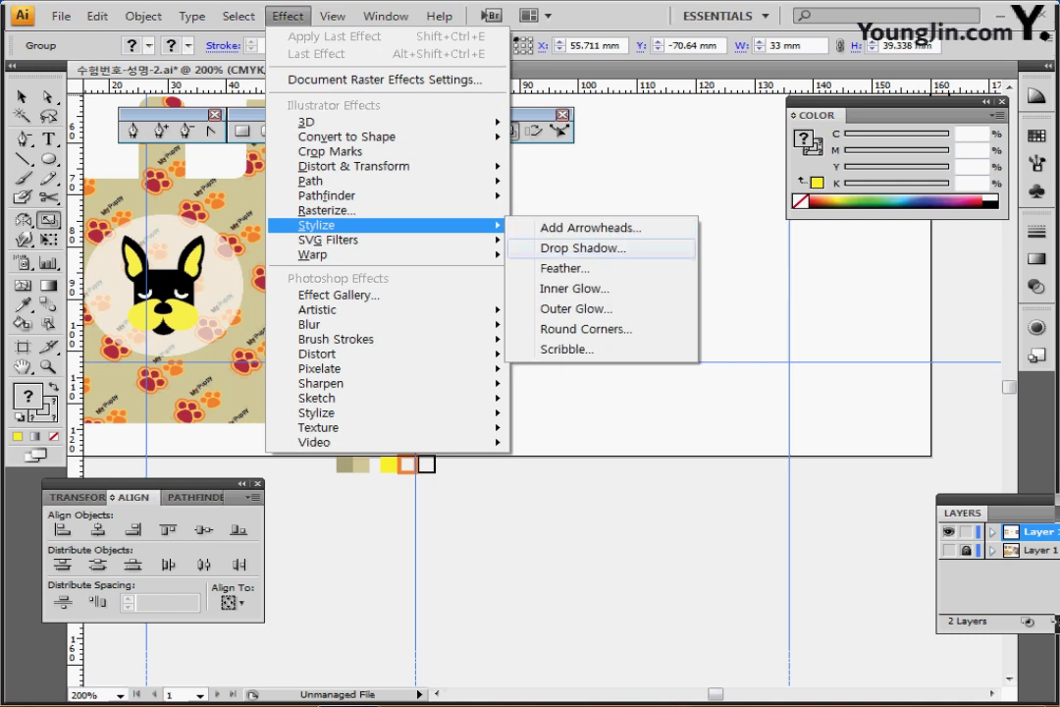
left_click(583, 248)
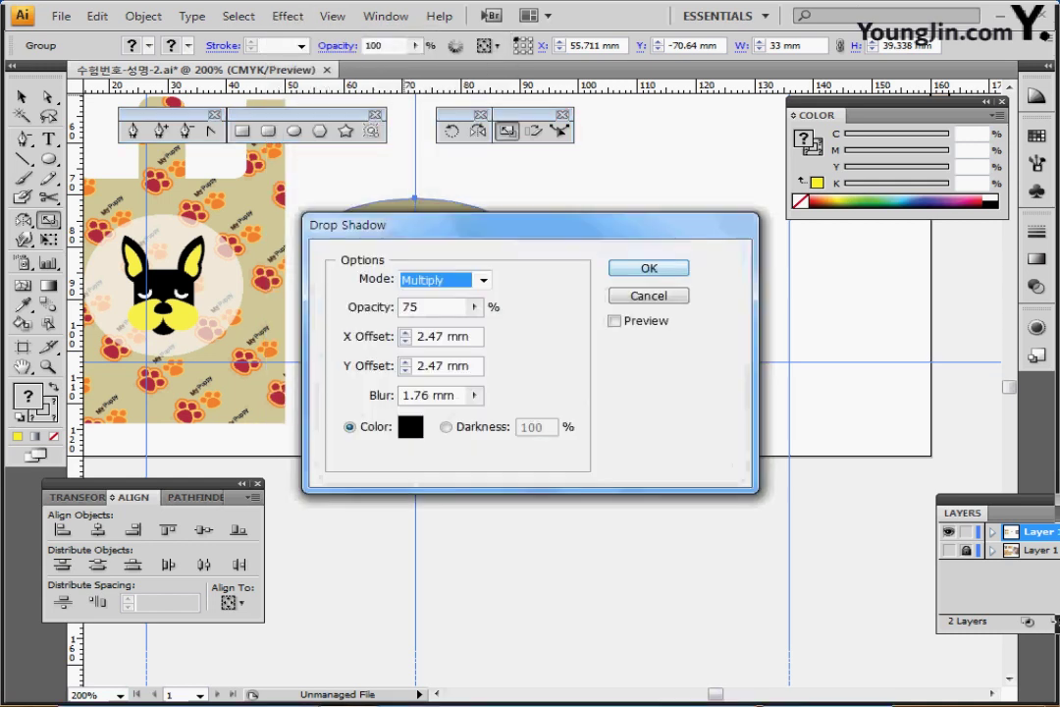
left_click(405, 341)
left_click(405, 341)
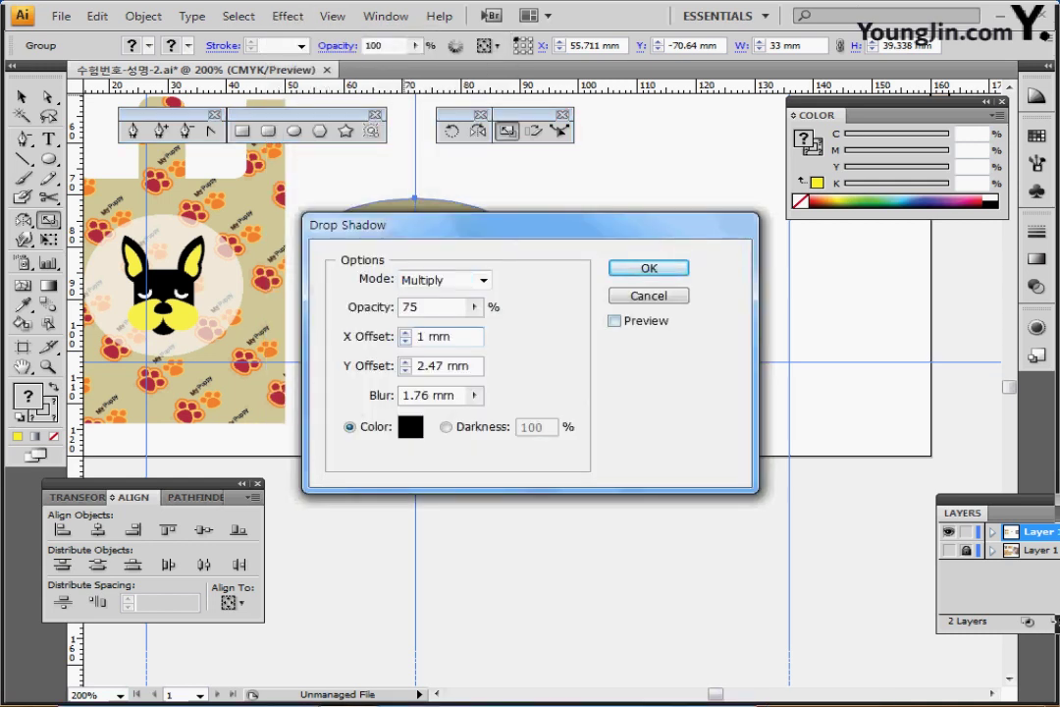
left_click(614, 321)
left_click(405, 371)
left_click(406, 371)
left_click_drag(491, 225, 720, 204)
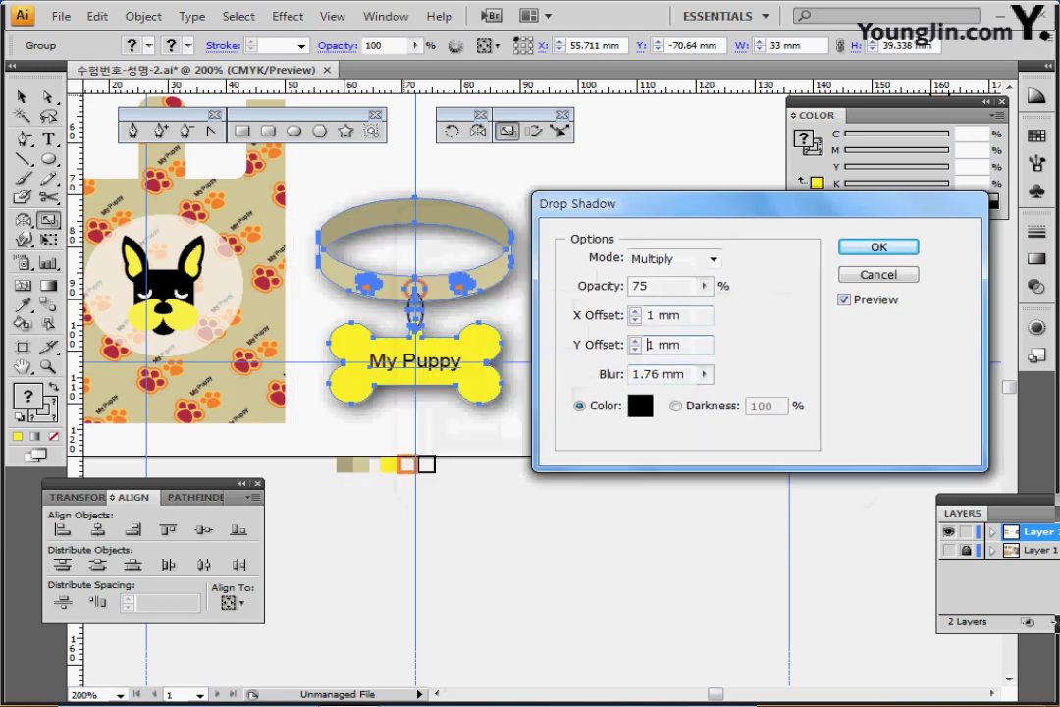
key("Tab")
type("1")
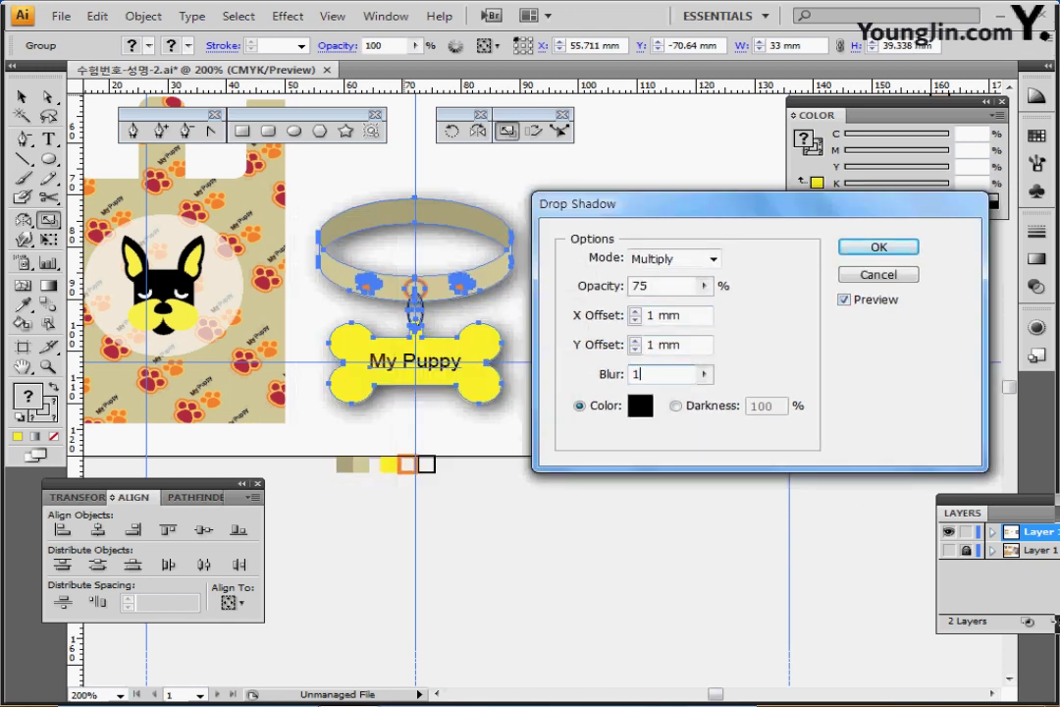
key("Return")
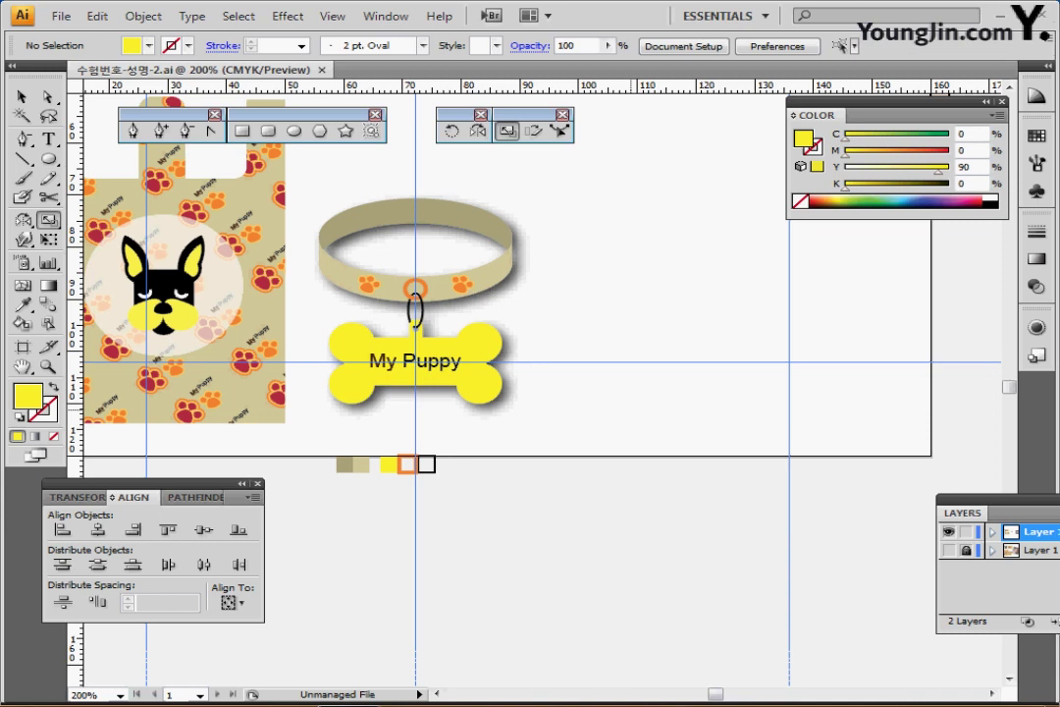
- Draw the bag's left edge in the empty area as a 2 pt black path, straight upward with a curve bending right at its upper end
left_click_drag(527, 279, 533, 375)
left_click_drag(569, 335, 516, 302)
scroll(413, 373, "right", 1)
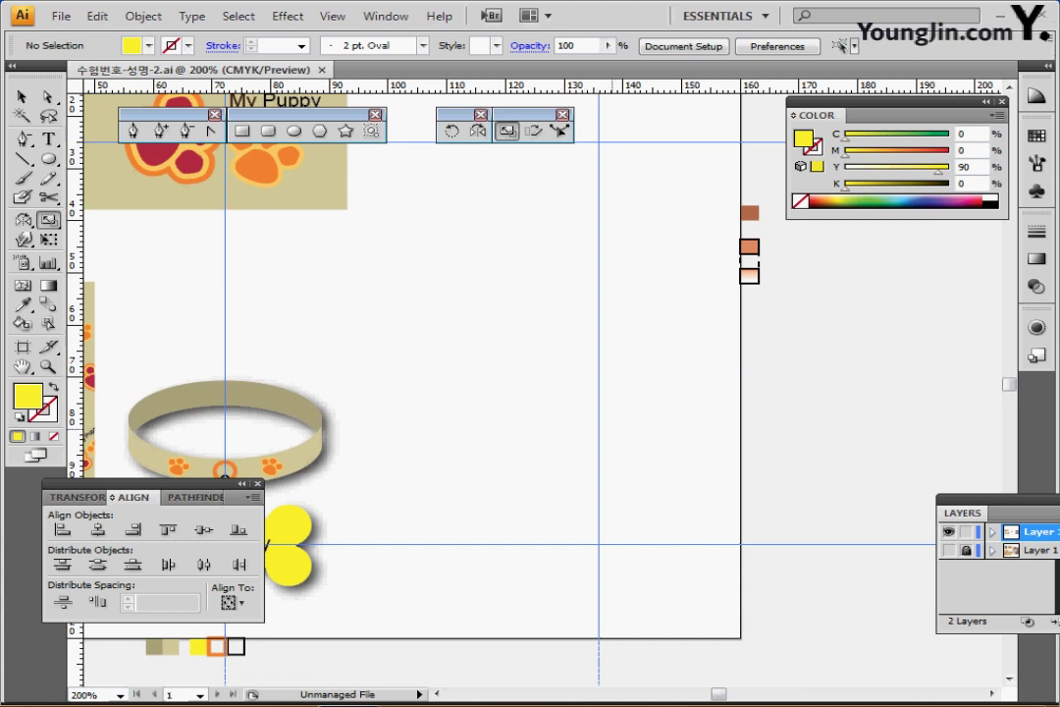
left_click_drag(612, 429, 593, 393)
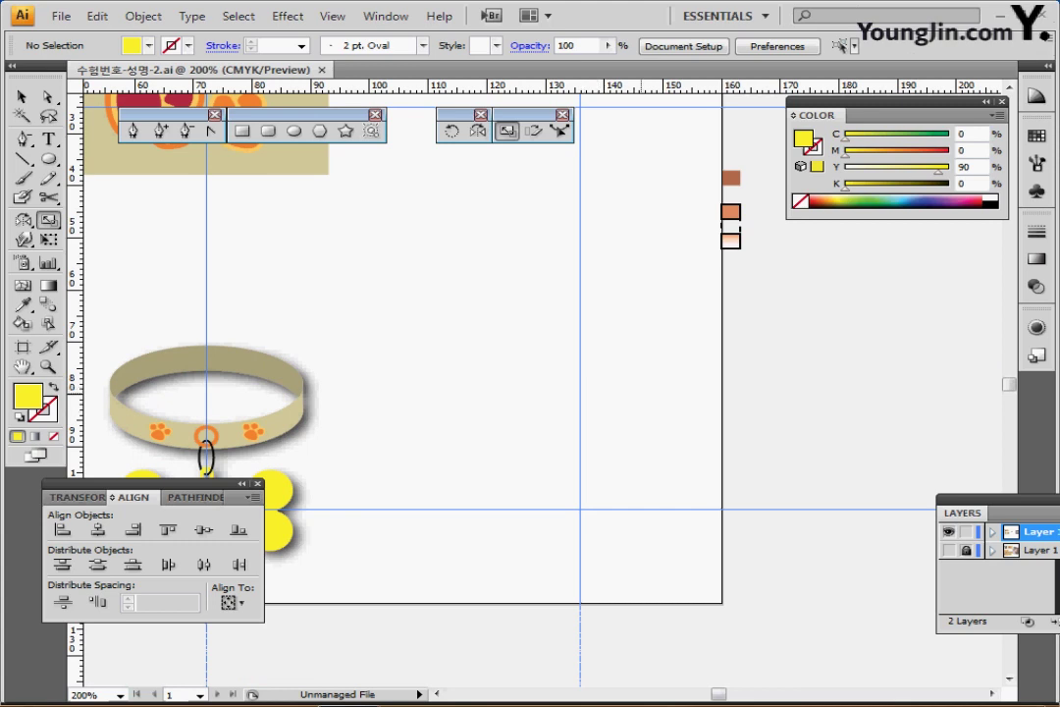
left_click_drag(698, 394, 515, 418)
left_click_drag(971, 384, 533, 394)
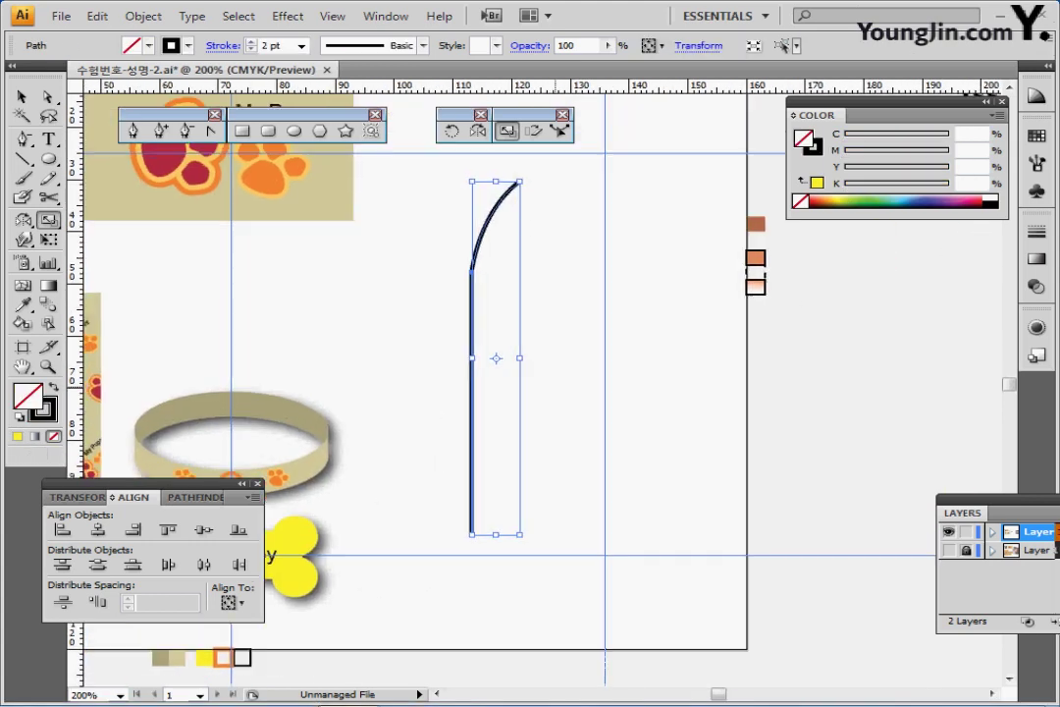
left_click(558, 346, "ctrl")
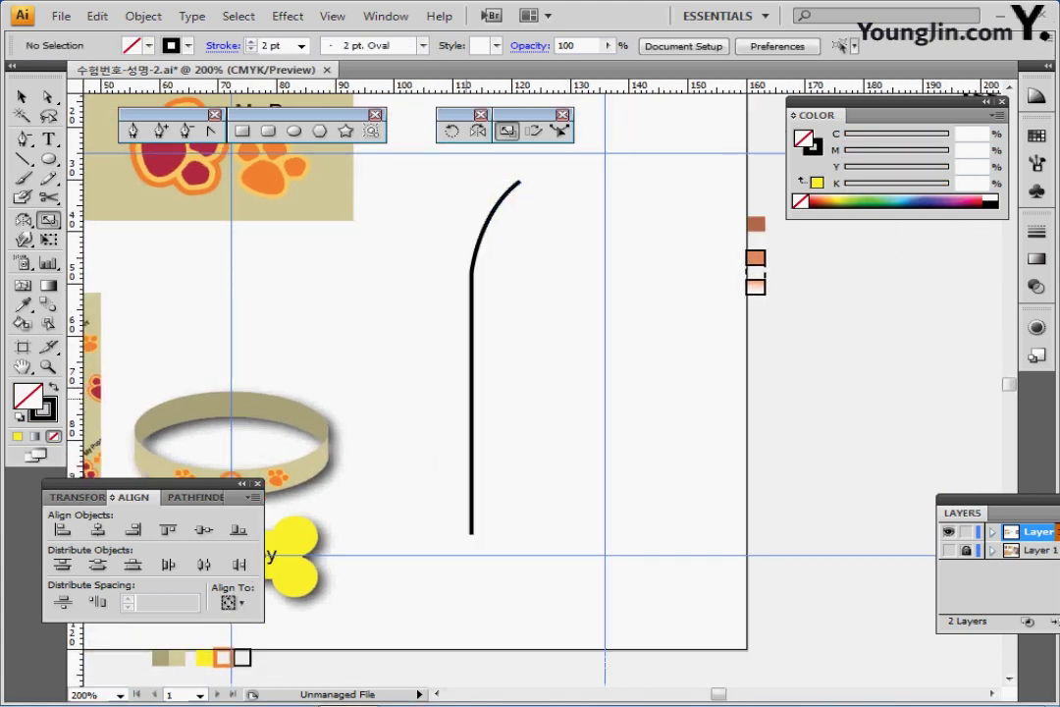
- Move the curved path onto the left edge of the reference bag, showing the template layer for comparison and hiding it again
left_click_drag(472, 401, 405, 413)
left_click(949, 549)
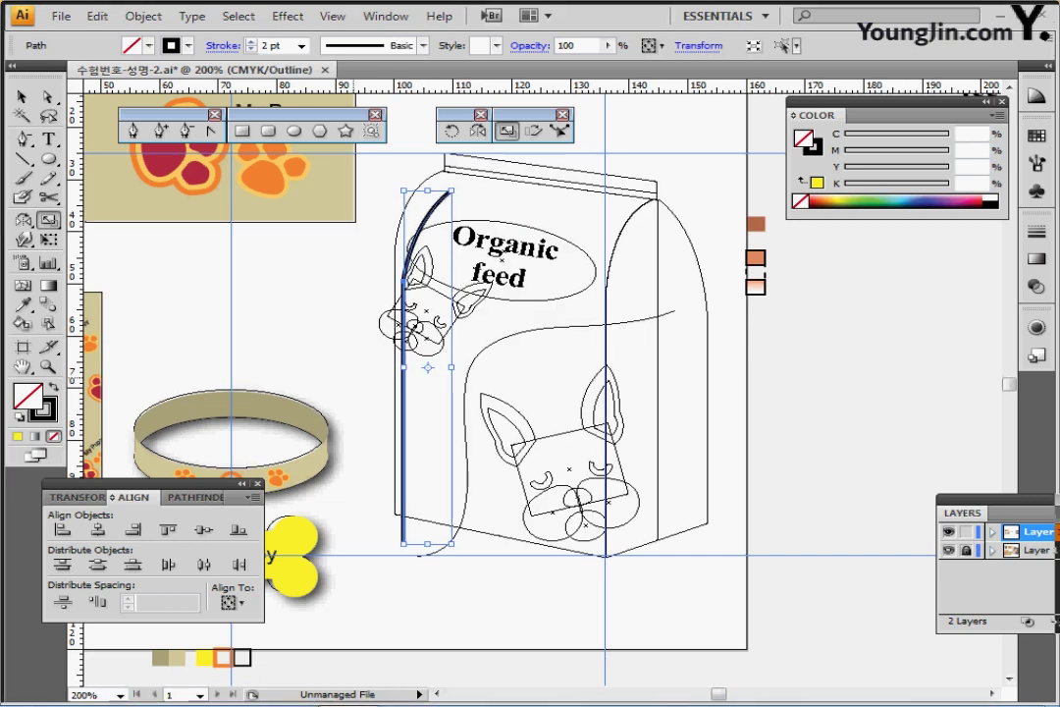
left_click_drag(404, 437, 395, 445)
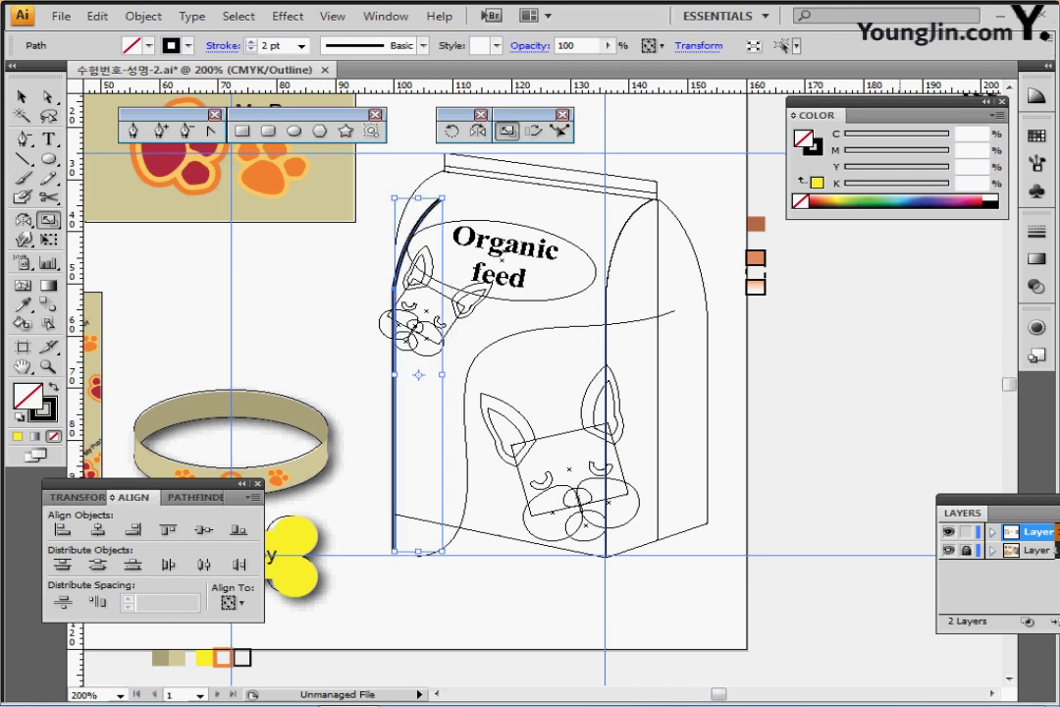
left_click(949, 549, "ctrl")
key("ctrl+shift+a")
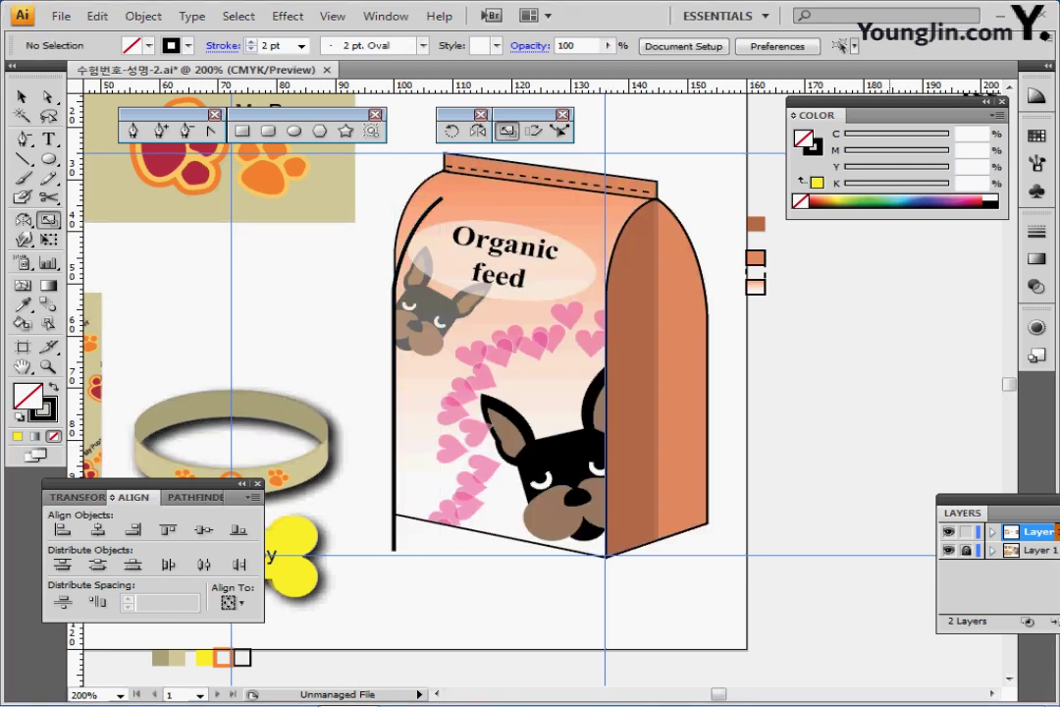
left_click(950, 549)
key("backslash")
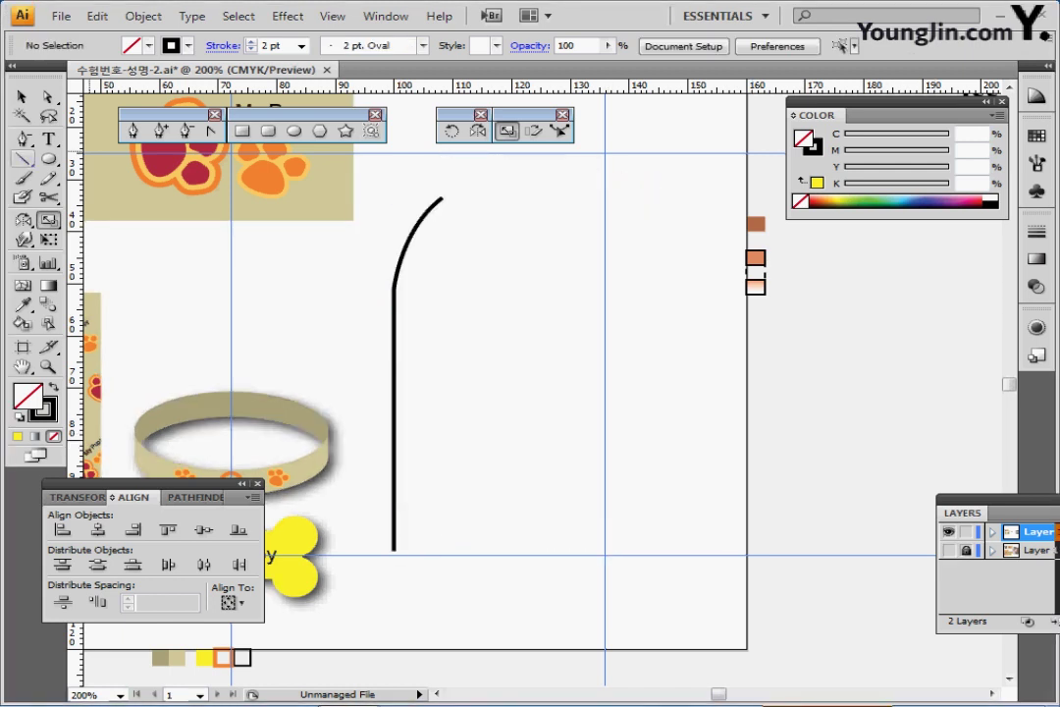
- Draw a trial path parallel to the bag's left edge with the Pen tool, straight with a curved upper end, and delete it
key("p")
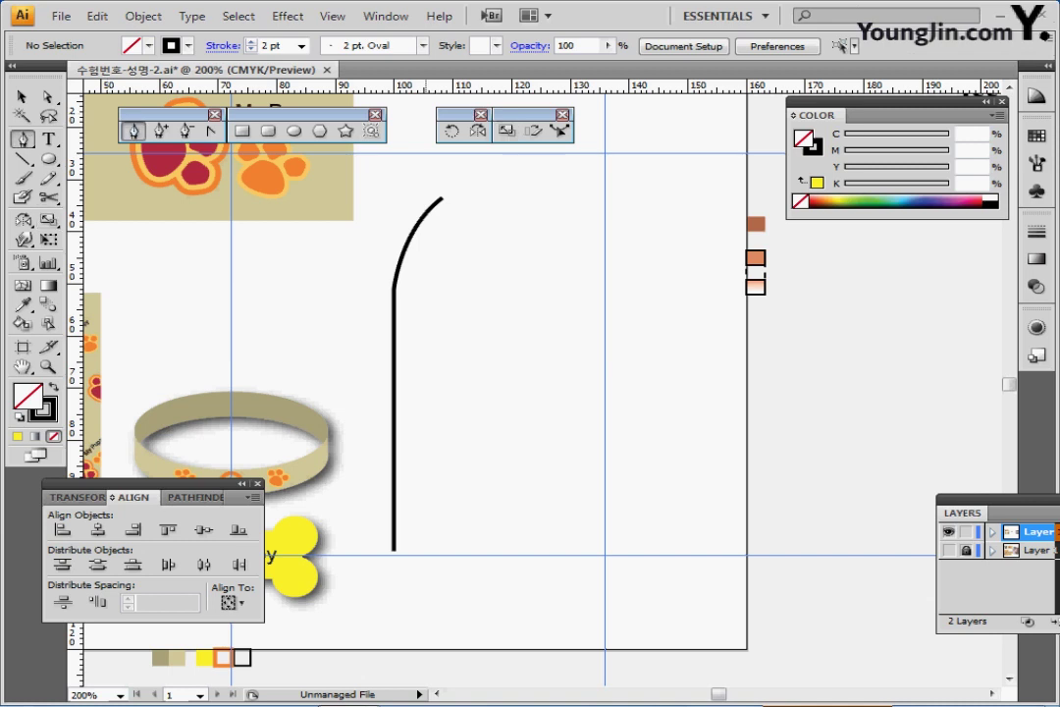
left_click(422, 550)
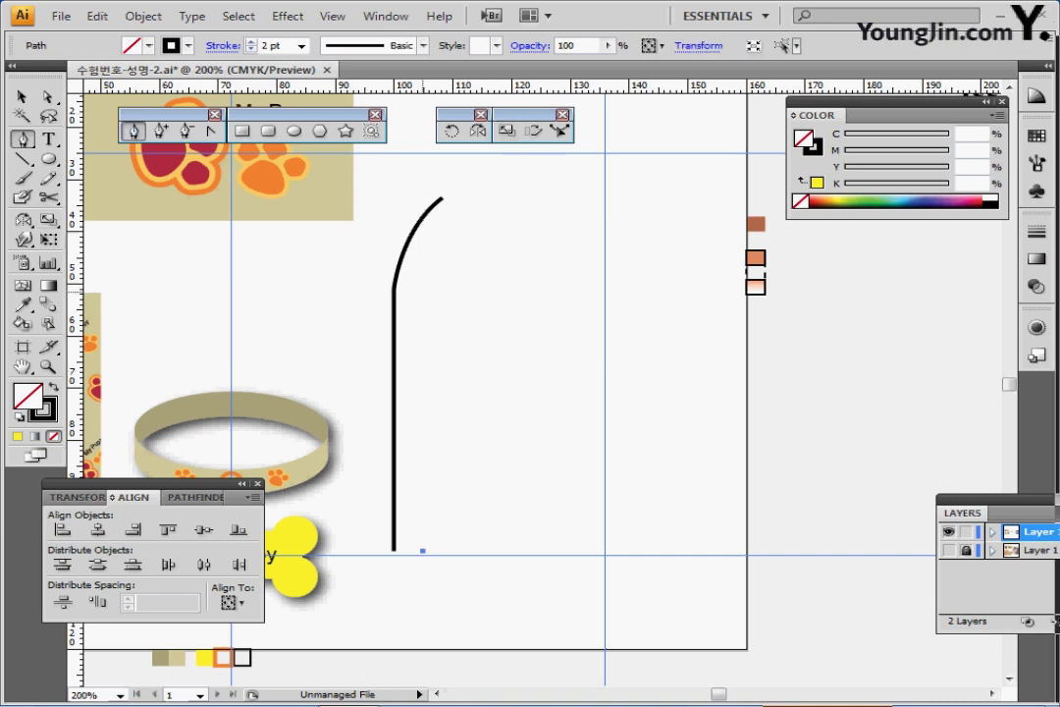
left_click(422, 292)
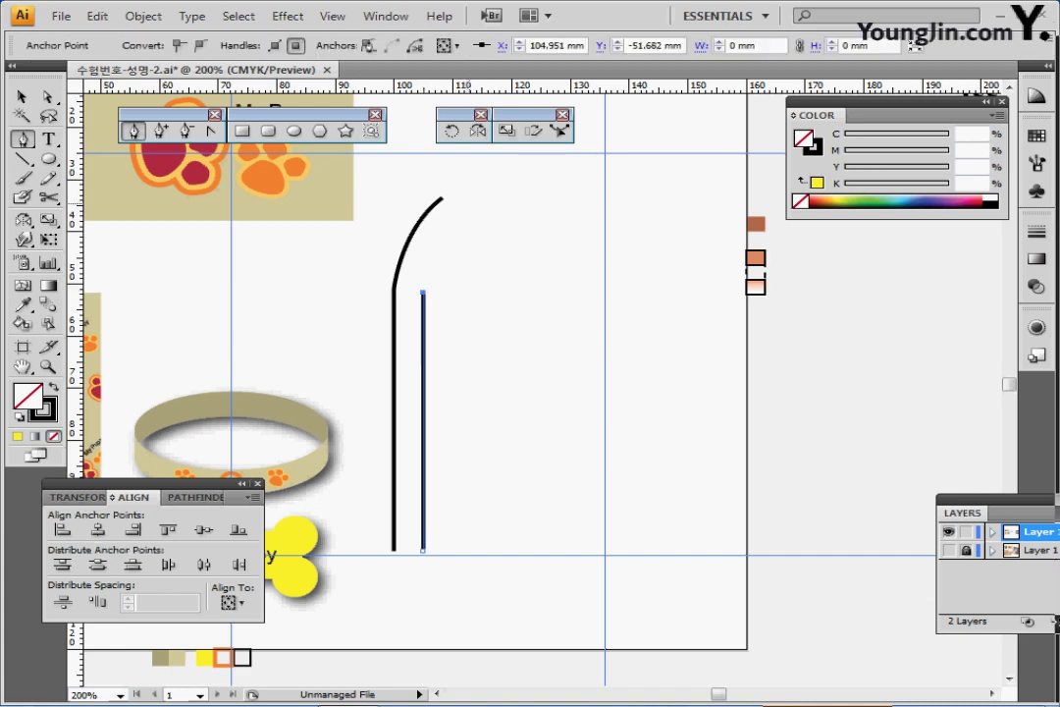
left_click_drag(468, 203, 514, 172)
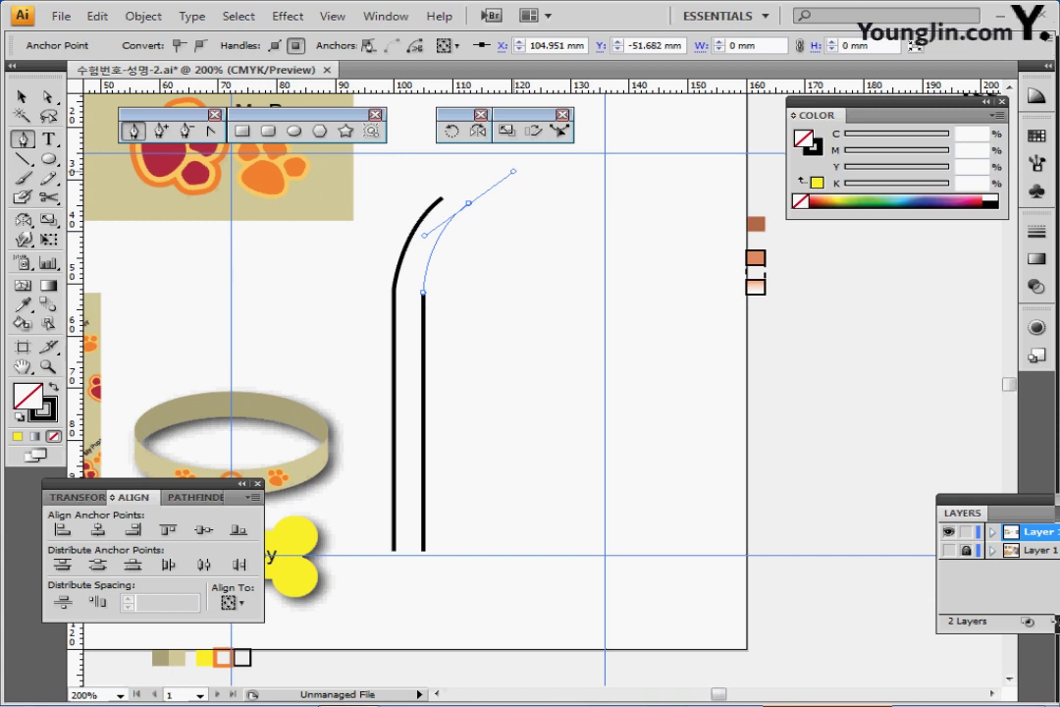
left_click_drag(513, 171, 513, 171)
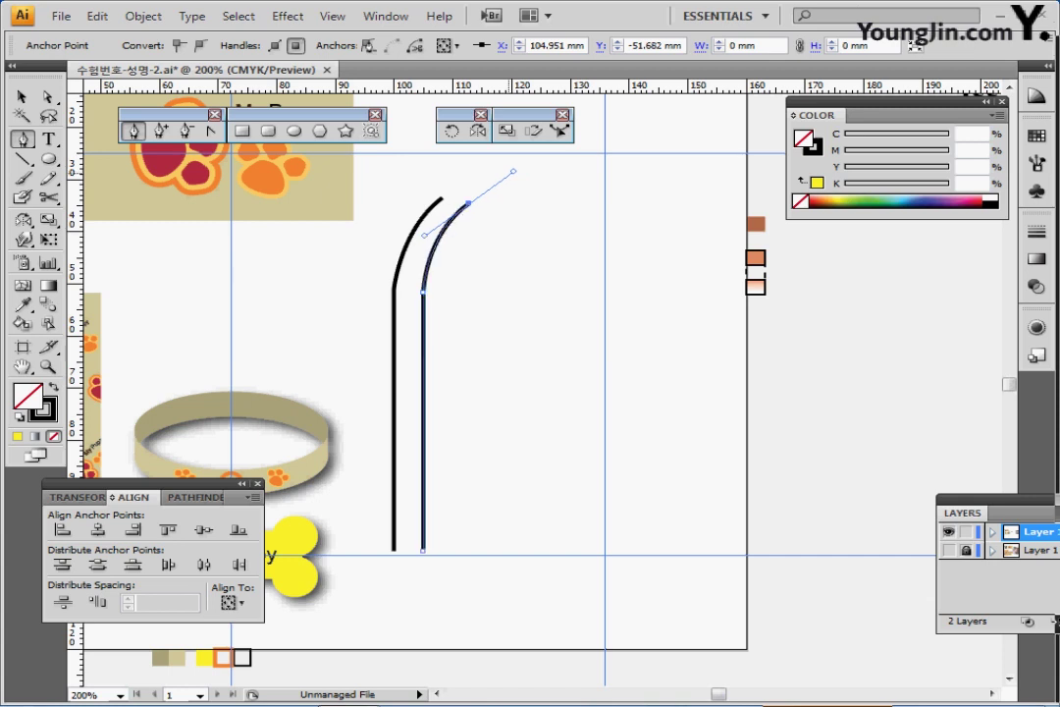
key("ctrl")
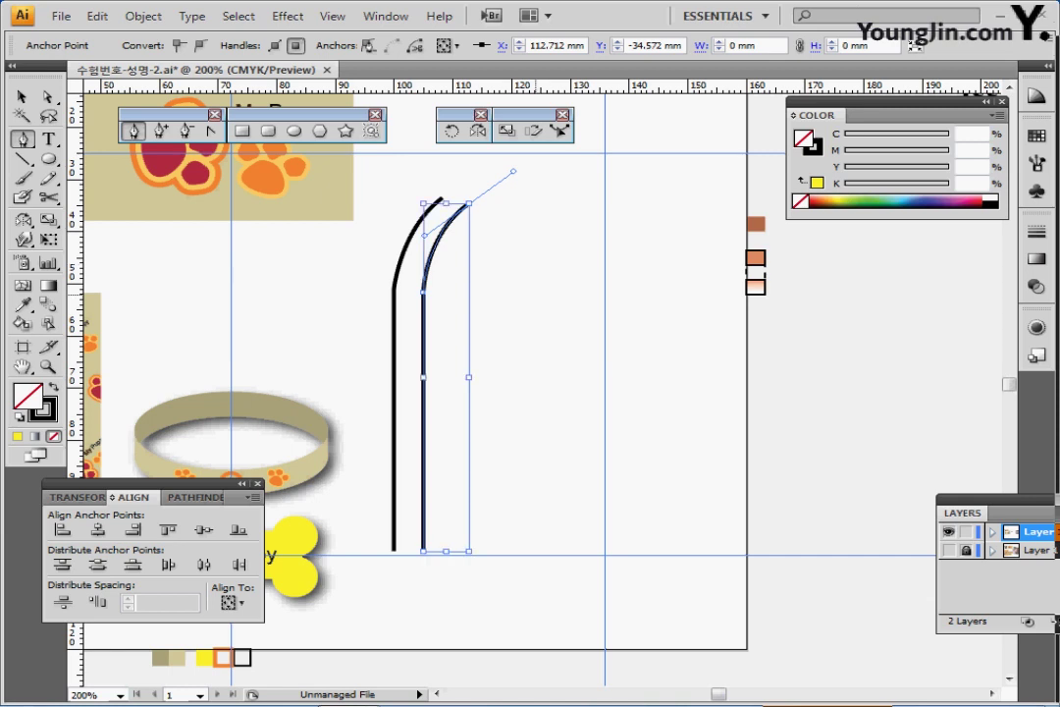
left_click(532, 303, "ctrl")
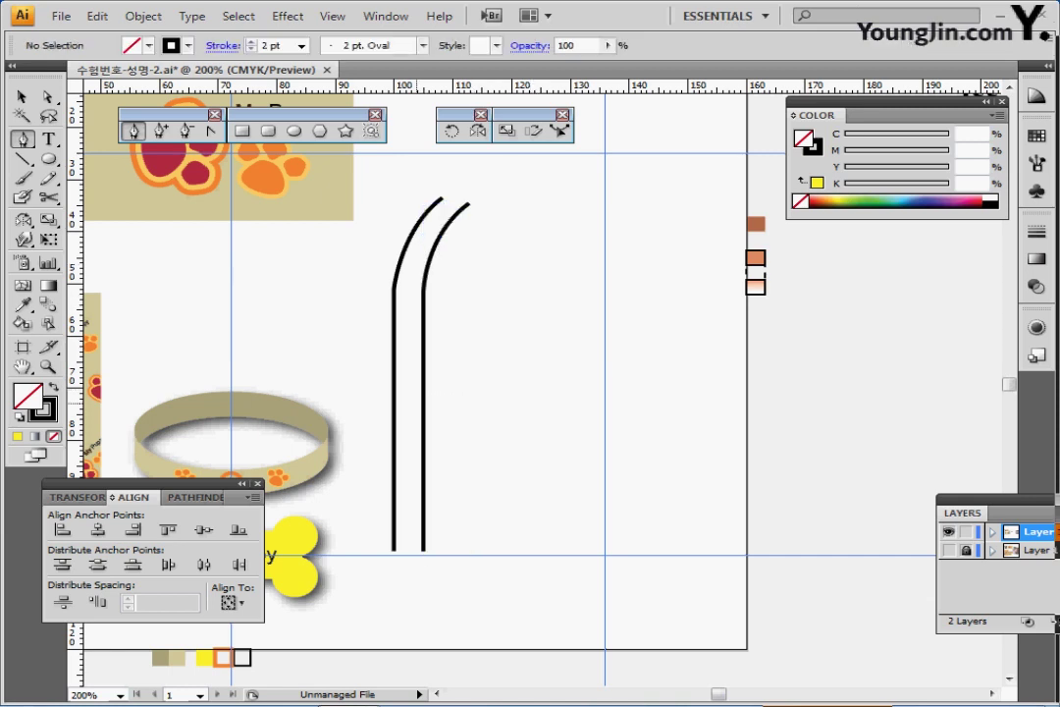
left_click(423, 414, "ctrl")
key("Delete")
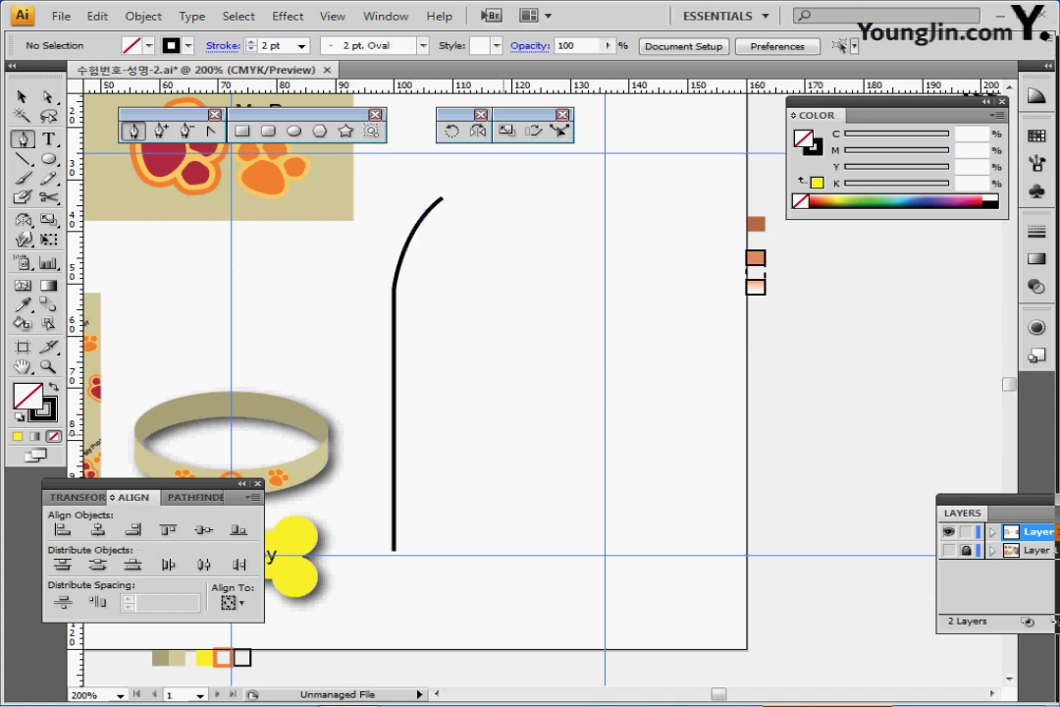
- Duplicate the bag's left edge path straight across onto the vertical guide to form the opposite edge
left_click(395, 387, "ctrl")
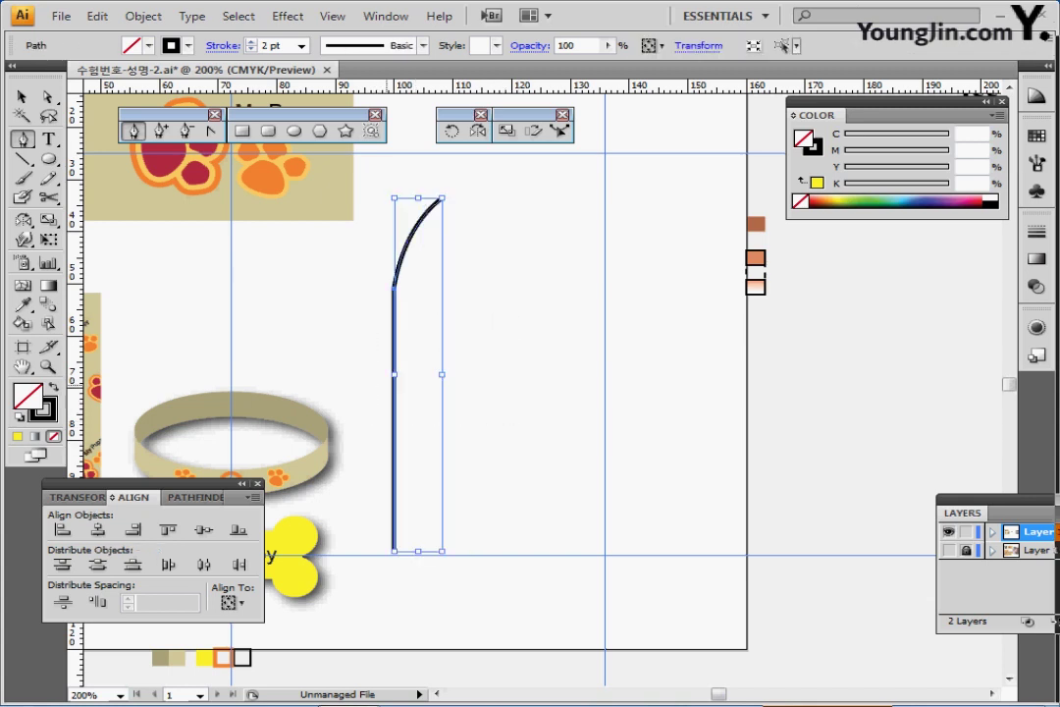
key("ctrl")
left_click_drag(395, 409, 604, 373)
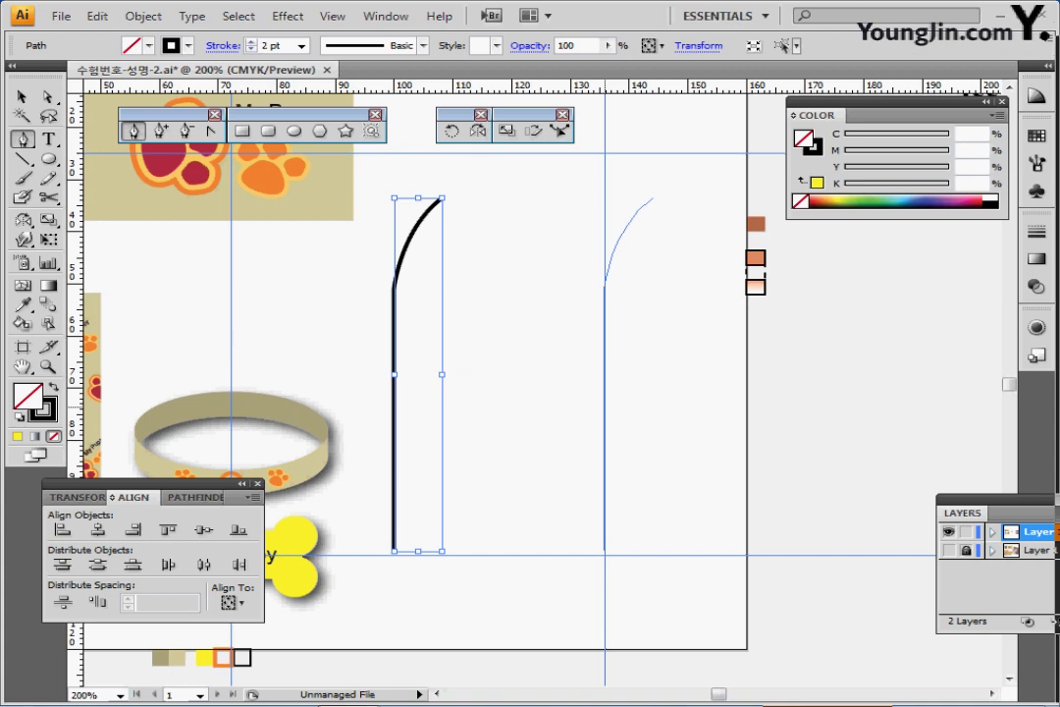
left_click_drag(605, 373, 605, 373)
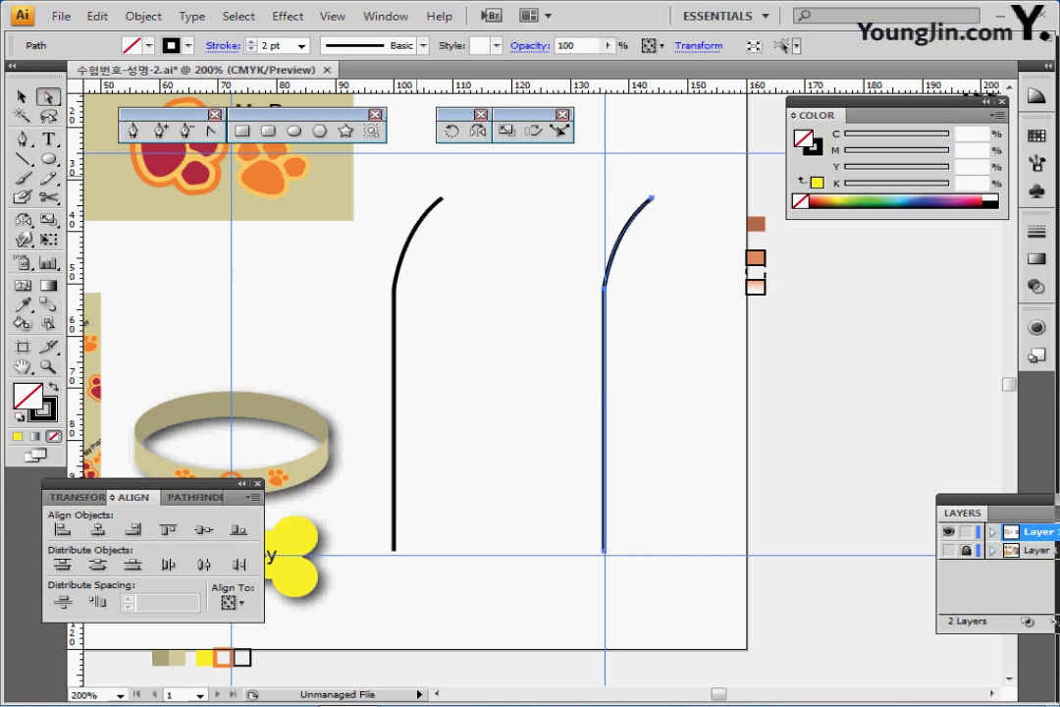
- Join the upper endpoints and the lower endpoints of the two edge paths to close the bag's front outline
left_click_drag(416, 177, 671, 204)
right_click(664, 307)
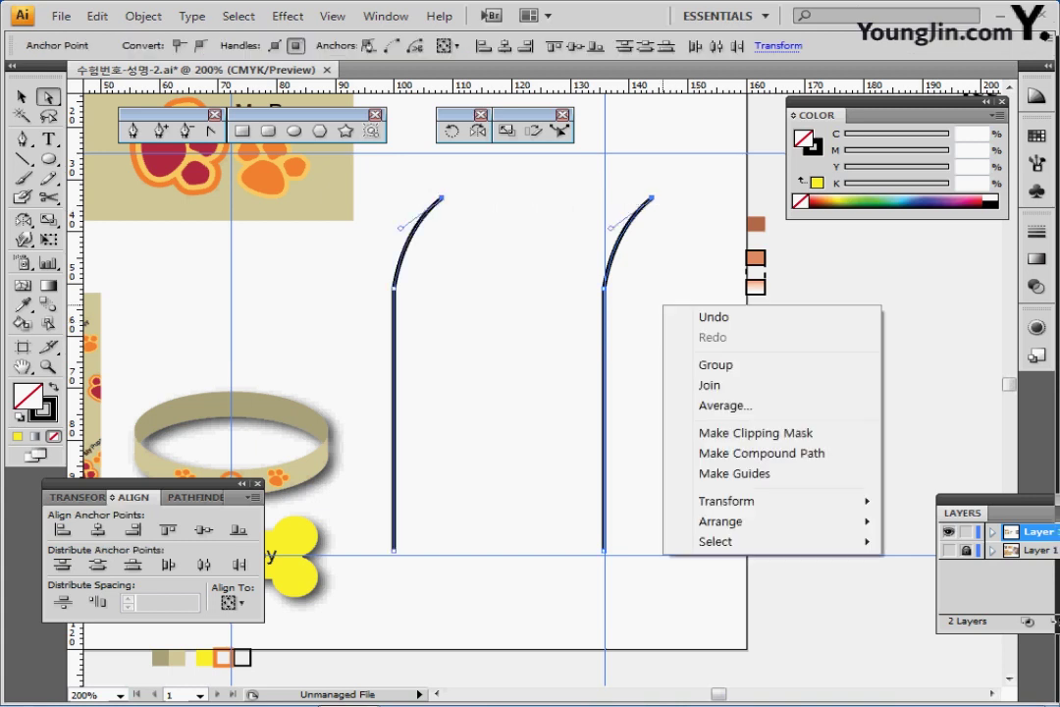
left_click(709, 385)
left_click_drag(297, 421, 547, 492)
right_click(645, 360)
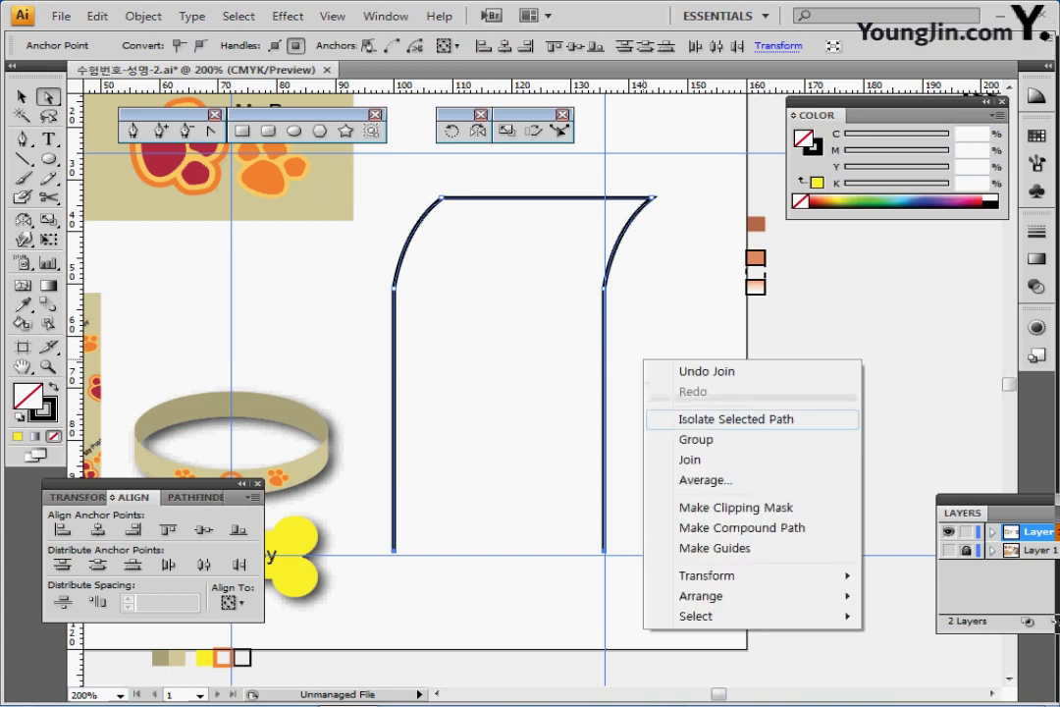
left_click_drag(363, 526, 613, 563)
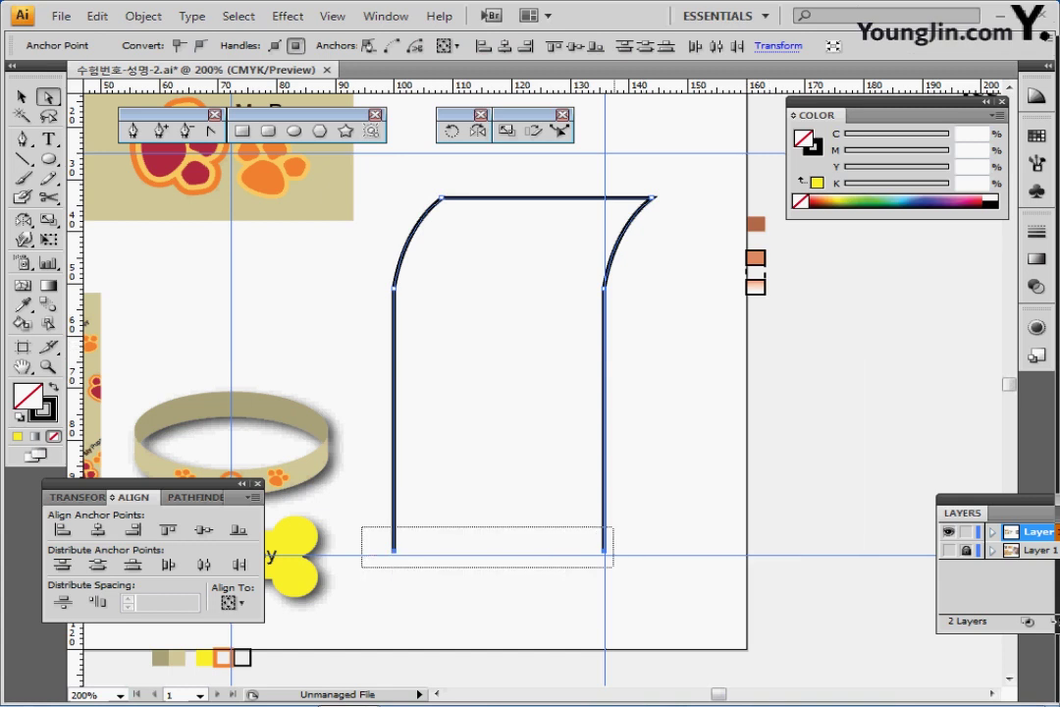
right_click(643, 410)
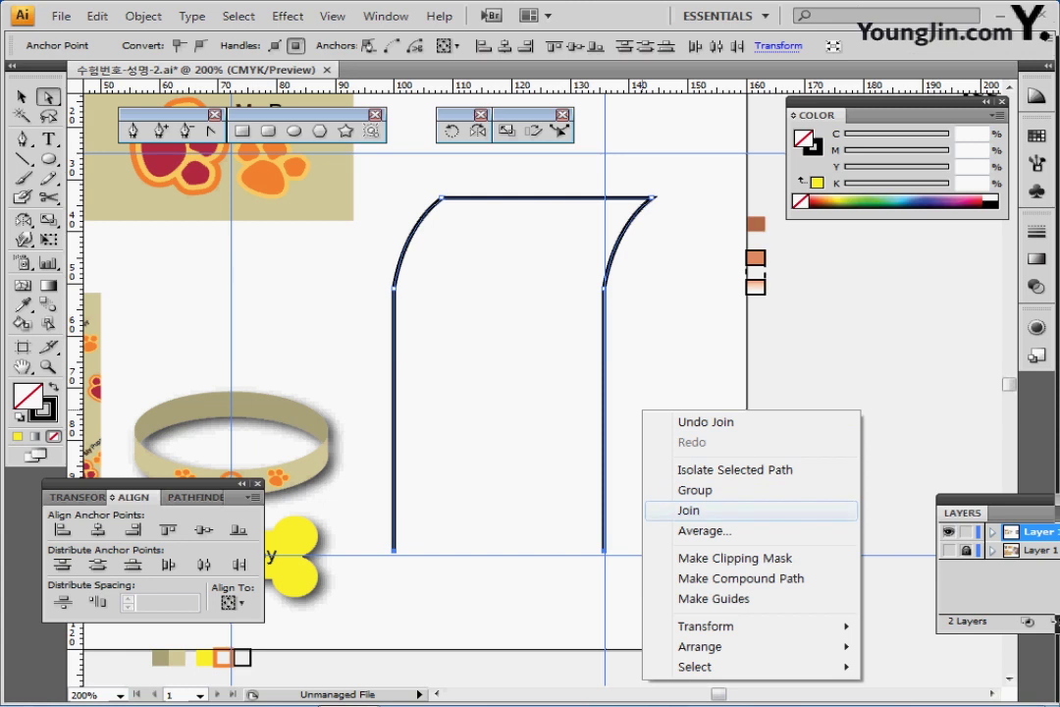
left_click(688, 510)
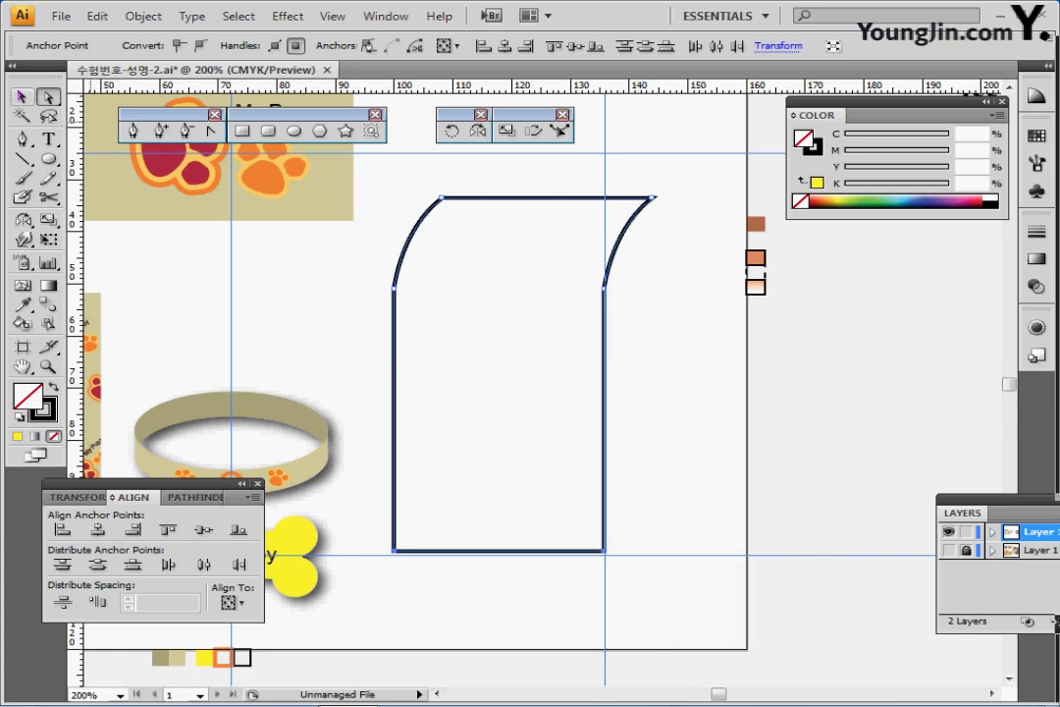
- Try to rotate the closed bag outline slightly clockwise and undo the rotation
left_click(21, 96)
left_click_drag(659, 192, 692, 214)
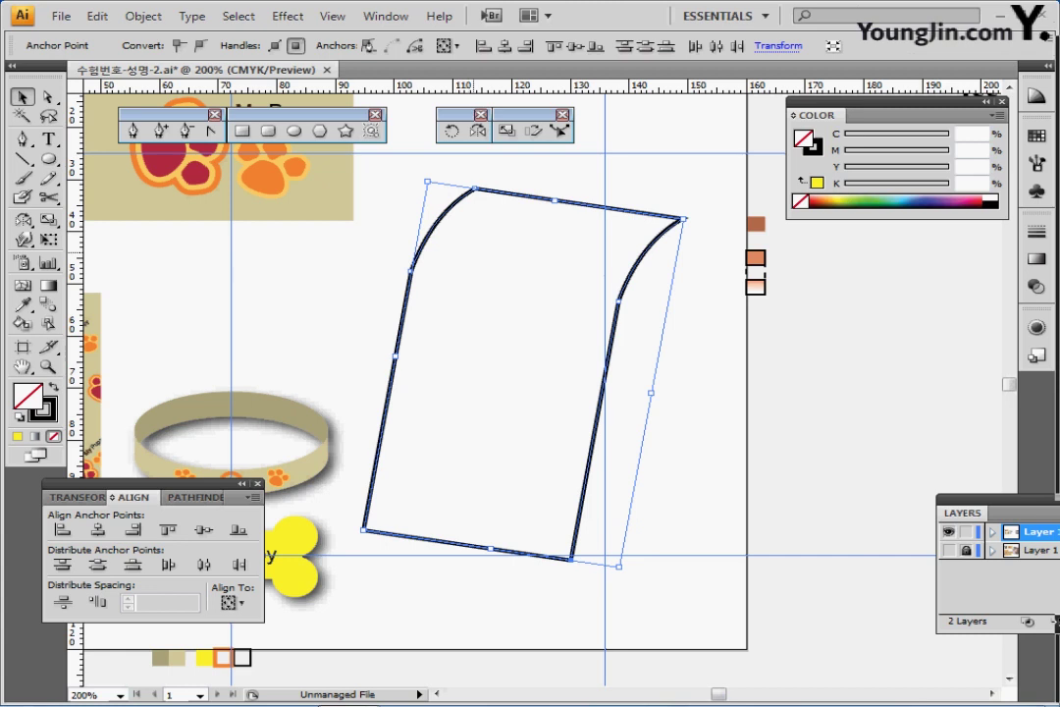
key("ctrl+z")
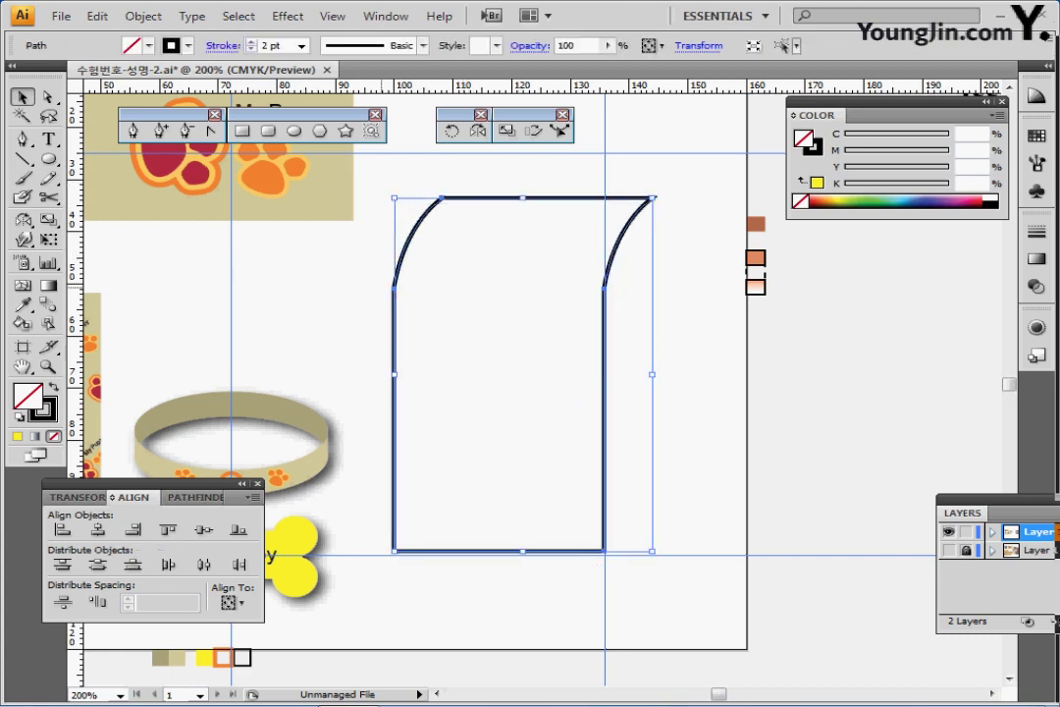
- Reflect a copy of the closed bag outline across the vertical axis
double_click(477, 130)
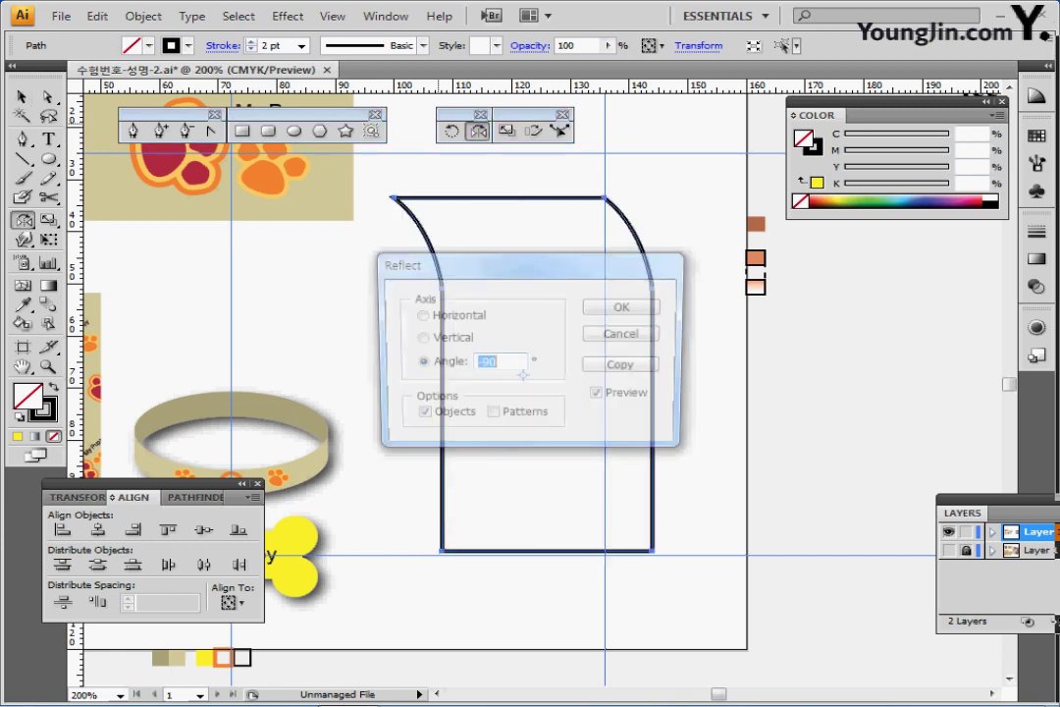
left_click(419, 339)
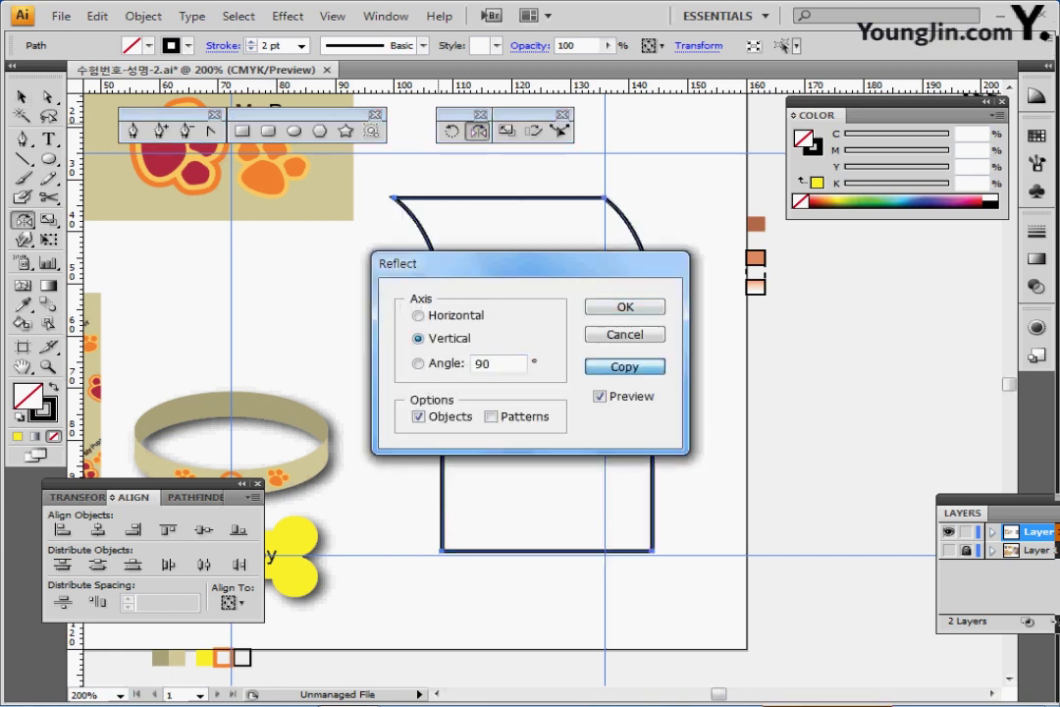
left_click(624, 366)
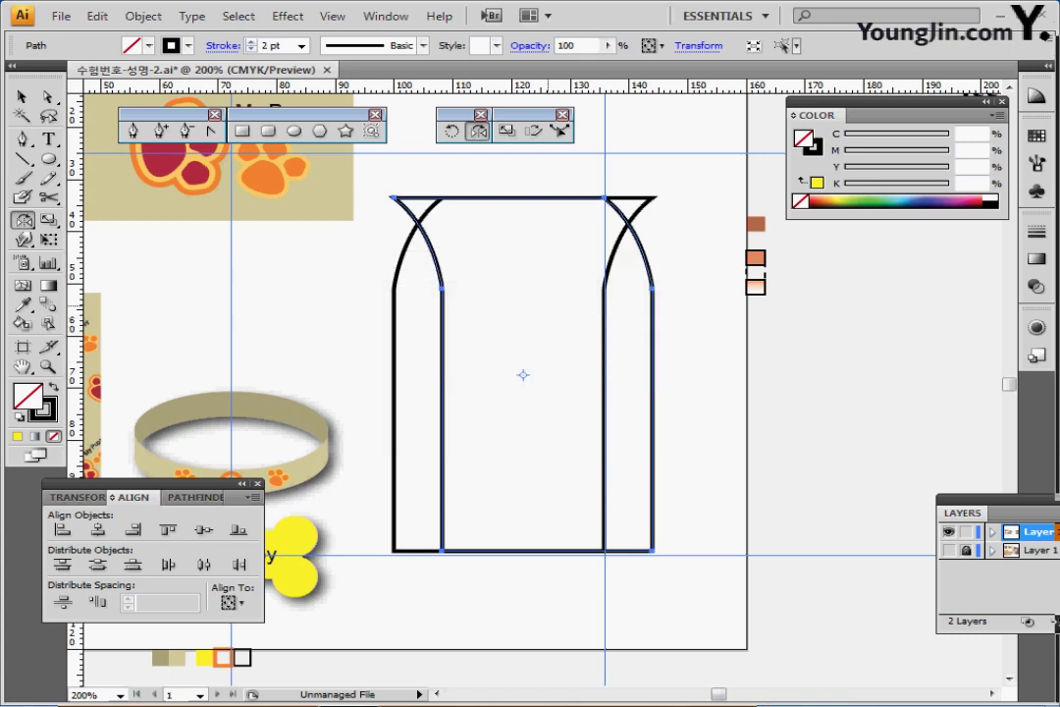
- Move the mirrored outline about 8.5 mm to the right until its upper corners meet those of the original outline
key("Right")
key("Right")
key("Right")
key("Right")
key("Right")
key("Right")
key("Right")
key("Right")
key("Right")
key("Right")
key("Right")
key("Right")
key("Right")
key("Right")
key("Right")
key("Right")
key("Right")
key("Right")
key("Right")
key("Right")
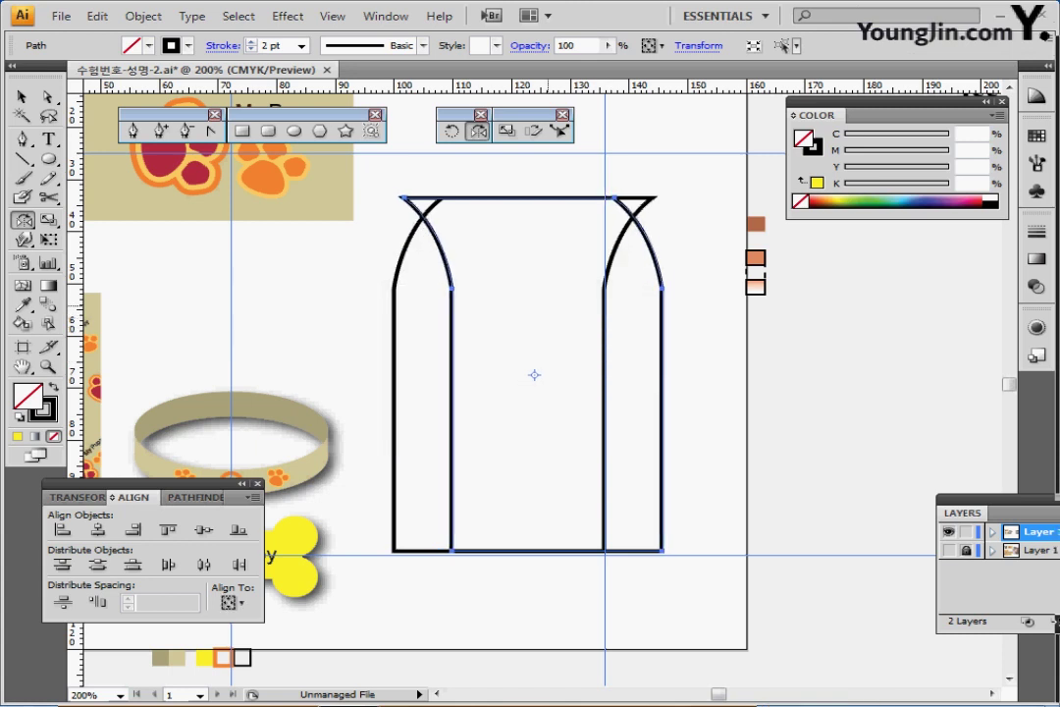
key("Right")
key("Right")
key("Right")
key("Right")
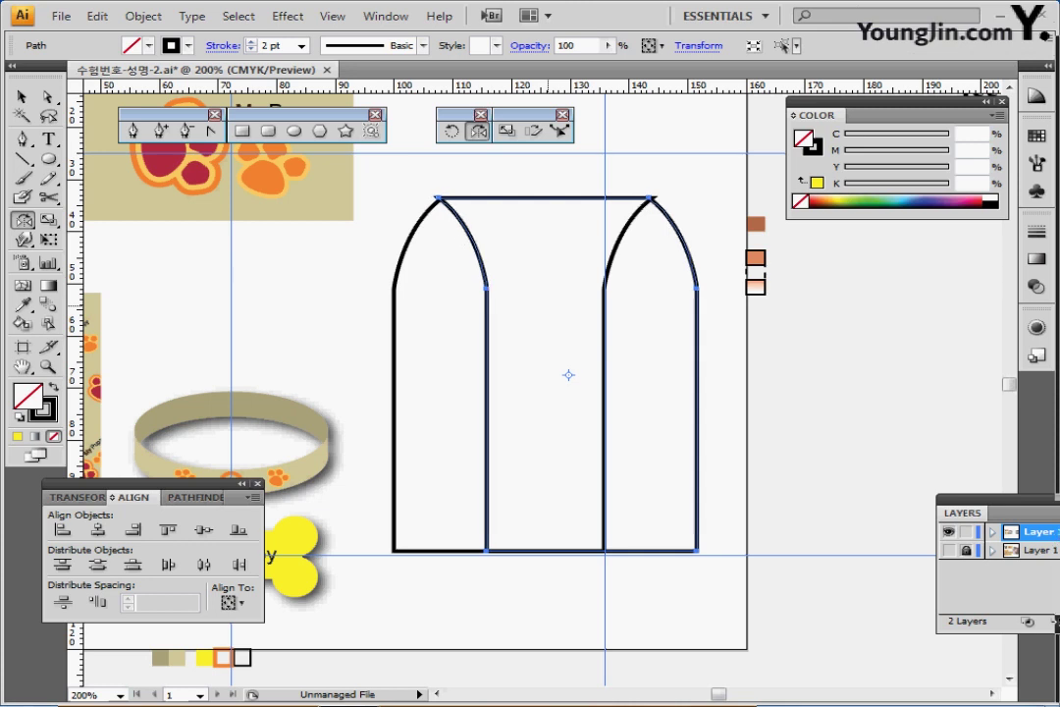
key("Right")
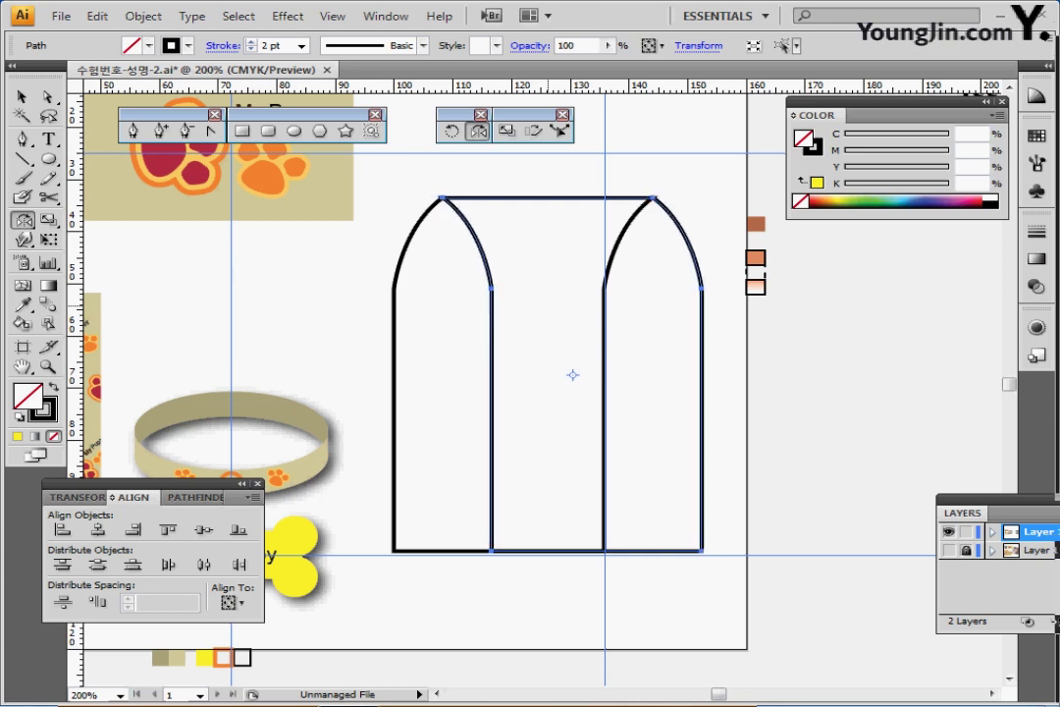
key("Right")
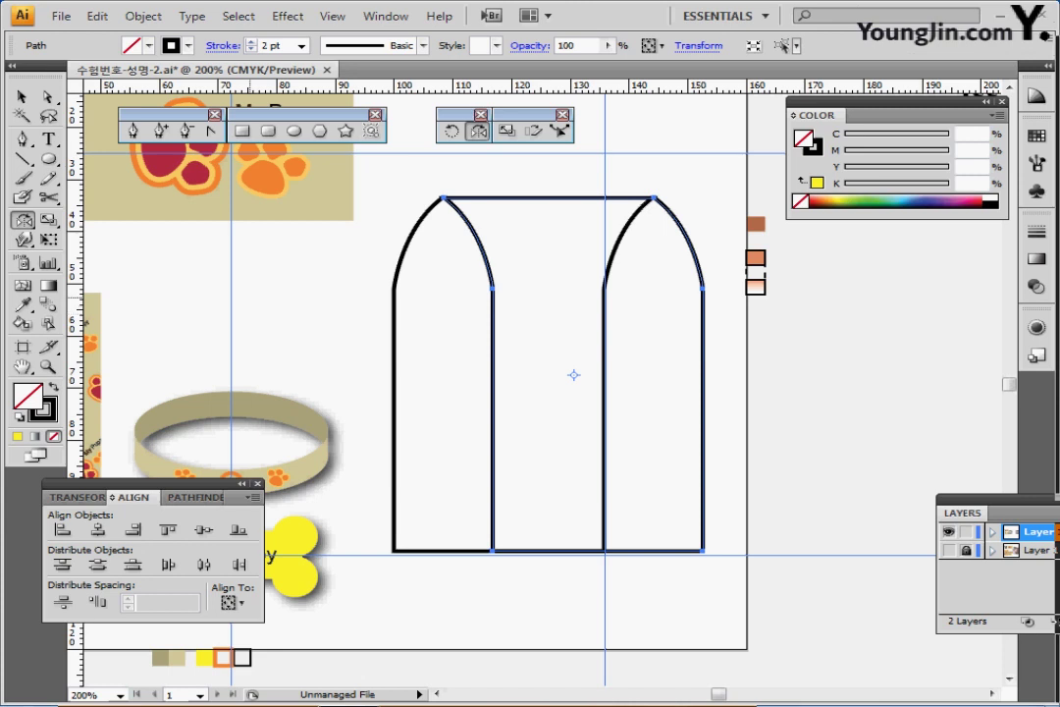
- Draw a rectangle about 36 by 4 mm on the outlines' top edge as the bag's folded strip, aligning its ends with the peaks
key("m")
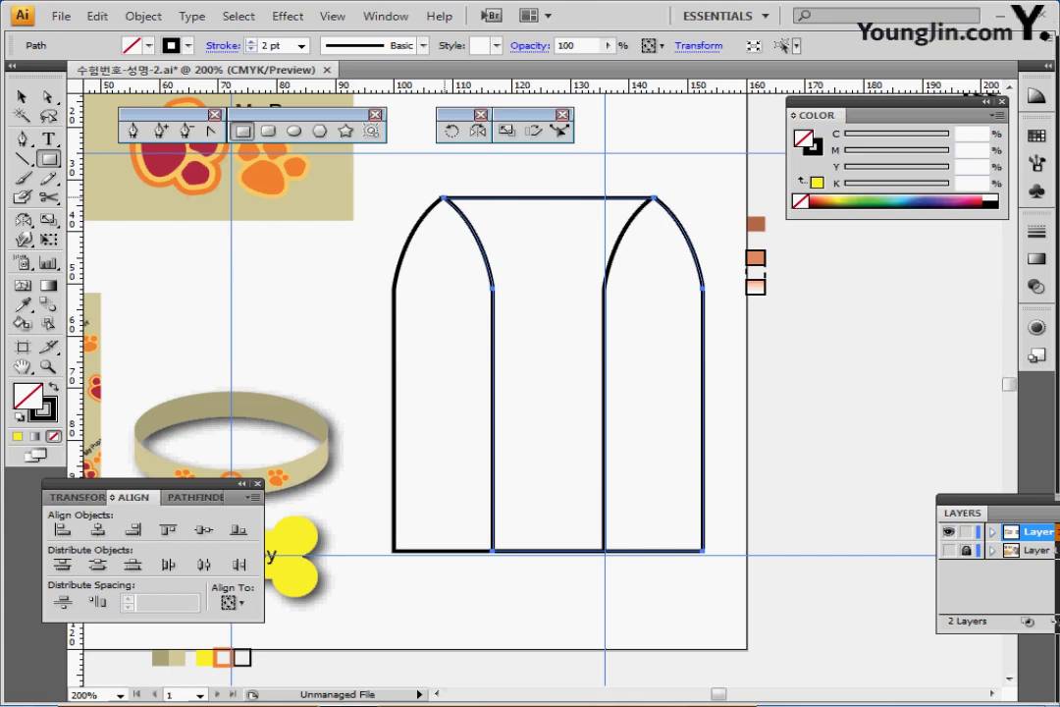
left_click_drag(445, 178, 656, 197)
left_click(536, 287, "ctrl")
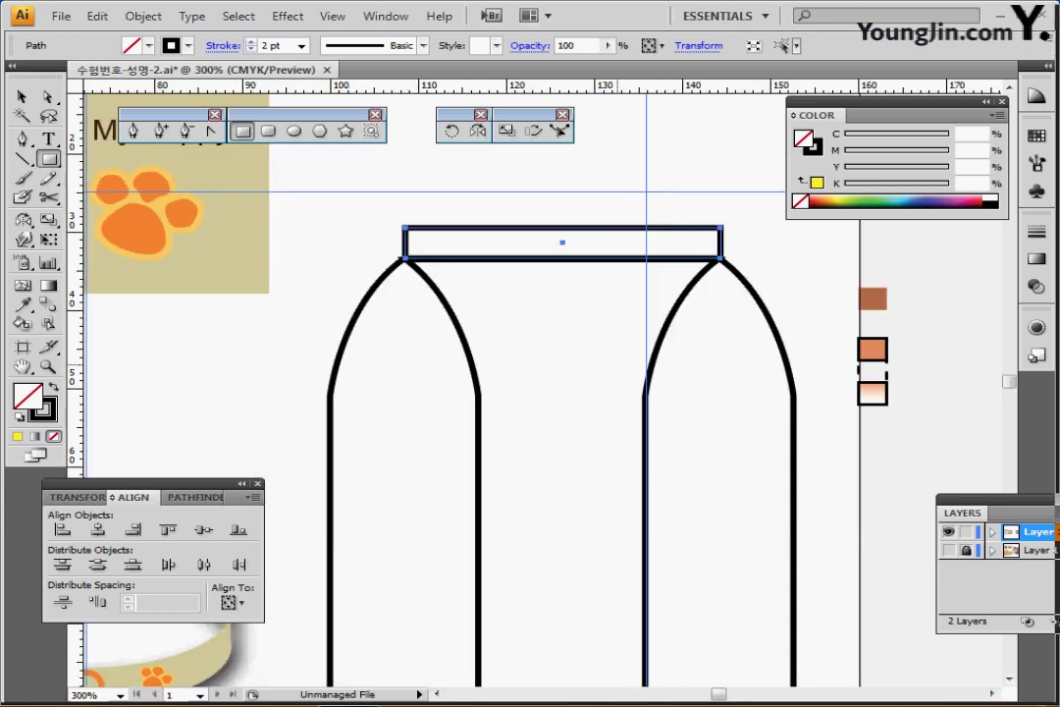
left_click_drag(523, 310, 515, 268)
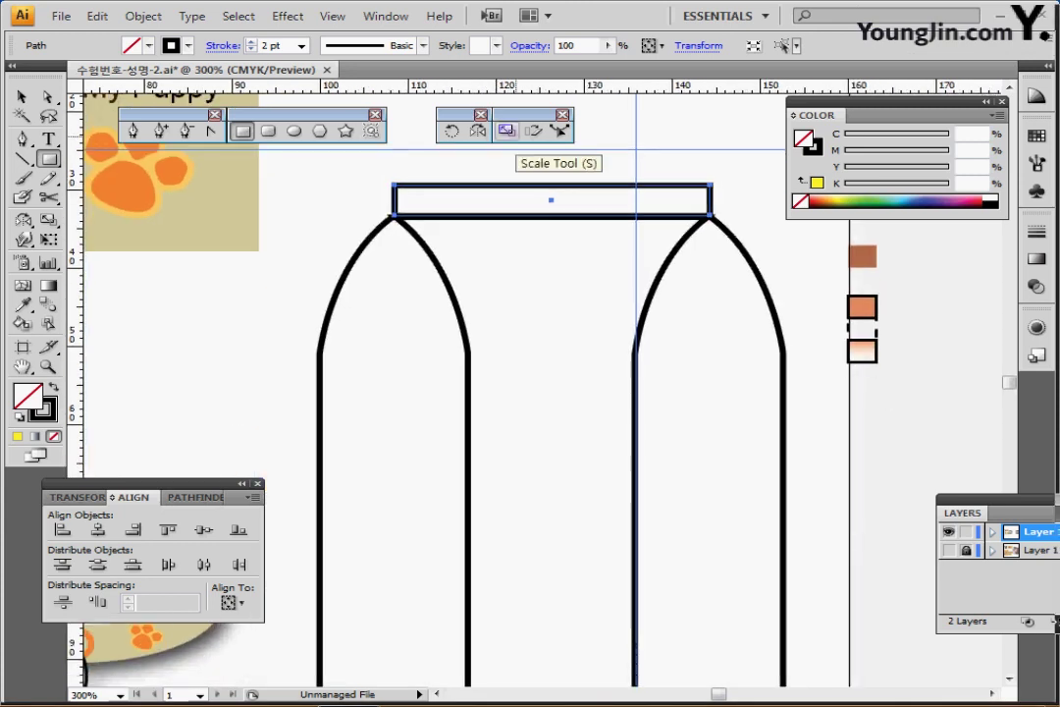
key("Left")
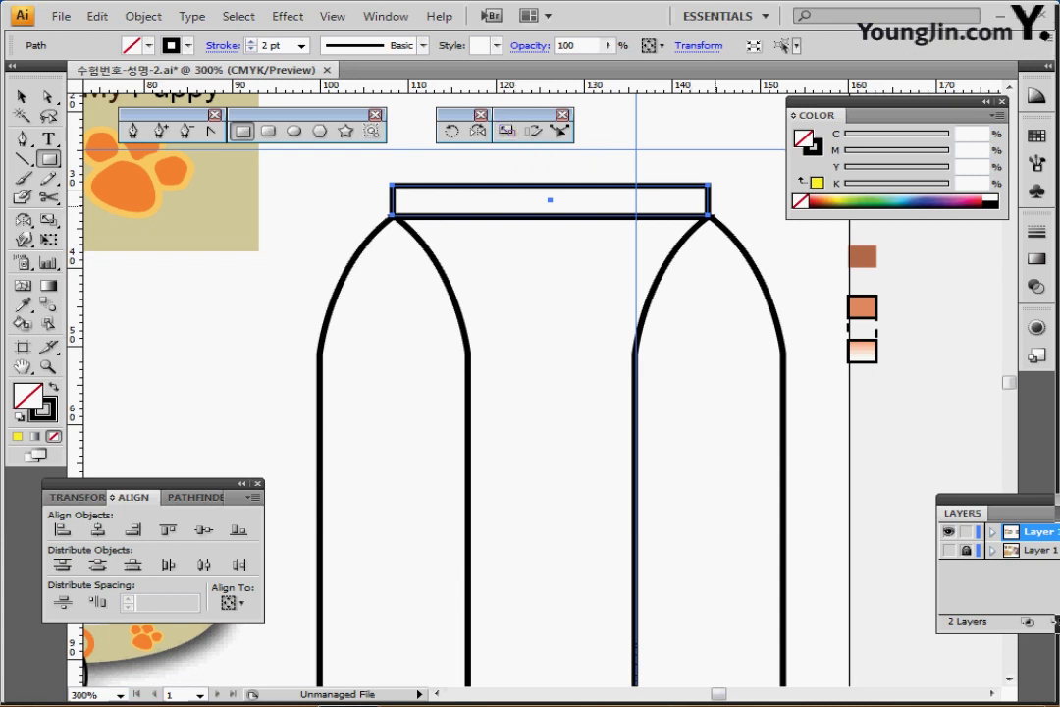
left_click_drag(711, 201, 717, 201)
scroll(683, 422, "down", 2)
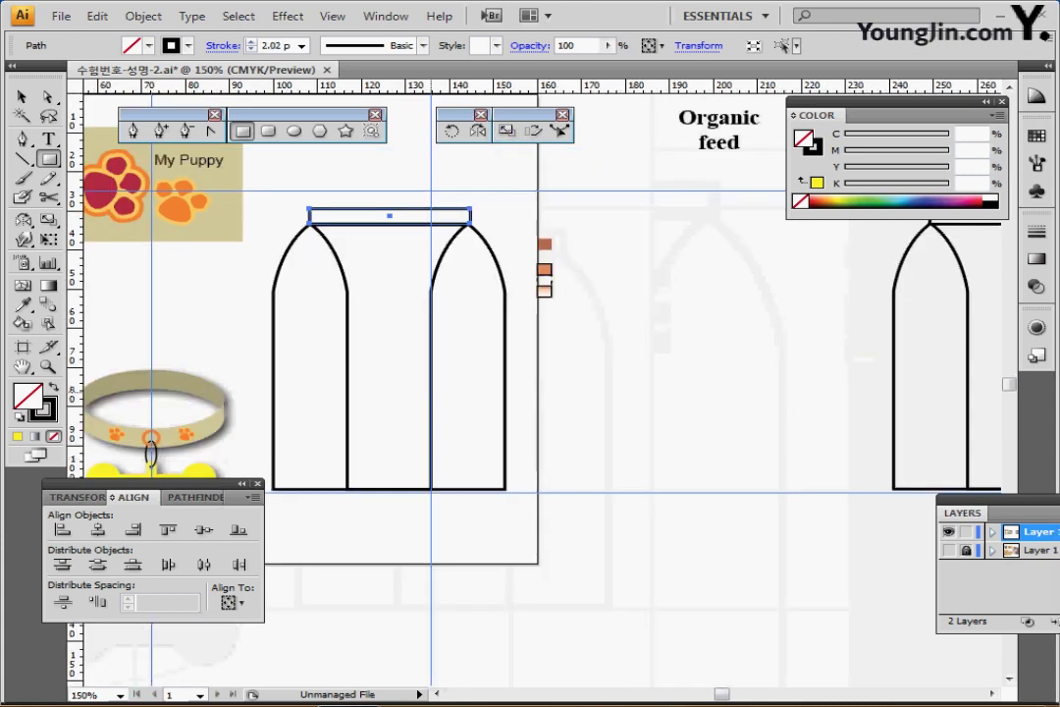
left_click_drag(535, 393, 592, 350)
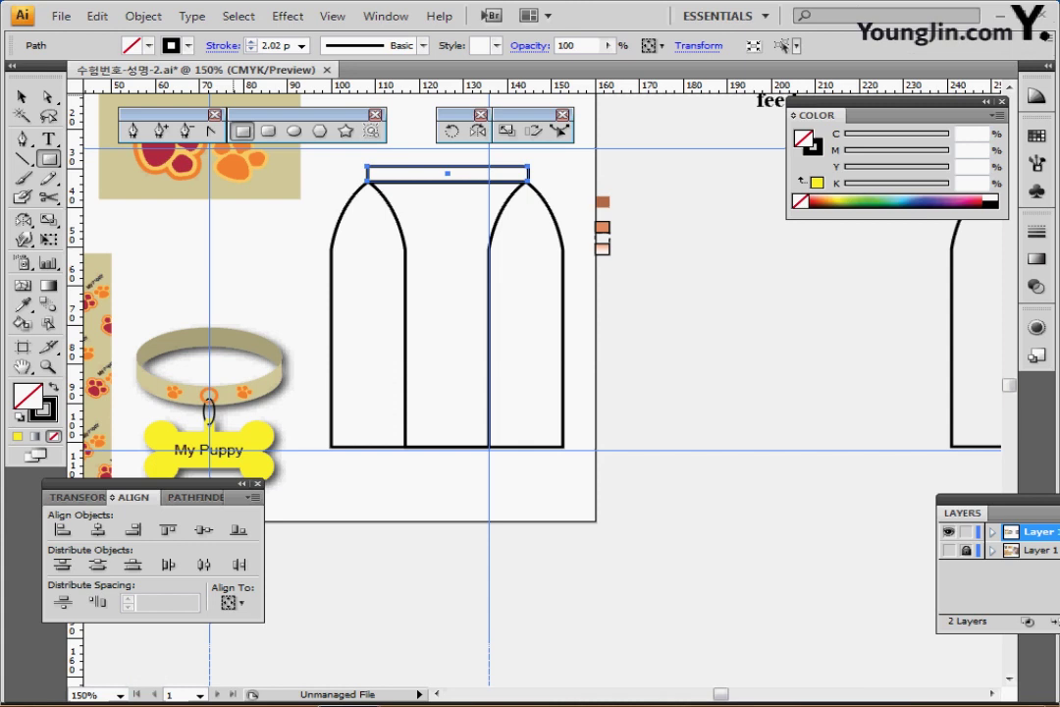
- Divide the strip and both bag outlines into separate pieces with the Divide pathfinder
key("v")
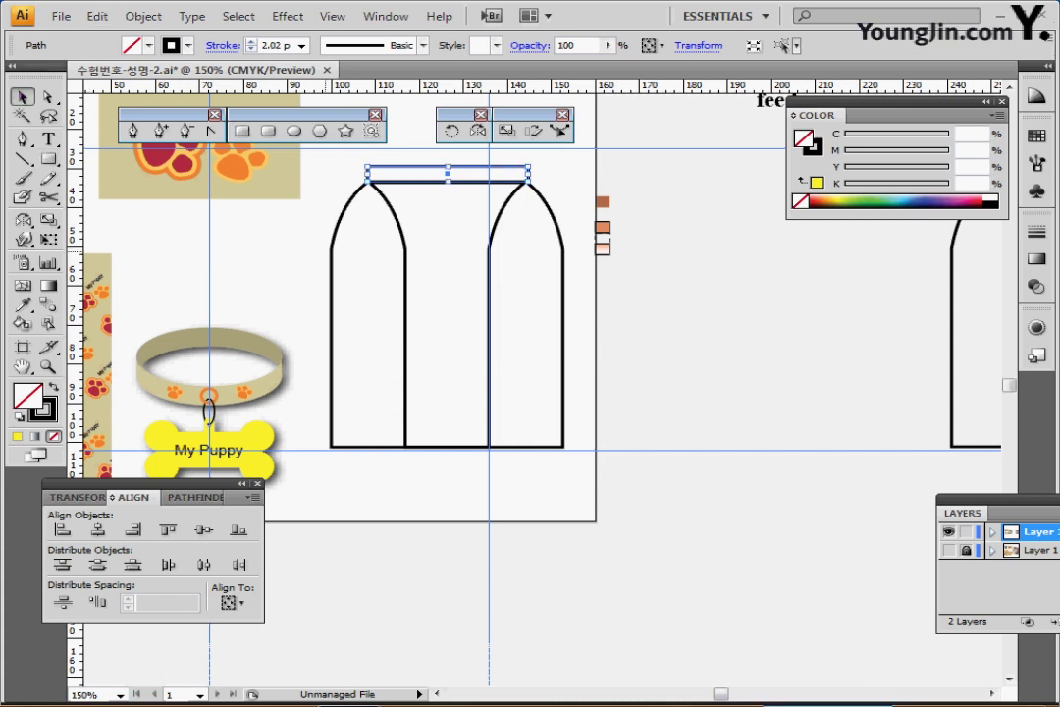
left_click_drag(347, 165, 529, 343)
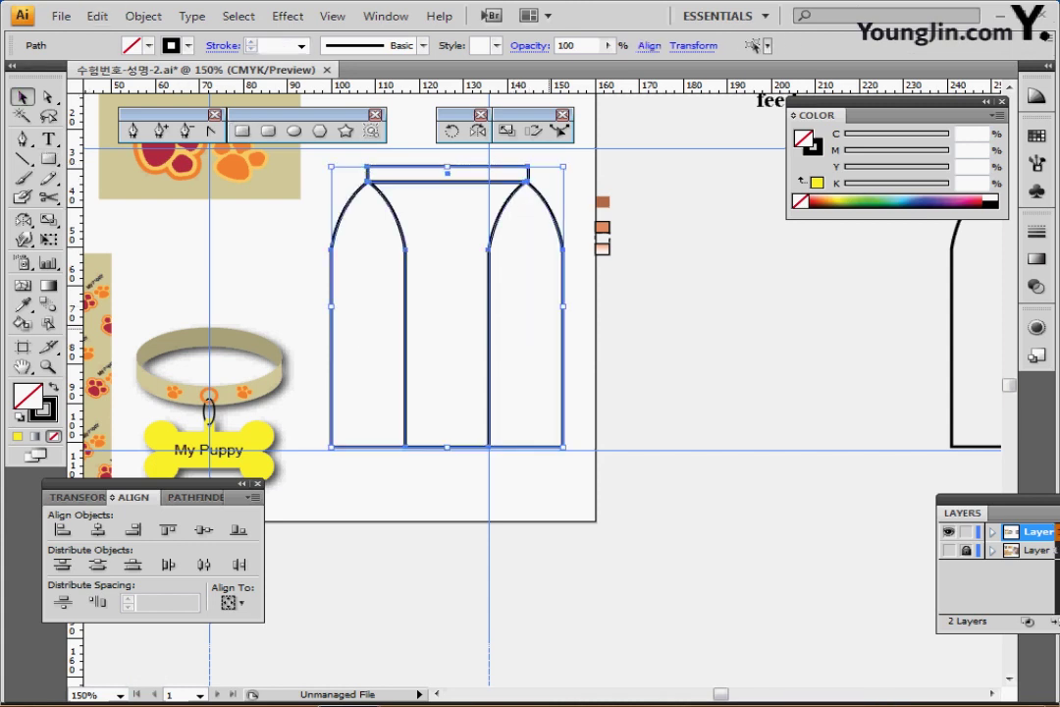
left_click(195, 498)
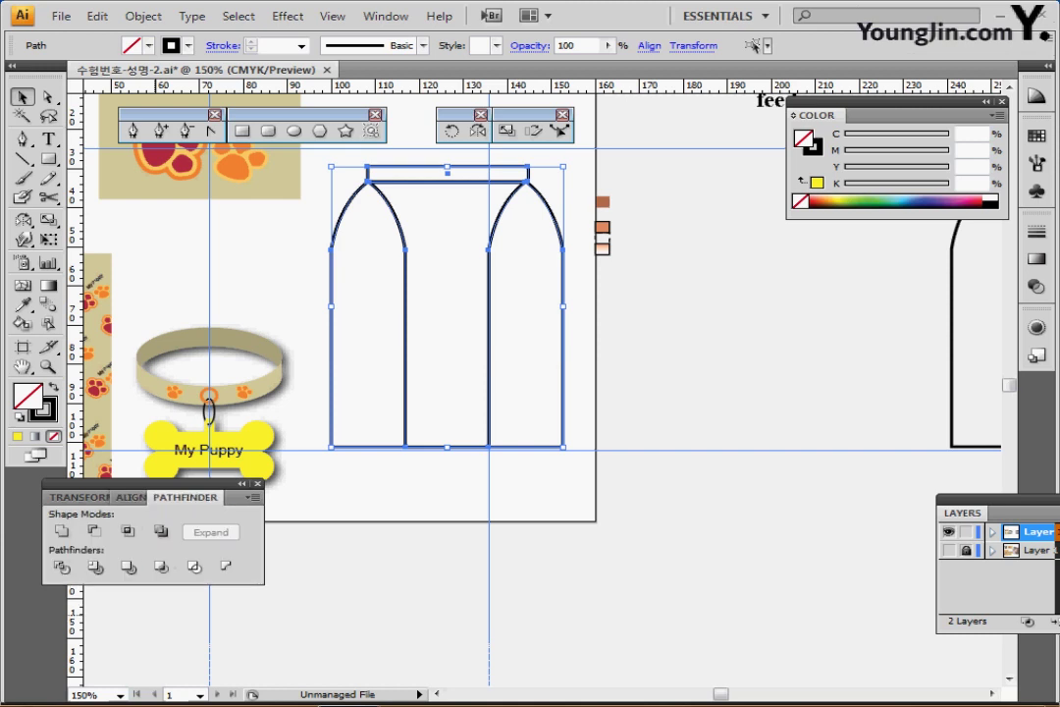
left_click(62, 566)
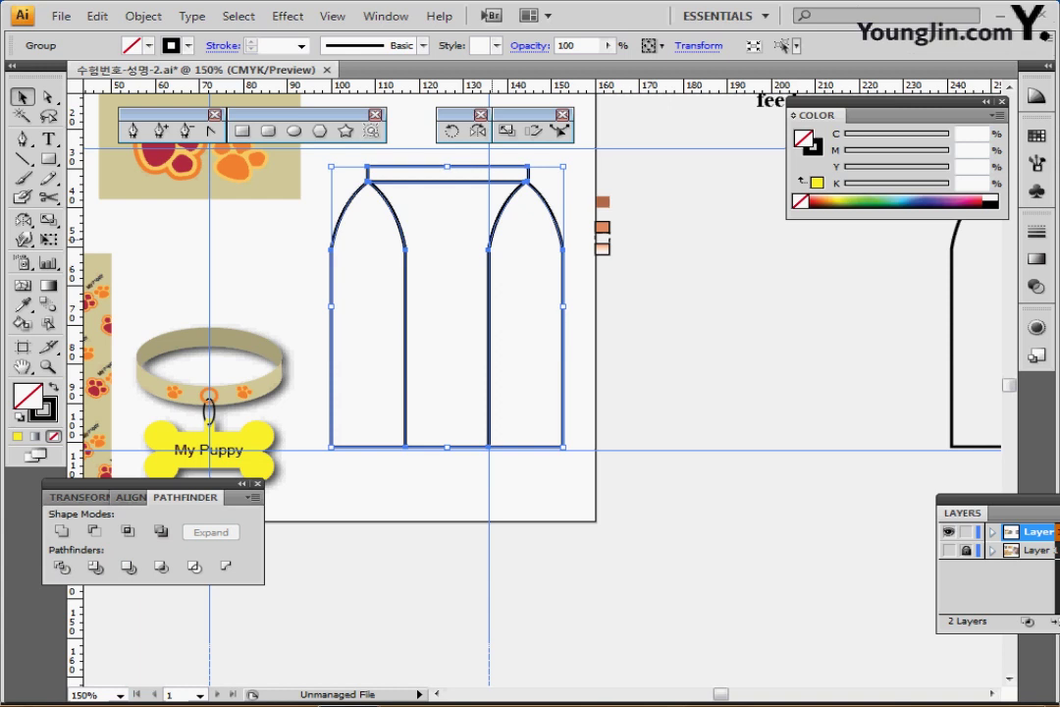
- Isolate the divided group and unite the left arched piece with the middle piece into one front panel
double_click(490, 238)
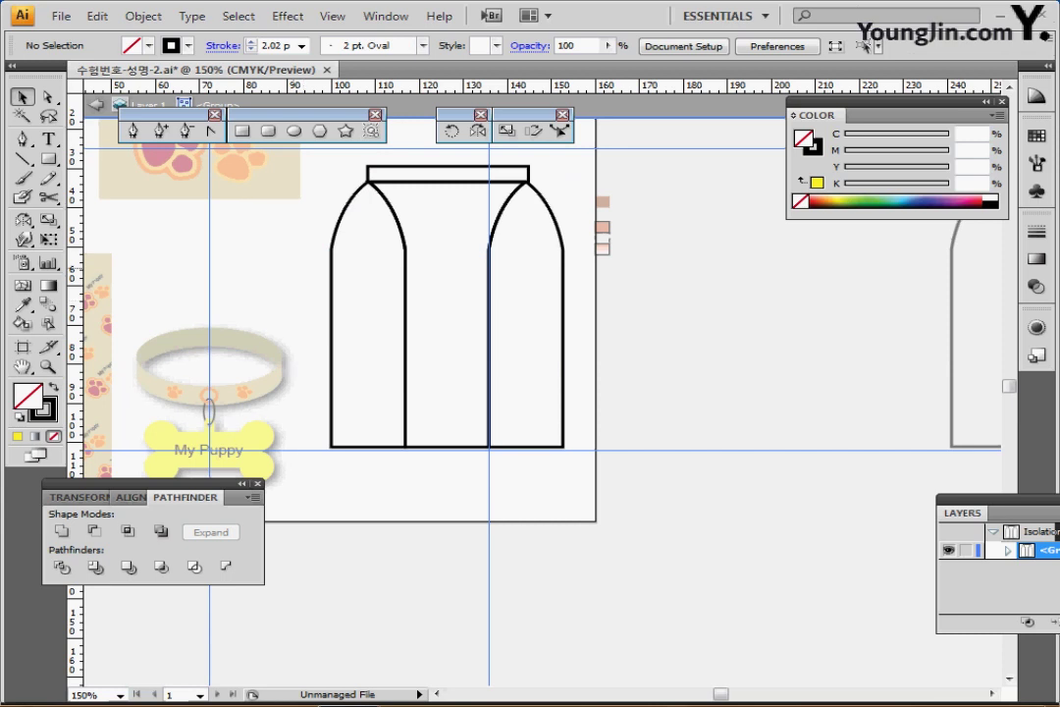
left_click_drag(292, 248, 444, 358)
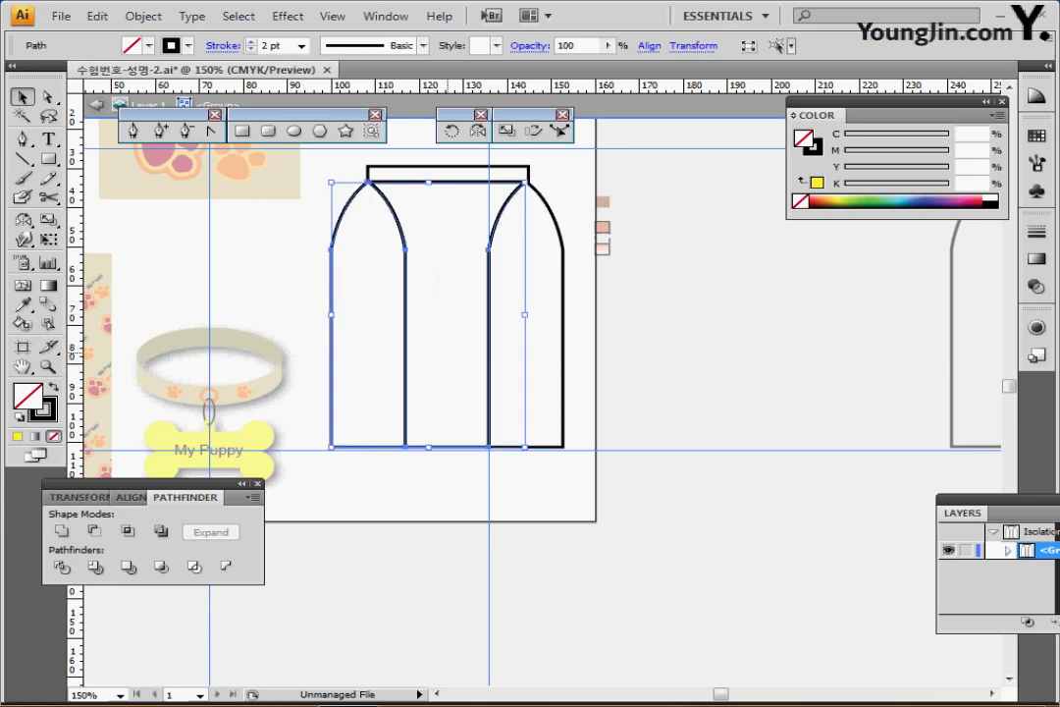
left_click_drag(296, 252, 420, 338)
left_click(62, 531)
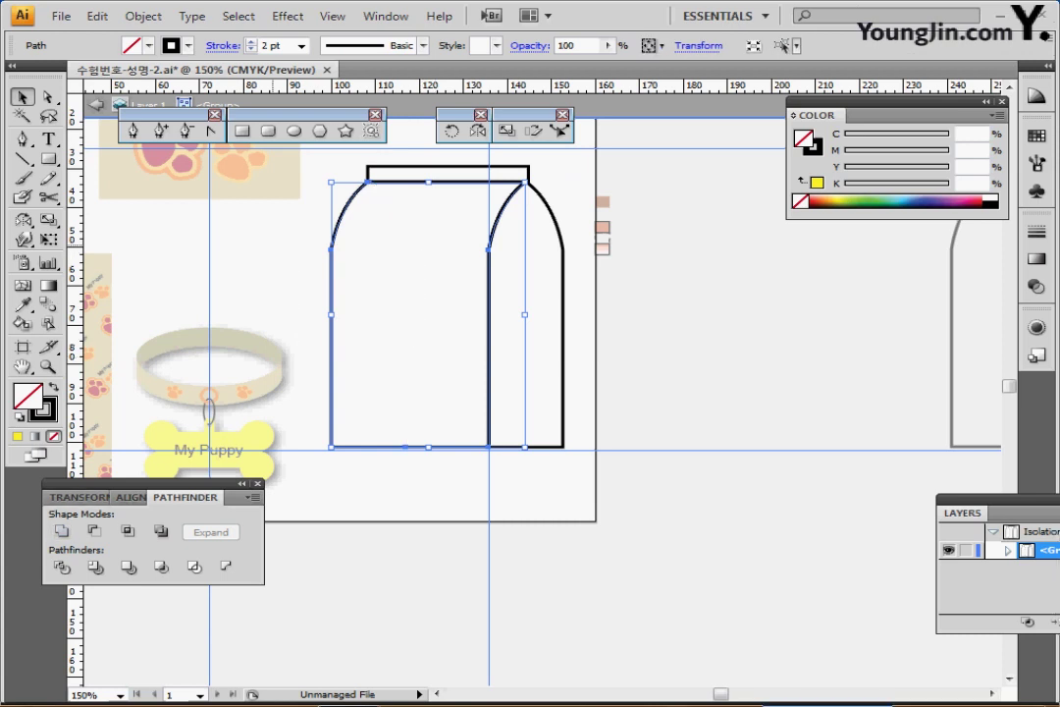
double_click(271, 221)
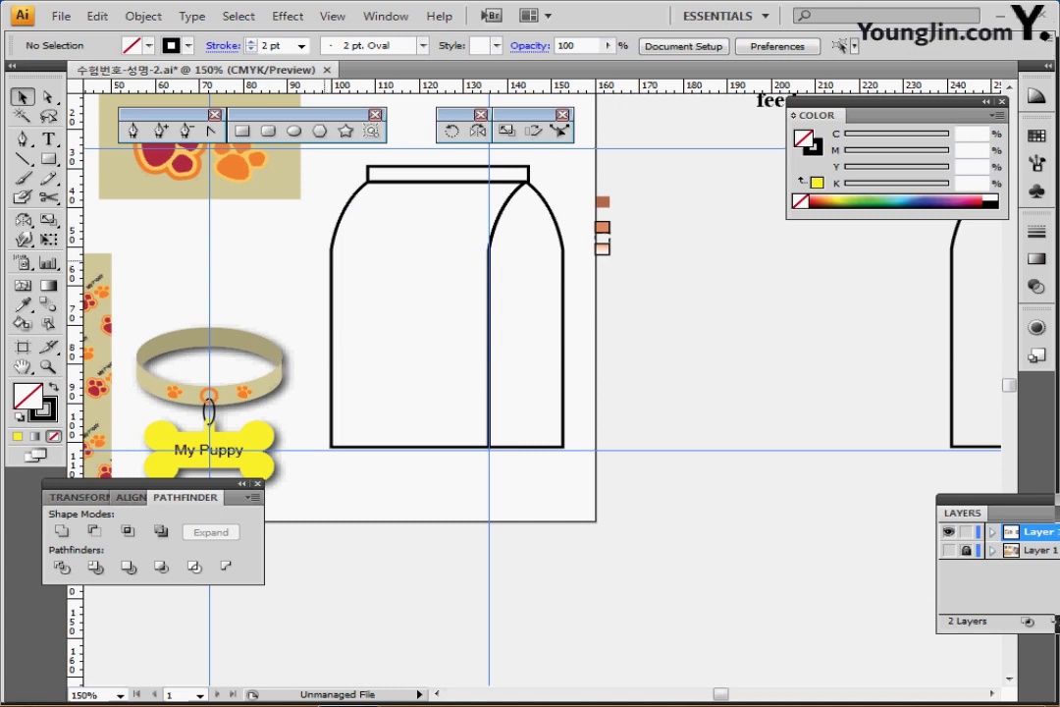
- Shear the whole bag group by 13° along the vertical axis
left_click_drag(331, 161, 478, 382)
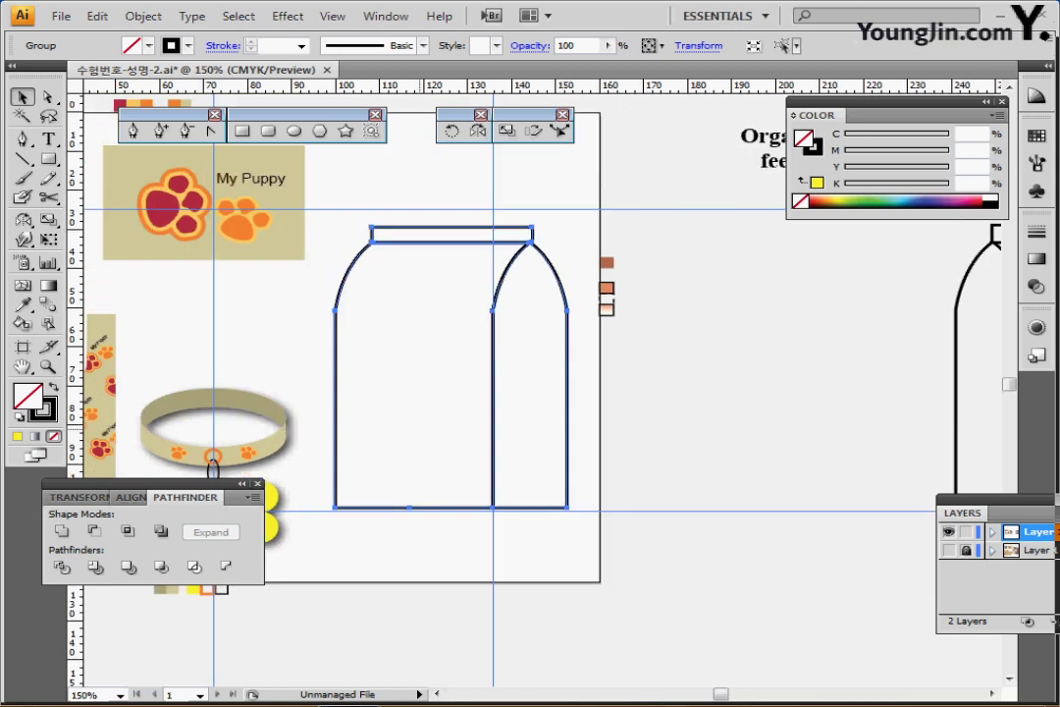
key("ctrl+equal")
left_click_drag(484, 455, 460, 434)
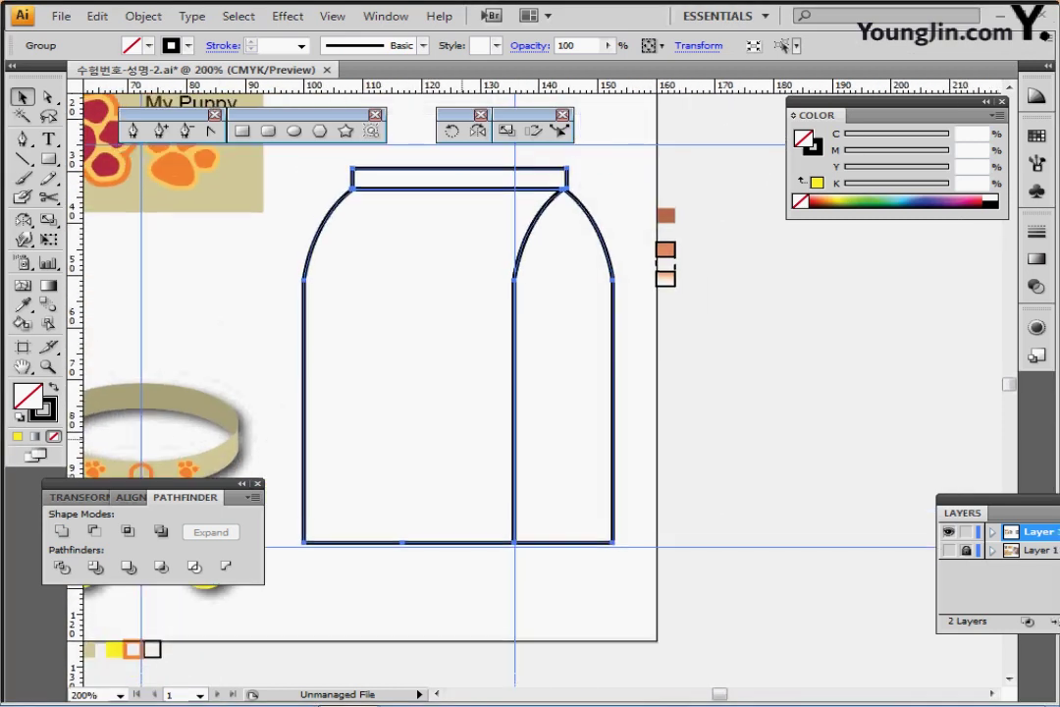
left_click(303, 148)
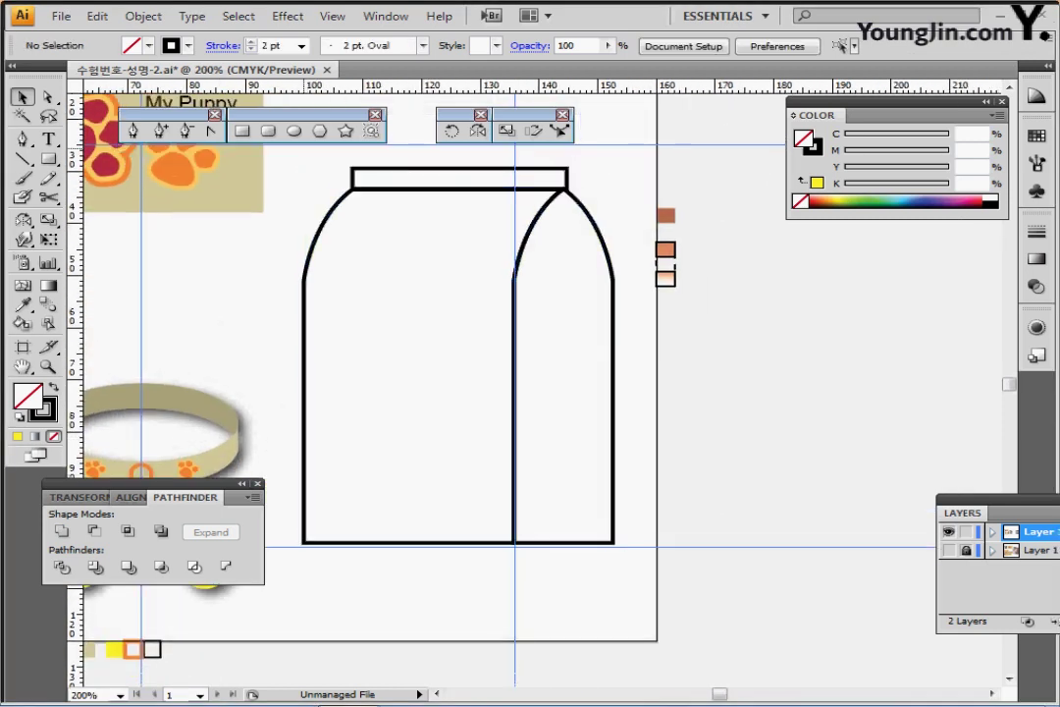
left_click_drag(303, 148, 525, 297)
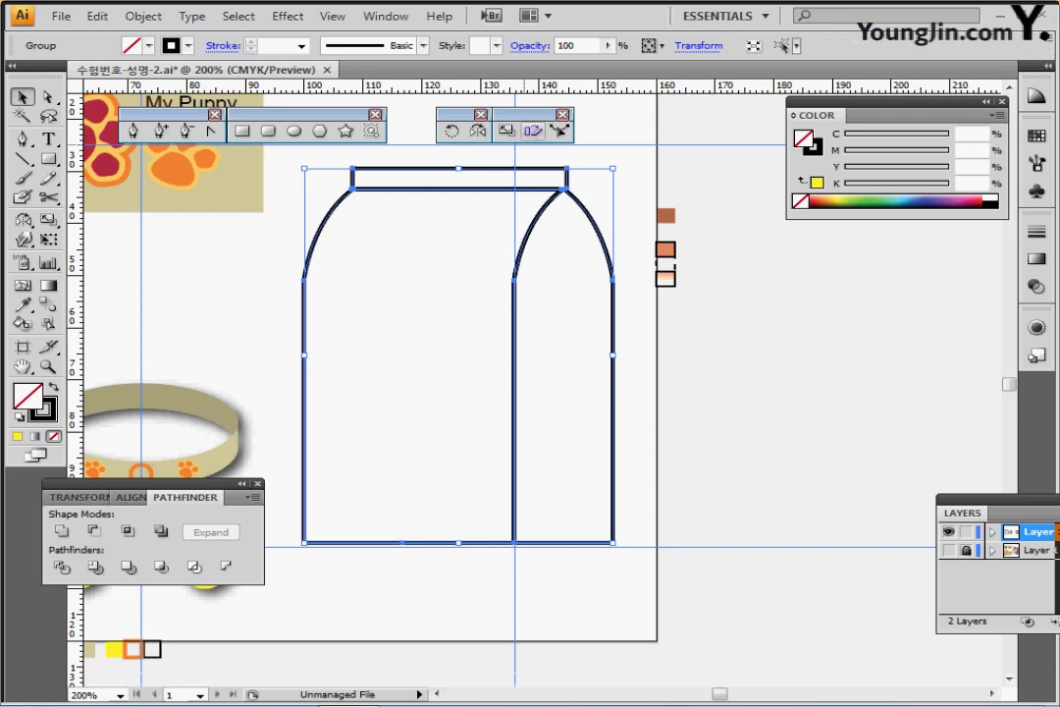
double_click(532, 131)
left_click_drag(510, 251, 738, 299)
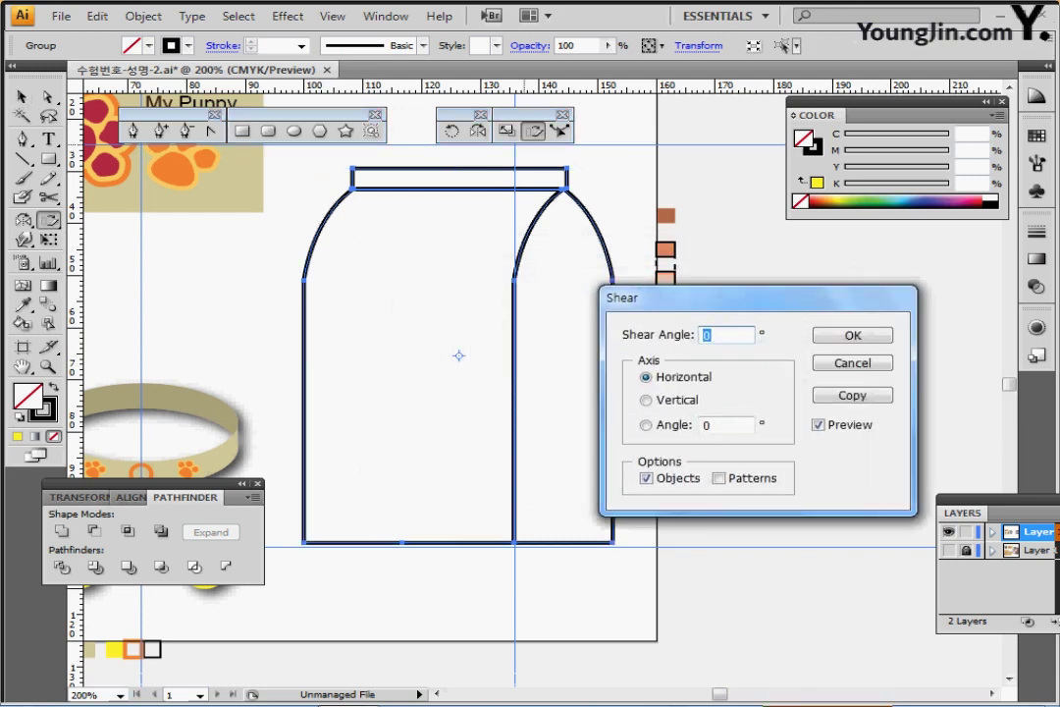
type("13")
left_click(647, 400)
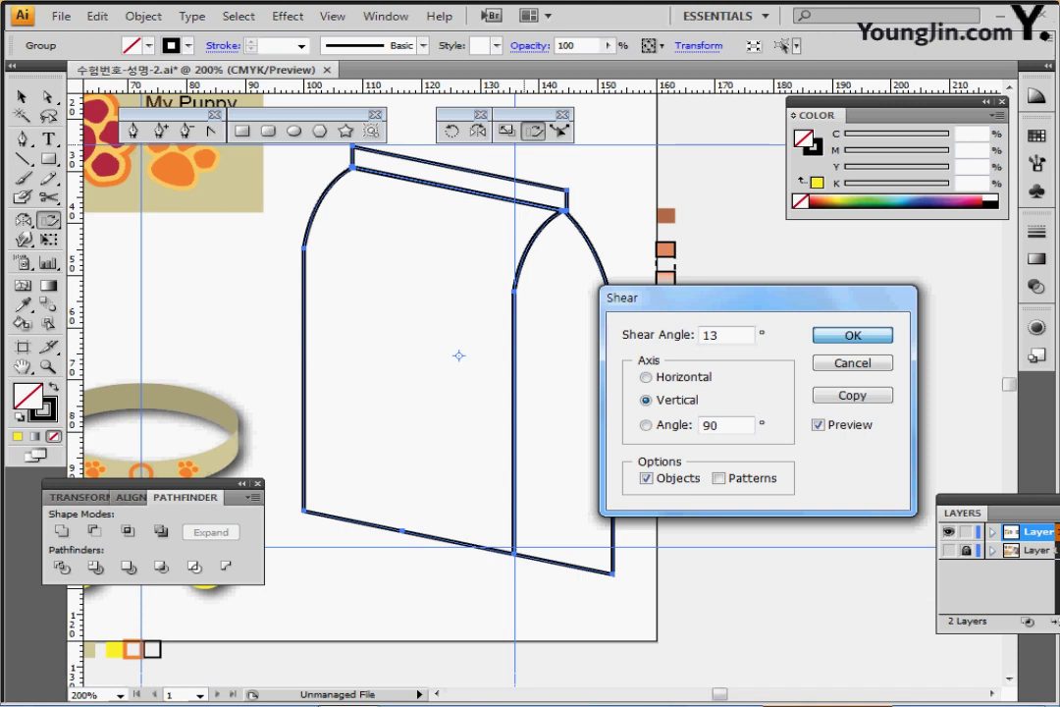
key("Return")
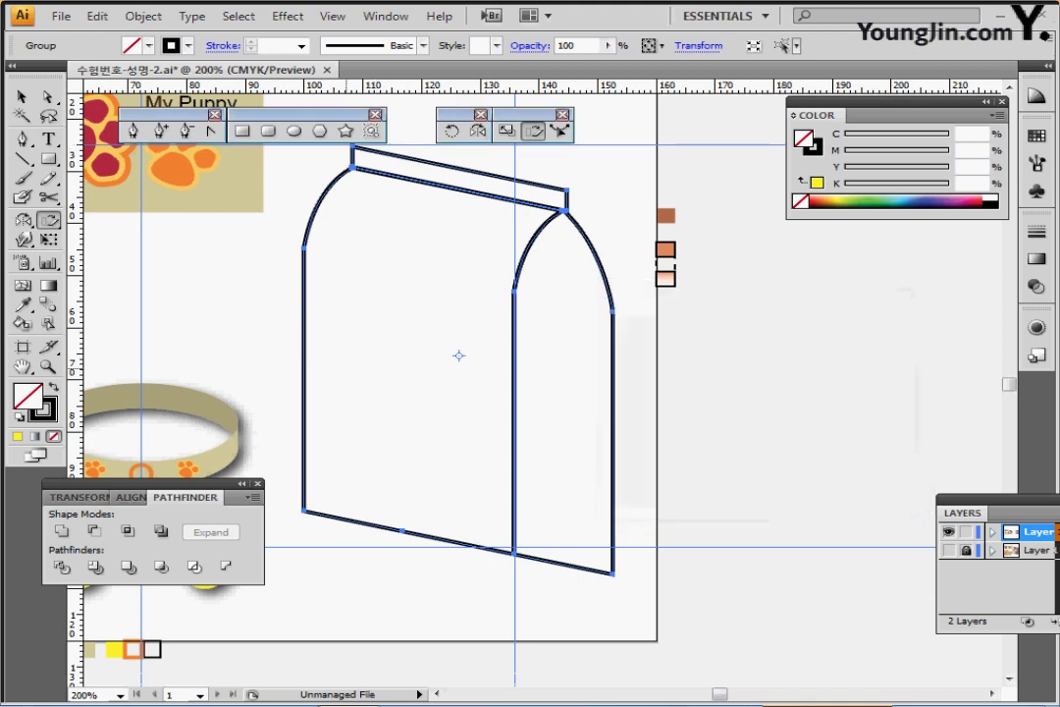
- Move the side panel's outer lower corner point straight up about 11 mm so its base slants upward
left_click(47, 96)
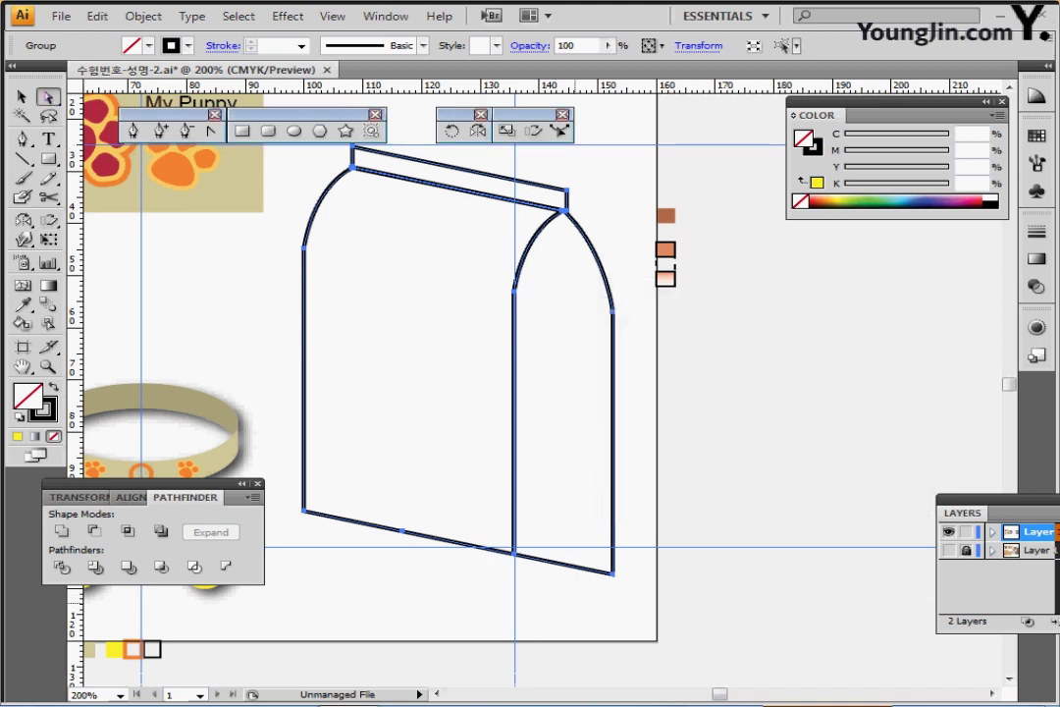
left_click(582, 497)
left_click_drag(584, 507, 679, 624)
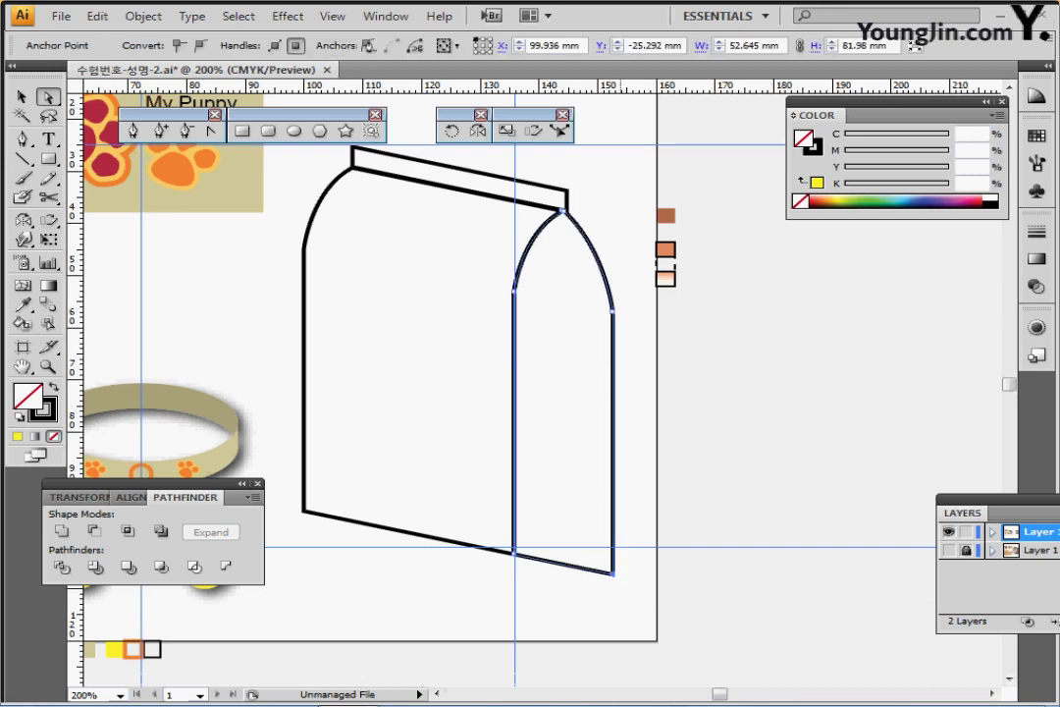
left_click_drag(614, 574, 612, 517)
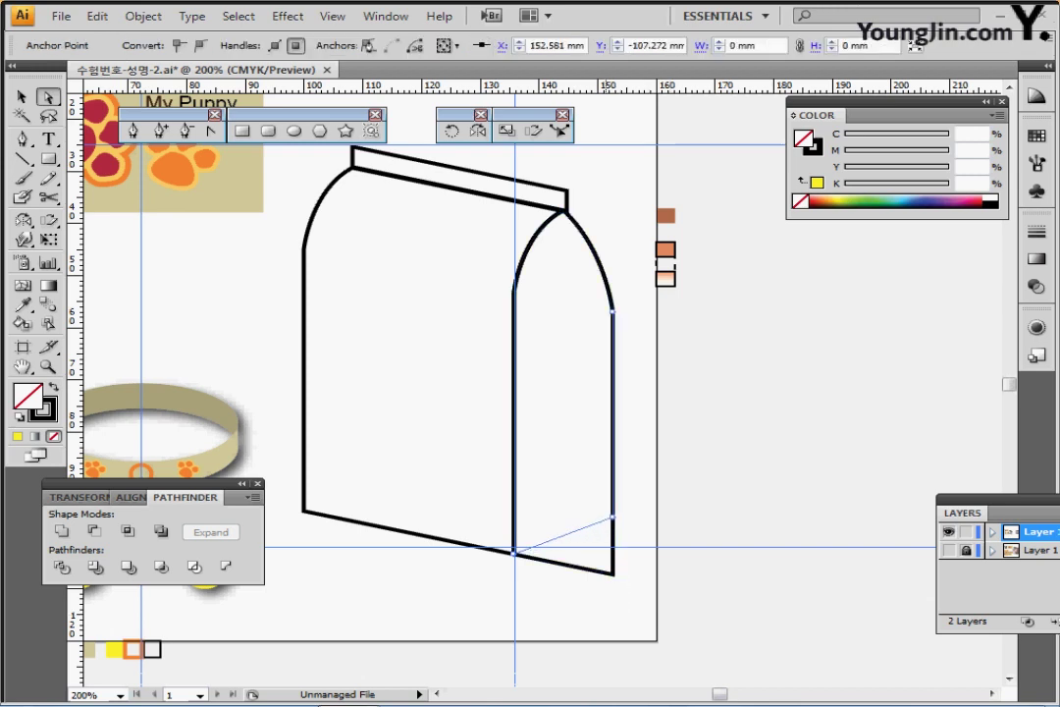
left_click_drag(612, 518, 613, 517)
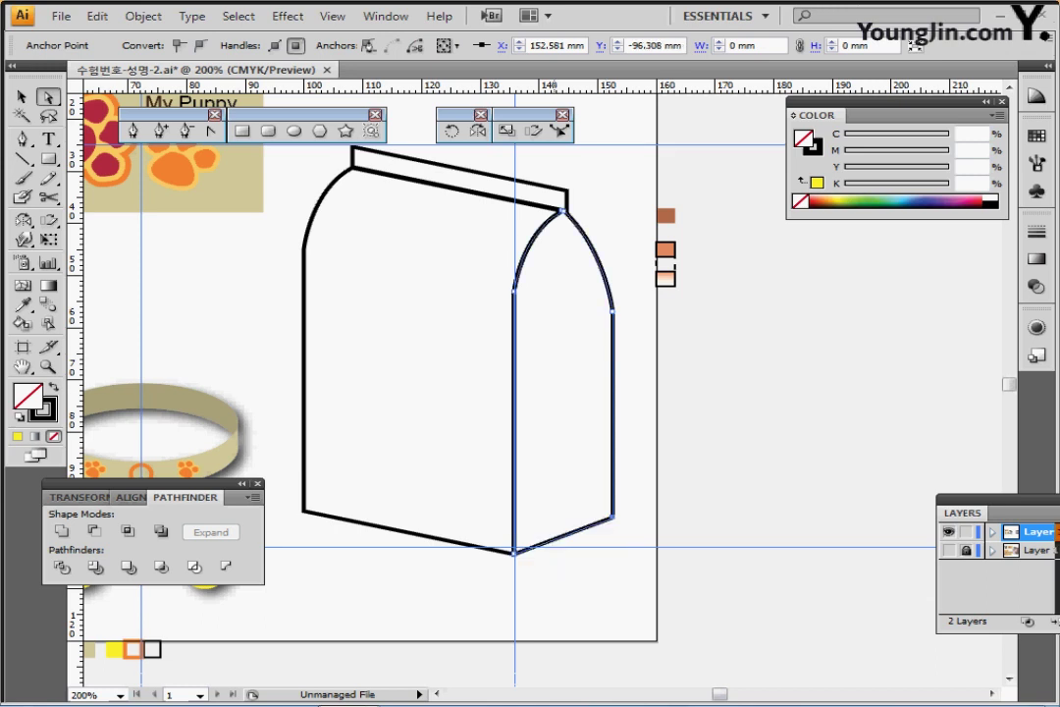
- Move the anchor points at the strip's right end and the side panel's peak about 5 mm up and 1 mm left
left_click_drag(521, 154, 555, 187)
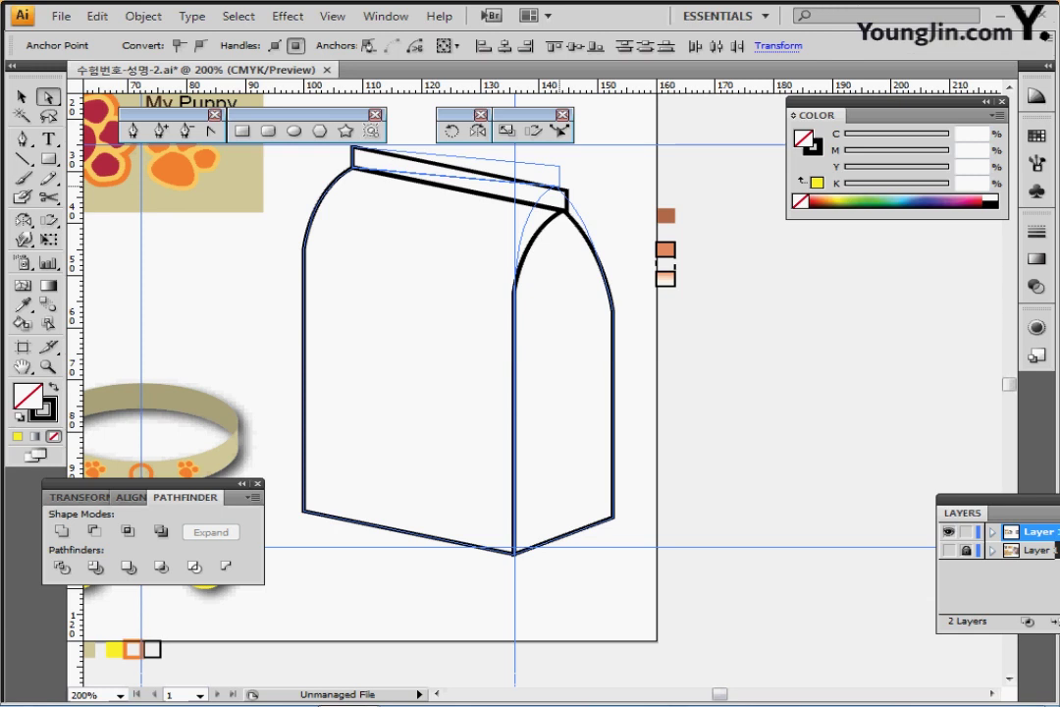
left_click_drag(560, 186, 560, 184)
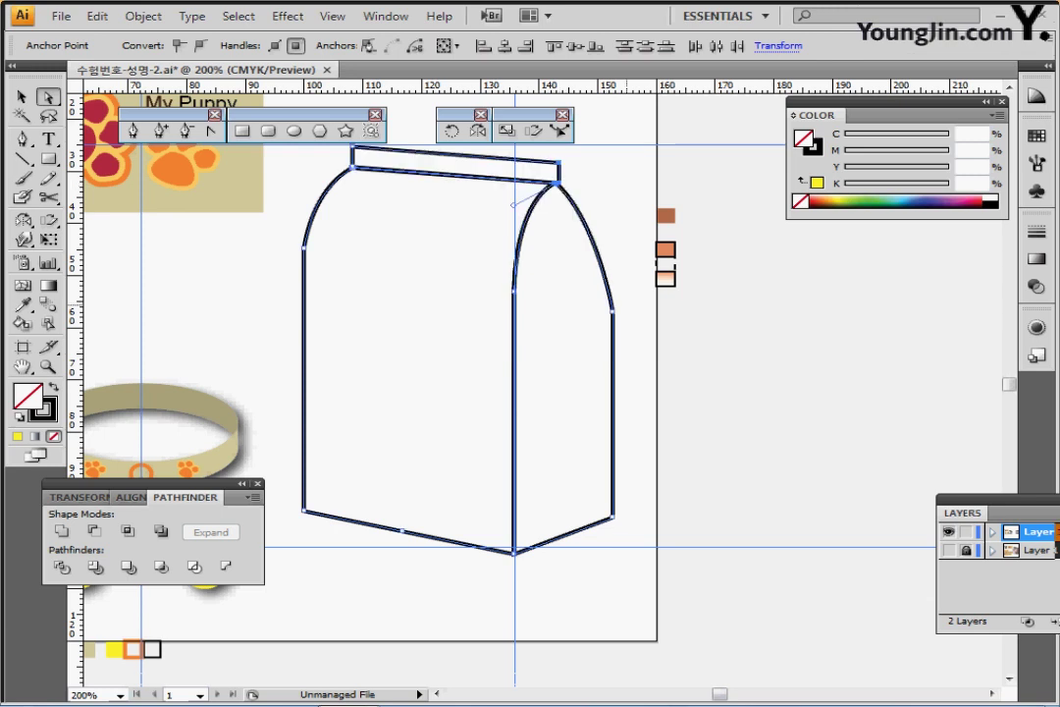
- Reshape the side panel's outer arch into a rounder curve by adjusting its handle and raising the shoulder point about 3 mm
left_click(613, 312)
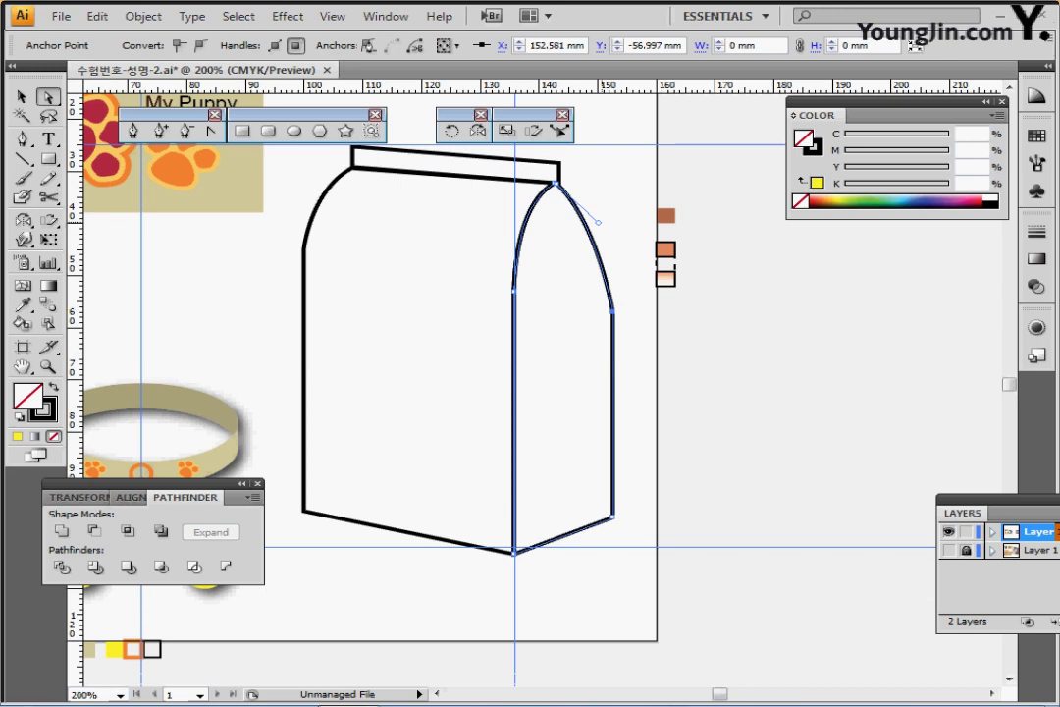
left_click_drag(598, 223, 604, 201)
mouse_move(607, 289)
left_mouse_down()
mouse_move(627, 324)
mouse_move(613, 293)
left_mouse_up()
left_click(636, 259)
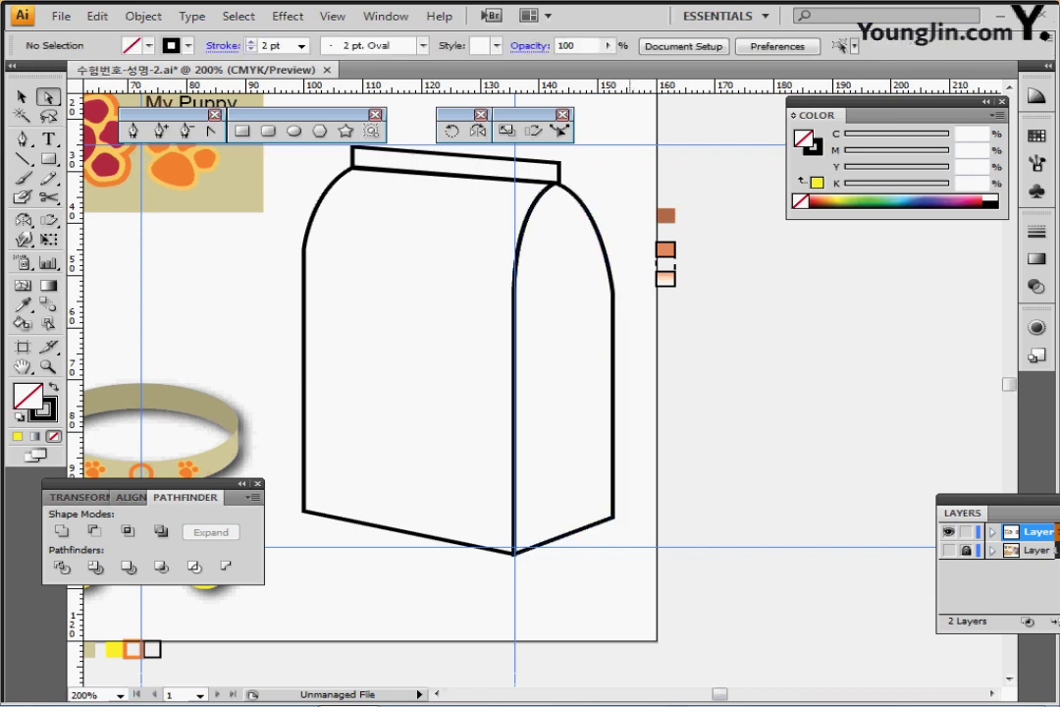
- Nudge the whole bag group slightly upward and save the document
left_click(22, 96)
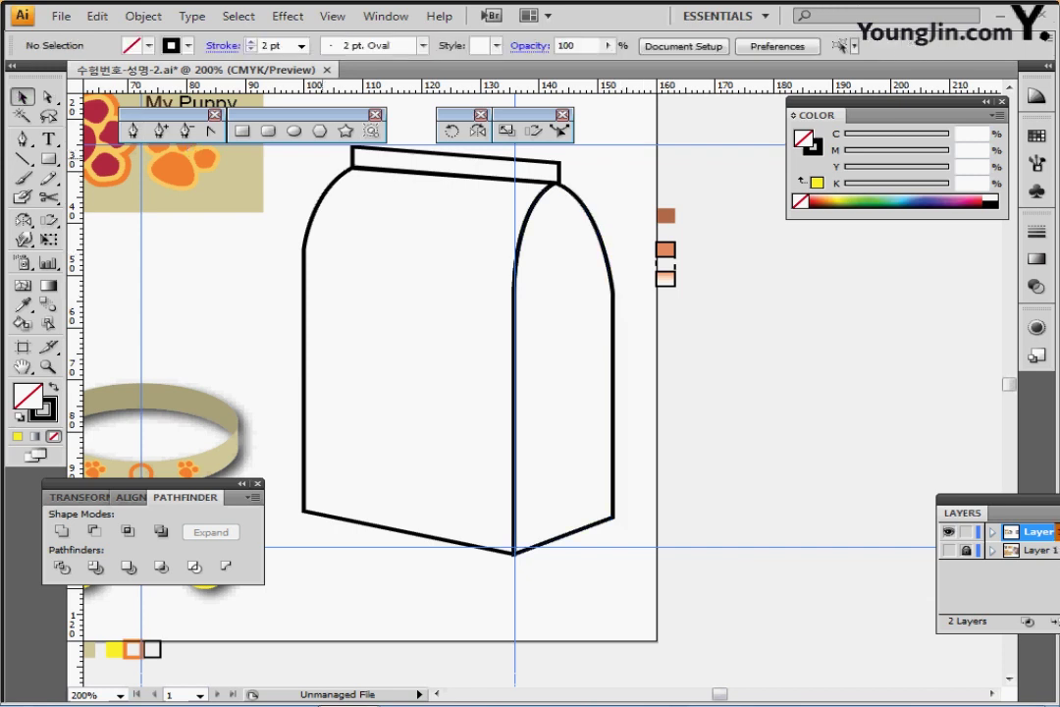
left_click_drag(316, 152, 613, 413)
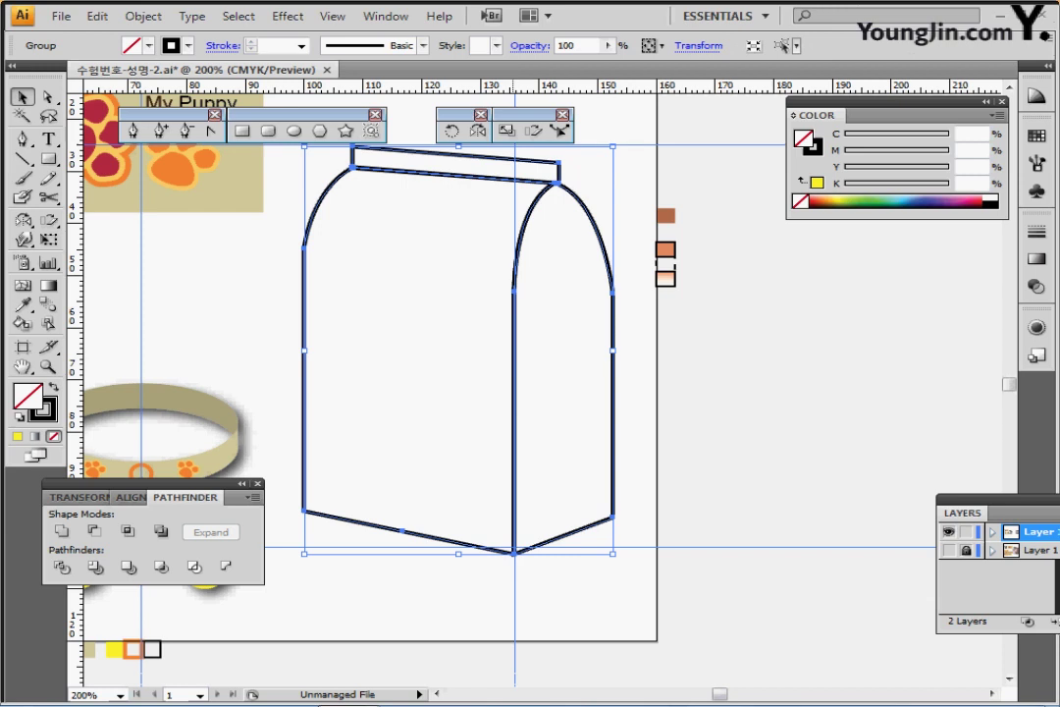
key("Up")
scroll(462, 373, "up", 2)
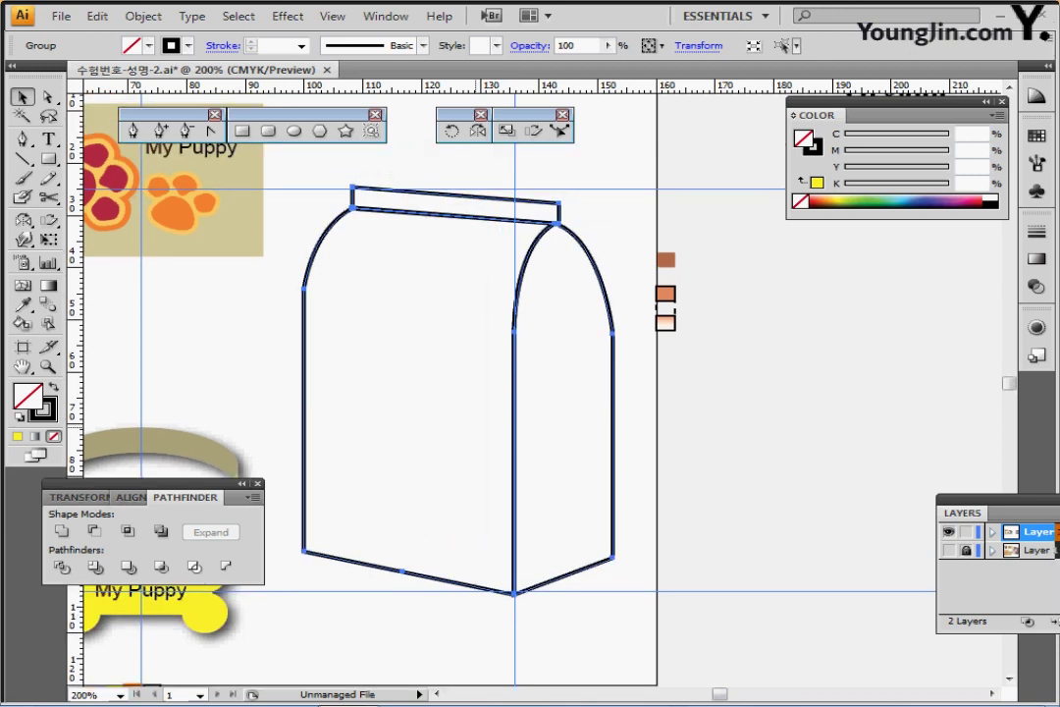
key("ctrl+s")
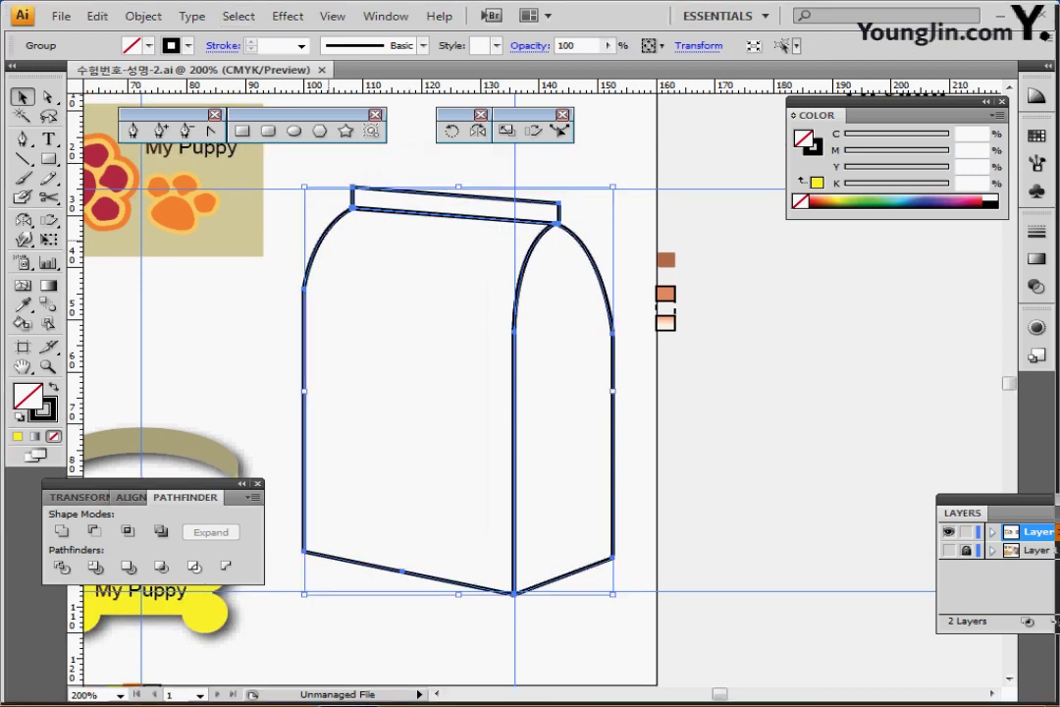
key("ctrl+shift+a")
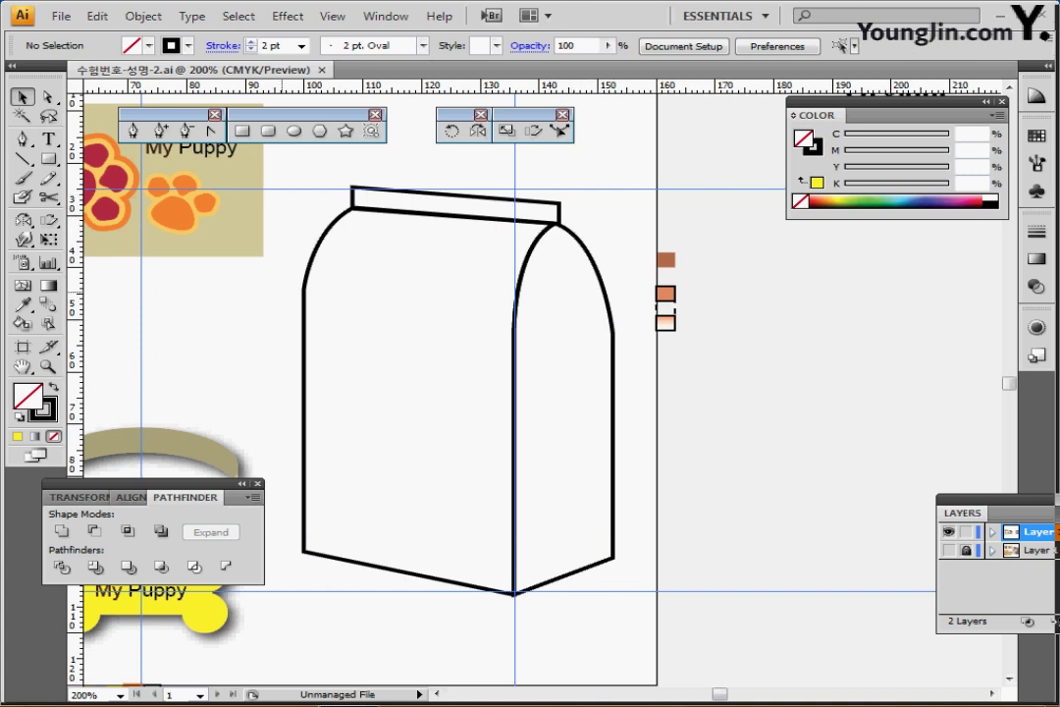
- Draw a tall rectangle about 15 × 80 mm over the bag's front corner, with its outer edge at the side panel's peak
key("m")
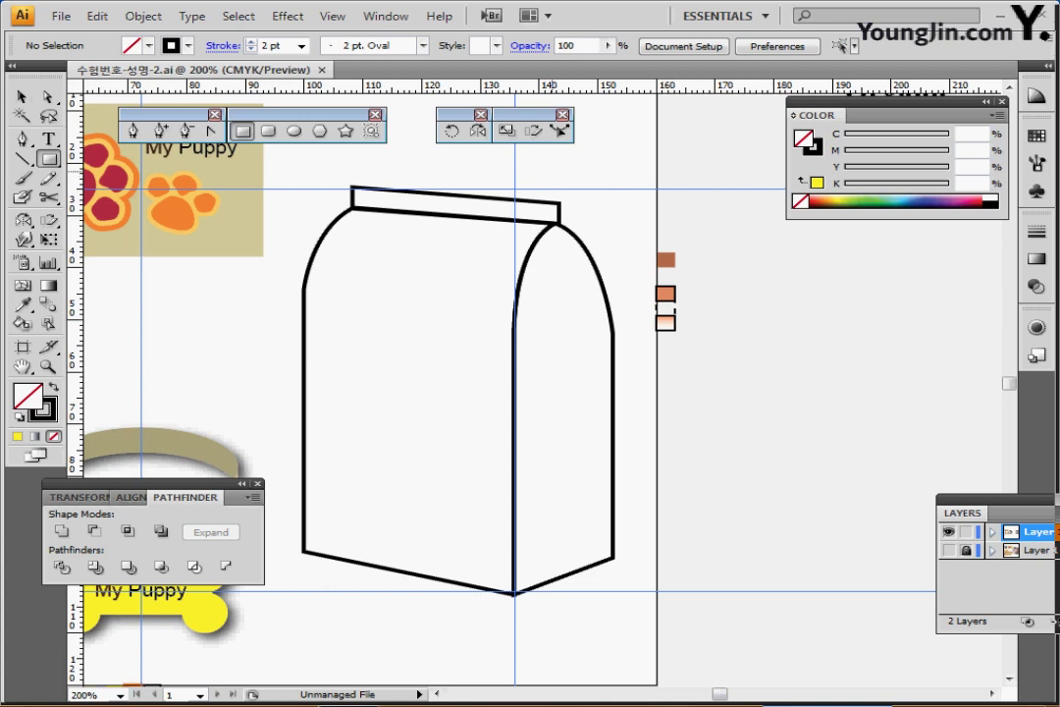
left_click_drag(557, 161, 470, 628)
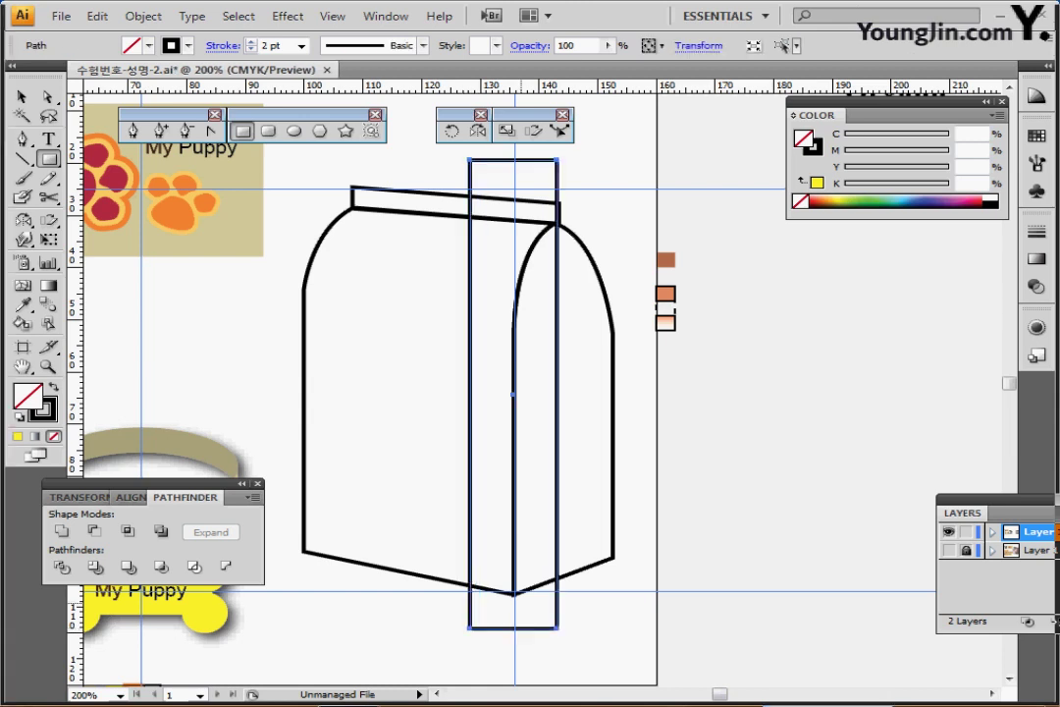
key("v")
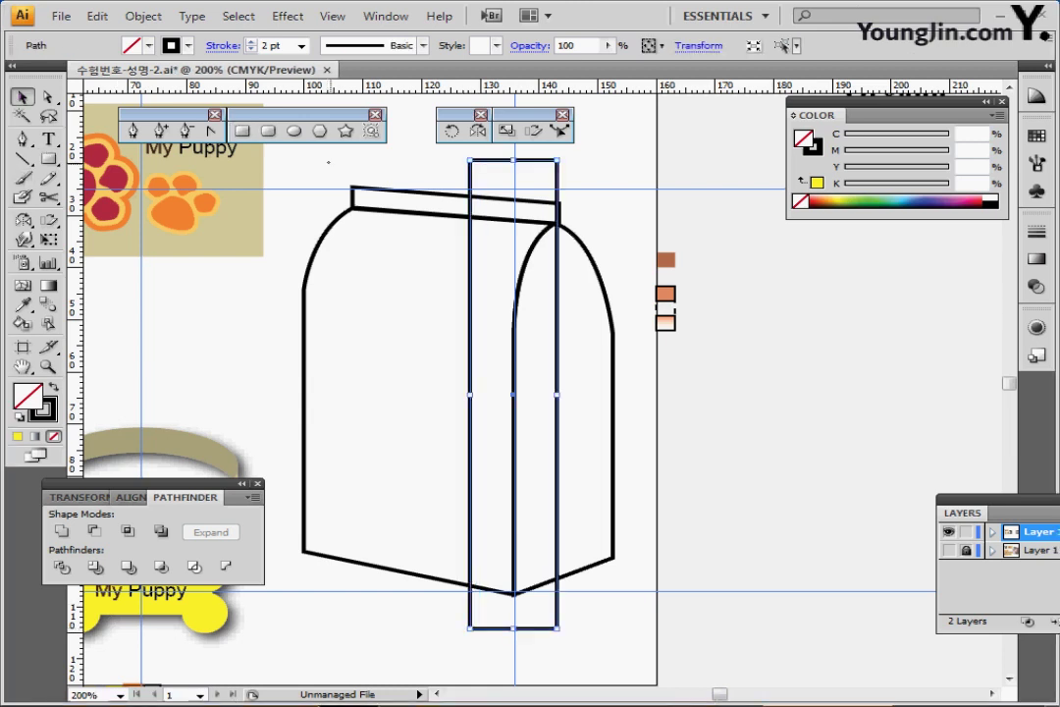
- Ungroup the bag outline into separate front, side and top strip paths
left_click_drag(330, 163, 378, 230)
right_click(374, 211)
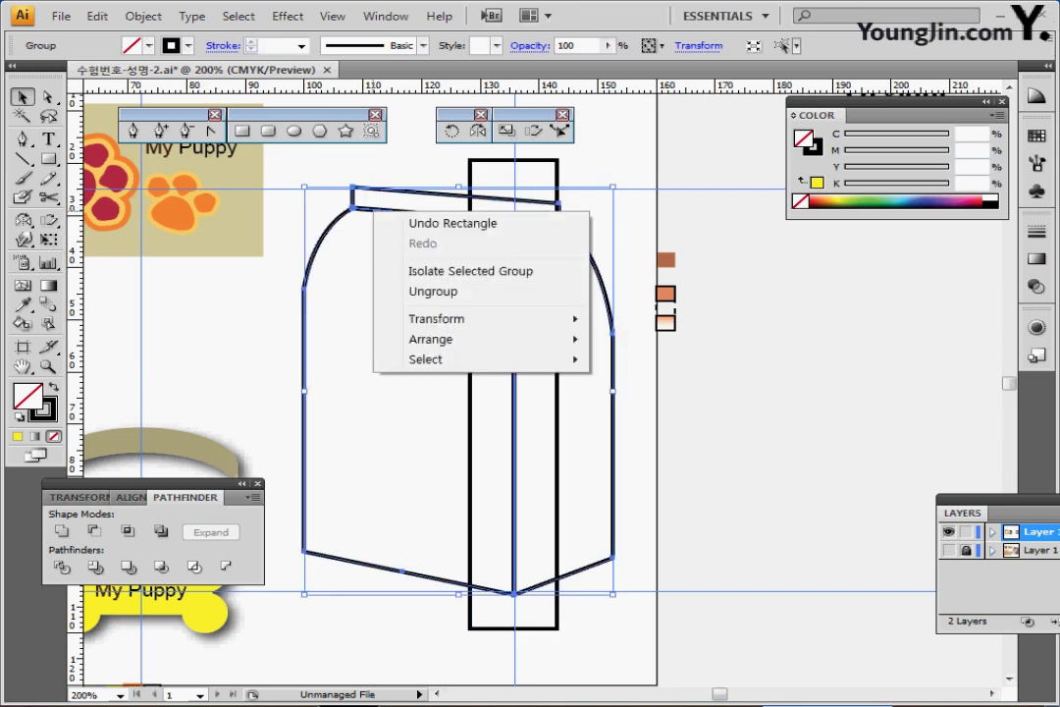
left_click(433, 291)
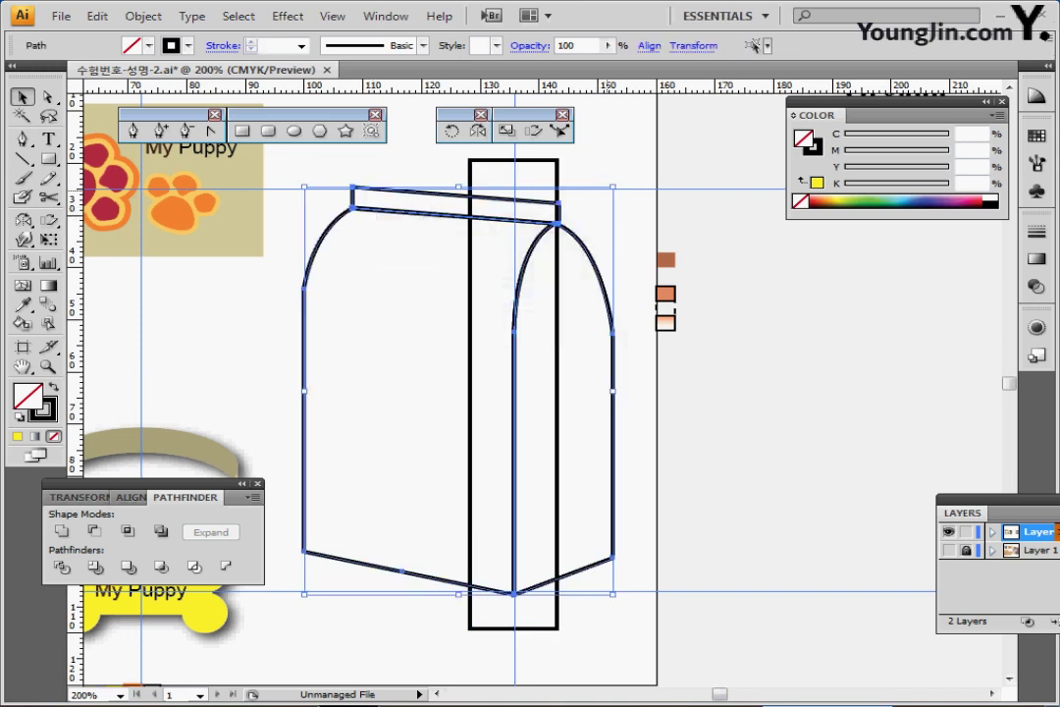
left_click(889, 447)
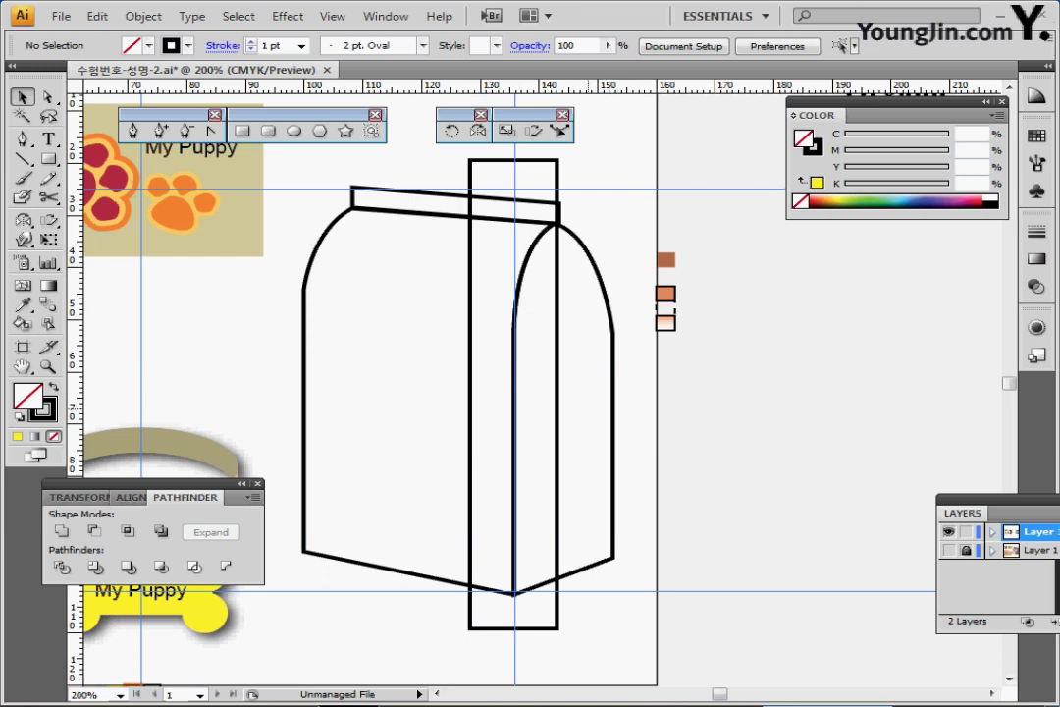
- Fill the tall rectangle with yellow, C 0, M 0, Y 90, K 0
left_click(558, 457)
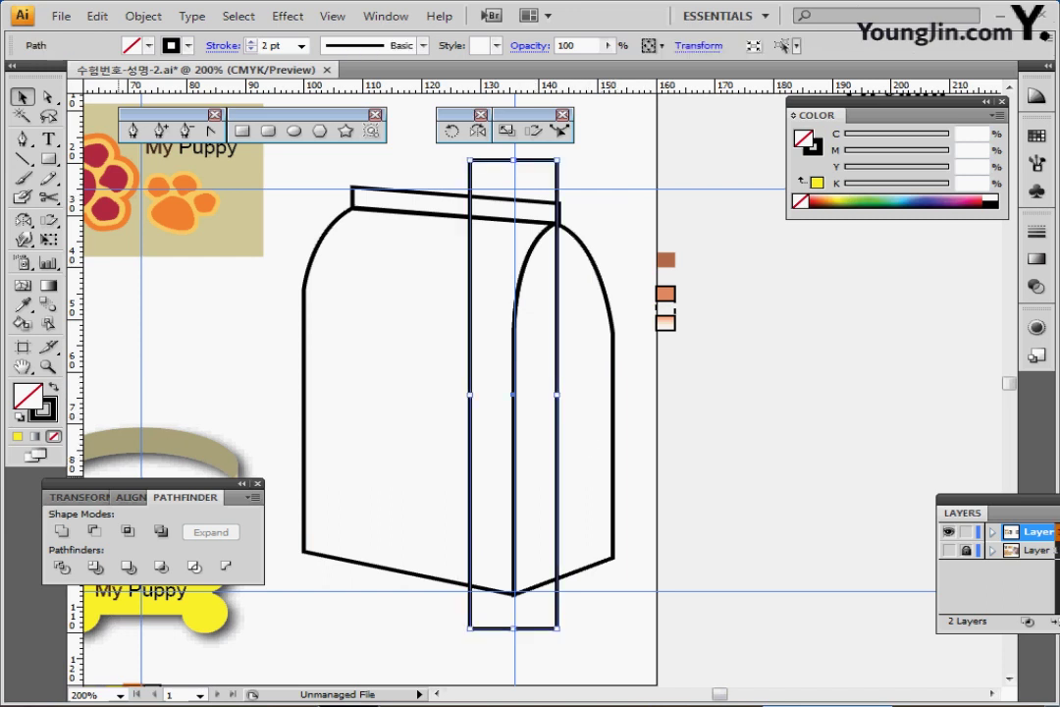
left_click(817, 183)
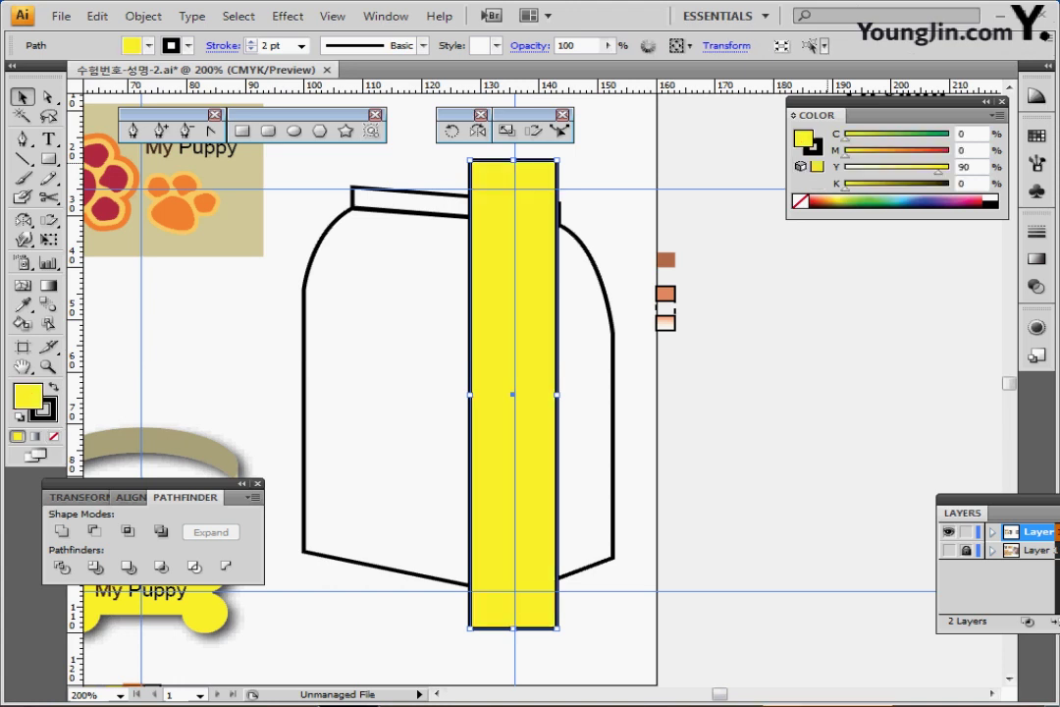
left_click(614, 384, "shift")
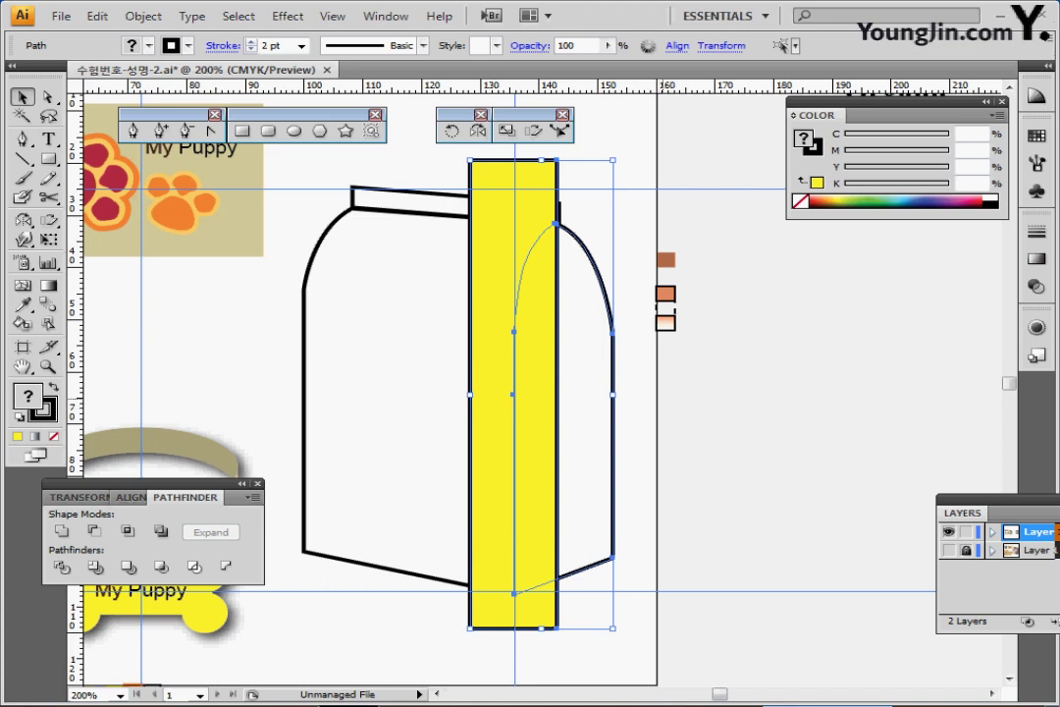
key("ctrl+shift+a")
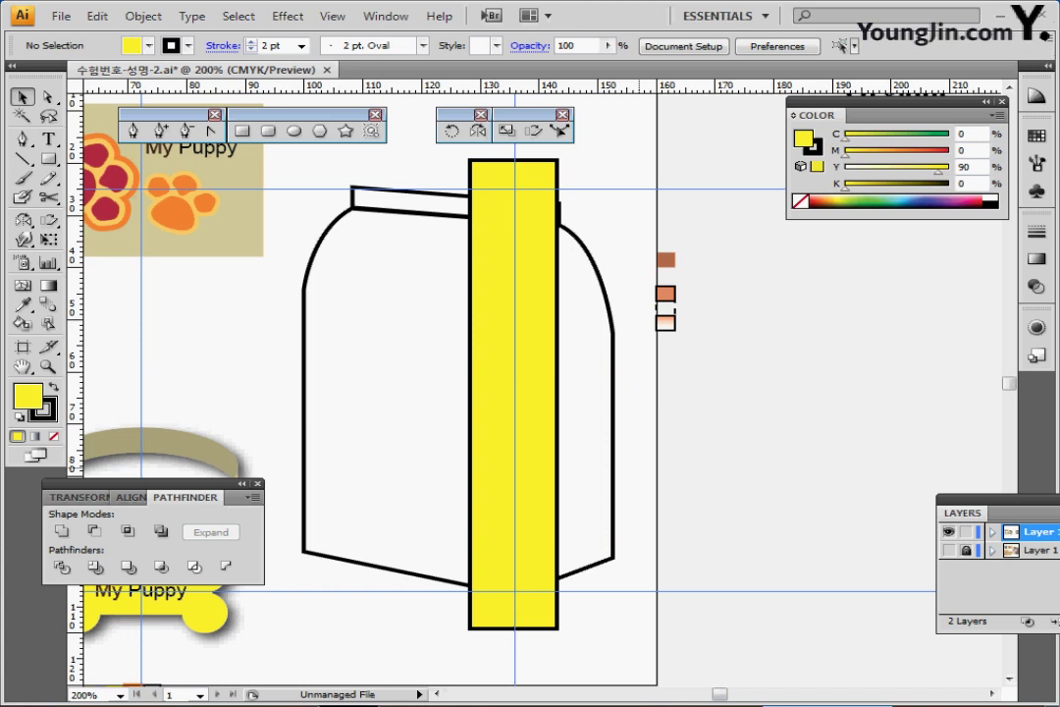
- Intersect an in-place copy of the side panel with the tall rectangle and give the result the brown swatch's fill (C0 M50 Y60 K30), without stroke
left_click(614, 416)
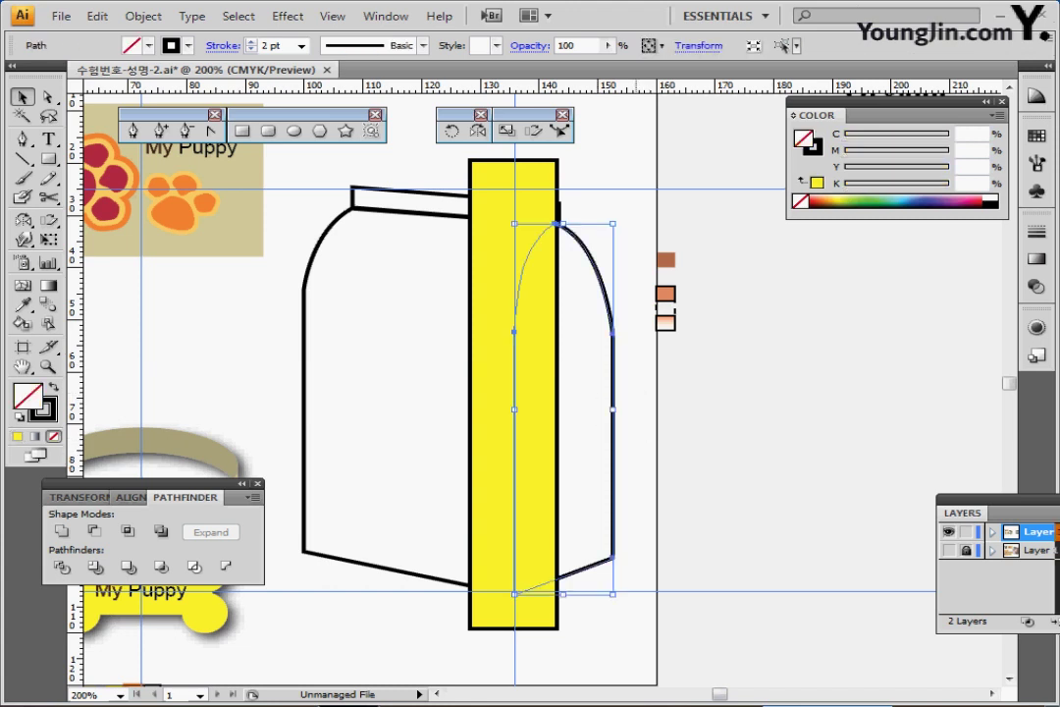
key("ctrl")
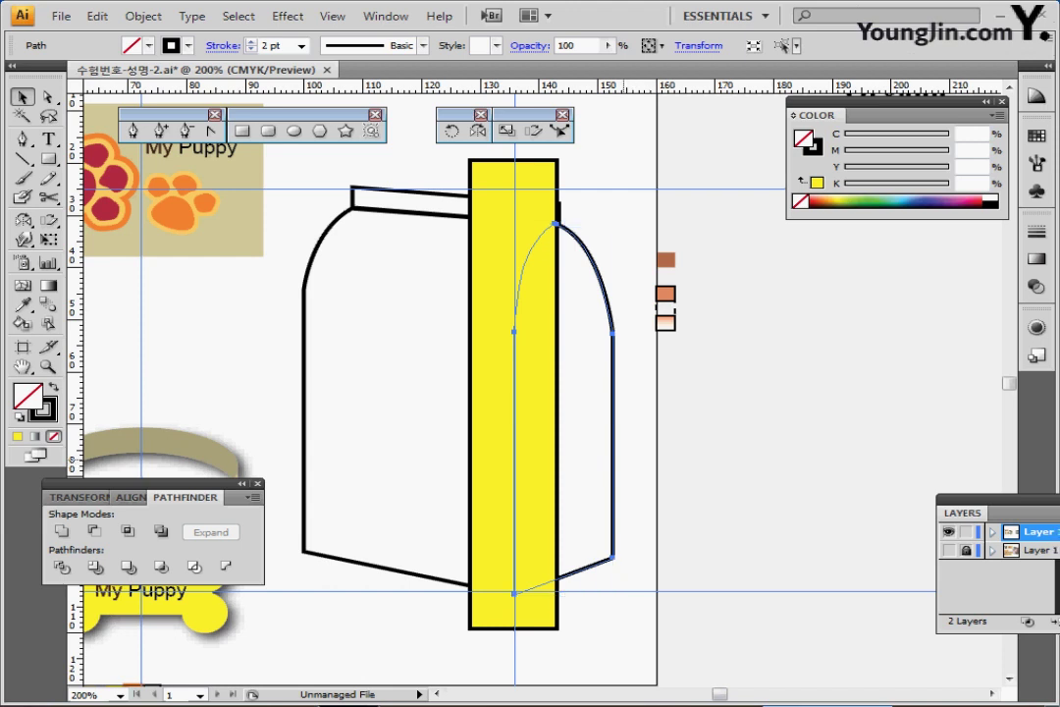
key("v")
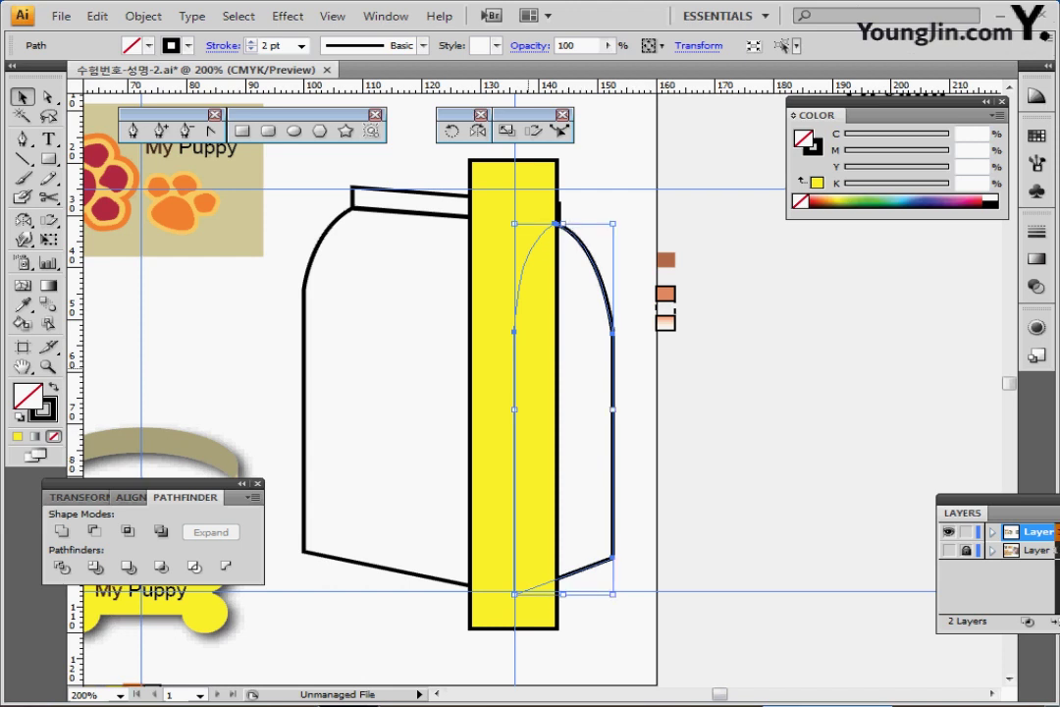
key("a")
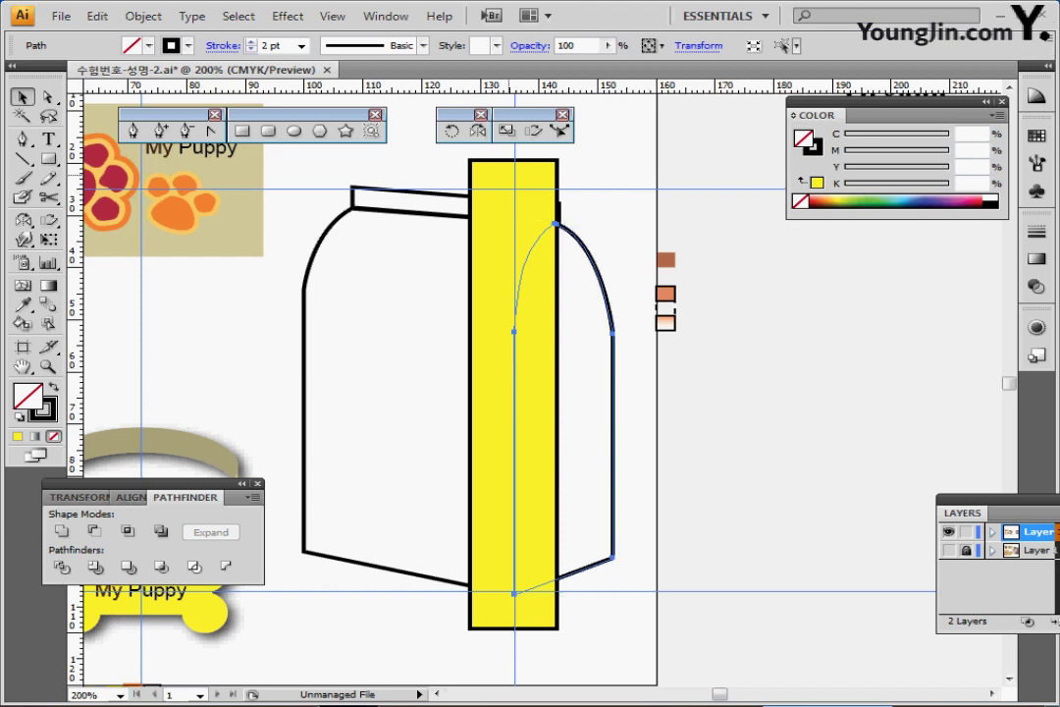
key("v")
left_click(511, 177, "shift")
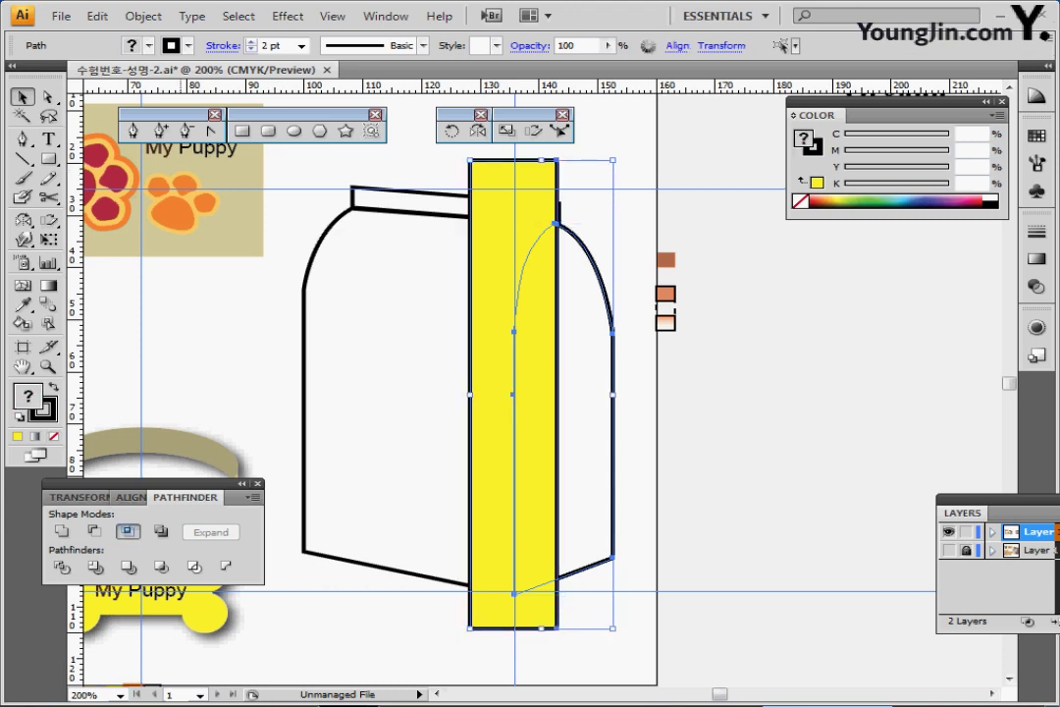
left_click(127, 530)
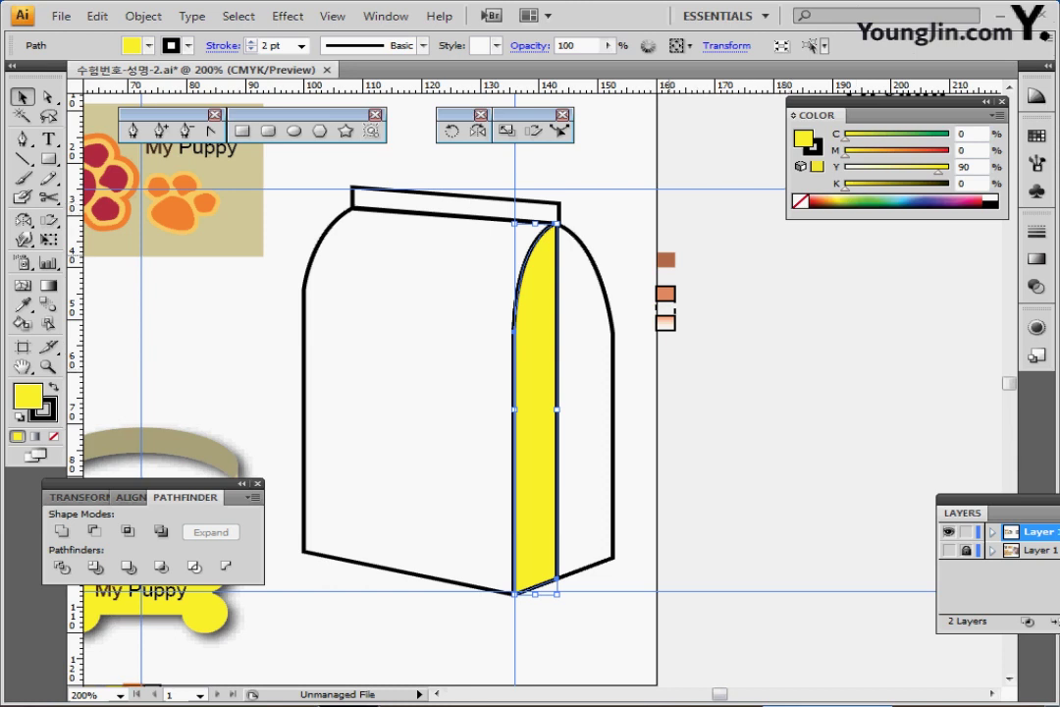
key("i")
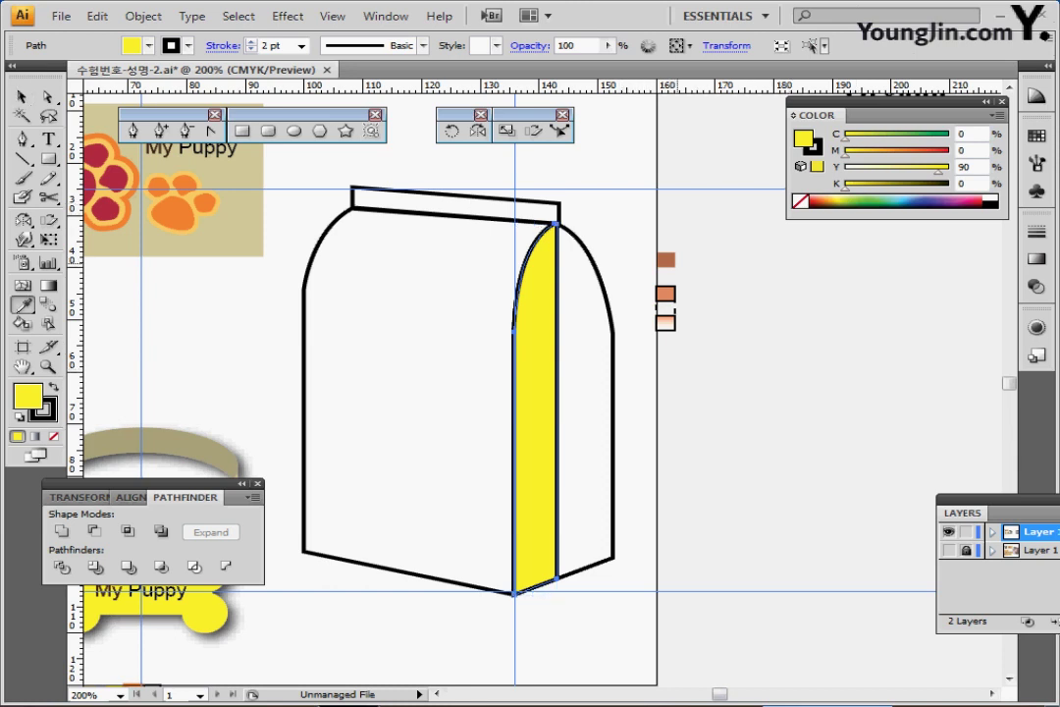
left_click(671, 260)
- Narrow the side panel by moving the anchor points of its outer vertical edge about 1.4 mm inward
left_click(49, 96)
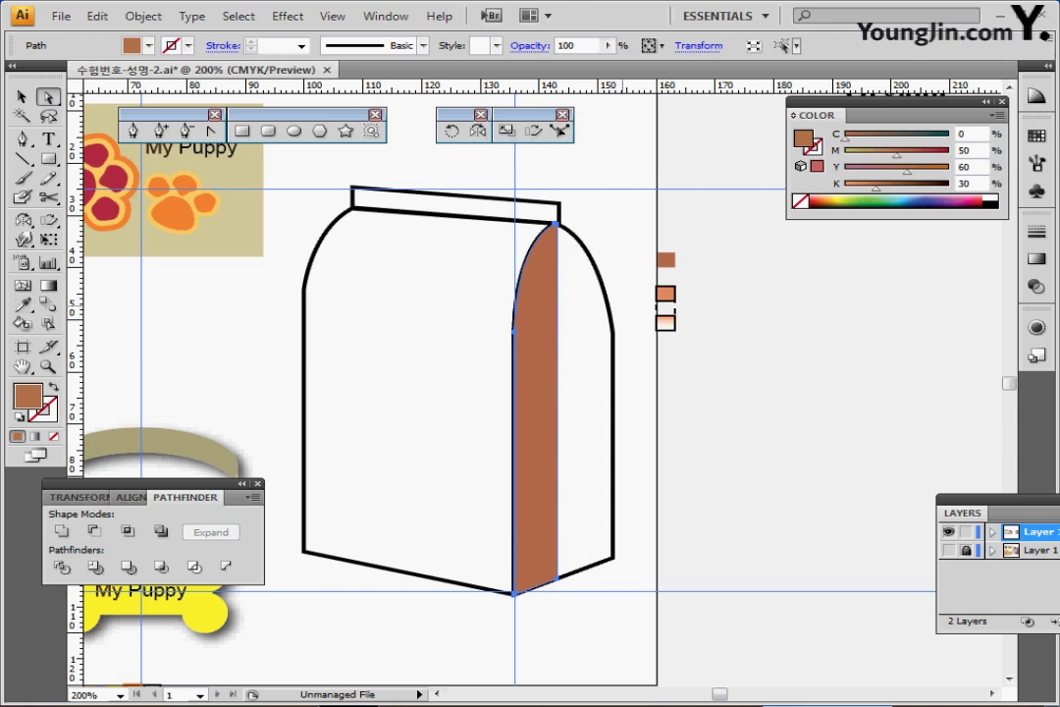
left_click_drag(571, 303, 620, 596)
key("Left")
key("Left")
key("Left")
key("Left")
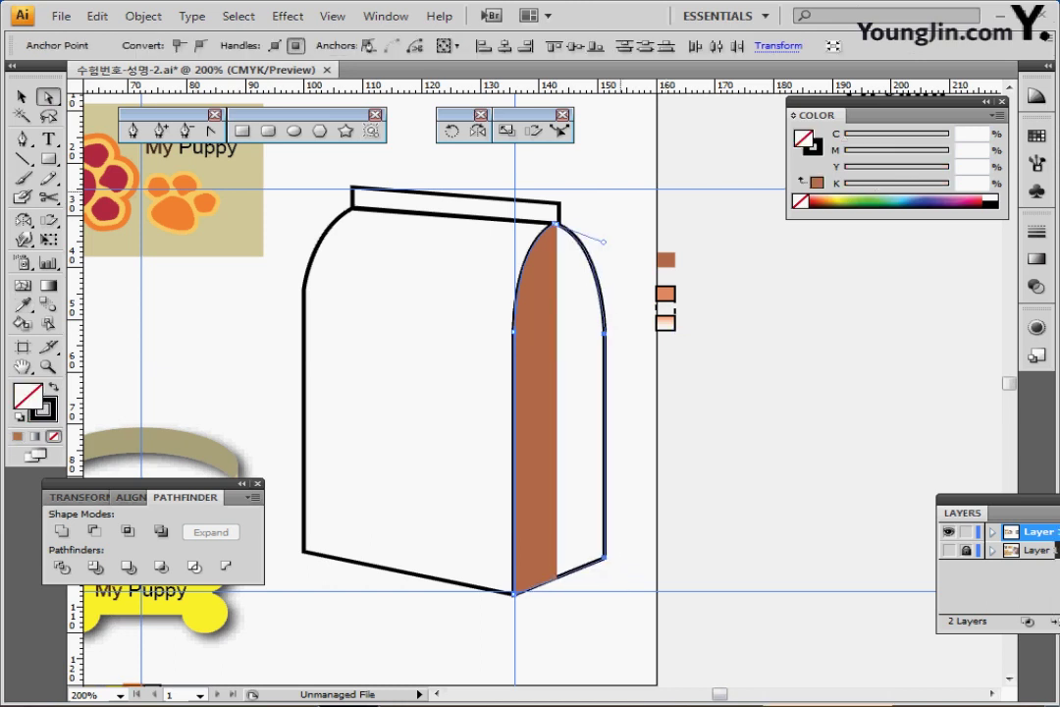
- Apply the orange swatch's C 0, M 50, Y 60, K 10 fill and 1 pt black stroke to the top strip and side panel
left_click_drag(582, 185, 508, 191)
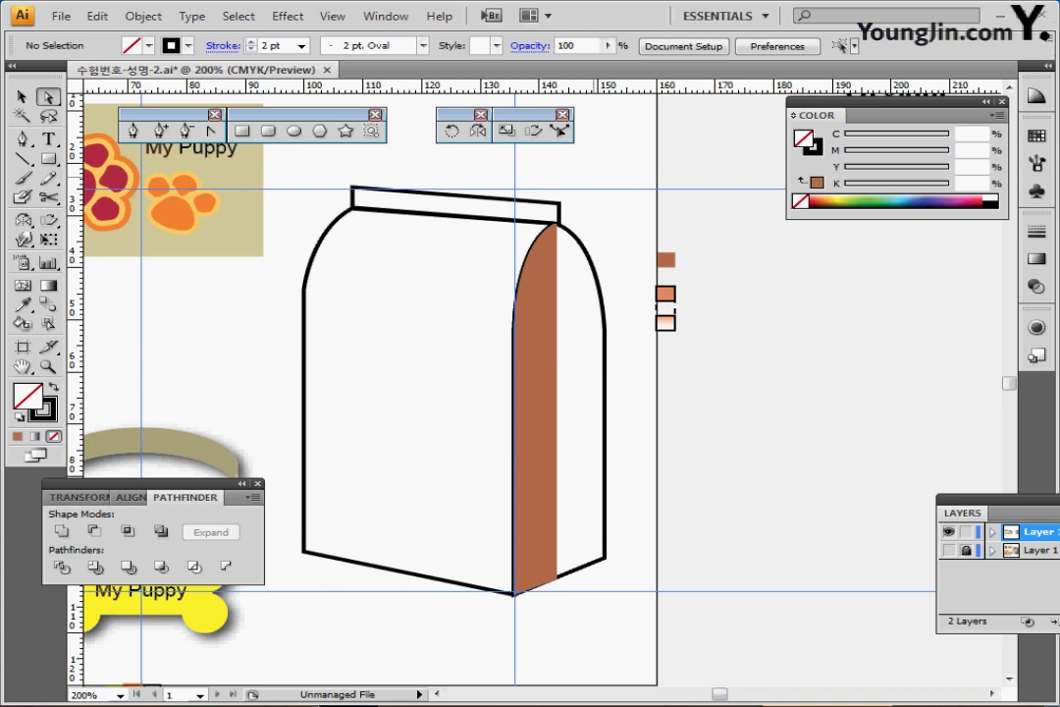
left_click_drag(590, 176, 521, 212)
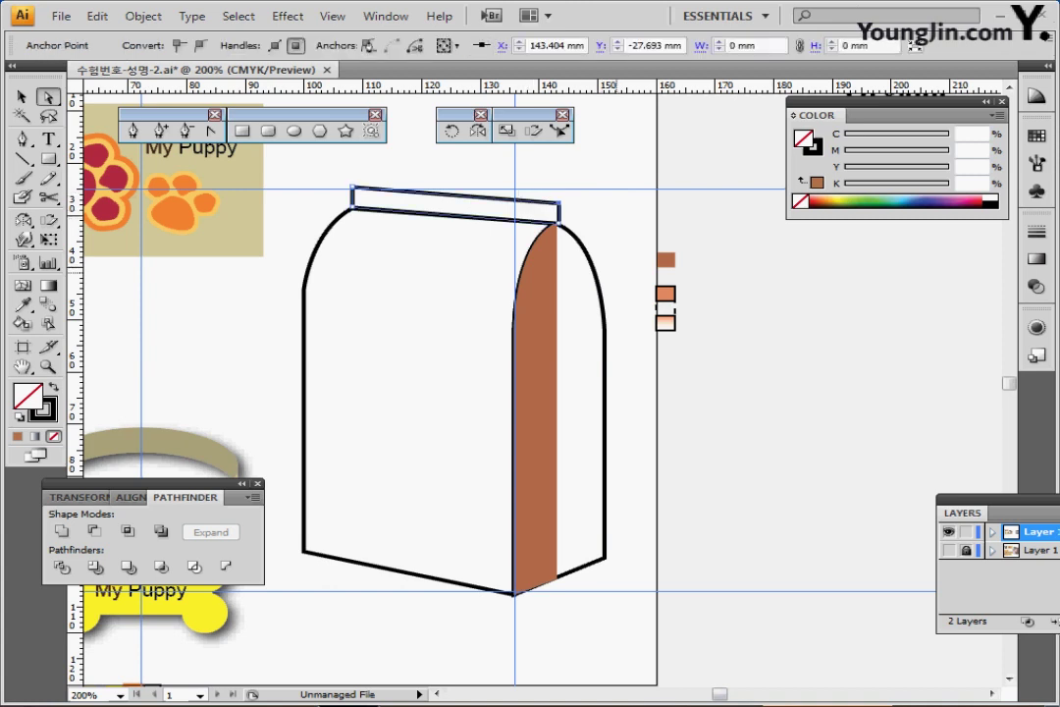
left_click_drag(616, 270, 590, 310)
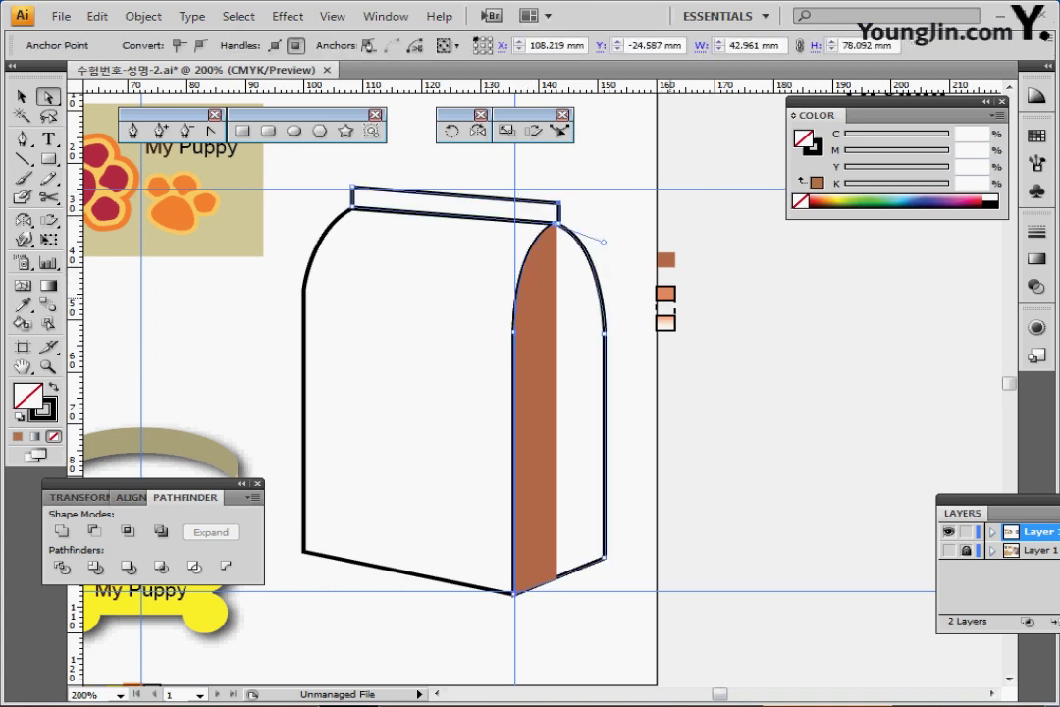
key("i")
left_click(665, 294)
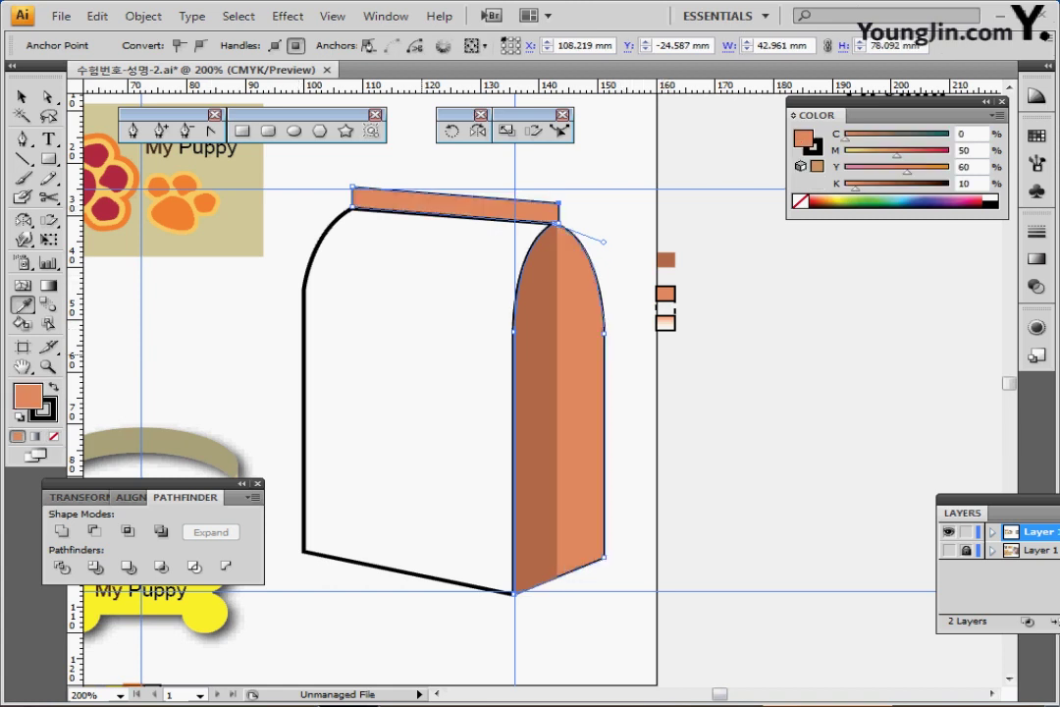
- Duplicate the complete black-and-brown dog face and place the copy over the lower corner where the bag's front meets its side panel
left_click(446, 340, "ctrl+alt")
left_click_drag(498, 305, 516, 273)
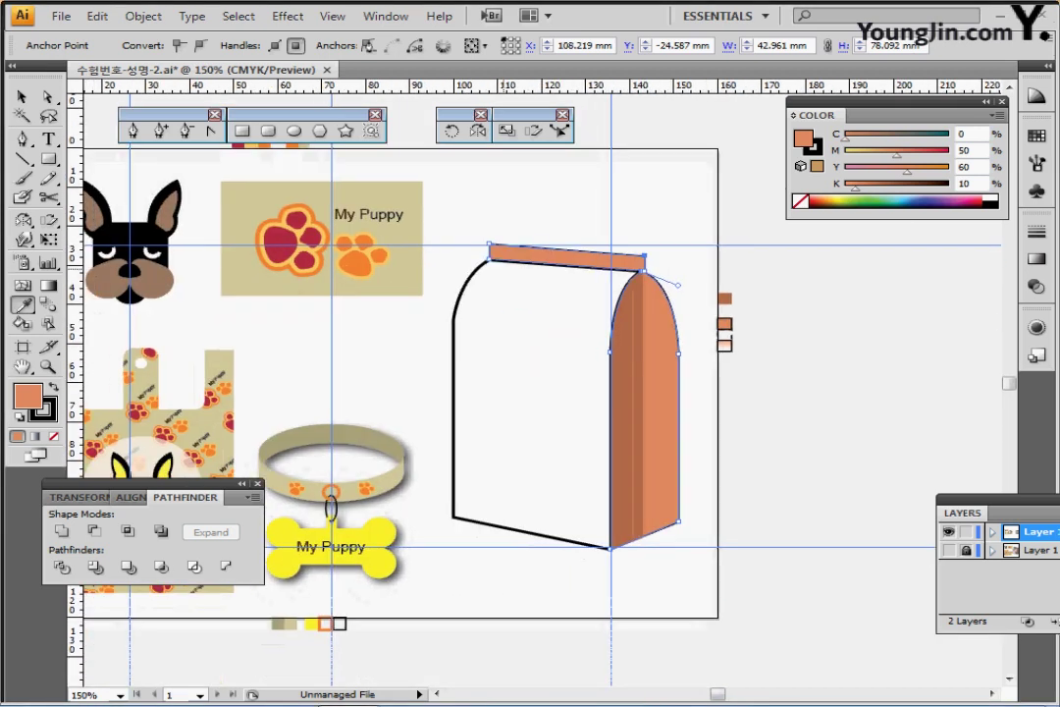
left_click(22, 96)
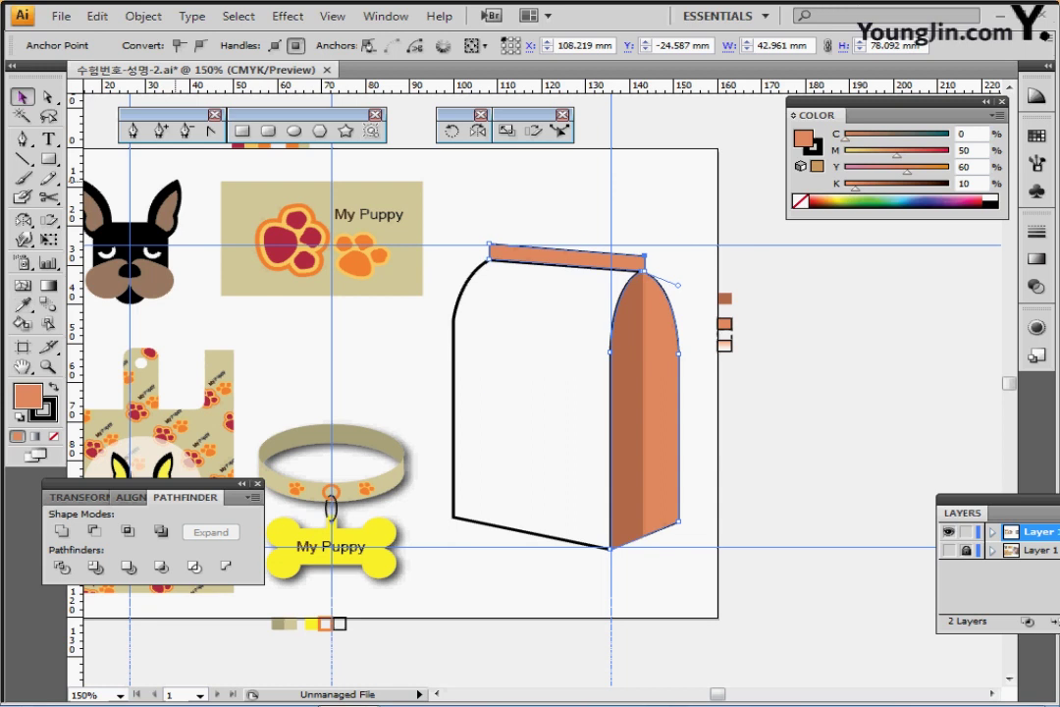
left_click(240, 329)
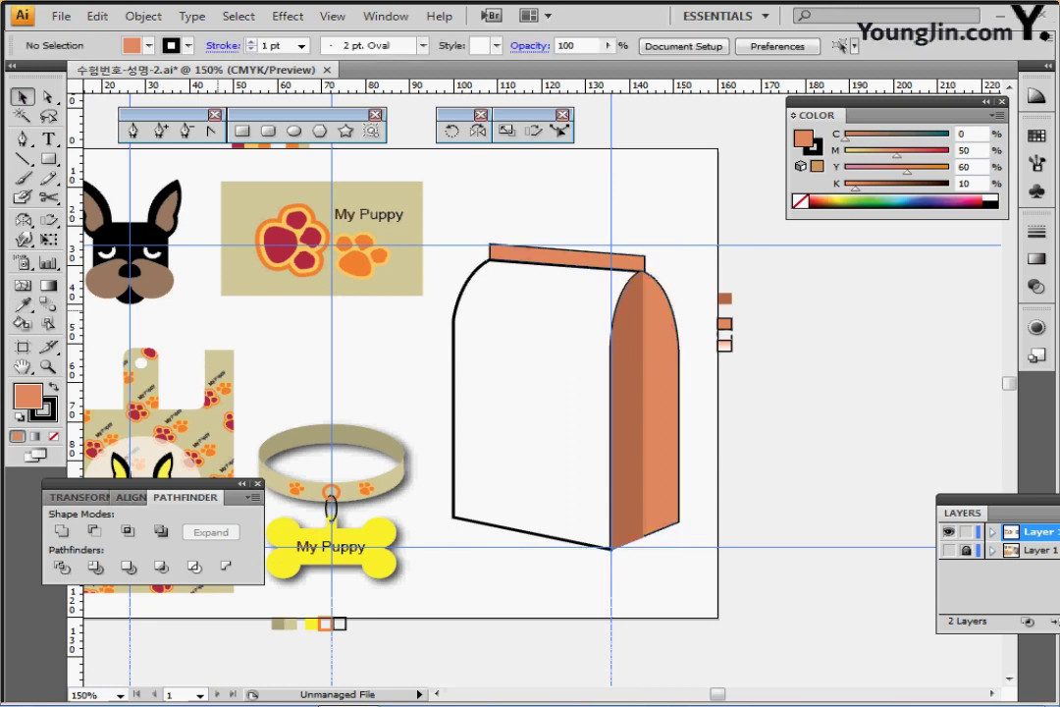
left_click(132, 233)
left_click_drag(132, 234, 194, 238)
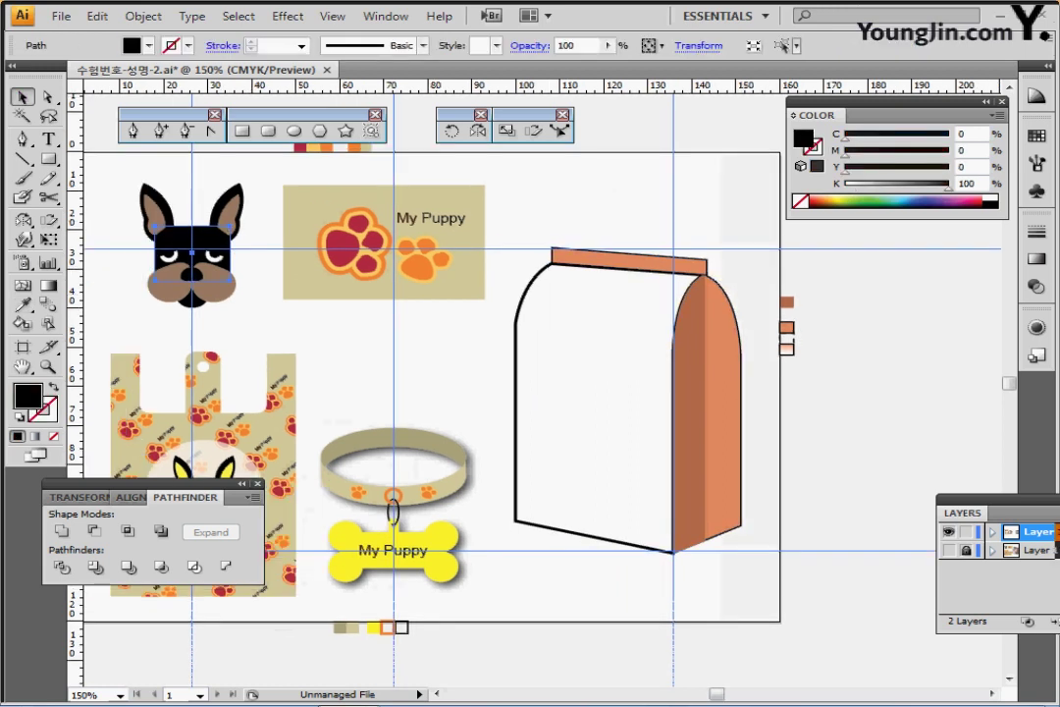
left_click_drag(120, 173, 243, 305)
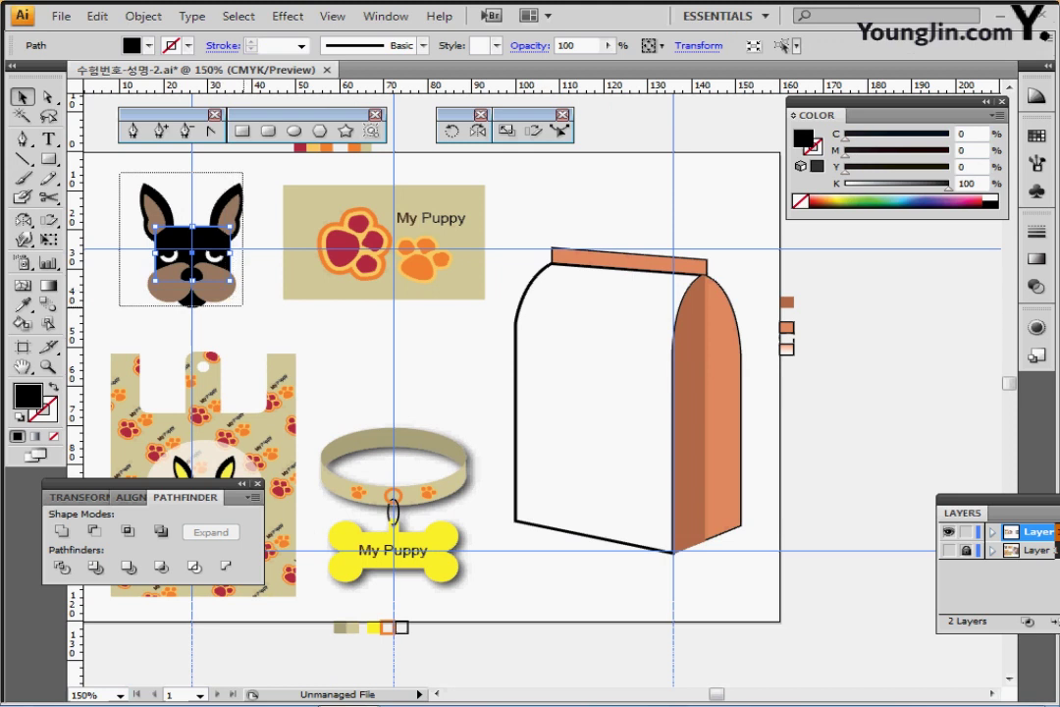
left_click_drag(243, 306, 242, 306)
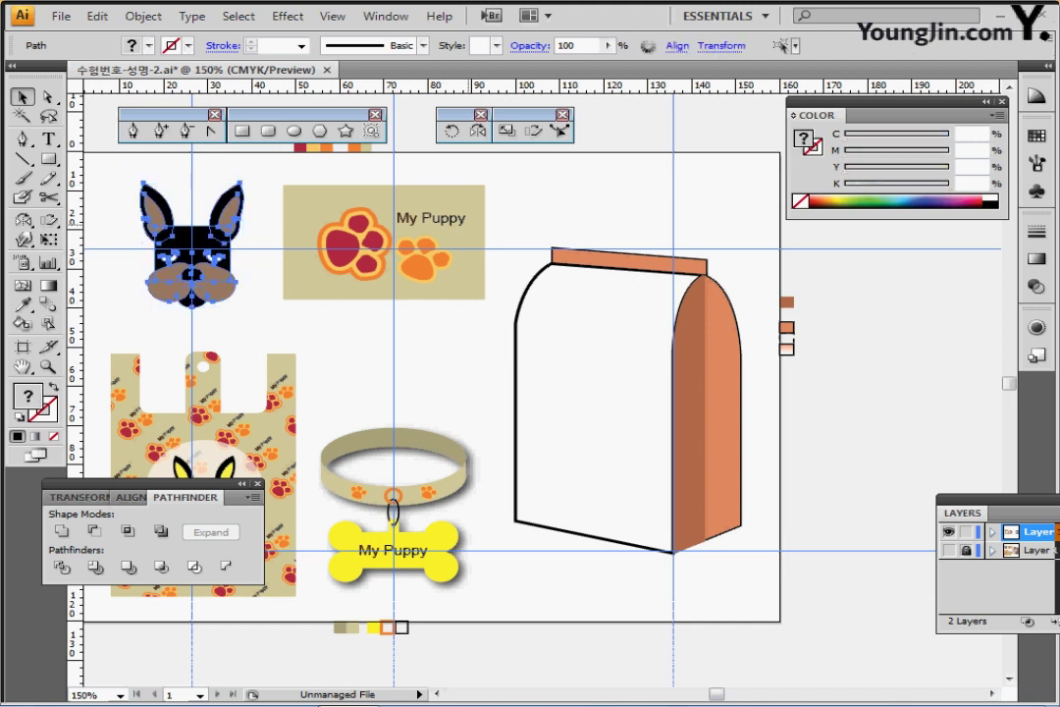
key("ctrl+c")
key("ctrl+v")
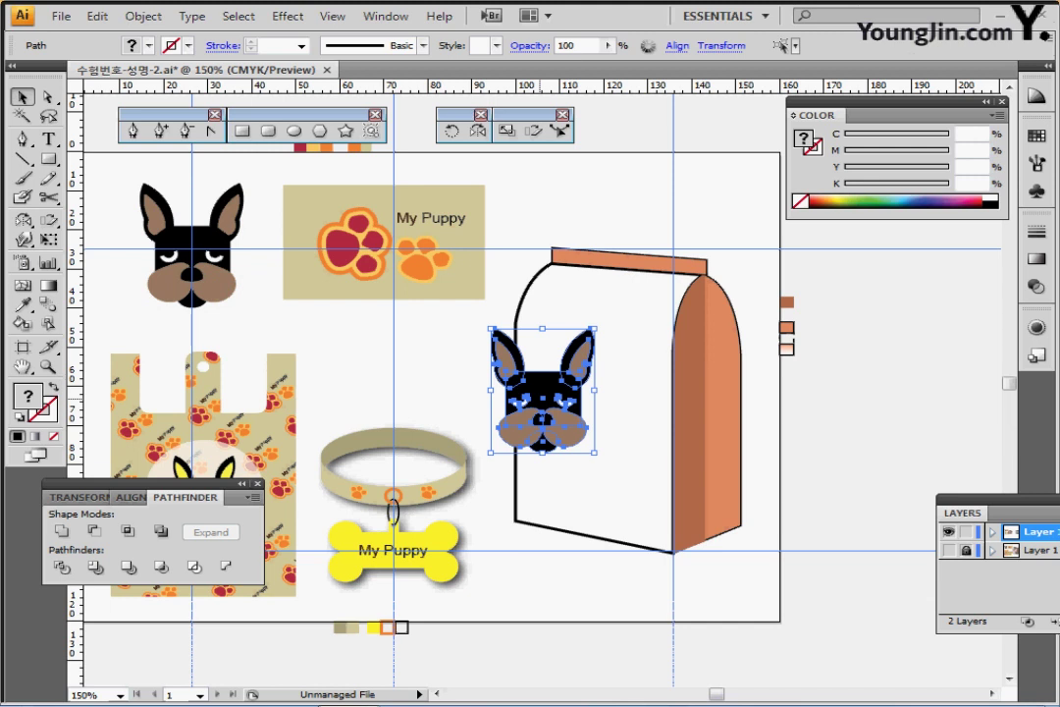
left_click_drag(543, 390, 647, 497)
- Rotate the copied dog face slightly counterclockwise and shift it up a little at the bag's lower corner
key("ctrl+plus")
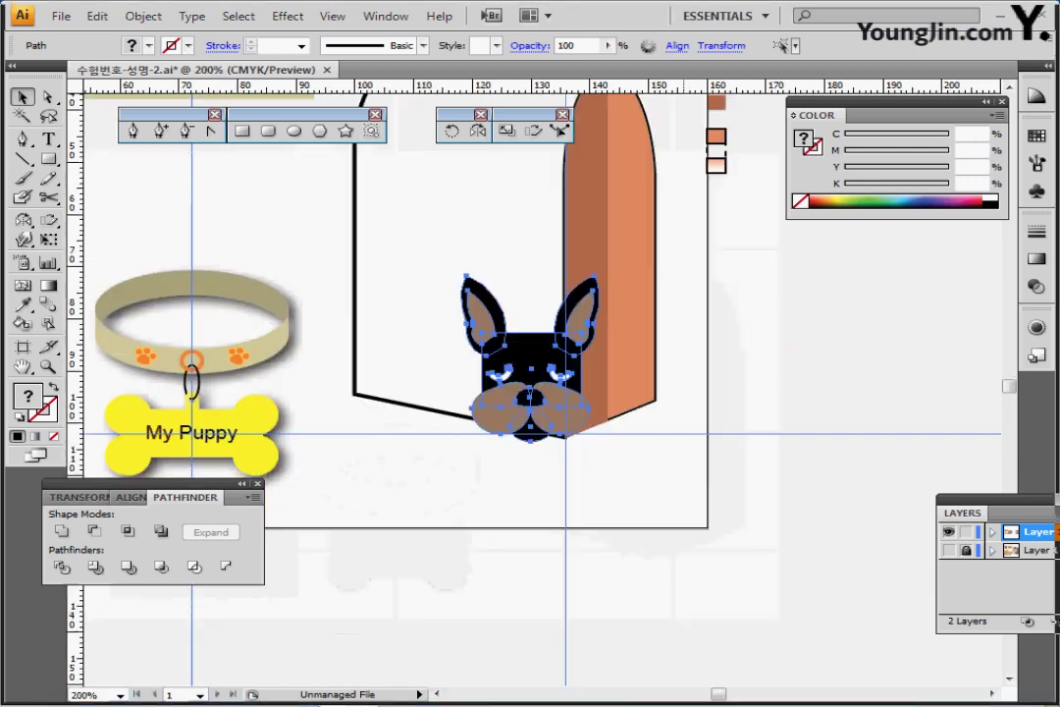
scroll(530, 383, "up", 3)
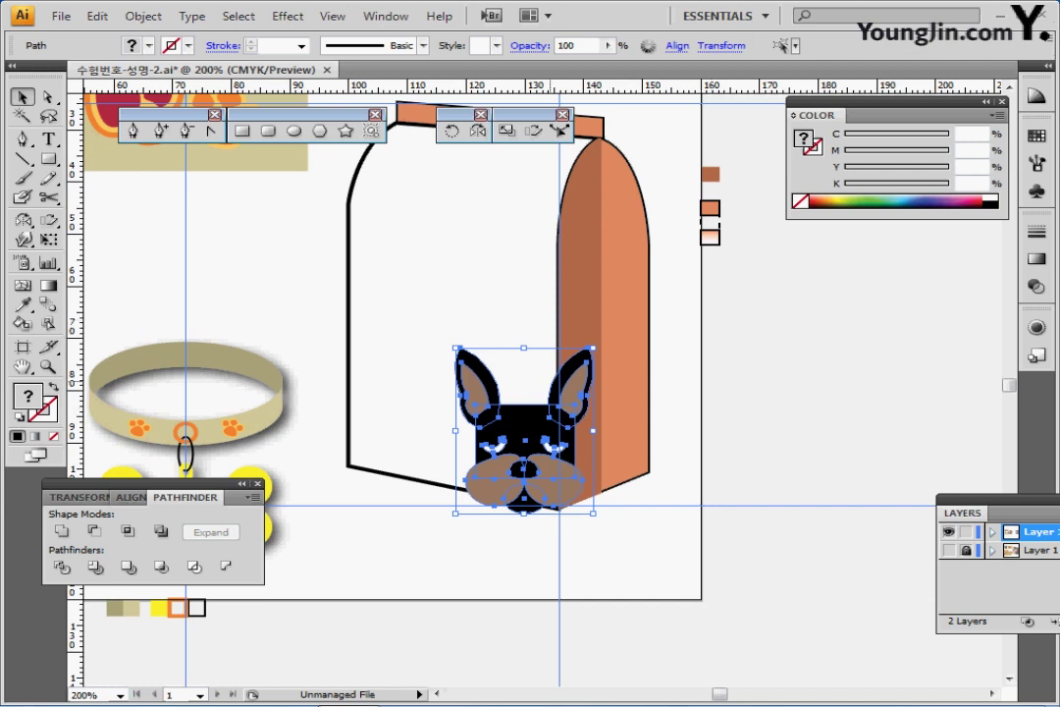
left_click_drag(451, 340, 429, 371)
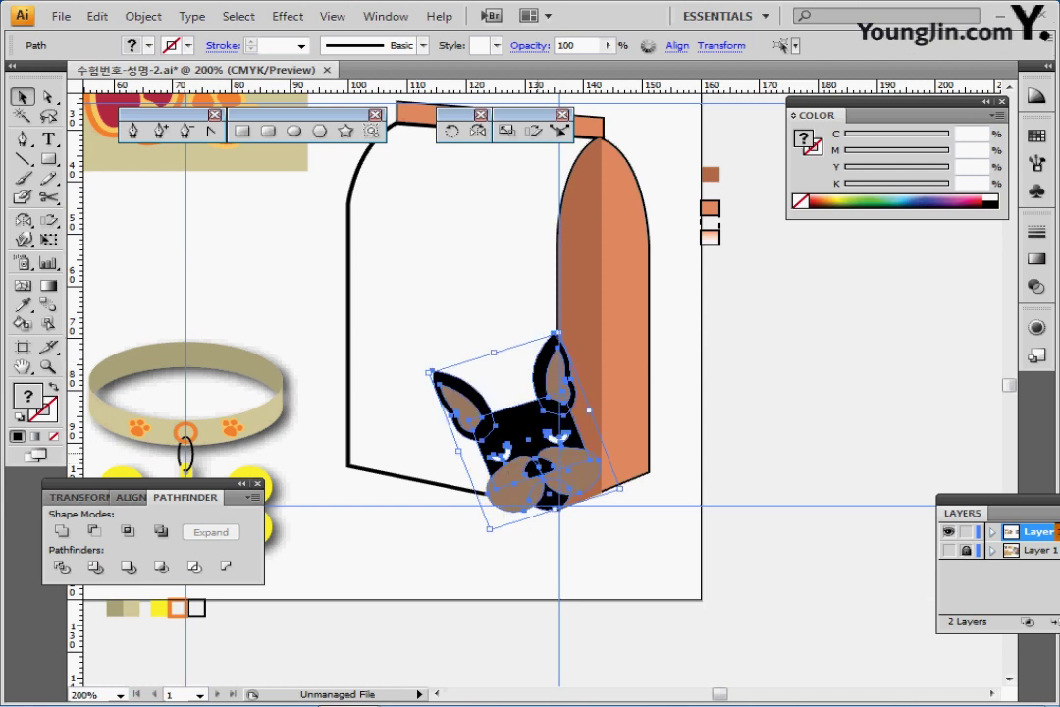
left_click_drag(525, 427, 524, 411)
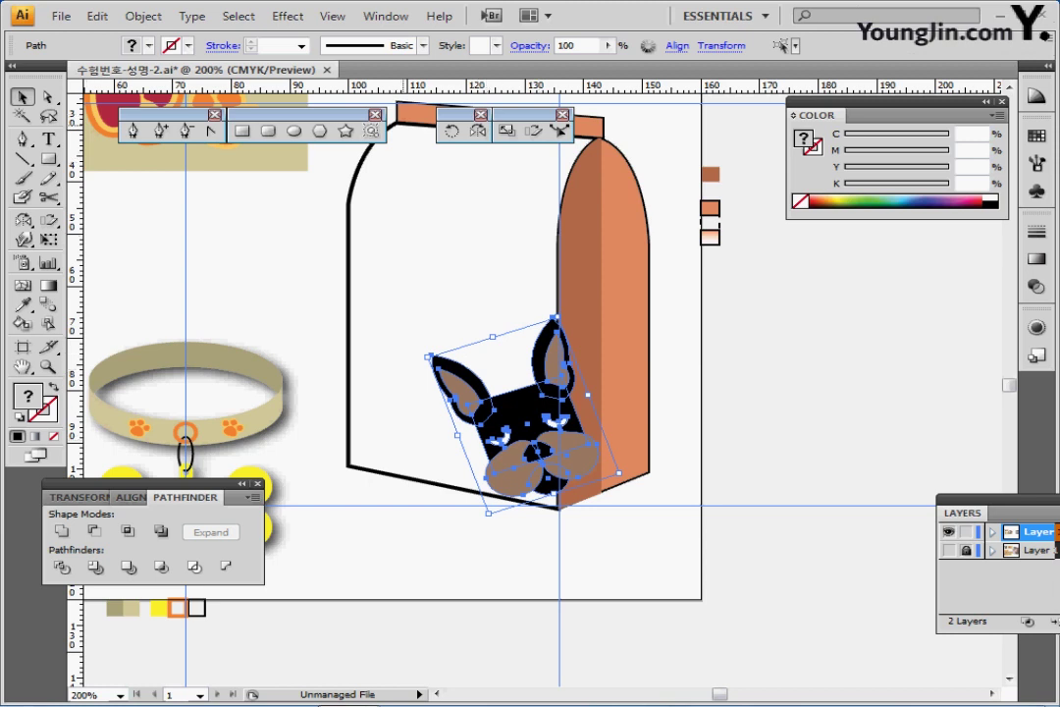
- Make a copy of the tilted dog face scaled uniformly to 60% and move it to the upper outer edge of the bag's front
double_click(506, 131)
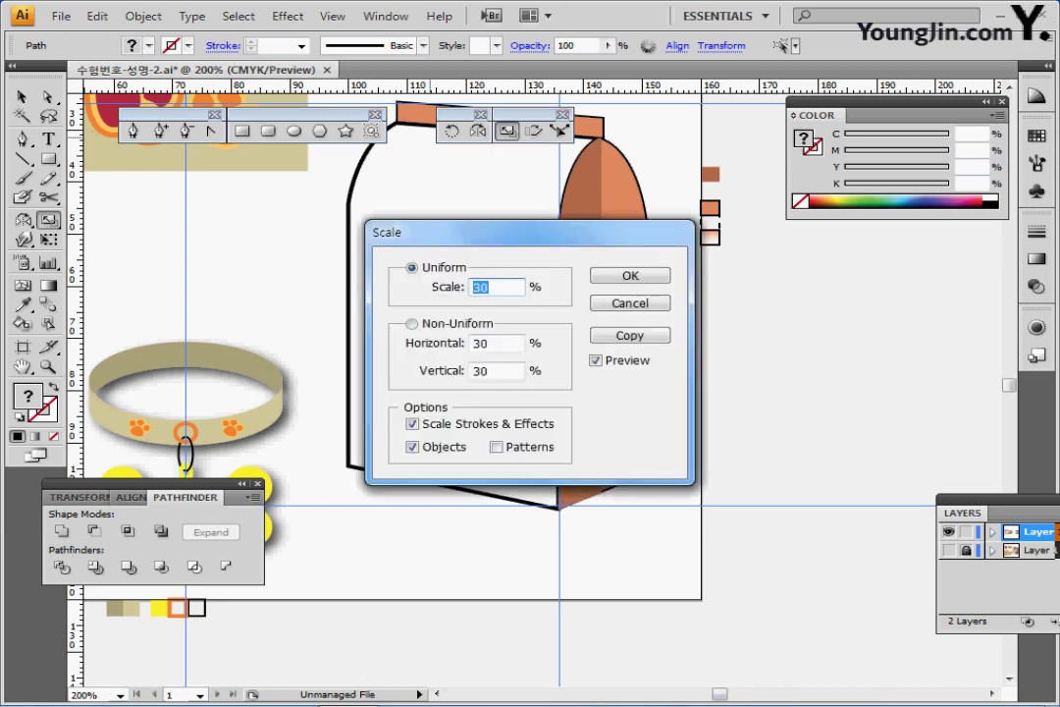
type("60")
left_click_drag(511, 233, 735, 221)
key("Tab")
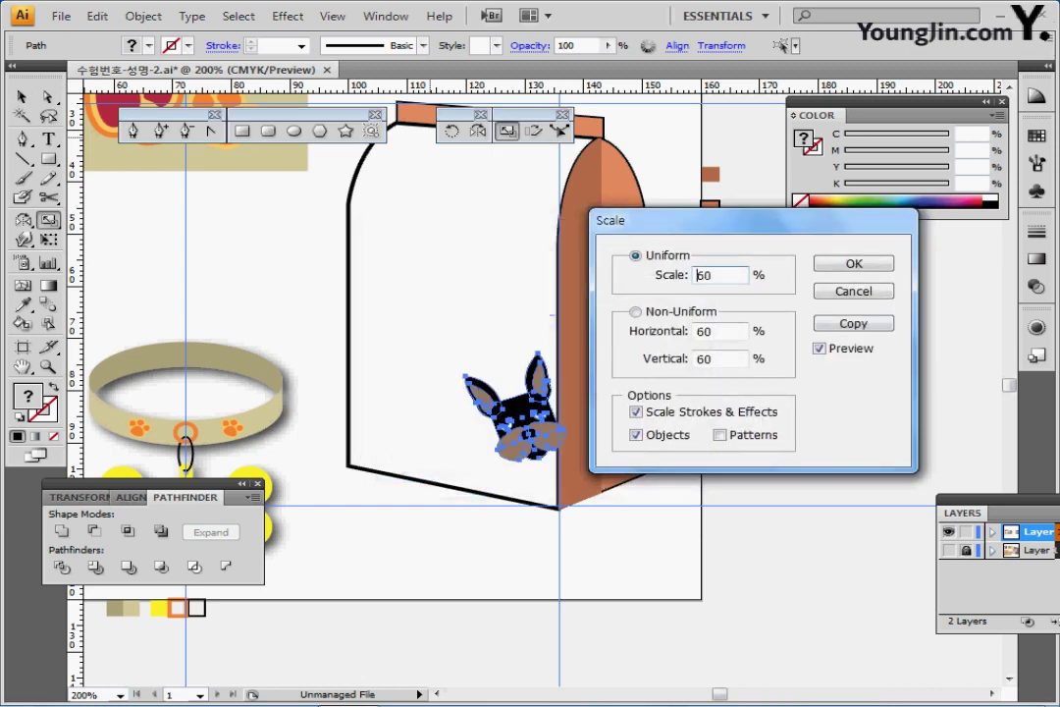
left_click(854, 323)
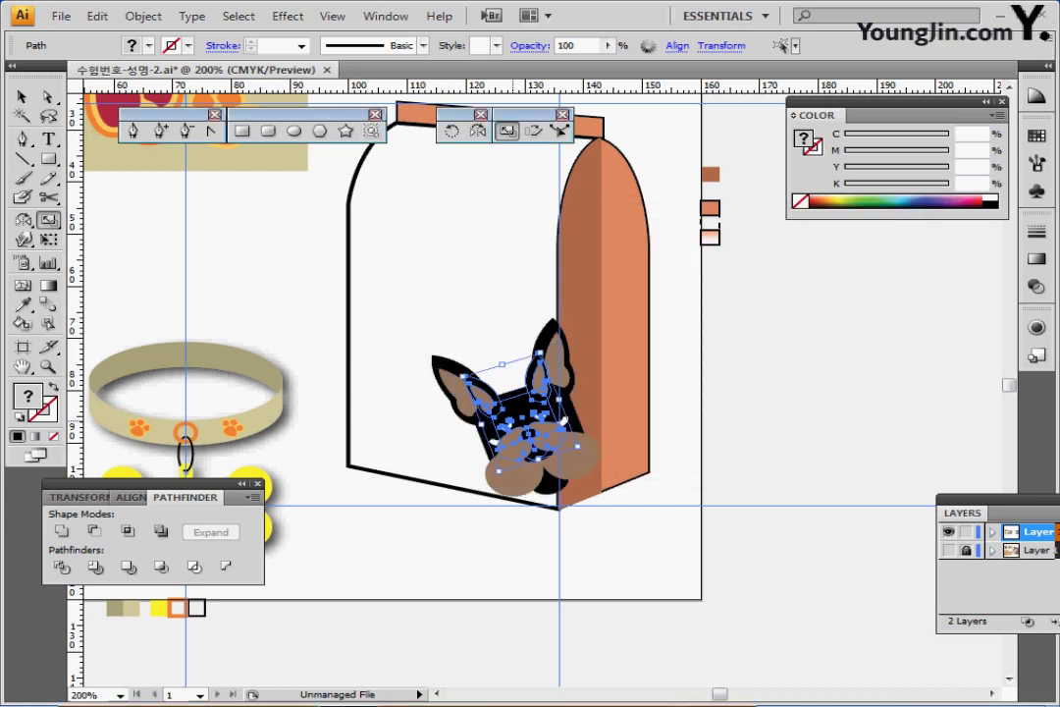
left_click_drag(528, 430, 404, 245)
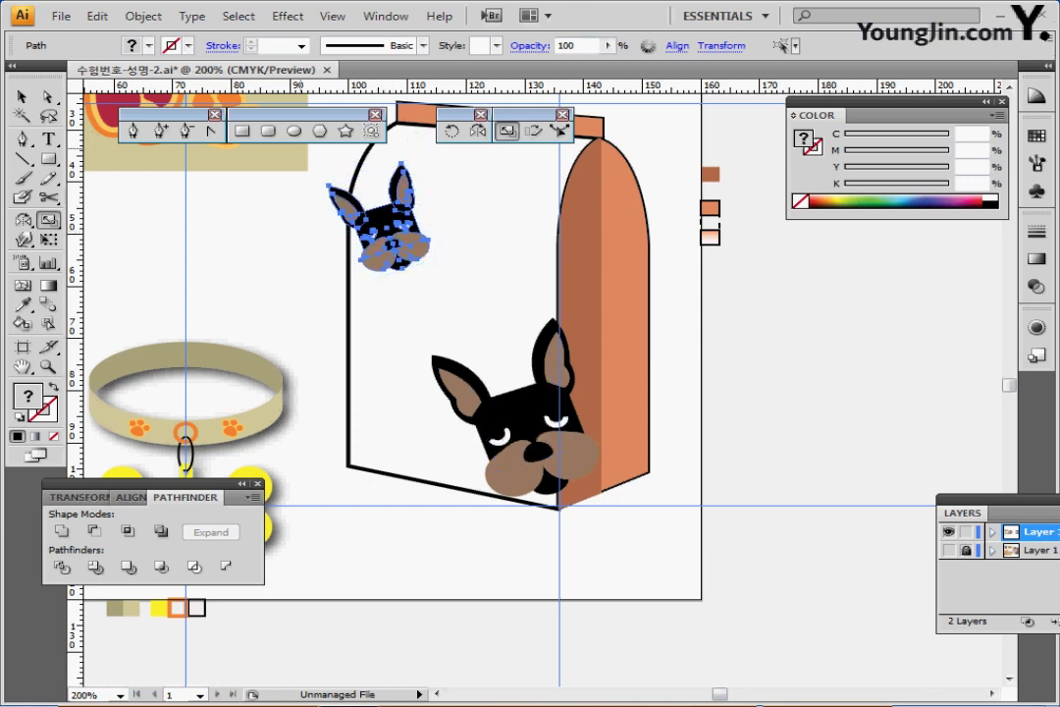
- Set the opacity of the small dog face to 70%
left_click_drag(581, 46, 498, 45)
type("70")
key("Return")
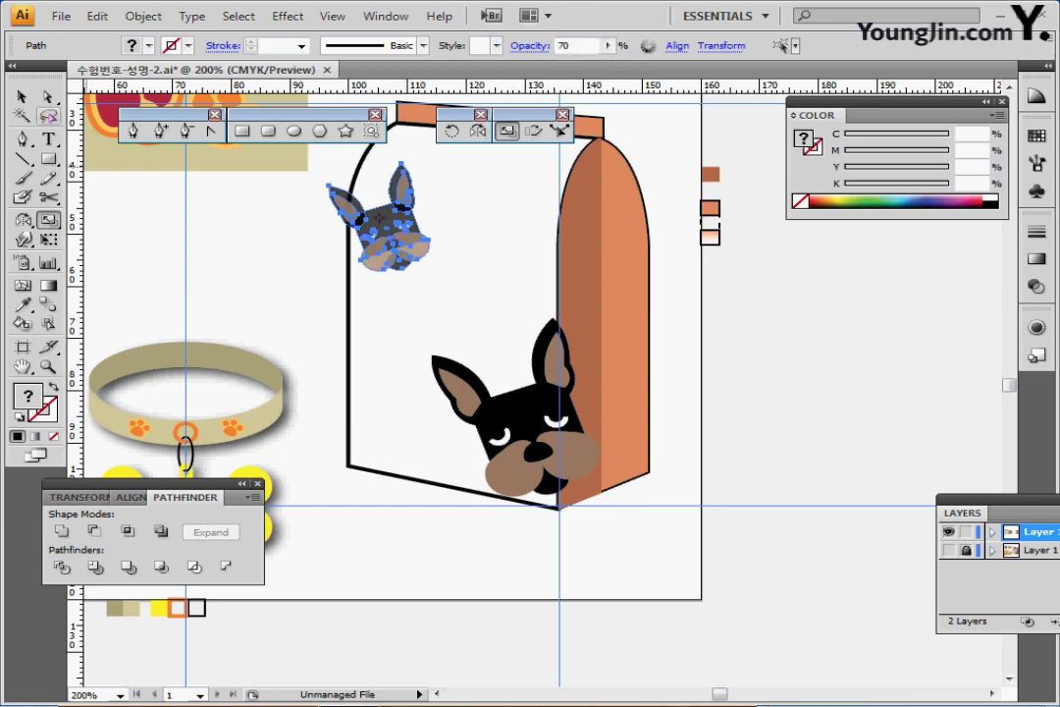
- Rotate the small dog face clockwise so its muzzle overlaps the bag's outer edge, and adjust its position there
left_click(21, 96)
key("v")
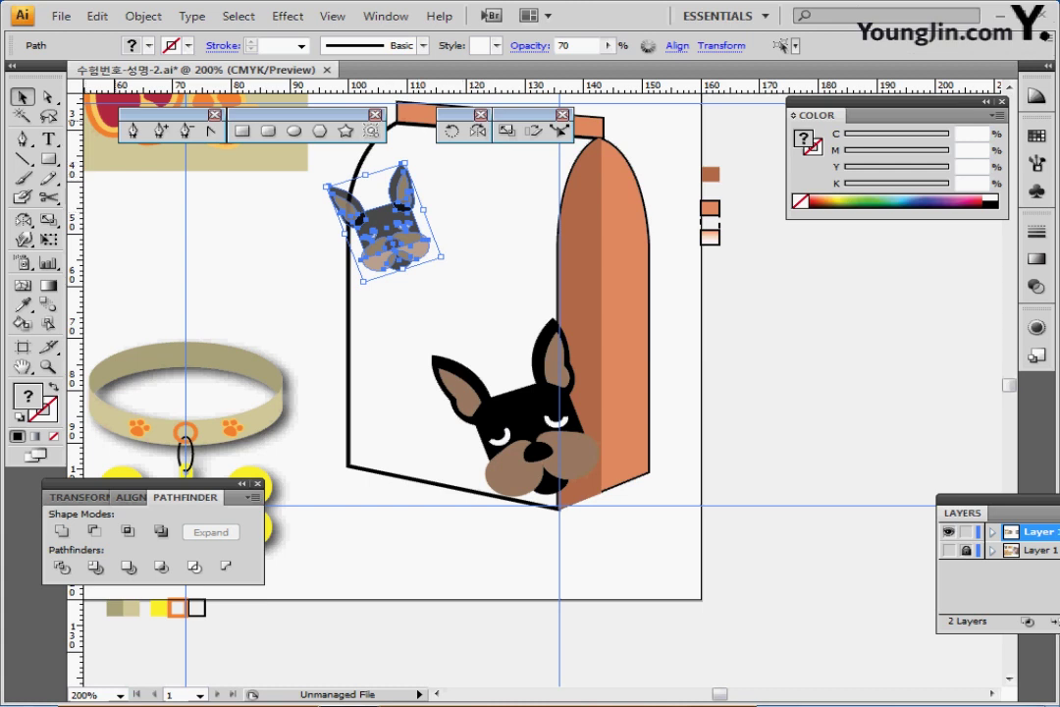
left_click_drag(409, 158, 457, 205)
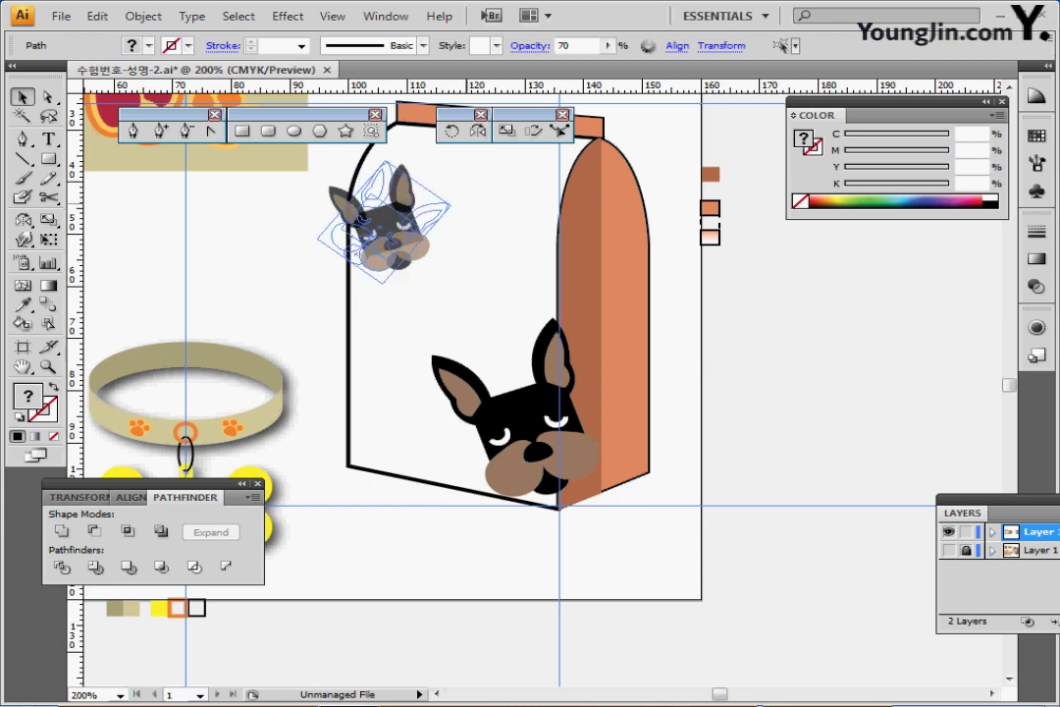
left_click_drag(448, 206, 448, 207)
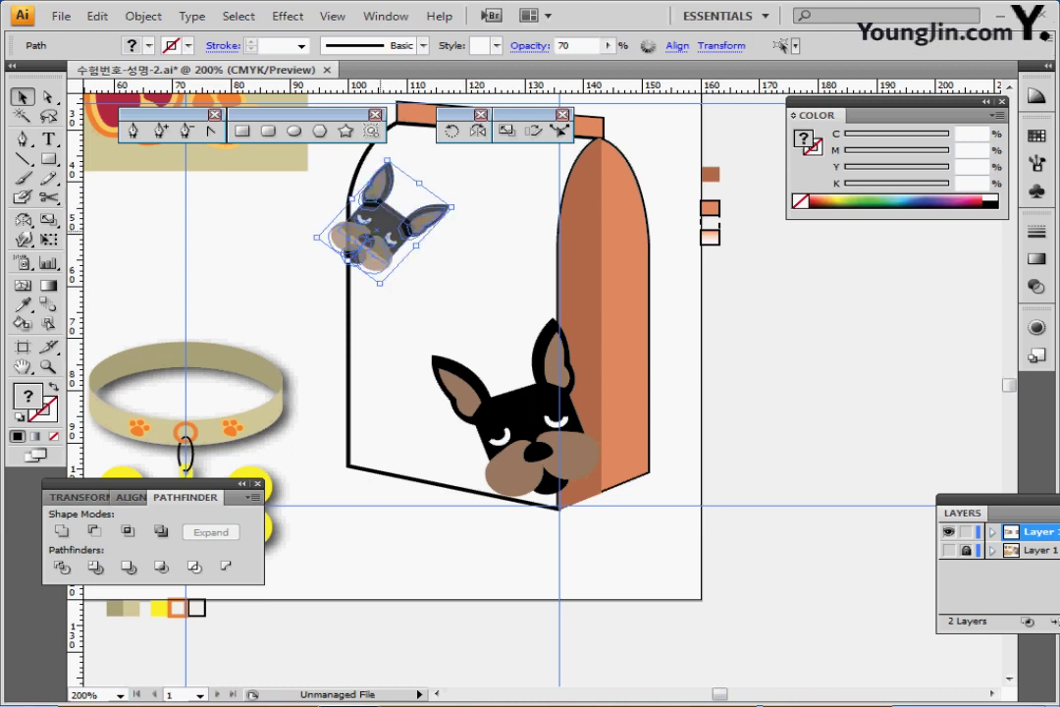
left_click_drag(381, 231, 378, 236)
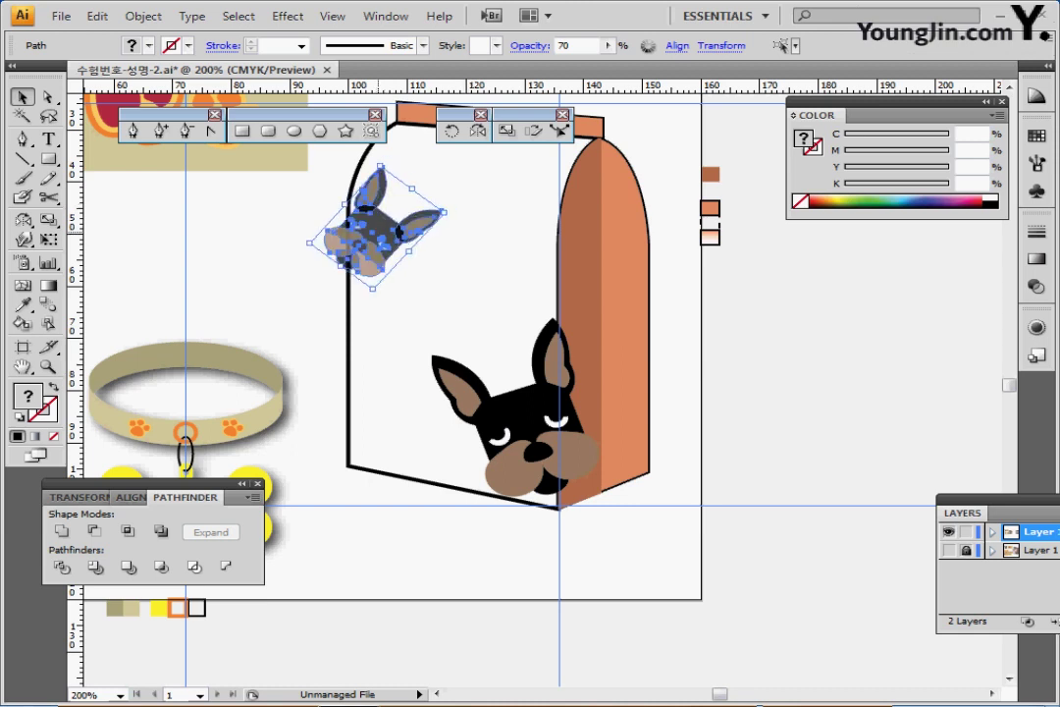
key("Right")
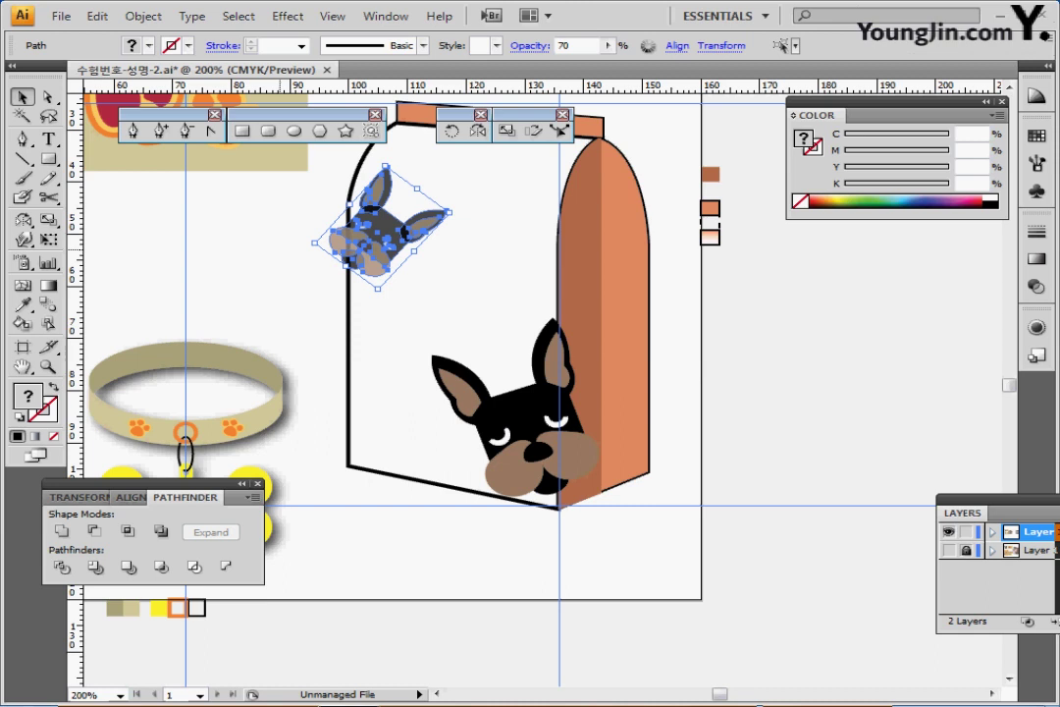
left_click(280, 248)
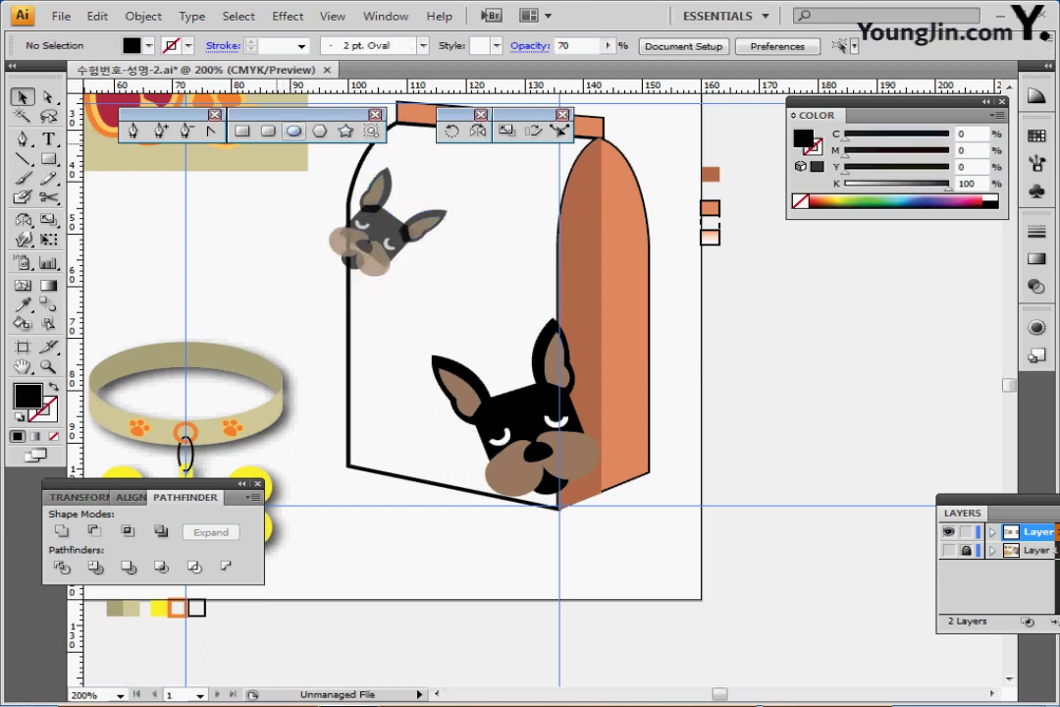
- Show the locked reference layer as outlines and fit the small dog face's position and rotation to its outline
left_click(294, 132)
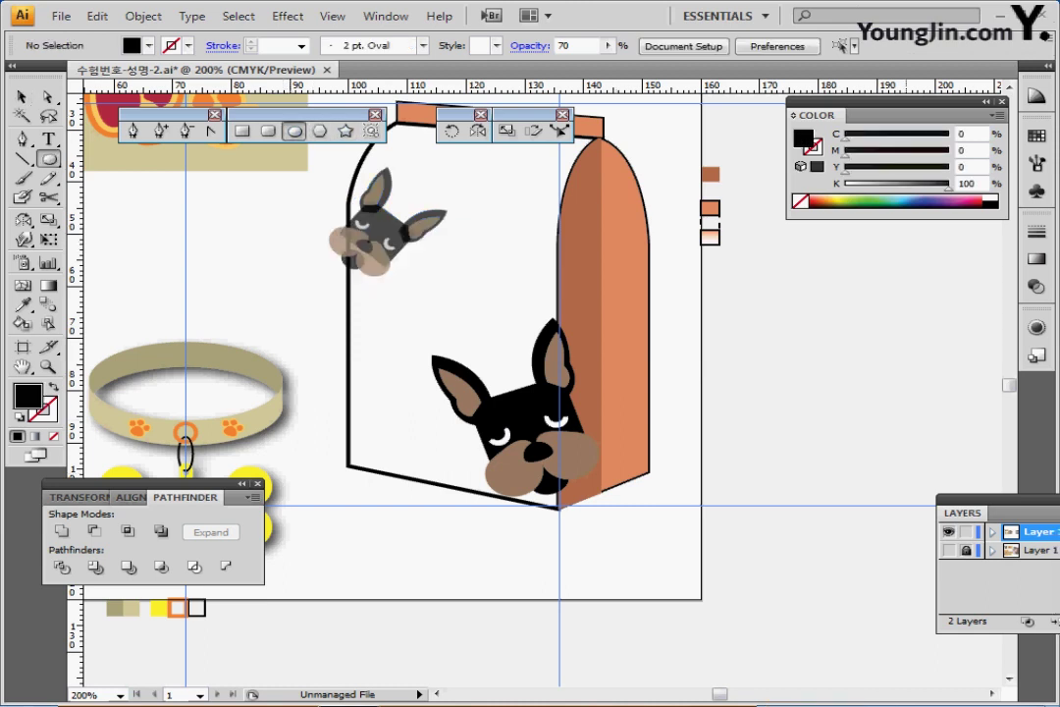
left_click(949, 550, "ctrl")
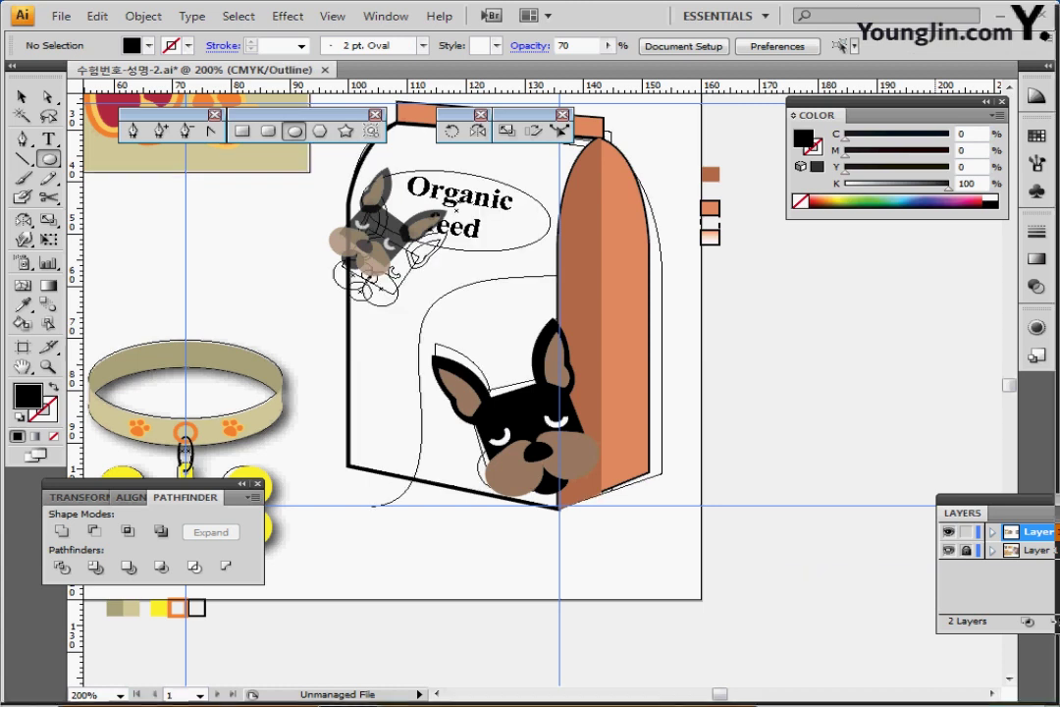
left_click_drag(304, 183, 386, 270)
left_click(348, 285, "ctrl+shift")
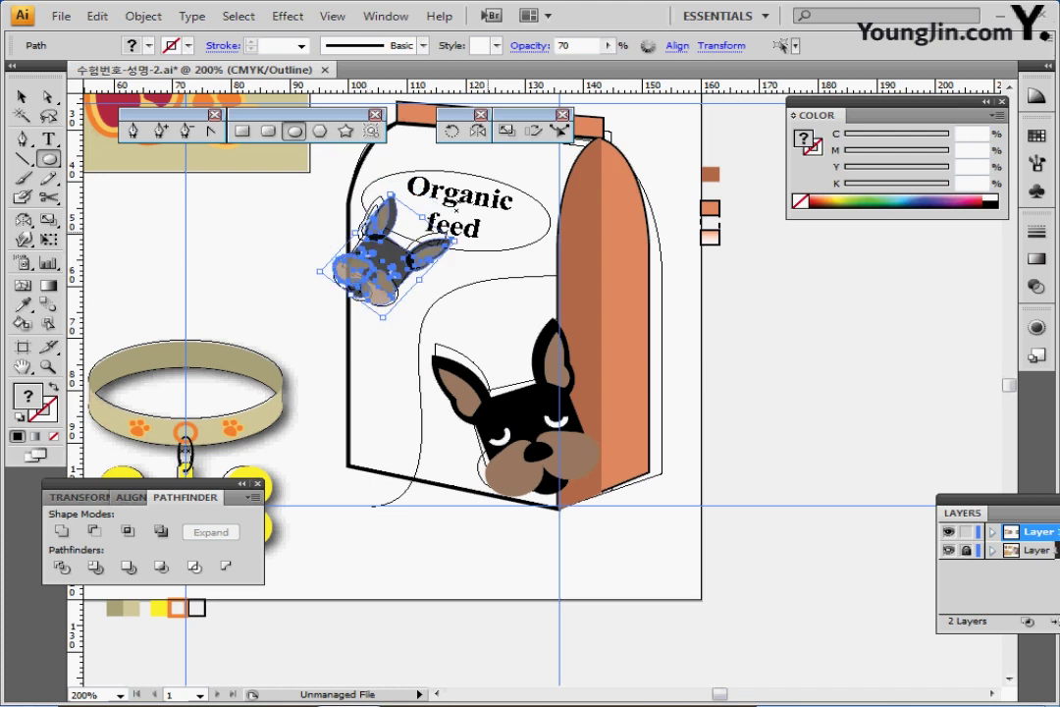
left_click_drag(303, 226, 413, 314)
left_click(348, 232, "ctrl+shift")
left_click_drag(457, 239, 453, 233)
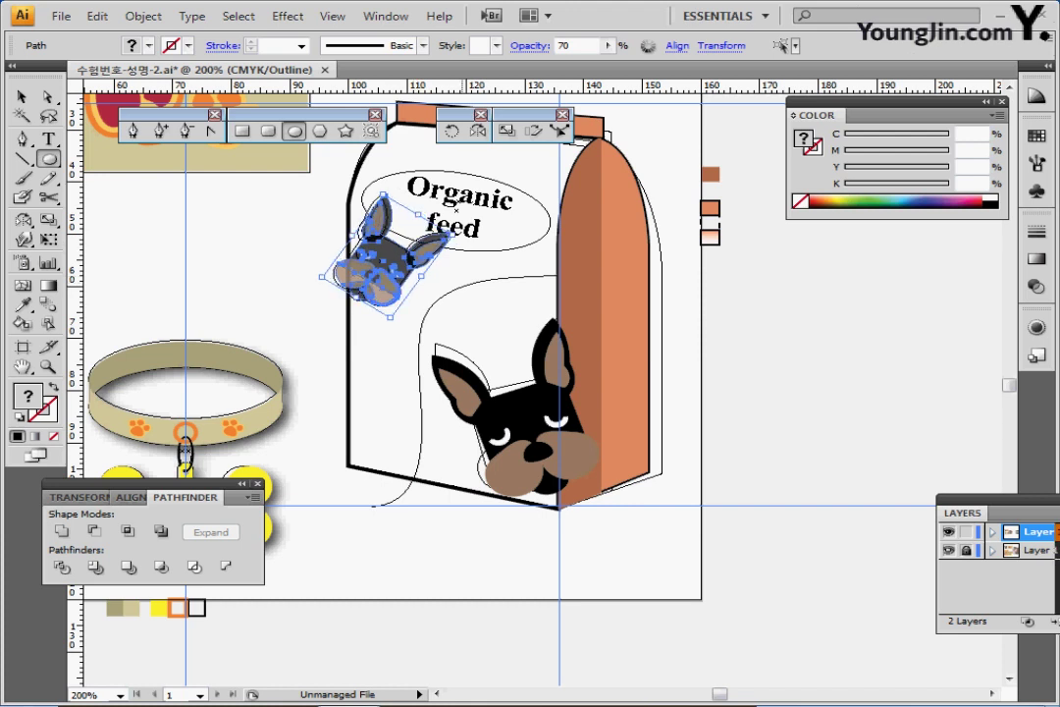
- Shift and slightly rotate the large dog face to match its reference outline at the bag's lower corner
left_click_drag(425, 332, 610, 499)
left_click_drag(720, 264, 545, 271)
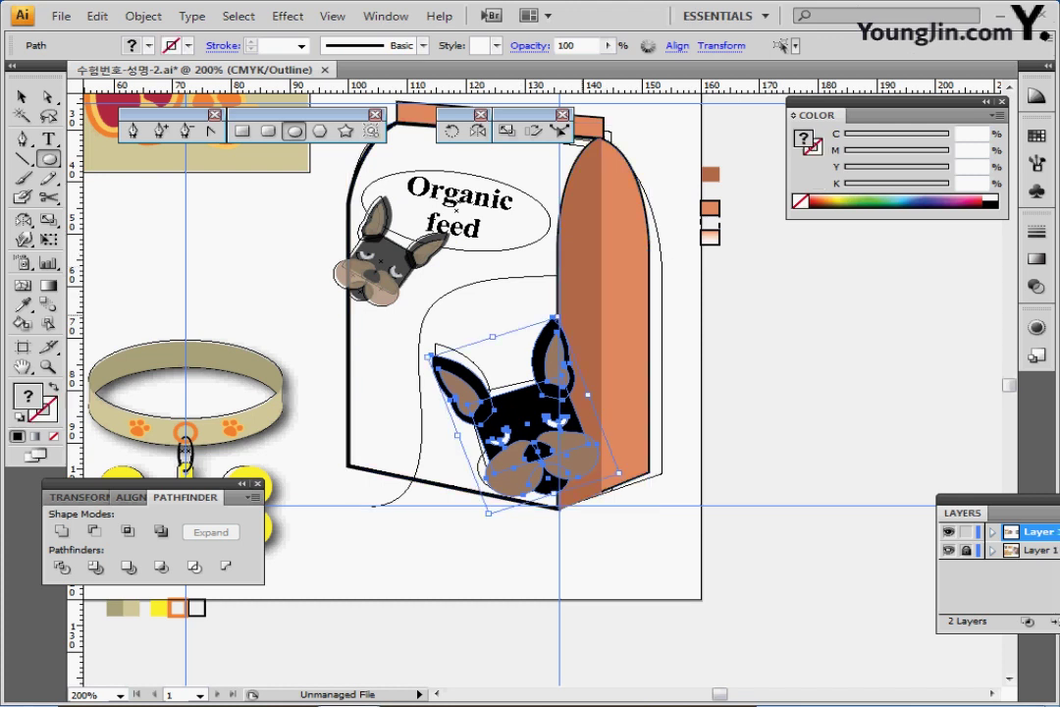
left_click_drag(524, 416, 518, 412)
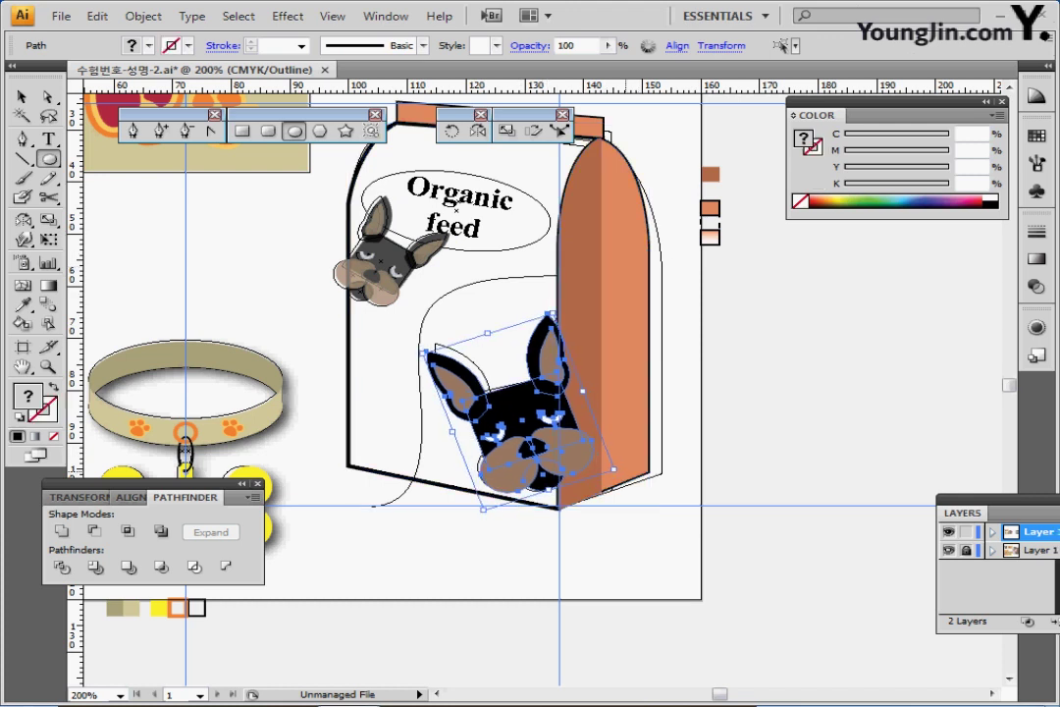
left_click_drag(554, 310, 562, 312)
key("ctrl+z")
key("ctrl+shift+a")
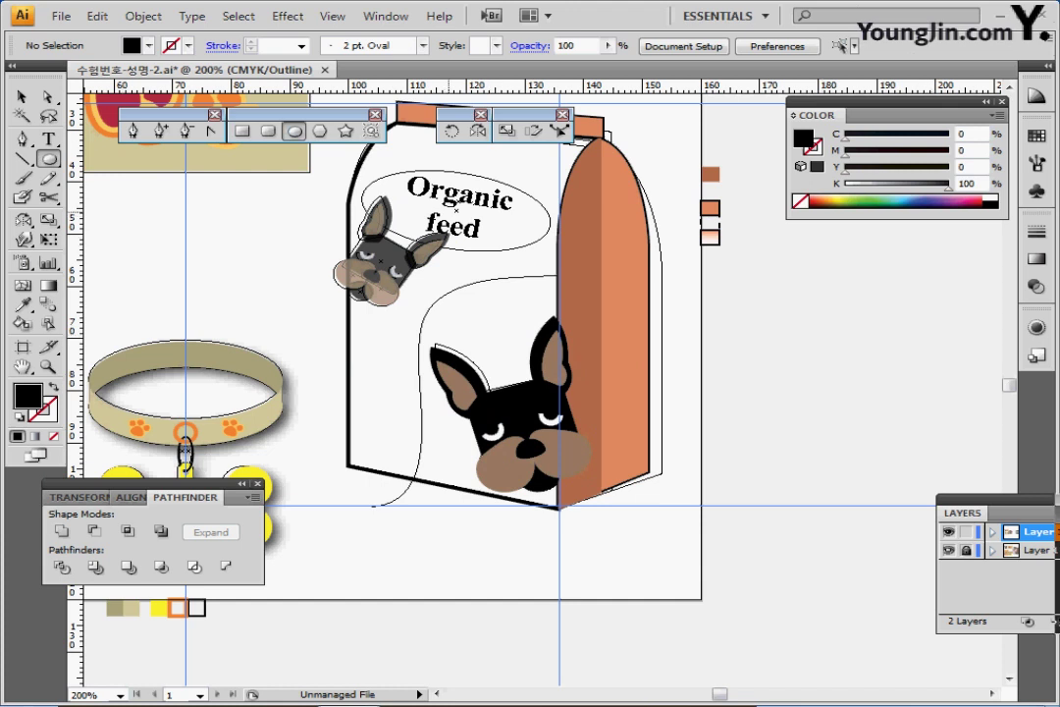
- Draw an ellipse over the reference oval around "Organic feed", hide the reference layer, and give the ellipse a white fill without stroke
left_click_drag(456, 211, 552, 249)
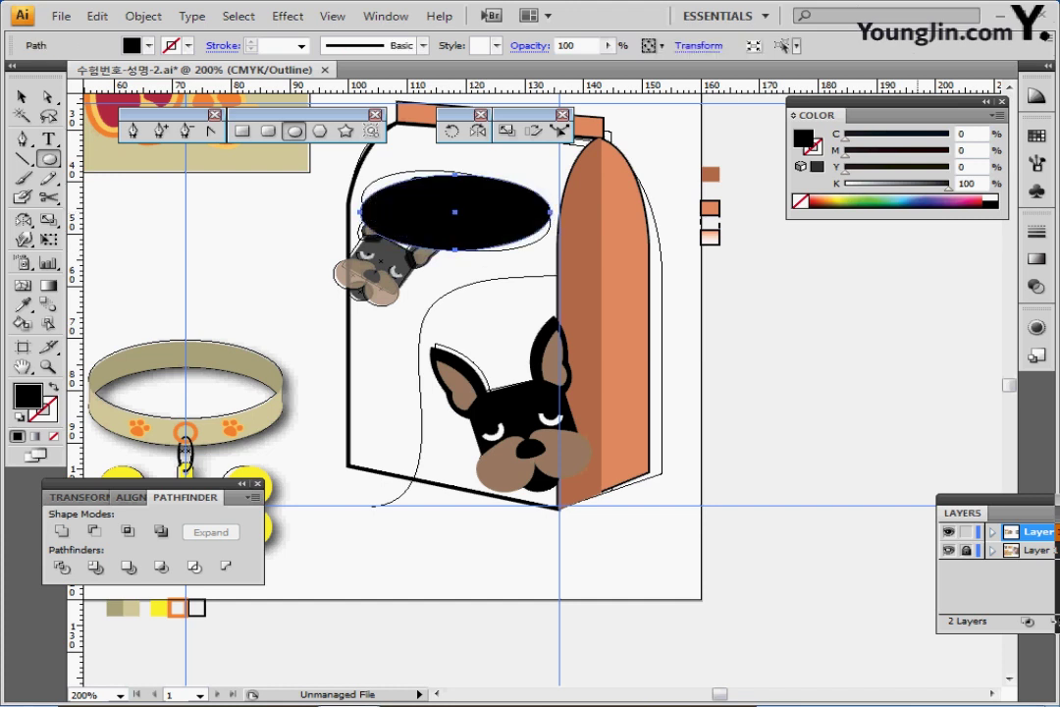
left_click(949, 551)
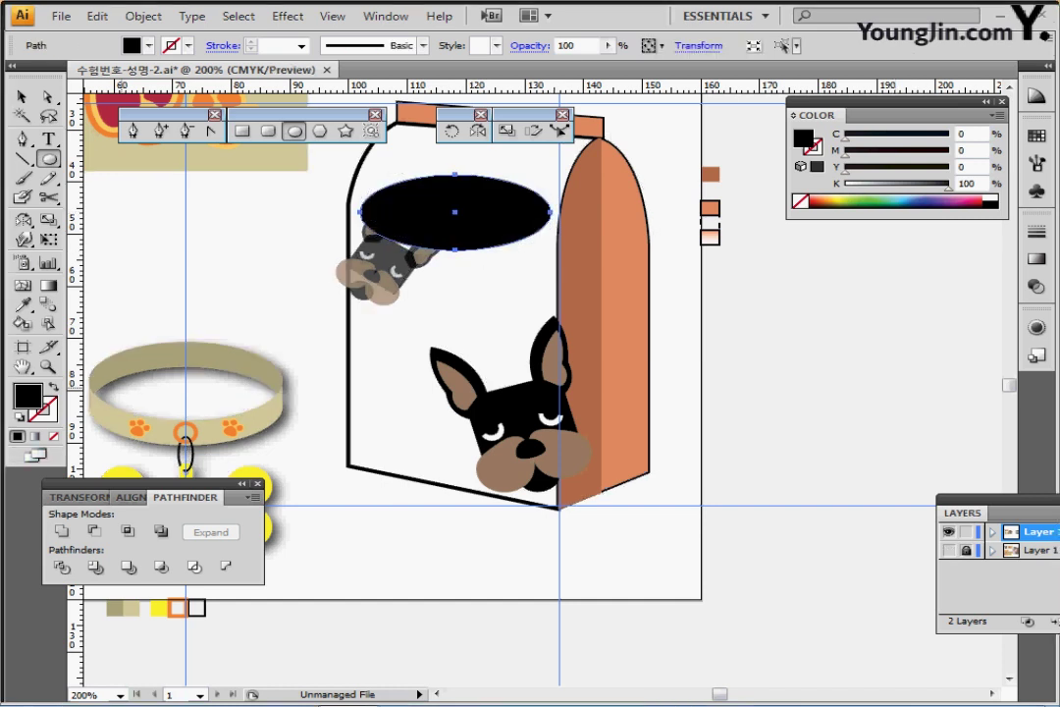
key("d")
key("x")
key("slash")
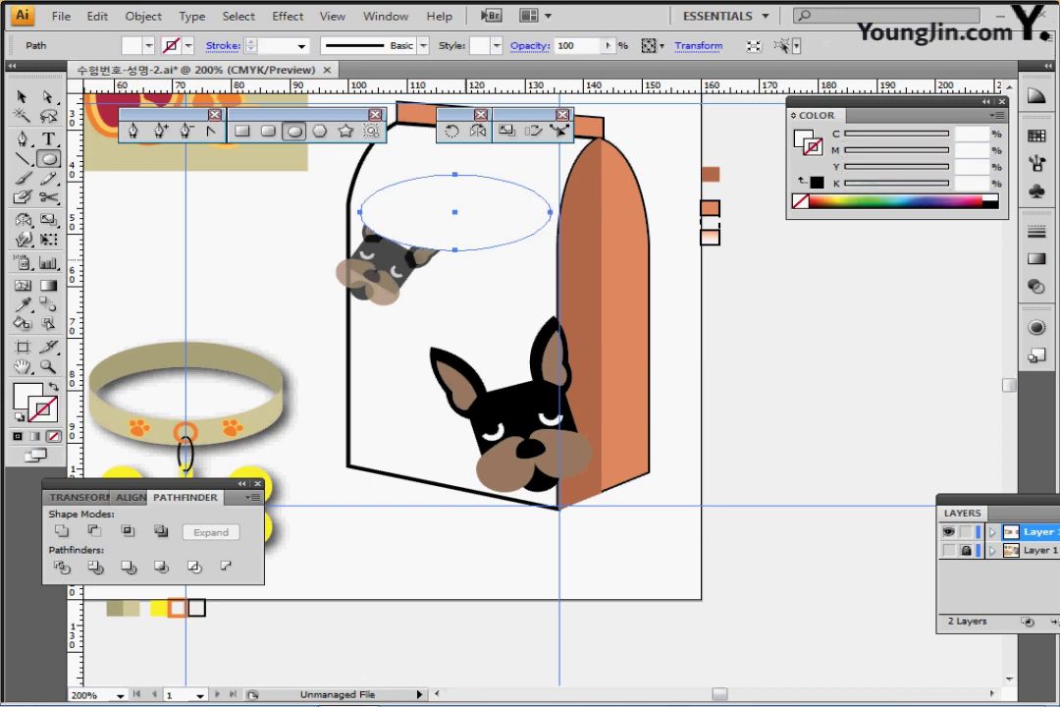
- Set the opacity of the white ellipse to 60%
left_click_drag(467, 261, 471, 289)
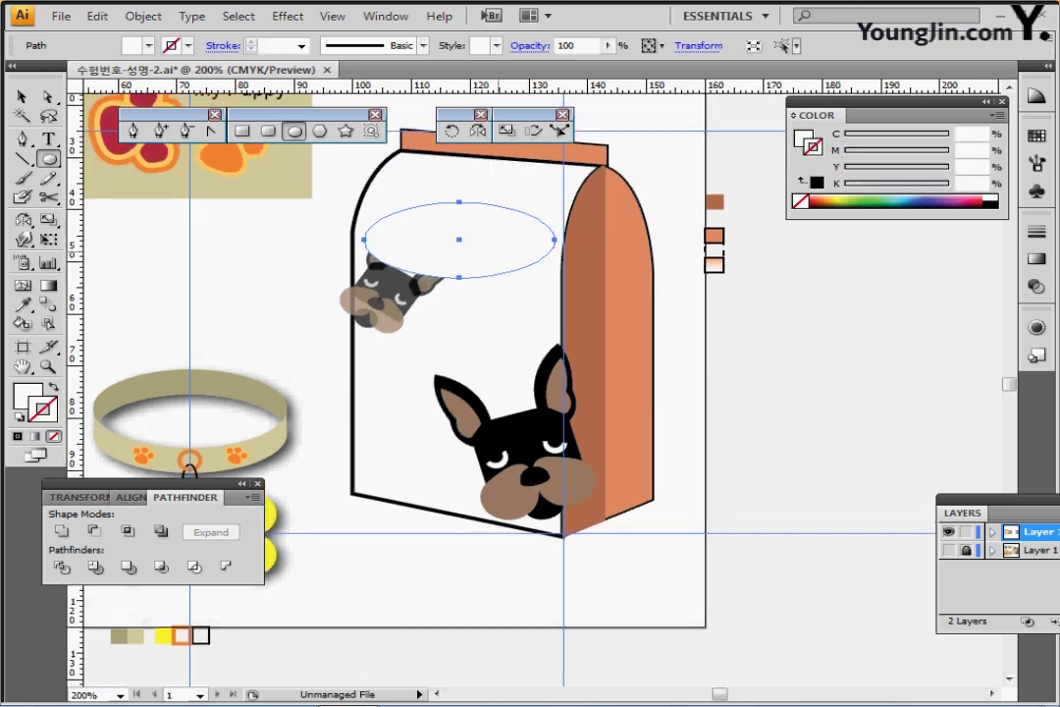
left_click(567, 45)
type("60")
key("Return")
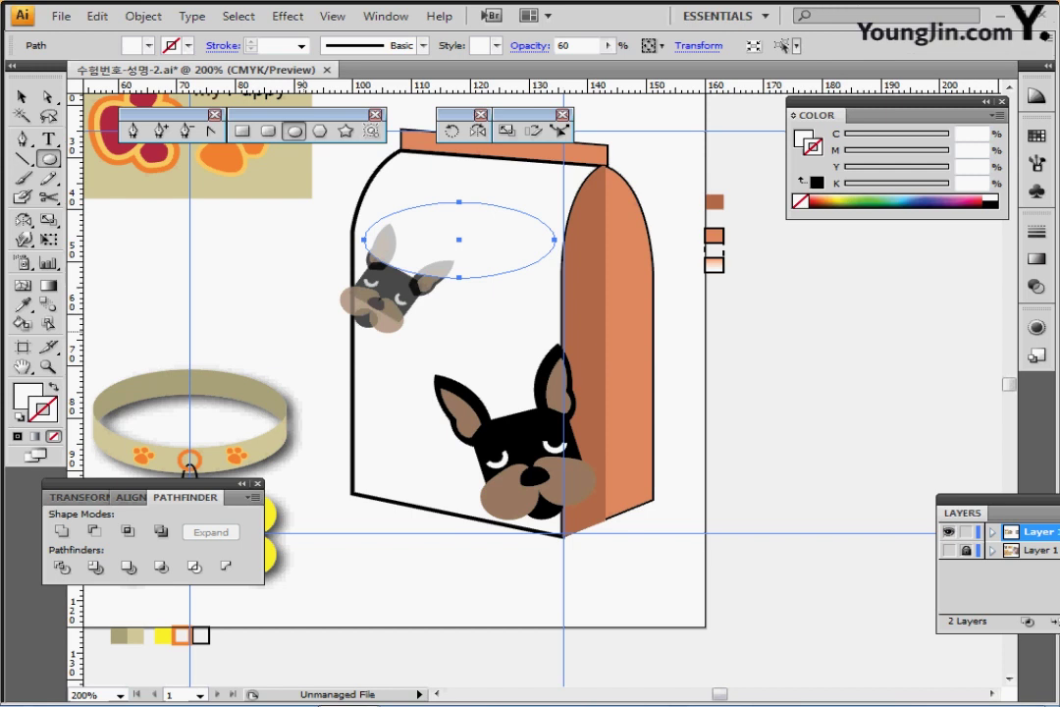
- Move the existing "Organic feed" text onto the white ellipse on the bag's front panel
left_click_drag(615, 259, 474, 375)
left_click_drag(762, 138, 295, 349)
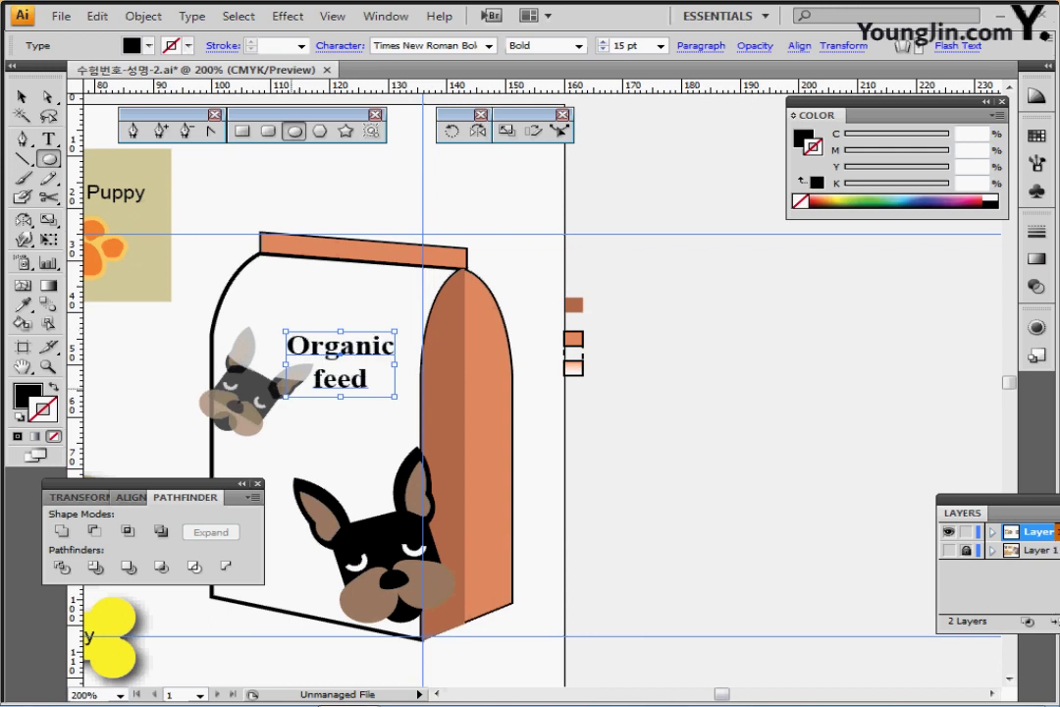
- Shift the "Organic feed" text further up into the white ellipse and centre the two on each other horizontally and vertically
scroll(530, 373, "down", 1)
scroll(530, 373, "left", 4)
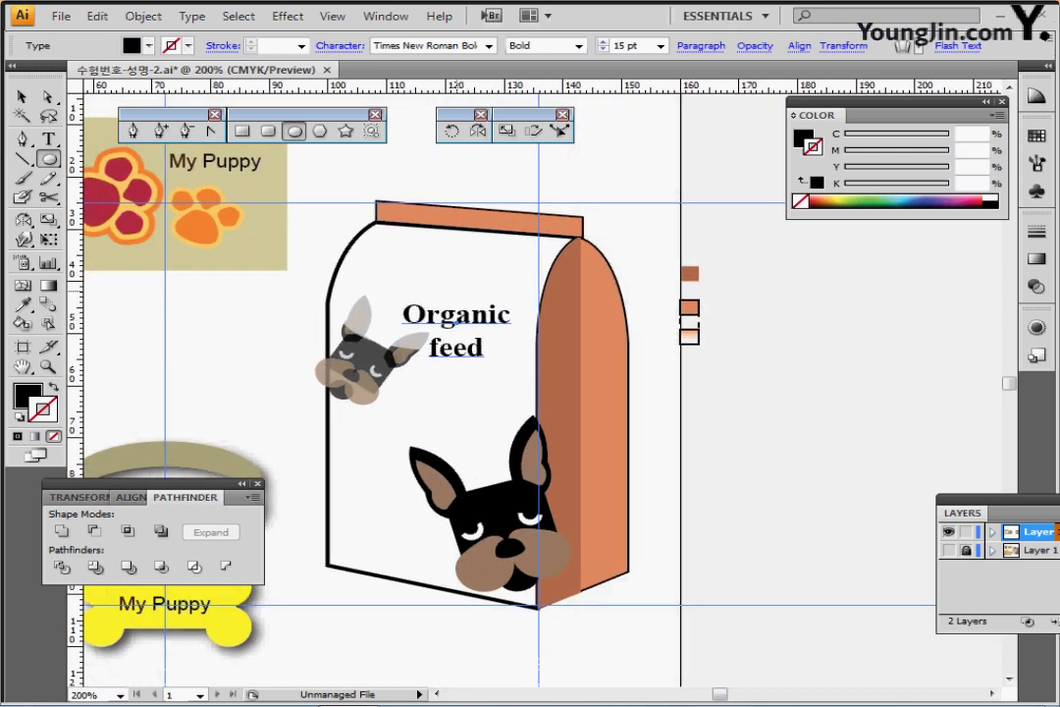
left_click_drag(455, 319, 436, 294)
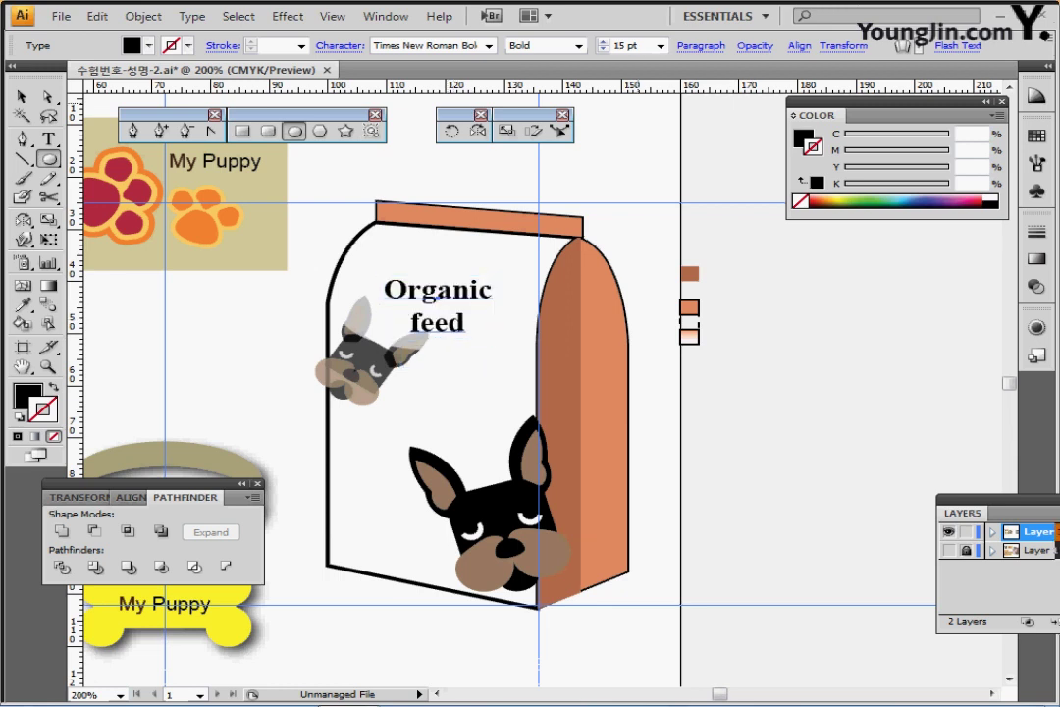
left_click(701, 45)
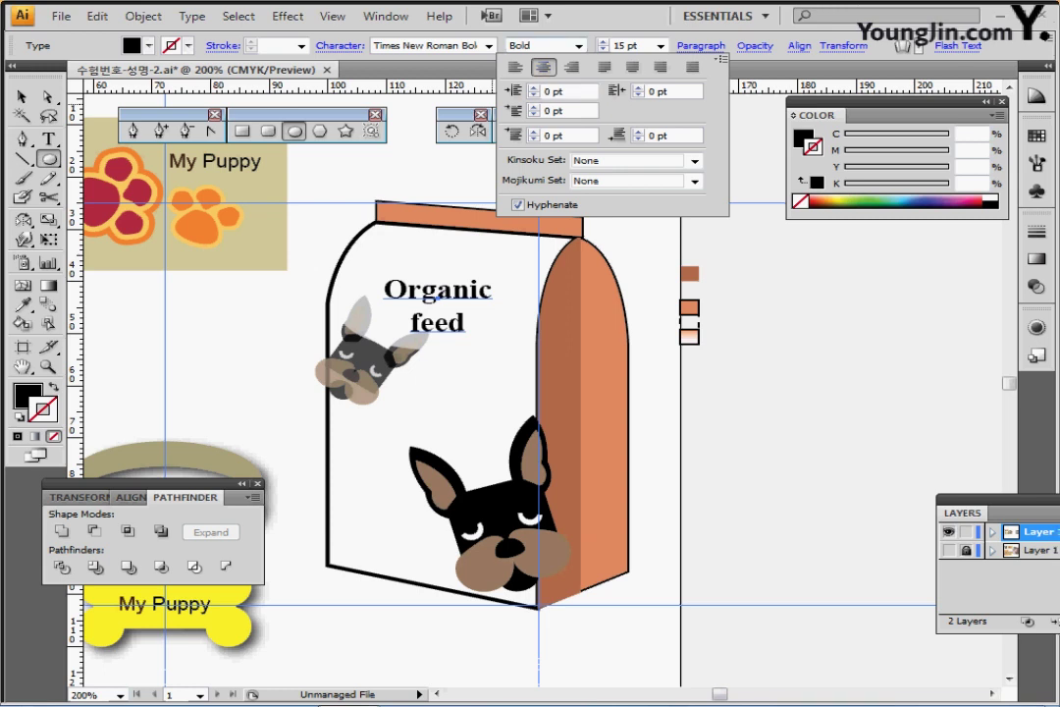
left_click(383, 324)
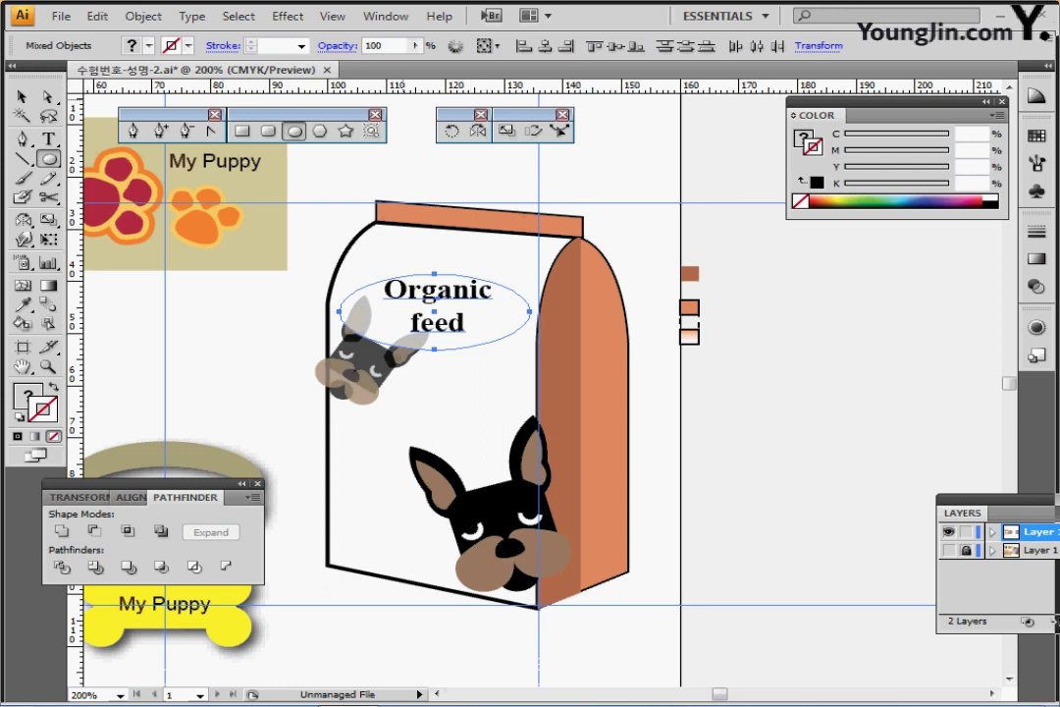
left_click(544, 46)
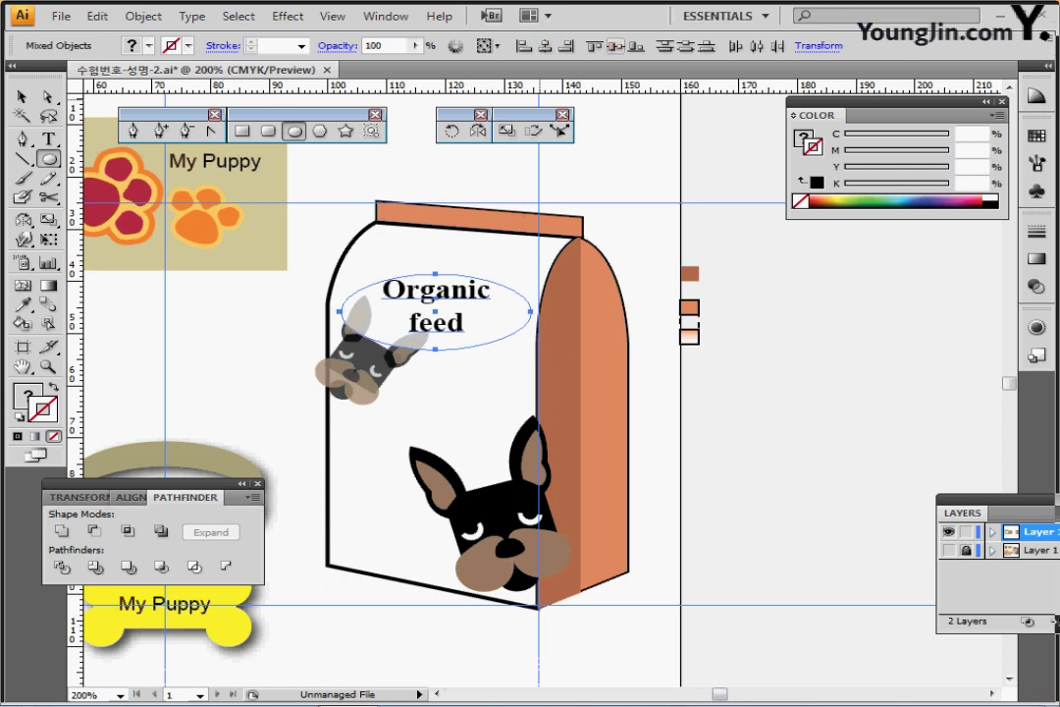
left_click(616, 45)
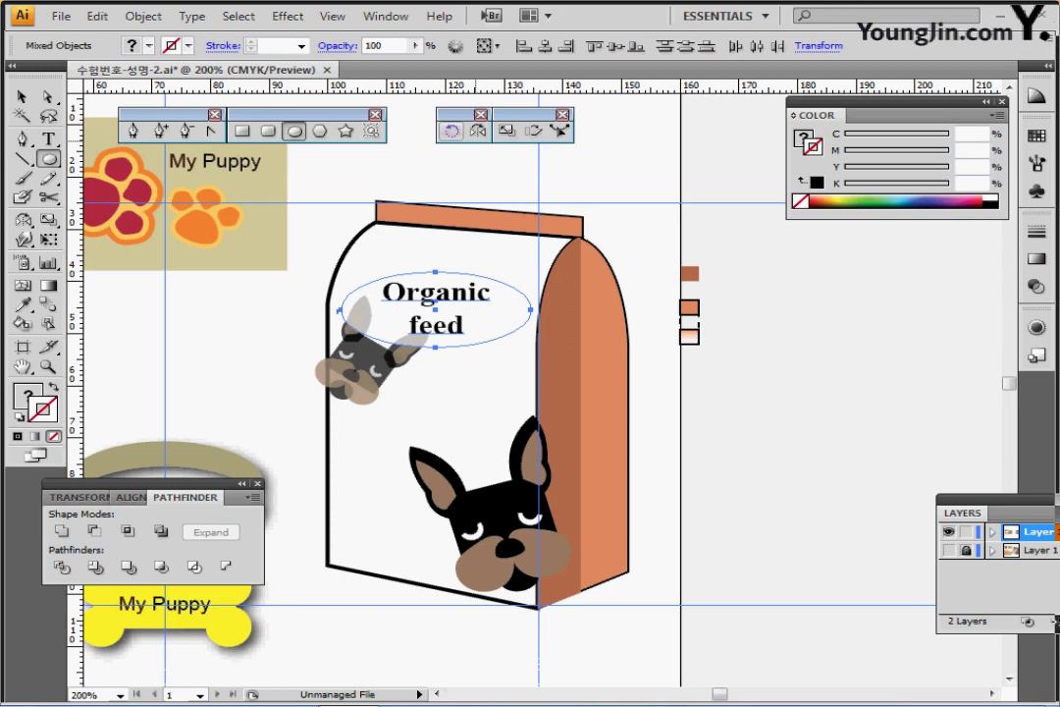
- Rotate the ellipse and "Organic feed" text together by -10°, nudge them slightly upward on the front panel, and deselect them
double_click(450, 130)
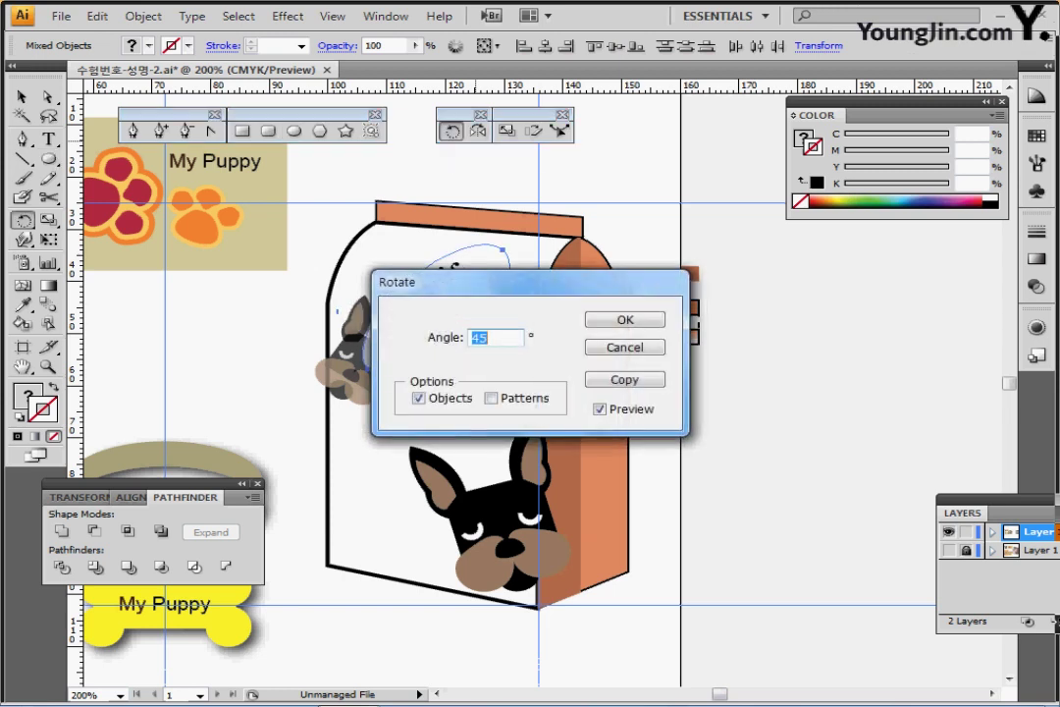
type("-10")
key("Return")
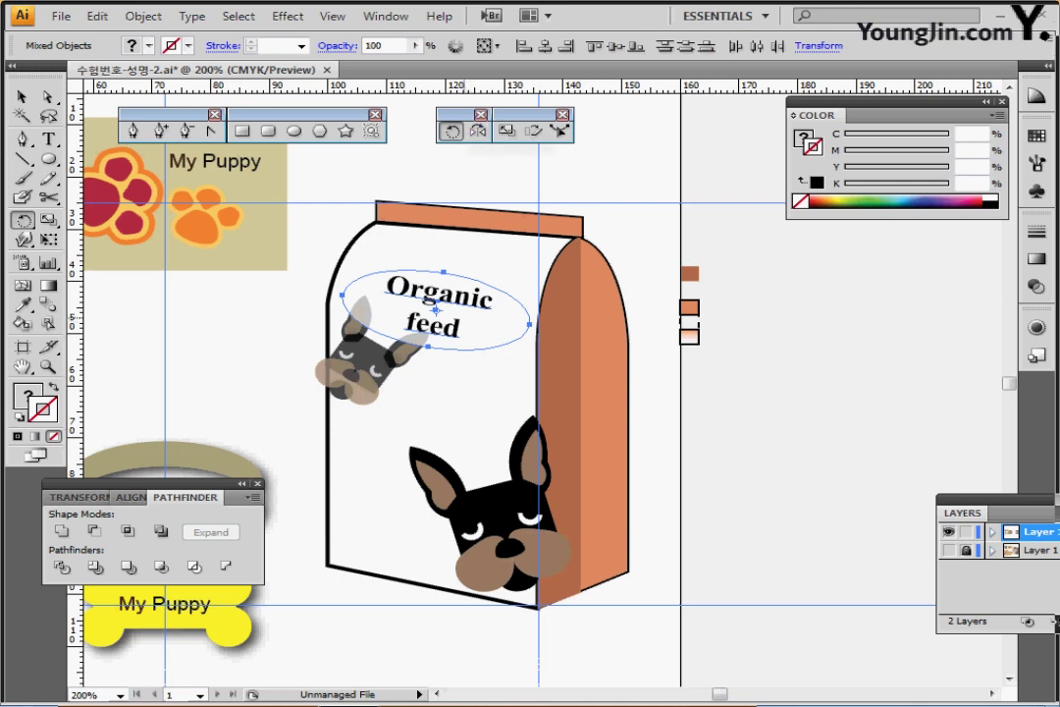
key("ctrl")
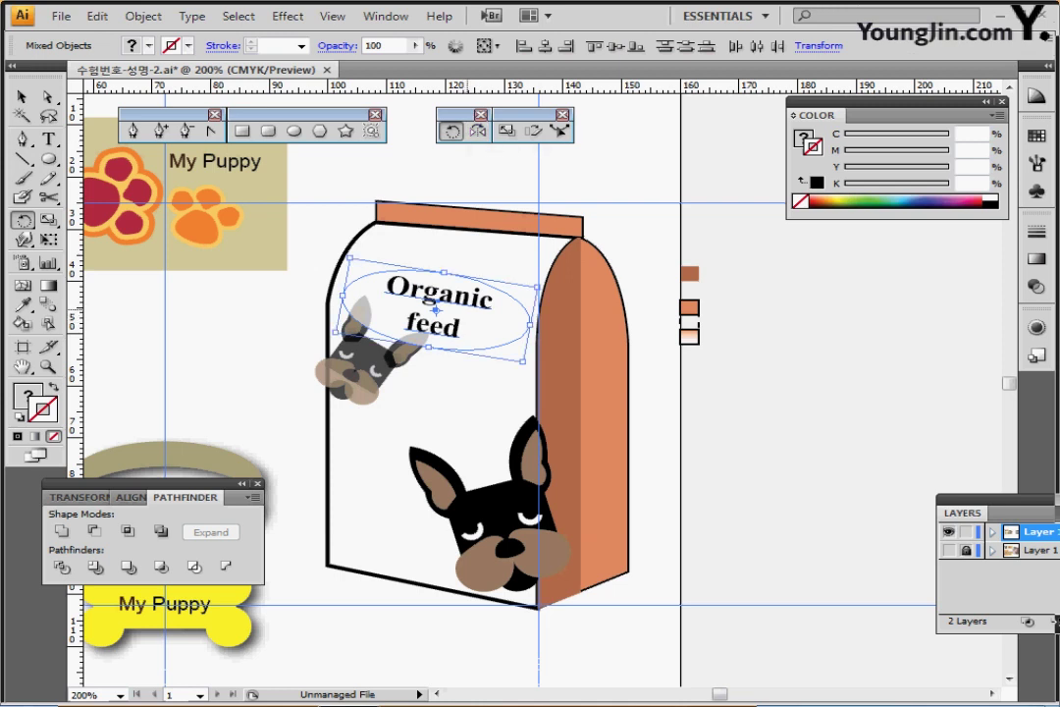
key("Up")
key("Up")
key("Up")
key("Up")
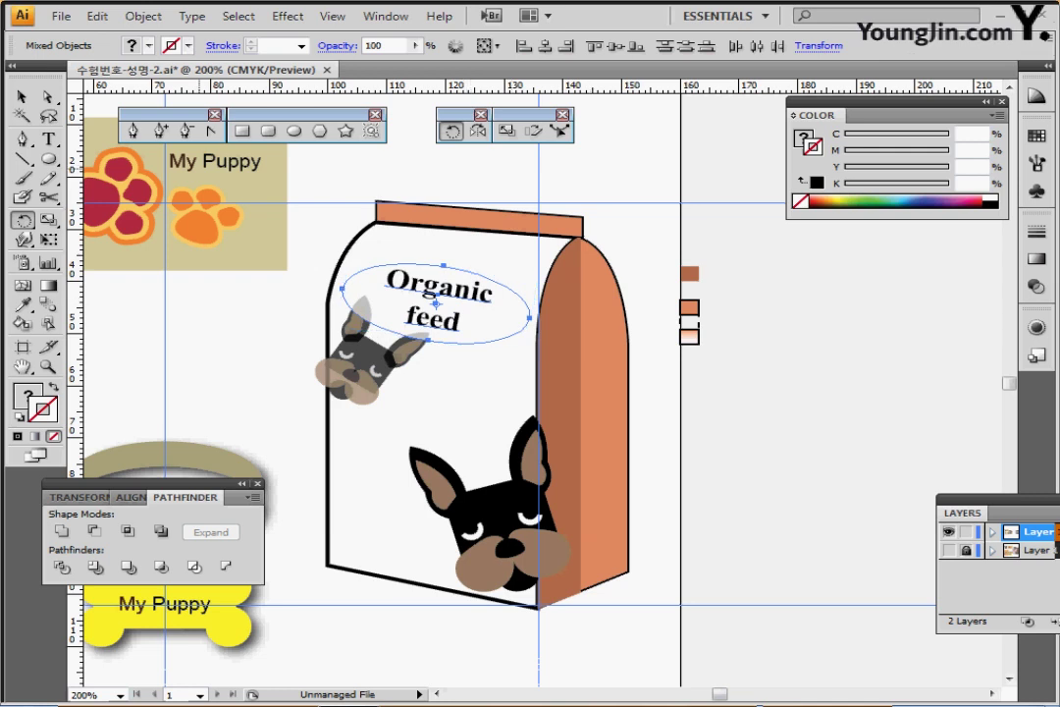
left_click_drag(537, 197, 456, 206)
left_click(578, 244, "ctrl")
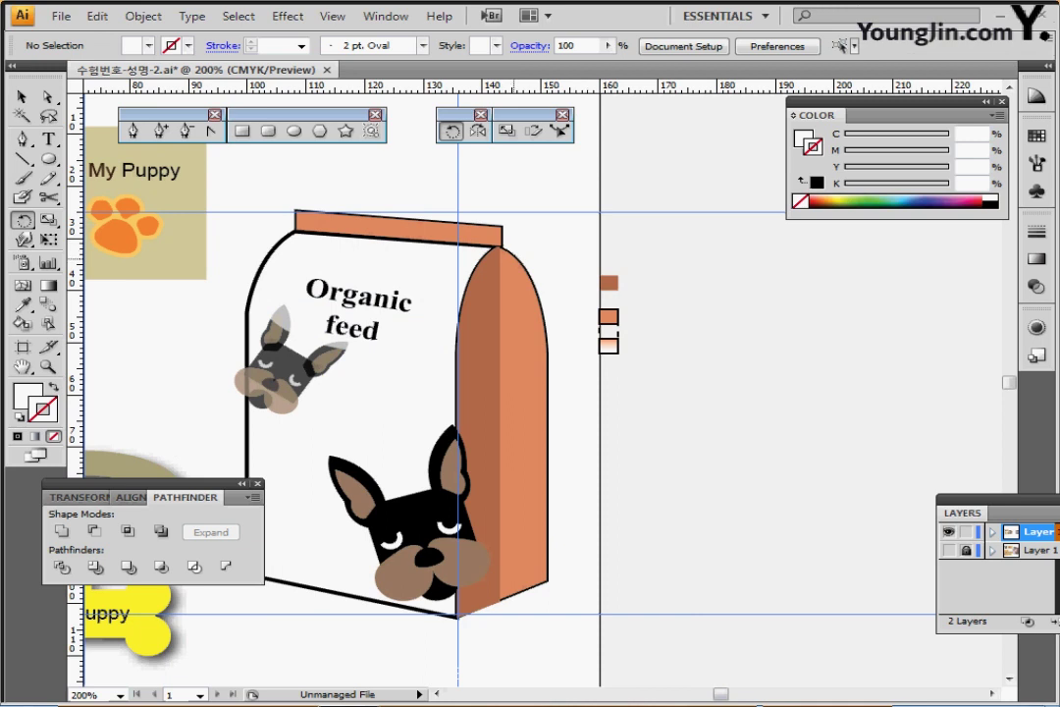
- Load the Hearts scatter brush from the Decorative_Scatter brush library and close the library
left_click_drag(528, 247, 604, 232)
left_click_drag(626, 336, 647, 319)
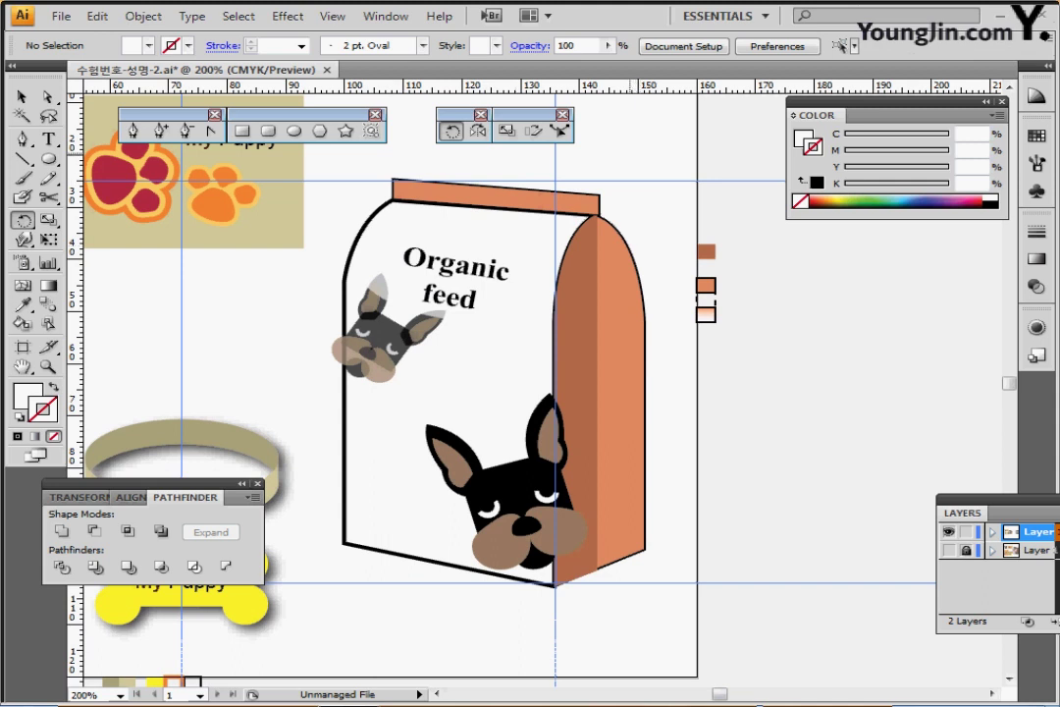
left_click(423, 46)
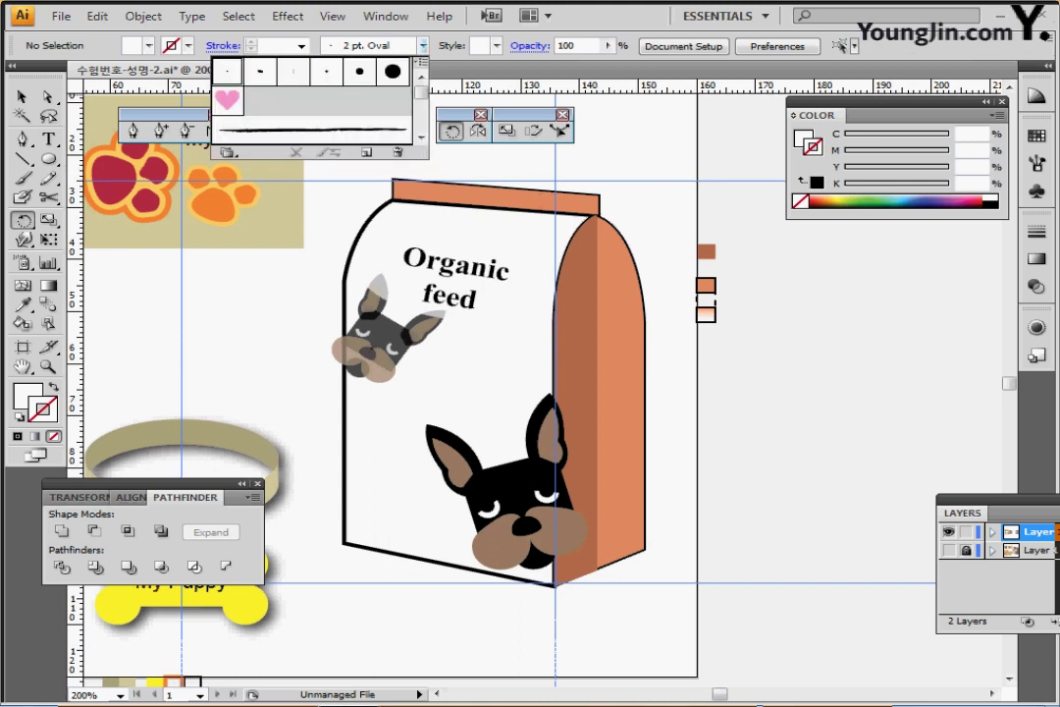
left_click(228, 153)
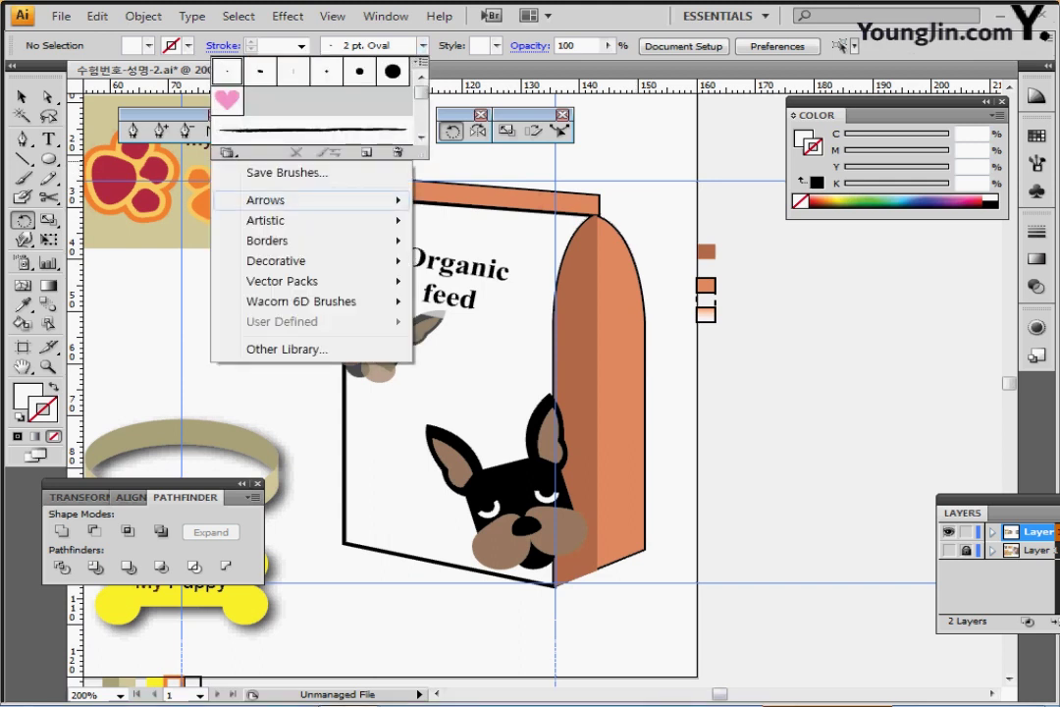
mouse_move(295, 241)
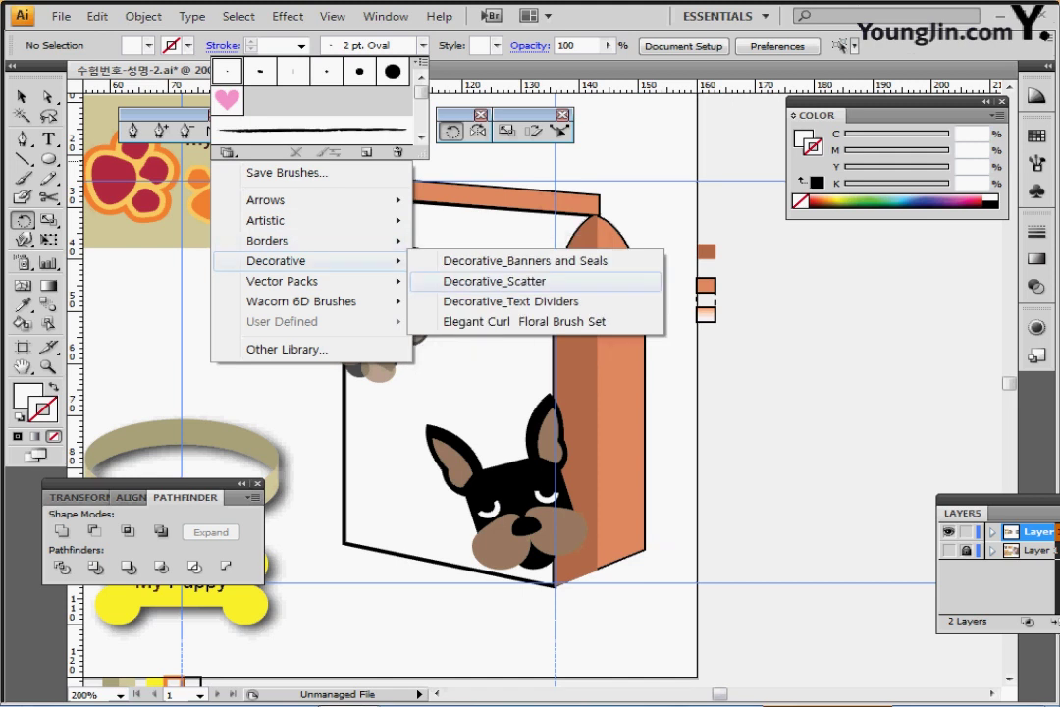
left_click(494, 281)
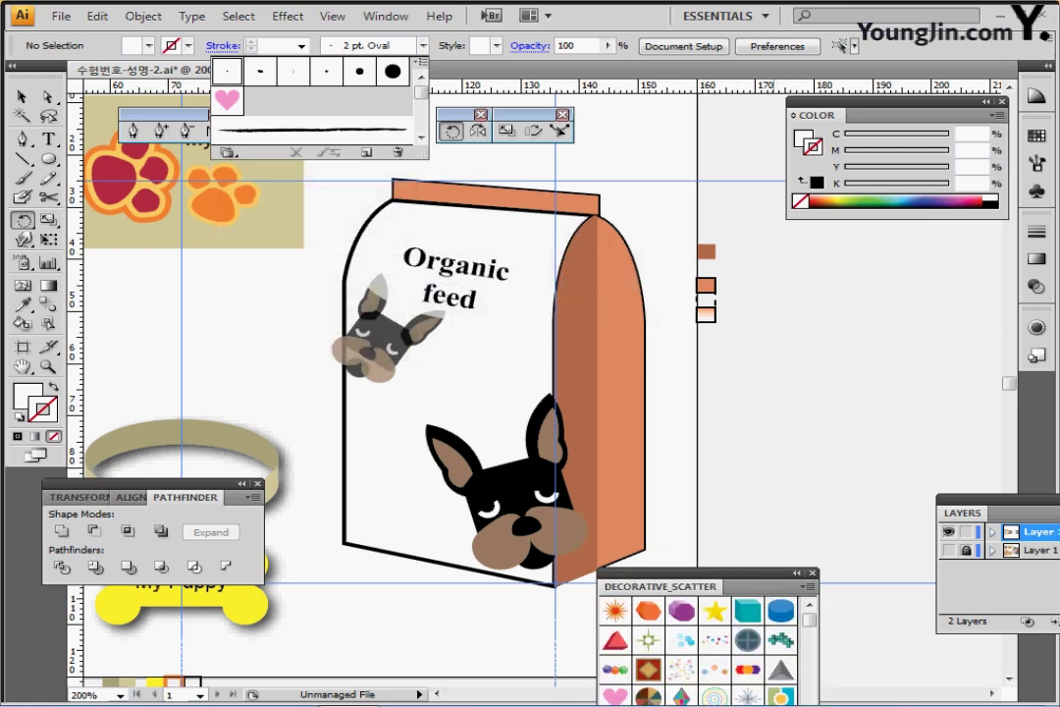
mouse_move(687, 570)
left_mouse_down()
mouse_move(776, 351)
mouse_move(805, 306)
left_mouse_up()
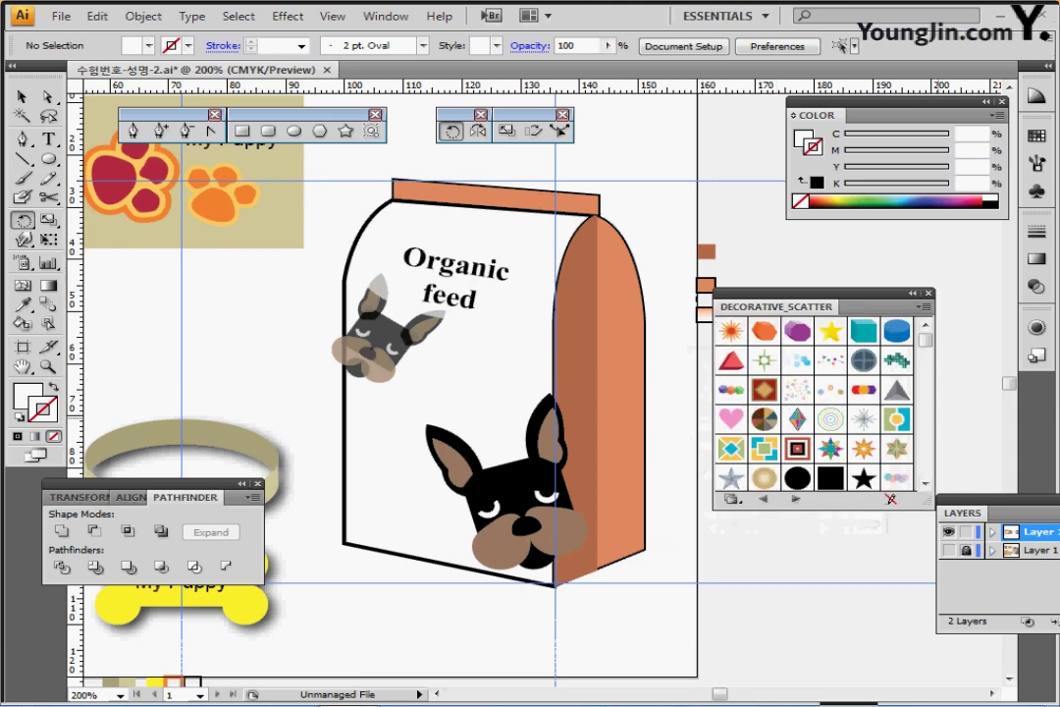
left_click(731, 449)
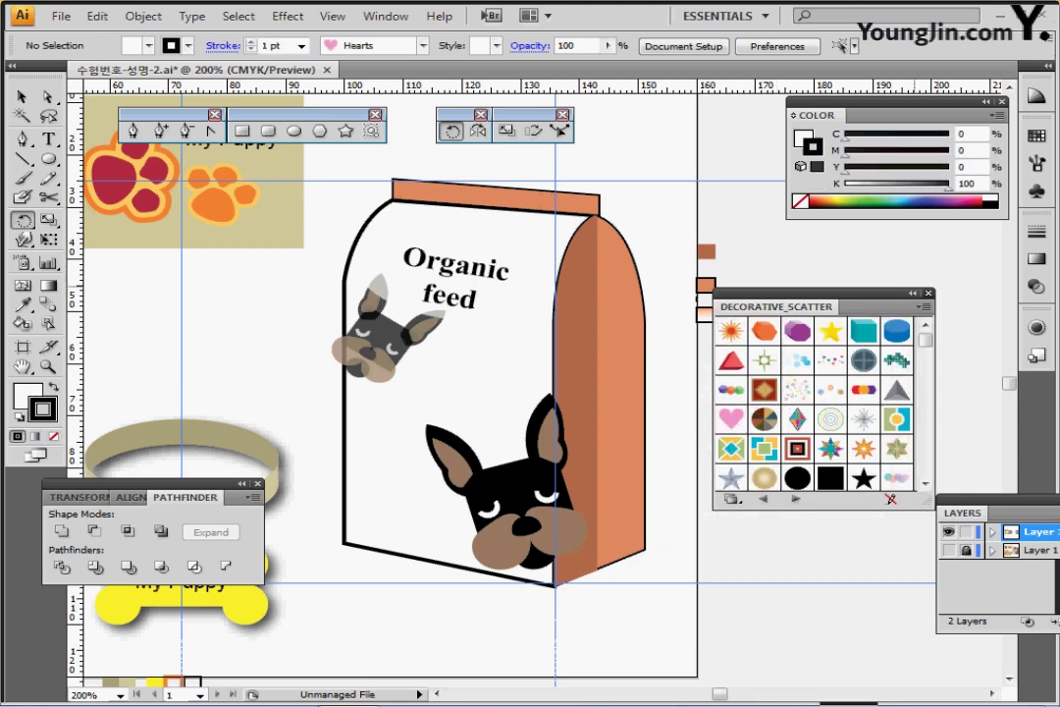
left_click(929, 294)
- Paint a Hearts brush stroke diagonally across the bag from its lower front corner to the upper side panel and set its weight to 0.4 pt
left_click(23, 178)
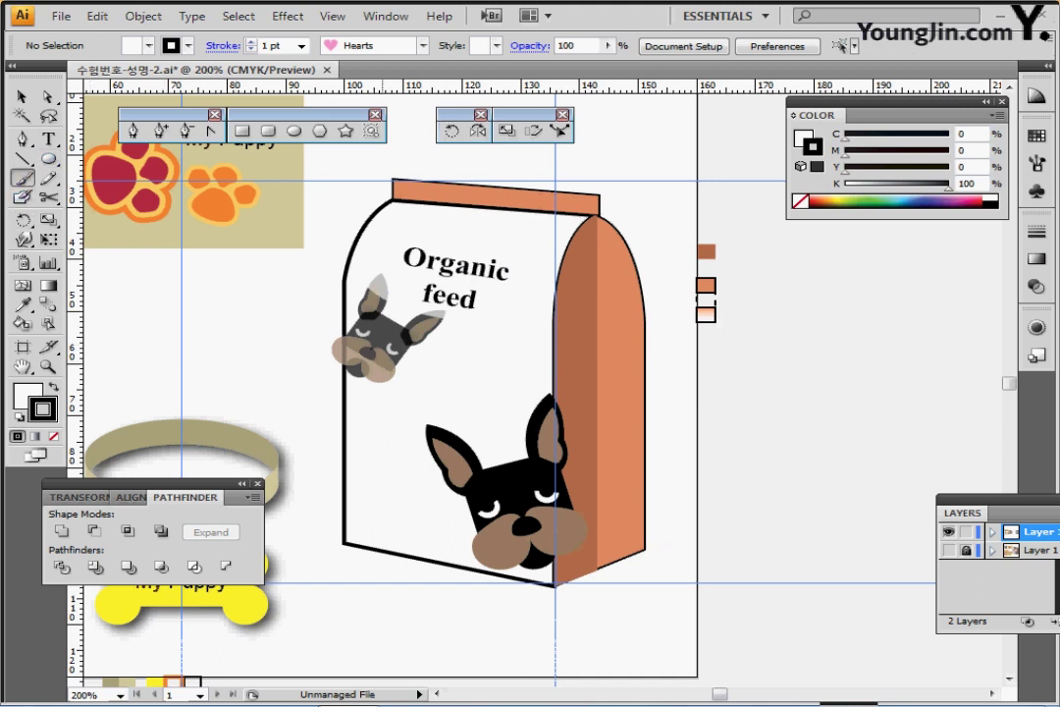
mouse_move(319, 572)
left_mouse_down()
mouse_move(344, 552)
mouse_move(392, 461)
mouse_move(432, 344)
mouse_move(549, 280)
mouse_move(636, 263)
left_mouse_up()
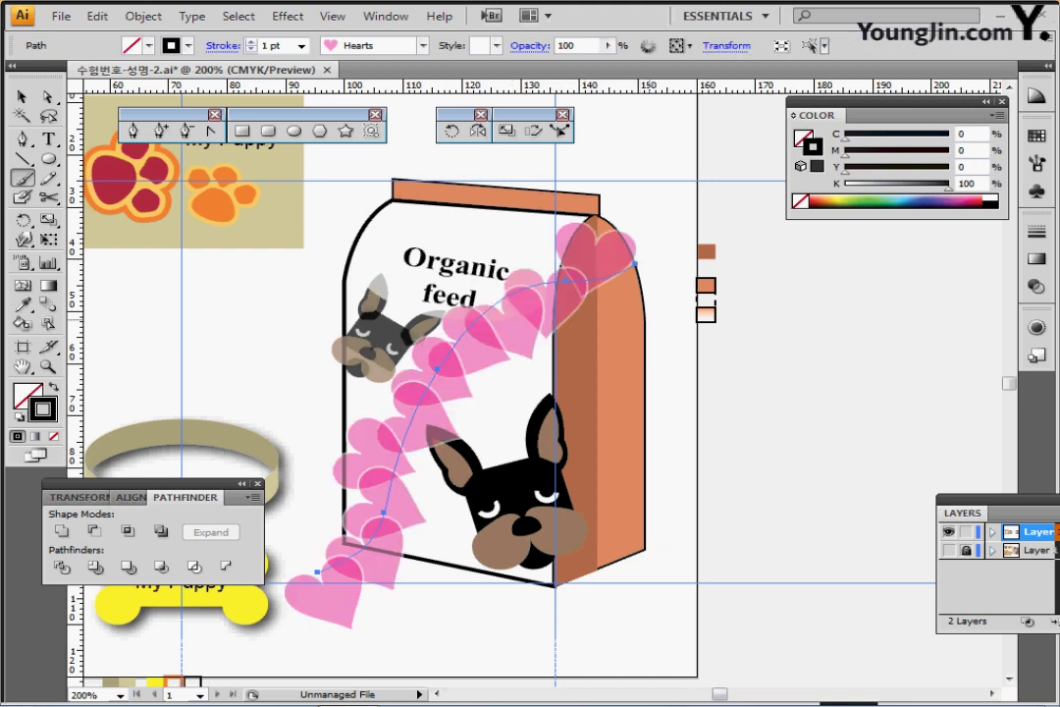
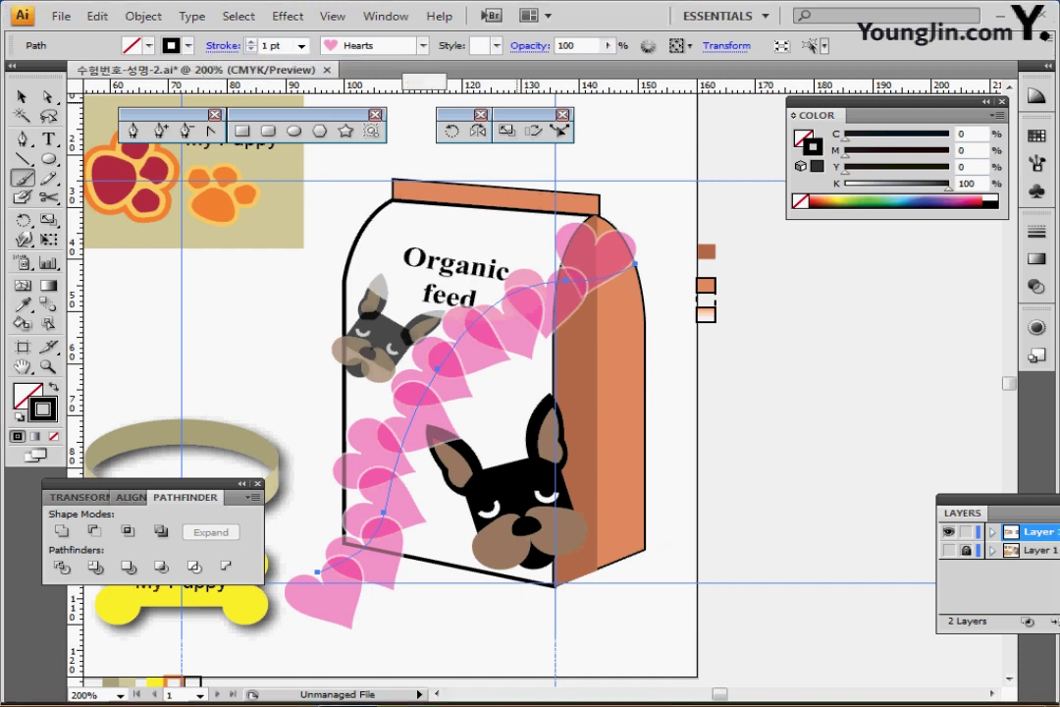
left_click(273, 45)
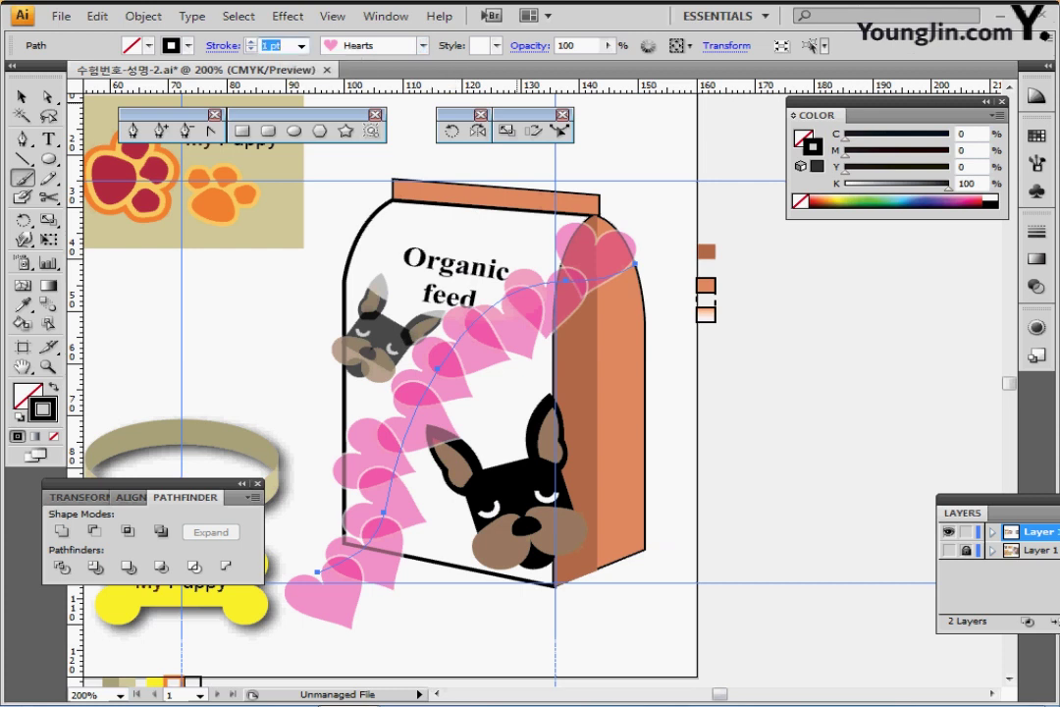
key("BackSpace")
type("0.4")
key("Return")
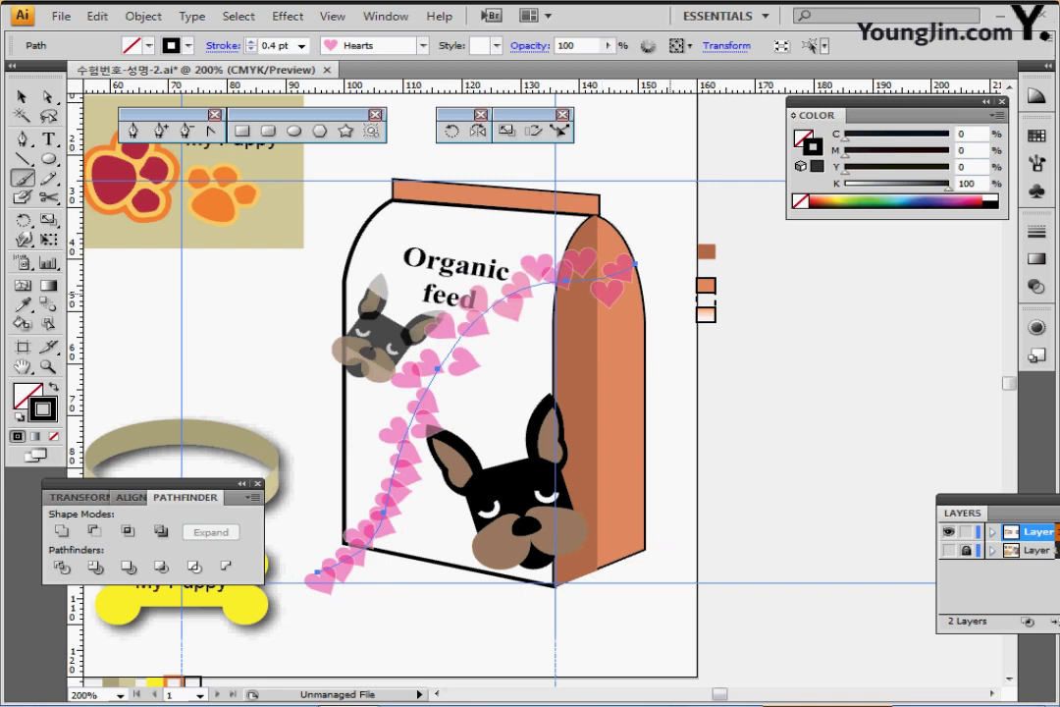
- Replace the hearts stroke with a freshly painted S-shaped one across the bag and shift it slightly outward
key("Delete")
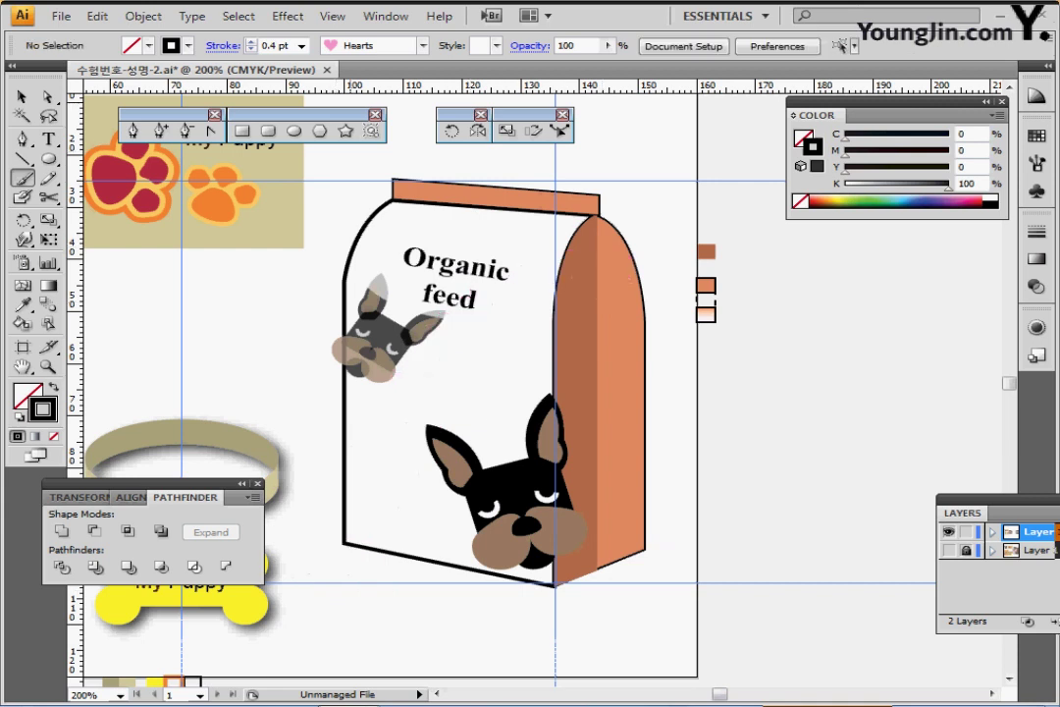
mouse_move(322, 546)
left_mouse_down()
mouse_move(344, 535)
mouse_move(432, 388)
mouse_move(615, 299)
left_mouse_up()
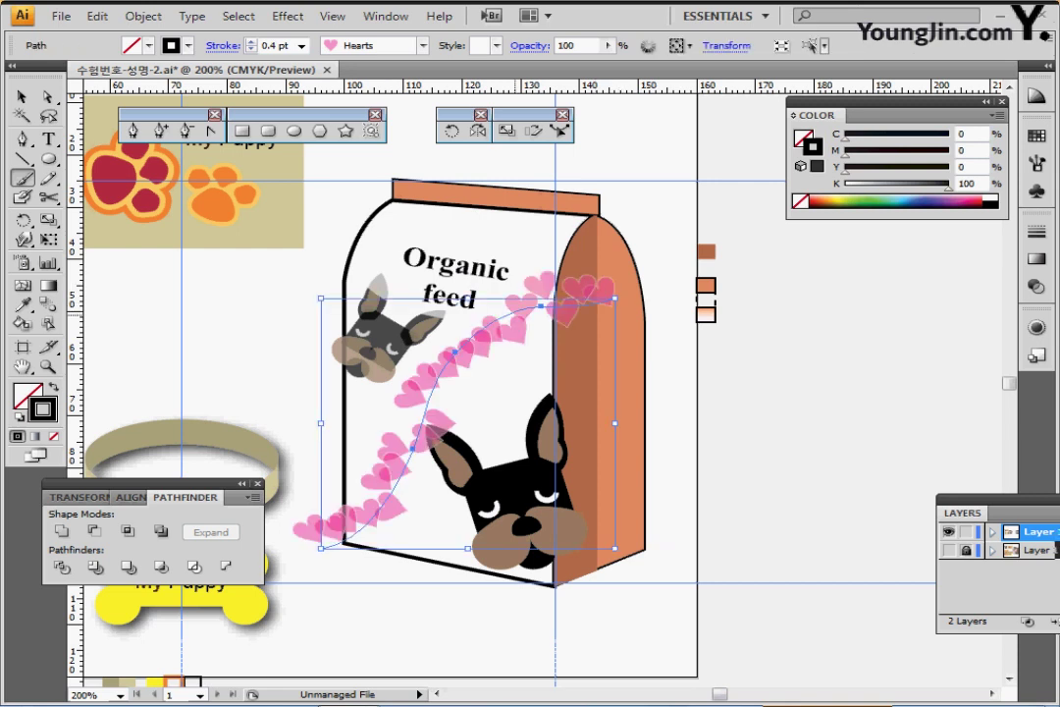
left_click_drag(521, 313, 516, 315)
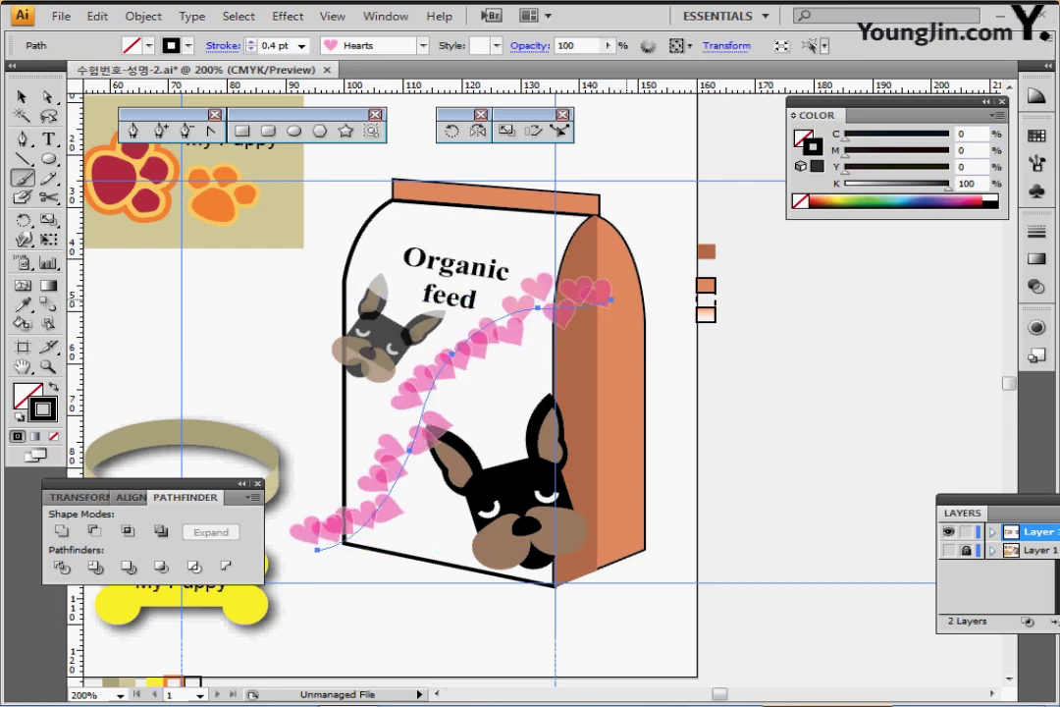
- Reshape the hearts path by lowering its end anchor on the side panel and the anchor beside it, then shift the whole path slightly down
key("v")
key("a")
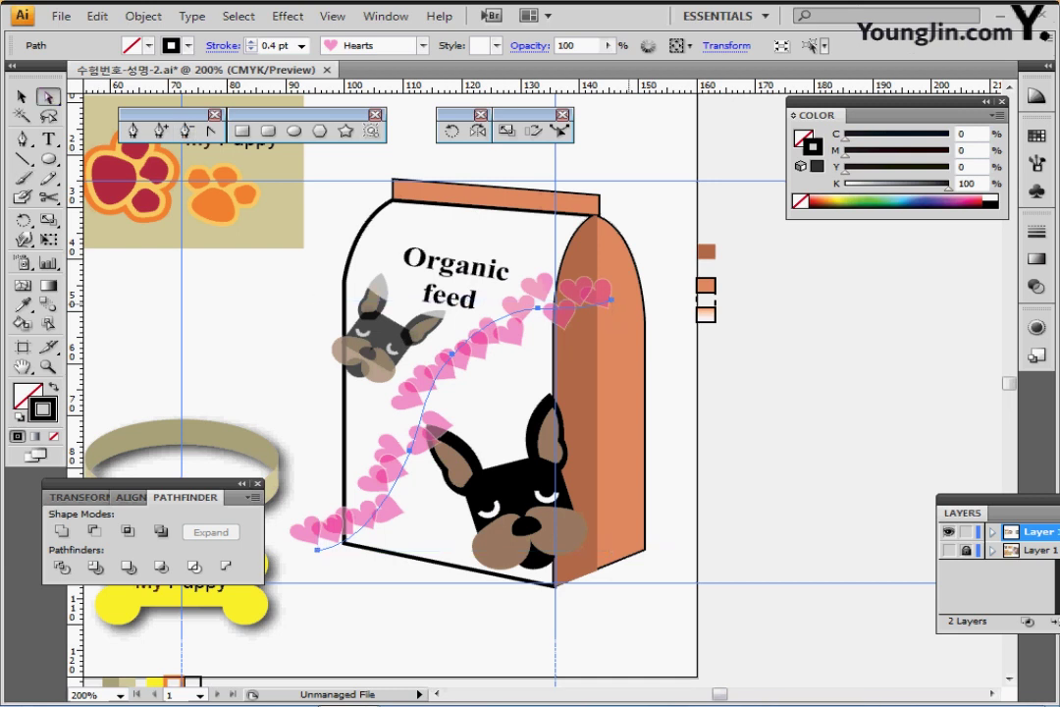
left_click(610, 299)
left_click_drag(611, 300, 610, 324)
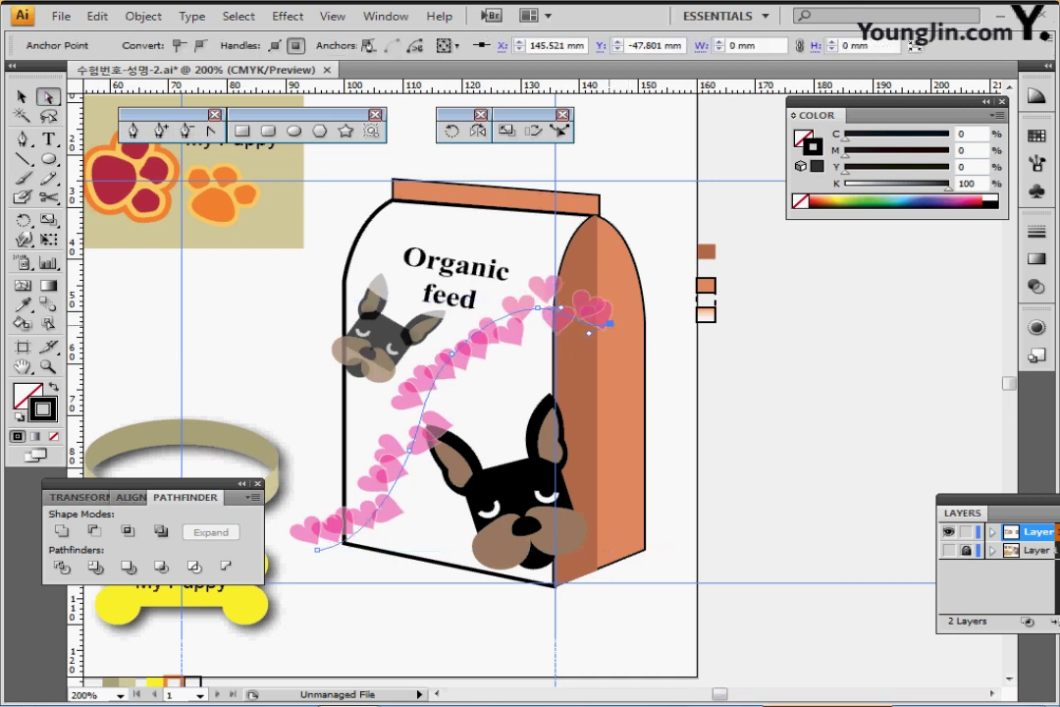
mouse_move(538, 307)
left_mouse_down()
mouse_move(517, 317)
mouse_move(528, 321)
left_mouse_up()
left_click_drag(609, 352, 611, 351)
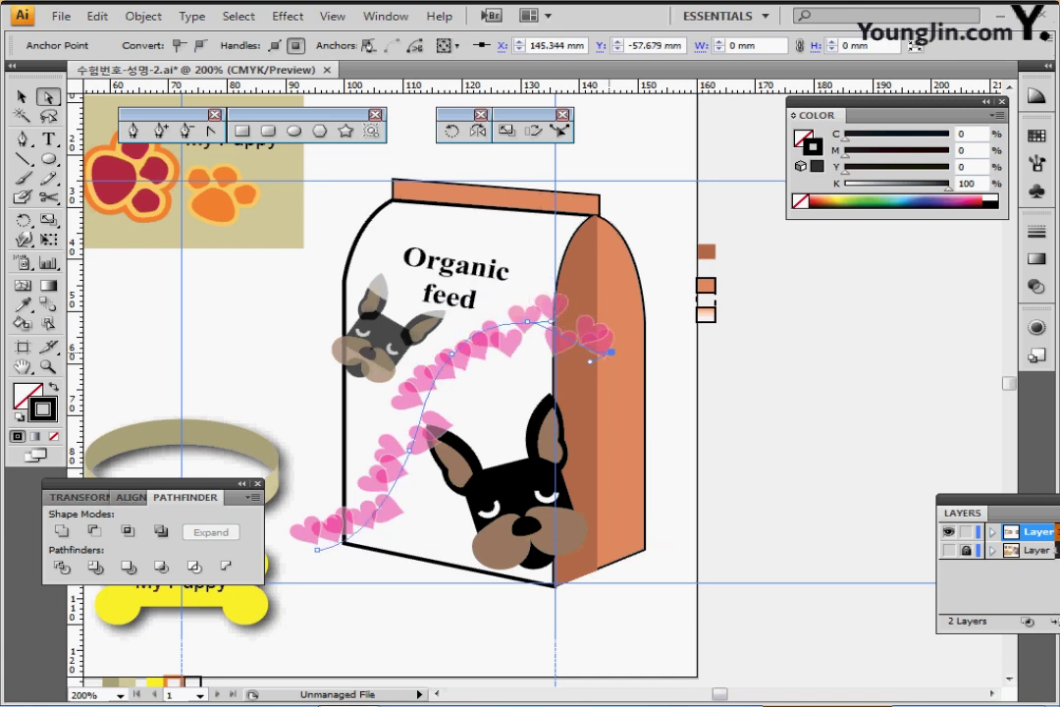
mouse_move(449, 352)
left_mouse_down()
mouse_move(432, 362)
mouse_move(443, 357)
left_mouse_up()
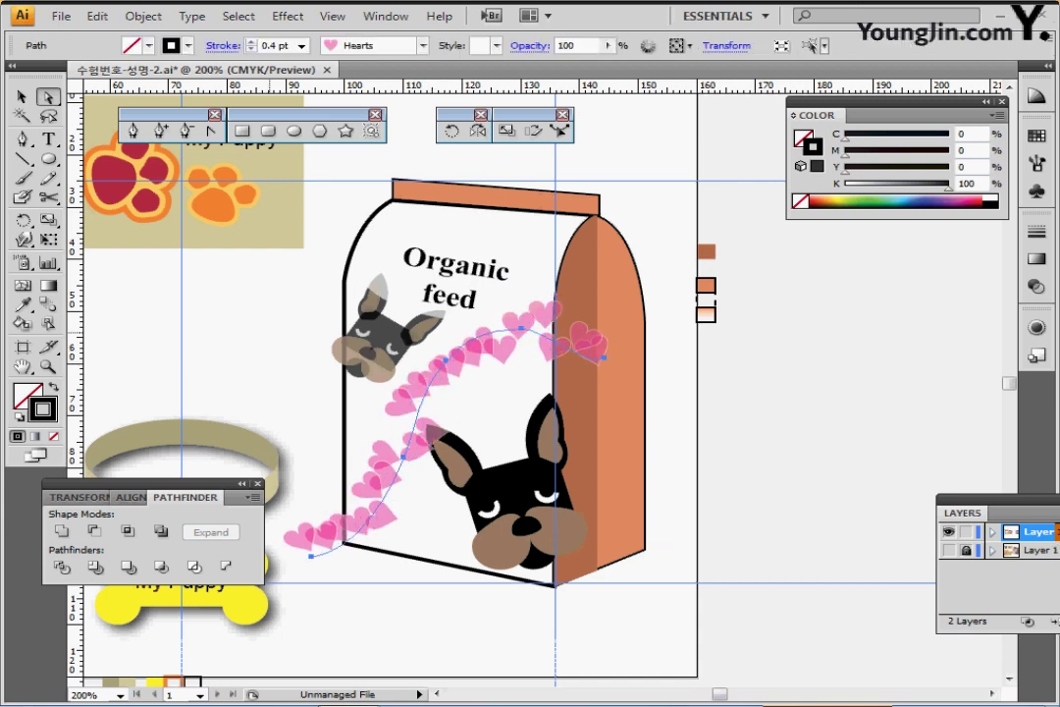
left_click(262, 299)
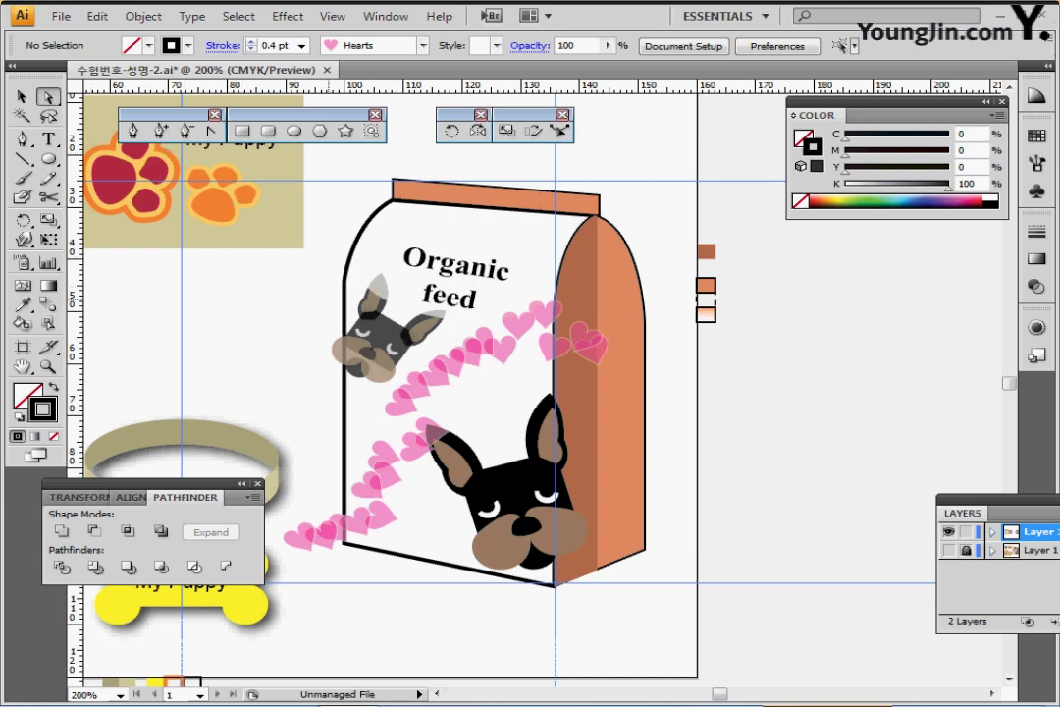
- Bring the bag's unfilled 2 pt front panel outline to the front of the stacking order
left_click(22, 96)
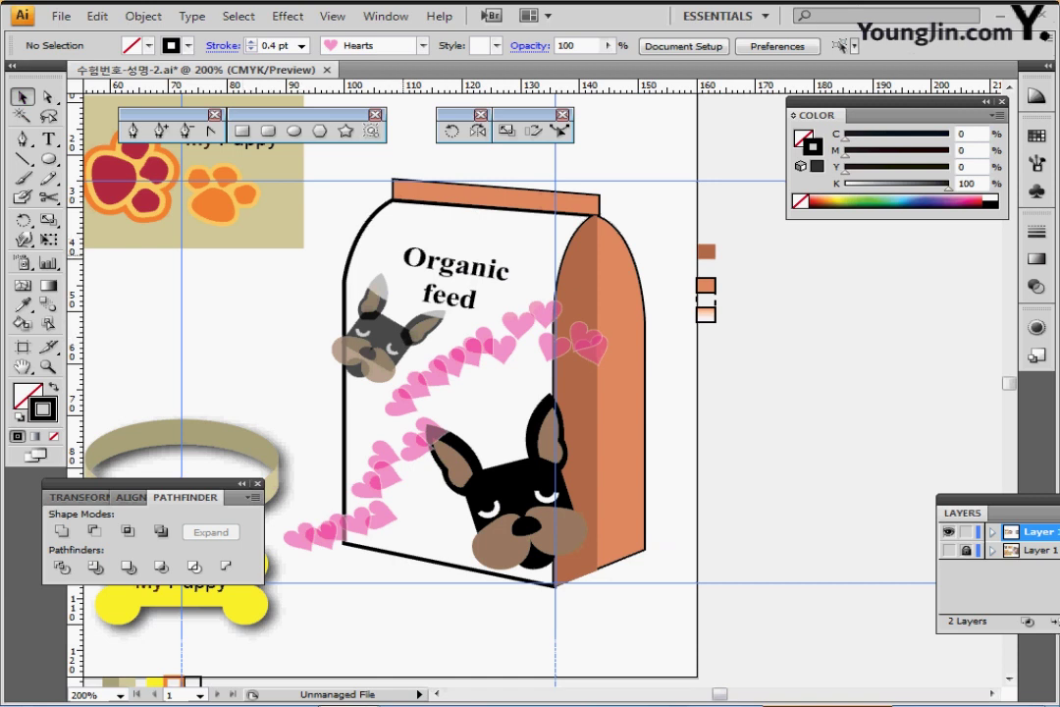
left_click(363, 232)
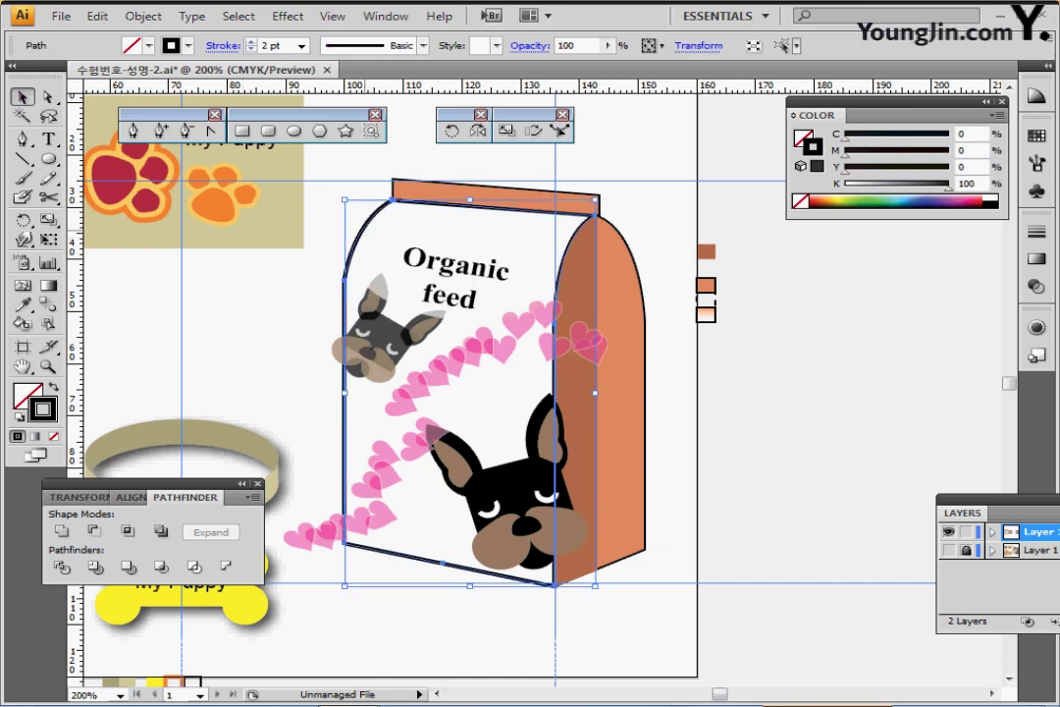
right_click(366, 231)
mouse_move(462, 467)
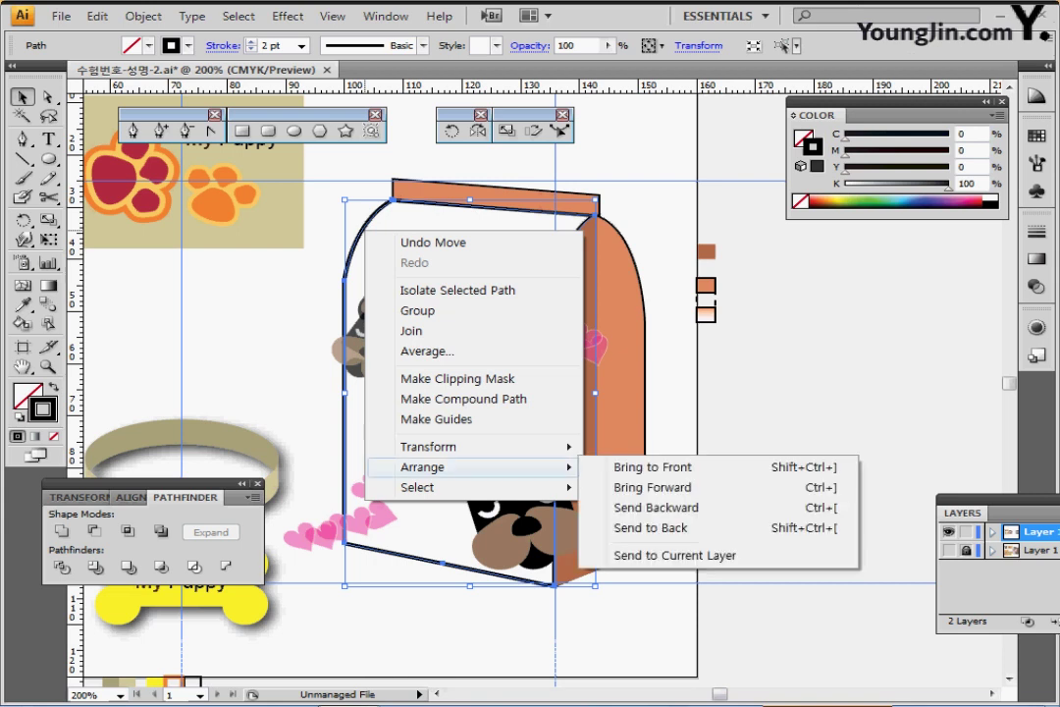
left_click(653, 467)
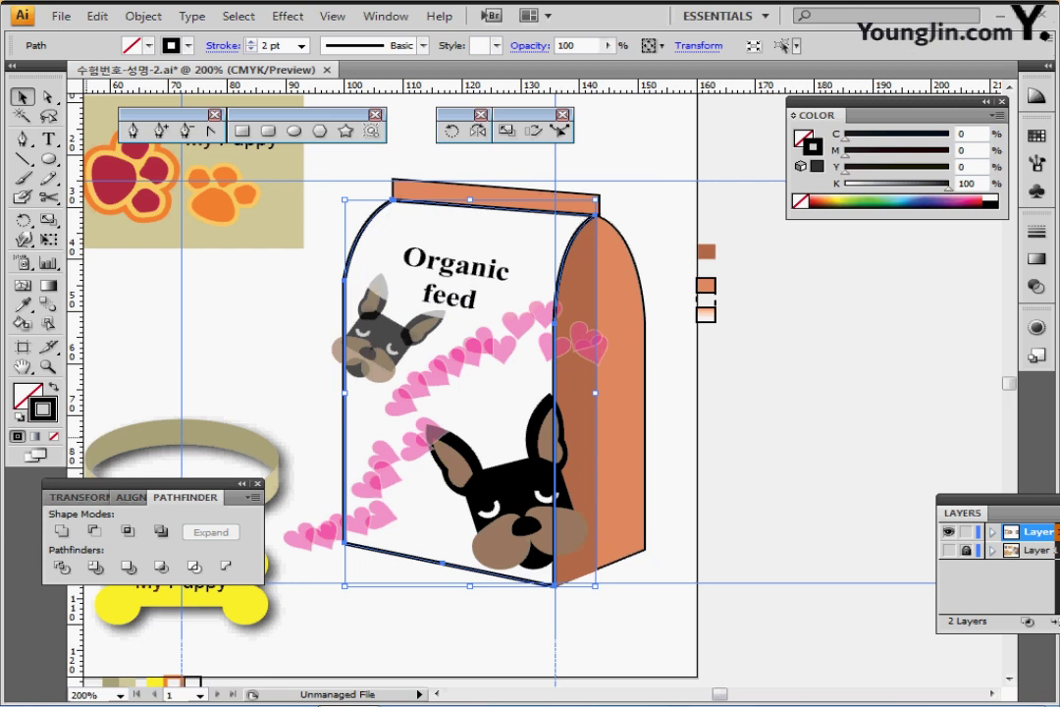
- Give the front panel outline the default fill and stroke and use it as a clipping mask for the dog faces, oval, label text and hearts
key("d")
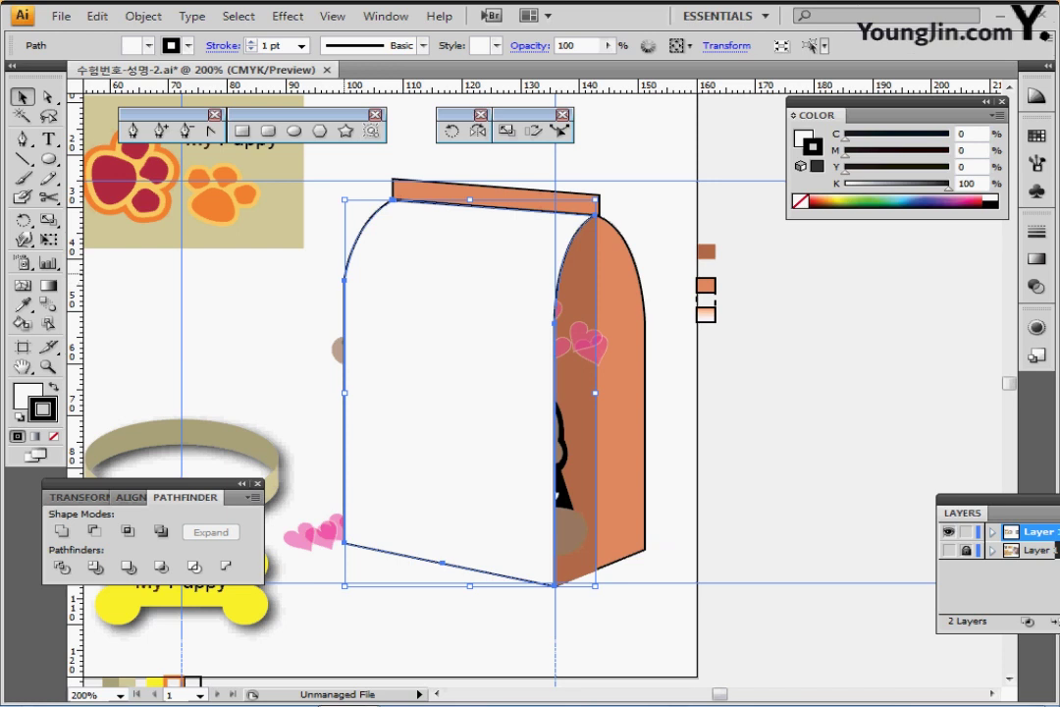
left_click_drag(307, 270, 567, 607)
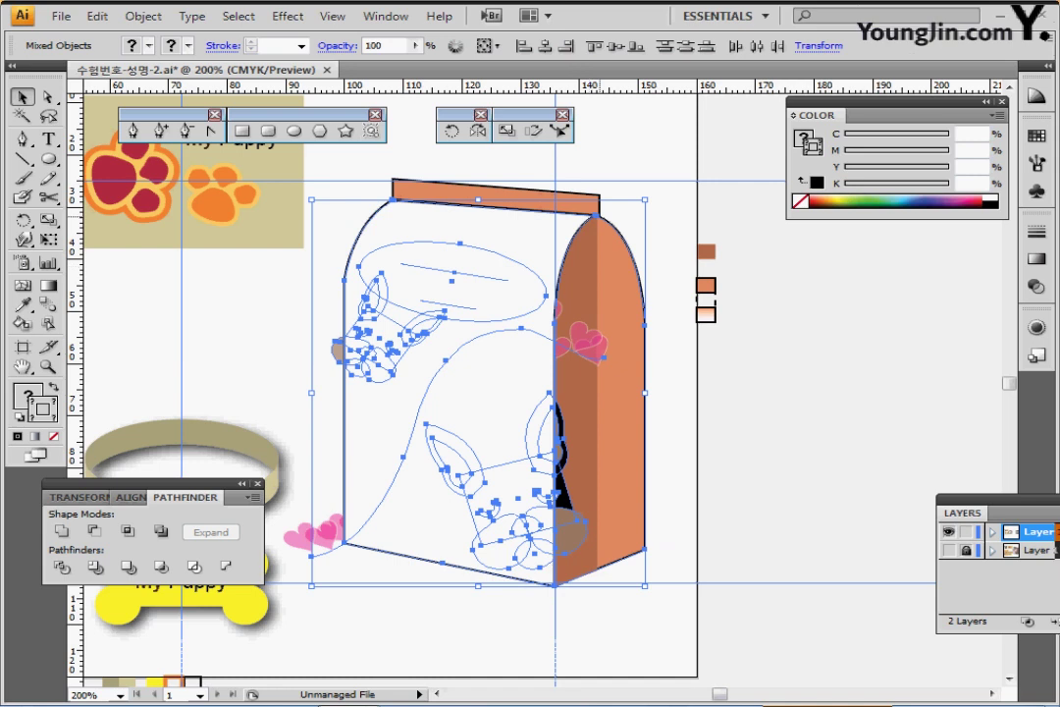
left_click(645, 320, "shift")
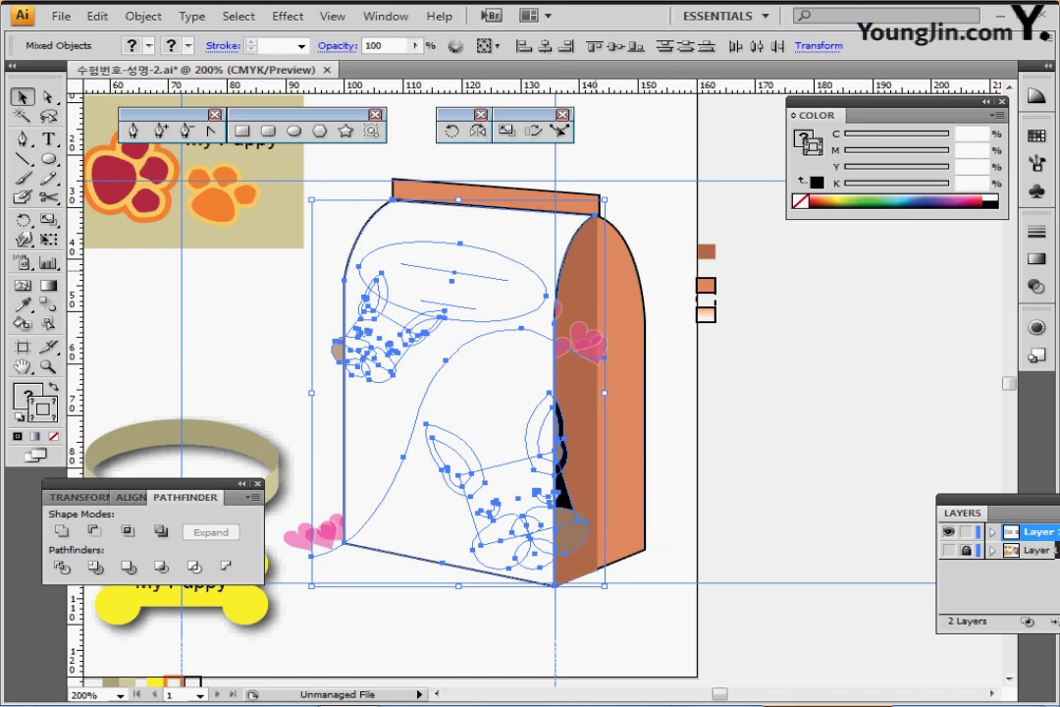
right_click(444, 304)
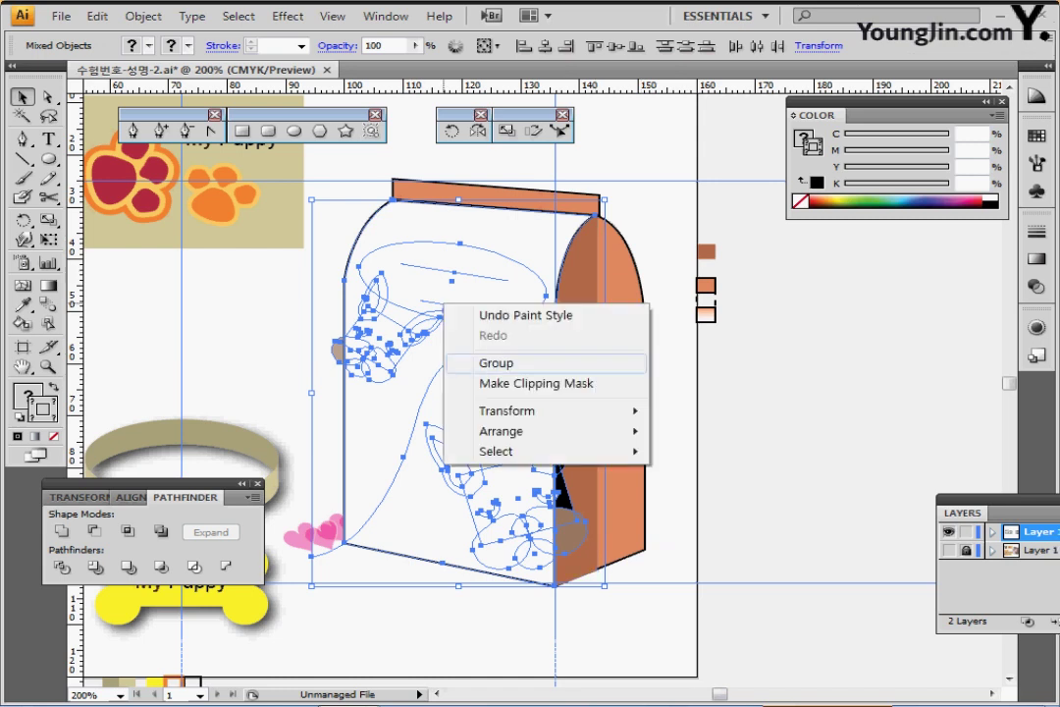
left_click(530, 383)
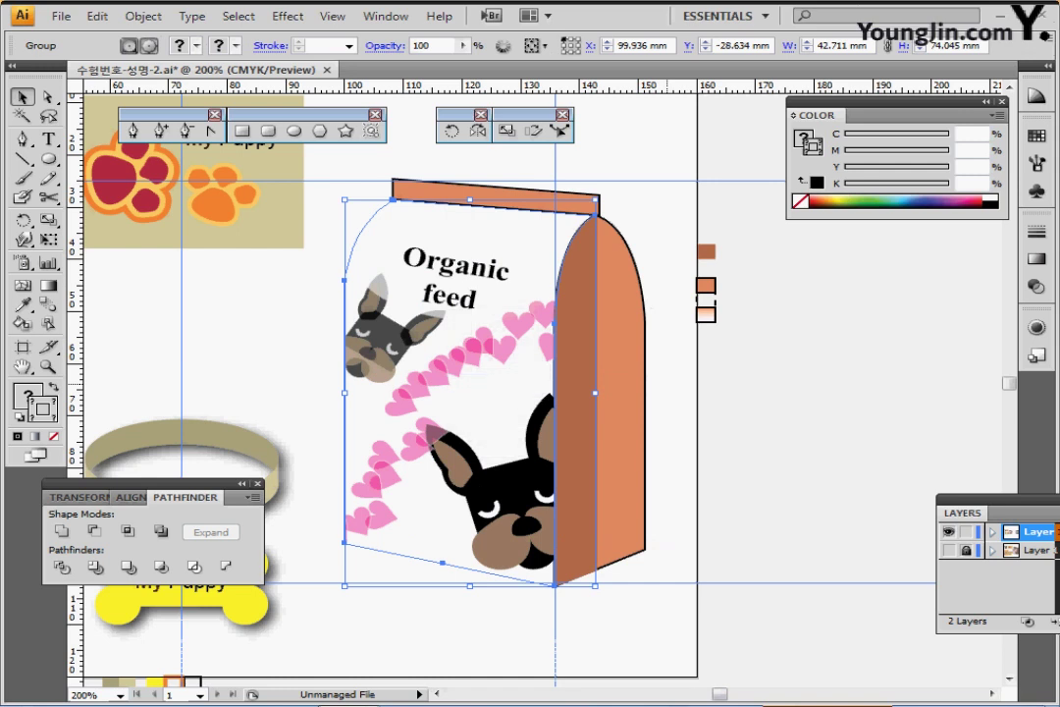
left_click(326, 265)
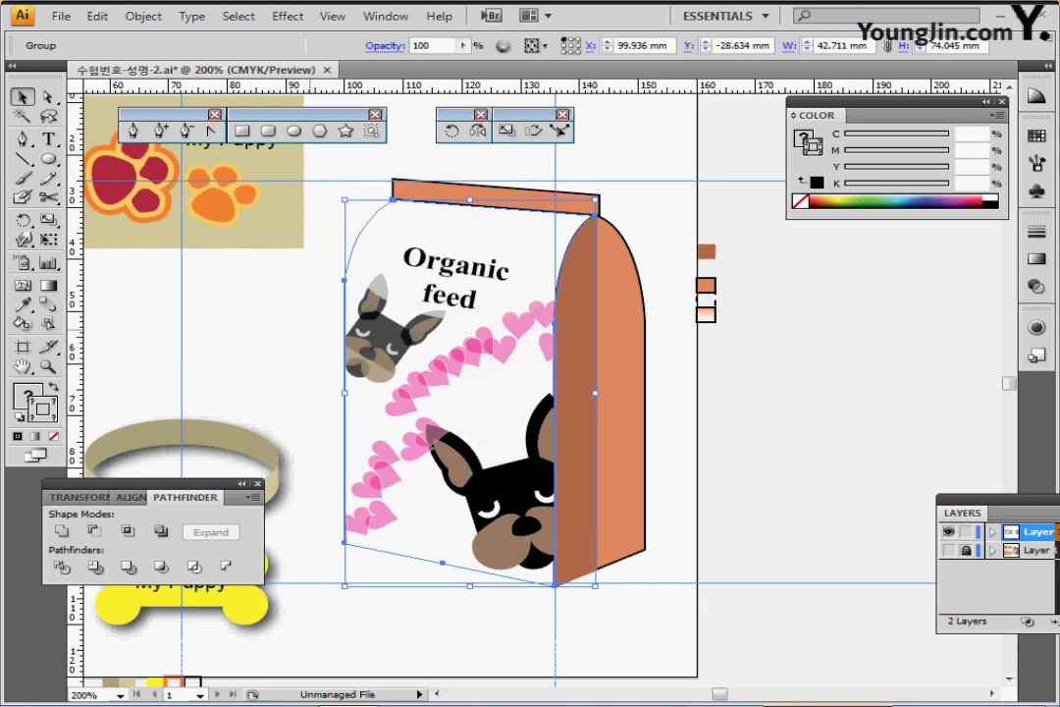
- Isolate the clipped group and give its front panel clipping path the white-to-orange gradient fill and 1 pt black stroke of the sample swatch
left_click(459, 359)
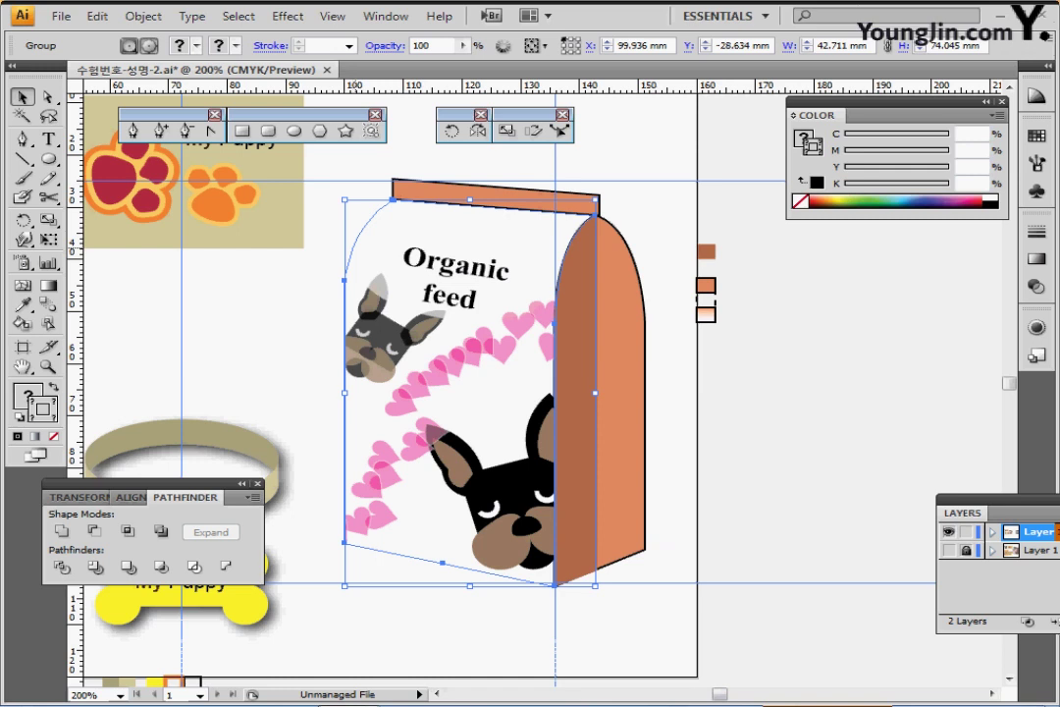
double_click(460, 359)
left_click(345, 393)
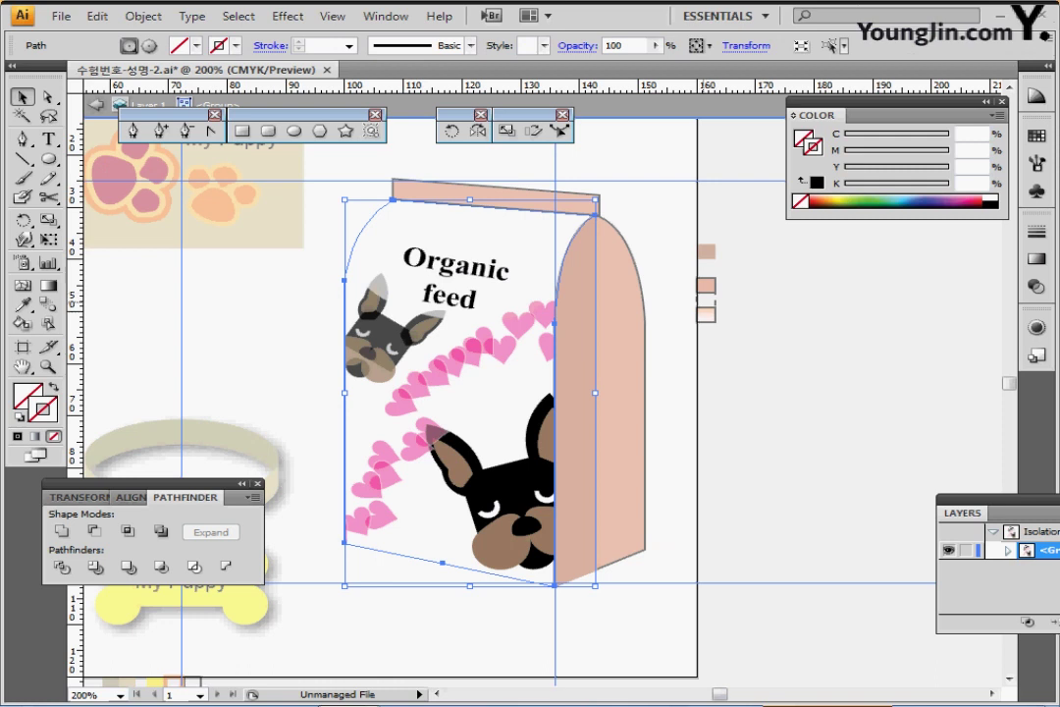
key("i")
left_click(709, 314)
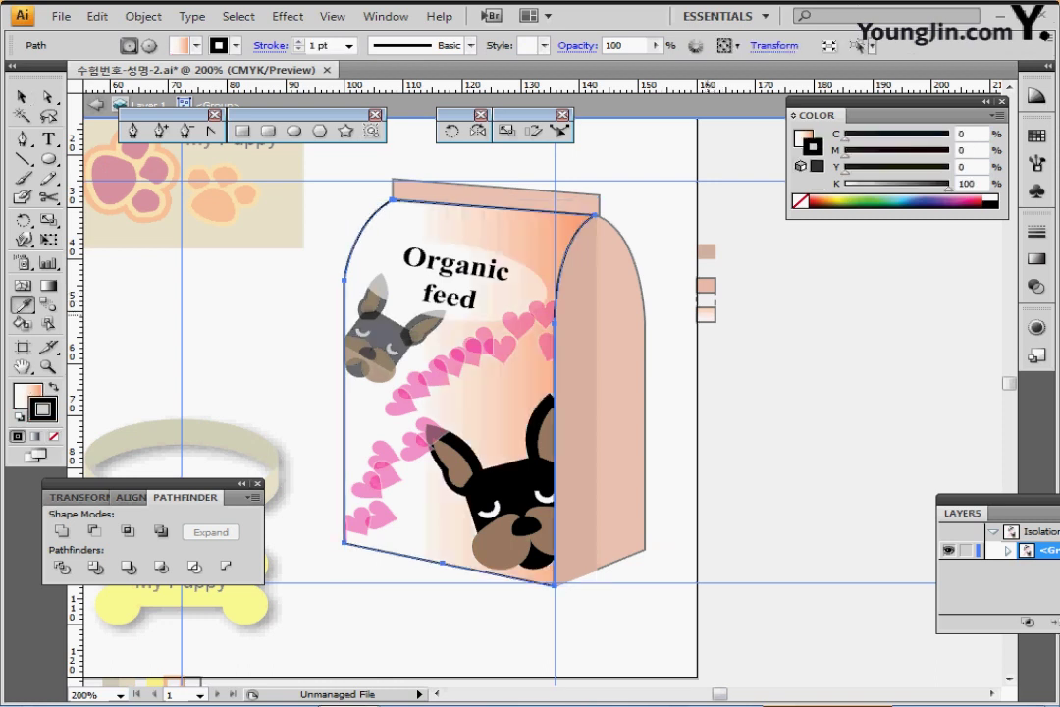
- Set the front panel's linear gradient angle to 90°, check both of its colour stops and leave isolation mode
left_click(1036, 259)
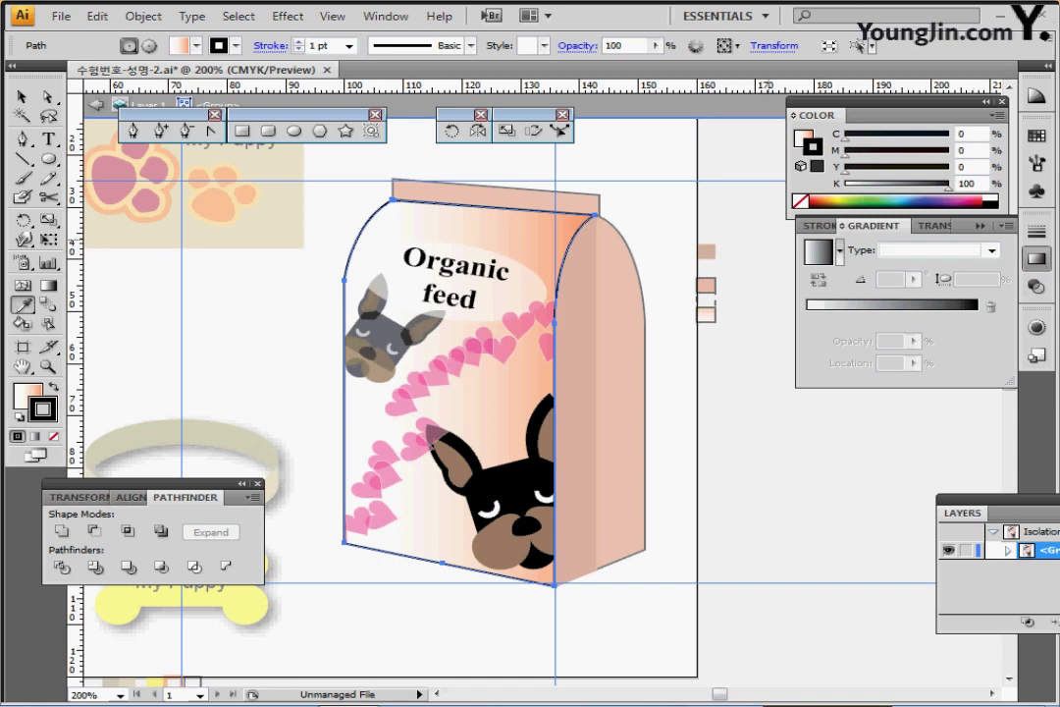
key("x")
double_click(885, 280)
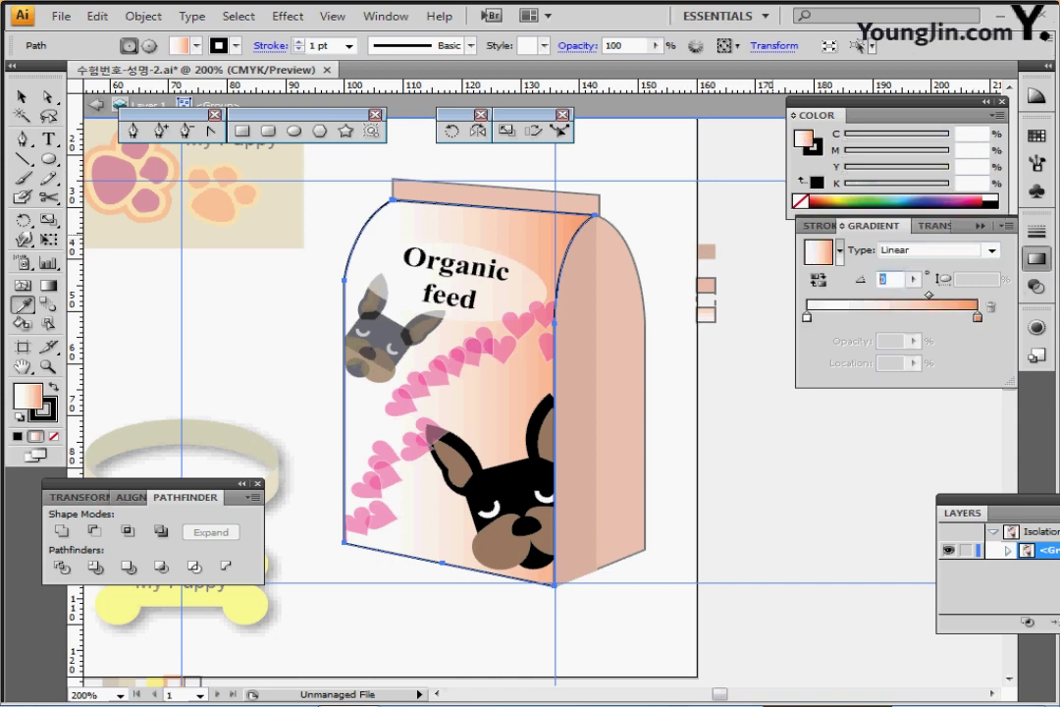
type("90")
key("Return")
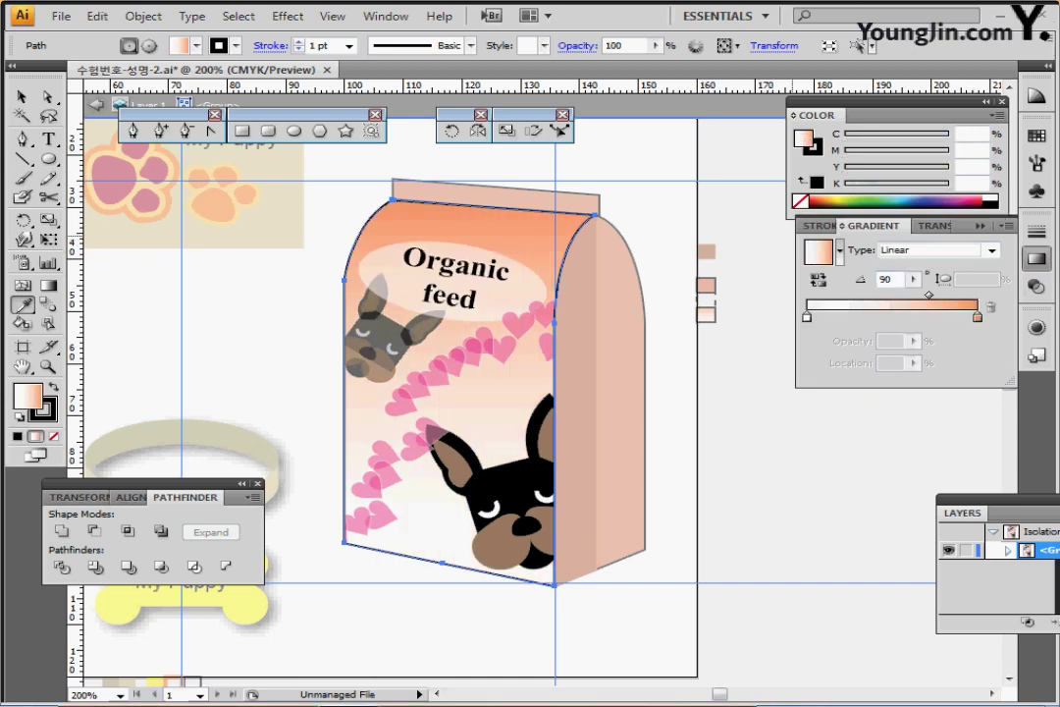
left_click(807, 317)
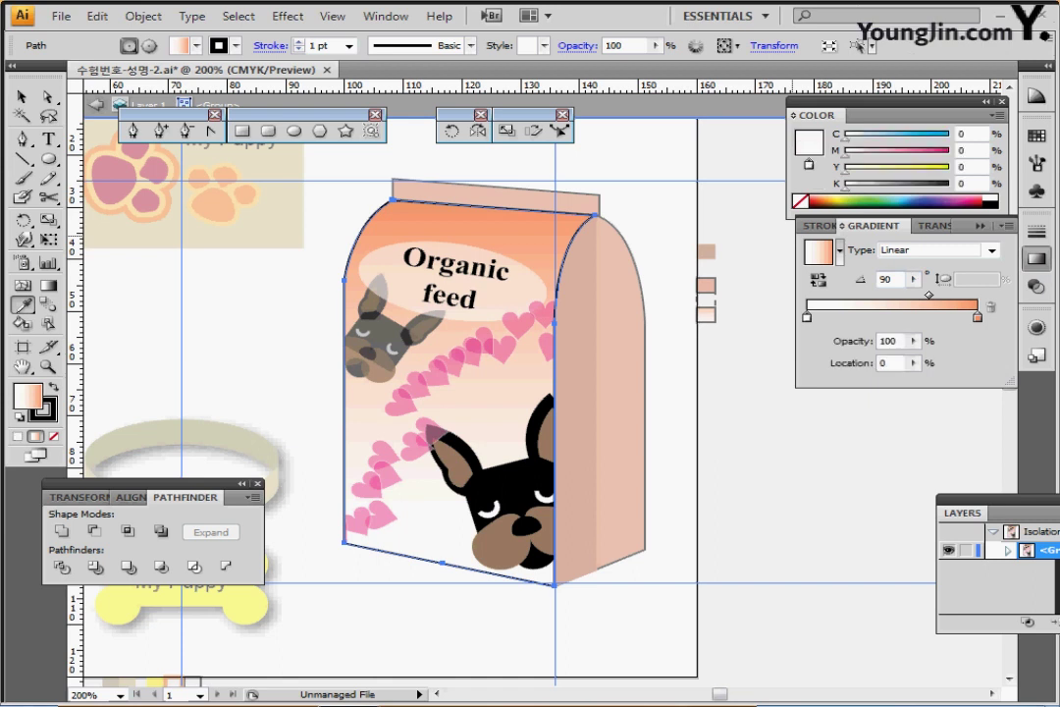
left_click(976, 316)
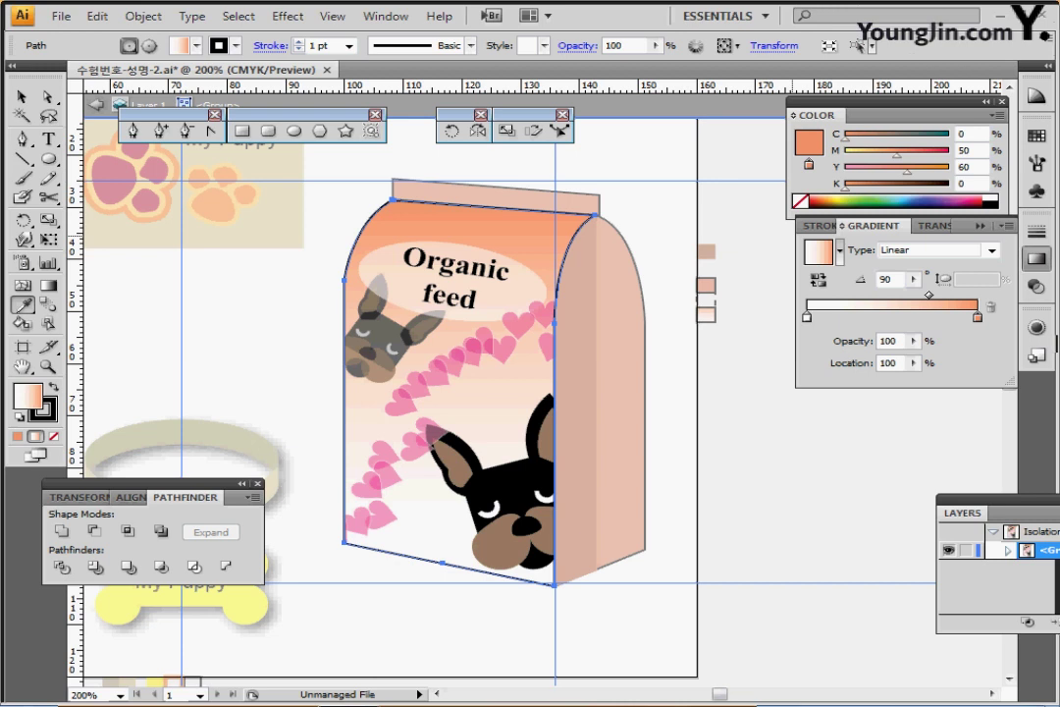
key("Escape")
- Nudge the short outer edge of the bag's top flap inward to align it with the peak of the side panel
key("ctrl+plus")
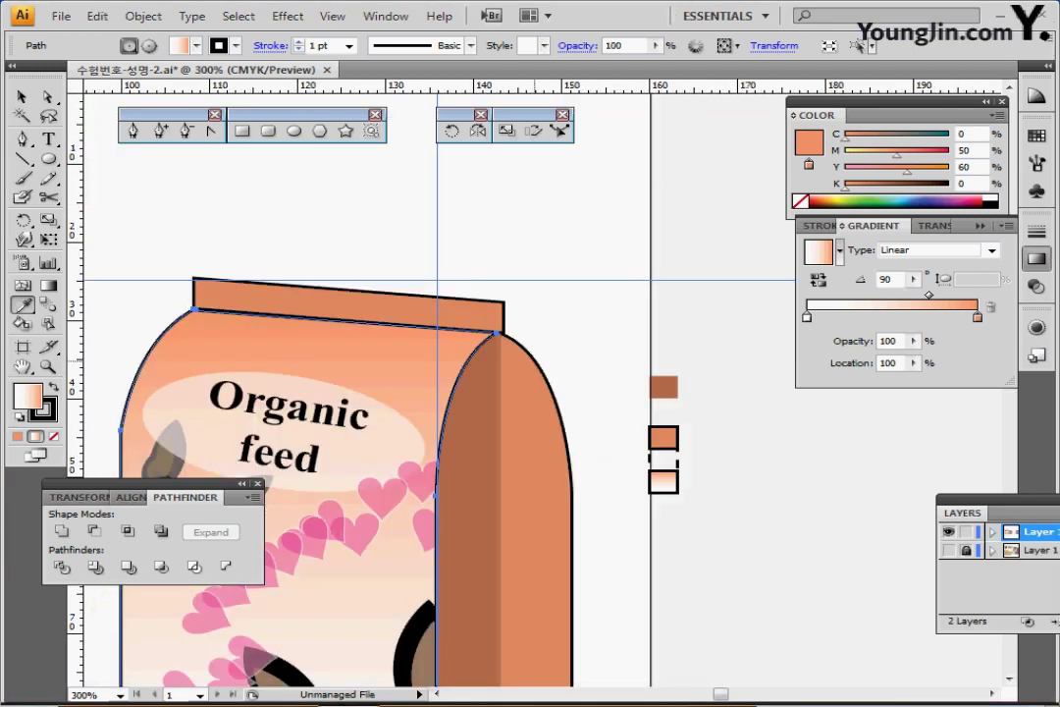
key("ctrl+minus")
left_click_drag(541, 361, 551, 290)
left_click(49, 96)
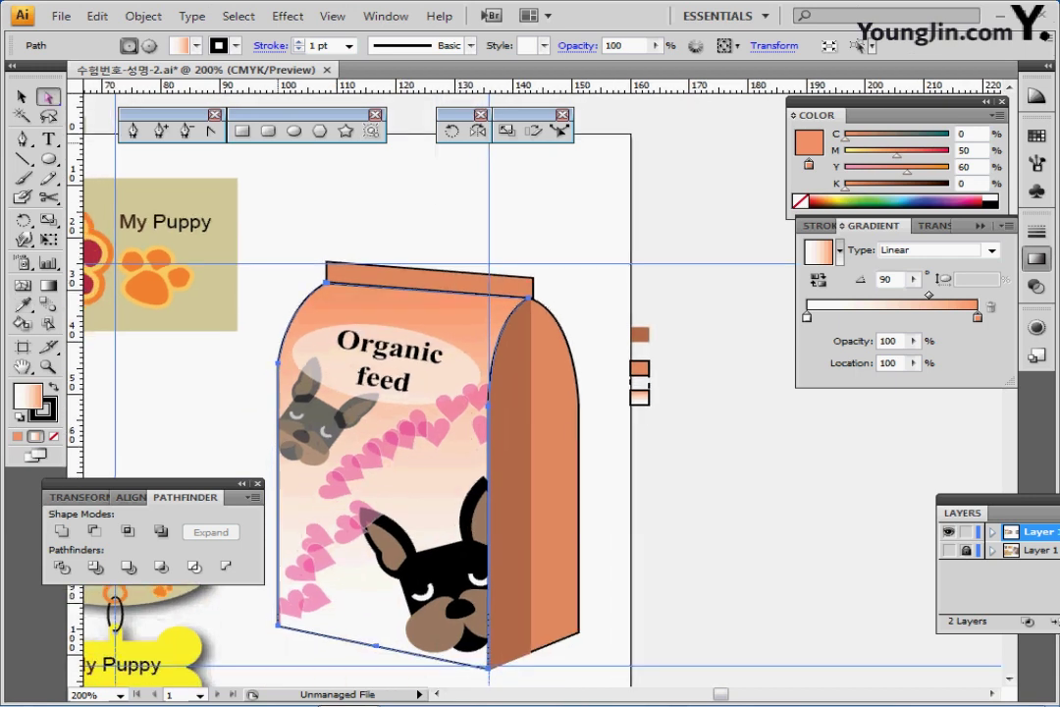
left_click(568, 185)
left_click(533, 287)
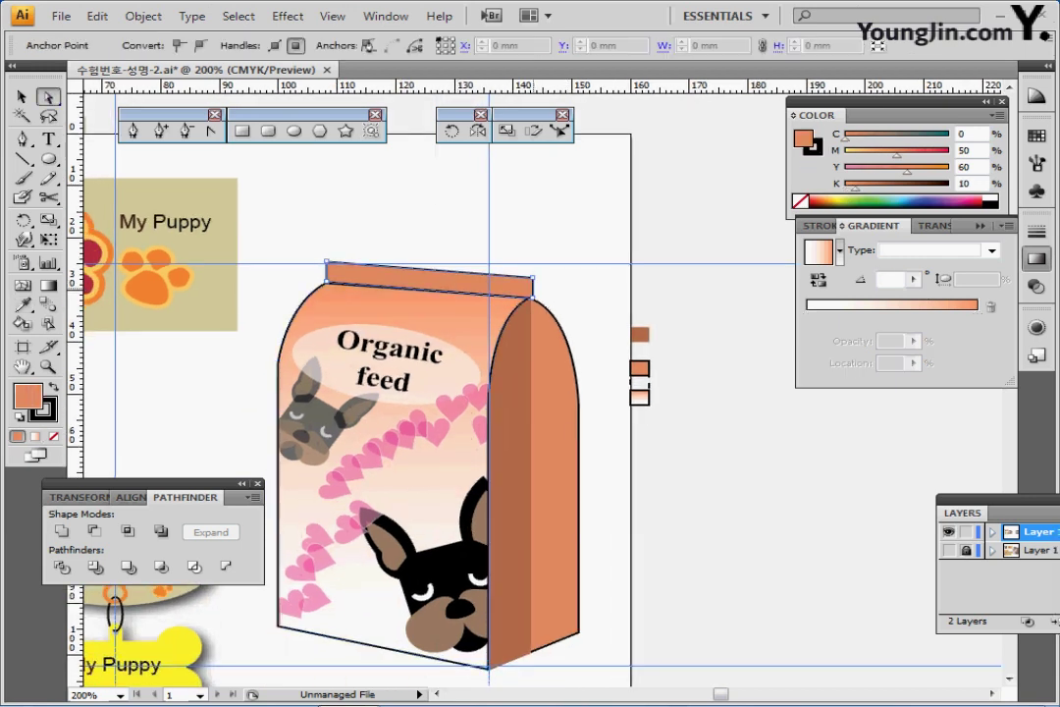
key("Left")
key("ctrl+shift+a")
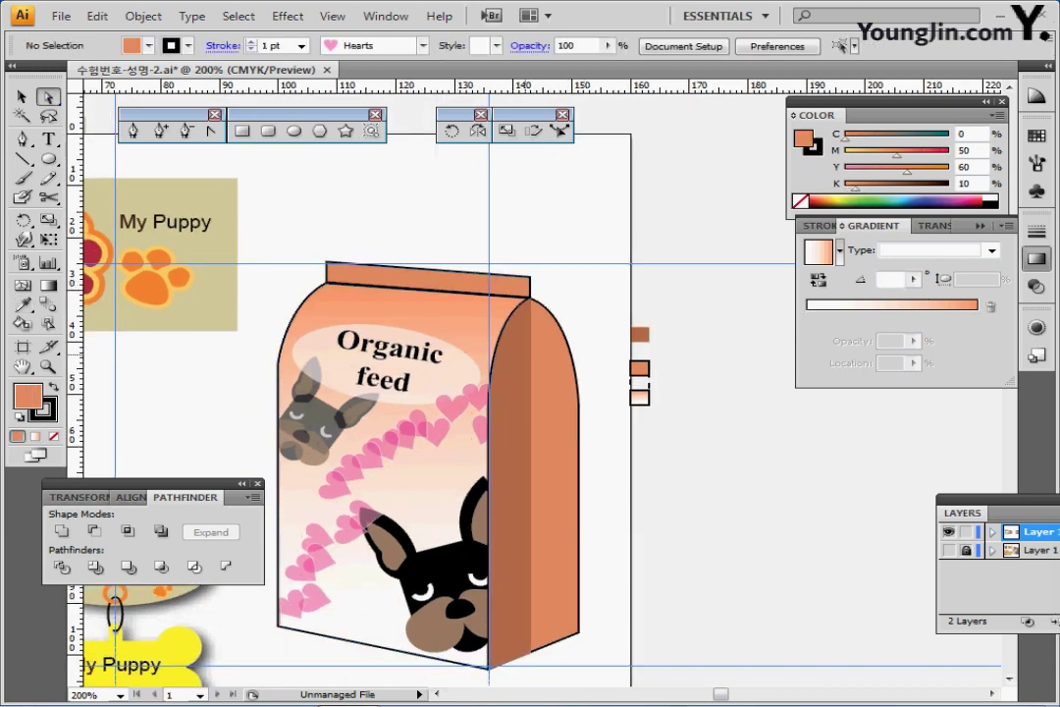
- Draw a 1 pt black dashed line with 3 pt dashes across the bag's top flap, taking its style from the dashed sample beside the artboard
left_click_drag(534, 286, 548, 247)
key("backslash")
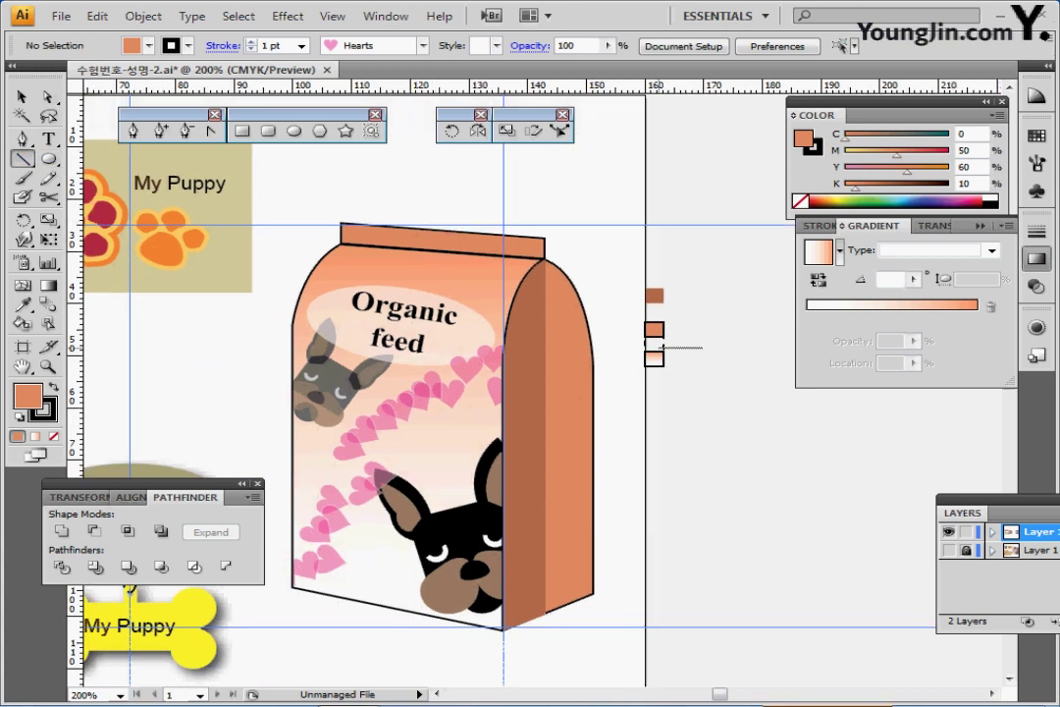
left_click(663, 344, "ctrl")
key("ctrl+shift+a")
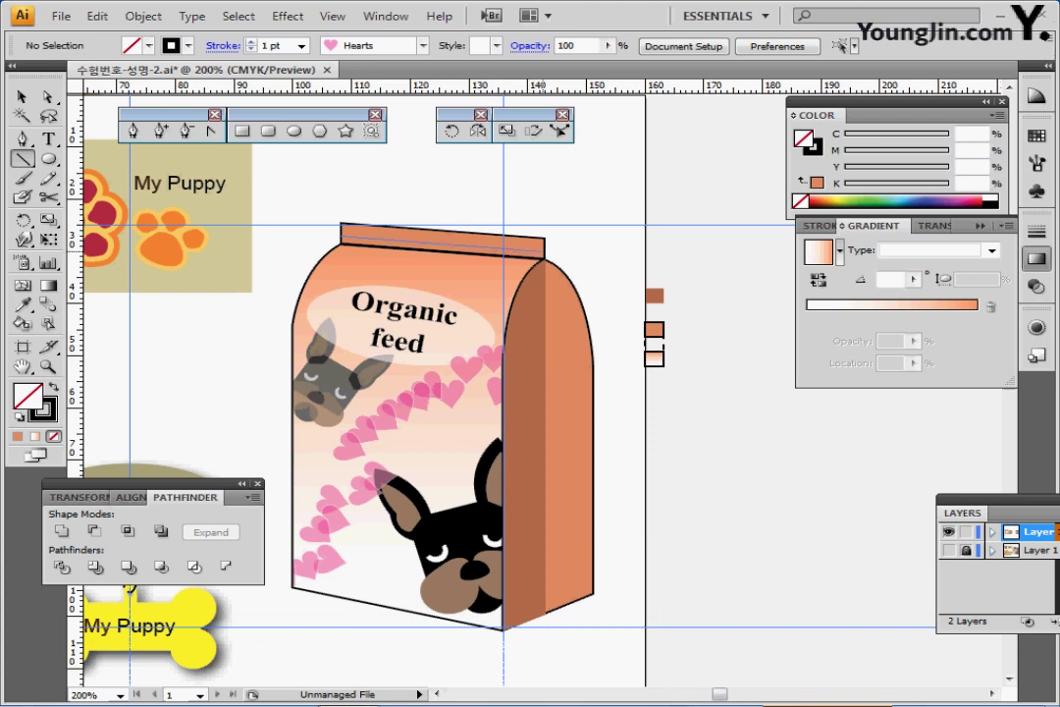
left_click_drag(341, 235, 543, 252)
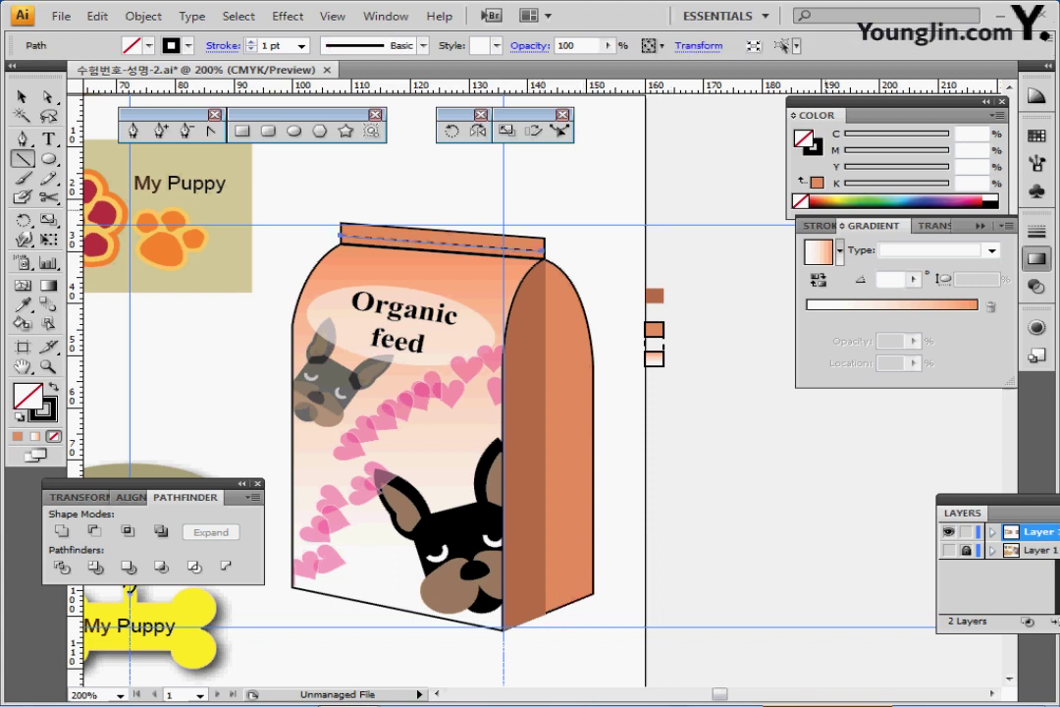
left_click(1036, 232)
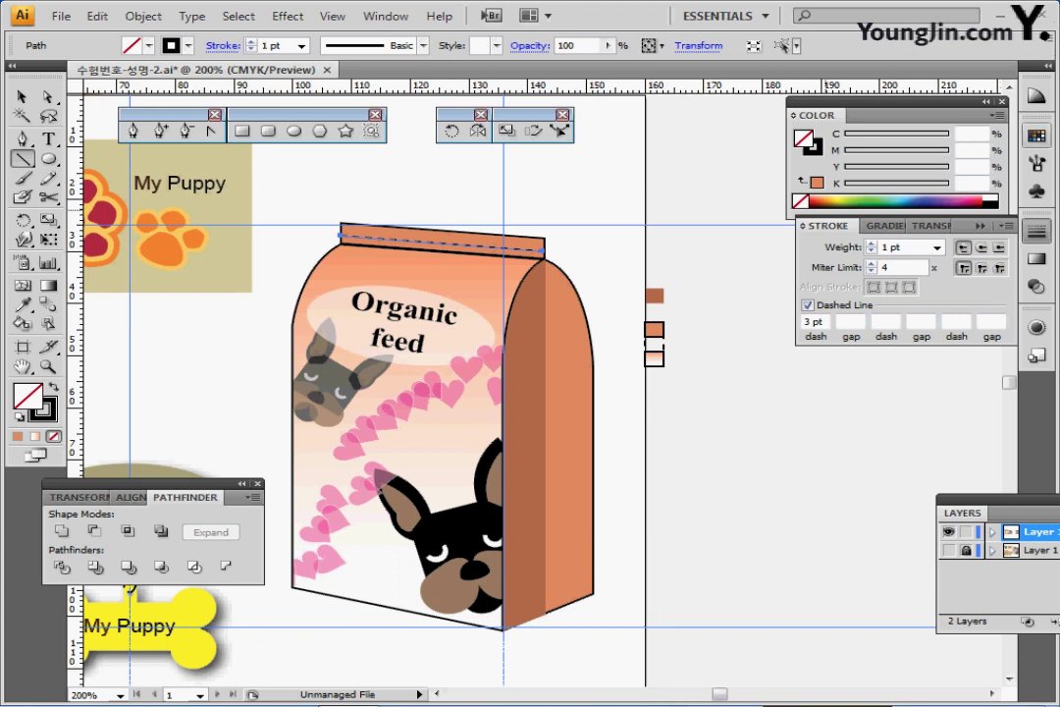
key("v")
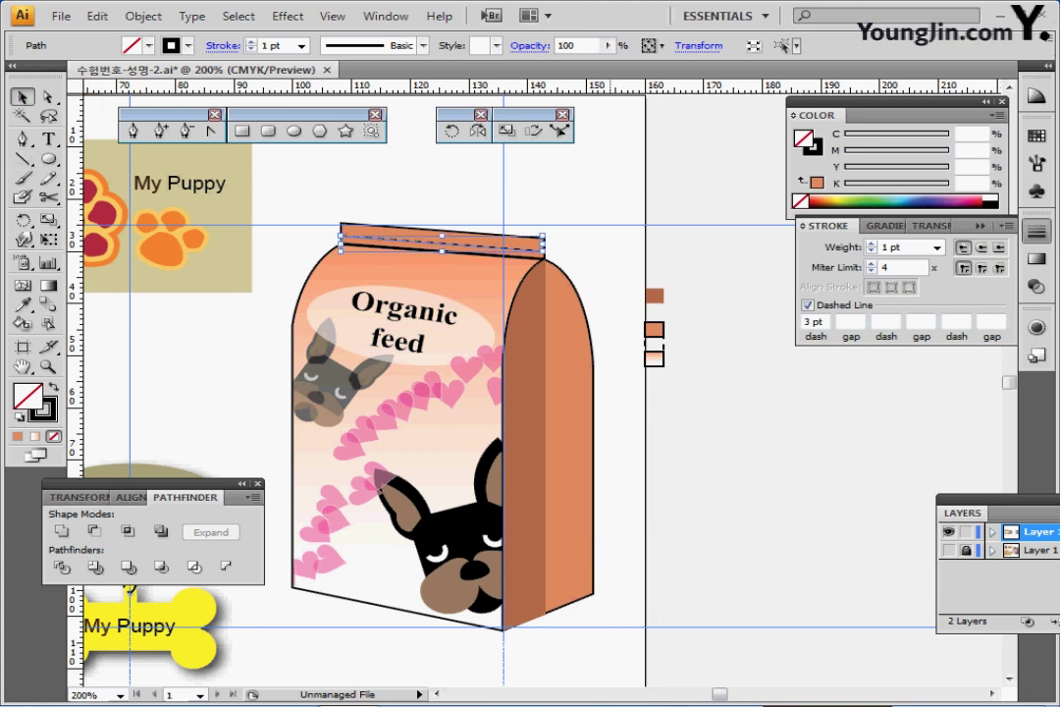
left_click(679, 609)
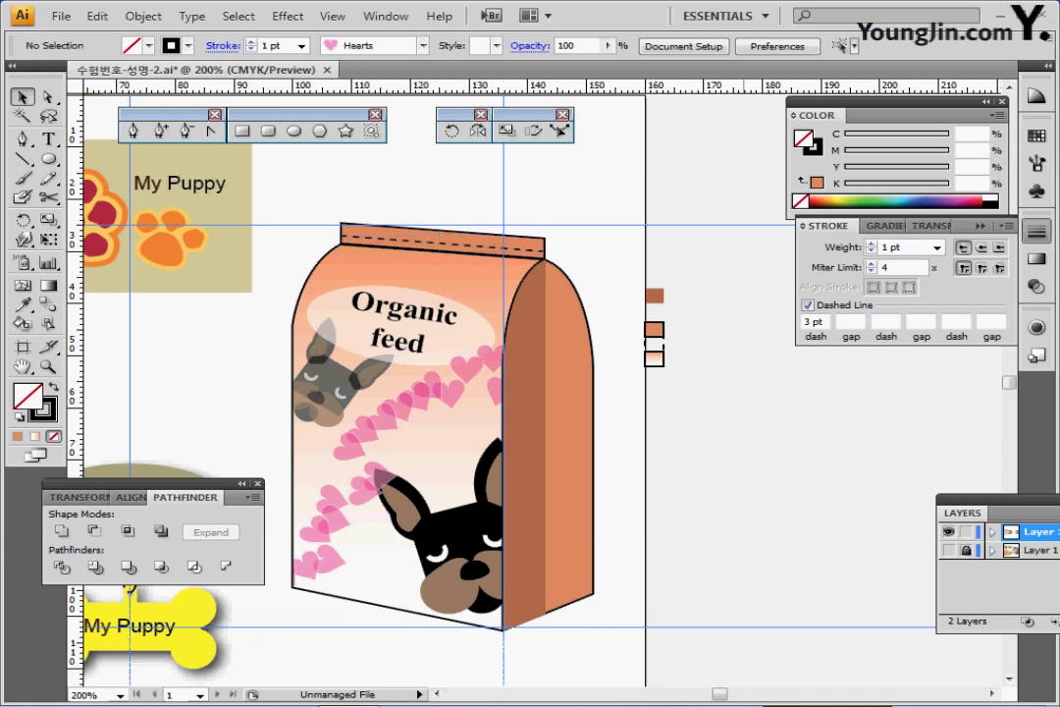
- Overlay an unfilled copy of the bag's side panel with a 1 pt black outline, brought forward above the dark shading strip
left_click(570, 453)
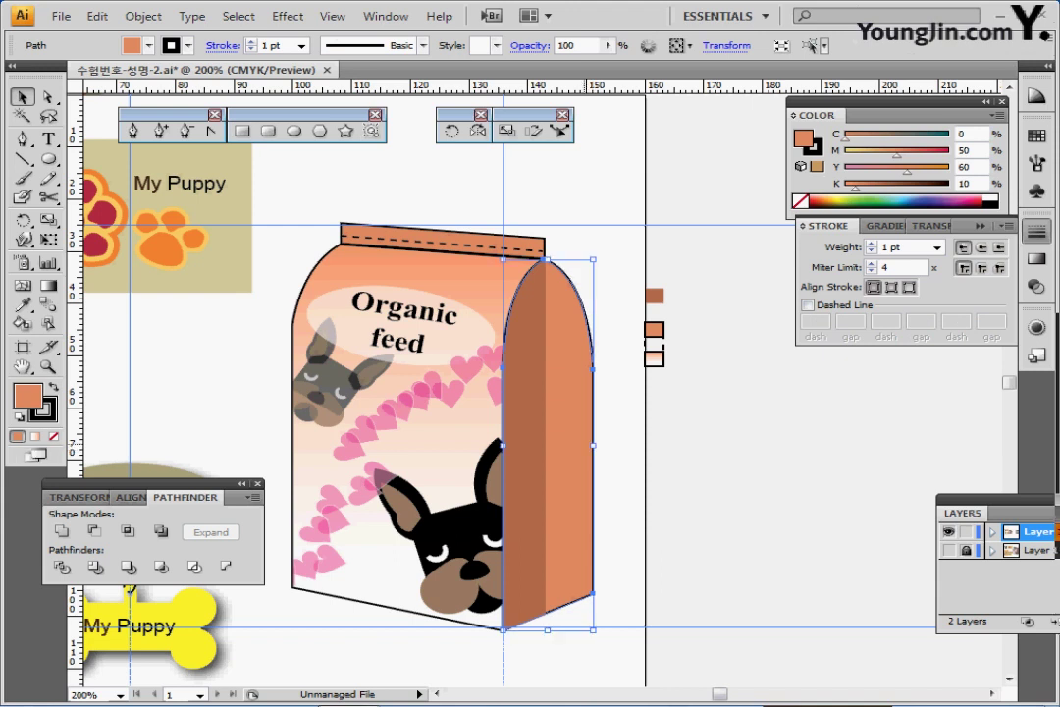
right_click(580, 383)
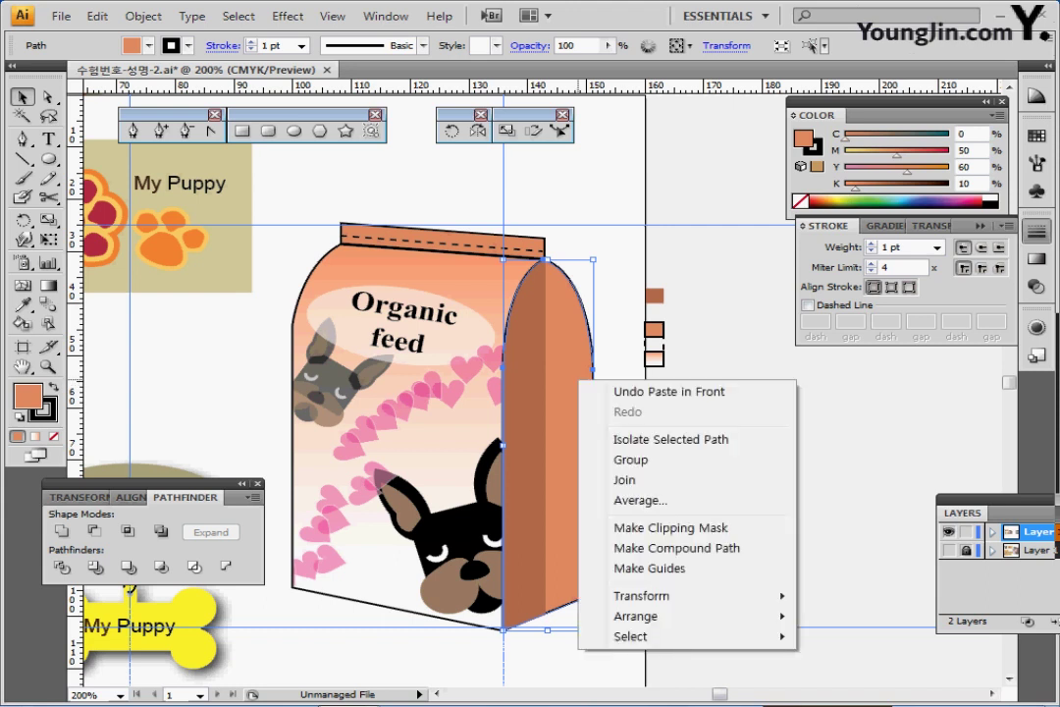
mouse_move(638, 616)
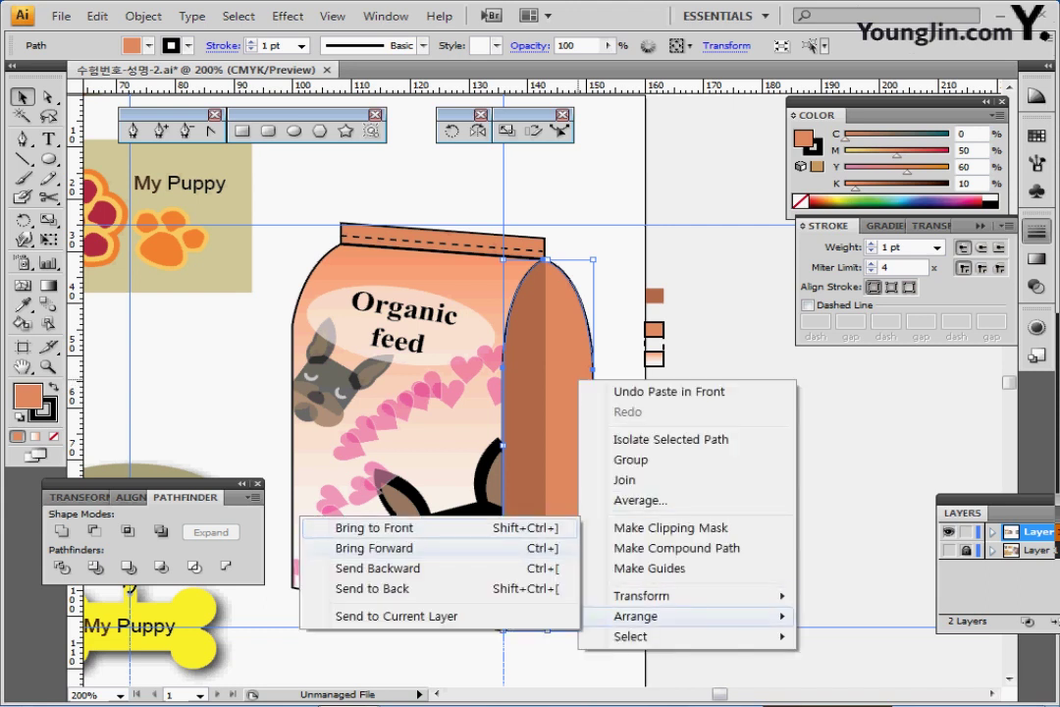
left_click(374, 548)
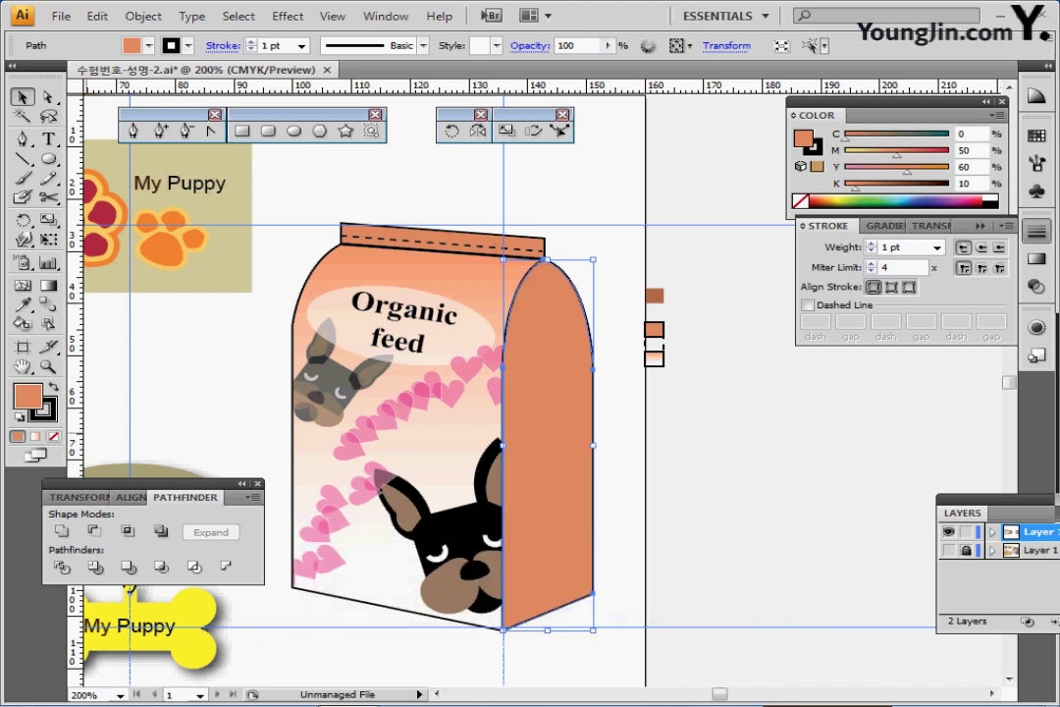
left_click(54, 436)
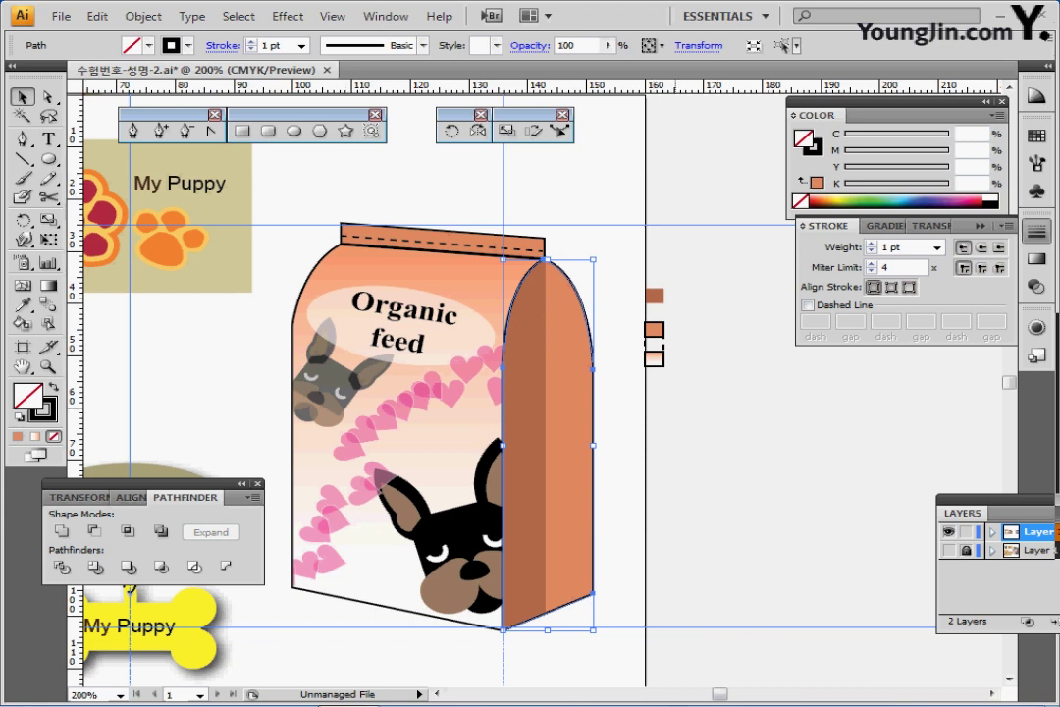
key("ctrl+shift+a")
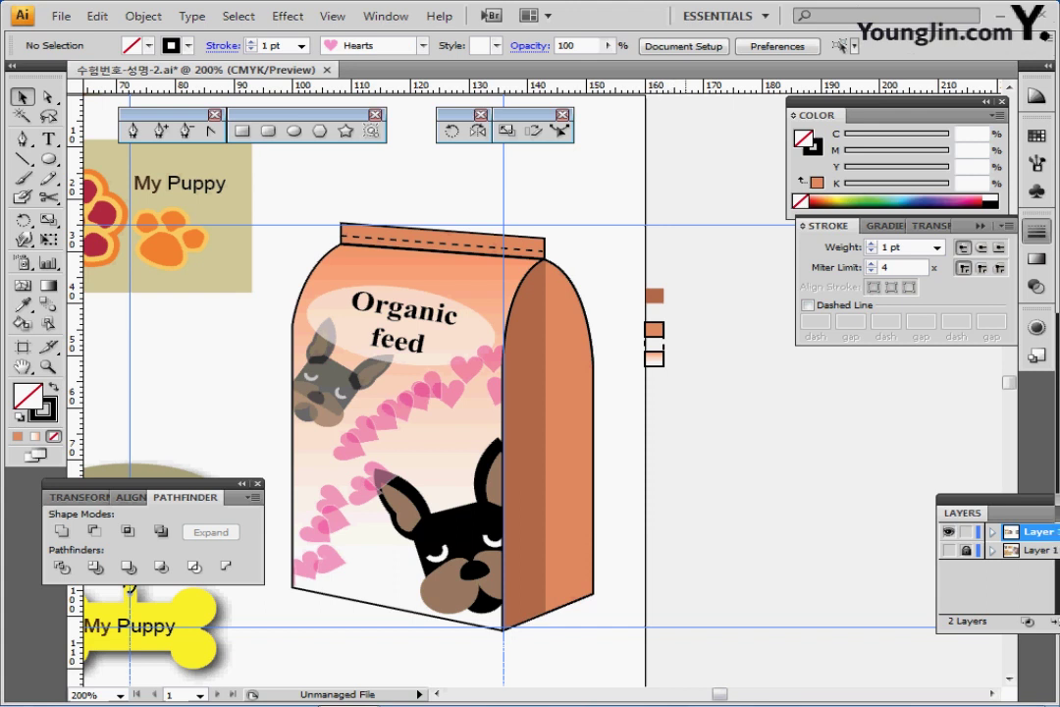
- Hide the guides to present the finished artwork on the artboard
key("ctrl+semicolon")
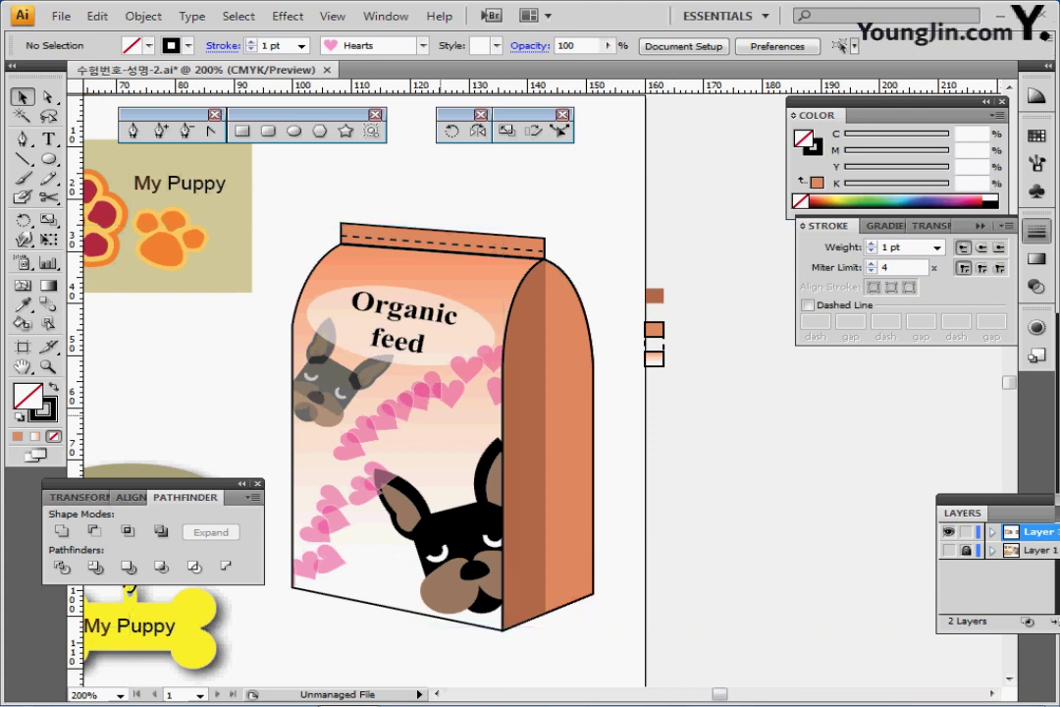
key("ctrl+minus")
key("ctrl+minus")
left_click_drag(476, 409, 371, 351)
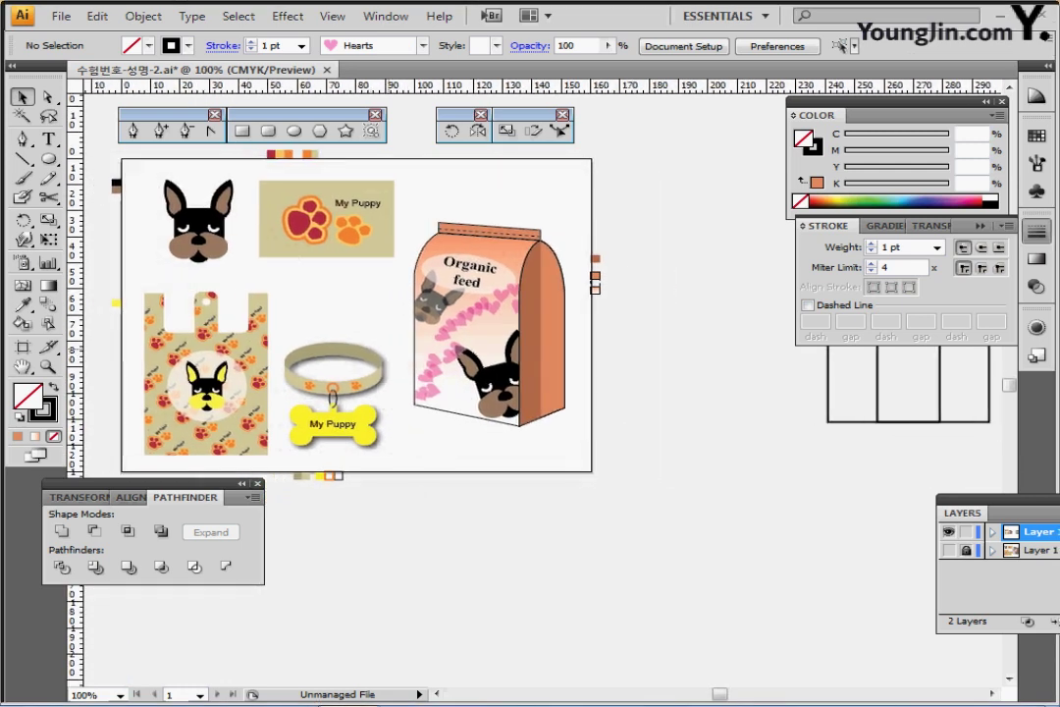